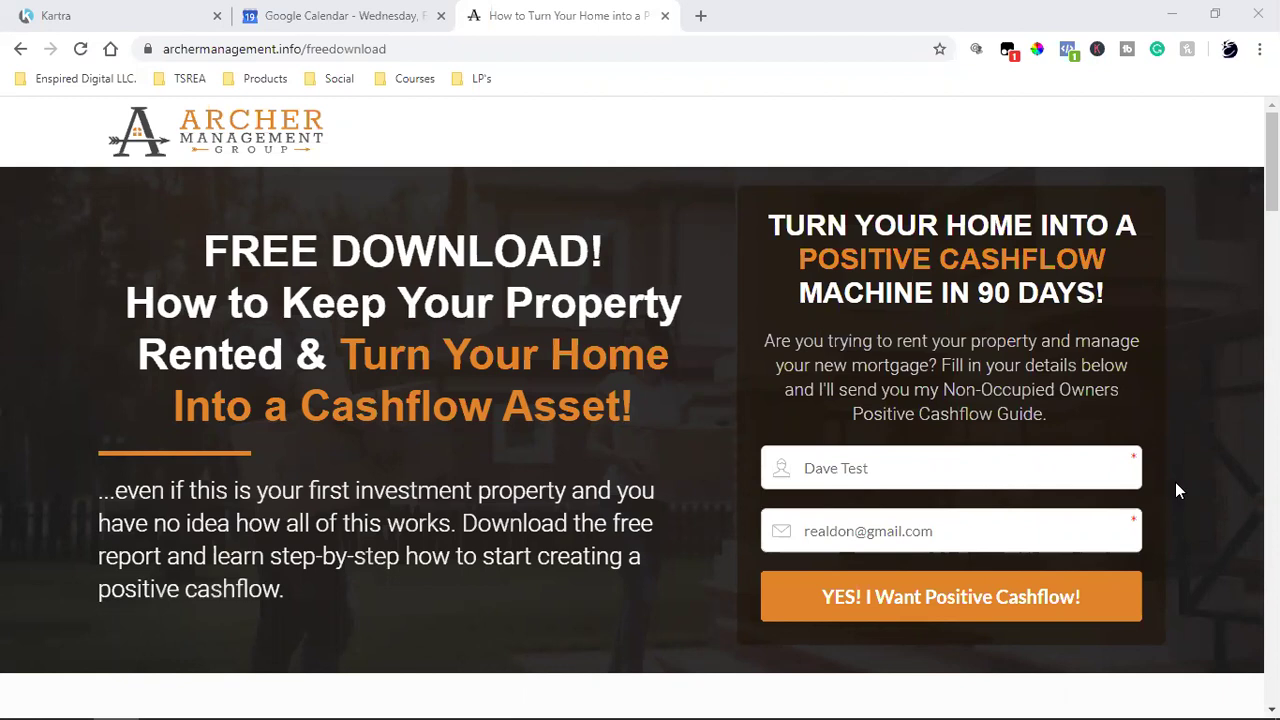
- Switch to Kartra, close the Google Calendar tab and exit the page builder to the dashboard
{"action": "left_click", "coordinate": [137, 14]}
{"action": "left_click", "coordinate": [441, 16]}
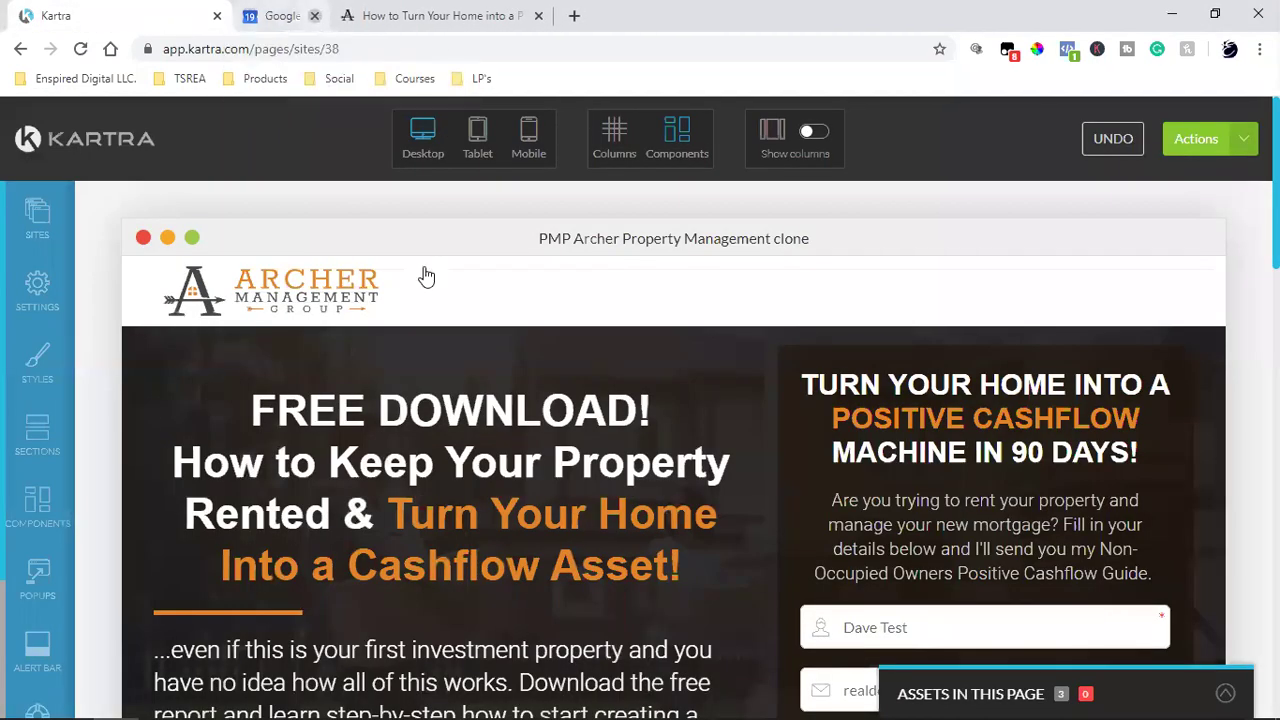
{"action": "left_click", "coordinate": [1243, 139]}
{"action": "left_click", "coordinate": [1175, 334]}
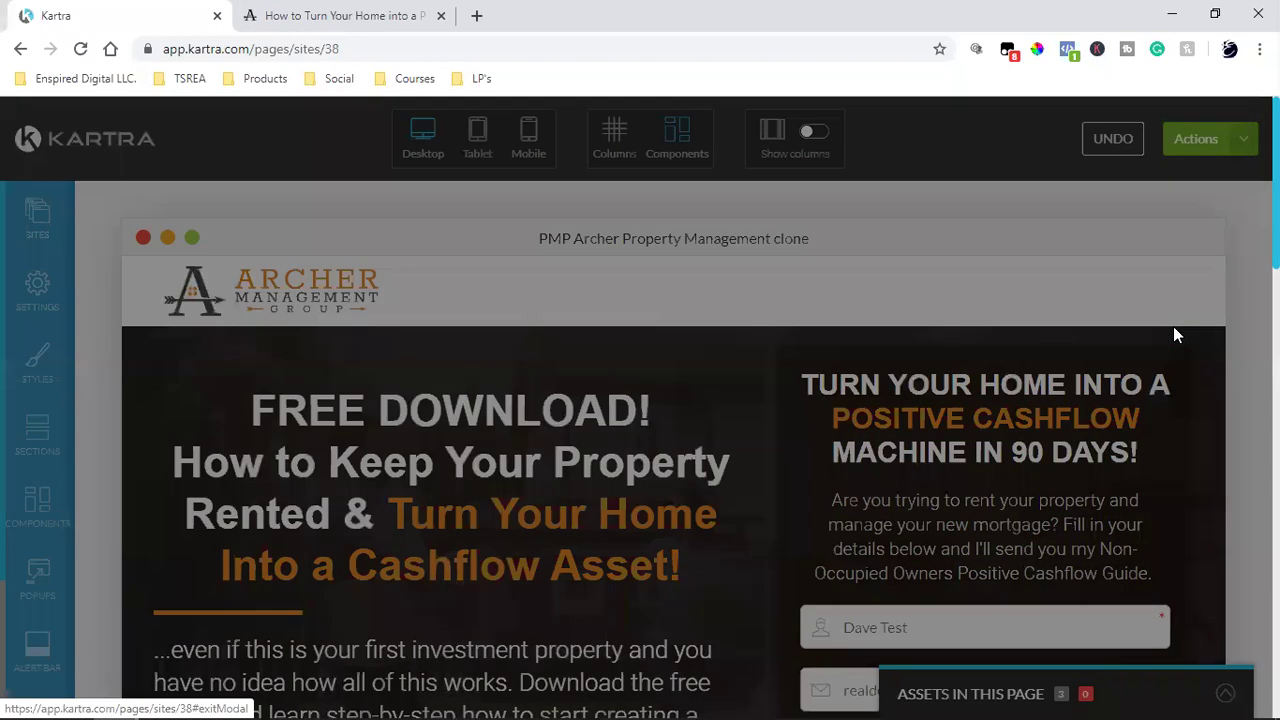
{"action": "left_click", "coordinate": [810, 175]}
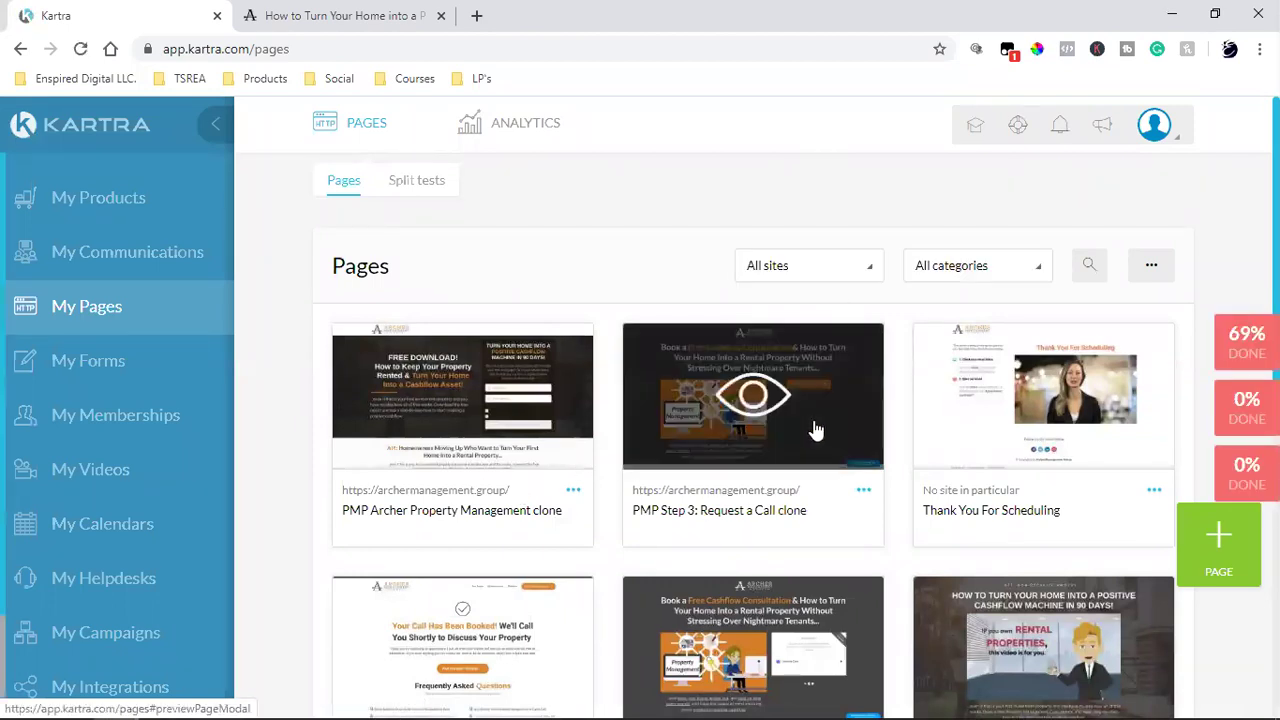
- Copy the published link of the "PMP Step 3: Request a Call clone" page from the pages list
{"action": "scroll", "coordinate": [815, 429], "scroll_direction": "down", "scroll_amount": 4}
{"action": "scroll", "coordinate": [815, 345], "scroll_direction": "down", "scroll_amount": 2}
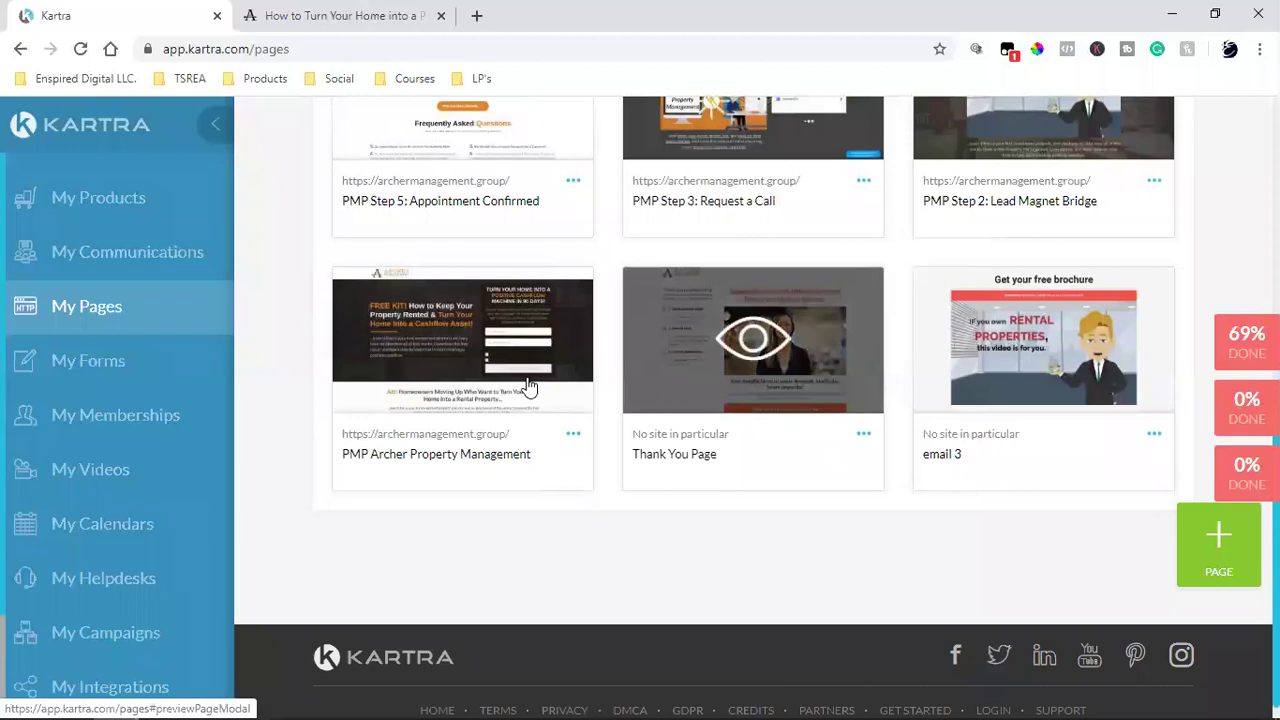
{"action": "scroll", "coordinate": [430, 362], "scroll_direction": "up", "scroll_amount": 2}
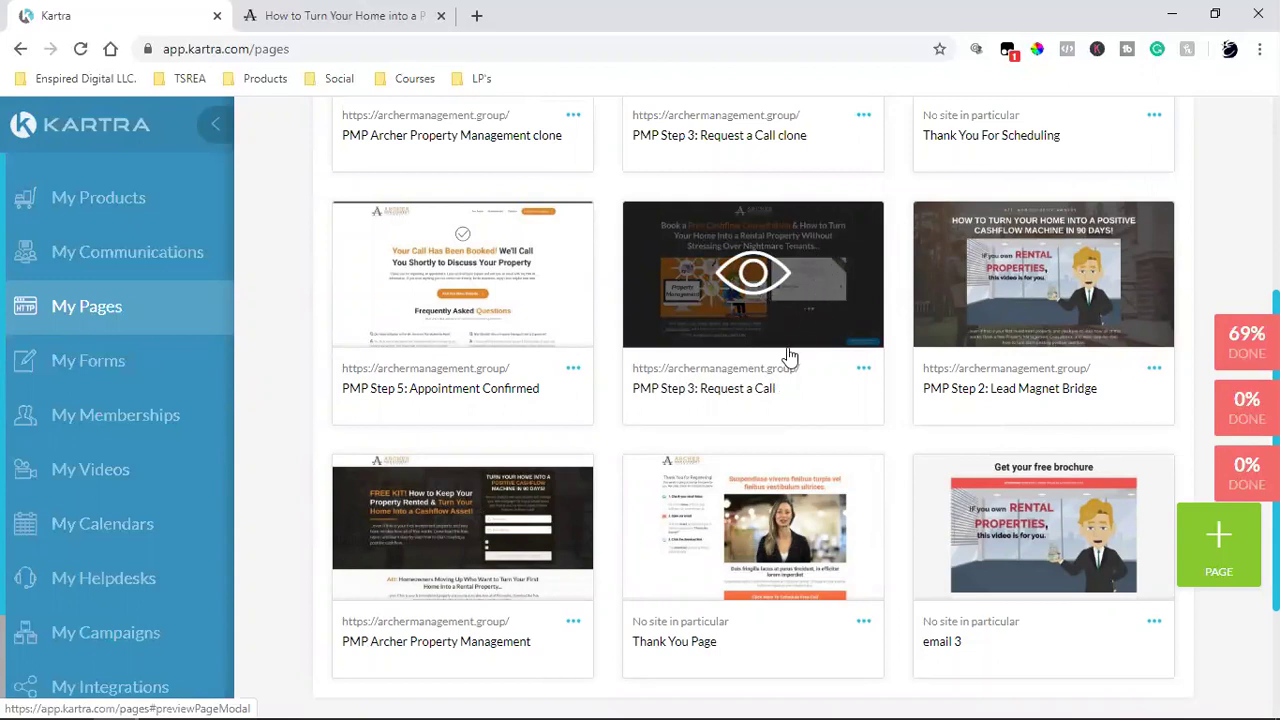
{"action": "scroll", "coordinate": [790, 355], "scroll_direction": "up", "scroll_amount": 2}
{"action": "scroll", "coordinate": [755, 480], "scroll_direction": "up", "scroll_amount": 2}
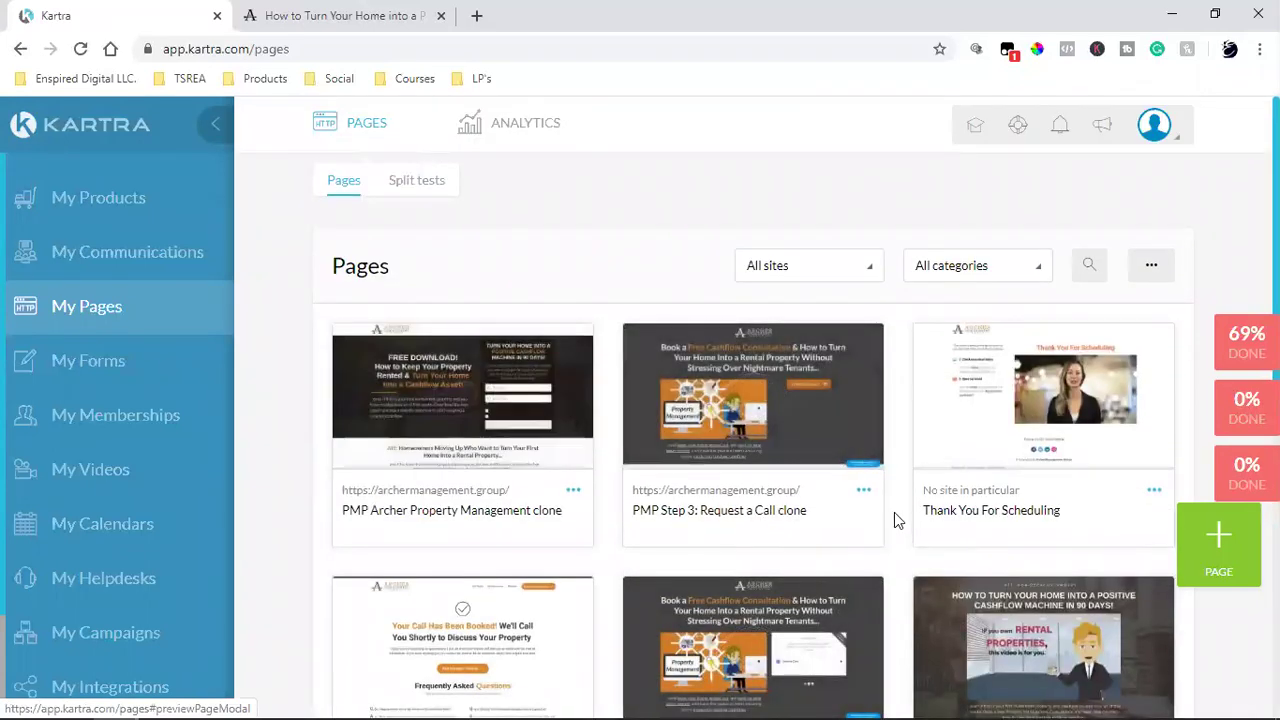
{"action": "left_click", "coordinate": [864, 491]}
{"action": "left_click", "coordinate": [966, 455]}
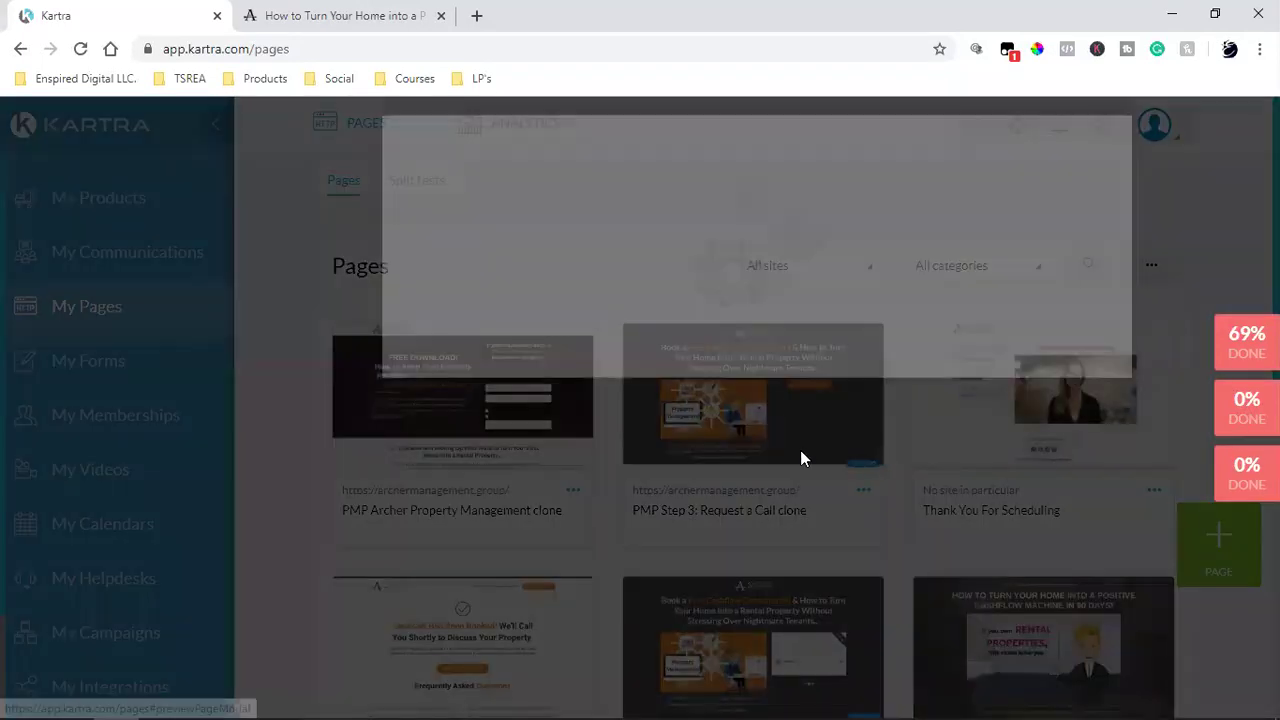
{"action": "left_click", "coordinate": [600, 372]}
{"action": "triple_click", "coordinate": [580, 598]}
{"action": "right_click", "coordinate": [580, 598]}
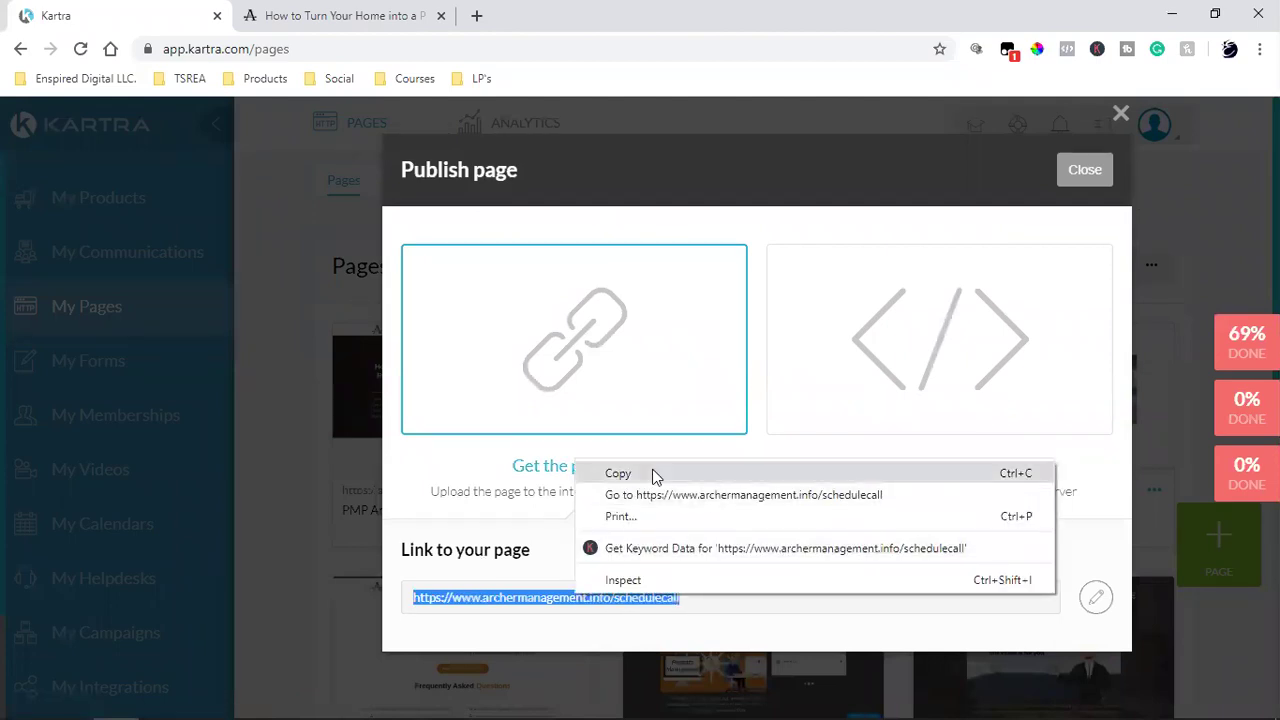
{"action": "left_click", "coordinate": [618, 473]}
- Reload the free download landing page in its browser tab and close the Publish page dialog in Kartra
{"action": "left_click", "coordinate": [343, 15]}
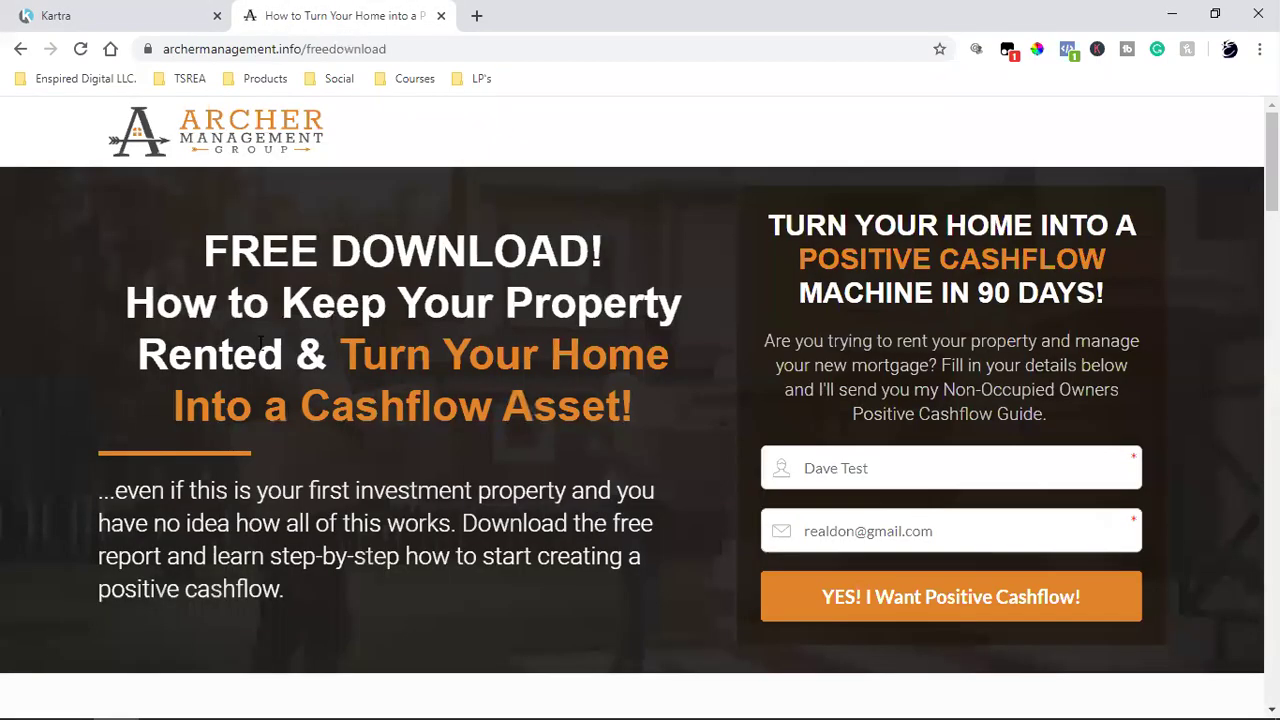
{"action": "left_click", "coordinate": [82, 50]}
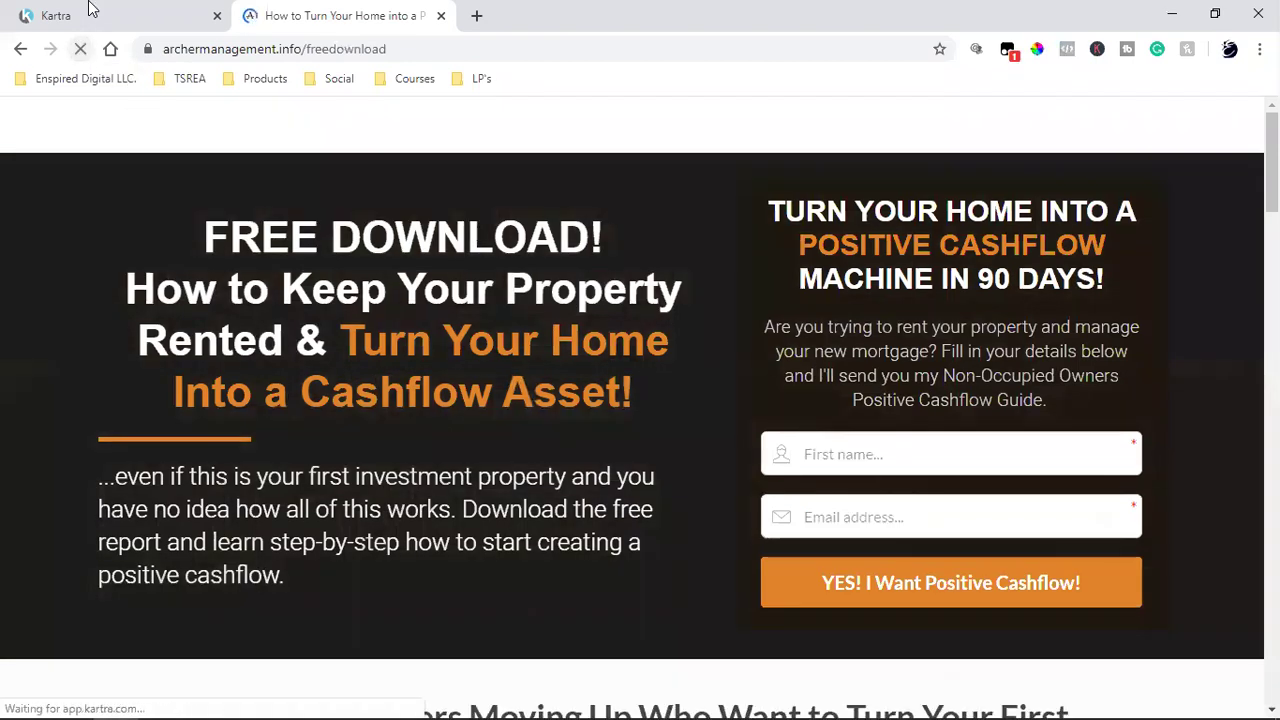
{"action": "left_click", "coordinate": [86, 12]}
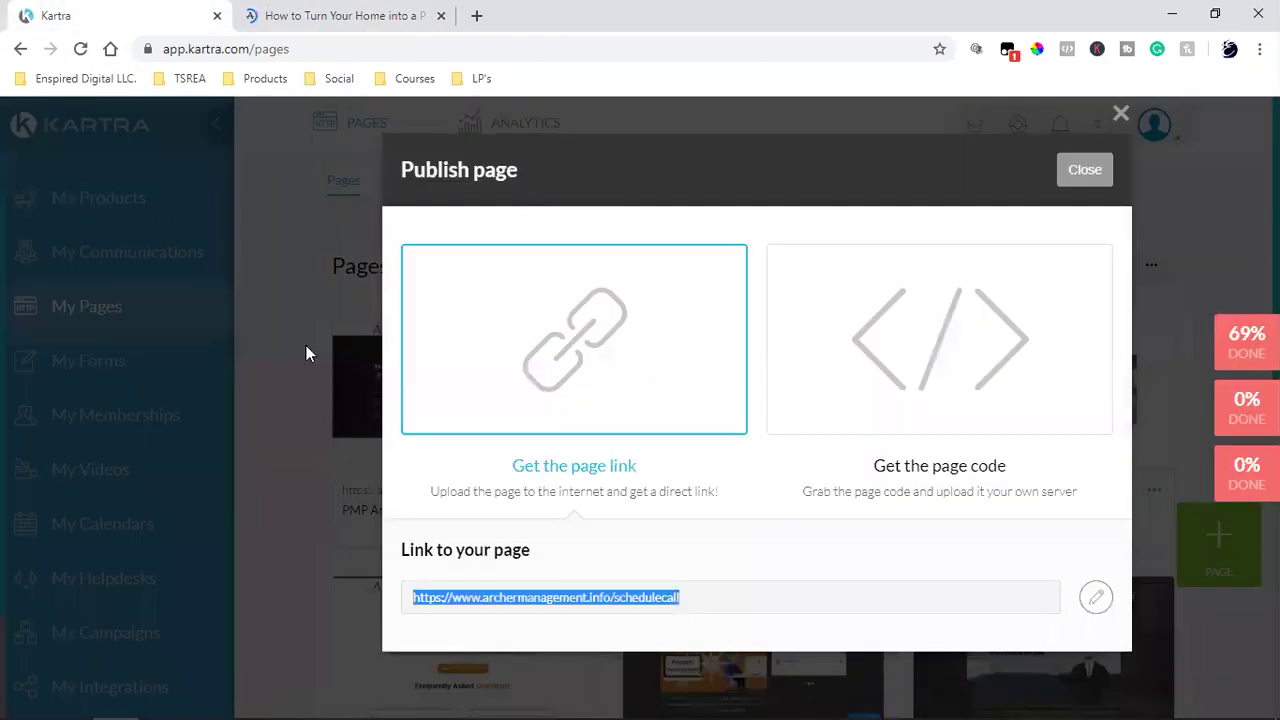
{"action": "left_click", "coordinate": [1076, 184]}
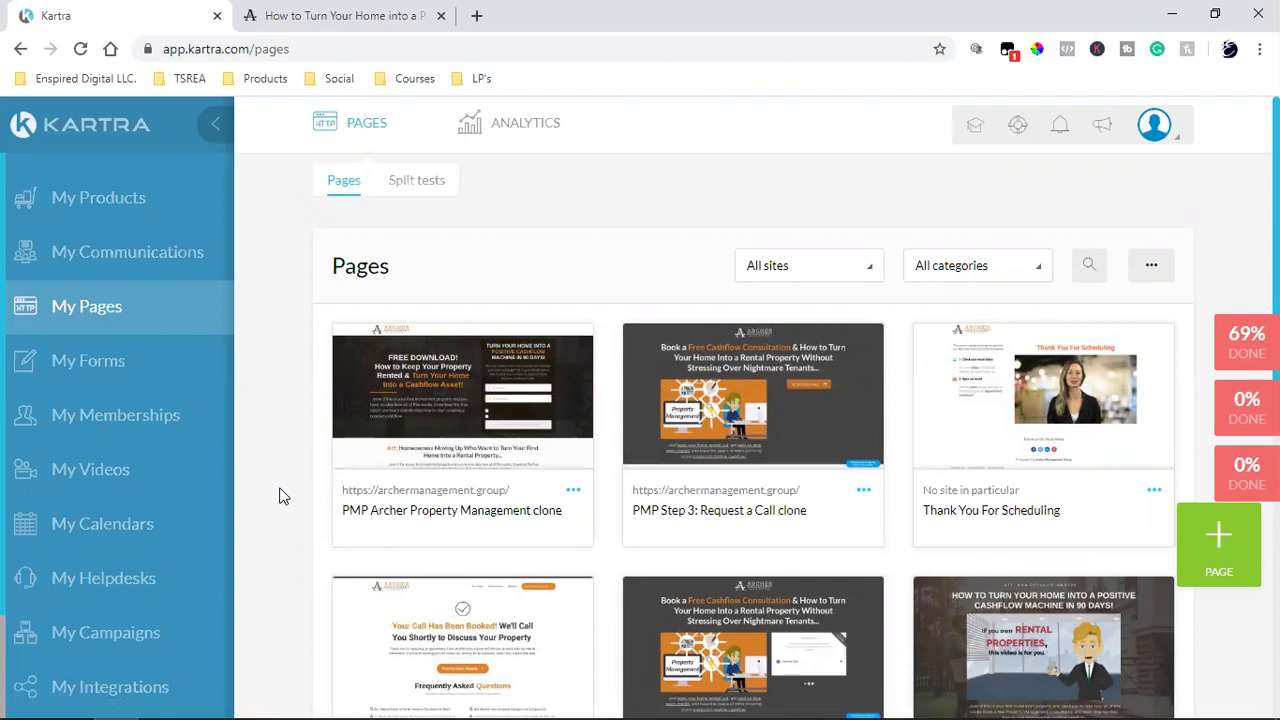
- Examine the original and cloned pages in the list, including the options for "PMP Step 3: Request a Call" and both thank-you pages
{"action": "scroll", "coordinate": [806, 478], "scroll_direction": "down", "scroll_amount": 3}
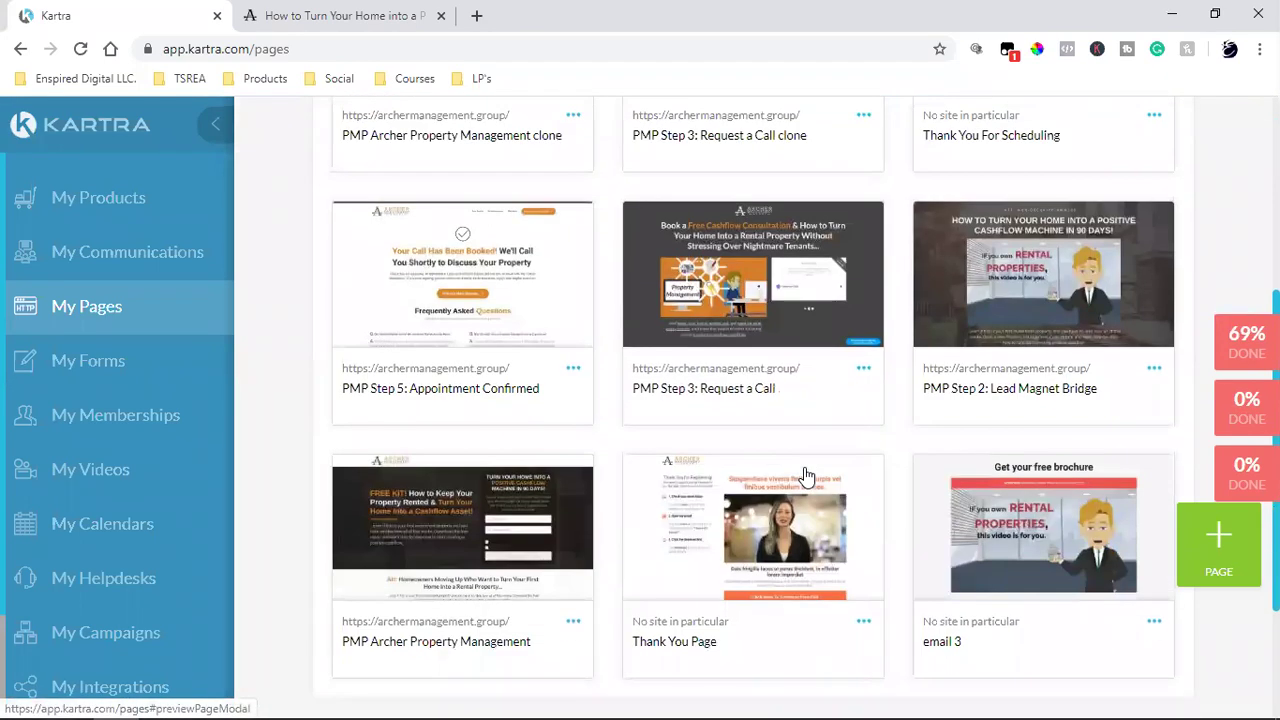
{"action": "left_click", "coordinate": [864, 370]}
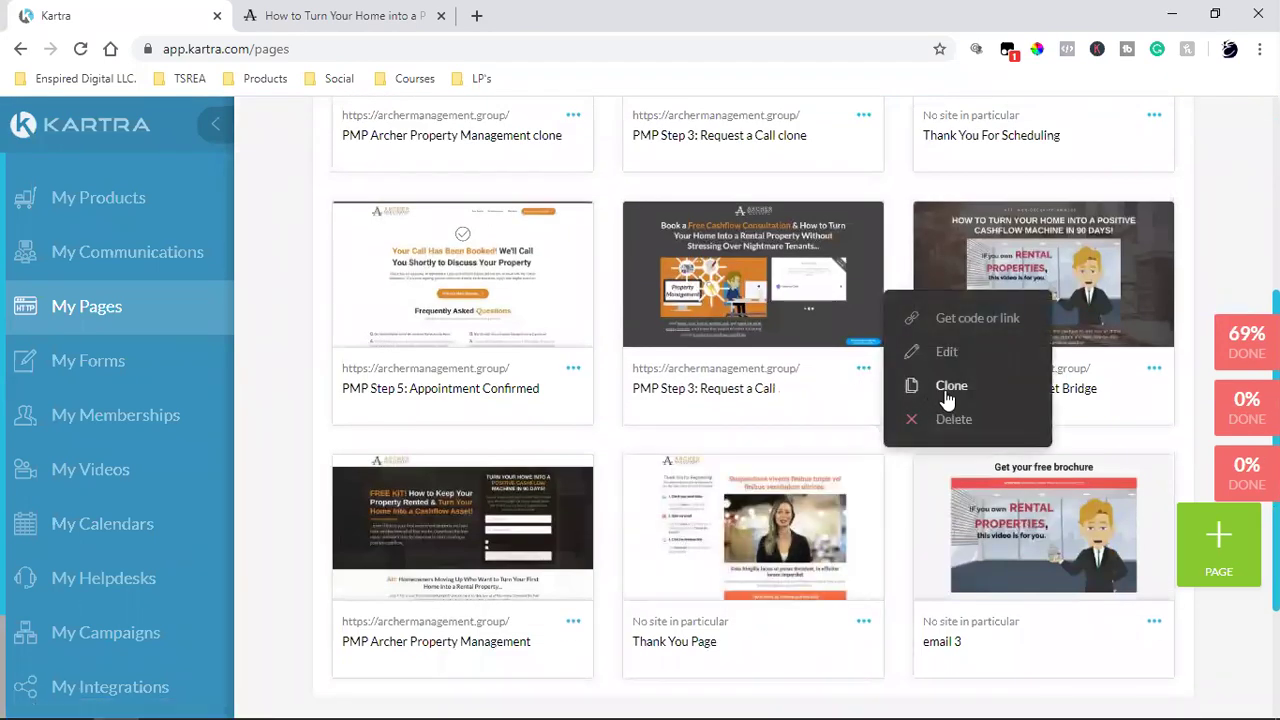
{"action": "left_click", "coordinate": [262, 430]}
{"action": "scroll", "coordinate": [393, 392], "scroll_direction": "up", "scroll_amount": 2}
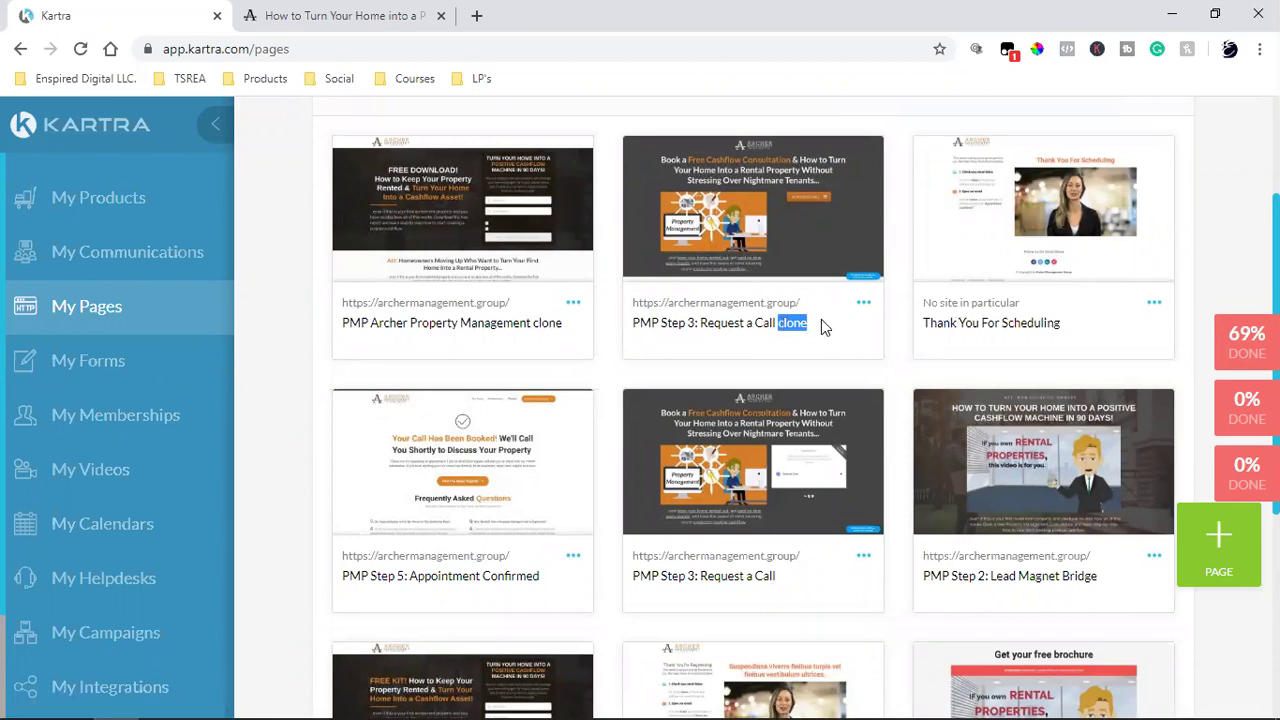
{"action": "mouse_move", "coordinate": [520, 232]}
{"action": "scroll", "coordinate": [863, 368], "scroll_direction": "down", "scroll_amount": 4}
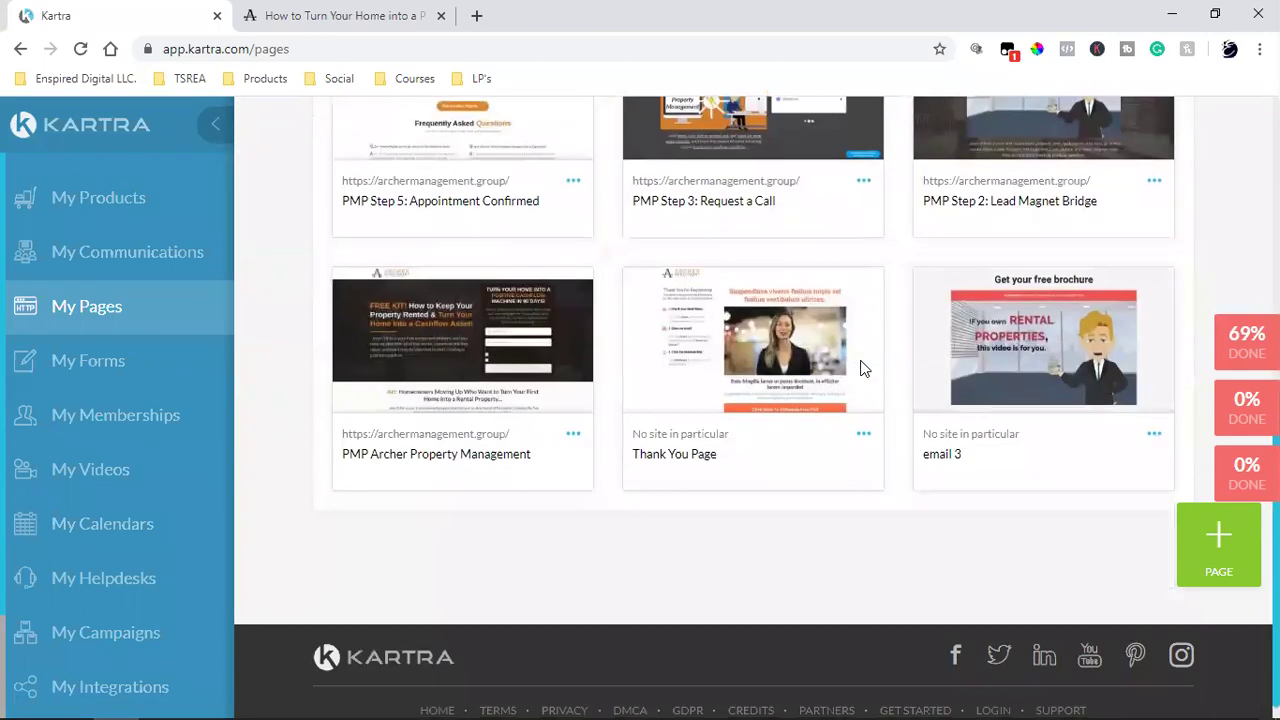
{"action": "triple_click", "coordinate": [698, 455]}
{"action": "scroll", "coordinate": [698, 460], "scroll_direction": "up", "scroll_amount": 4}
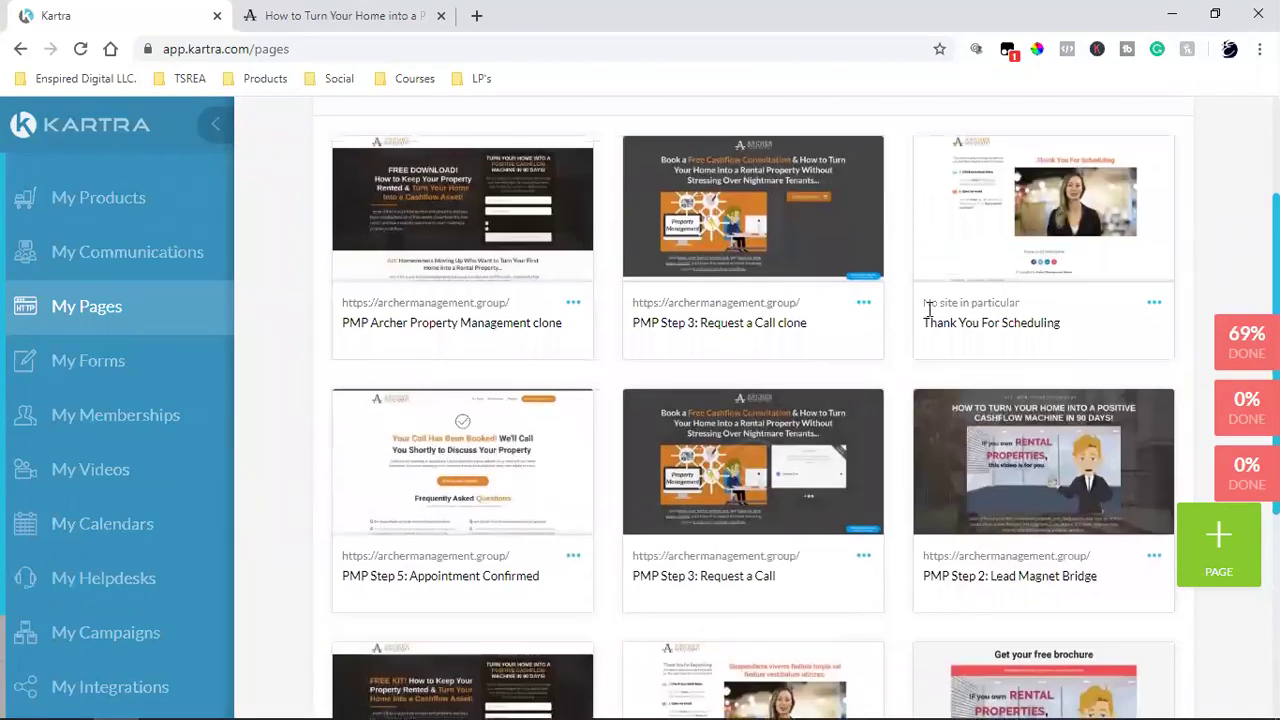
{"action": "double_click", "coordinate": [1020, 323]}
{"action": "triple_click", "coordinate": [1030, 323]}
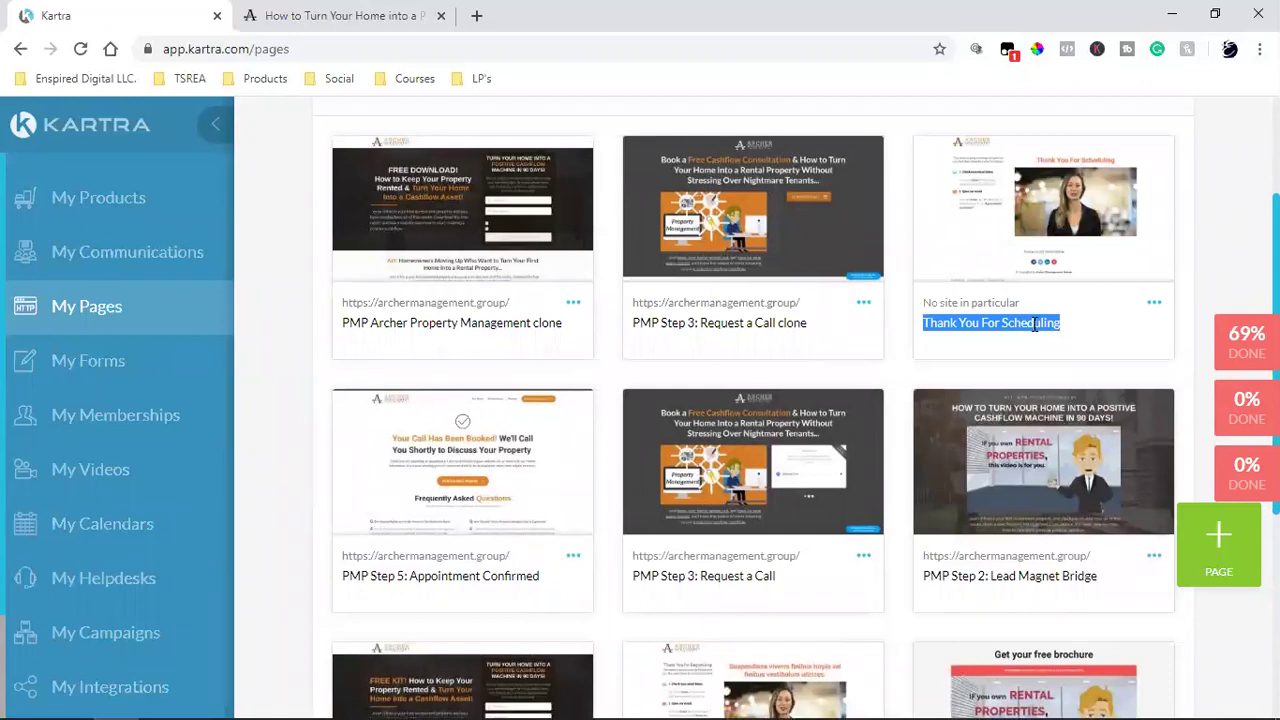
{"action": "left_click", "coordinate": [1155, 304]}
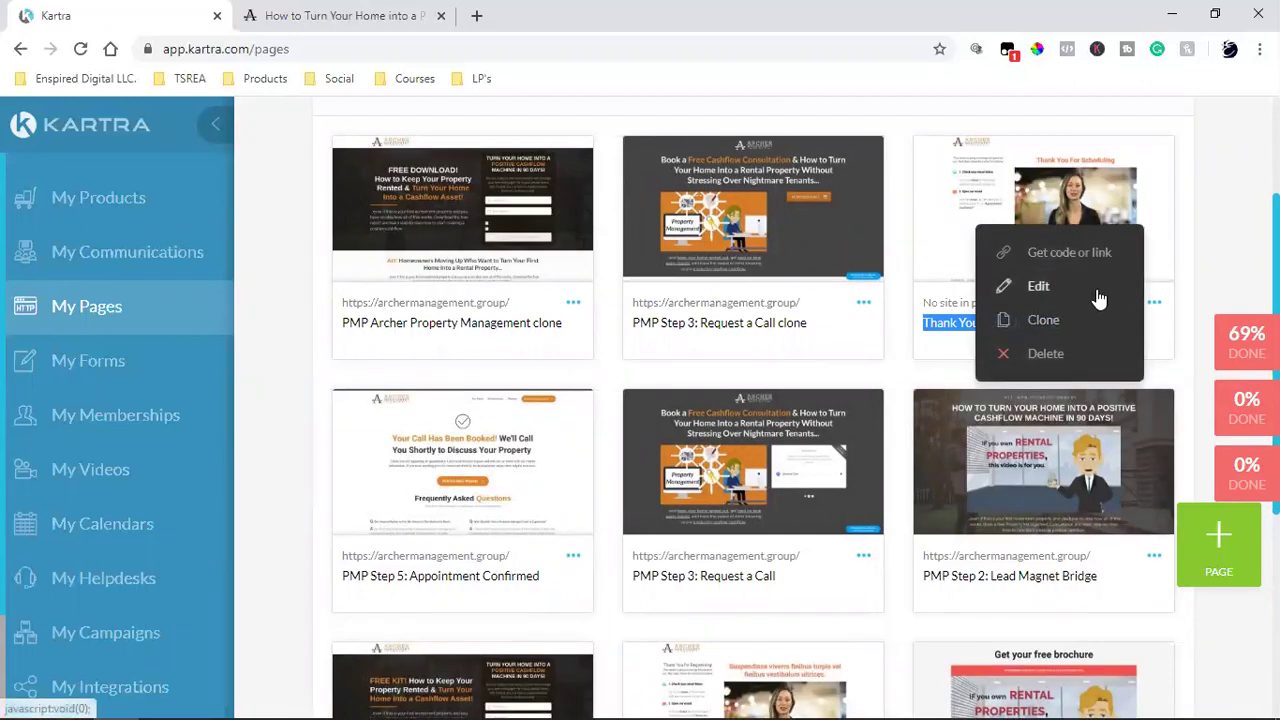
{"action": "left_click", "coordinate": [1096, 288]}
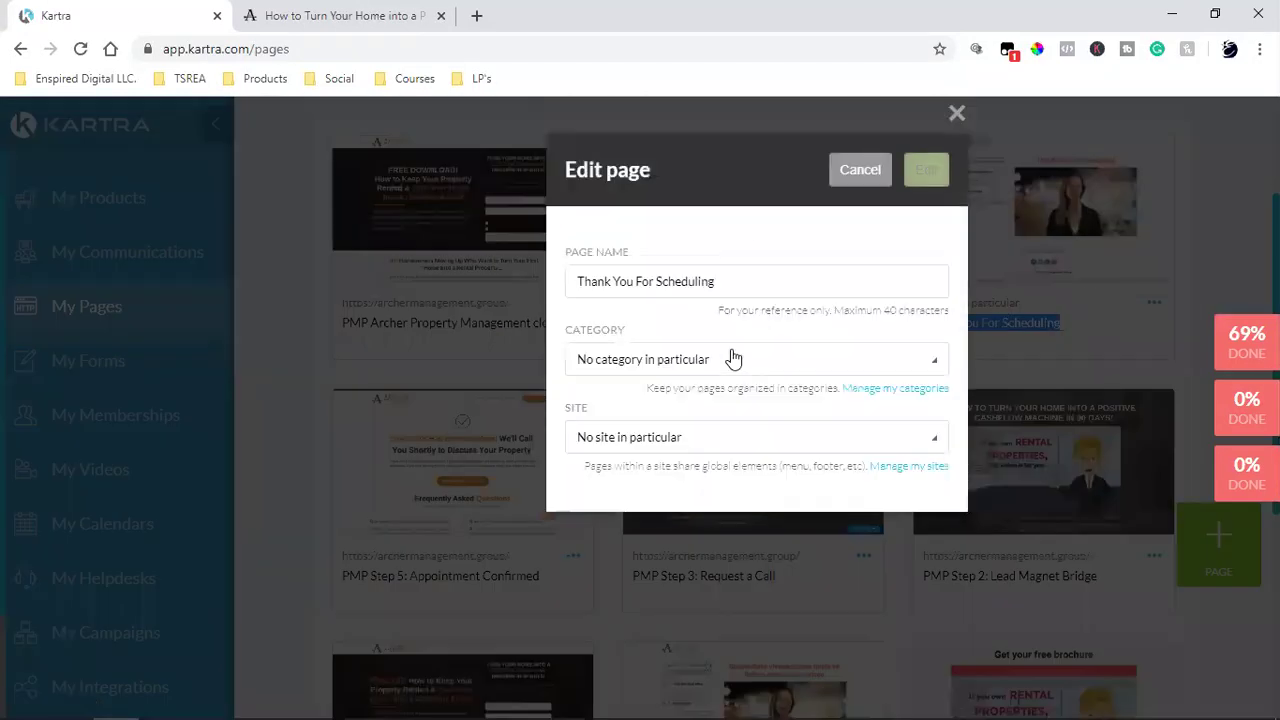
{"action": "left_click", "coordinate": [845, 185]}
- Check the published link option of the "Thank You For Scheduling" page and close the publishing dialog
{"action": "left_click", "coordinate": [1155, 304]}
{"action": "left_click", "coordinate": [1106, 257]}
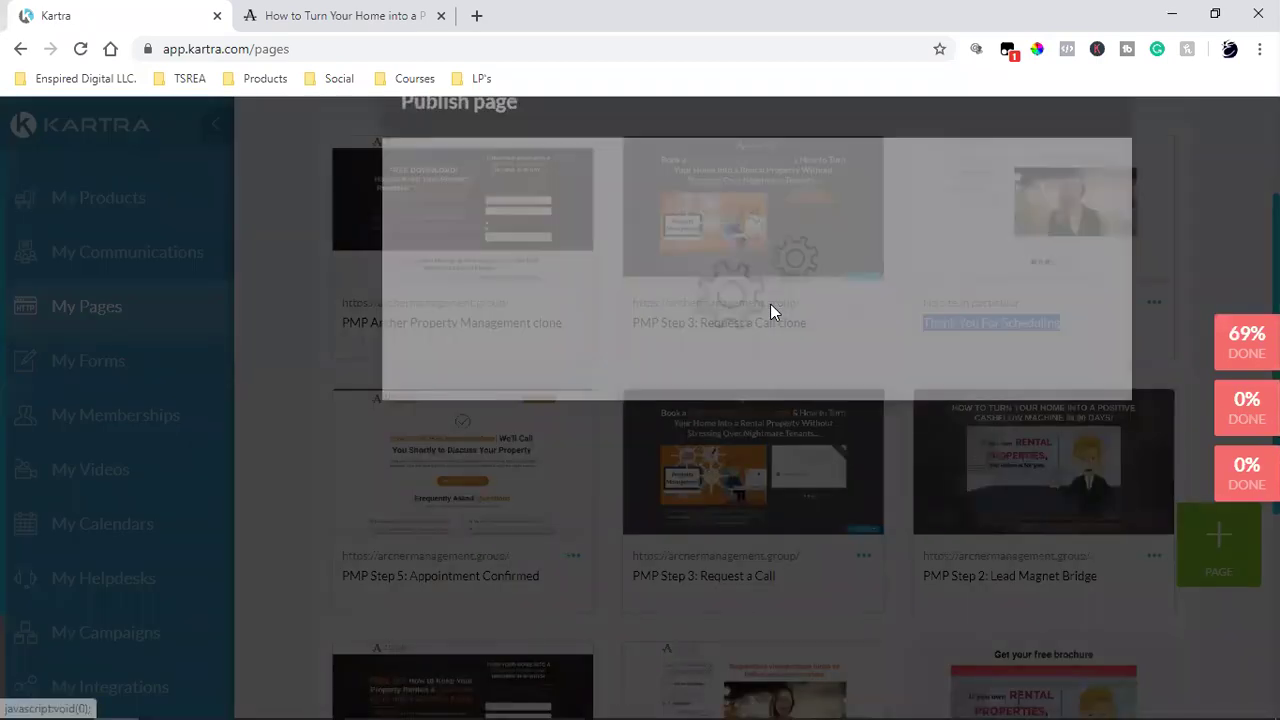
{"action": "left_click", "coordinate": [513, 358]}
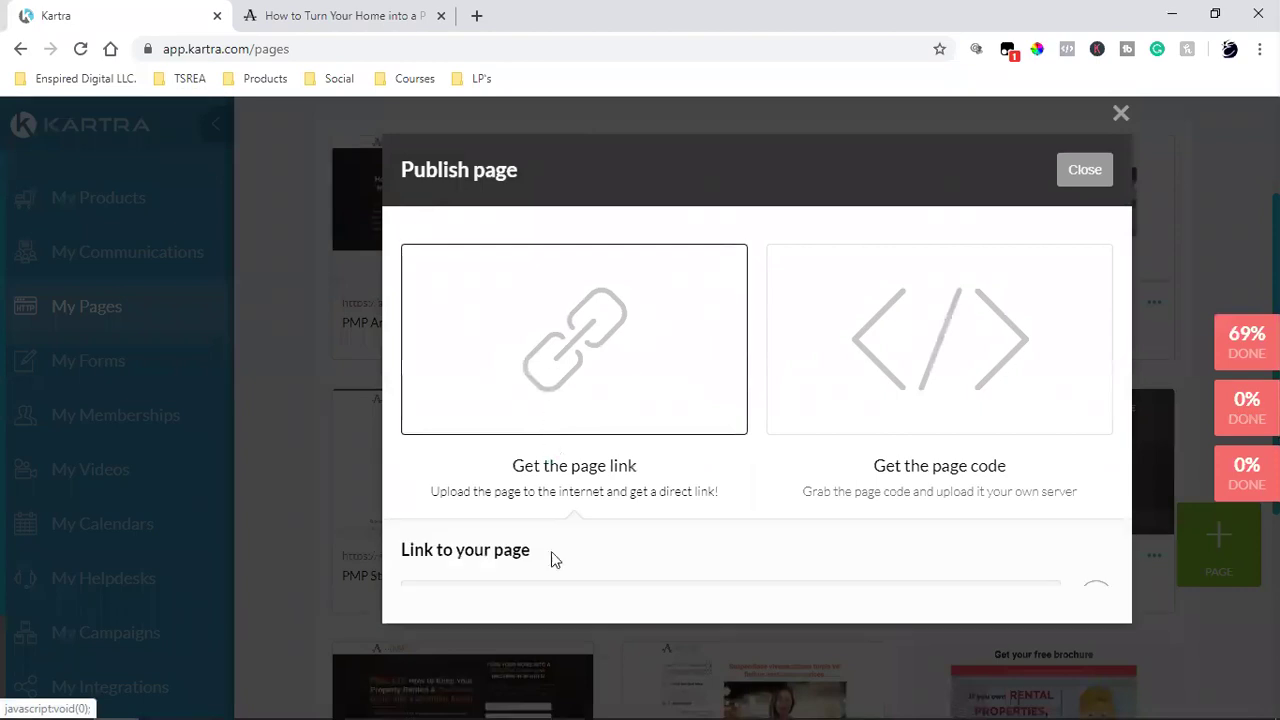
{"action": "left_click", "coordinate": [1085, 170]}
- Rename the "Thank You For Scheduling" page to "Thank You For Scheduling Clone" and open it in the page builder
{"action": "left_click", "coordinate": [1154, 302]}
{"action": "left_click", "coordinate": [1040, 288]}
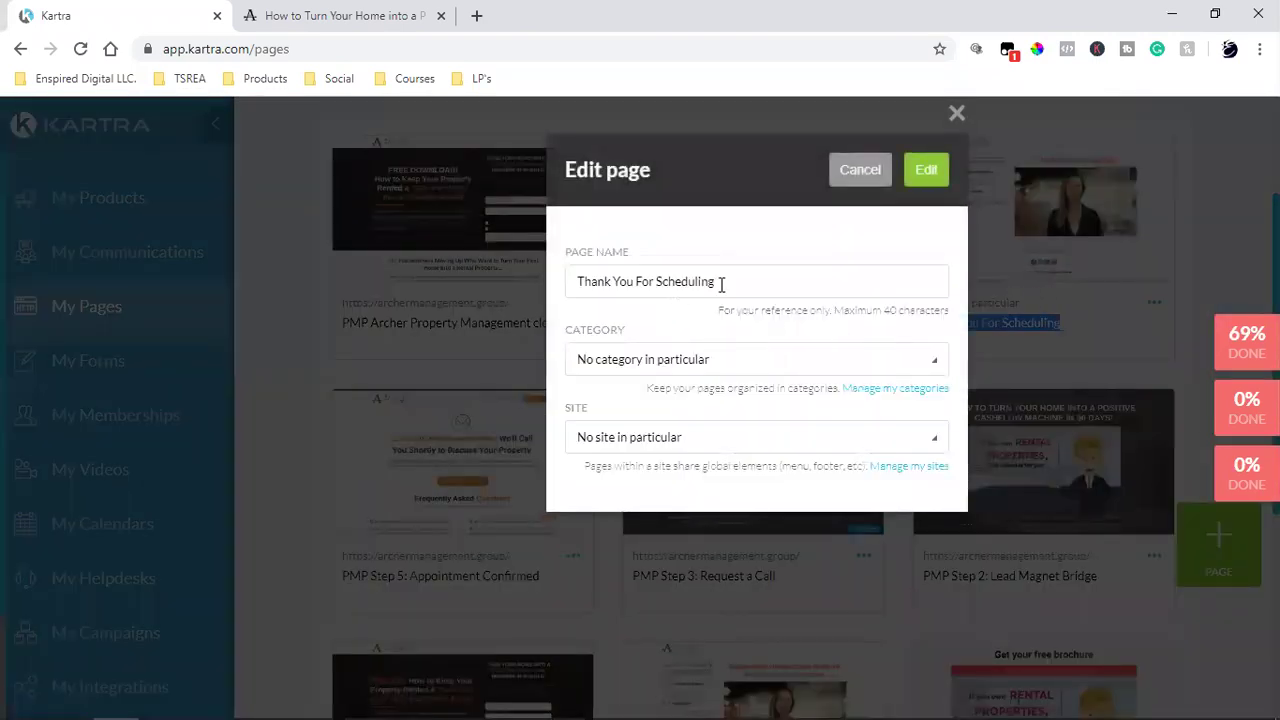
{"action": "left_click", "coordinate": [721, 284]}
{"action": "type", "text": "Clone"}
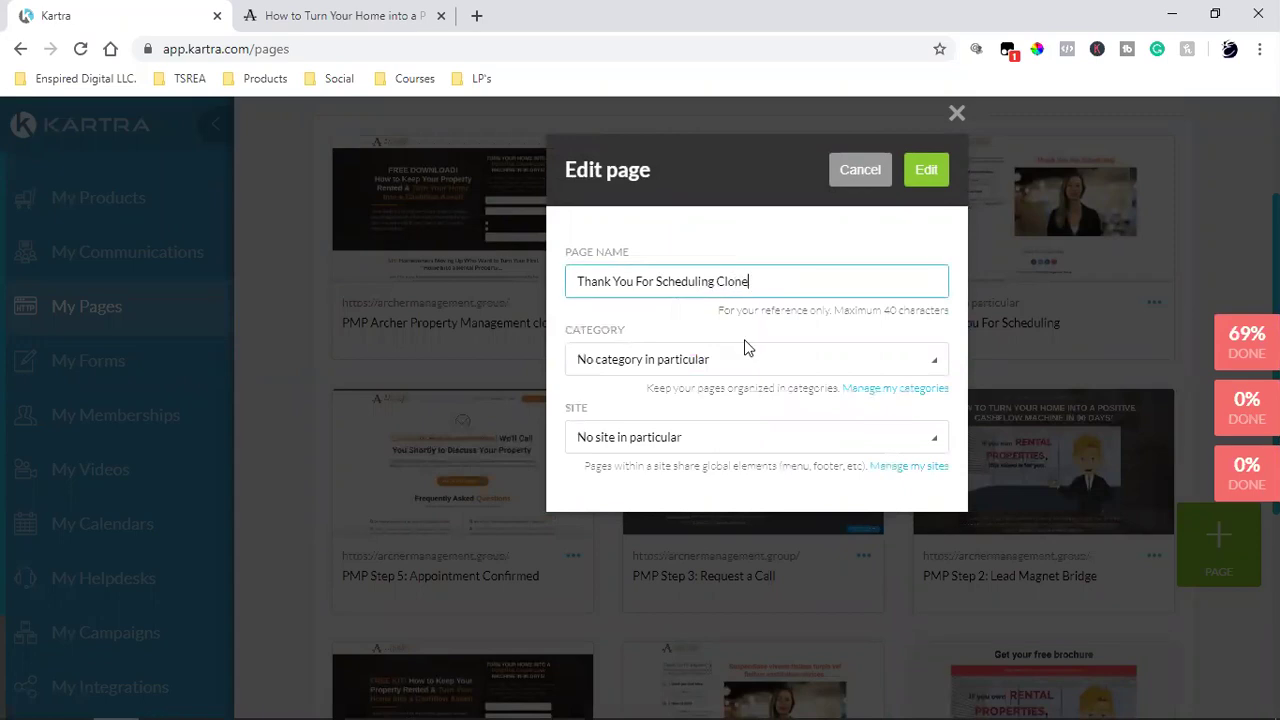
{"action": "left_click", "coordinate": [700, 372]}
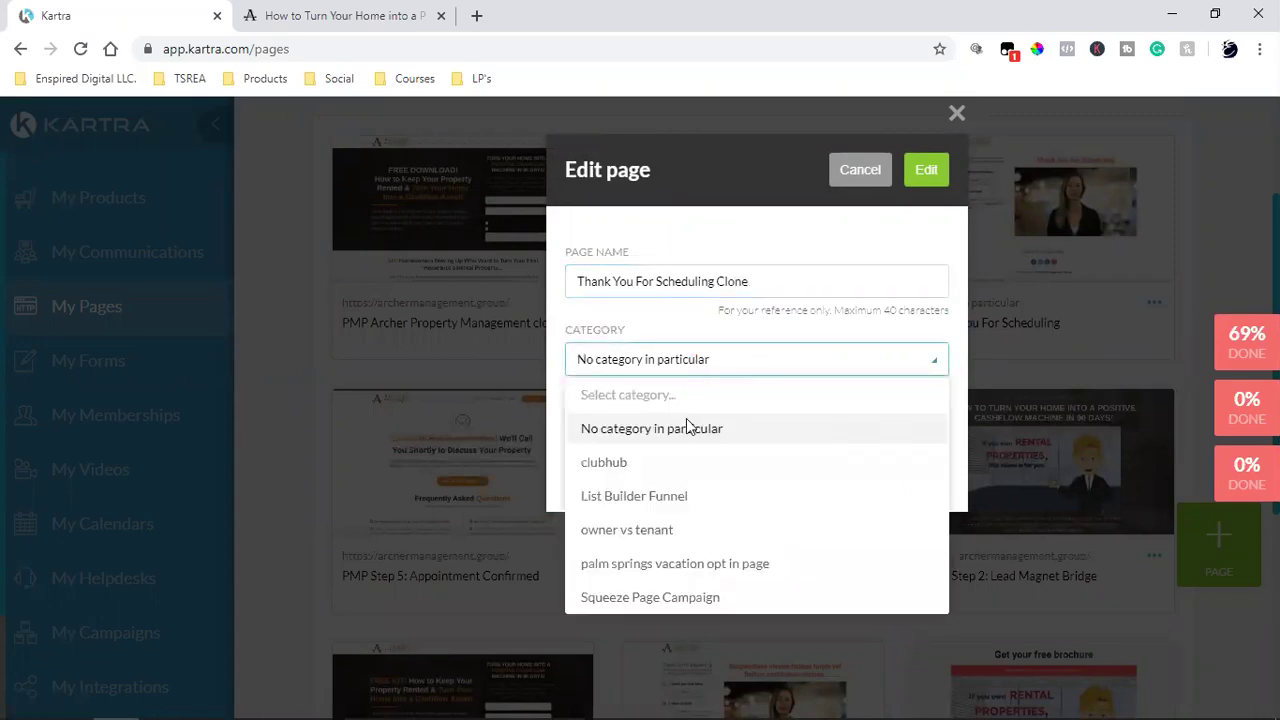
{"action": "left_click", "coordinate": [699, 311]}
{"action": "left_click", "coordinate": [928, 168]}
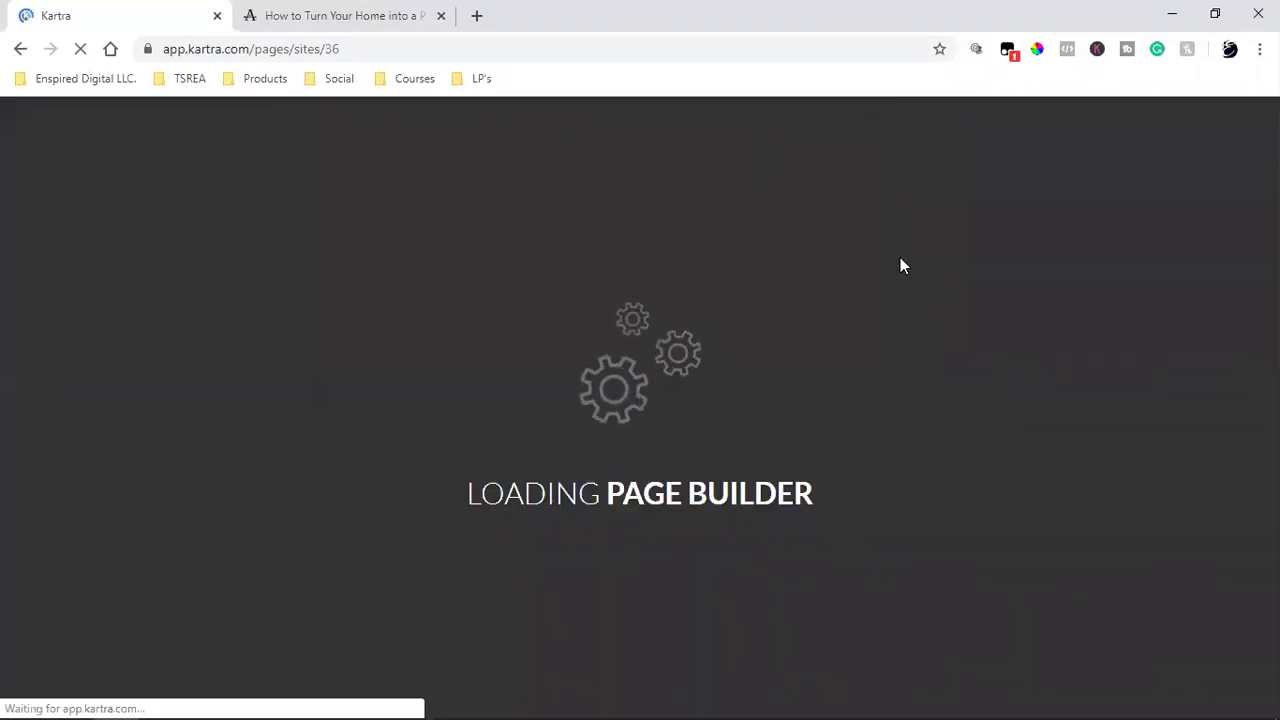
{"action": "key", "text": "XF86AudioRaiseVolume"}
{"action": "key", "text": "XF86AudioRaiseVolume"}
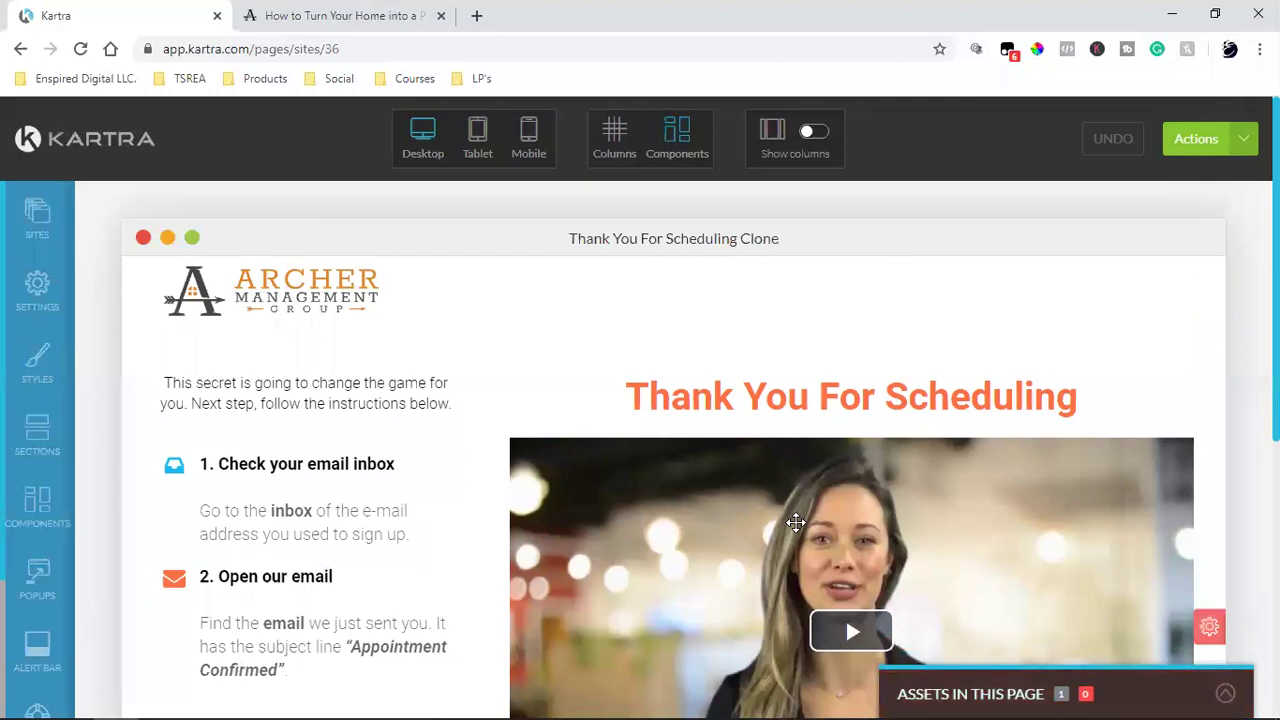
- Review the thank-you page from its header to its footer and view its SEO parameters
{"action": "mouse_move", "coordinate": [795, 521]}
{"action": "scroll", "coordinate": [795, 521], "scroll_direction": "down", "scroll_amount": 5}
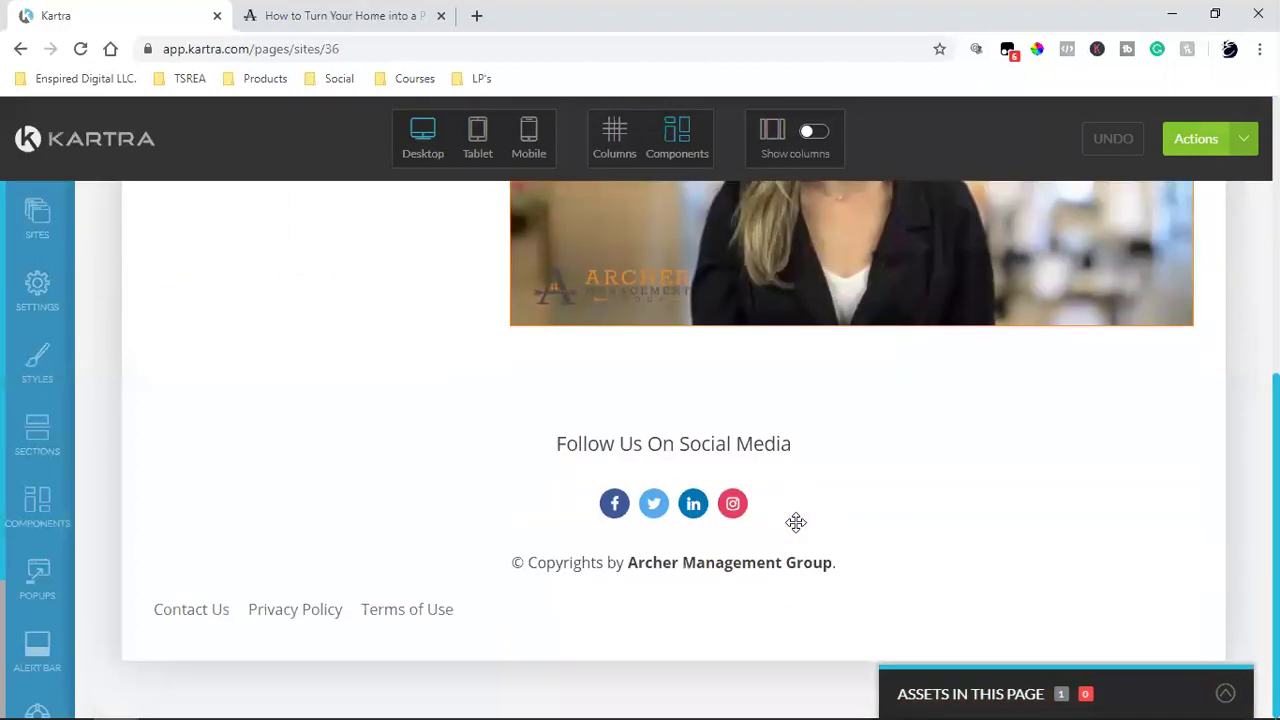
{"action": "scroll", "coordinate": [795, 521], "scroll_direction": "up", "scroll_amount": 5}
{"action": "scroll", "coordinate": [795, 521], "scroll_direction": "down", "scroll_amount": 5}
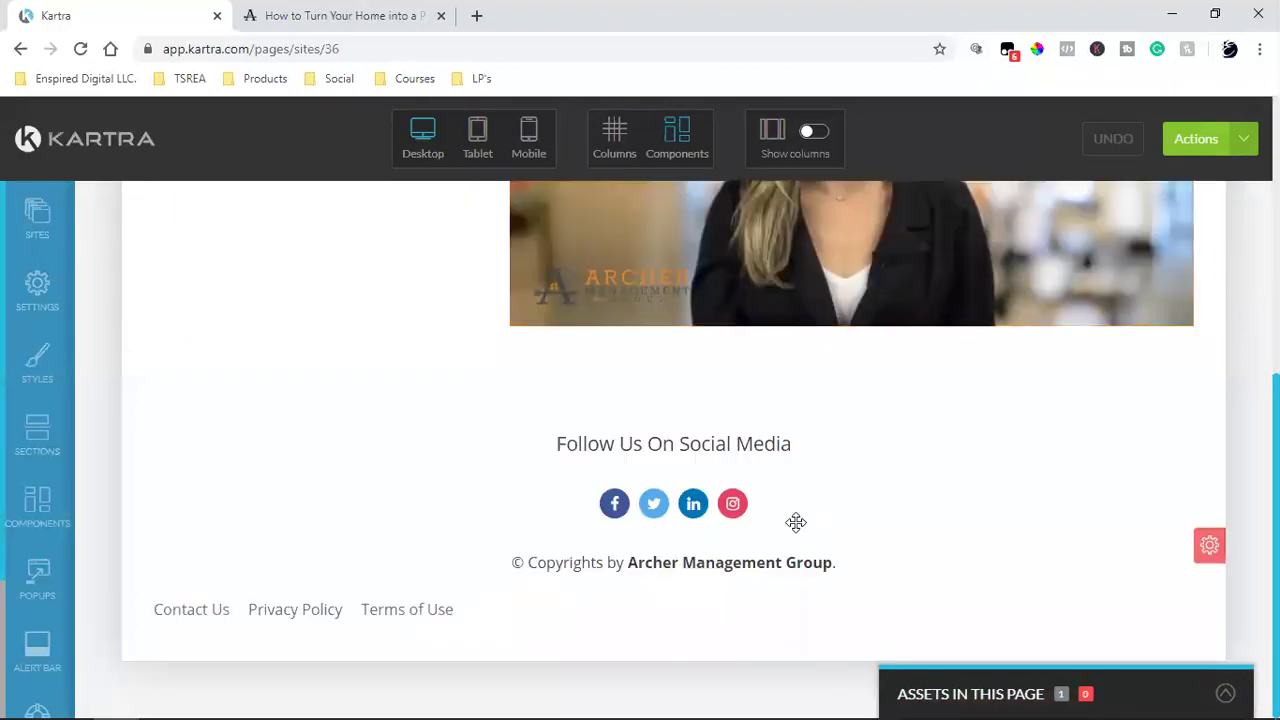
{"action": "scroll", "coordinate": [795, 521], "scroll_direction": "up", "scroll_amount": 5}
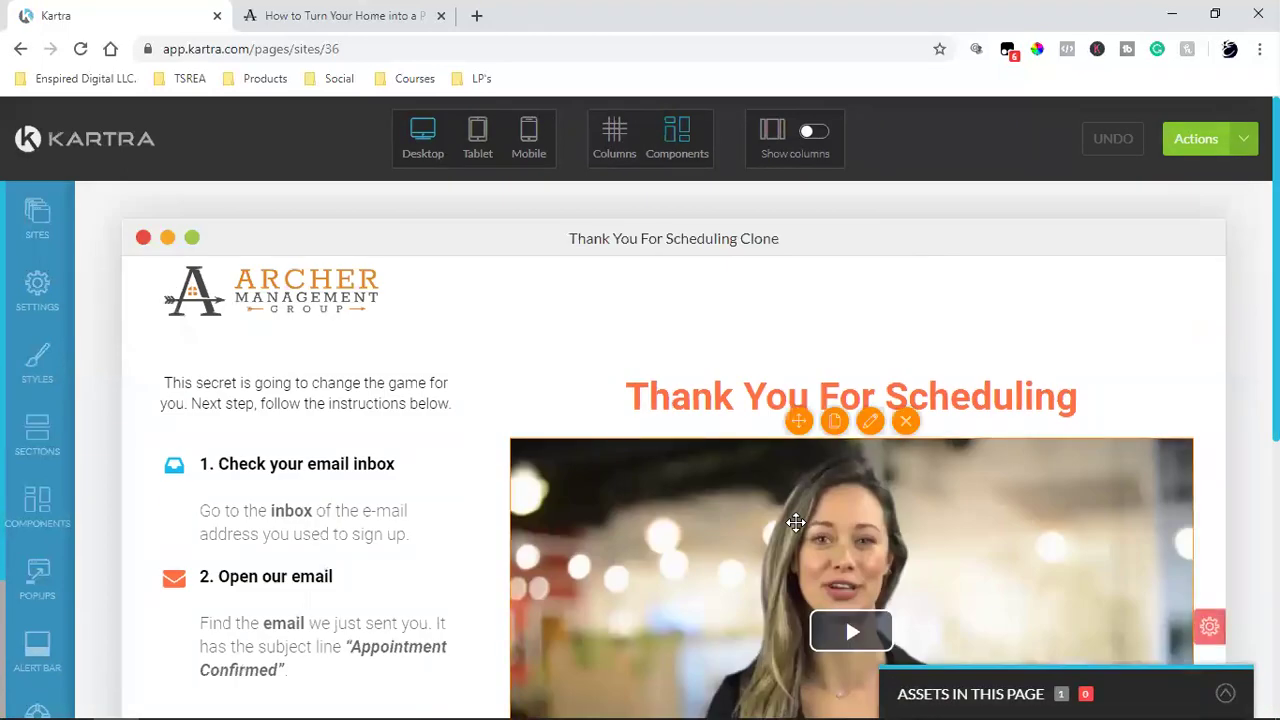
{"action": "scroll", "coordinate": [796, 525], "scroll_direction": "down", "scroll_amount": 5}
{"action": "scroll", "coordinate": [797, 528], "scroll_direction": "up", "scroll_amount": 5}
{"action": "scroll", "coordinate": [797, 528], "scroll_direction": "down", "scroll_amount": 5}
{"action": "scroll", "coordinate": [795, 524], "scroll_direction": "up", "scroll_amount": 5}
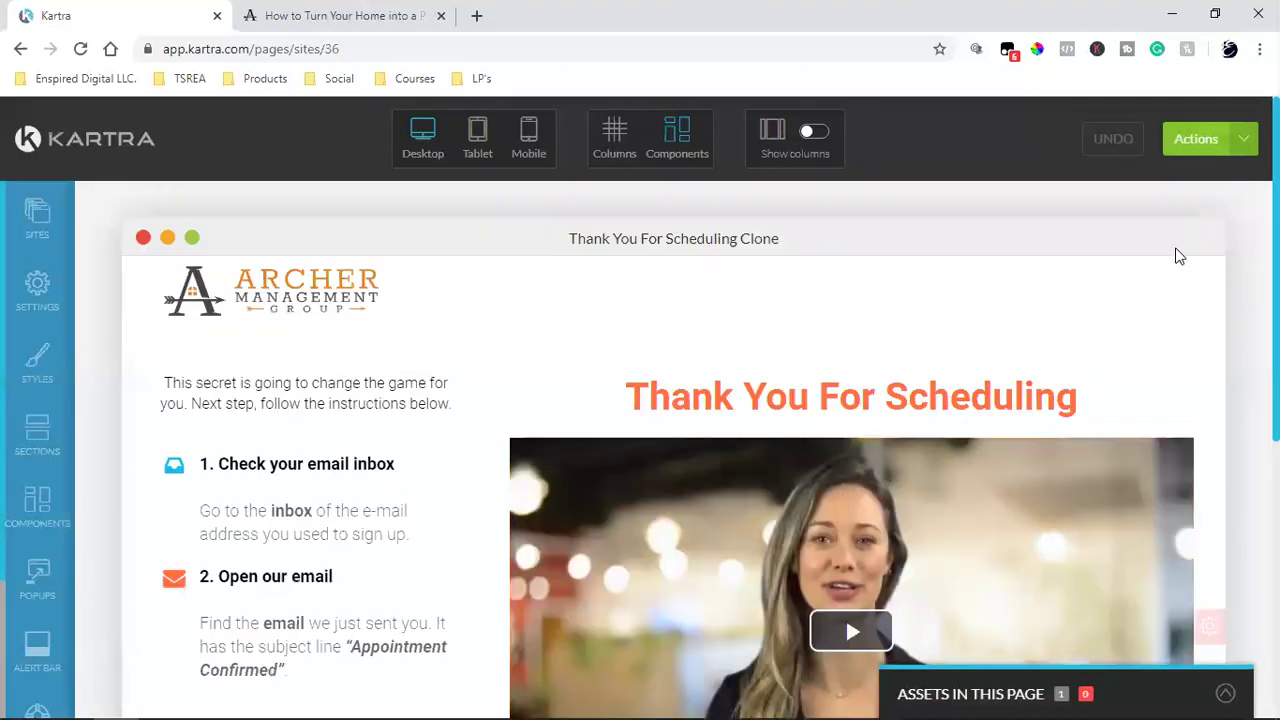
{"action": "left_click", "coordinate": [32, 305]}
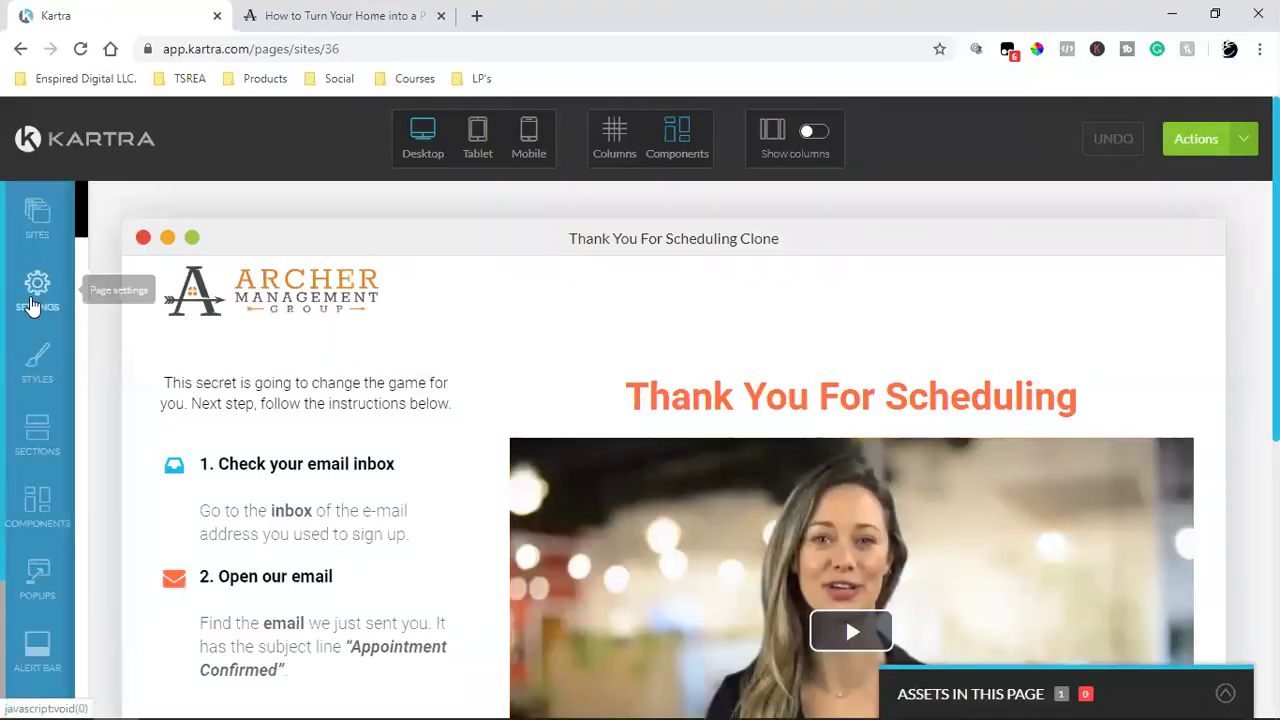
{"action": "left_click", "coordinate": [171, 289]}
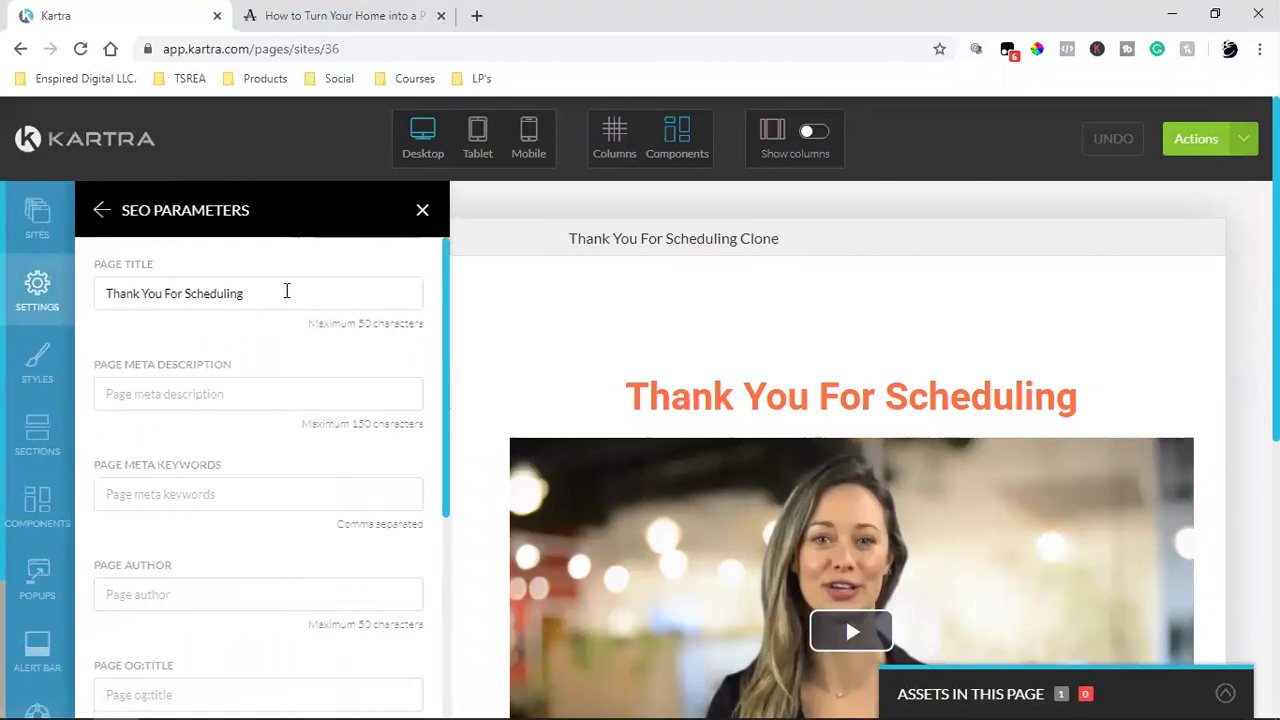
{"action": "left_click", "coordinate": [1241, 140]}
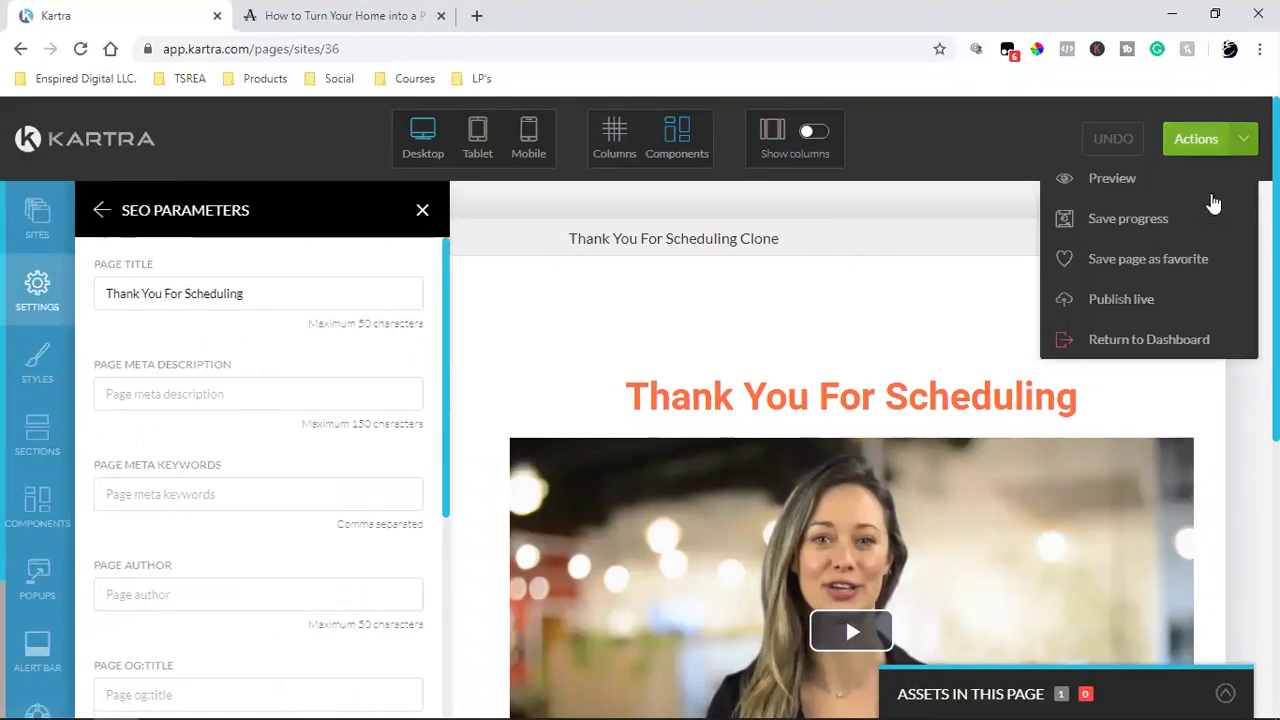
{"action": "left_click", "coordinate": [1122, 340]}
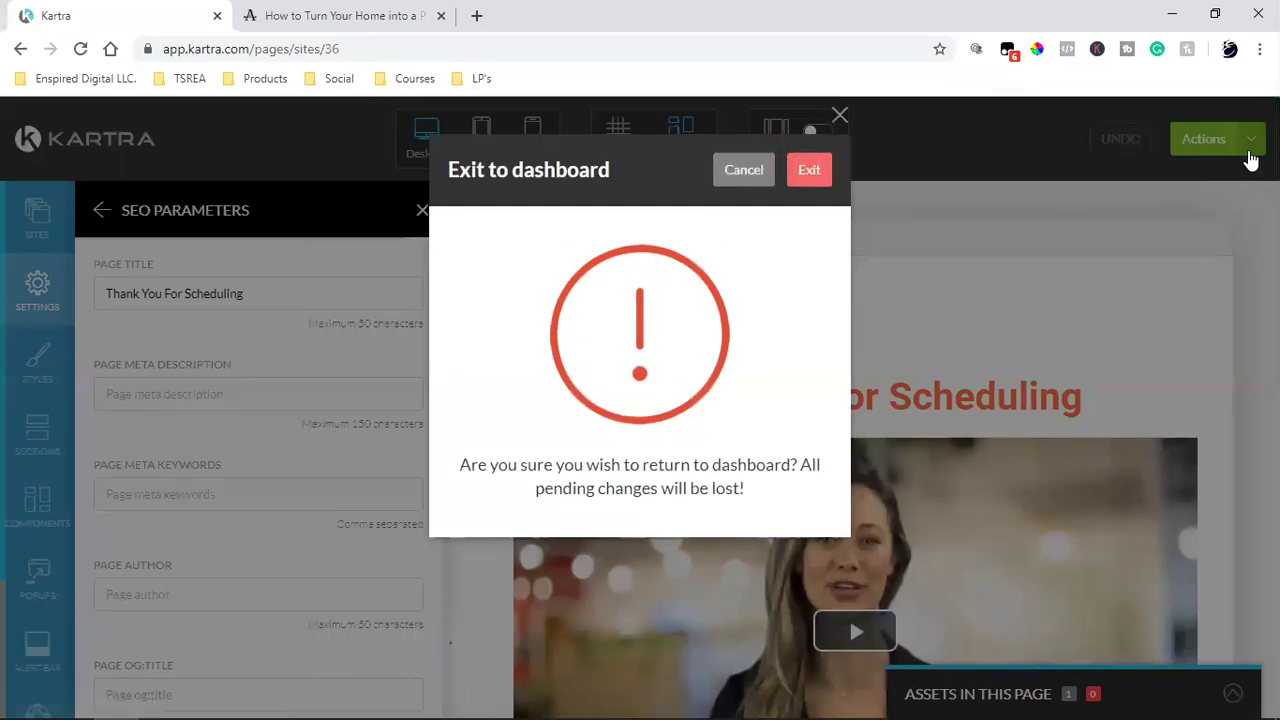
{"action": "left_click", "coordinate": [743, 169]}
- Check the published page link of "Thank You For Scheduling Clone" and close the publishing dialog
{"action": "left_click", "coordinate": [1241, 140]}
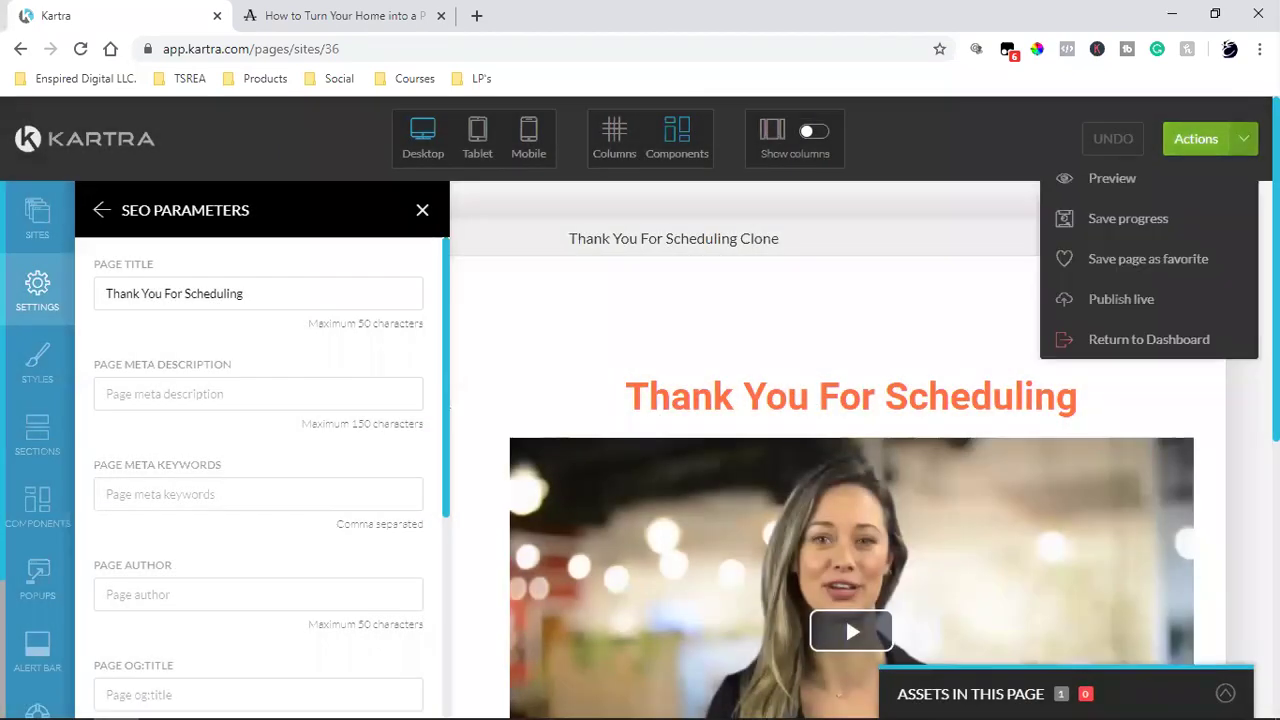
{"action": "left_click", "coordinate": [1163, 297]}
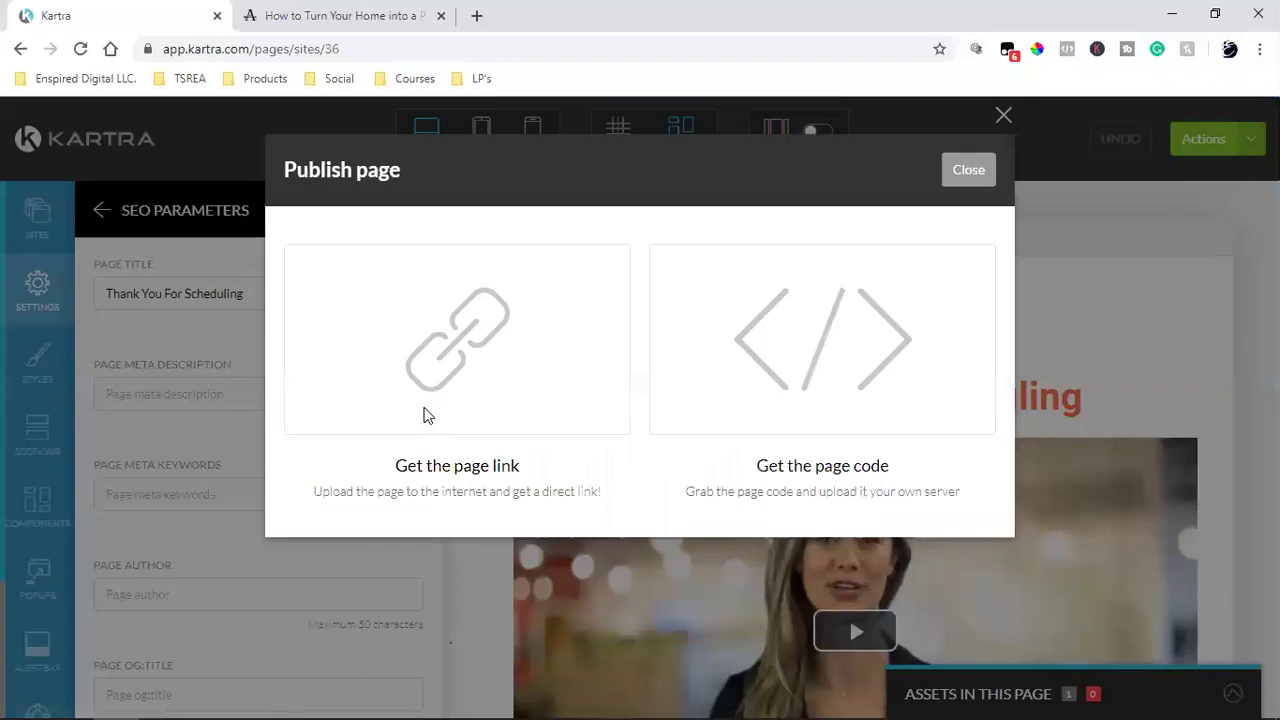
{"action": "left_click", "coordinate": [426, 416]}
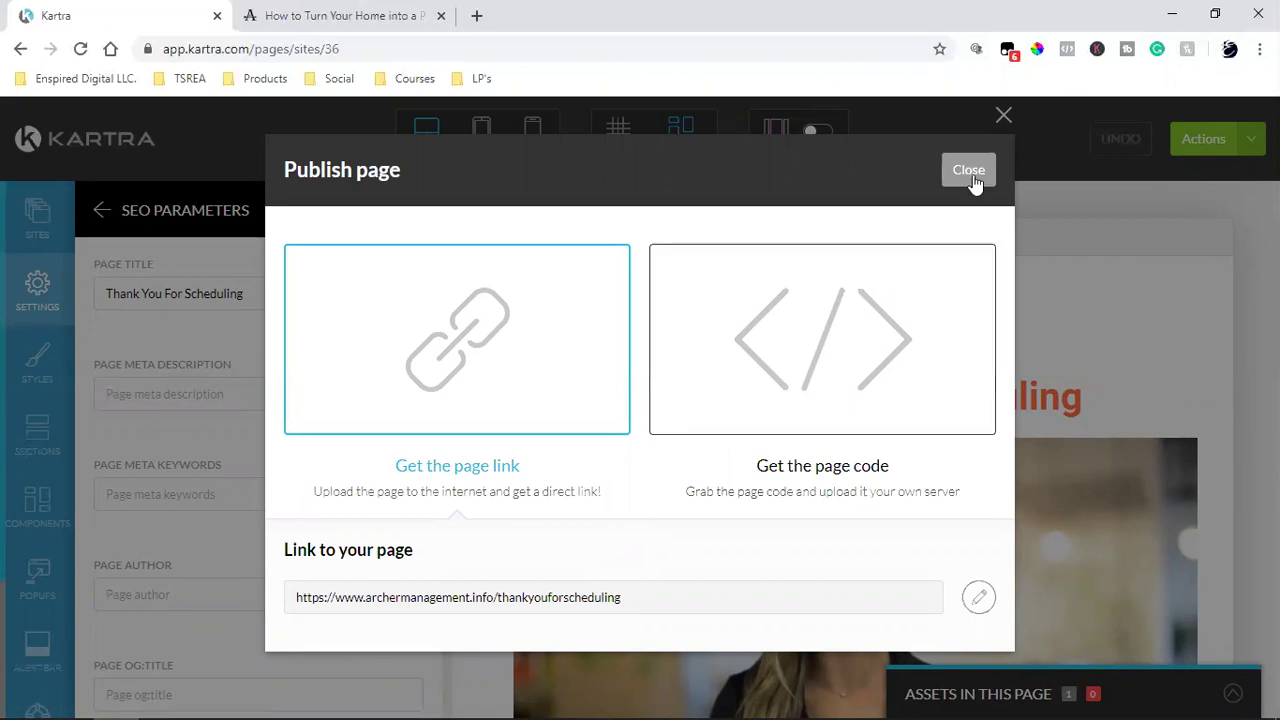
{"action": "key", "text": "Escape"}
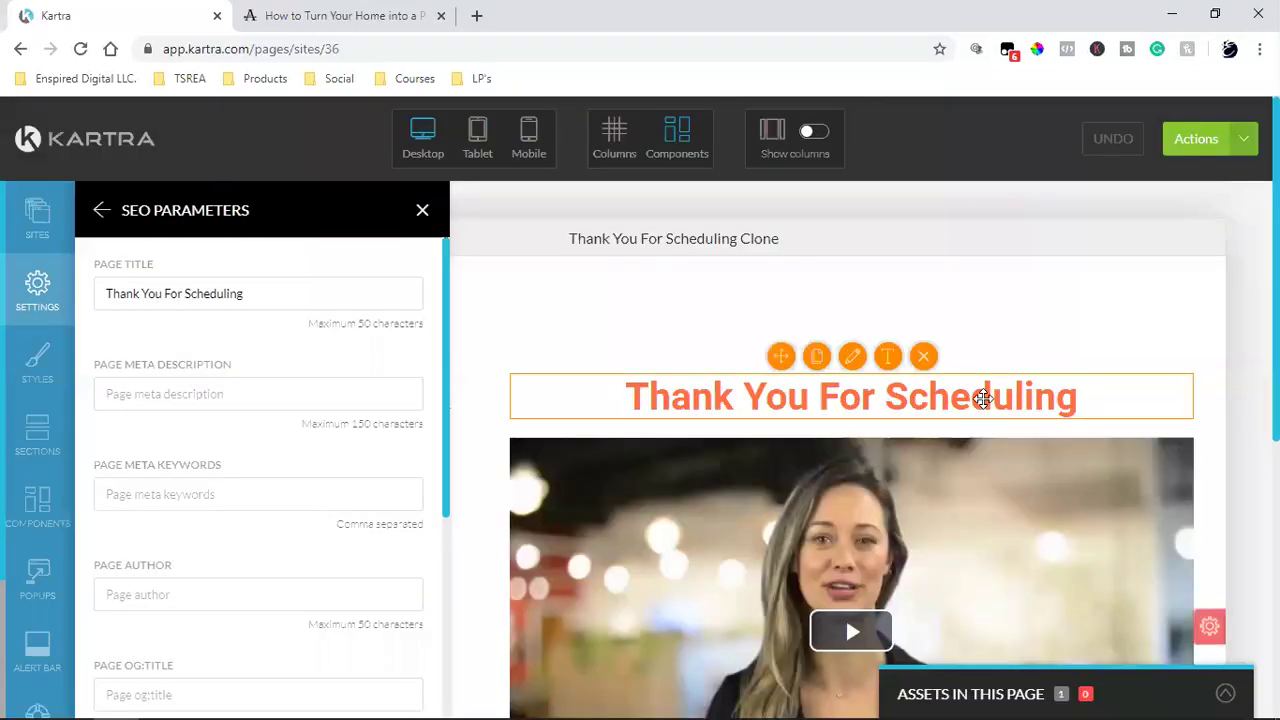
- Exit the page builder and return to the pages dashboard without saving changes
{"action": "left_click", "coordinate": [1196, 138]}
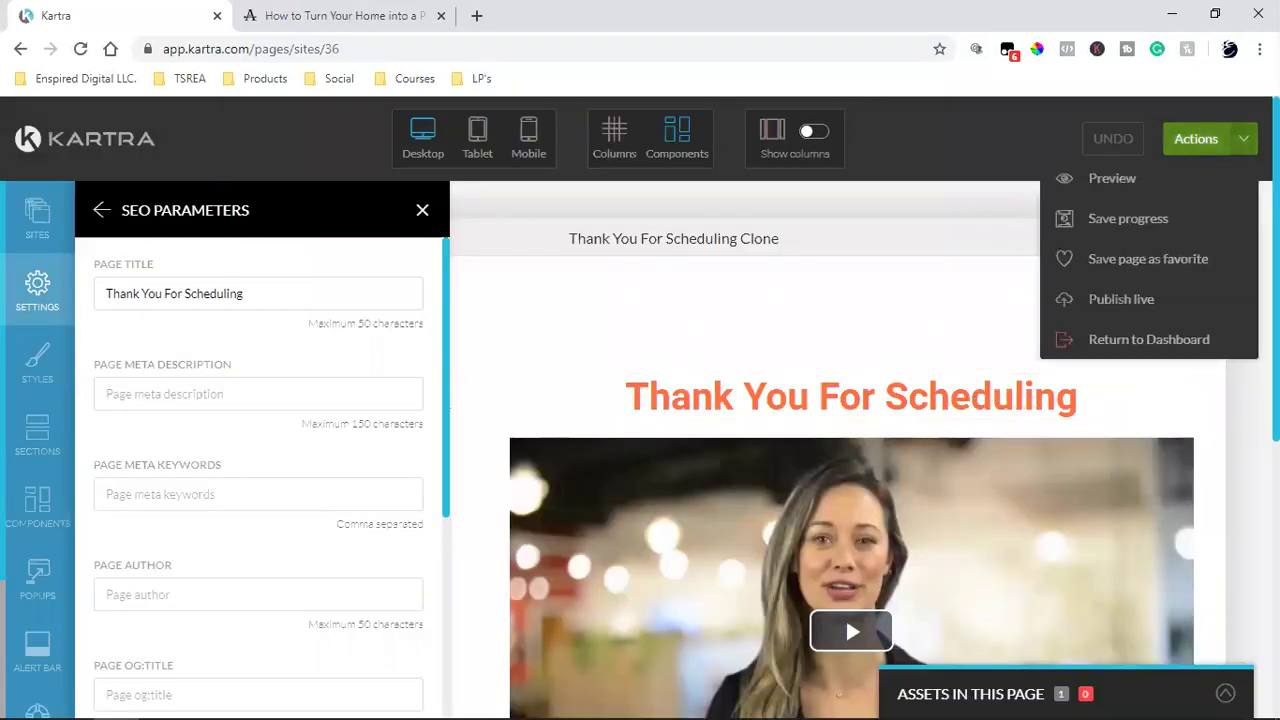
{"action": "left_click", "coordinate": [1120, 342]}
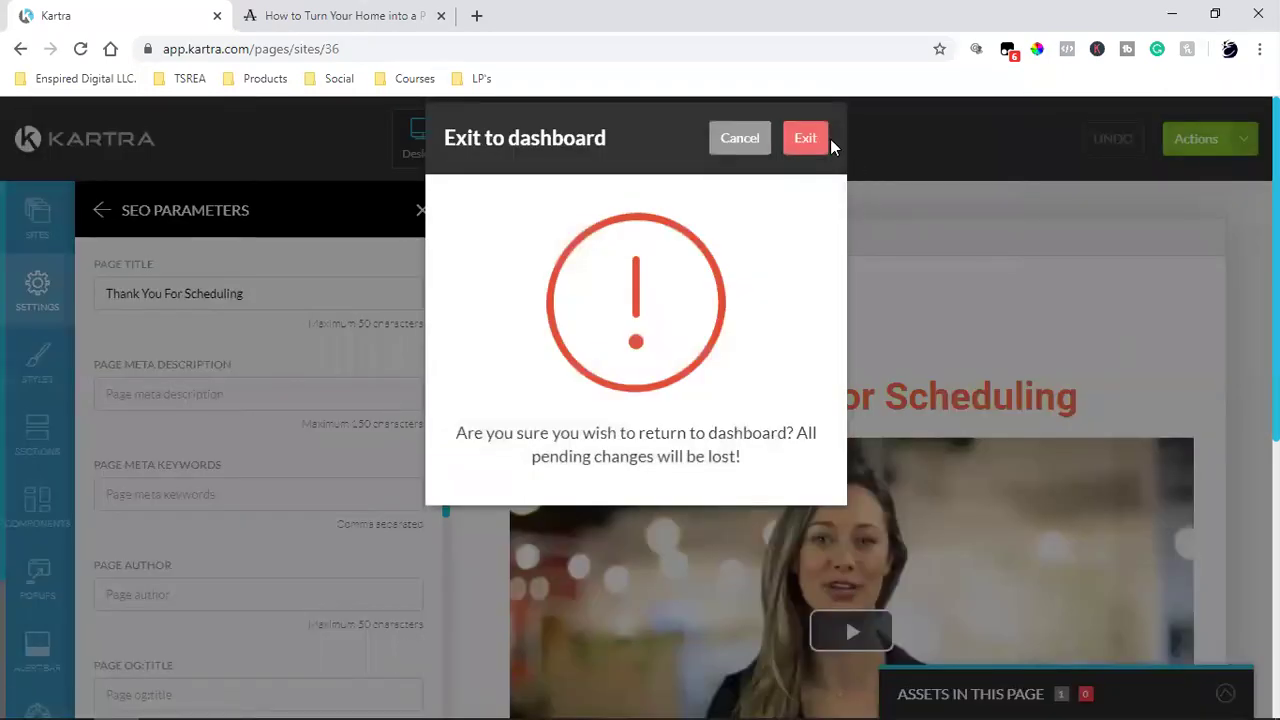
{"action": "left_click", "coordinate": [808, 171]}
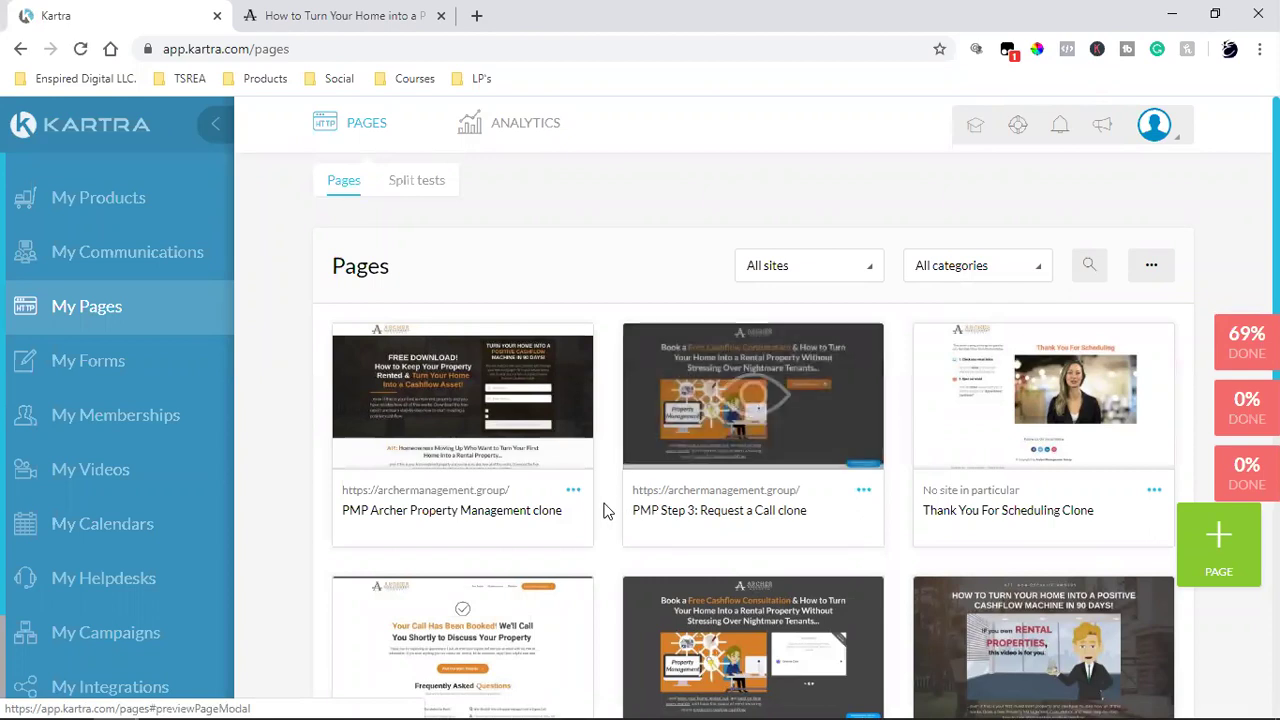
- Review the names of the three cloned pages and compare them with the original funnel pages in the list
{"action": "double_click", "coordinate": [1010, 516]}
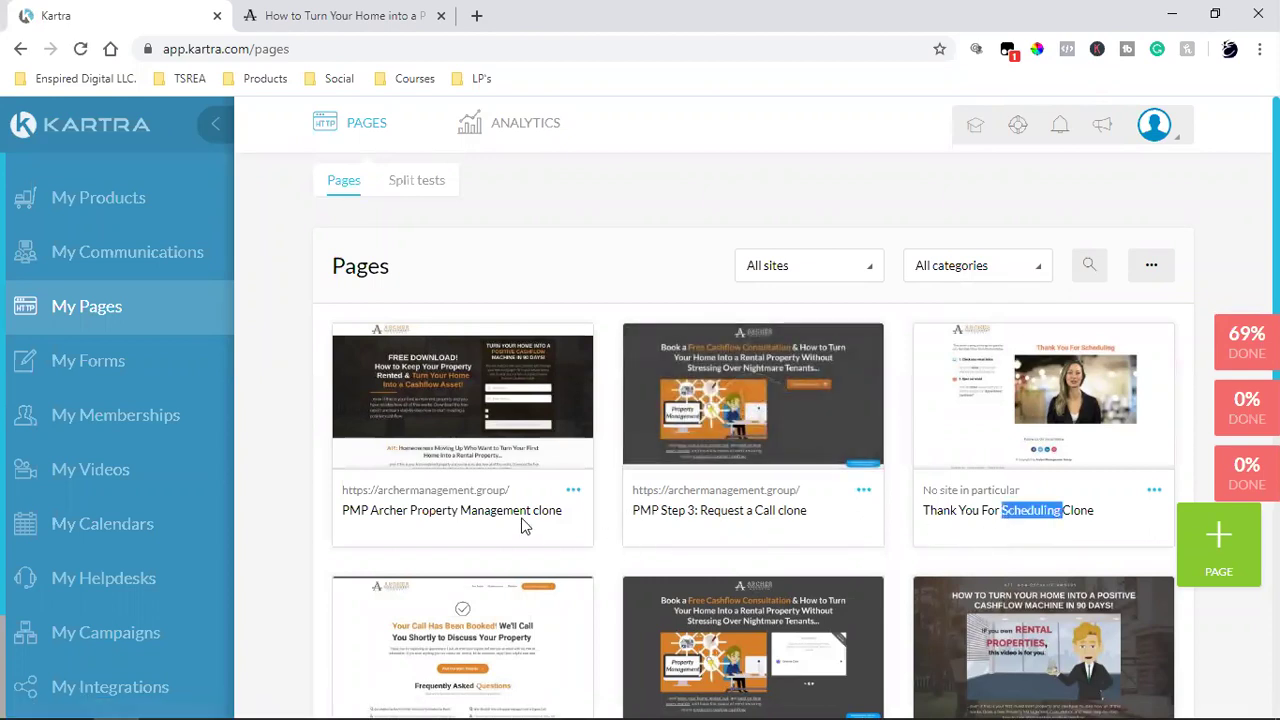
{"action": "double_click", "coordinate": [548, 511]}
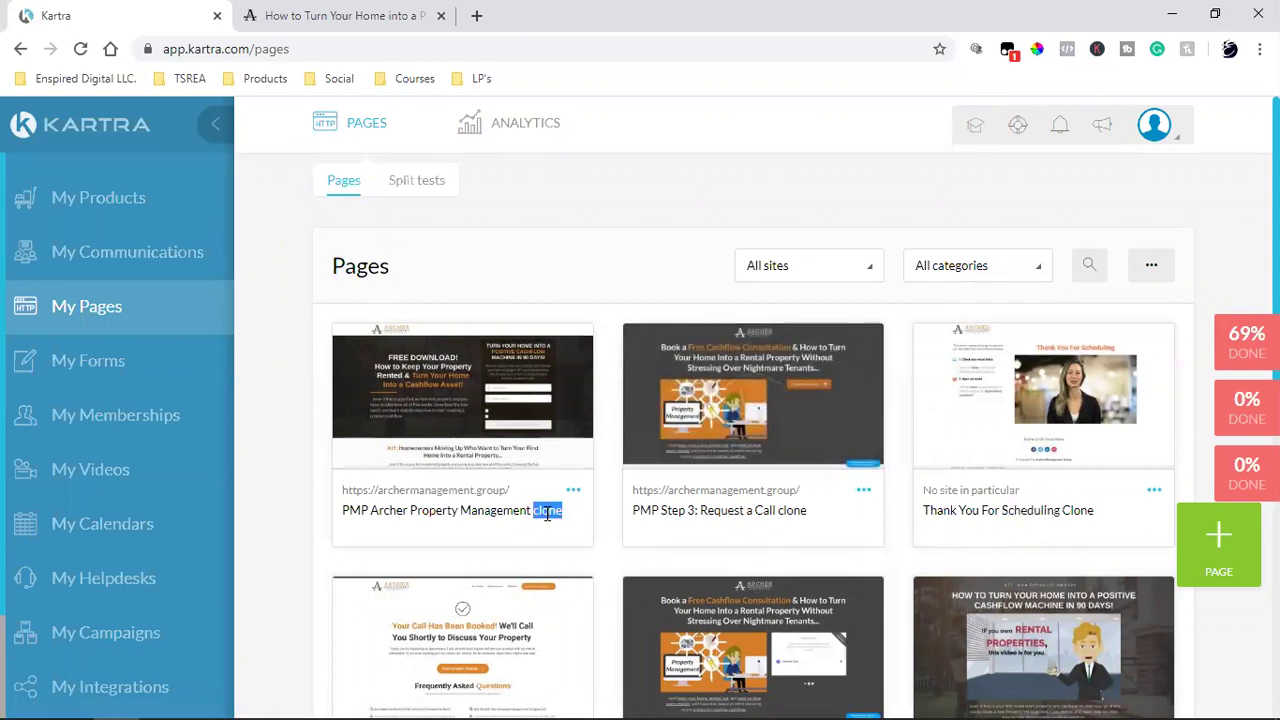
{"action": "double_click", "coordinate": [795, 511]}
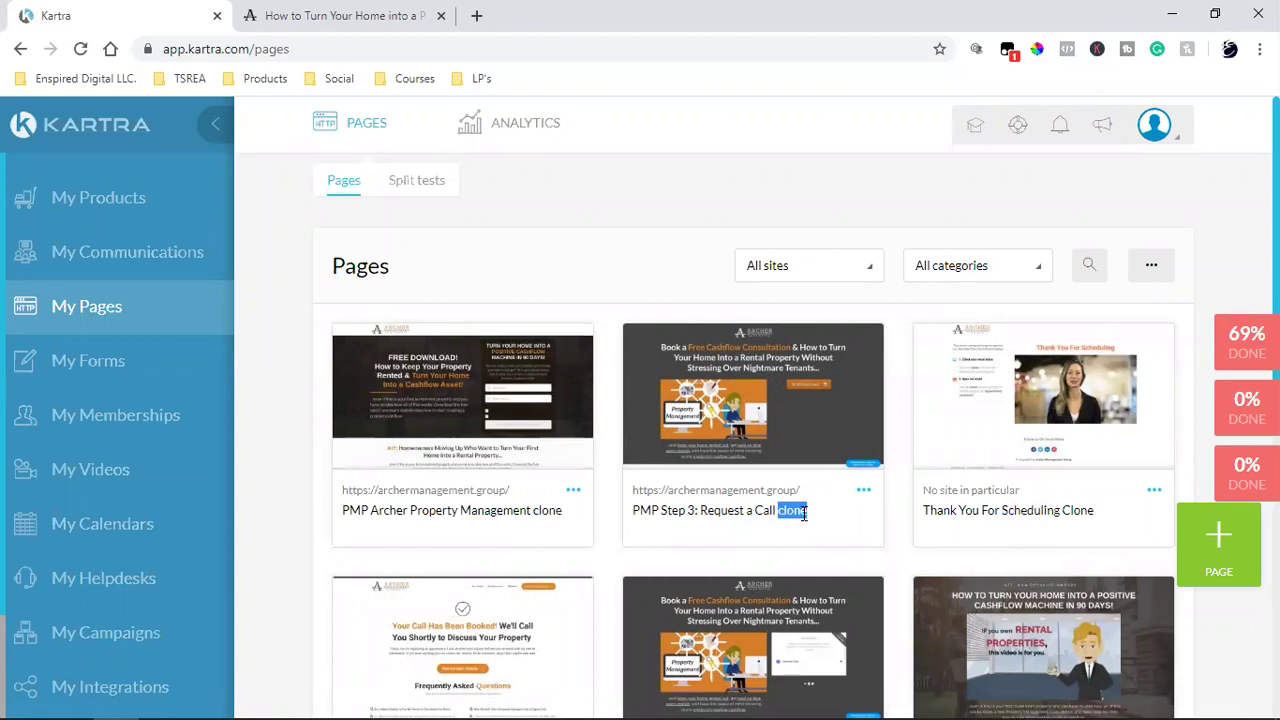
{"action": "double_click", "coordinate": [1076, 512]}
{"action": "scroll", "coordinate": [1075, 513], "scroll_direction": "down", "scroll_amount": 4}
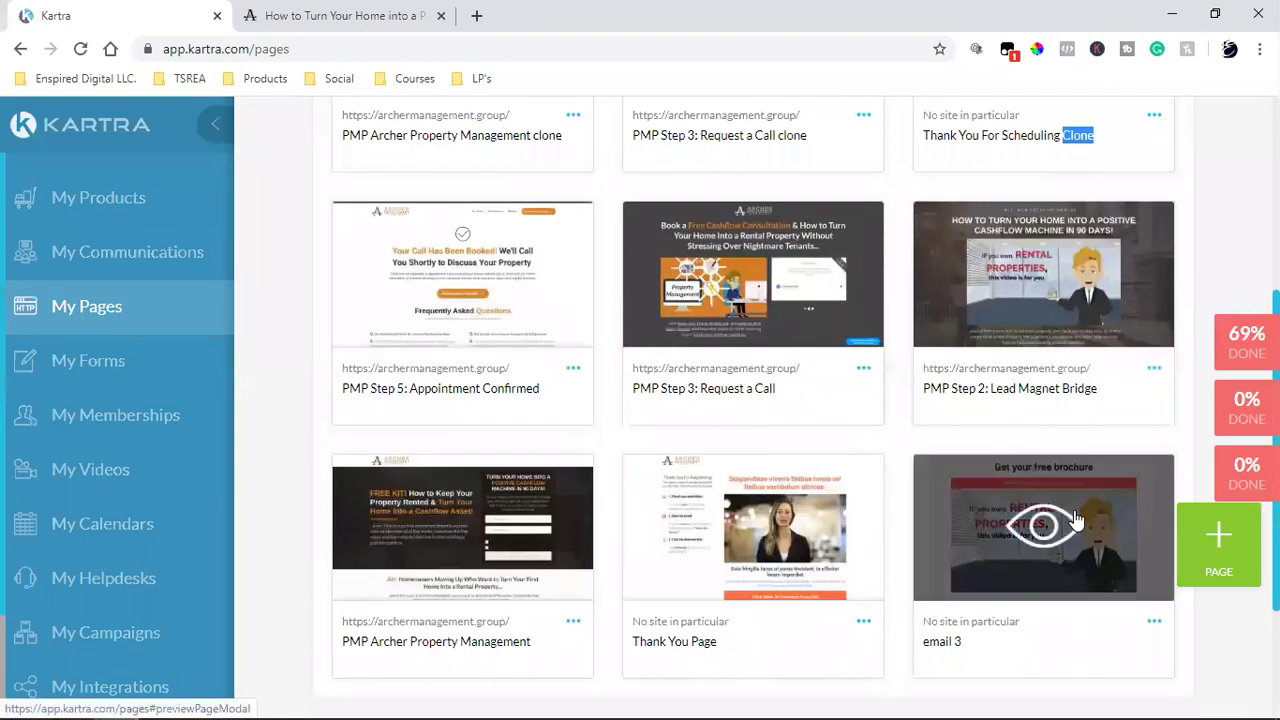
{"action": "scroll", "coordinate": [1074, 520], "scroll_direction": "down", "scroll_amount": 2}
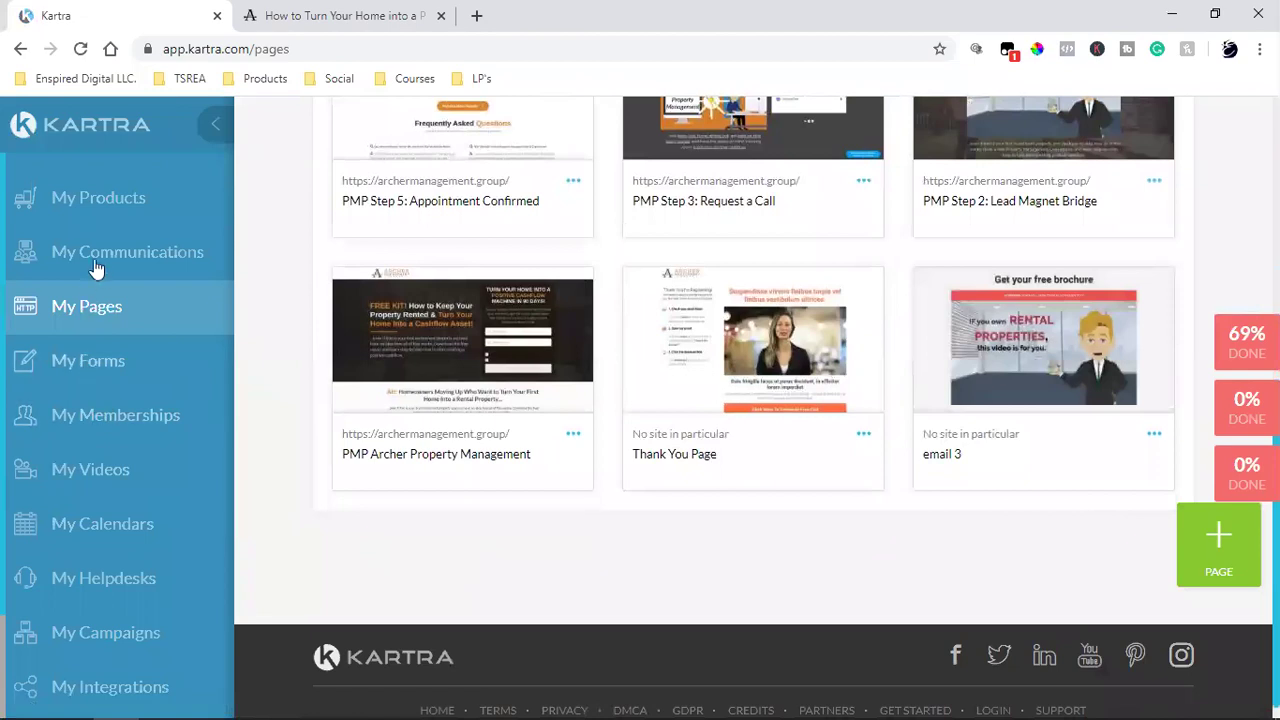
- Open the lead lists and compare the "How to Keep Your Property Rented & Turn" list with the live free-download landing page
{"action": "left_click", "coordinate": [97, 260]}
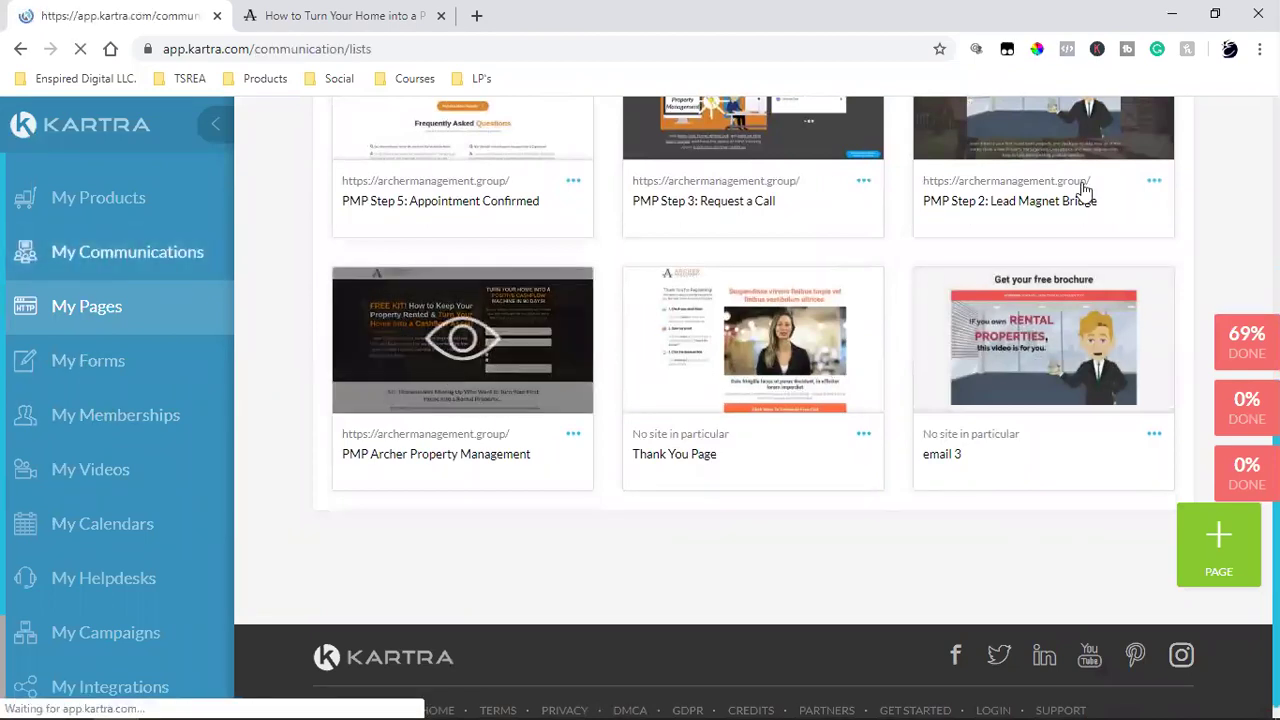
{"action": "left_click", "coordinate": [393, 12]}
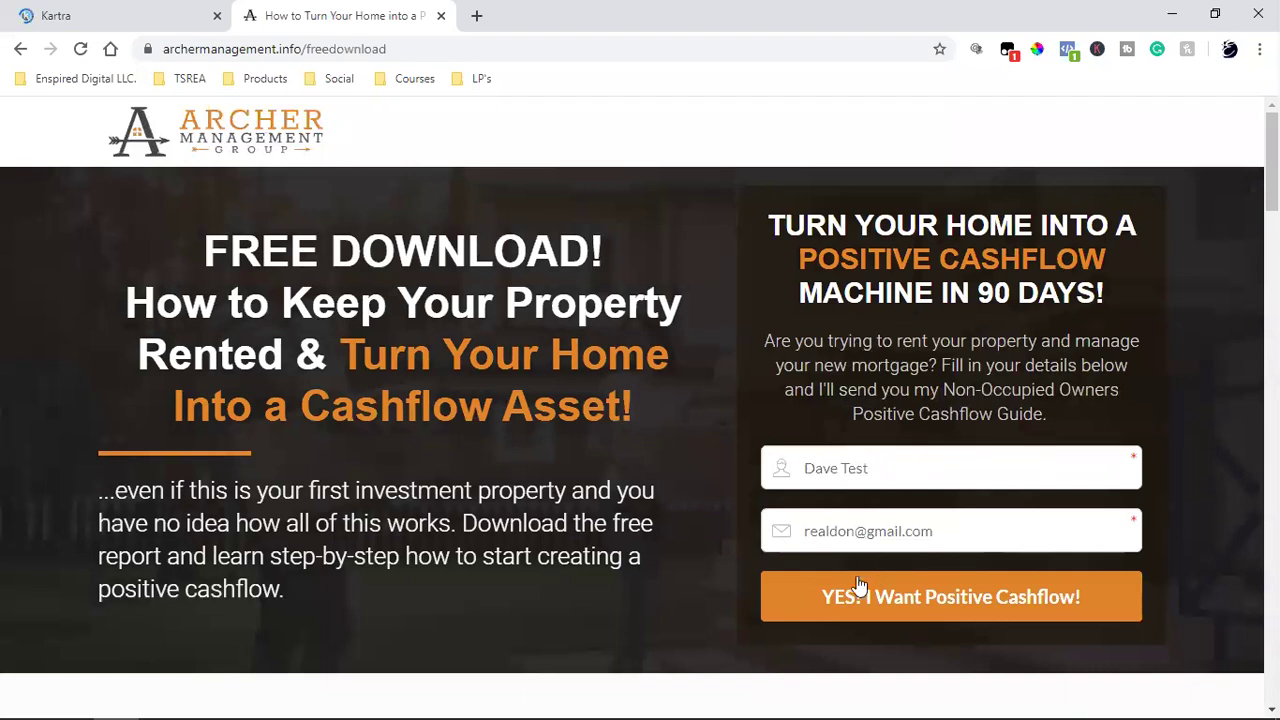
{"action": "left_click", "coordinate": [118, 8]}
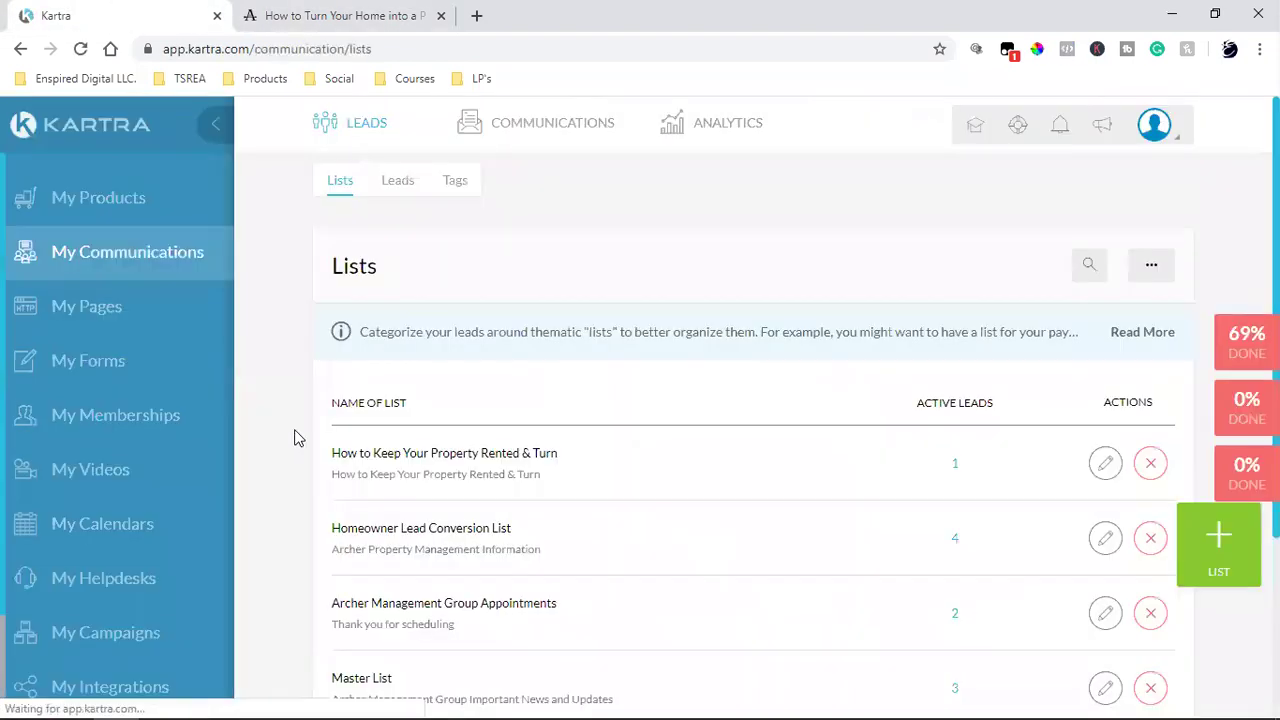
{"action": "triple_click", "coordinate": [436, 452]}
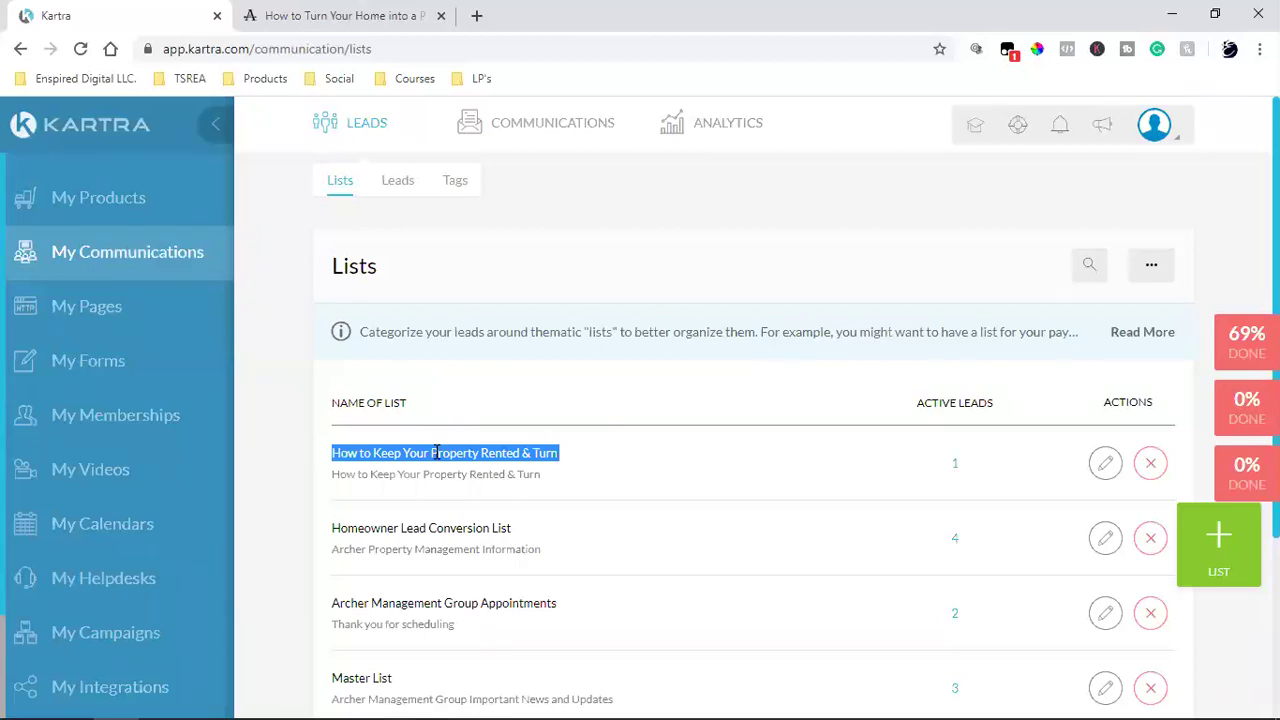
- Rename the "How to Keep Your Property Rented & Turn" list to "How to Keep Your Property Rented Clone" and save it
{"action": "left_click", "coordinate": [1110, 472]}
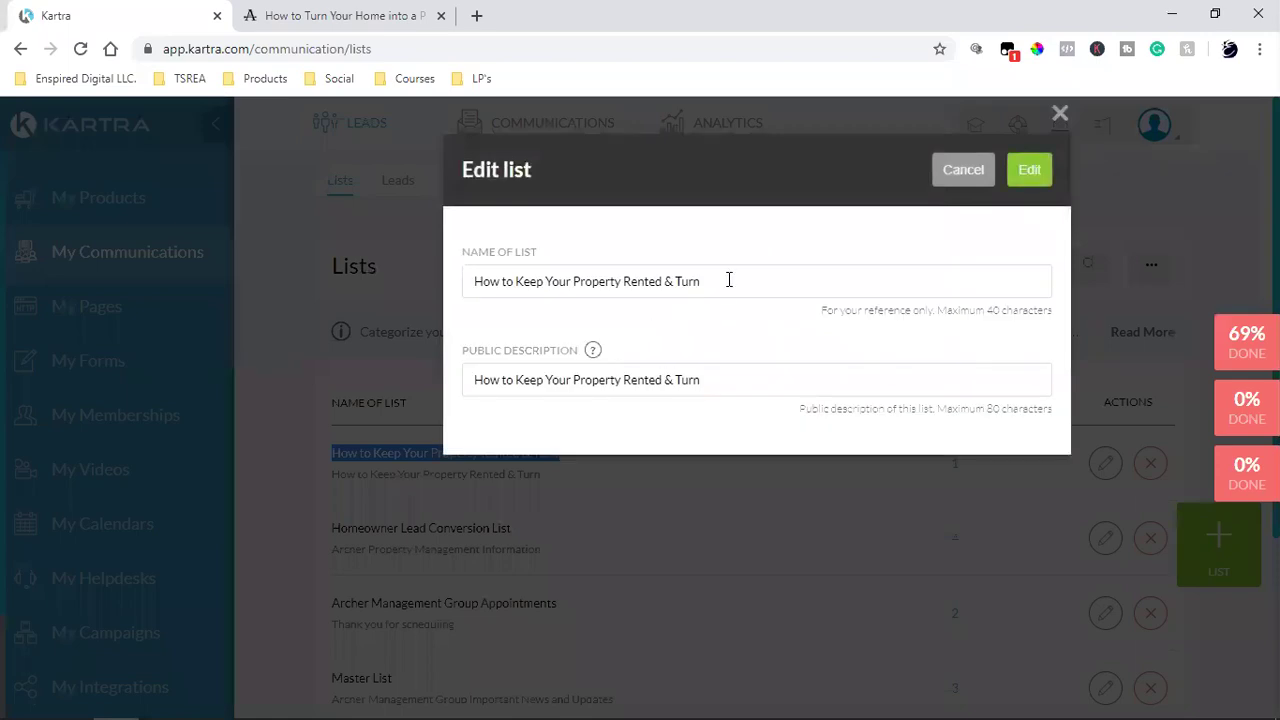
{"action": "left_click", "coordinate": [729, 280]}
{"action": "key", "text": "BackSpace"}
{"action": "key", "text": "BackSpace"}
{"action": "key", "text": "BackSpace"}
{"action": "key", "text": "BackSpace"}
{"action": "key", "text": "BackSpace"}
{"action": "key", "text": "BackSpace"}
{"action": "key", "text": "BackSpace"}
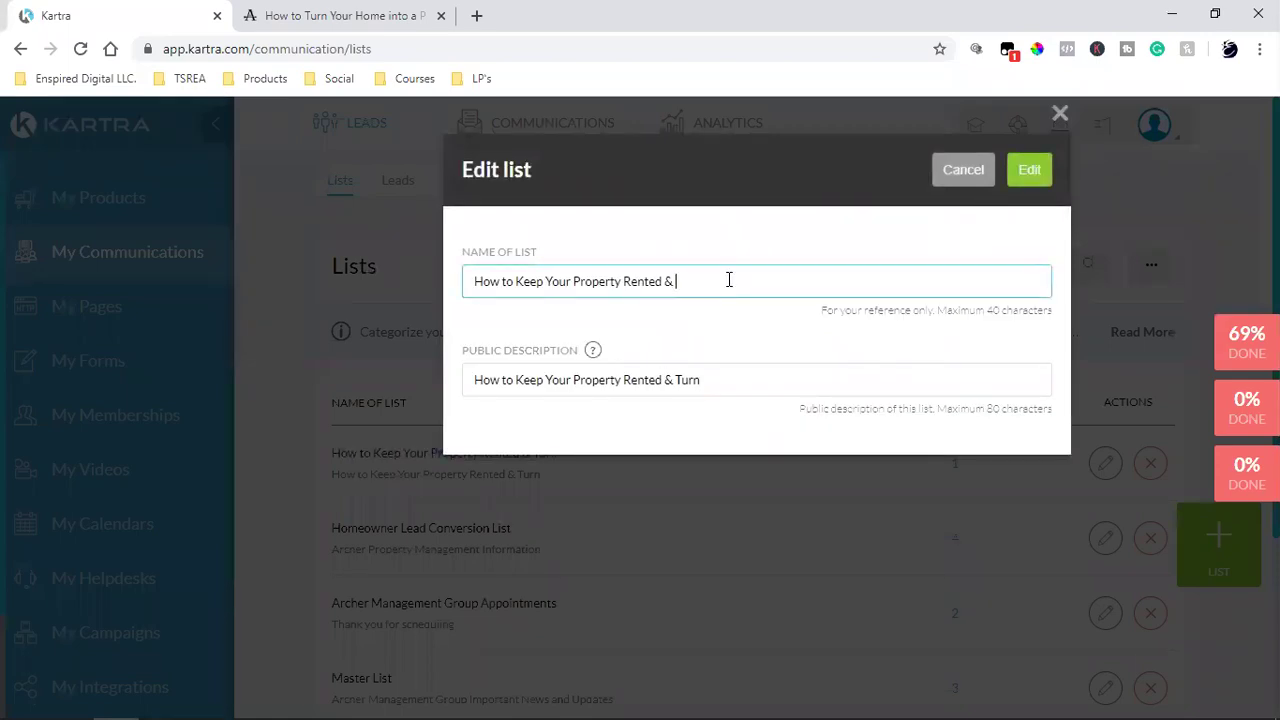
{"action": "type", "text": "Clone"}
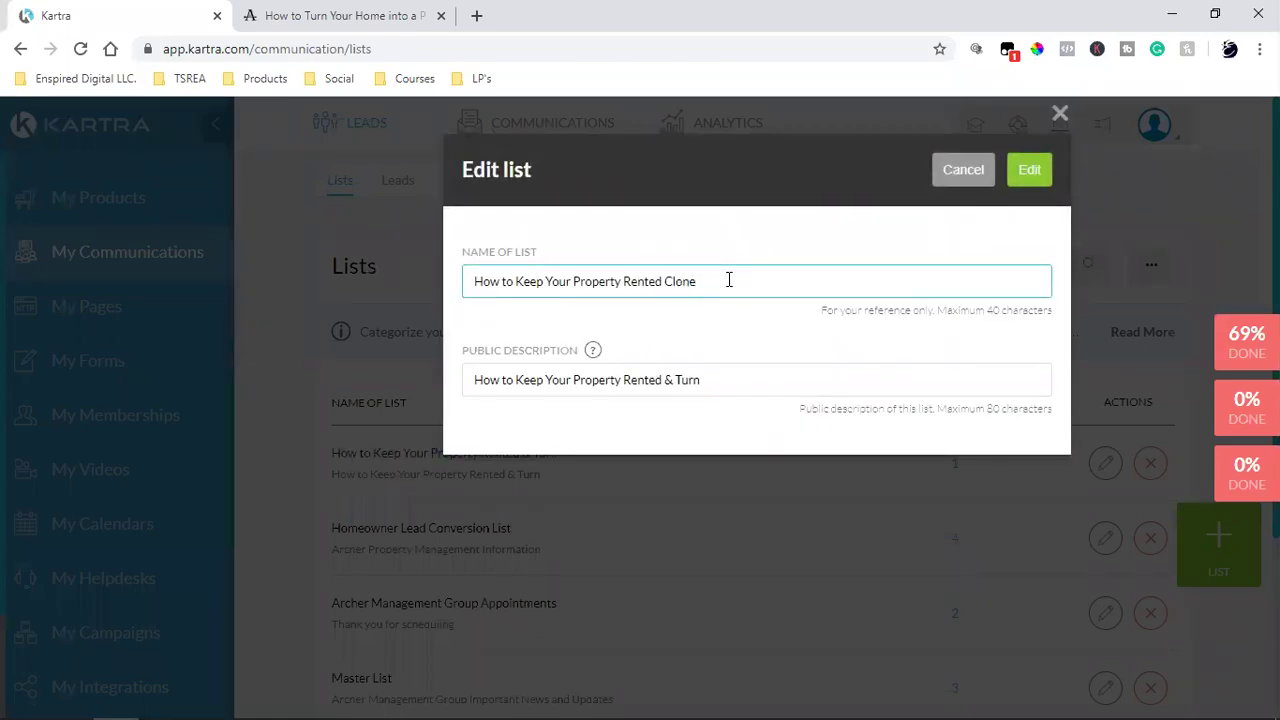
{"action": "left_click", "coordinate": [1029, 169]}
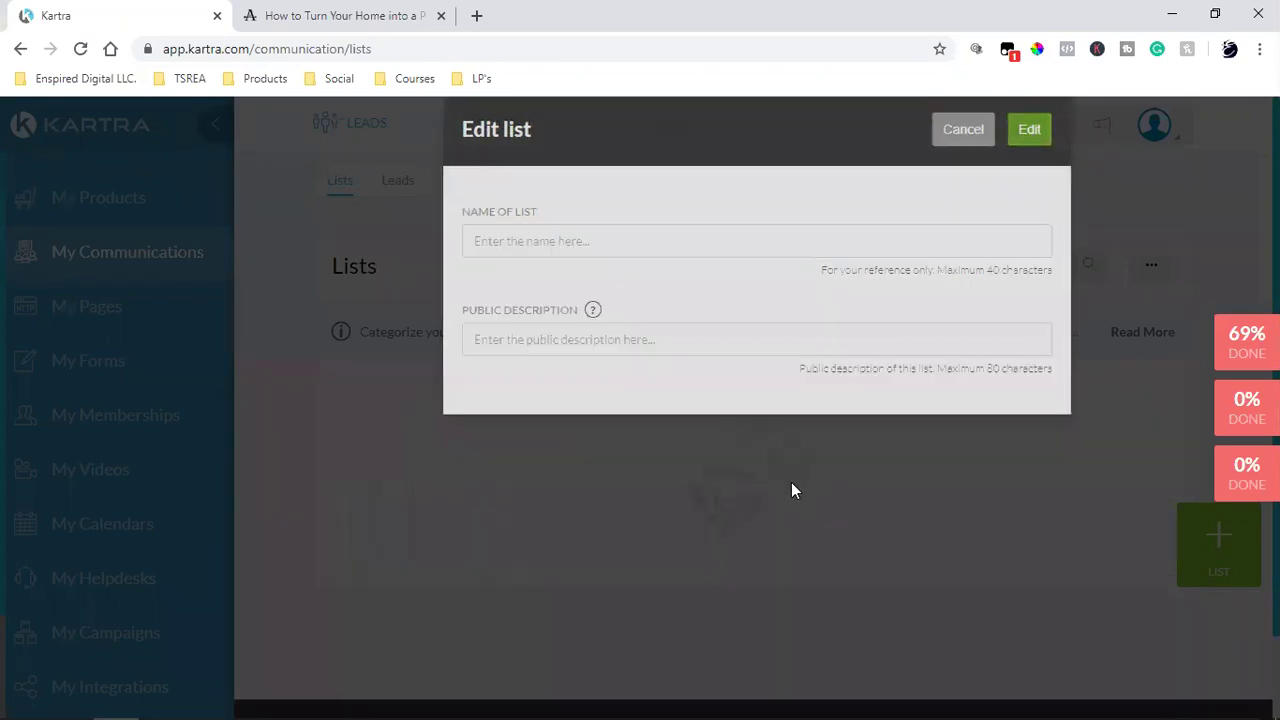
- Open the email sequences and examine the Book an Appointment series
{"action": "mouse_move", "coordinate": [551, 149]}
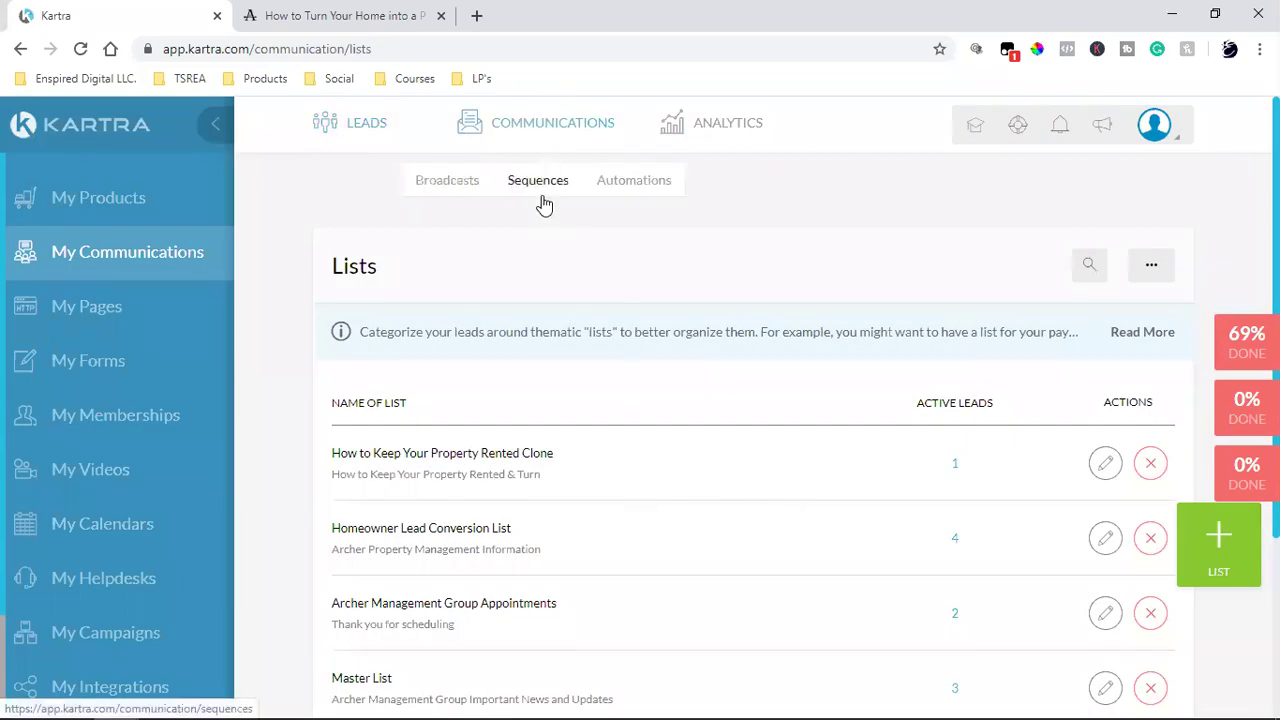
{"action": "left_click", "coordinate": [543, 189]}
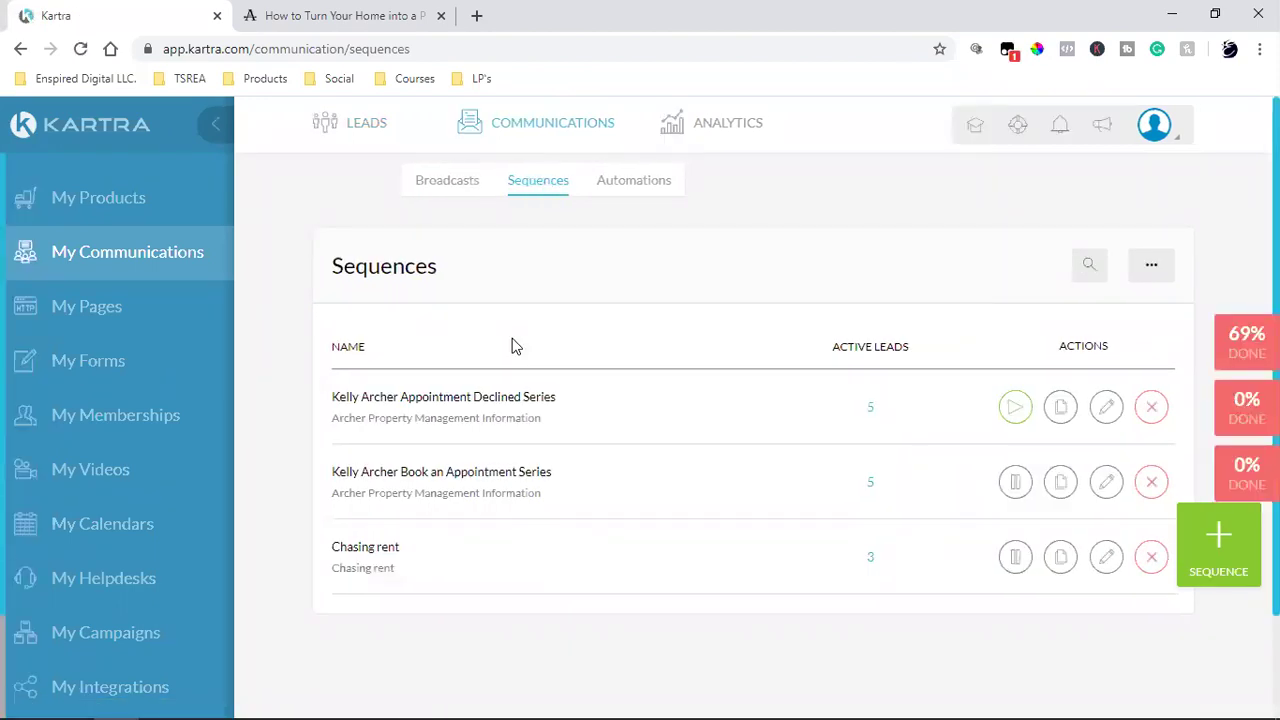
{"action": "double_click", "coordinate": [470, 471]}
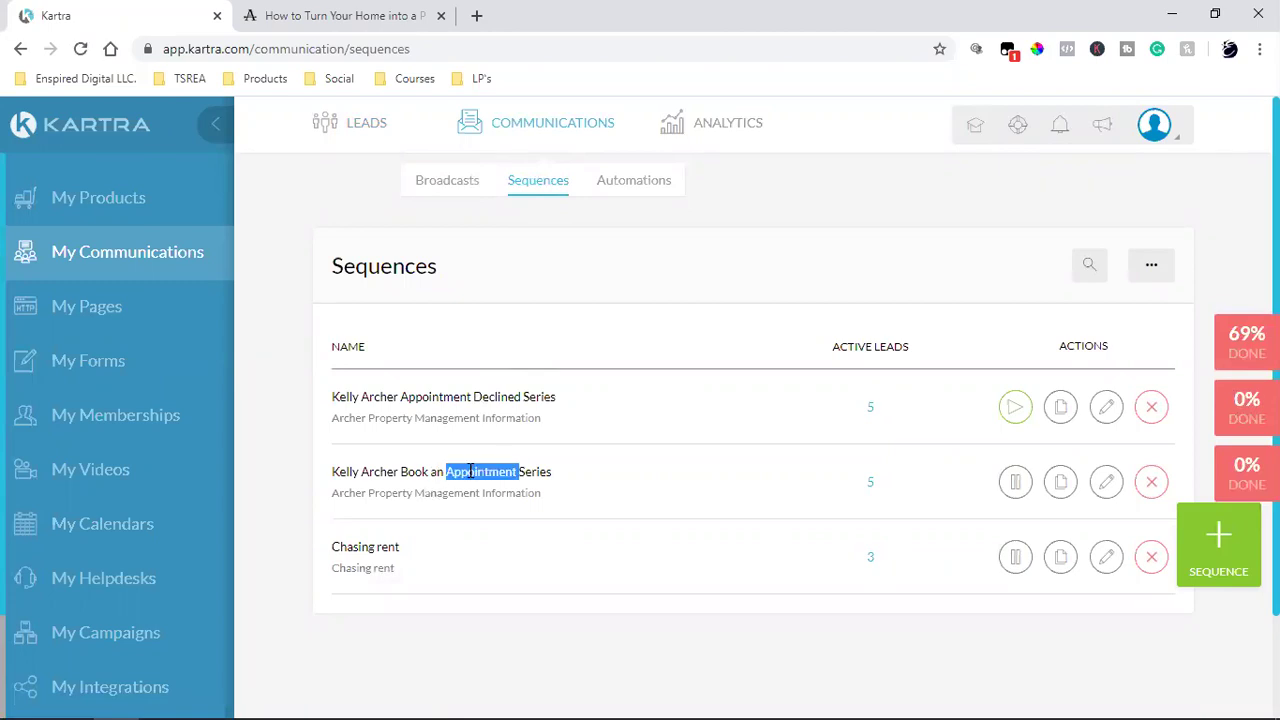
{"action": "triple_click", "coordinate": [418, 476]}
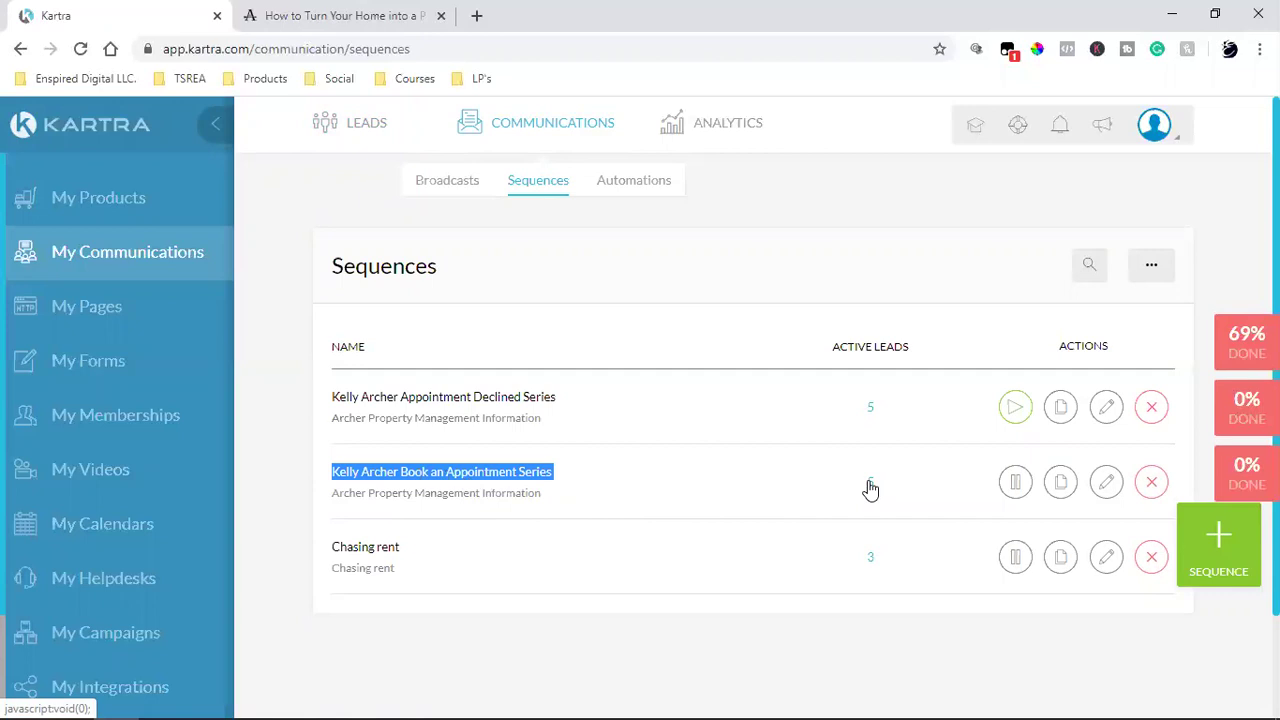
- Return to the lead lists, glance at the live landing page, and review the lists down to "Master List"
{"action": "mouse_move", "coordinate": [370, 124]}
{"action": "left_click", "coordinate": [341, 182]}
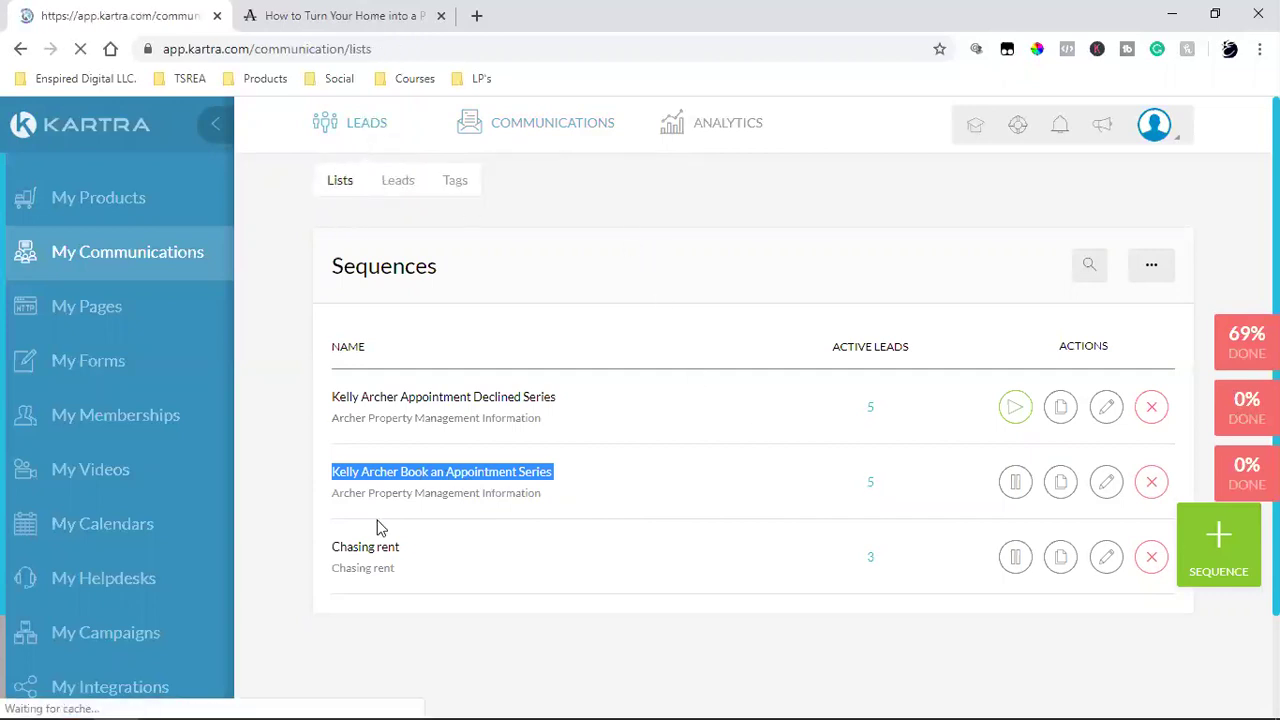
{"action": "left_click", "coordinate": [300, 16]}
{"action": "left_click", "coordinate": [56, 16]}
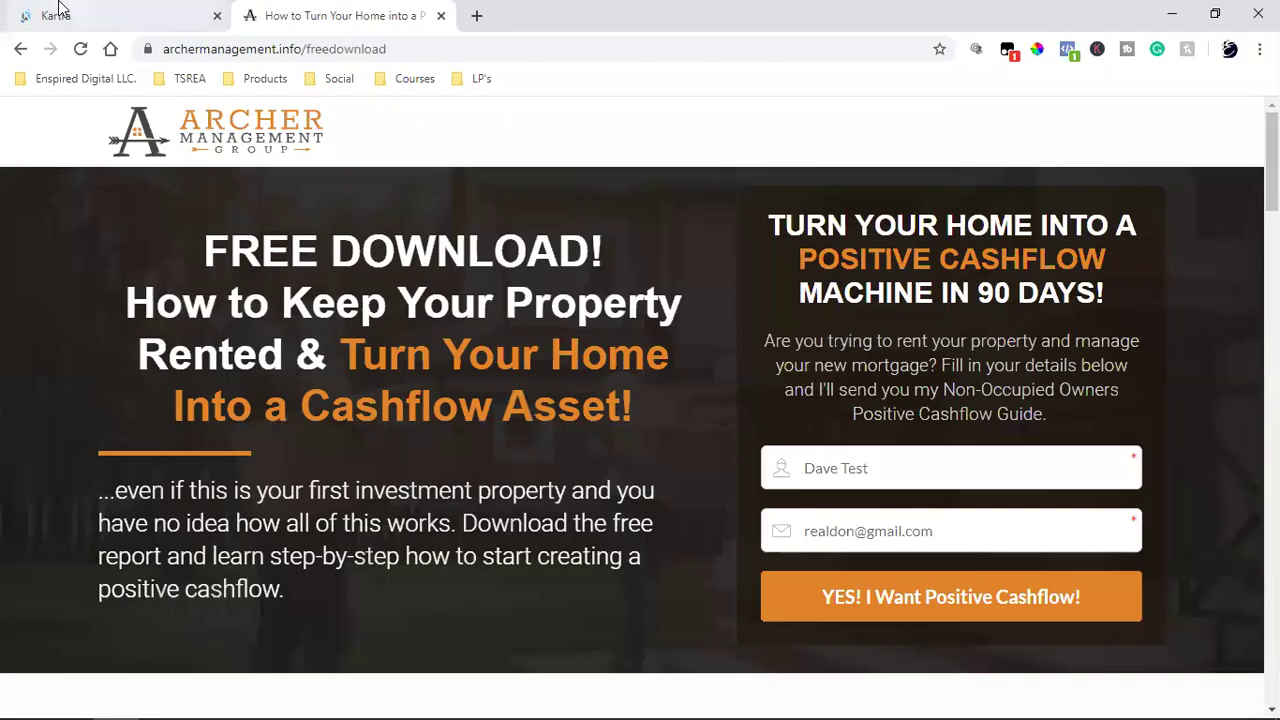
{"action": "scroll", "coordinate": [616, 415], "scroll_direction": "down", "scroll_amount": 1}
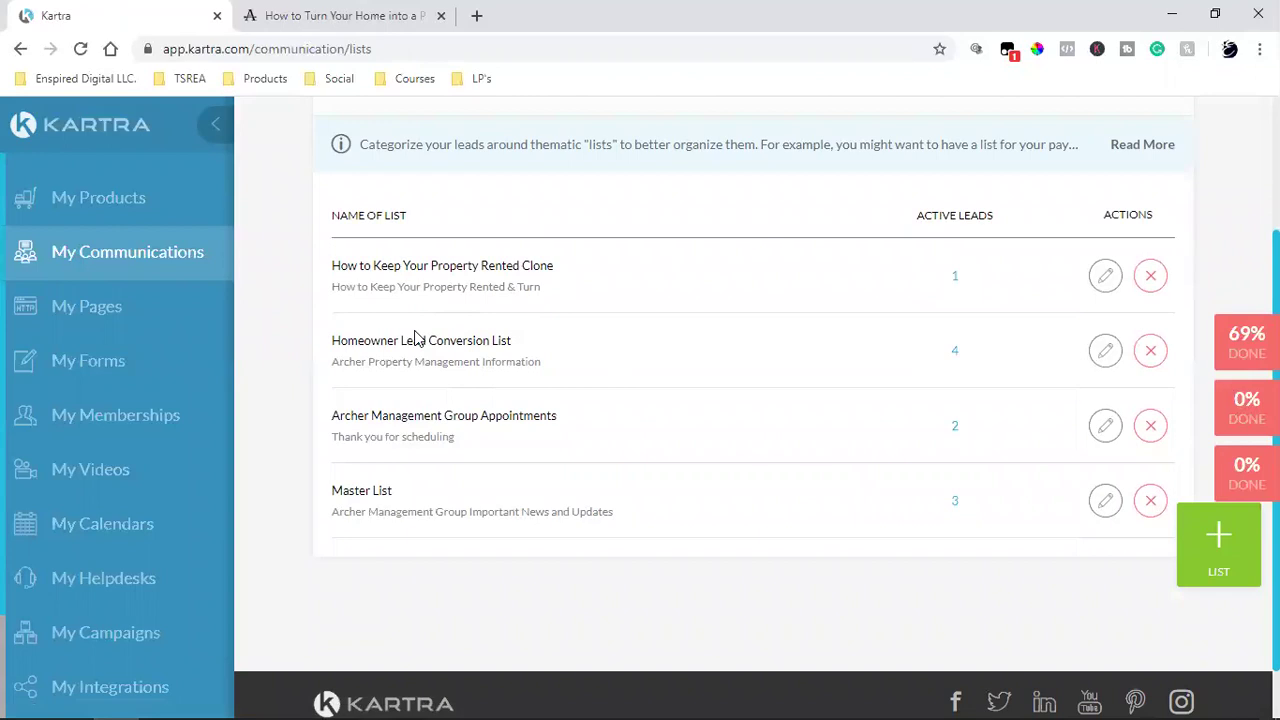
{"action": "triple_click", "coordinate": [365, 492]}
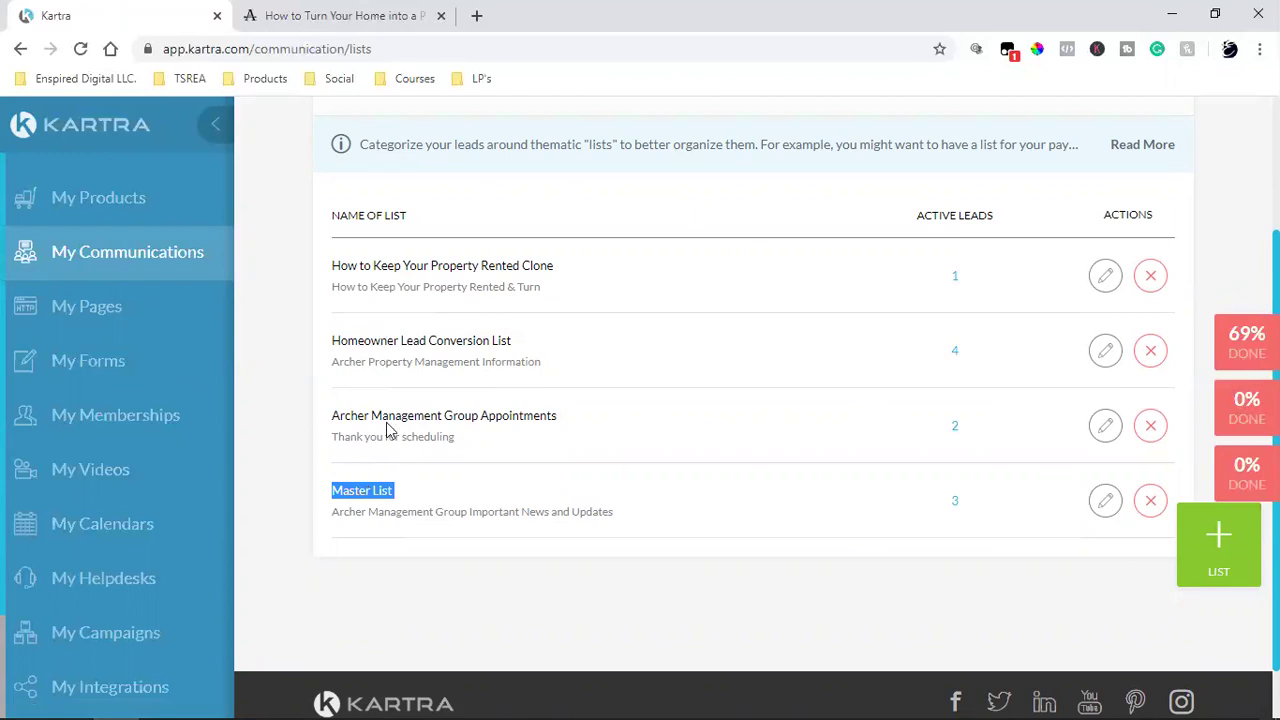
{"action": "scroll", "coordinate": [390, 430], "scroll_direction": "up", "scroll_amount": 2}
- Open the active leads of the Book an Appointment sequence and review the contacts with their lists, sequences and tags
{"action": "left_click", "coordinate": [537, 177]}
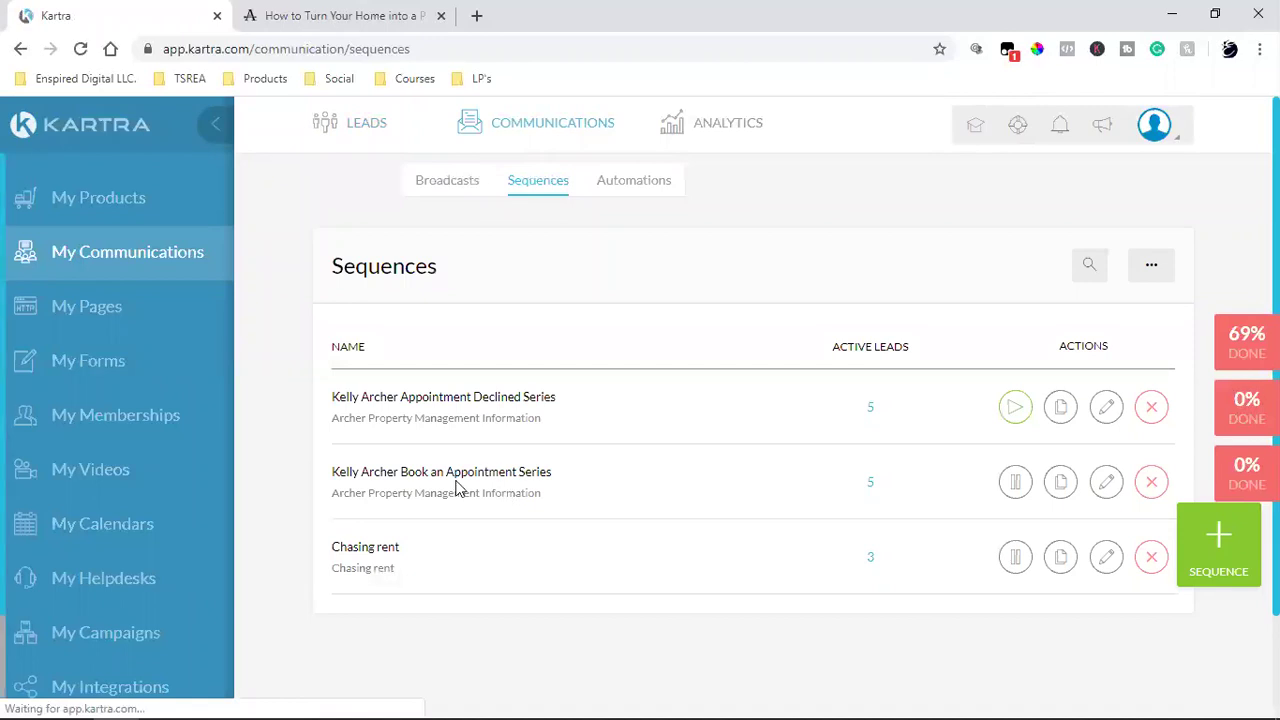
{"action": "double_click", "coordinate": [455, 493]}
{"action": "triple_click", "coordinate": [474, 470]}
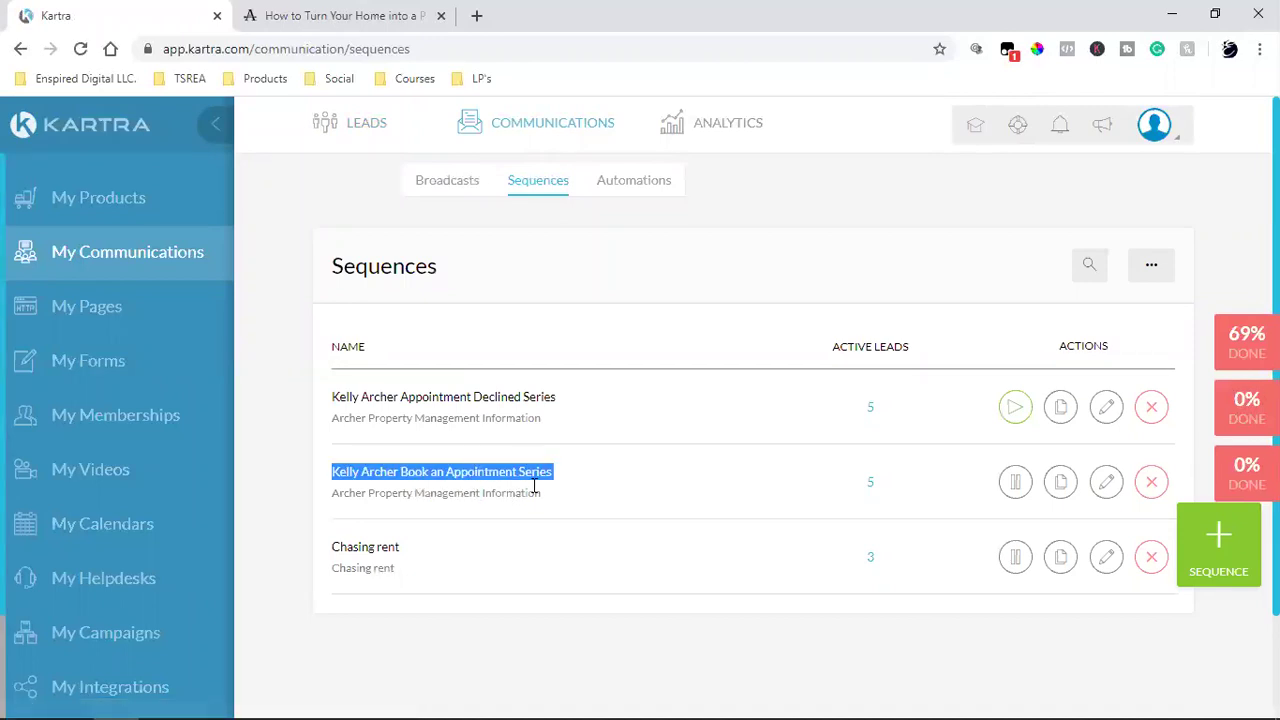
{"action": "left_click", "coordinate": [866, 482]}
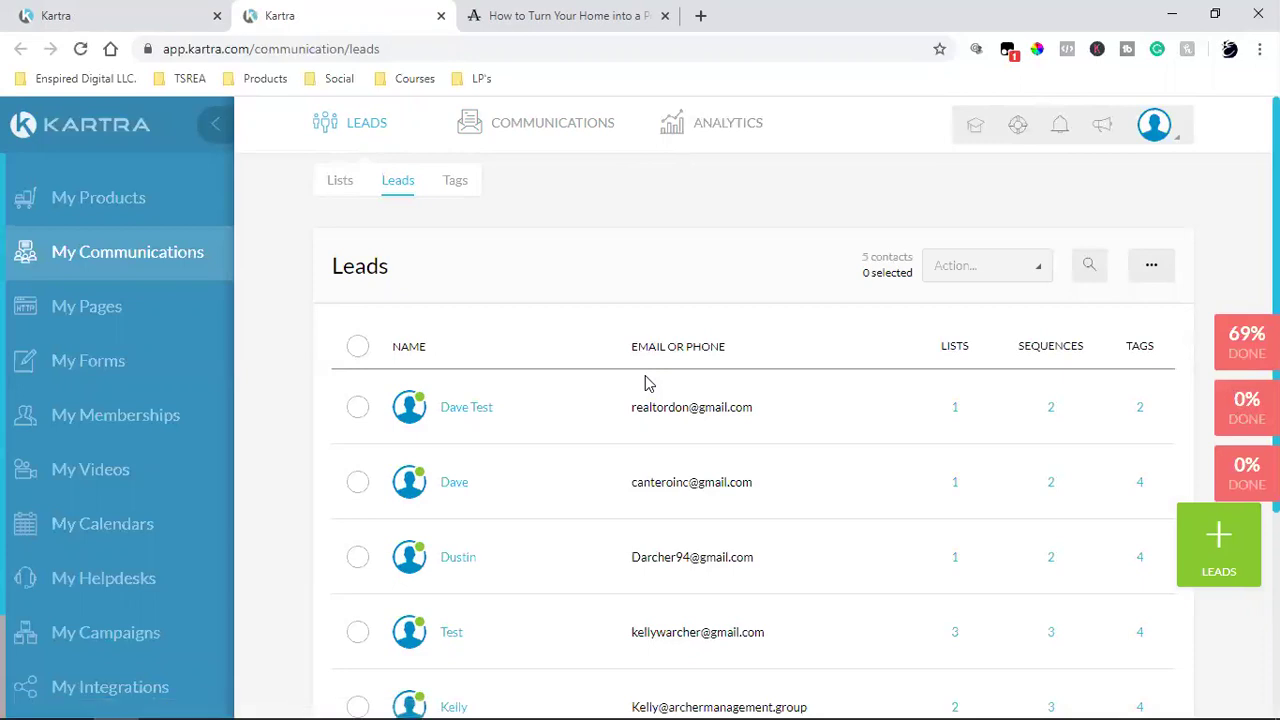
{"action": "triple_click", "coordinate": [654, 486]}
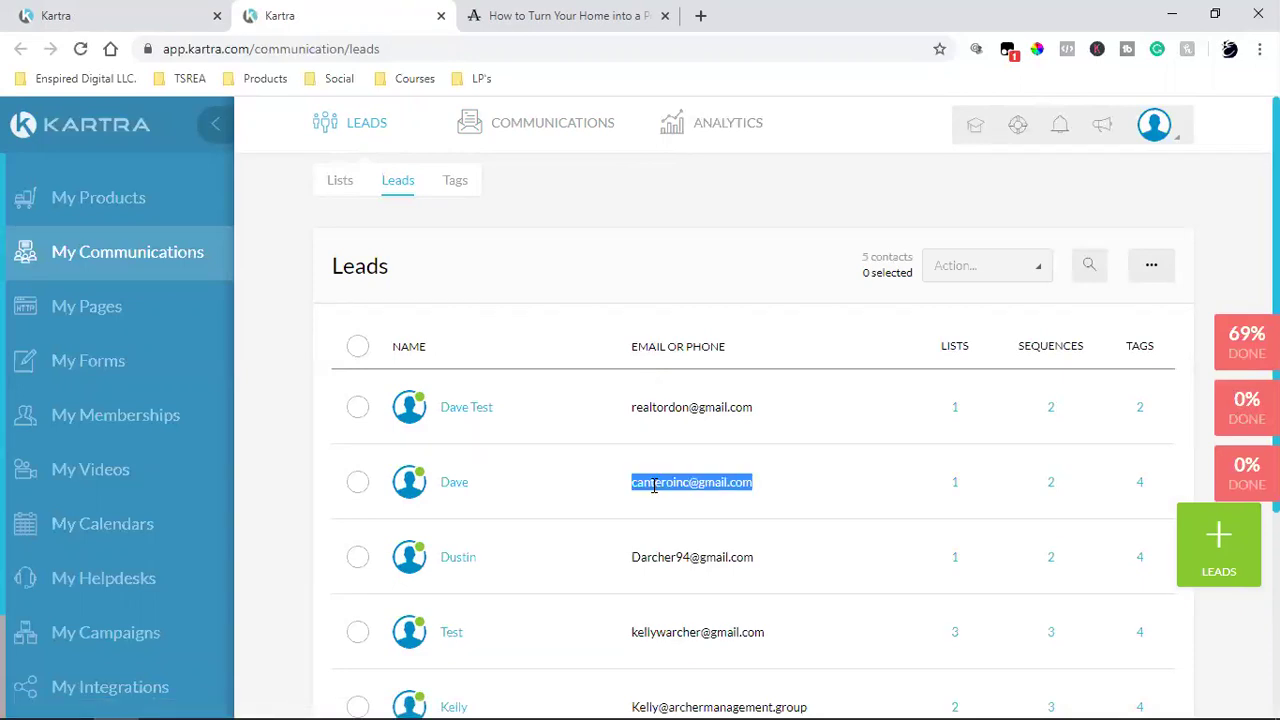
{"action": "scroll", "coordinate": [654, 486], "scroll_direction": "down", "scroll_amount": 3}
{"action": "scroll", "coordinate": [654, 486], "scroll_direction": "up", "scroll_amount": 2}
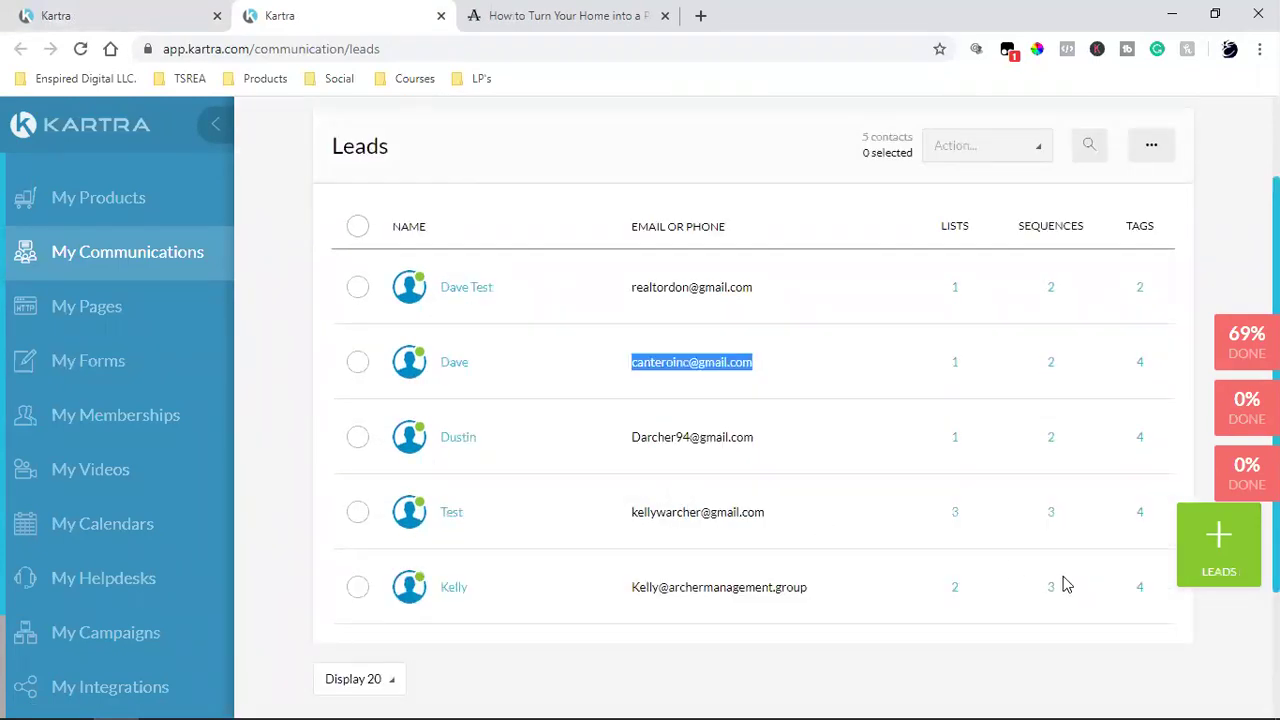
- Check which sequences the last contact is in, and close the separate leads page to return to the sequences
{"action": "mouse_move", "coordinate": [1054, 592]}
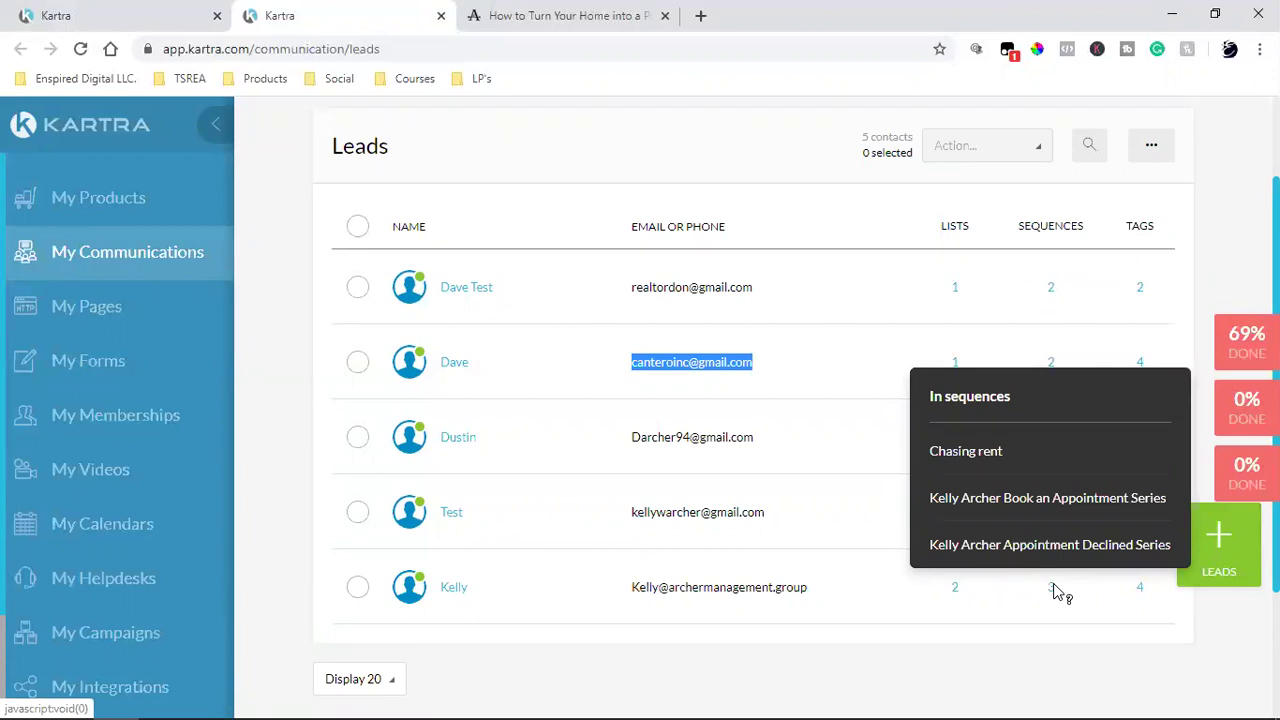
{"action": "left_click", "coordinate": [623, 211]}
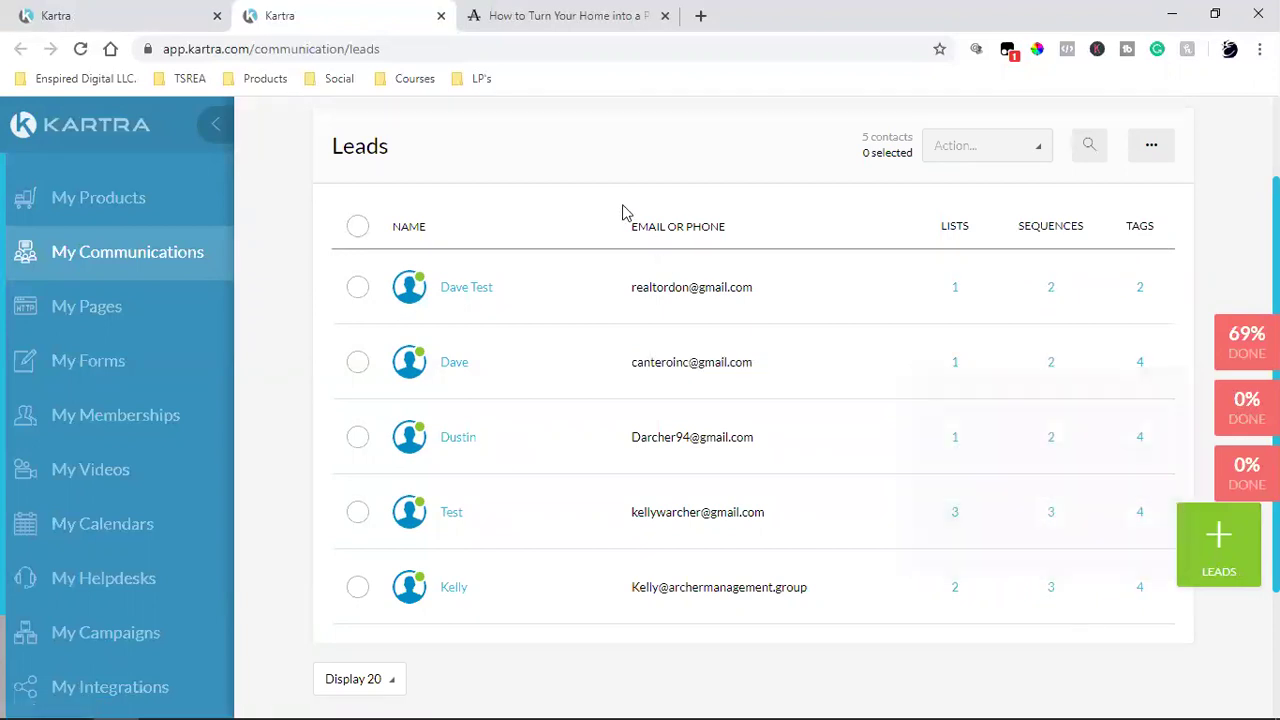
{"action": "scroll", "coordinate": [600, 190], "scroll_direction": "up", "scroll_amount": 1}
{"action": "left_click", "coordinate": [517, 188]}
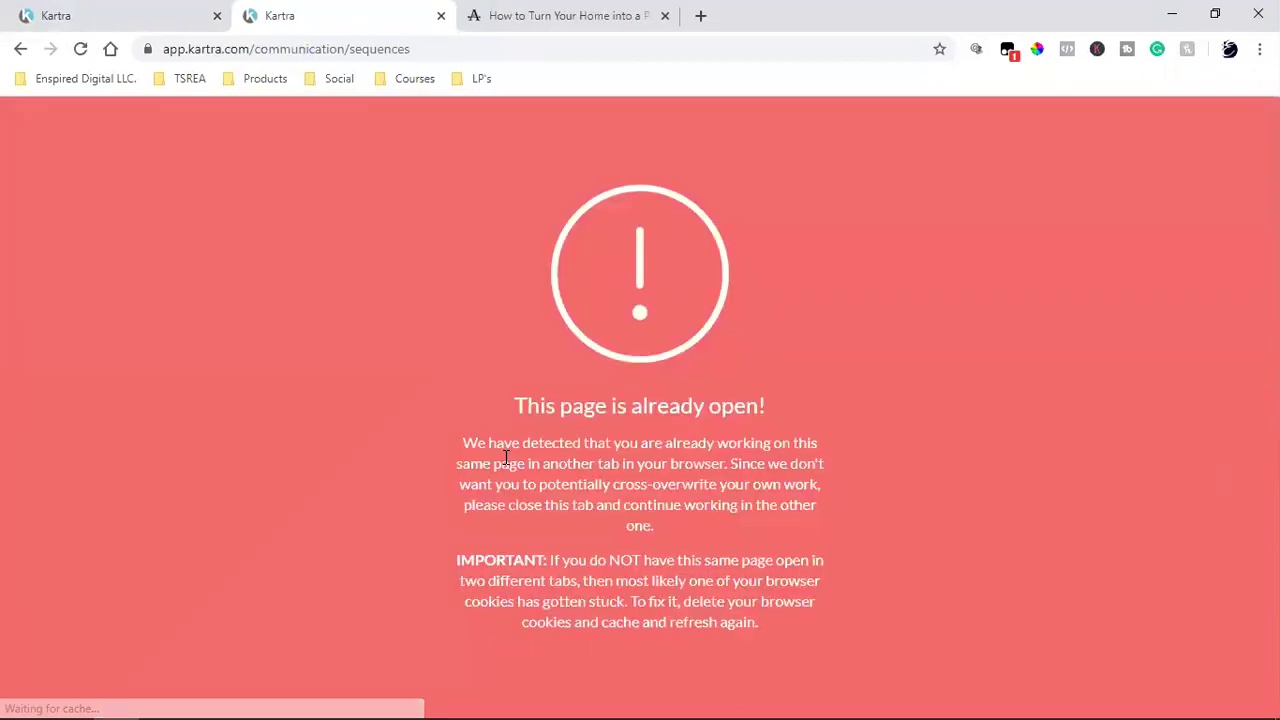
{"action": "left_click", "coordinate": [440, 16]}
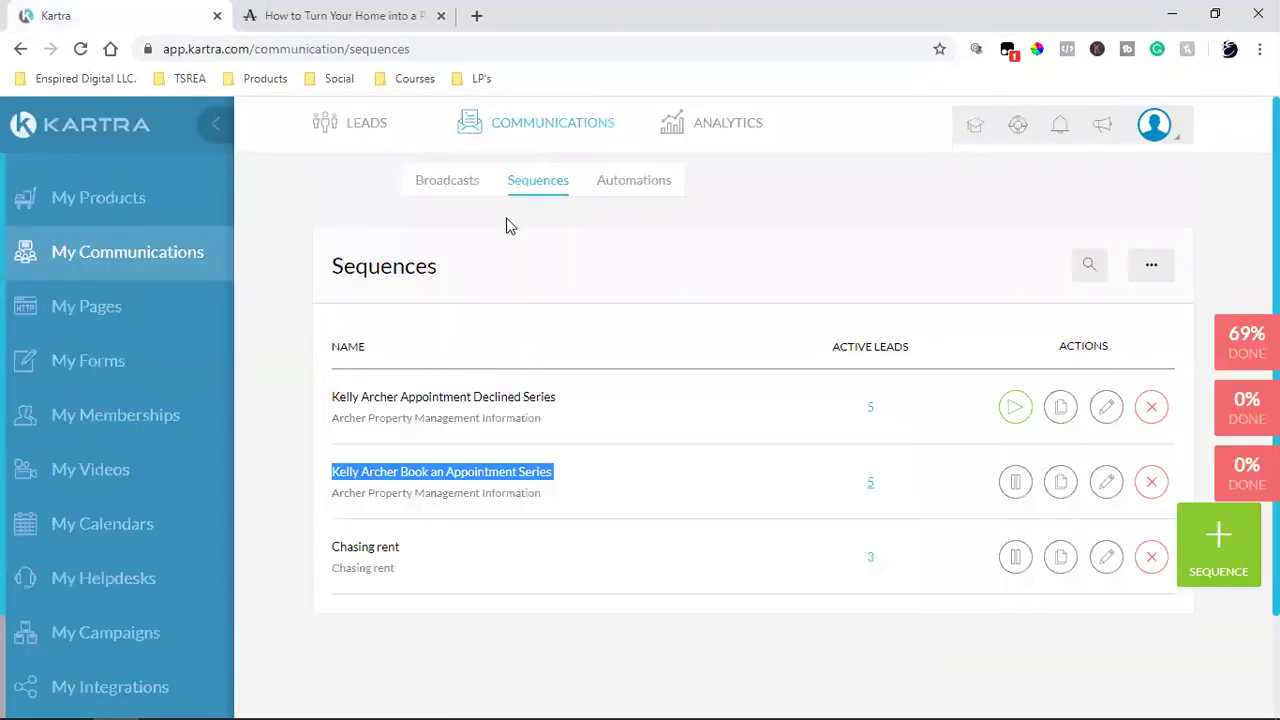
- Examine the Book an Appointment series in the sequences overview
{"action": "left_click", "coordinate": [554, 386]}
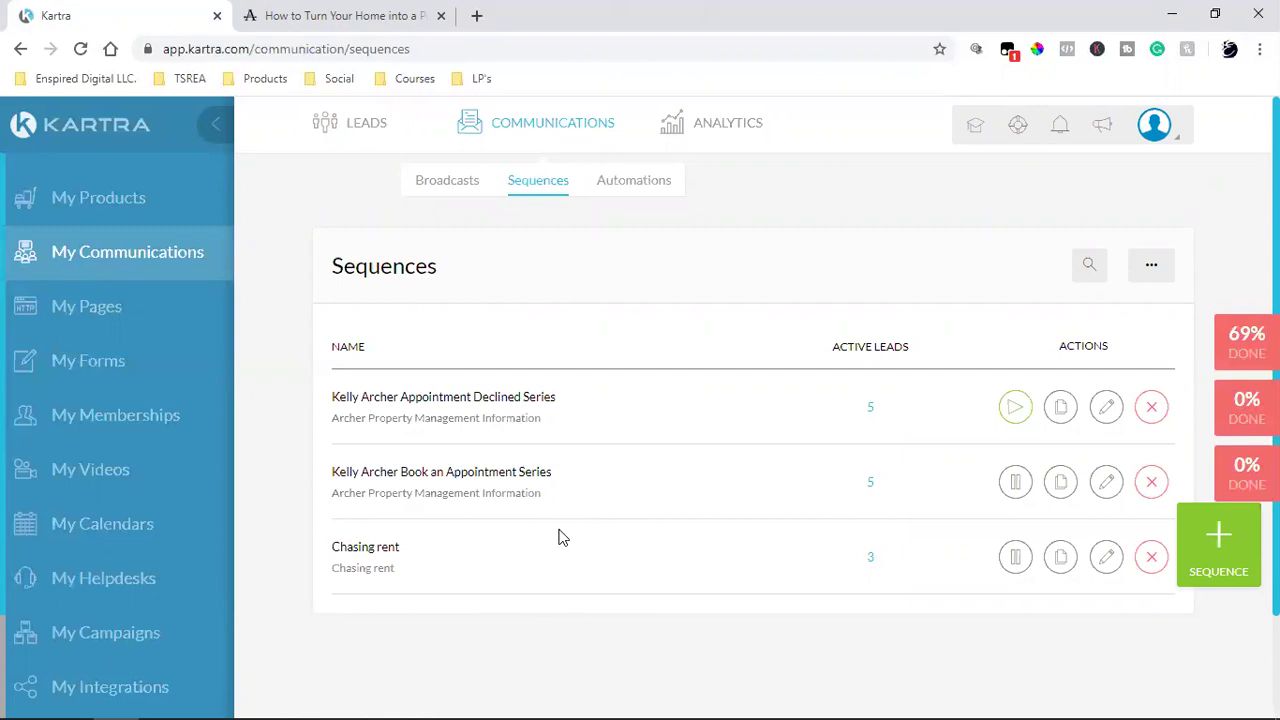
{"action": "triple_click", "coordinate": [491, 473]}
{"action": "triple_click", "coordinate": [491, 473]}
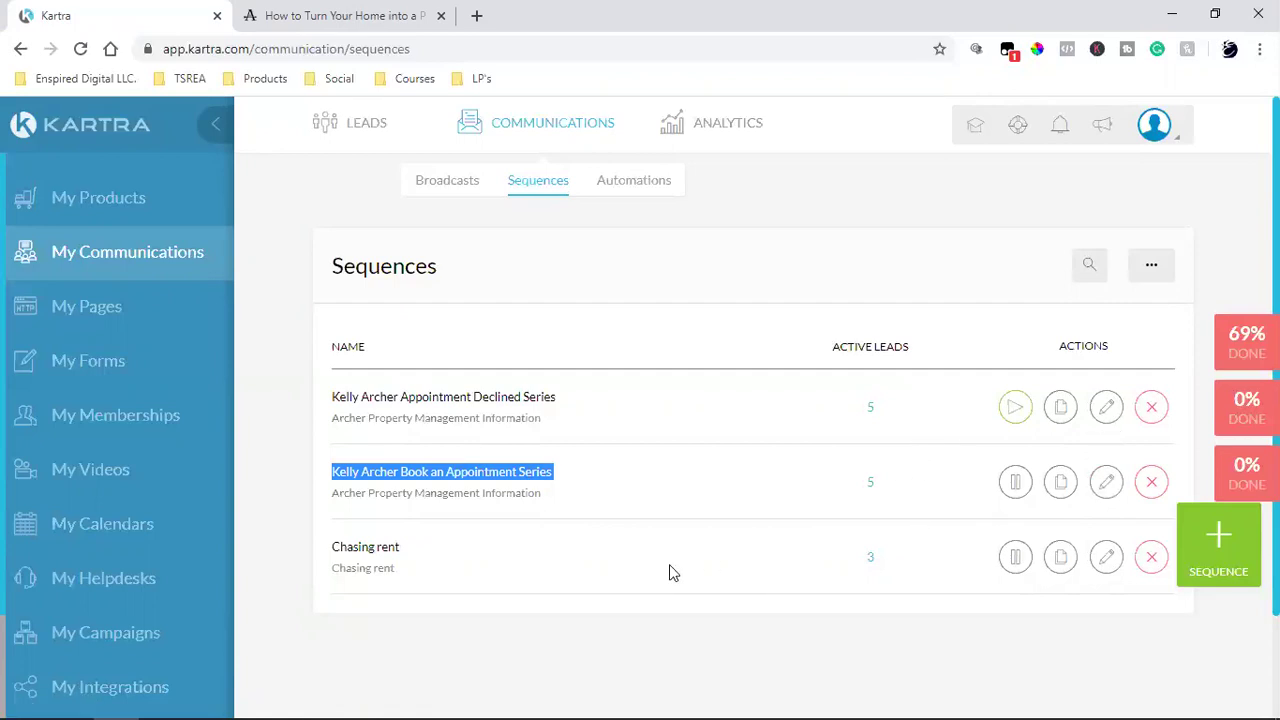
- Open the lead lists, glance at the live landing page, and look over the lists again
{"action": "mouse_move", "coordinate": [380, 135]}
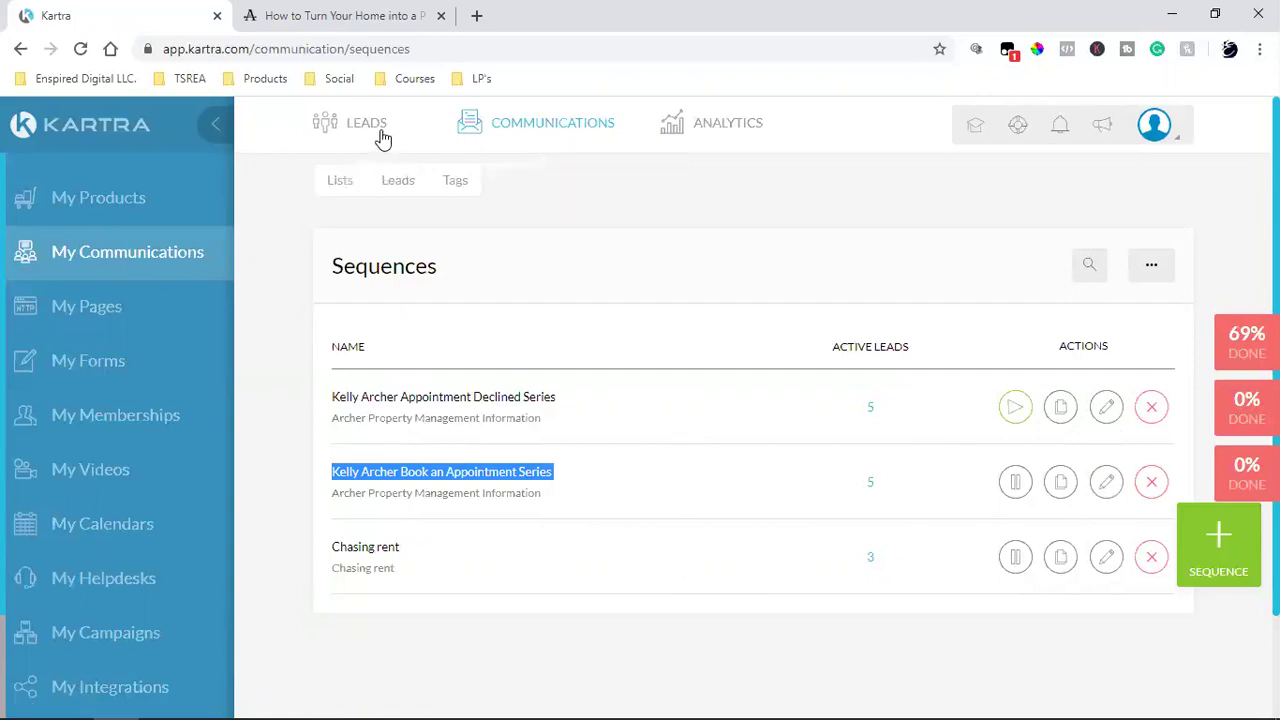
{"action": "left_click", "coordinate": [340, 180]}
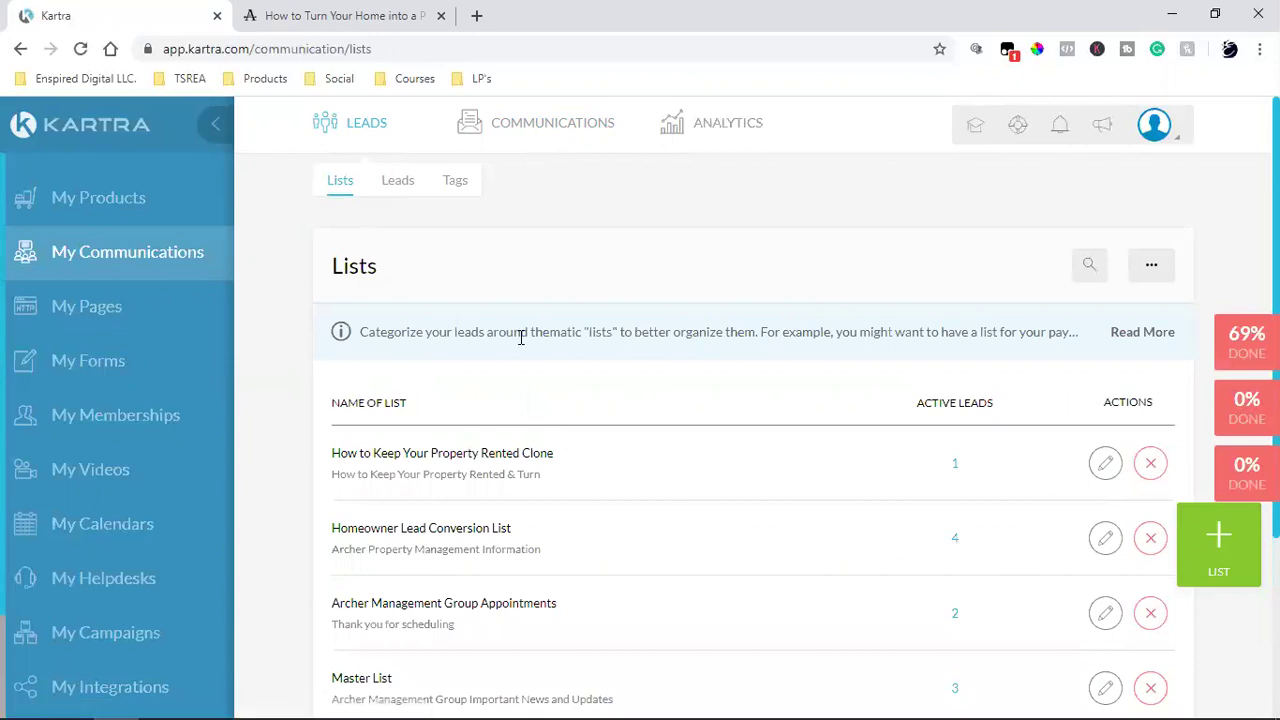
{"action": "left_click", "coordinate": [362, 10]}
{"action": "left_click", "coordinate": [97, 10]}
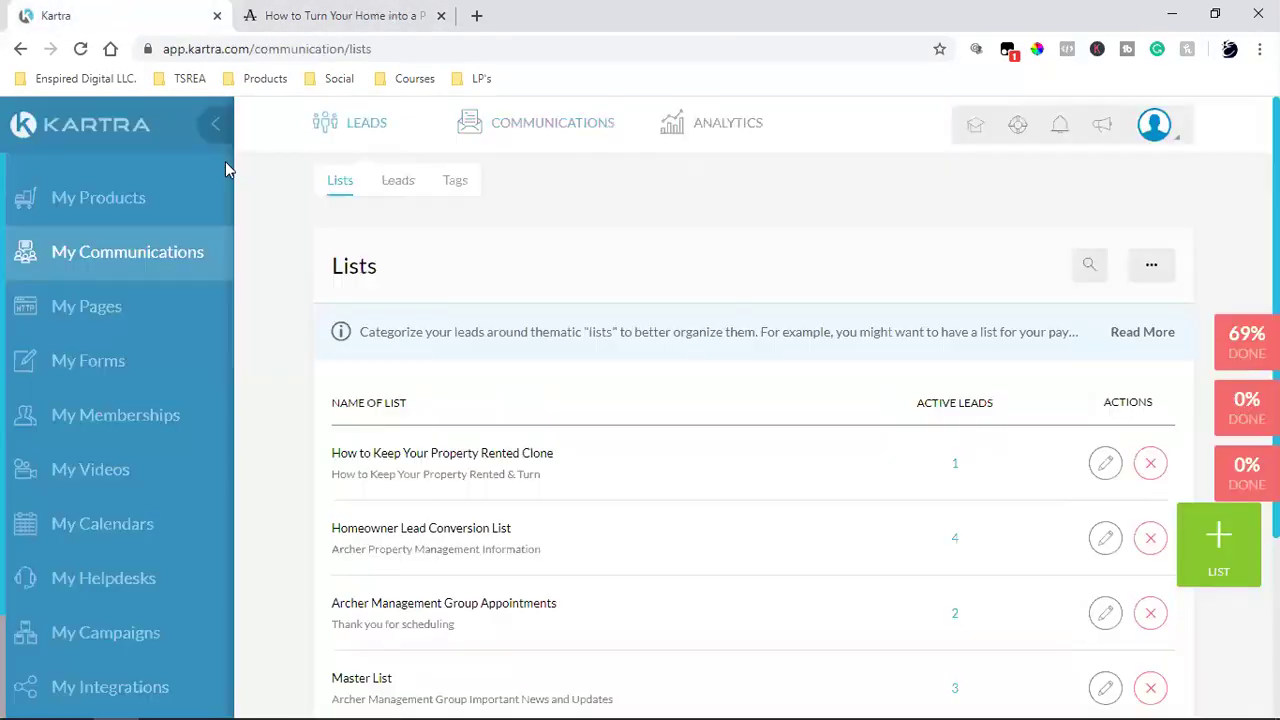
{"action": "scroll", "coordinate": [574, 366], "scroll_direction": "down", "scroll_amount": 2}
{"action": "scroll", "coordinate": [574, 366], "scroll_direction": "up", "scroll_amount": 2}
- Filter all leads by the test contact's first name and check the first match's lists and sequences
{"action": "left_click", "coordinate": [394, 195]}
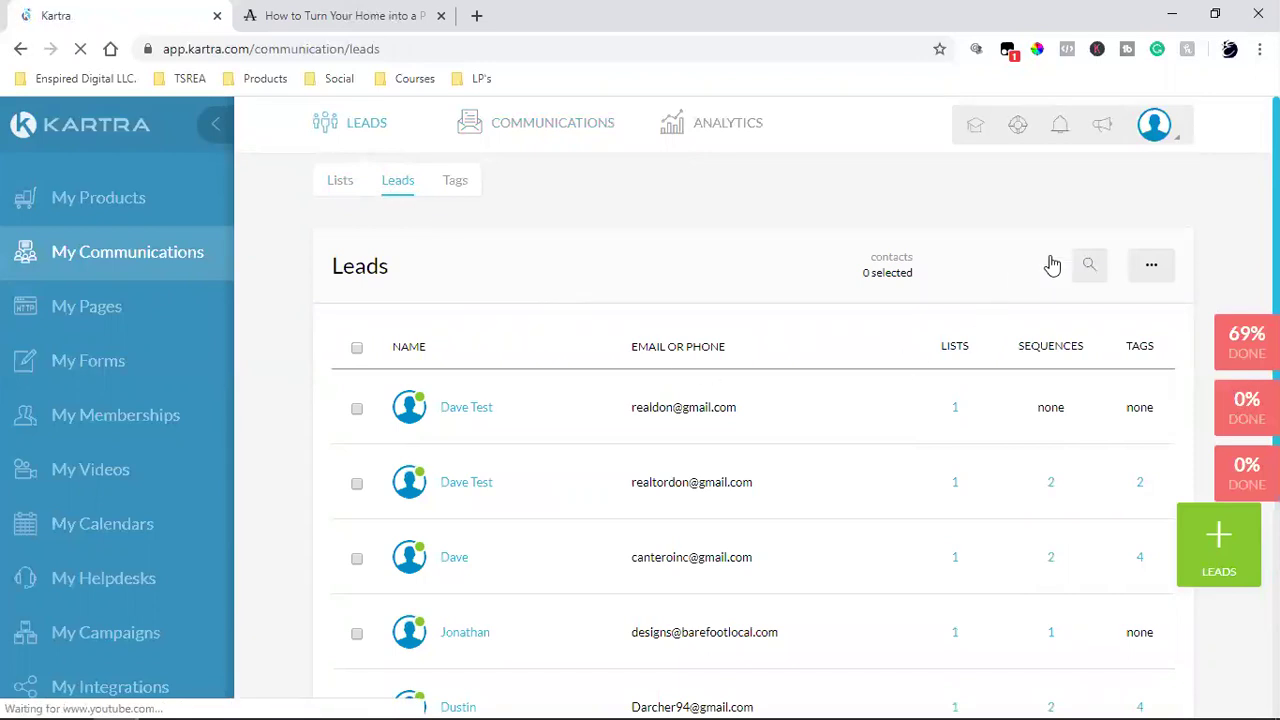
{"action": "left_click", "coordinate": [1100, 272]}
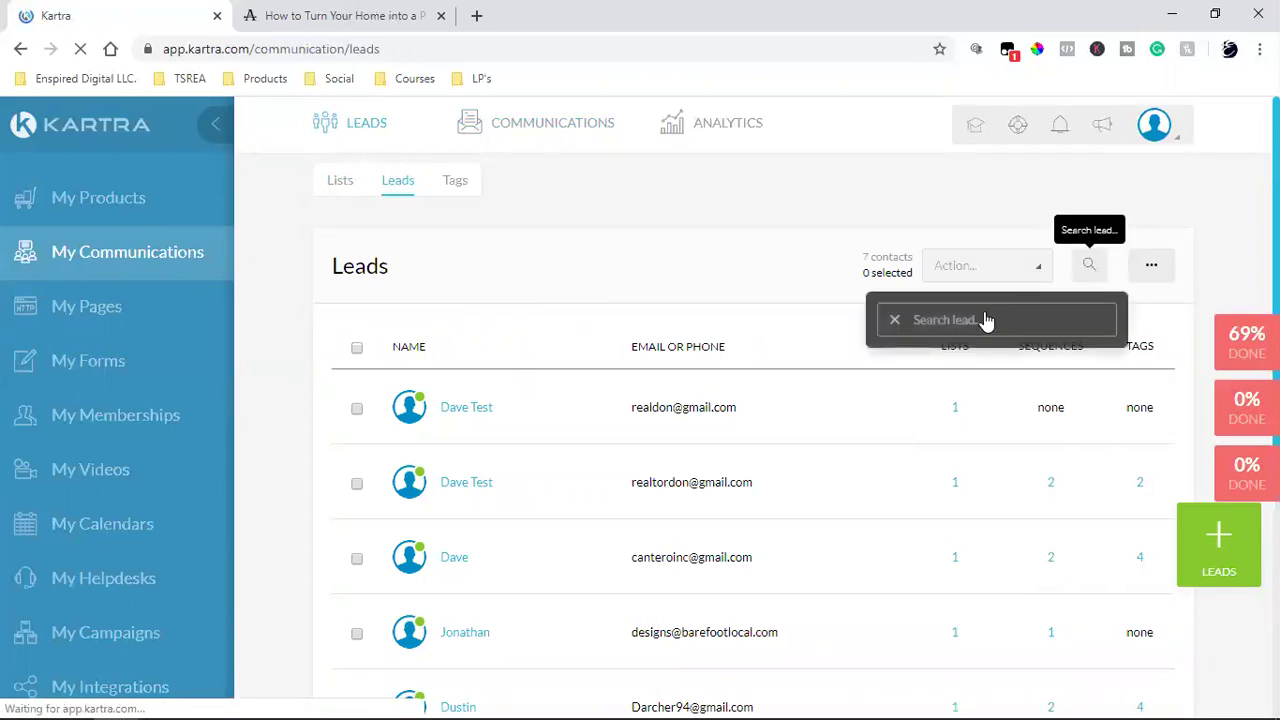
{"action": "type", "text": "kelly"}
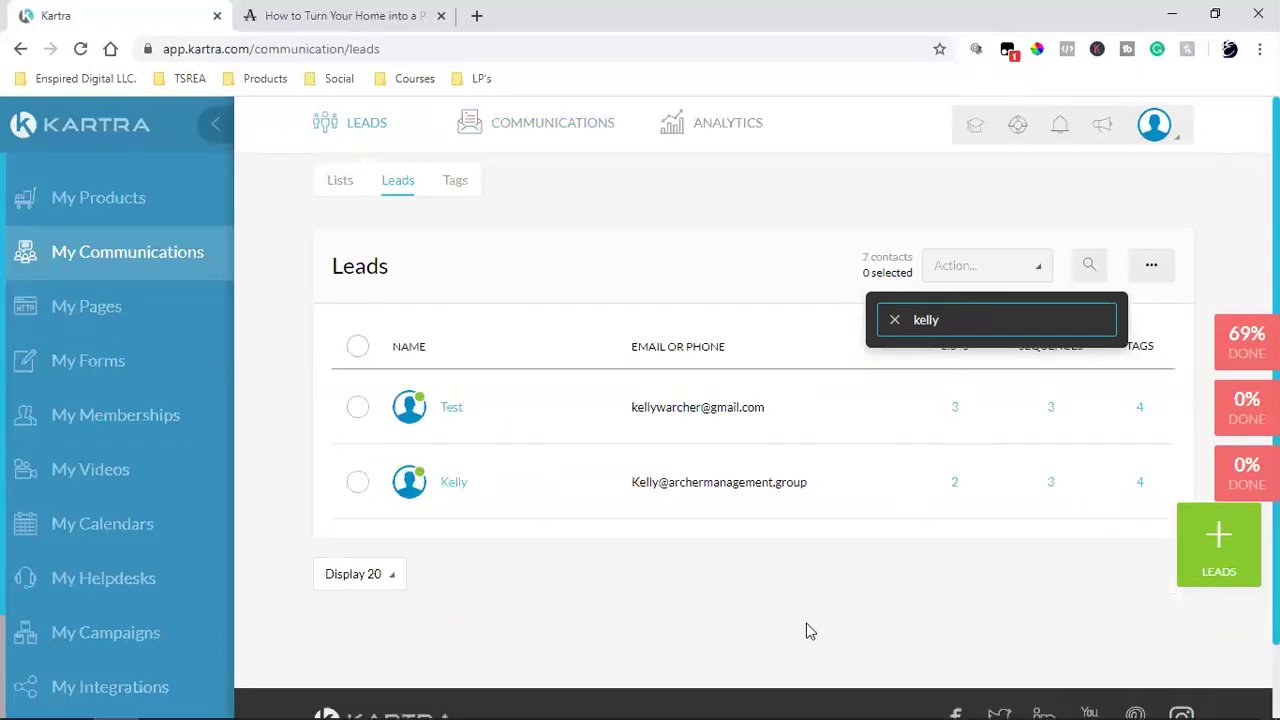
{"action": "left_click", "coordinate": [772, 597]}
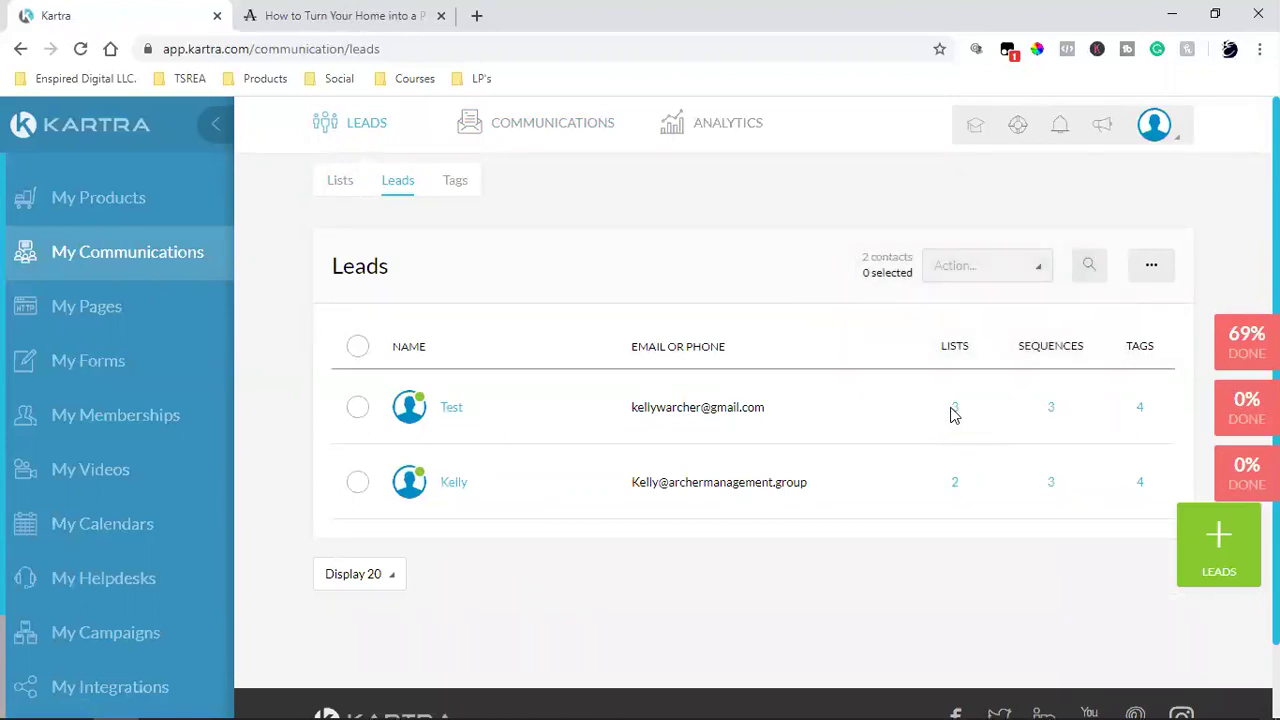
{"action": "mouse_move", "coordinate": [958, 415]}
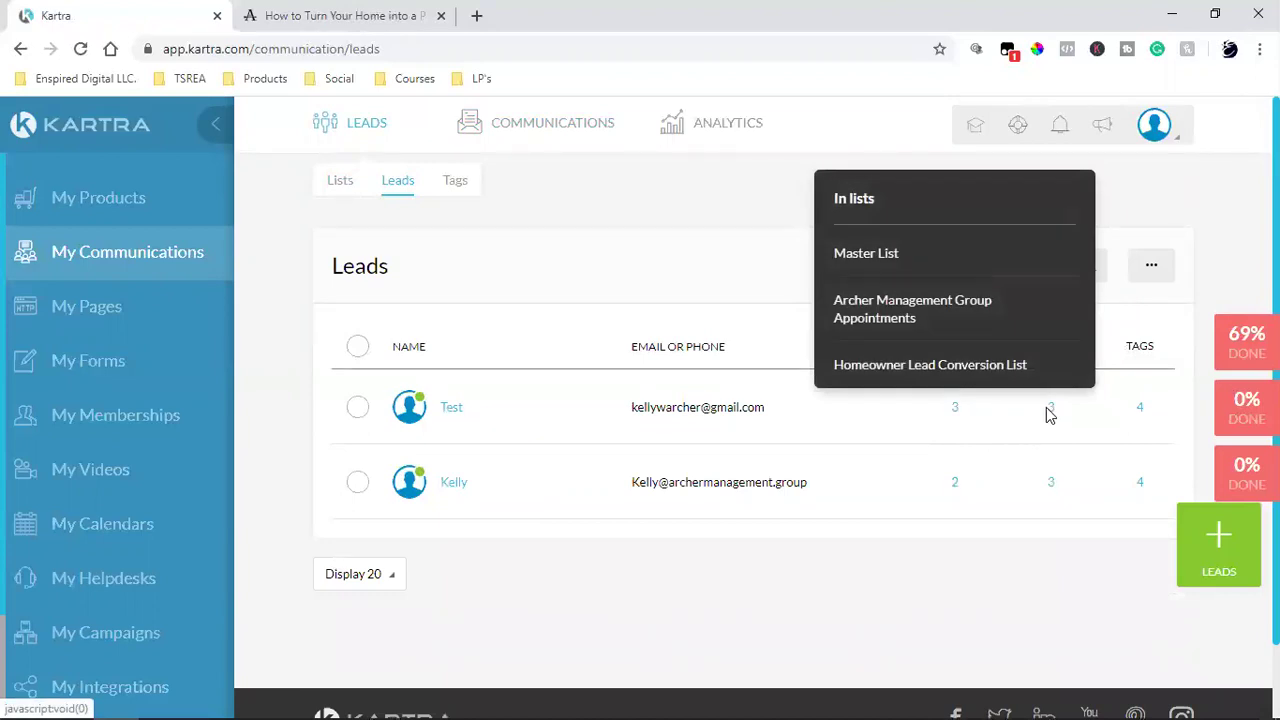
{"action": "mouse_move", "coordinate": [1050, 415]}
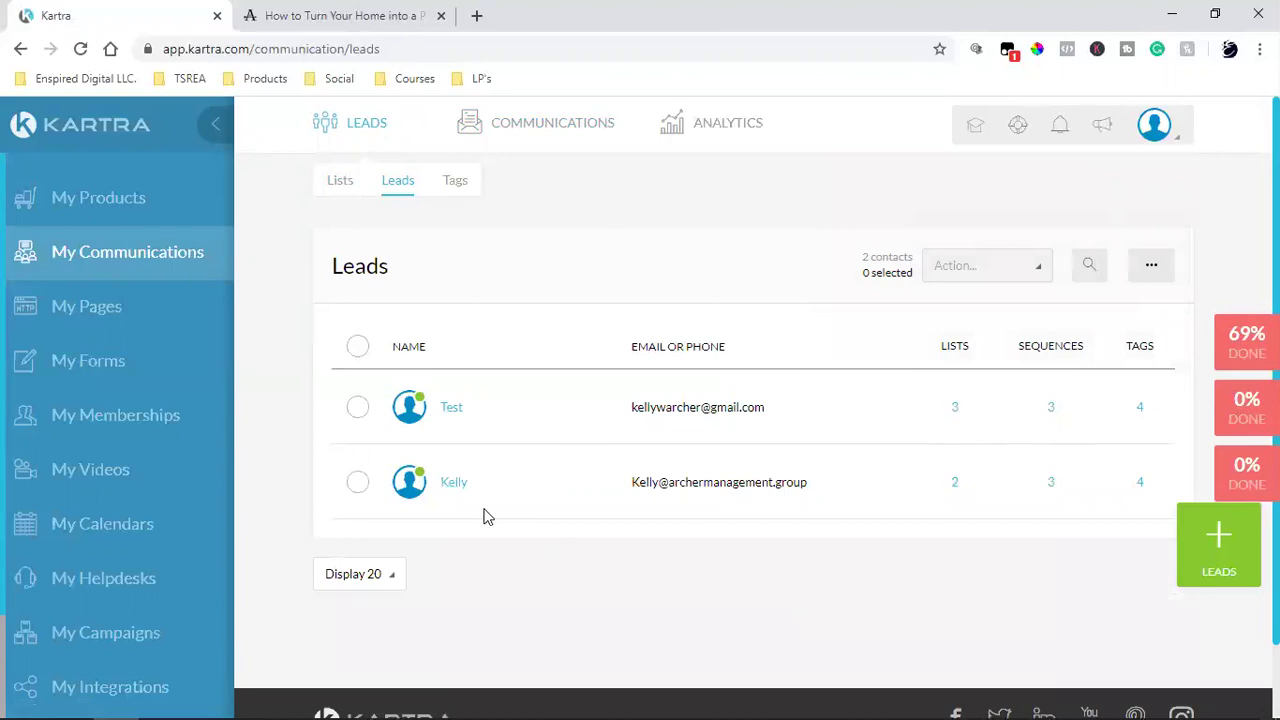
- Delete all leads matching the name search and dismiss the confirmation
{"action": "left_click", "coordinate": [358, 345]}
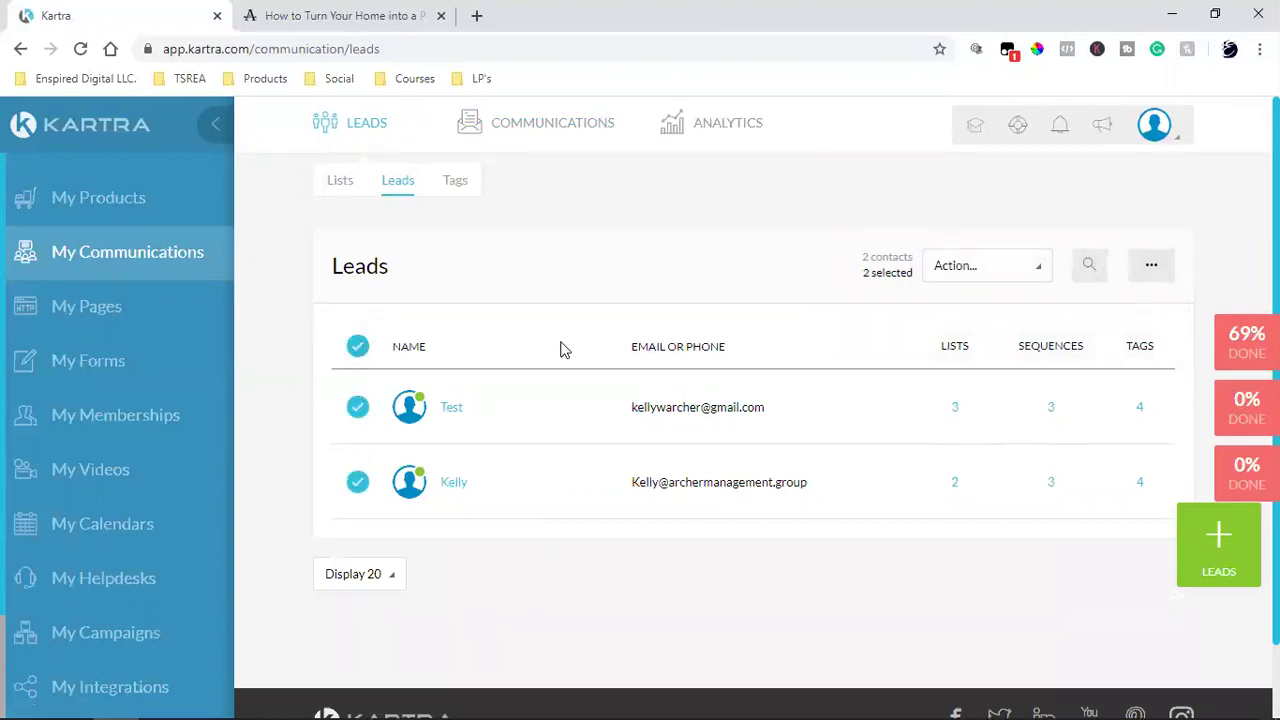
{"action": "left_click", "coordinate": [1007, 272]}
{"action": "scroll", "coordinate": [912, 430], "scroll_direction": "down", "scroll_amount": 2}
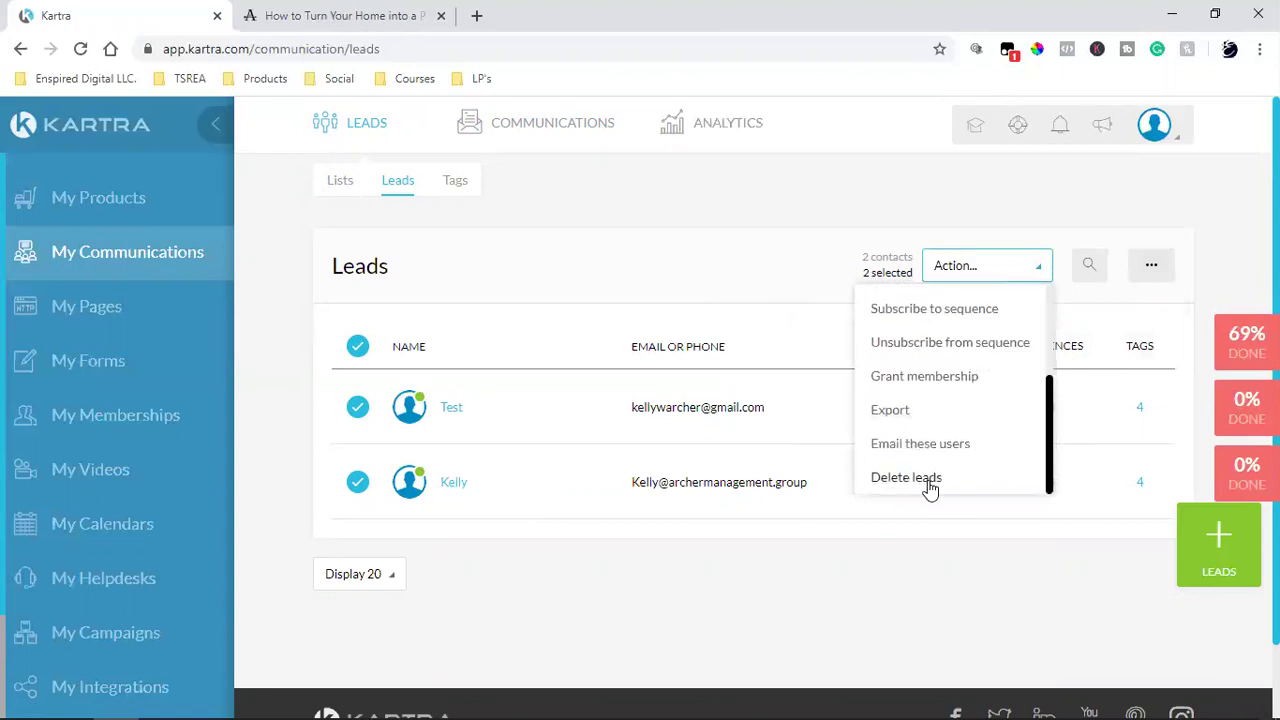
{"action": "left_click", "coordinate": [928, 480]}
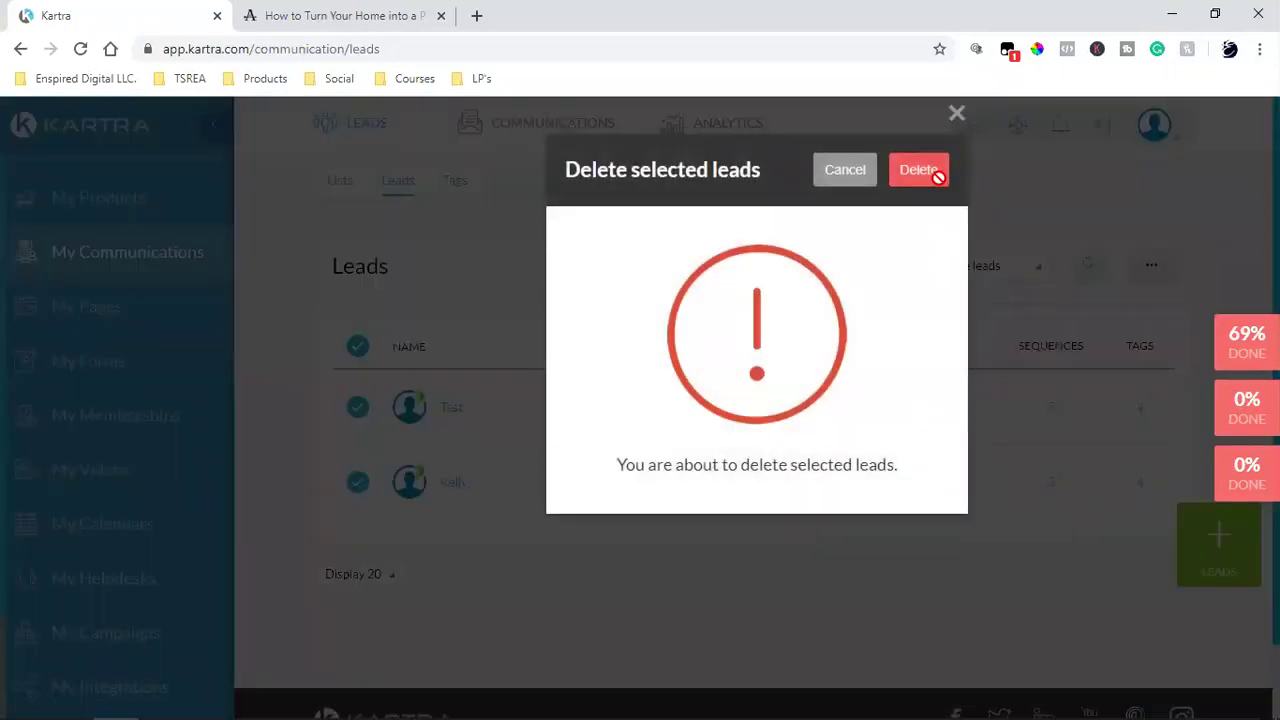
{"action": "left_click", "coordinate": [930, 170]}
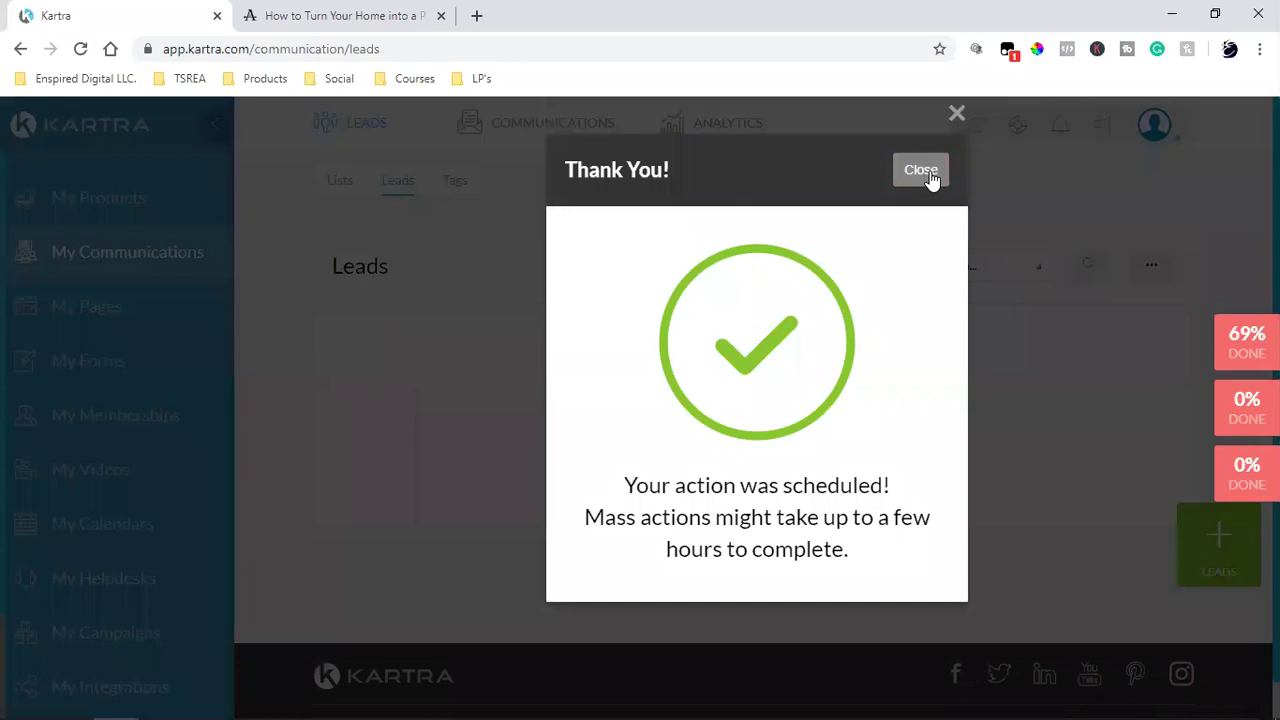
{"action": "left_click", "coordinate": [927, 174]}
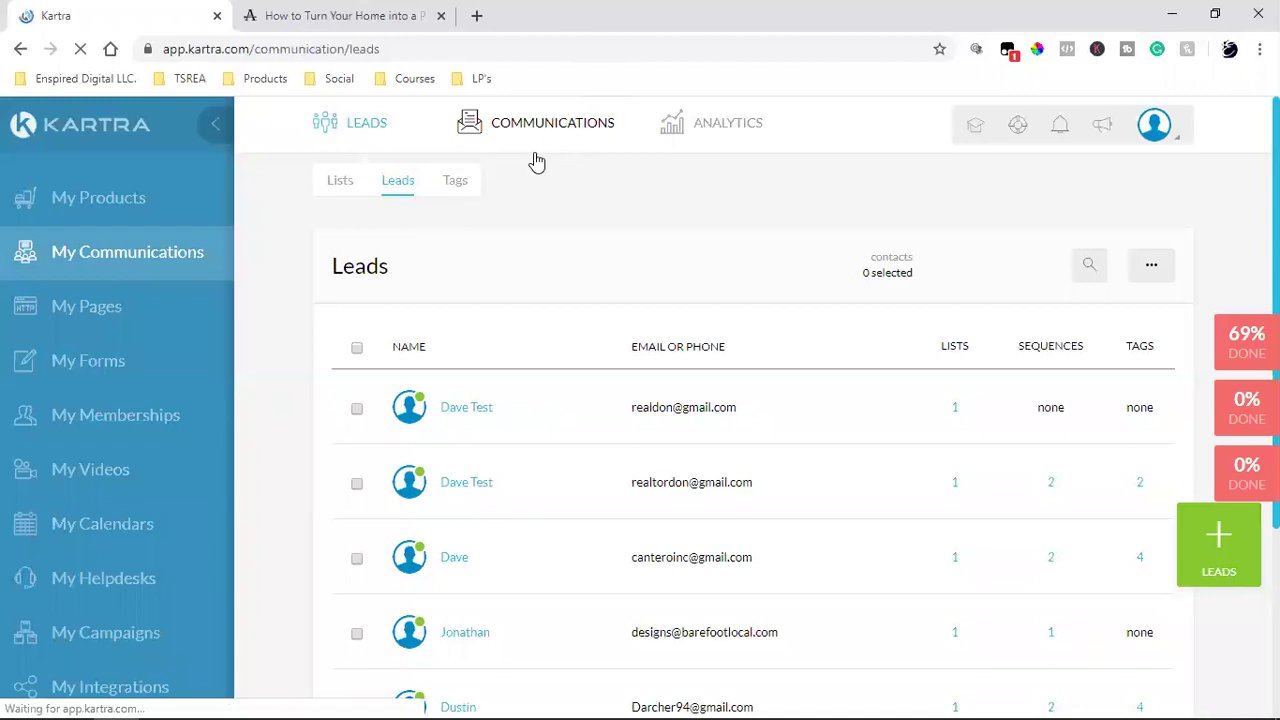
- Return to the email sequences and examine the Chasing rent, Book an Appointment and Appointment Declined series
{"action": "mouse_move", "coordinate": [552, 130]}
{"action": "left_click", "coordinate": [541, 184]}
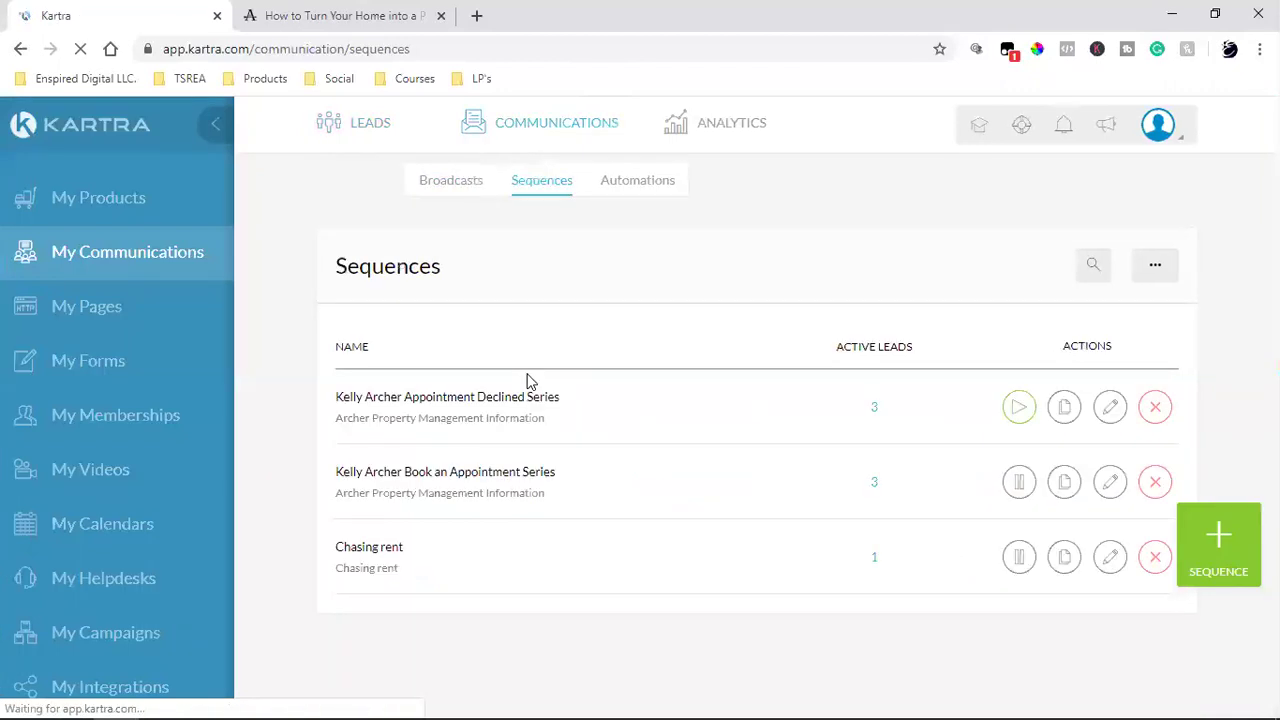
{"action": "triple_click", "coordinate": [355, 550]}
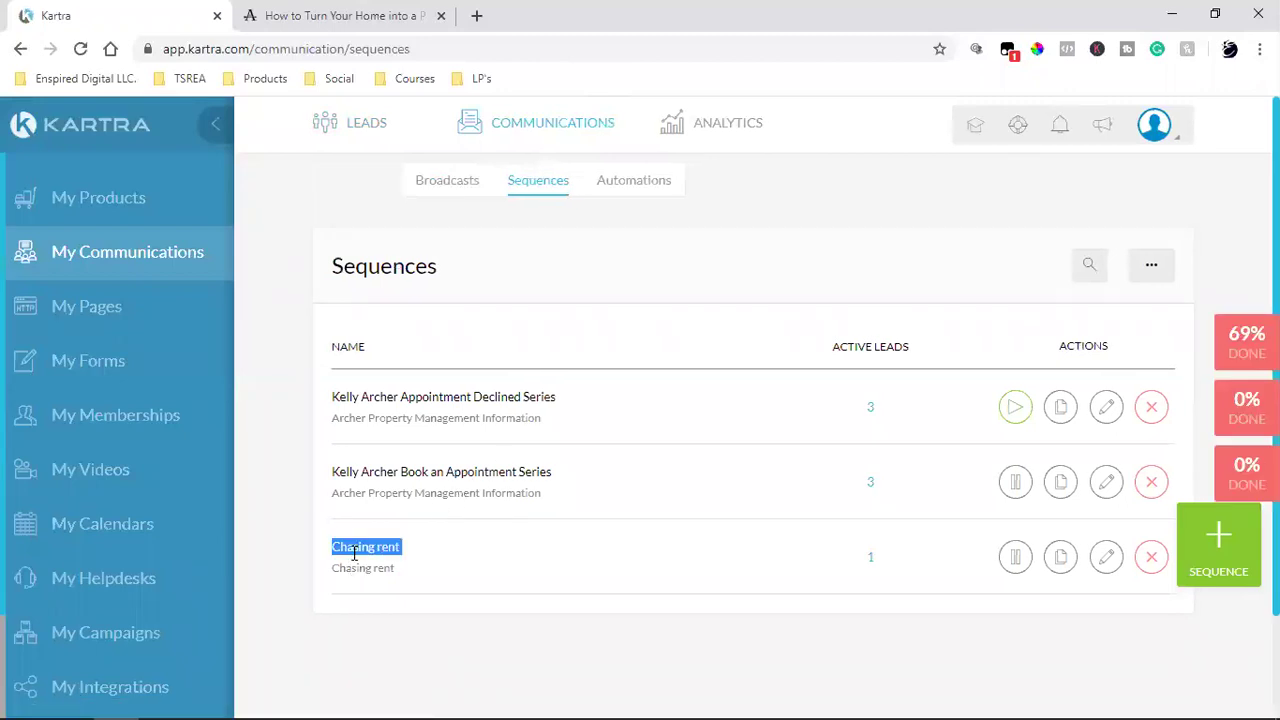
{"action": "double_click", "coordinate": [372, 472]}
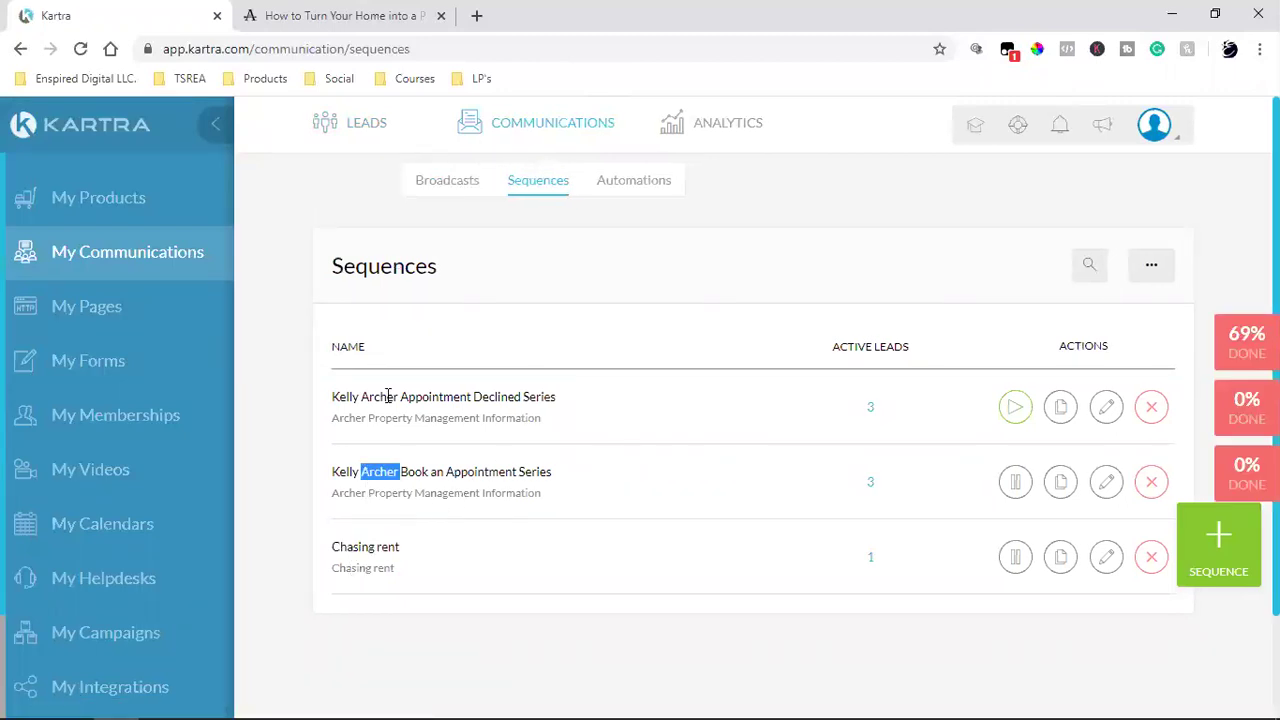
{"action": "triple_click", "coordinate": [388, 396]}
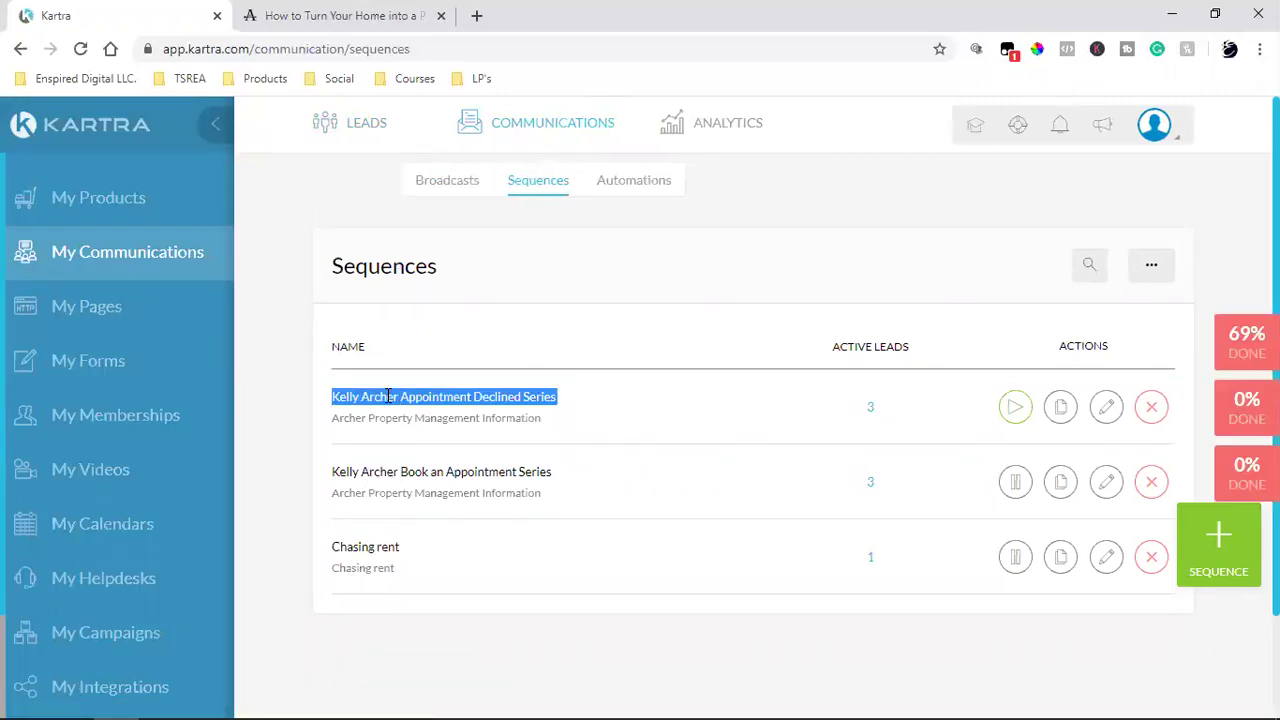
{"action": "triple_click", "coordinate": [416, 471]}
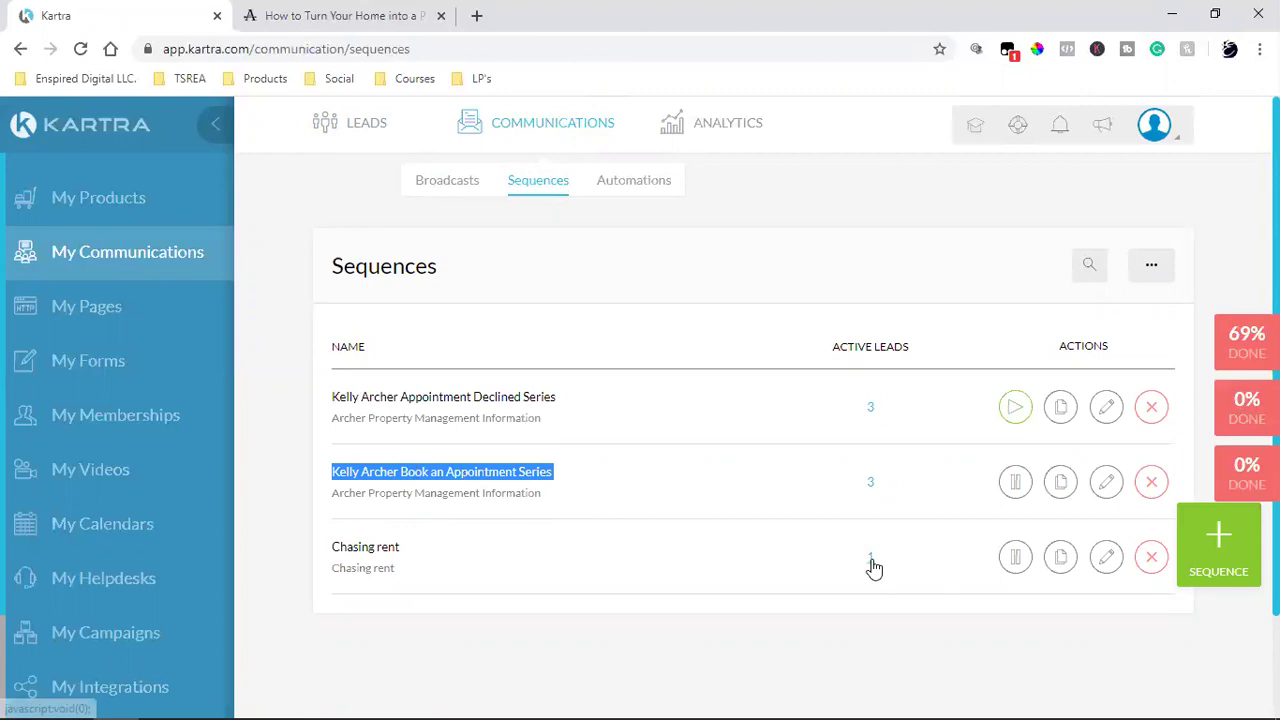
- Review the active leads of the "Chasing rent" sequence and compare it with the Book an Appointment series
{"action": "left_click", "coordinate": [870, 558]}
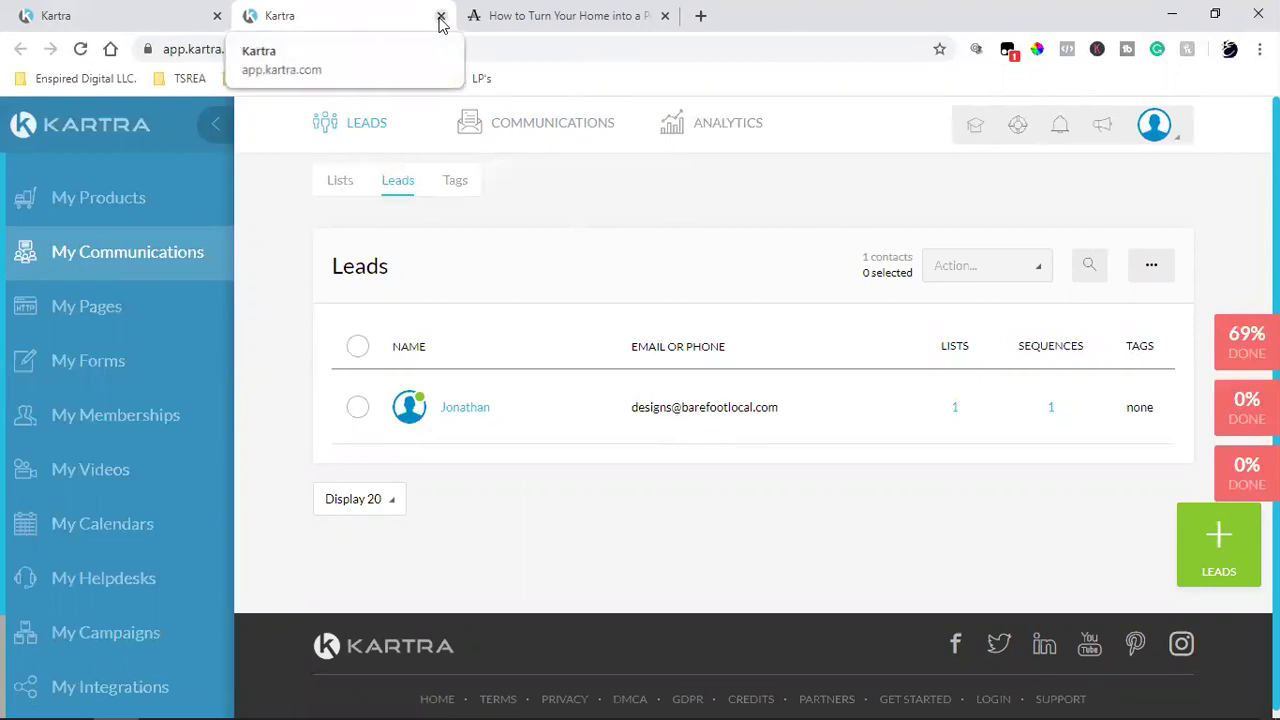
{"action": "left_click", "coordinate": [440, 19]}
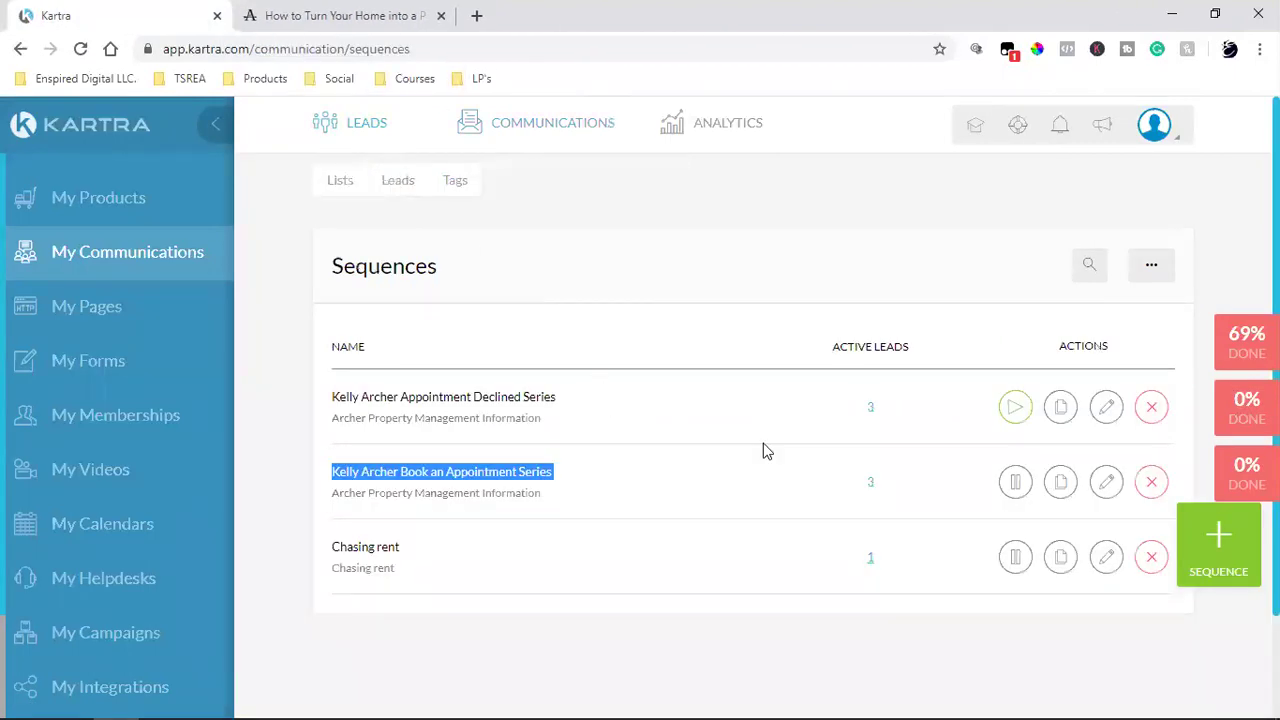
{"action": "left_click", "coordinate": [434, 567]}
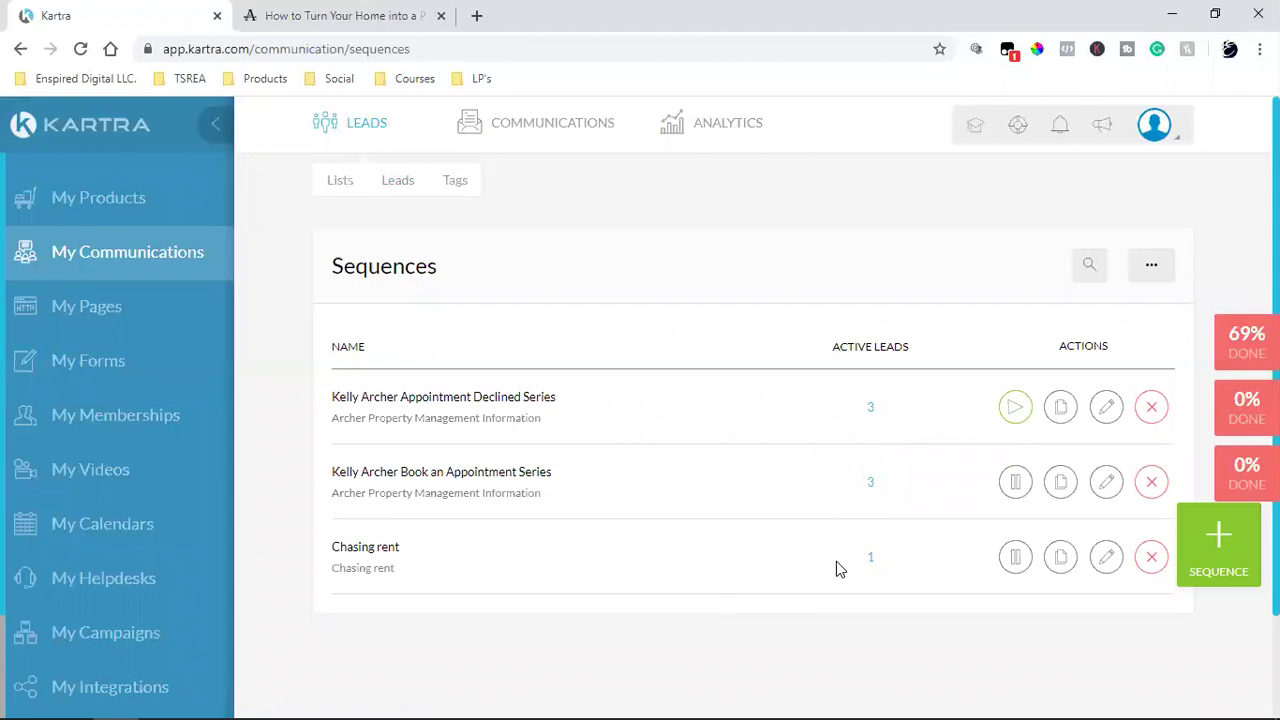
{"action": "triple_click", "coordinate": [363, 562]}
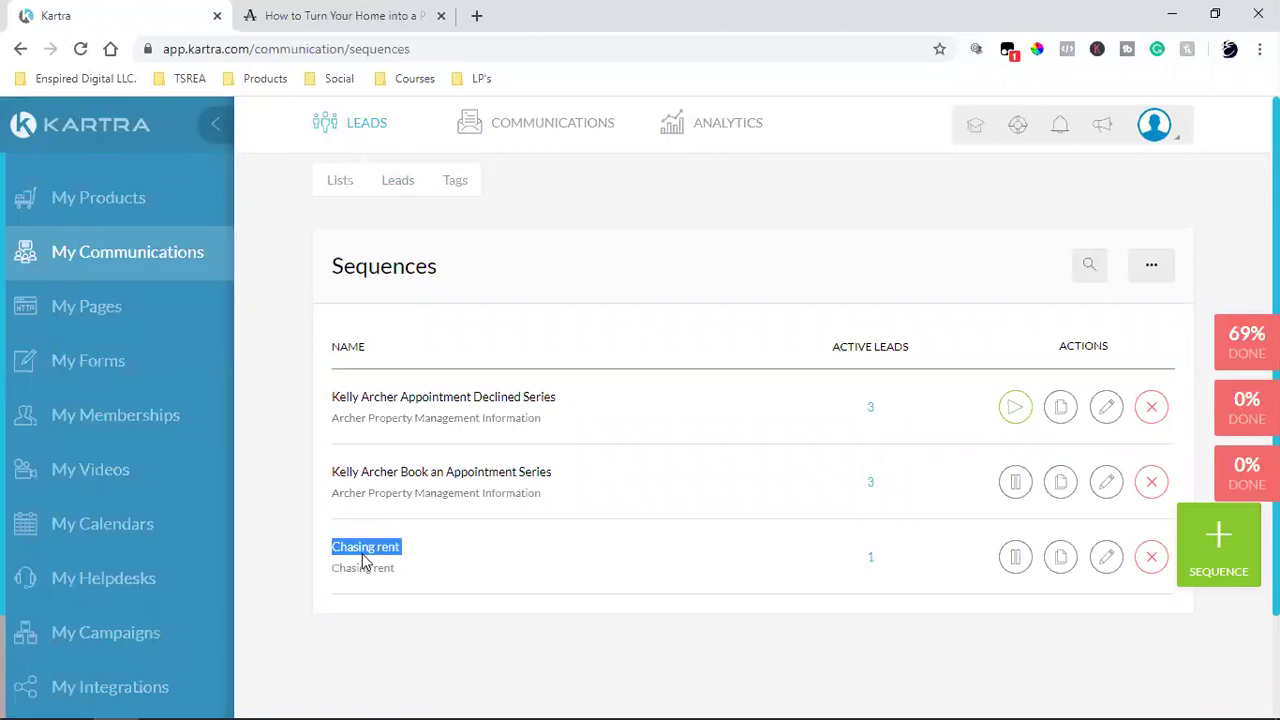
{"action": "left_click", "coordinate": [363, 562]}
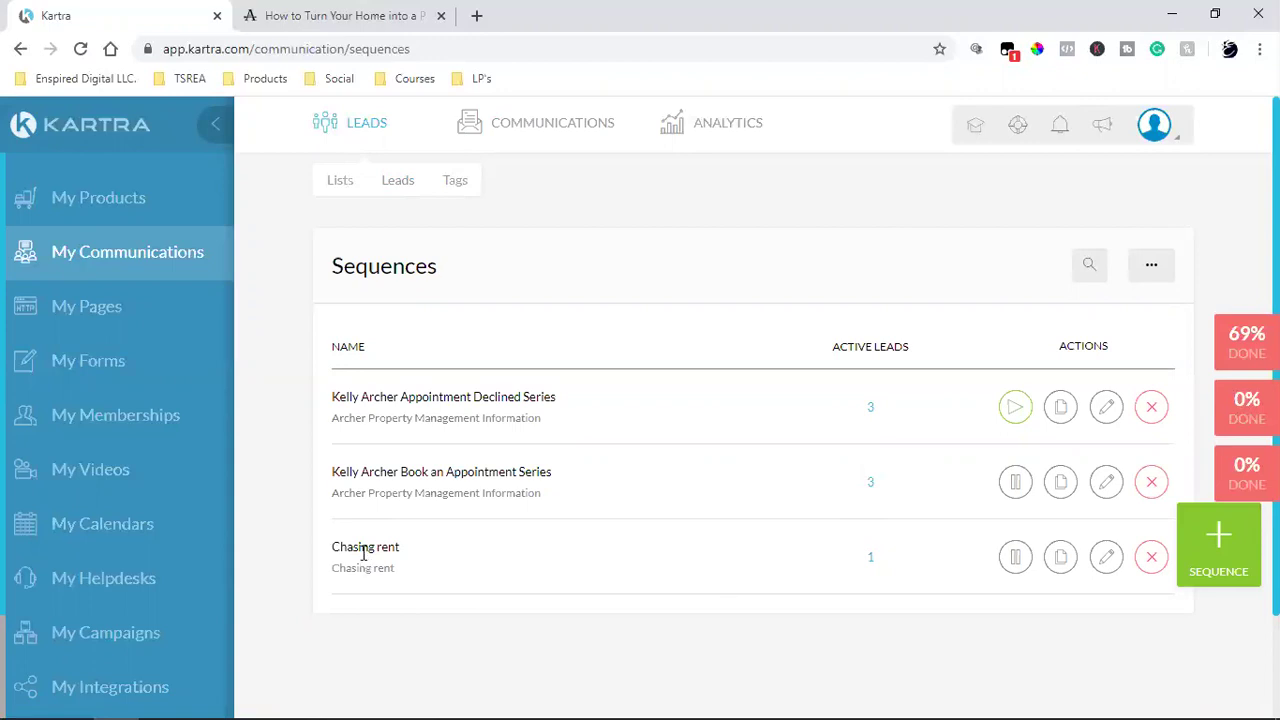
{"action": "triple_click", "coordinate": [388, 471]}
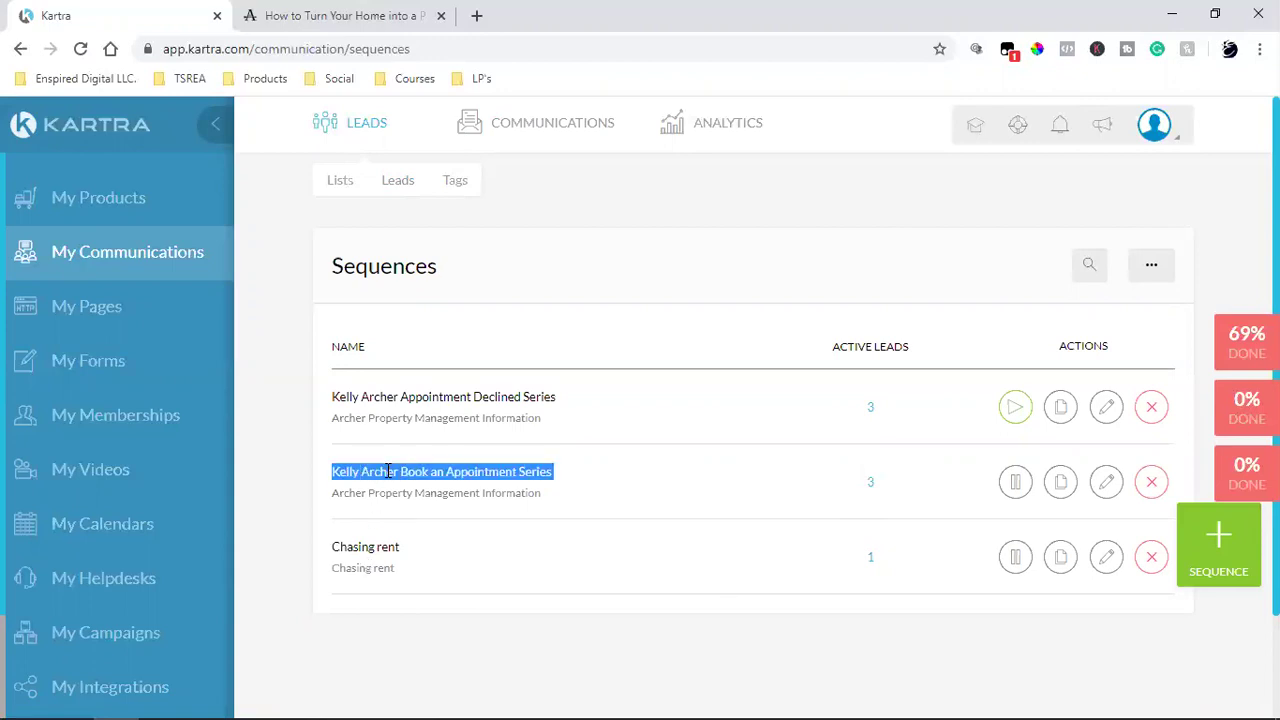
- Check the "FREE DOWNLOAD!" headline on the live landing page and return to the Kartra sequences
{"action": "left_click", "coordinate": [330, 14]}
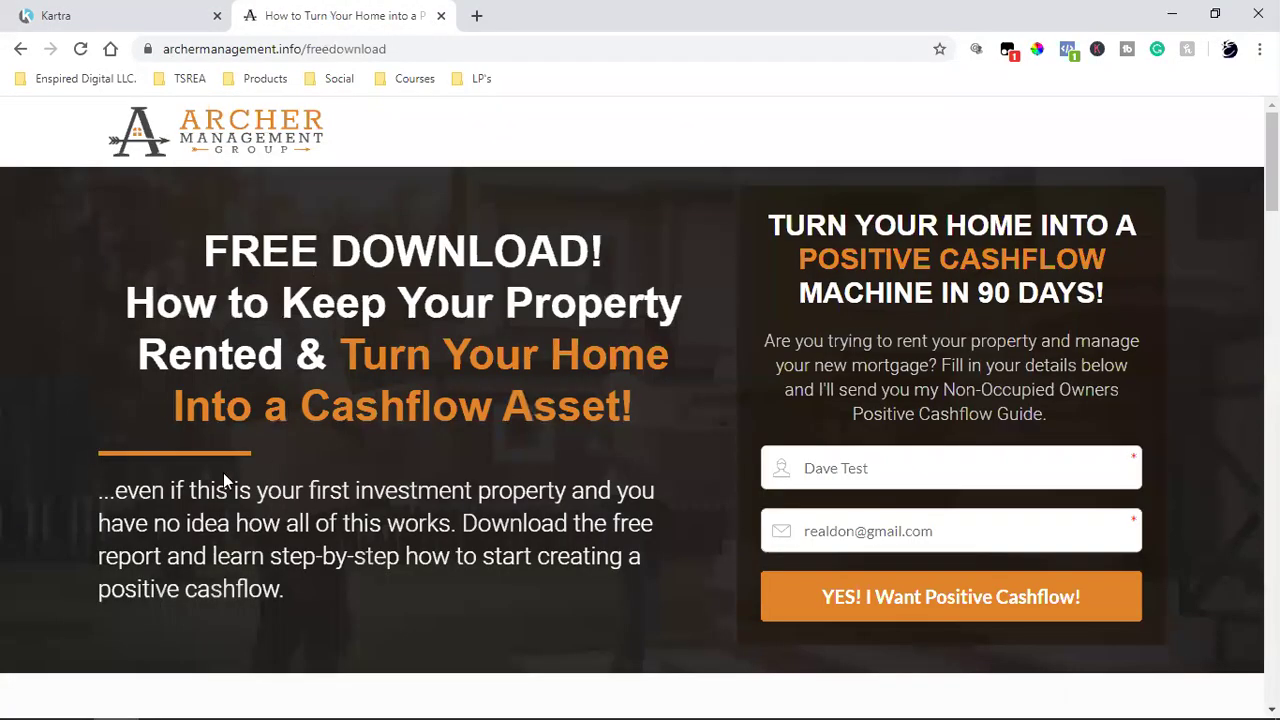
{"action": "triple_click", "coordinate": [289, 250]}
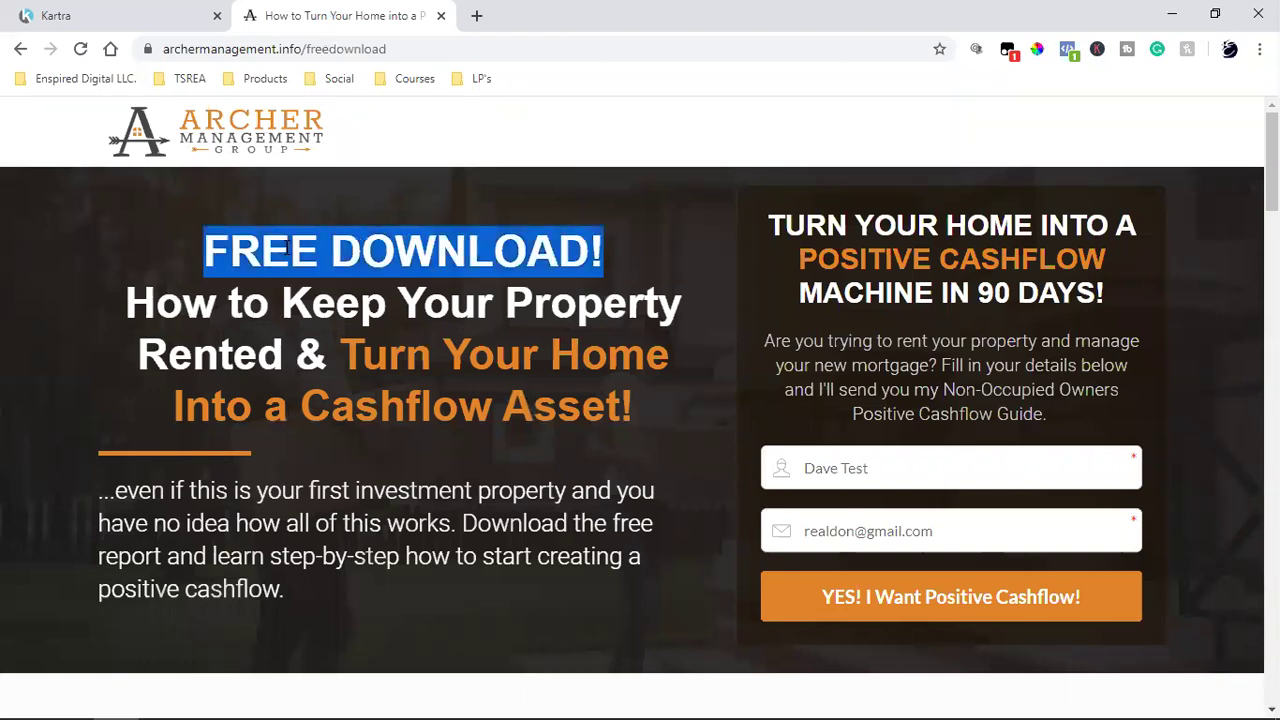
{"action": "left_click", "coordinate": [289, 250]}
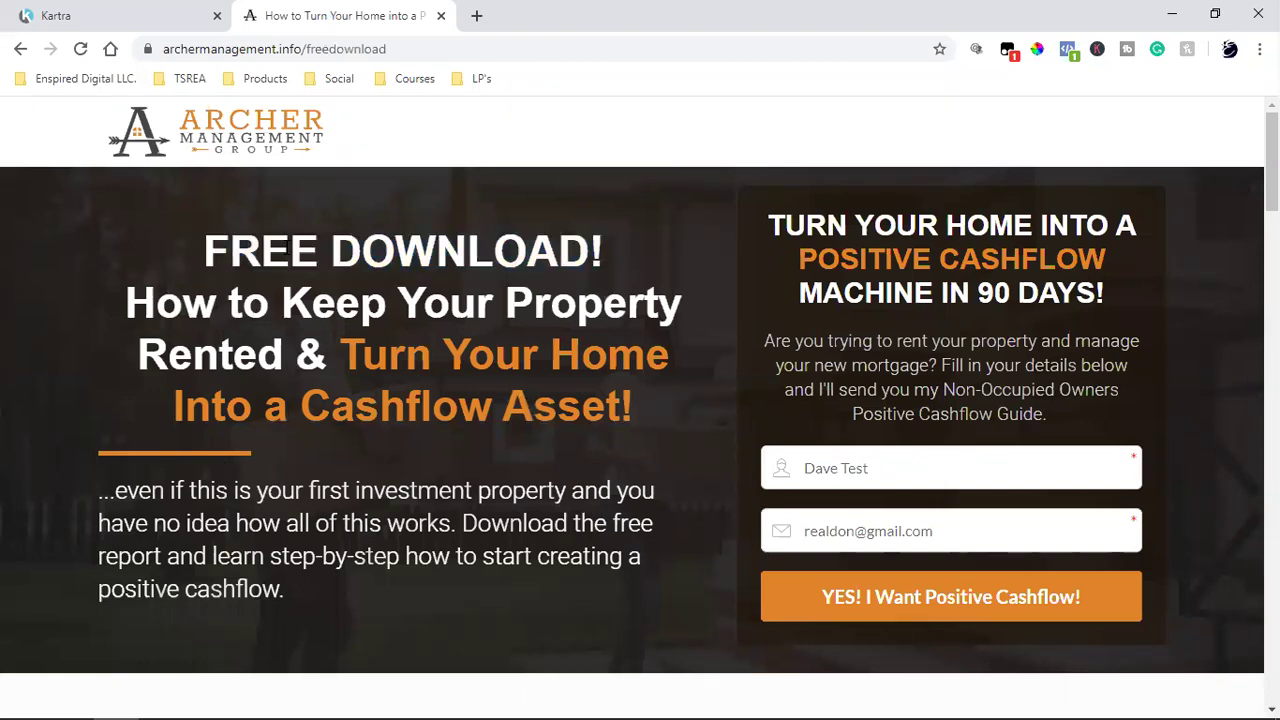
{"action": "left_click", "coordinate": [80, 14]}
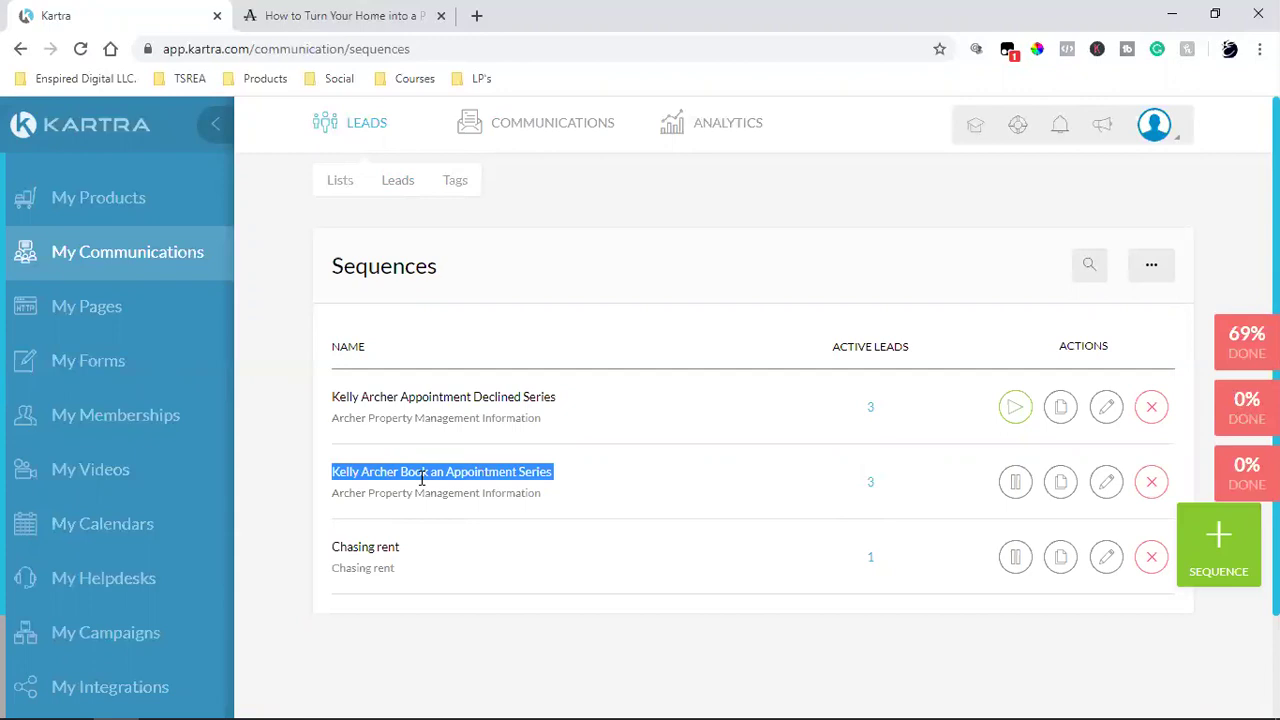
- Delete the first two active leads, both tests, from the Book an Appointment Series and dismiss the confirmation
{"action": "left_click", "coordinate": [870, 484]}
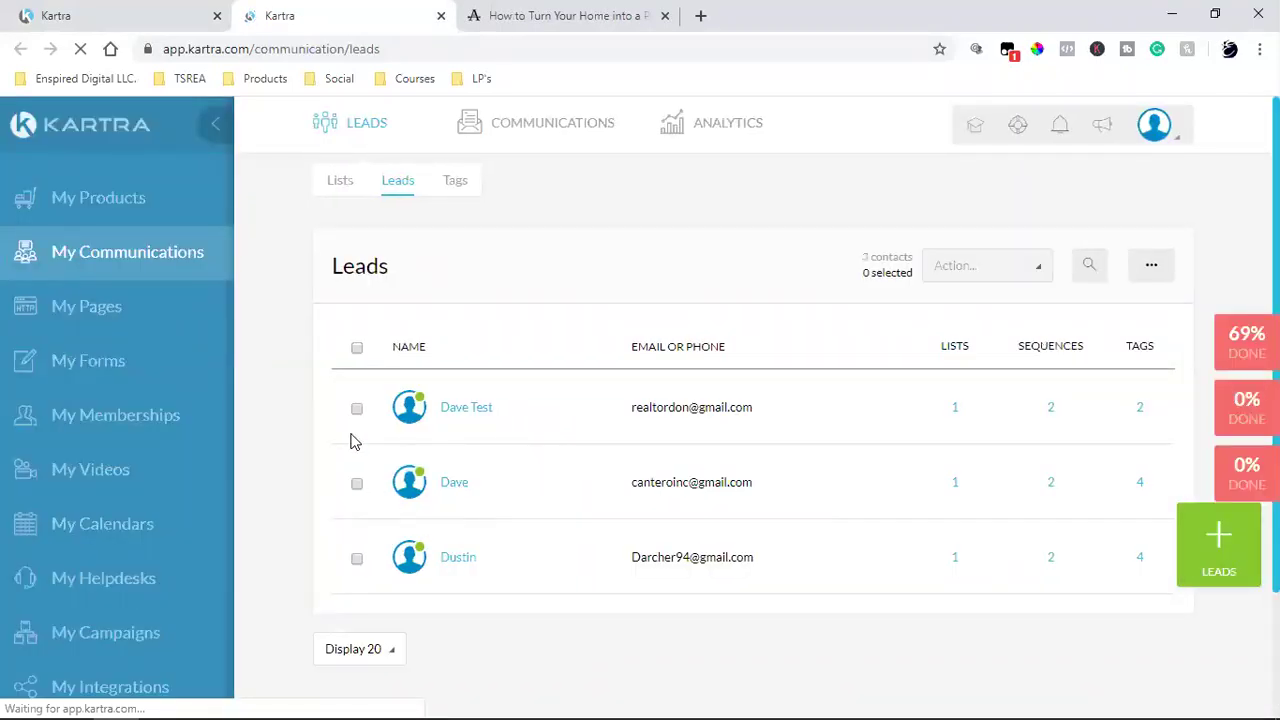
{"action": "left_click", "coordinate": [357, 410]}
{"action": "left_click", "coordinate": [358, 484]}
{"action": "left_click", "coordinate": [982, 267]}
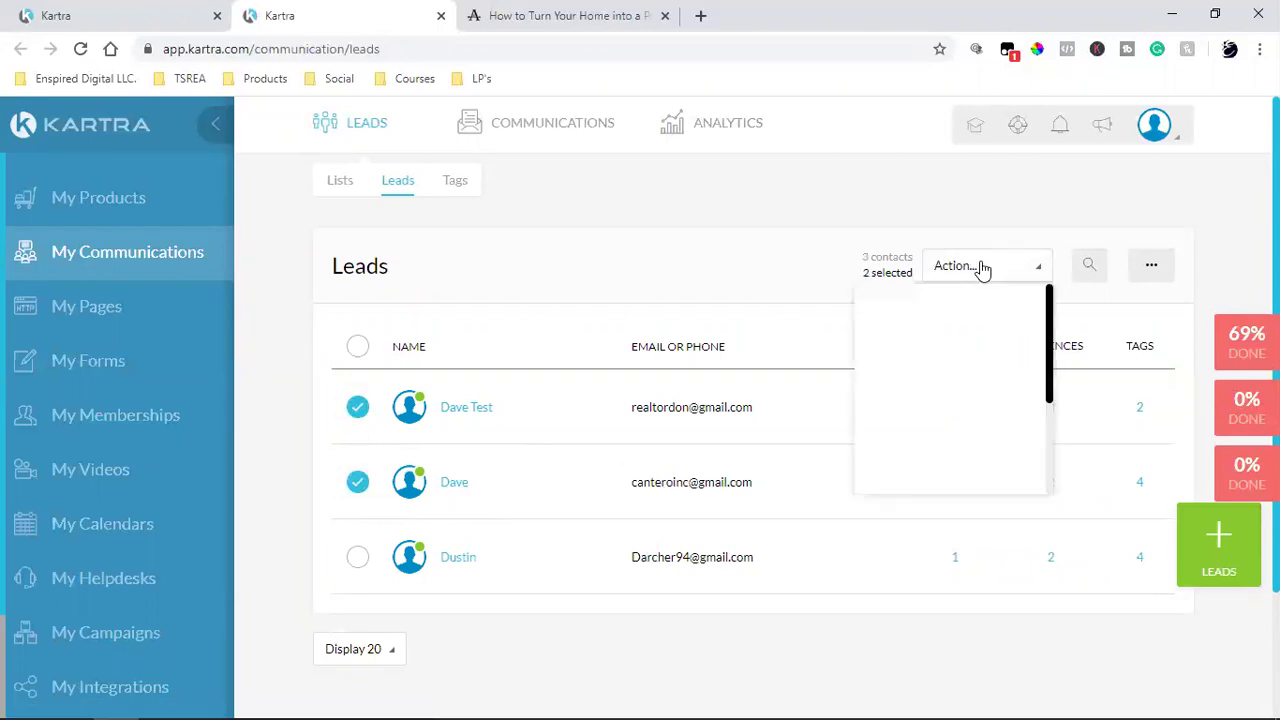
{"action": "left_click", "coordinate": [928, 477]}
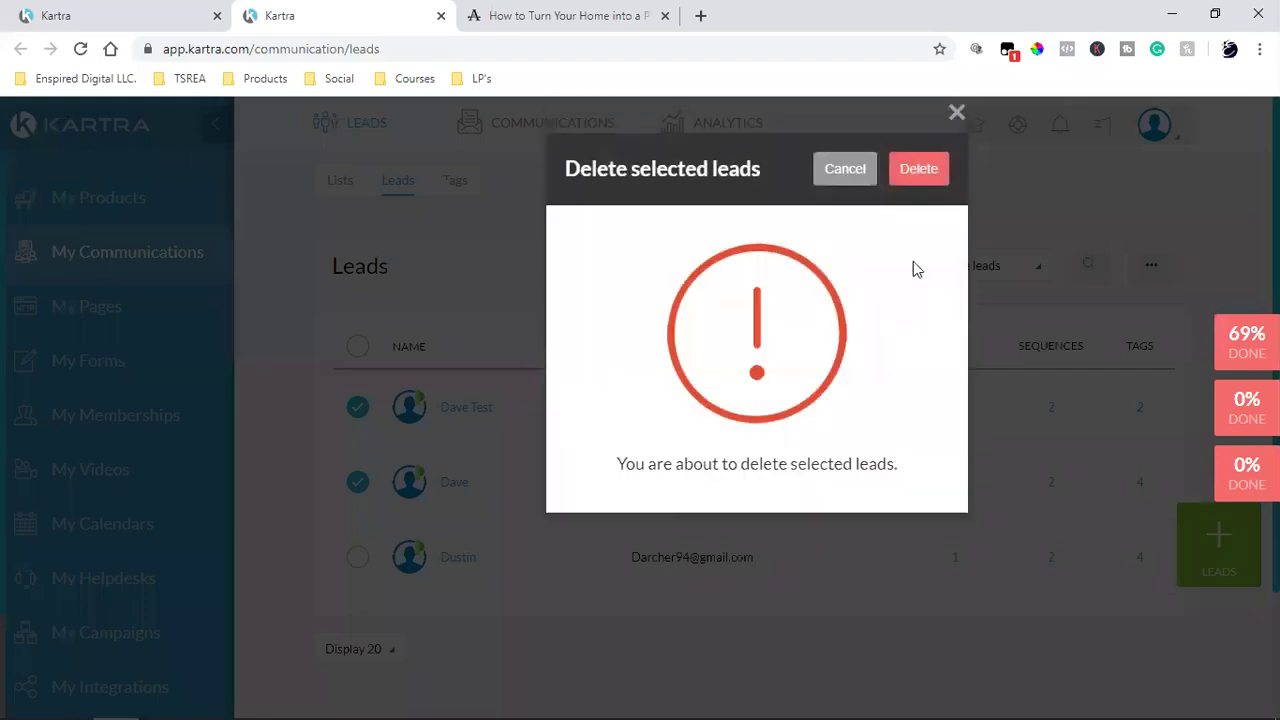
{"action": "left_click", "coordinate": [917, 172]}
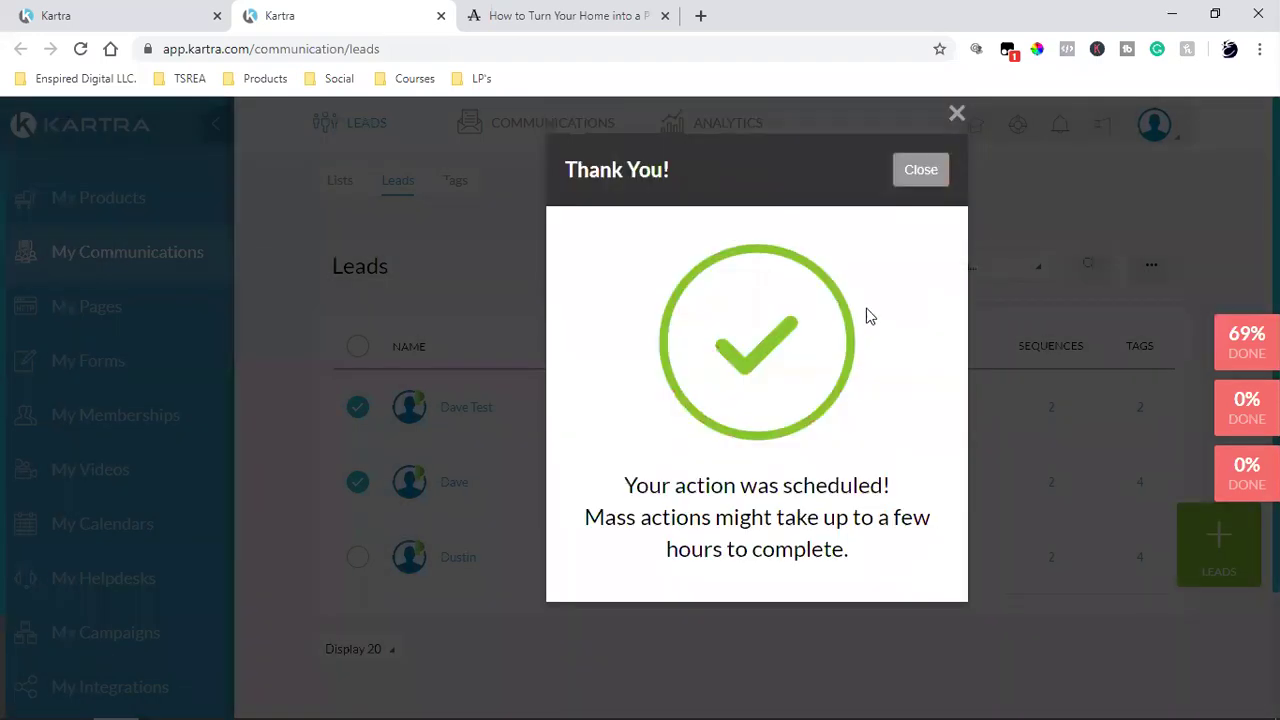
{"action": "left_click", "coordinate": [921, 176]}
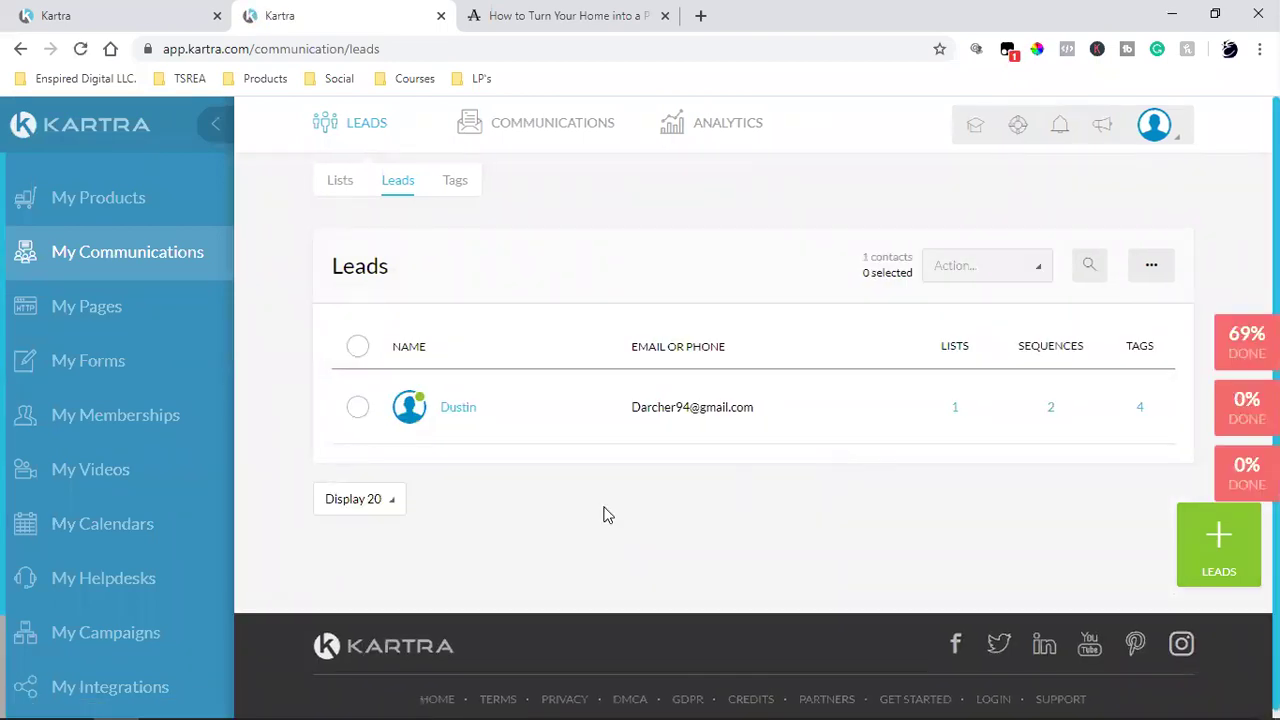
- Examine the remaining lead's tags, transactions and activity log, including when Email 2 was sent, and close the record
{"action": "left_click", "coordinate": [476, 407]}
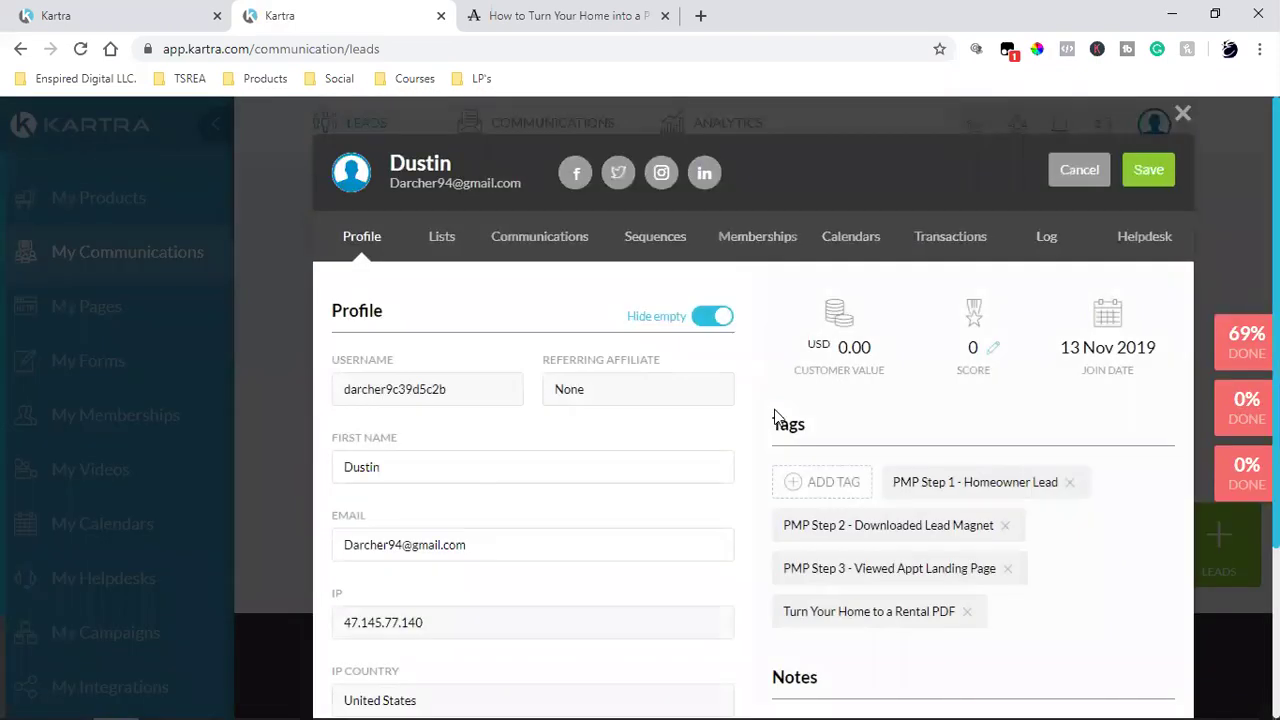
{"action": "scroll", "coordinate": [777, 418], "scroll_direction": "down", "scroll_amount": 2}
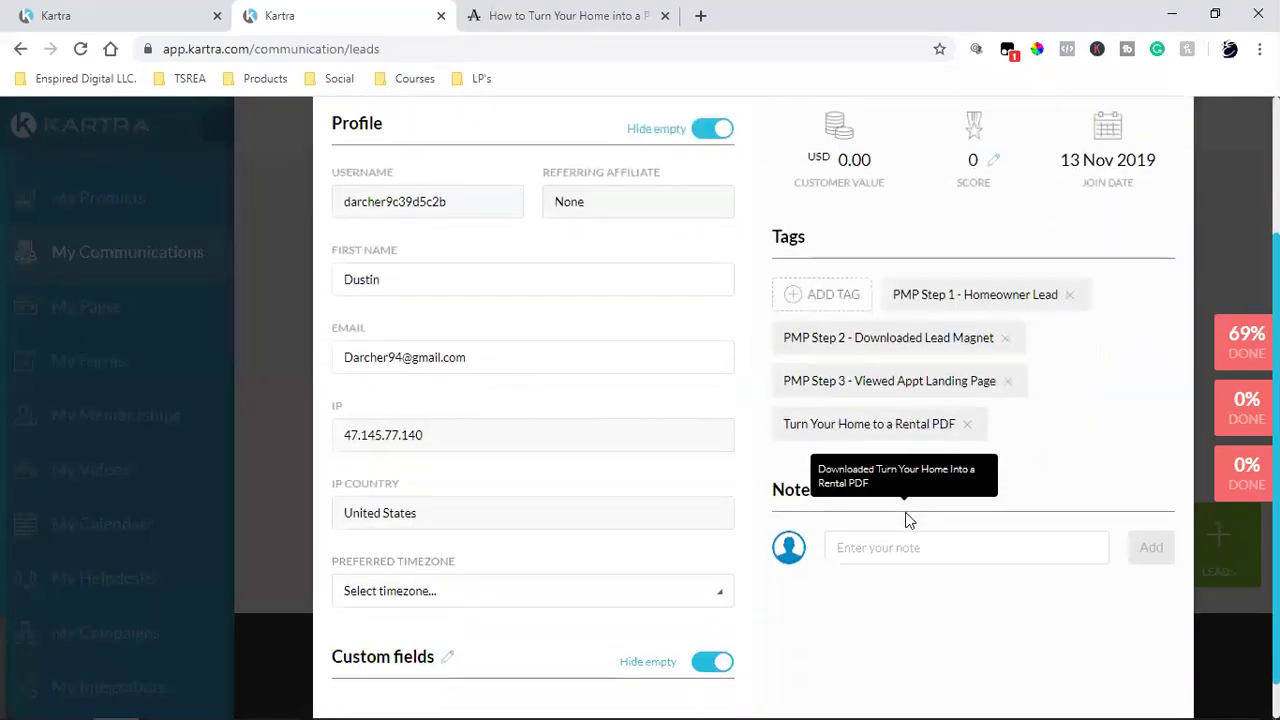
{"action": "scroll", "coordinate": [905, 520], "scroll_direction": "up", "scroll_amount": 3}
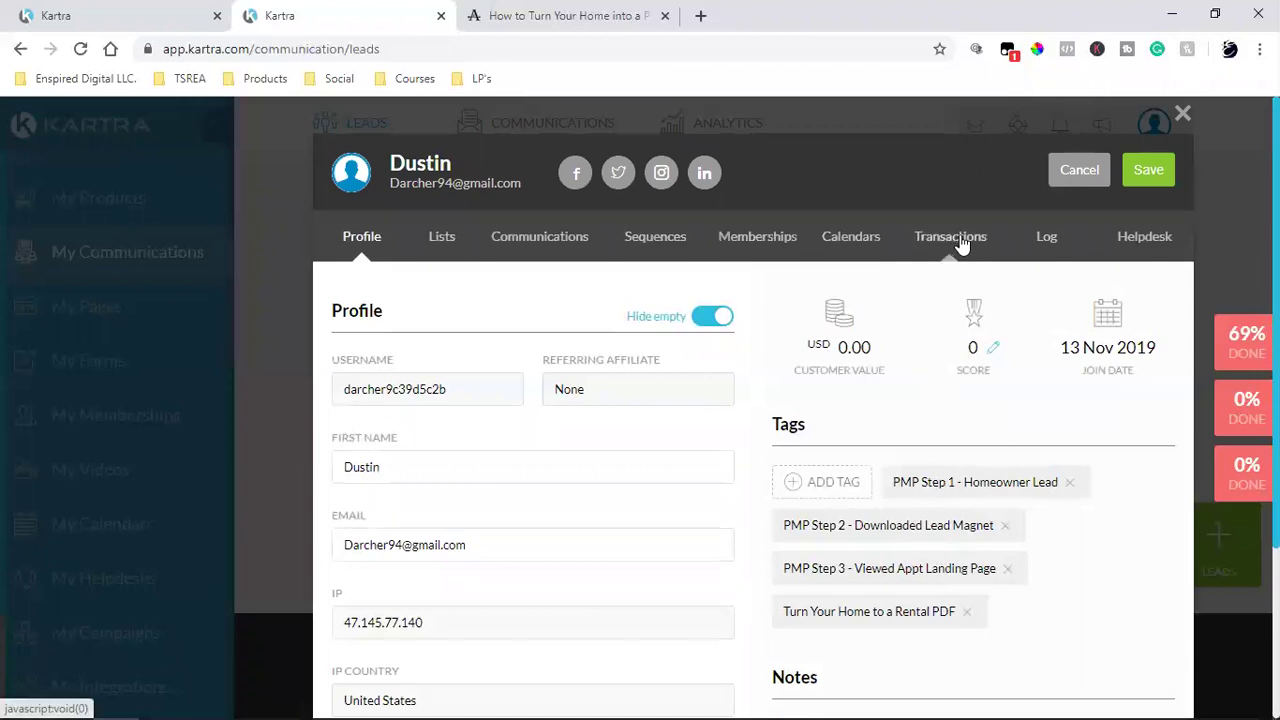
{"action": "left_click", "coordinate": [958, 239]}
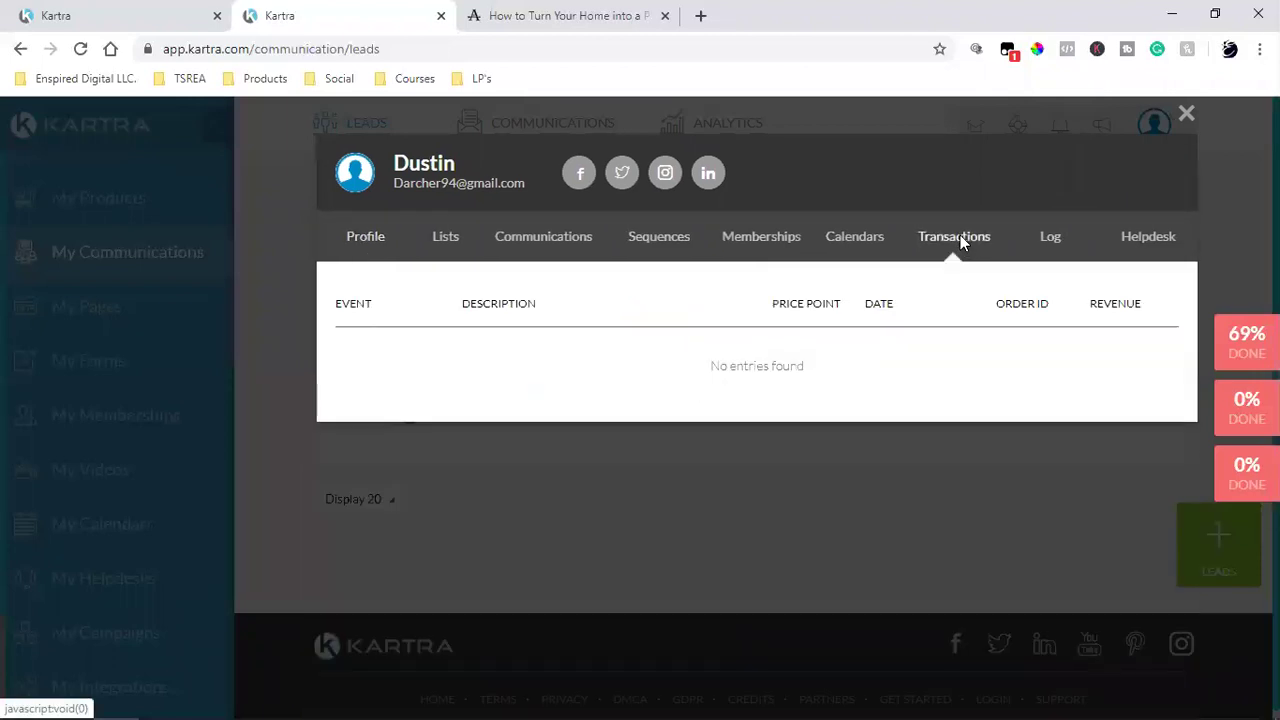
{"action": "left_click", "coordinate": [1036, 240]}
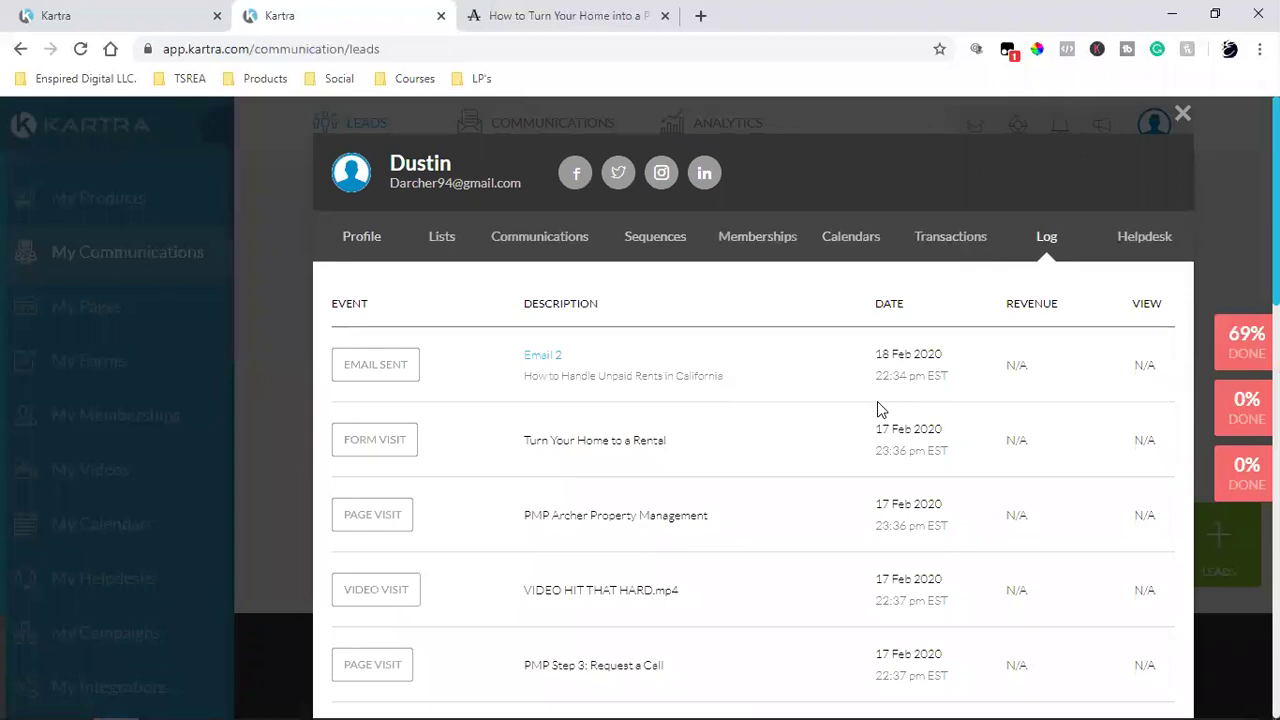
{"action": "scroll", "coordinate": [877, 409], "scroll_direction": "down", "scroll_amount": 2}
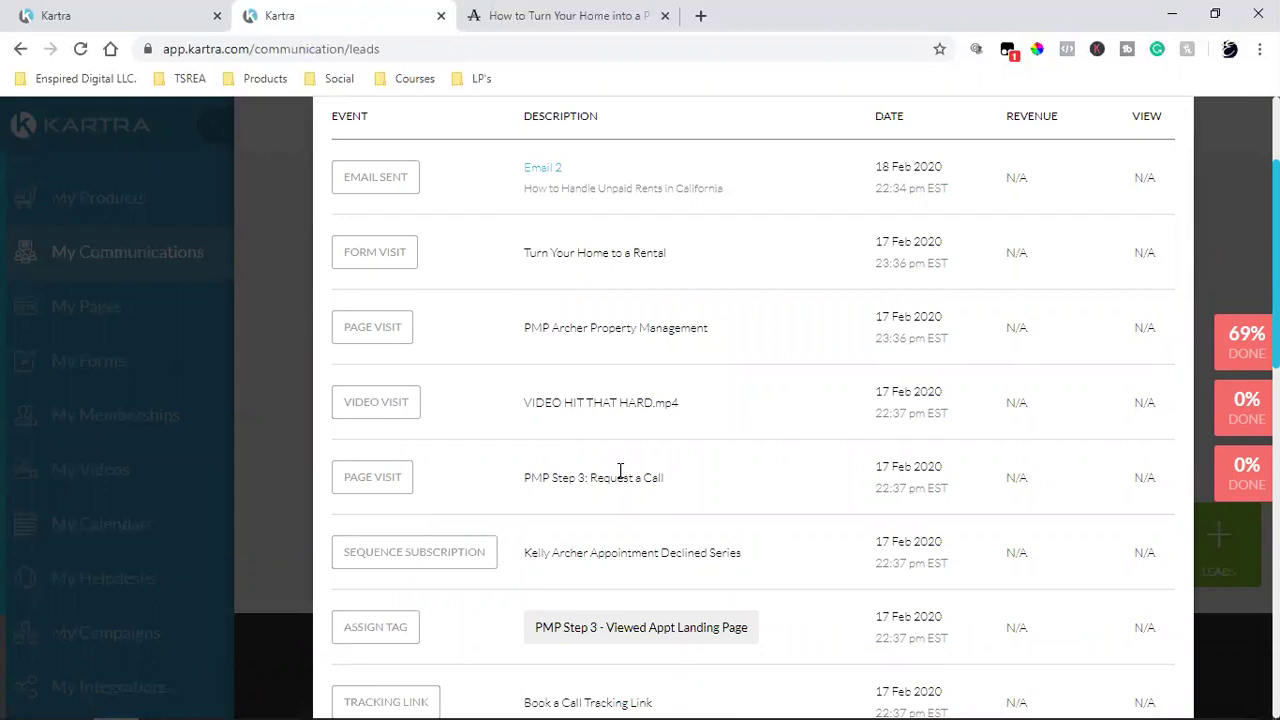
{"action": "scroll", "coordinate": [620, 470], "scroll_direction": "up", "scroll_amount": 2}
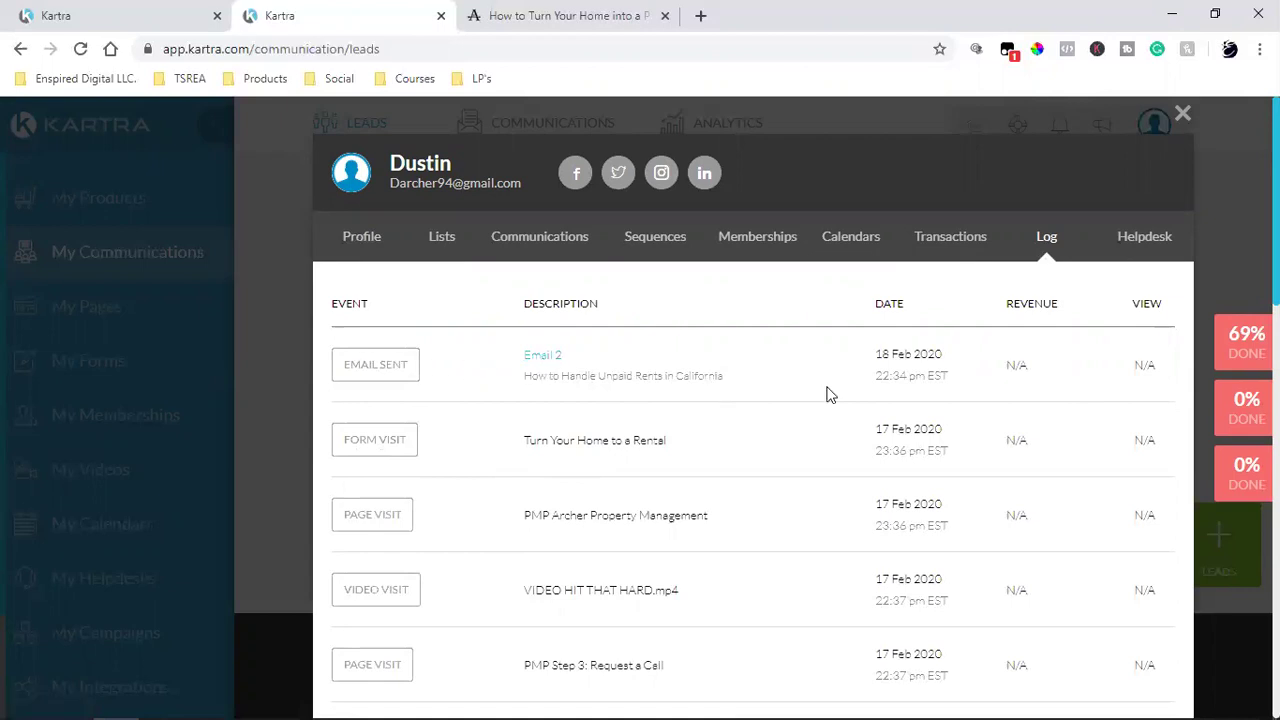
{"action": "double_click", "coordinate": [898, 376]}
{"action": "left_click", "coordinate": [1181, 117]}
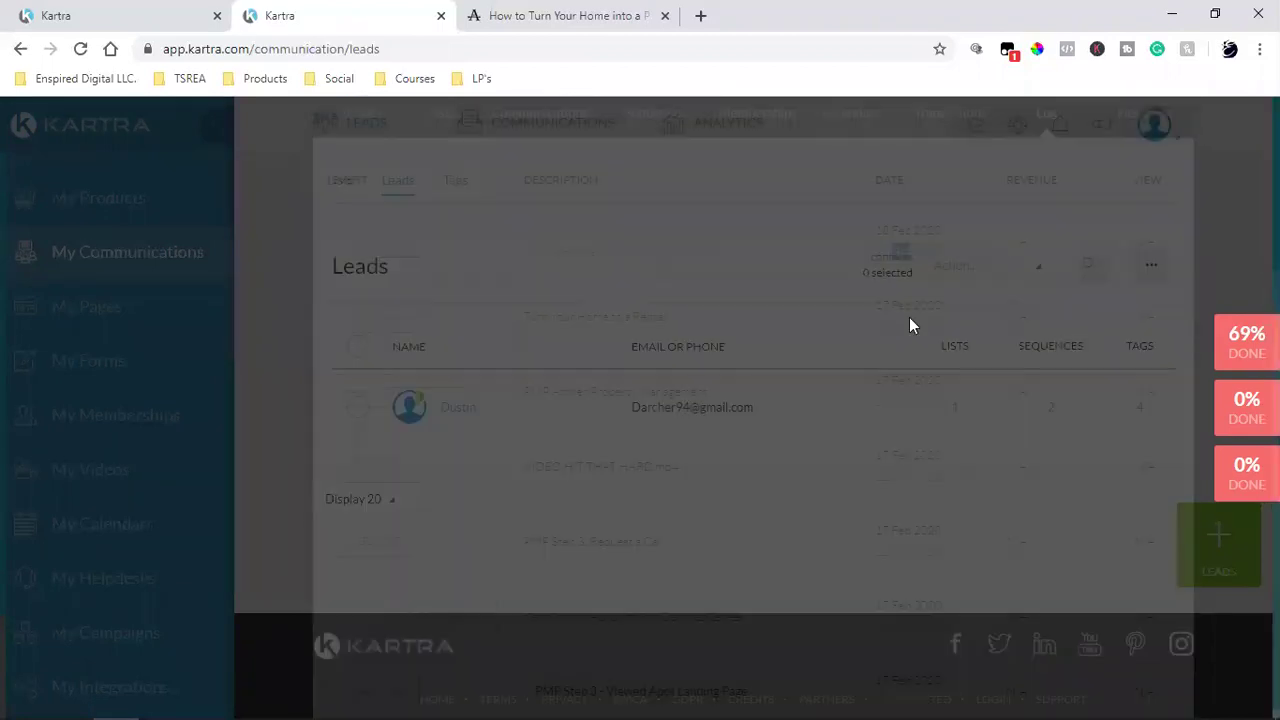
- Close the duplicate Kartra page and return to the original sequences list
{"action": "mouse_move", "coordinate": [568, 150]}
{"action": "left_click", "coordinate": [533, 182]}
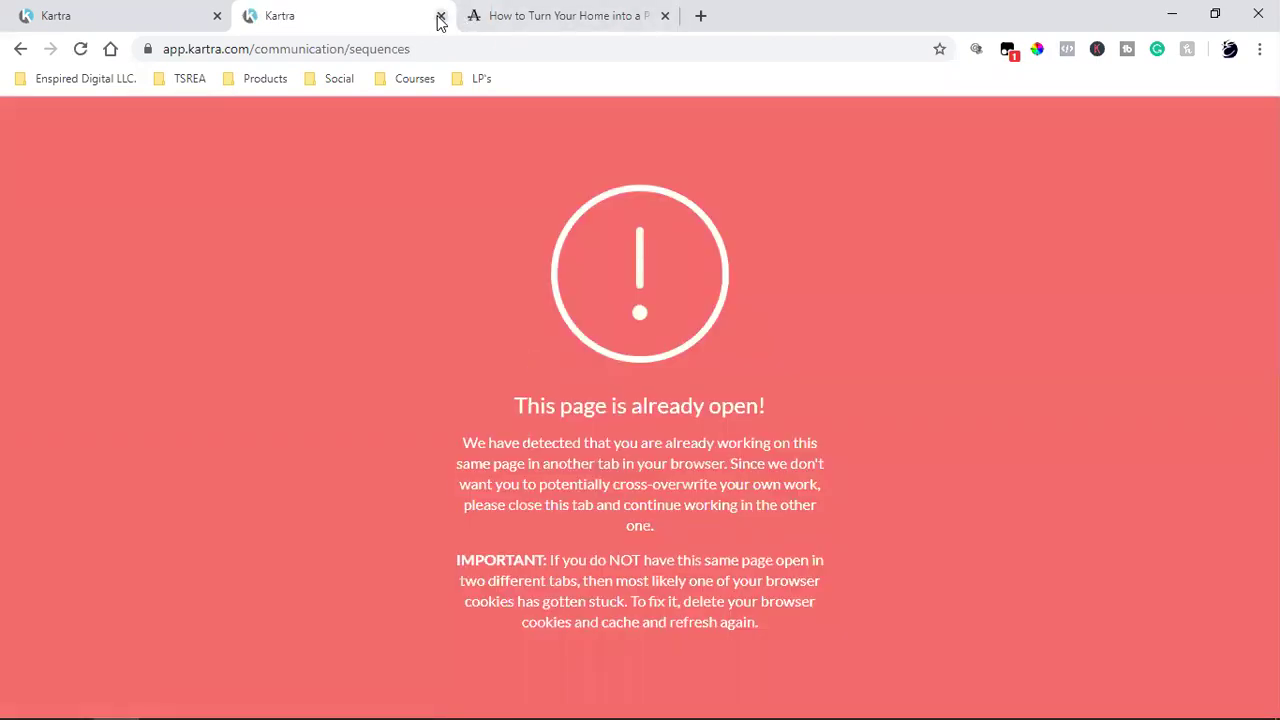
{"action": "left_click", "coordinate": [440, 16]}
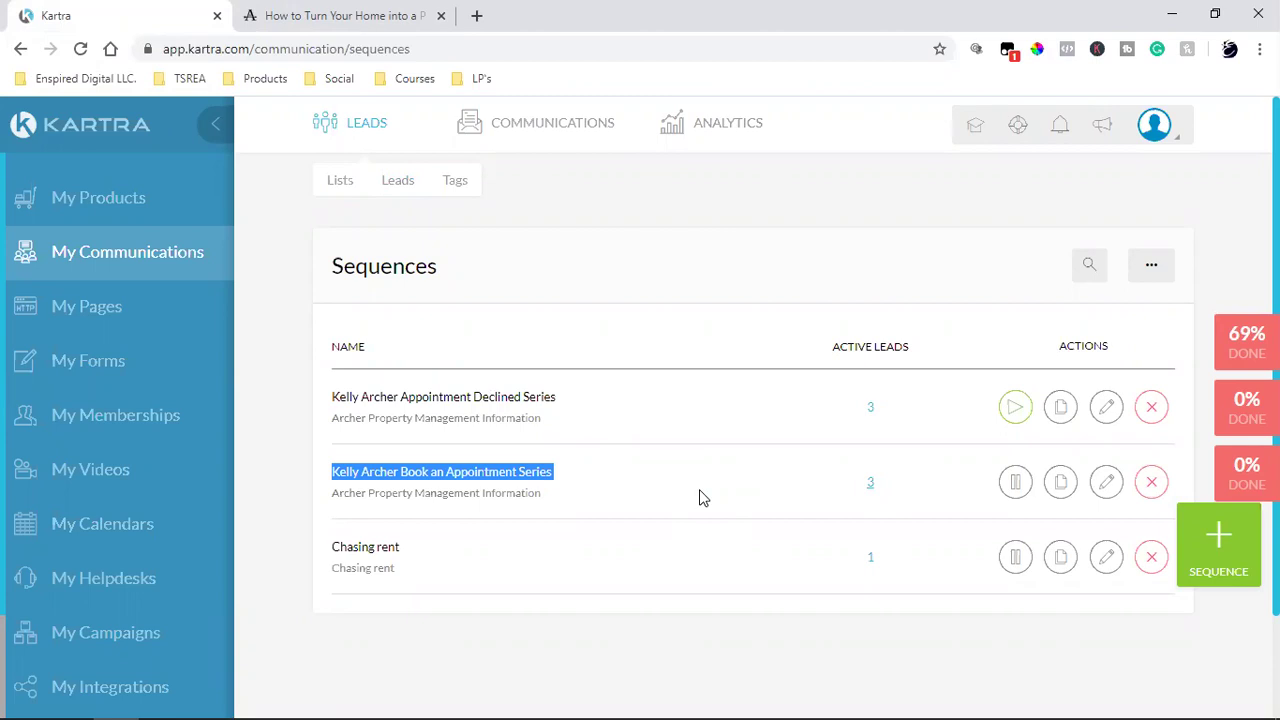
- Copy the web address of the live free download landing page
{"action": "left_click", "coordinate": [343, 8]}
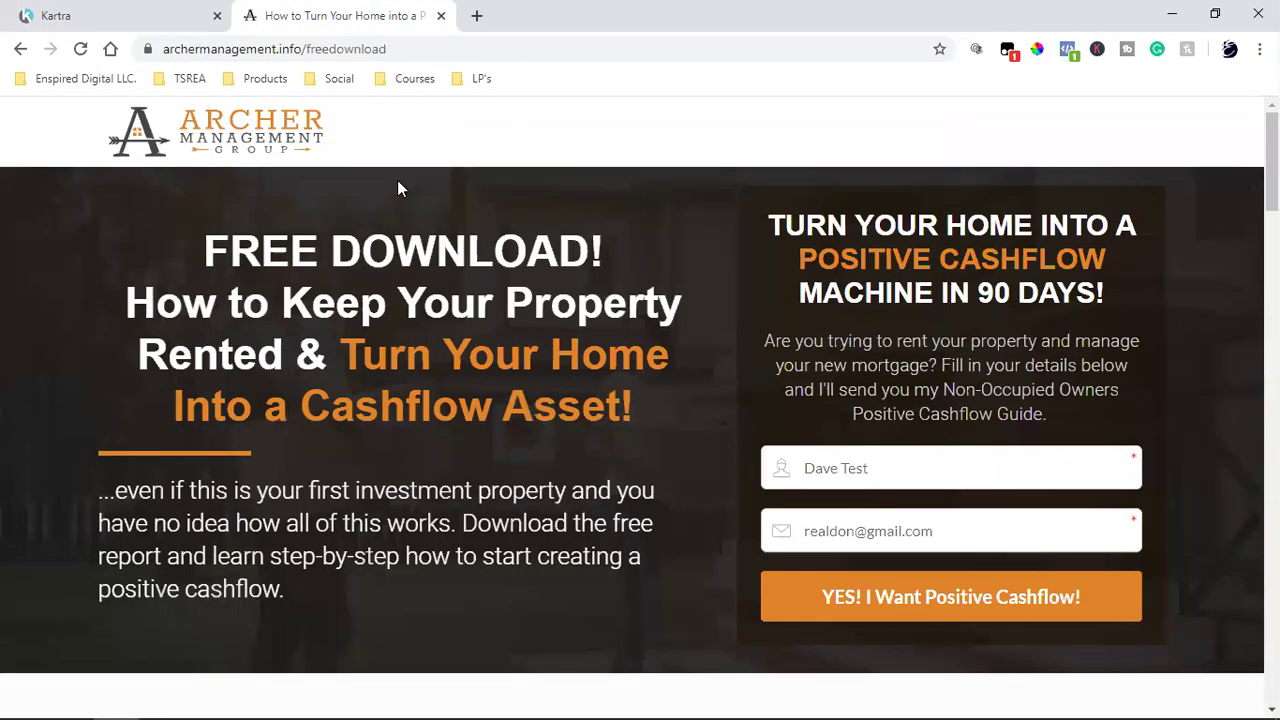
{"action": "left_click", "coordinate": [165, 49]}
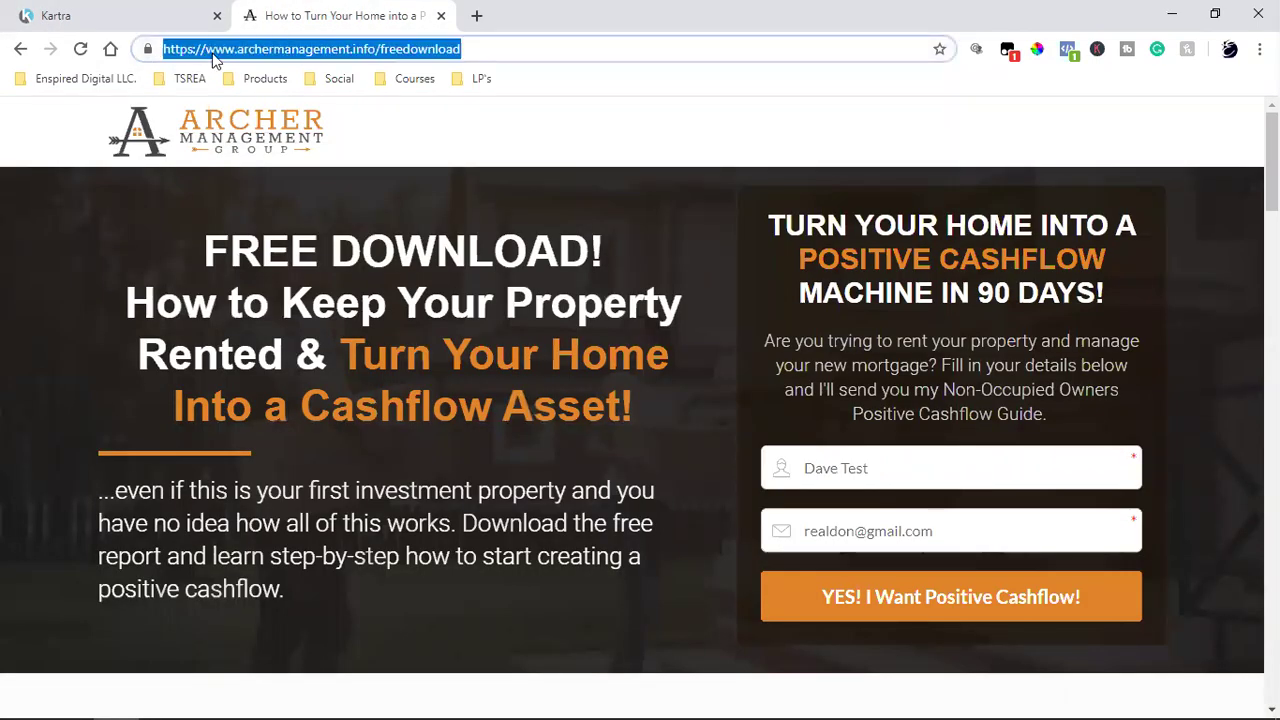
{"action": "right_click", "coordinate": [213, 54]}
{"action": "left_click", "coordinate": [272, 156]}
- Open Facebook in a new browser tab and send the copied landing page link in the client's Messenger chat
{"action": "left_click", "coordinate": [478, 15]}
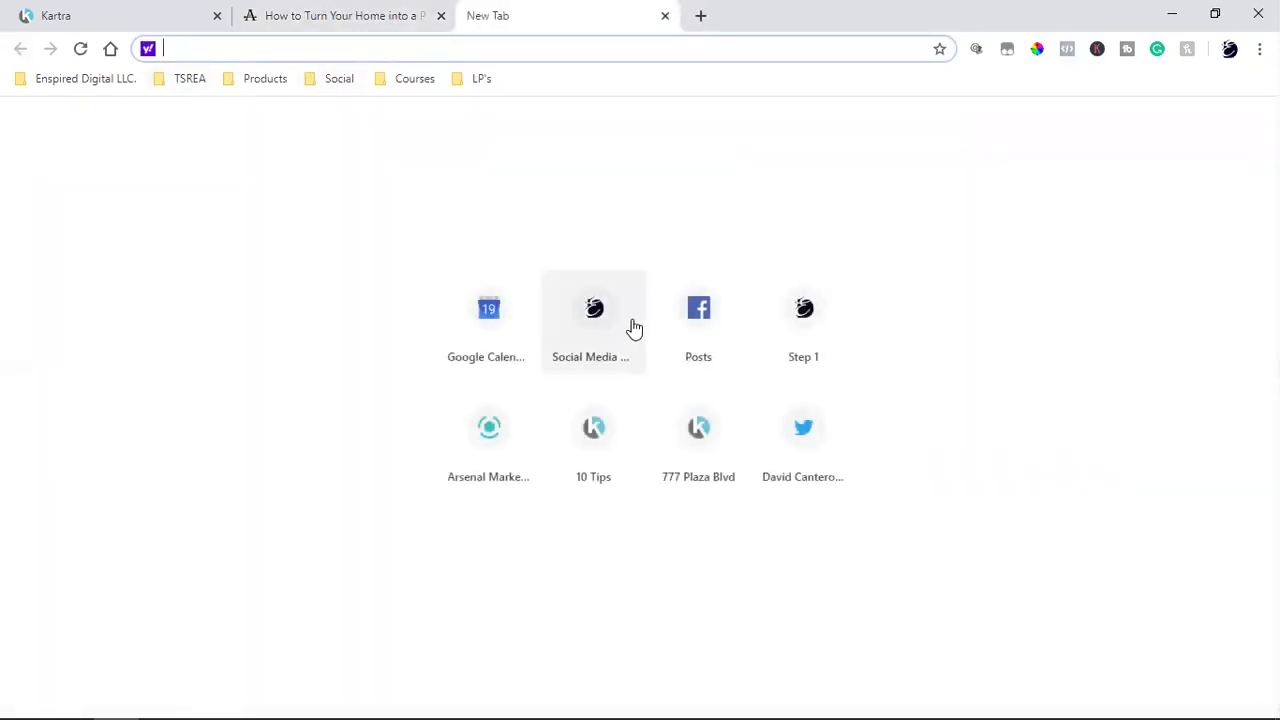
{"action": "left_click", "coordinate": [681, 333]}
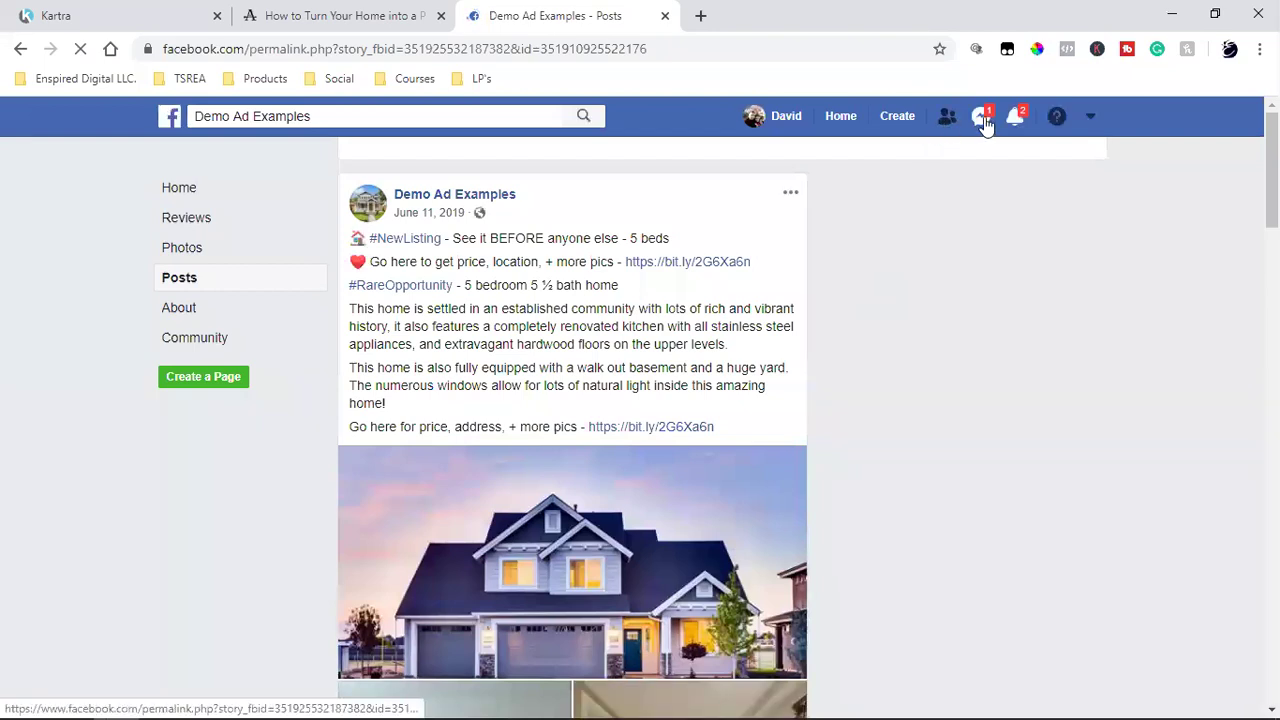
{"action": "left_click", "coordinate": [985, 121]}
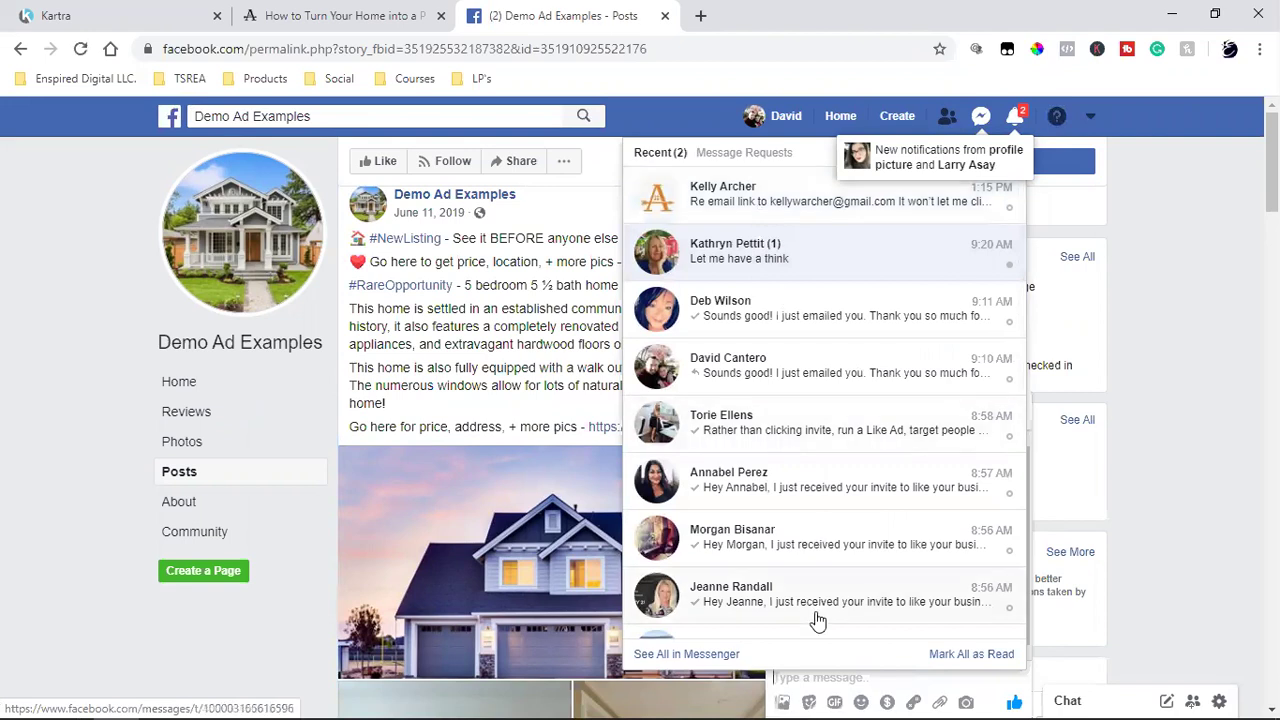
{"action": "left_click", "coordinate": [956, 668]}
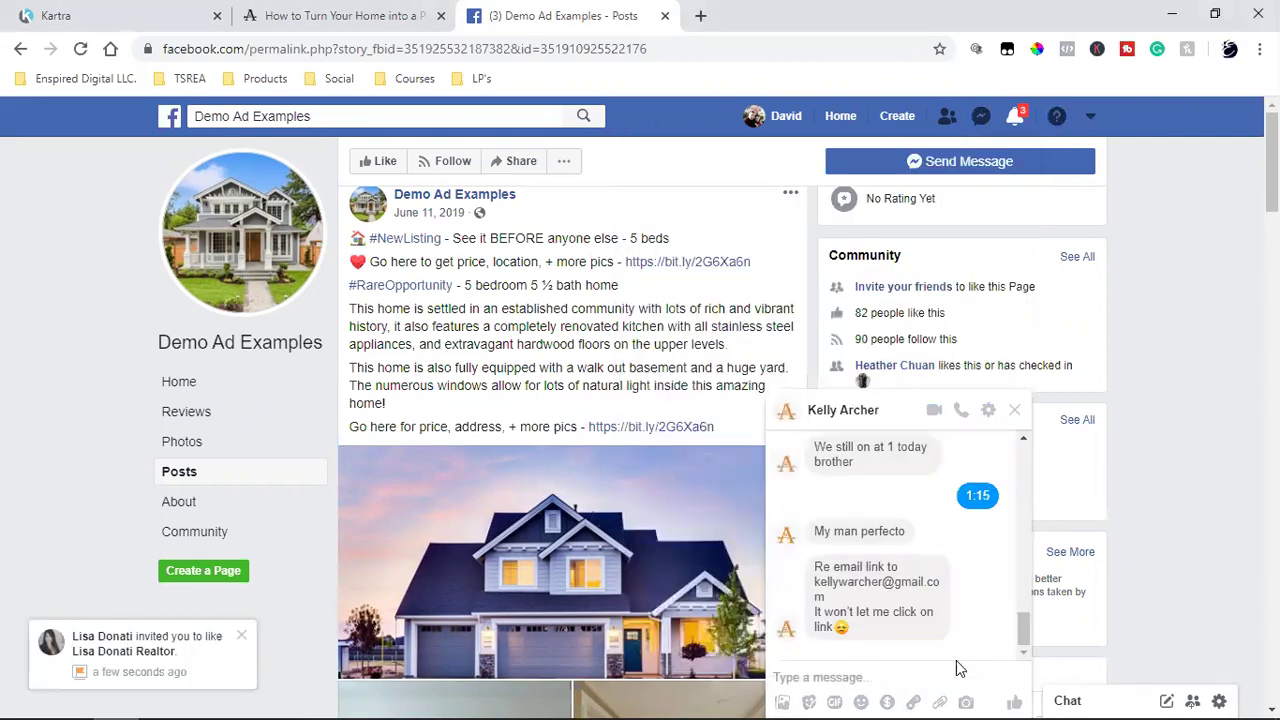
{"action": "left_click", "coordinate": [910, 671]}
{"action": "key", "text": "ctrl+v"}
{"action": "key", "text": "Return"}
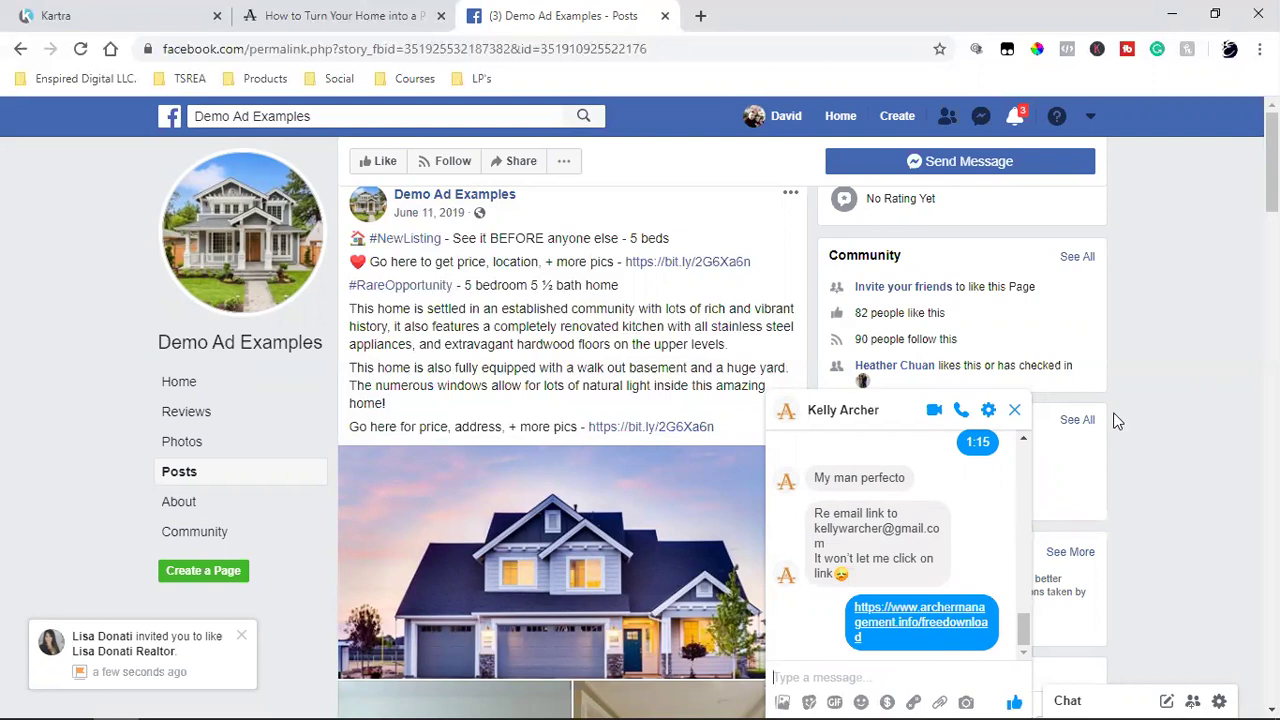
- Close the client's Messenger chat and the Facebook page, and return to the free download landing page
{"action": "left_click", "coordinate": [330, 15]}
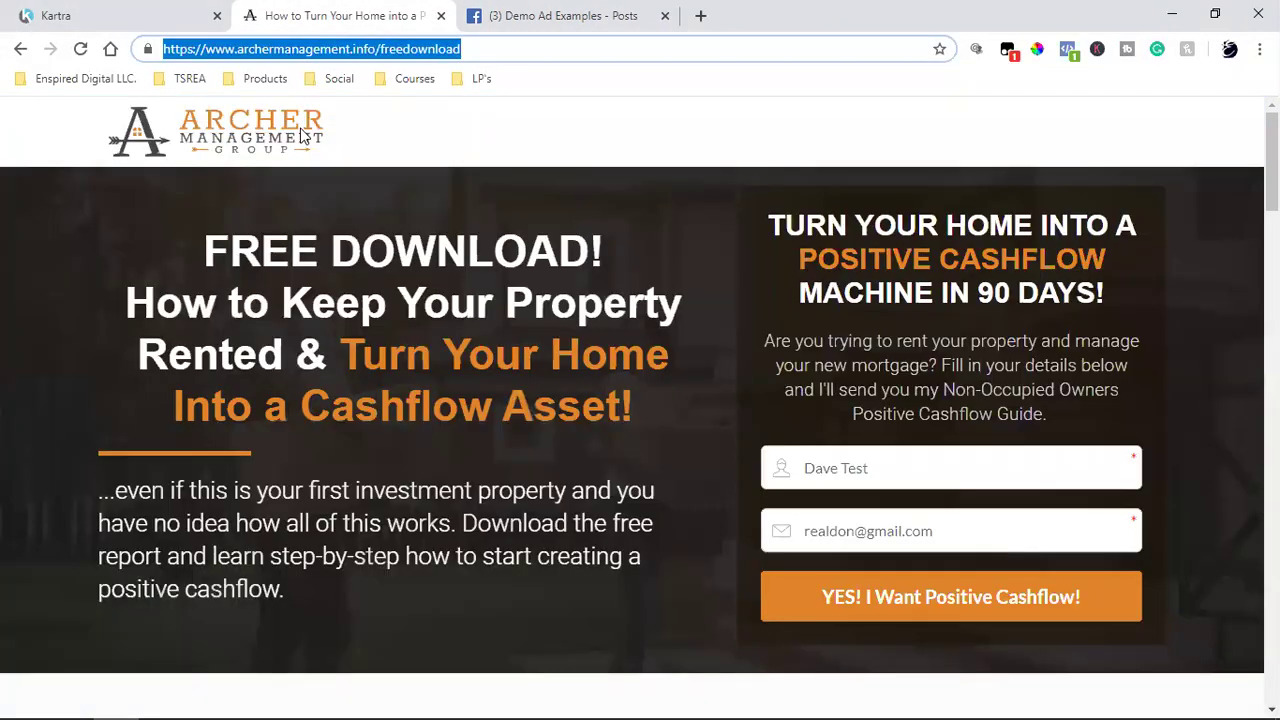
{"action": "left_click", "coordinate": [637, 414]}
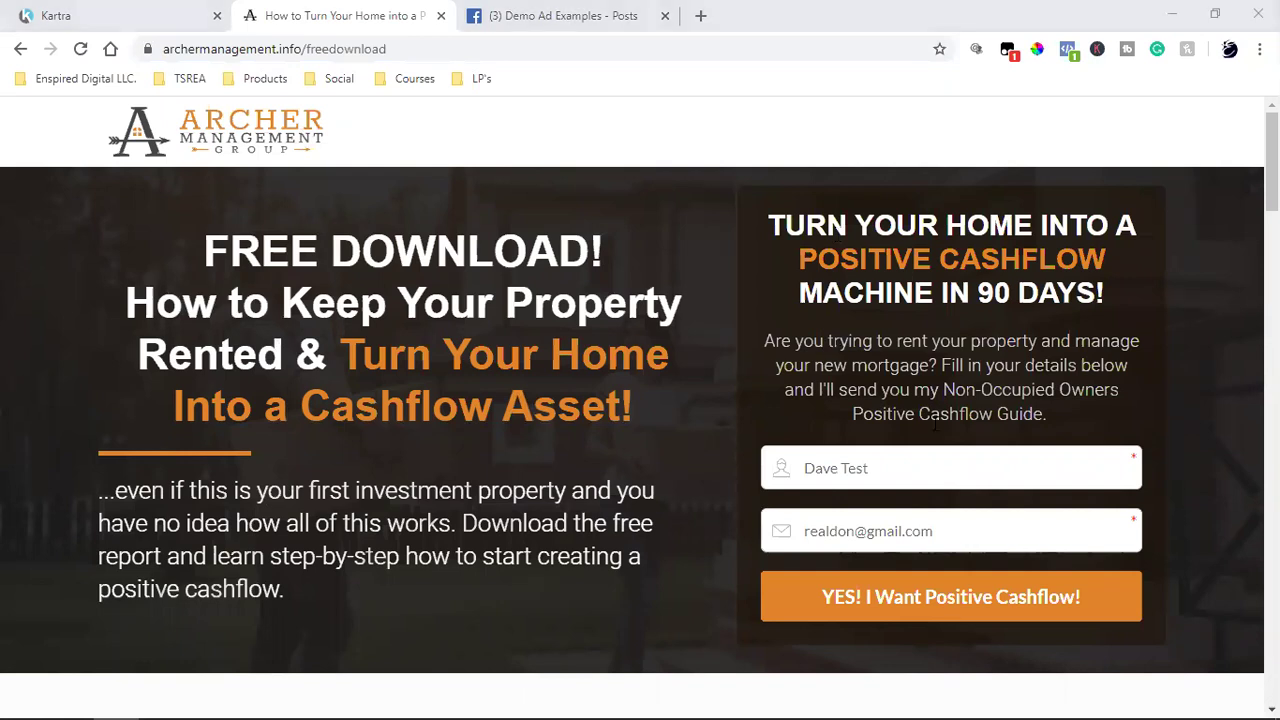
{"action": "left_click", "coordinate": [562, 12]}
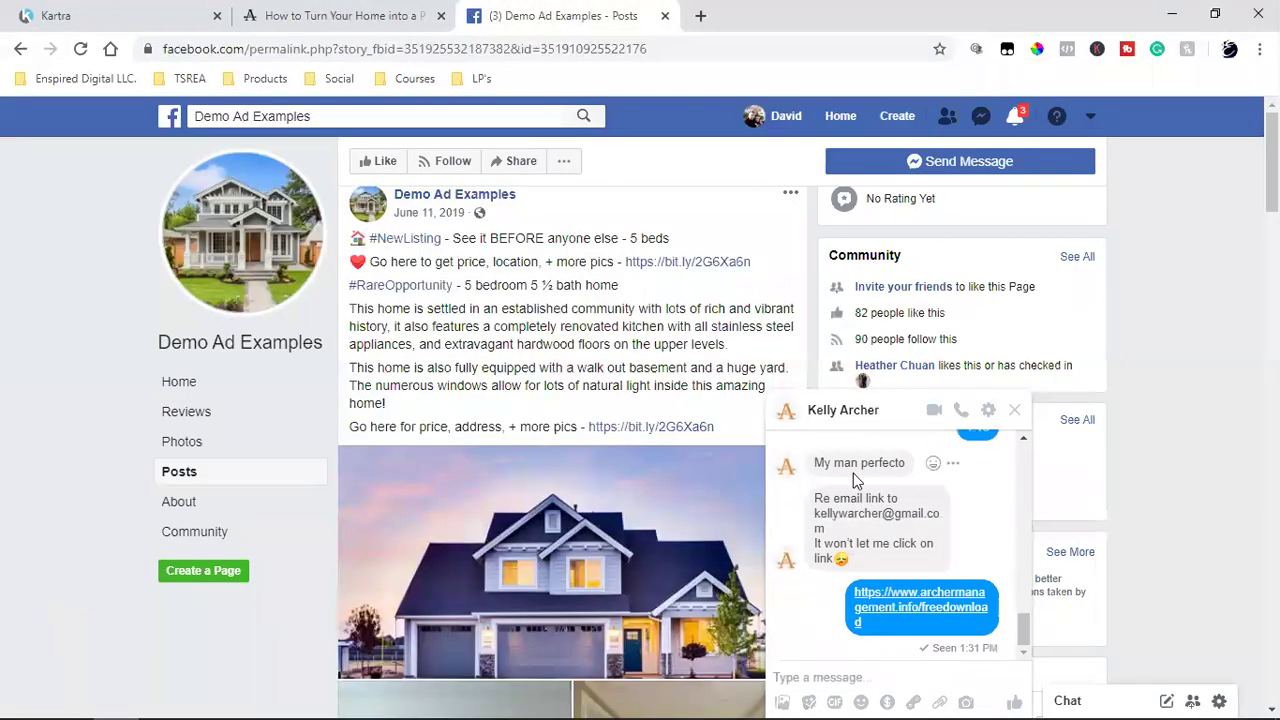
{"action": "key", "text": "Escape"}
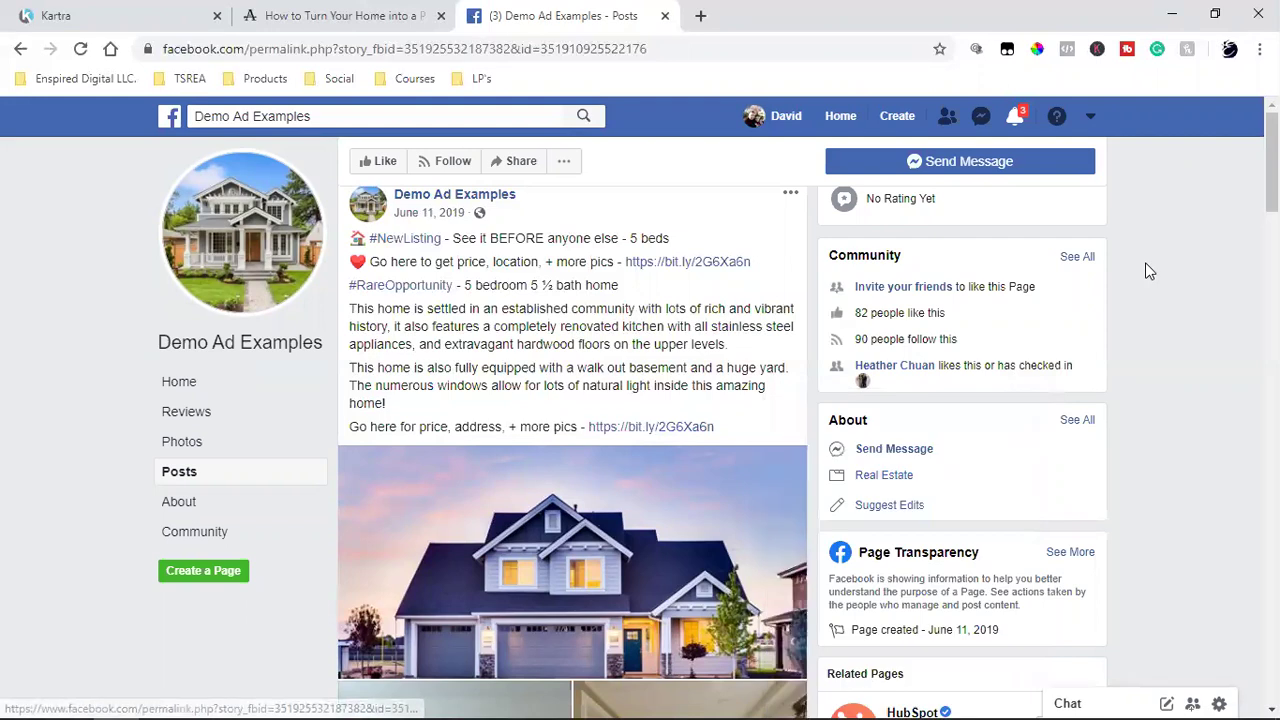
{"action": "left_click", "coordinate": [664, 15]}
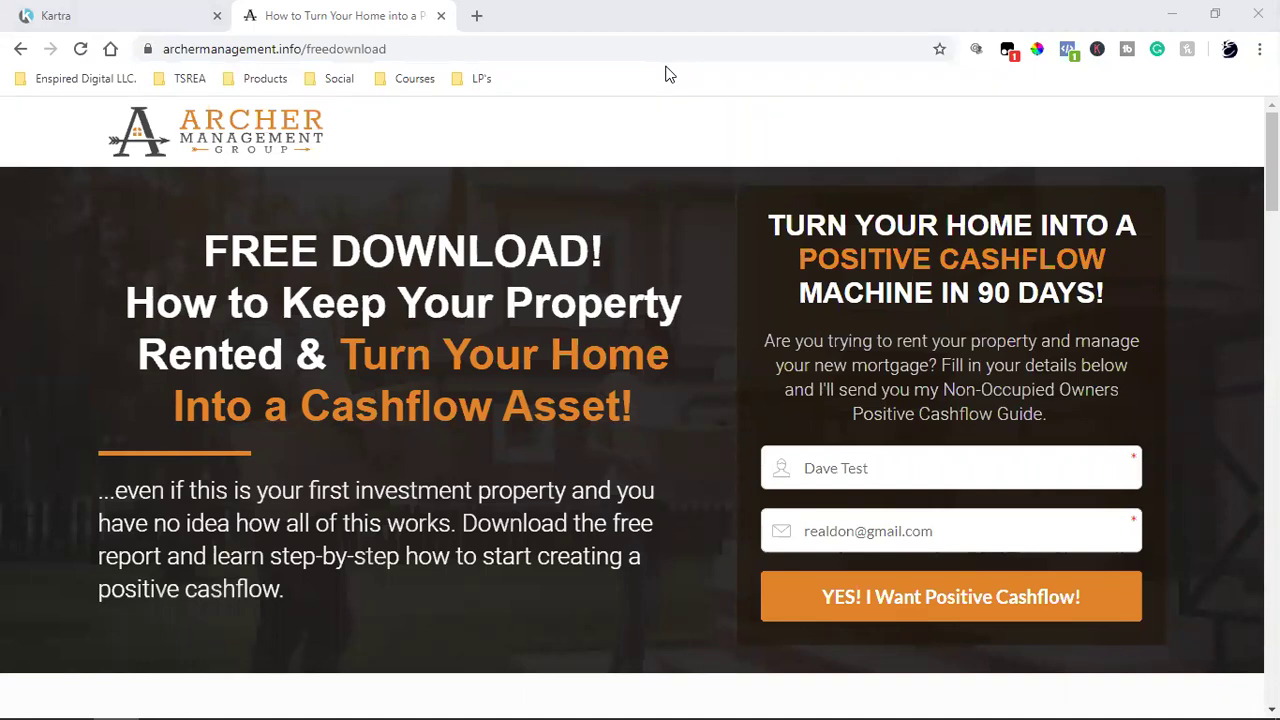
{"action": "left_click", "coordinate": [390, 318]}
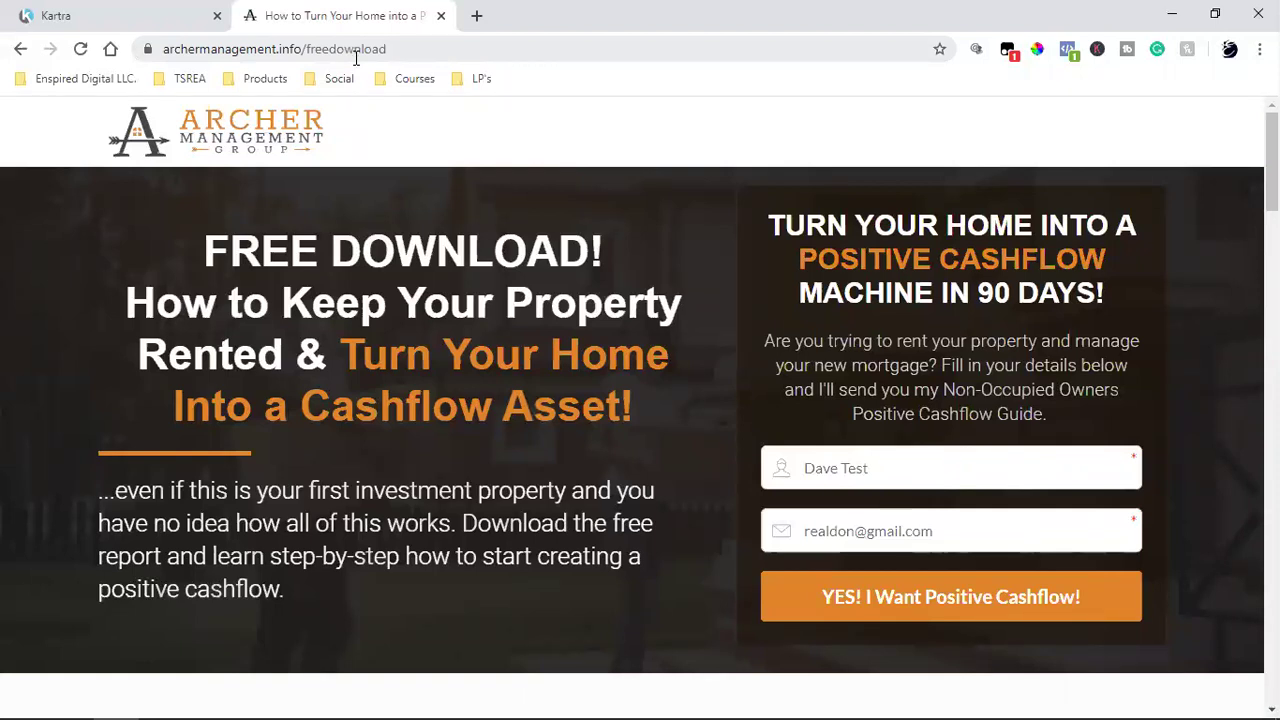
- Edit the test e-mail address in the Positive Cashflow form and submit the form
{"action": "left_click", "coordinate": [882, 472]}
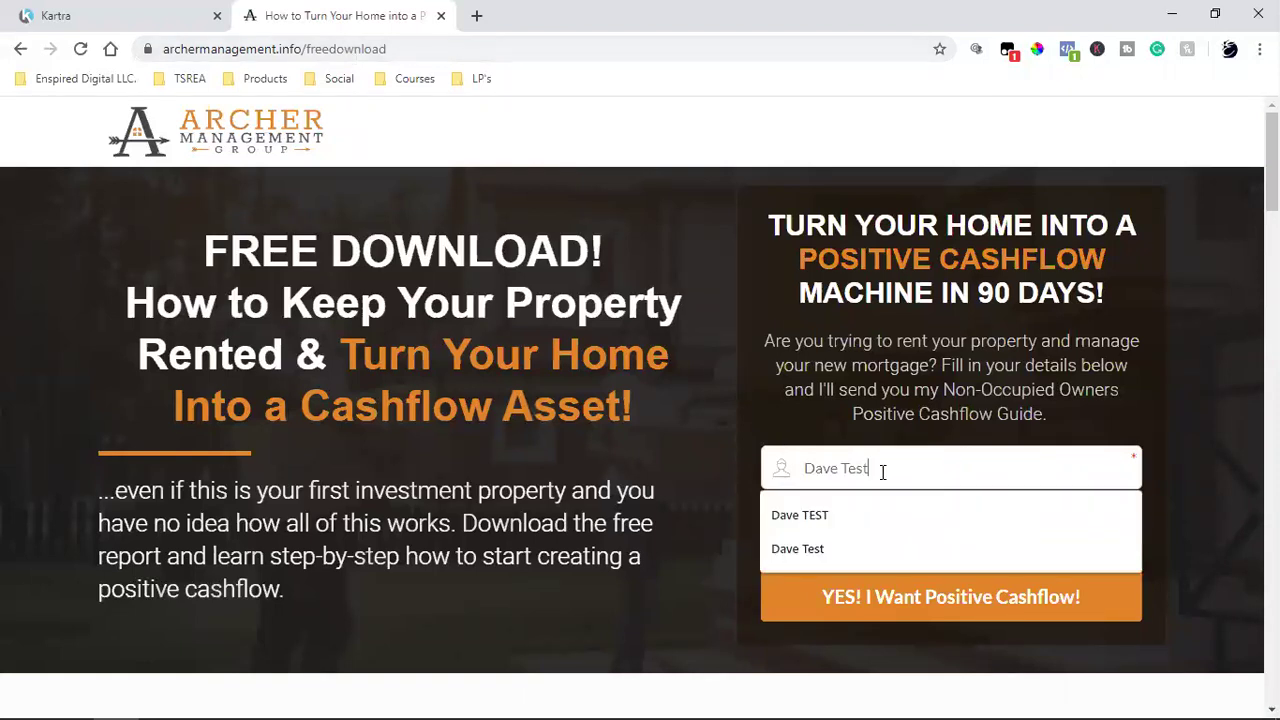
{"action": "left_click", "coordinate": [1160, 352]}
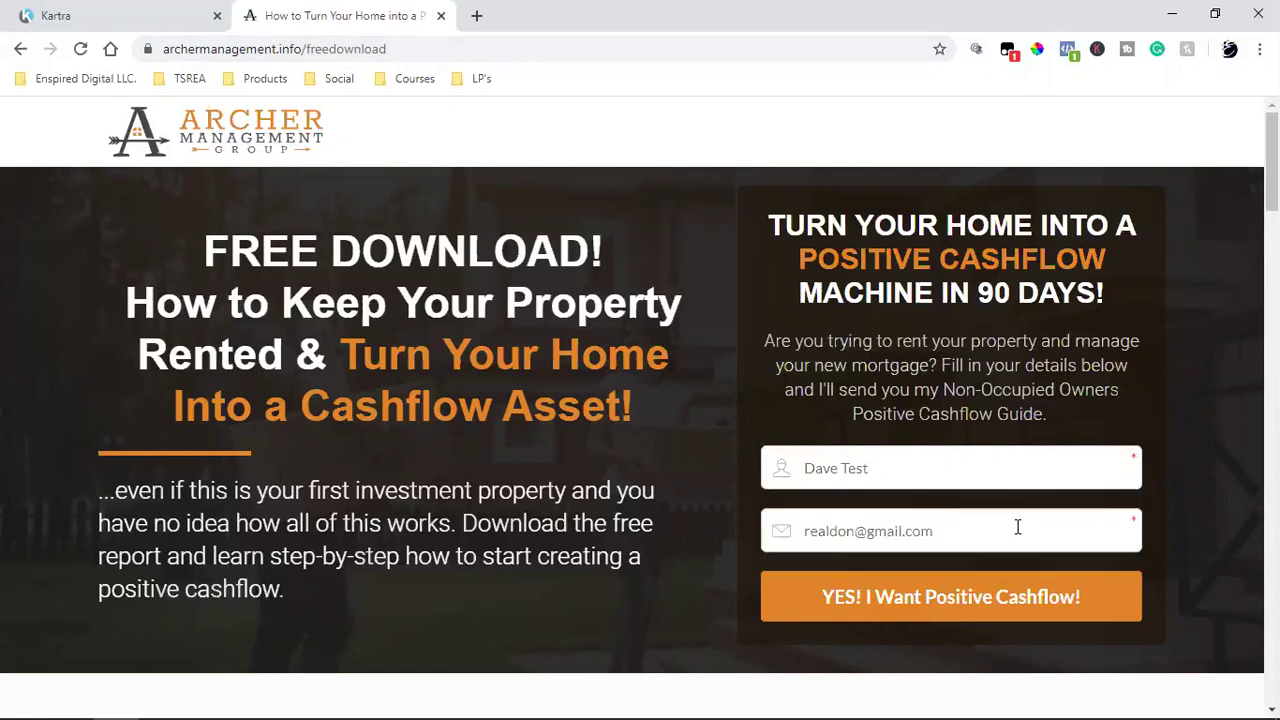
{"action": "left_click", "coordinate": [842, 530]}
{"action": "key", "text": "BackSpace"}
{"action": "key", "text": "BackSpace"}
{"action": "key", "text": "BackSpace"}
{"action": "left_click", "coordinate": [912, 598]}
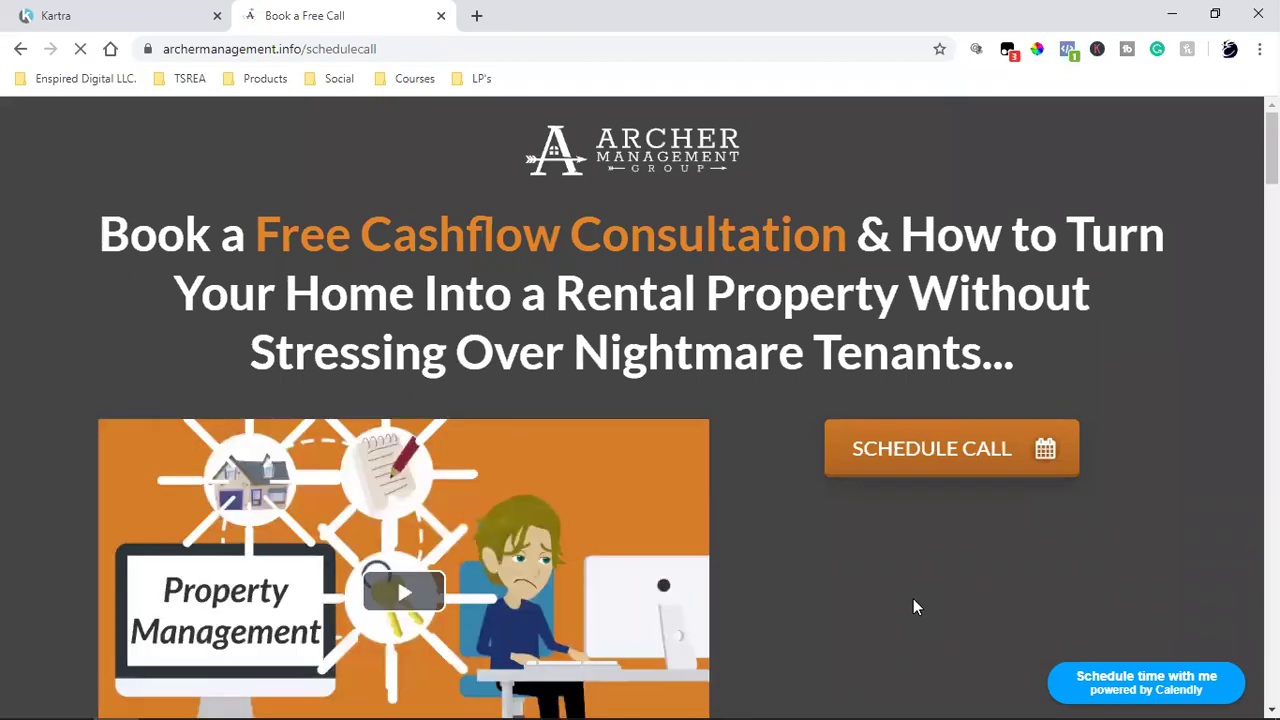
- Look over the Book a Free Call page and open its Schedule Call calendar for the Free Consultation Call
{"action": "left_click", "coordinate": [930, 458]}
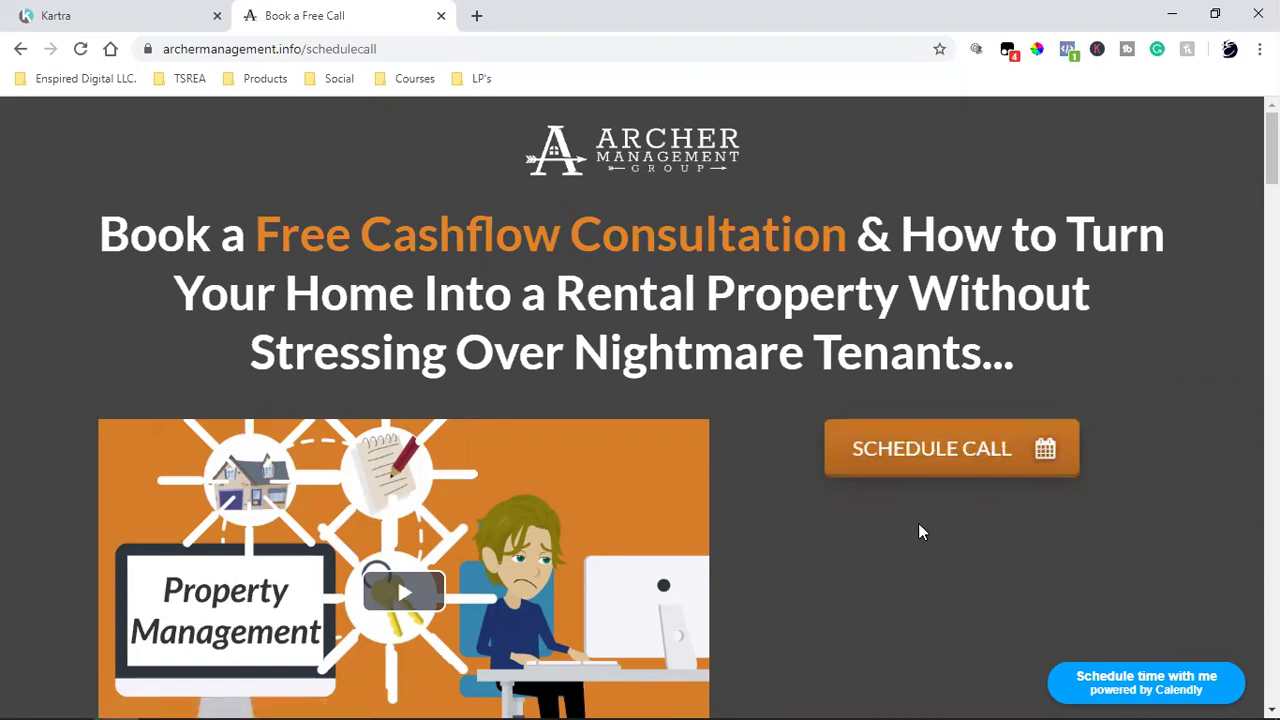
{"action": "scroll", "coordinate": [918, 523], "scroll_direction": "down", "scroll_amount": 2}
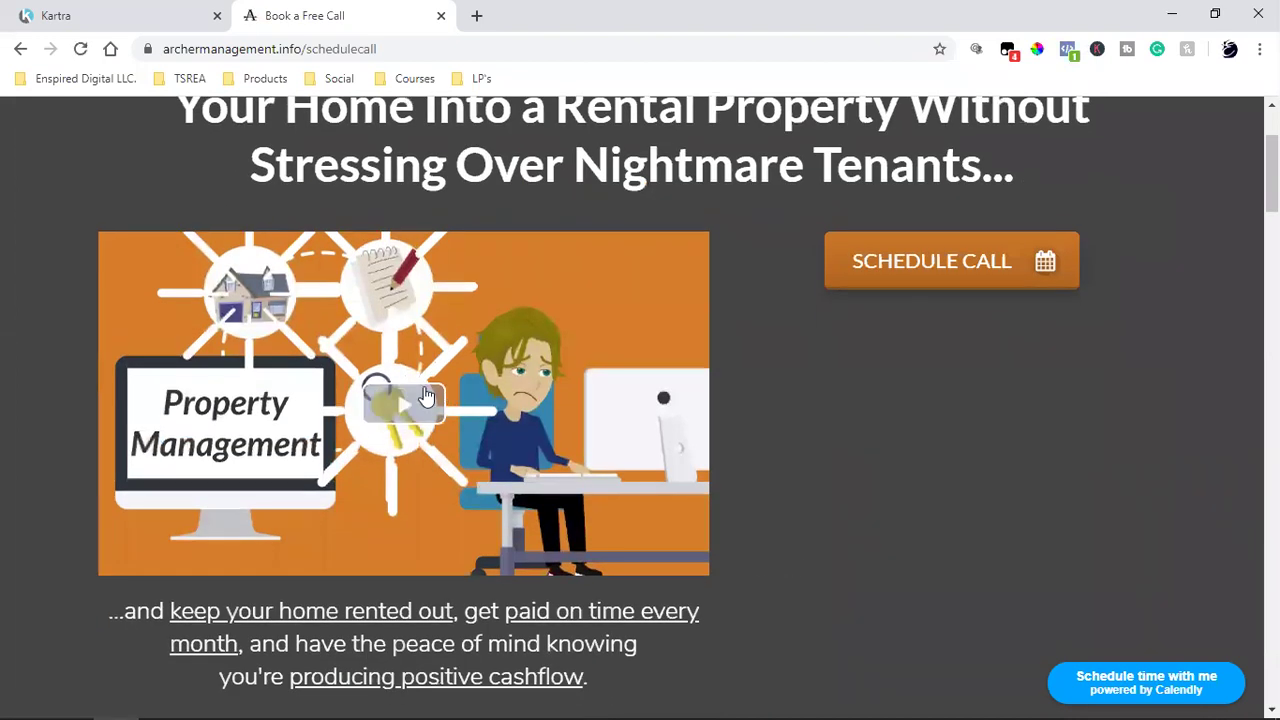
{"action": "scroll", "coordinate": [877, 470], "scroll_direction": "up", "scroll_amount": 2}
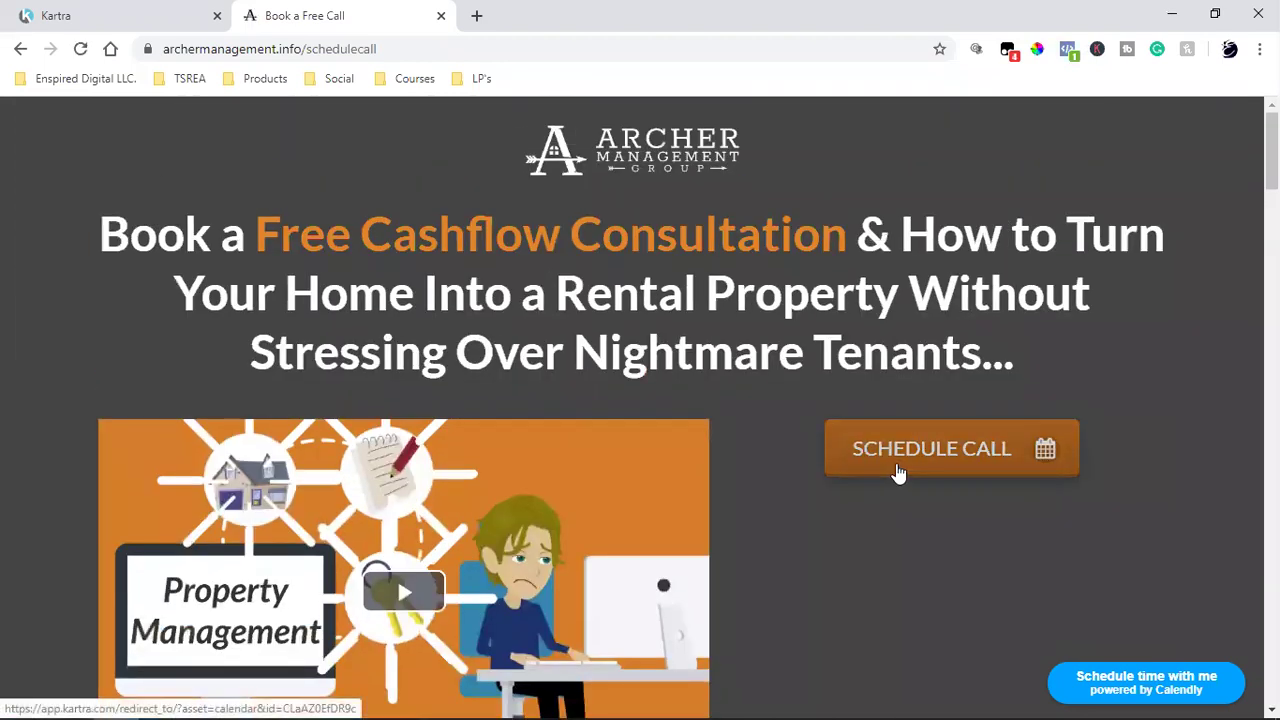
{"action": "left_click", "coordinate": [898, 472]}
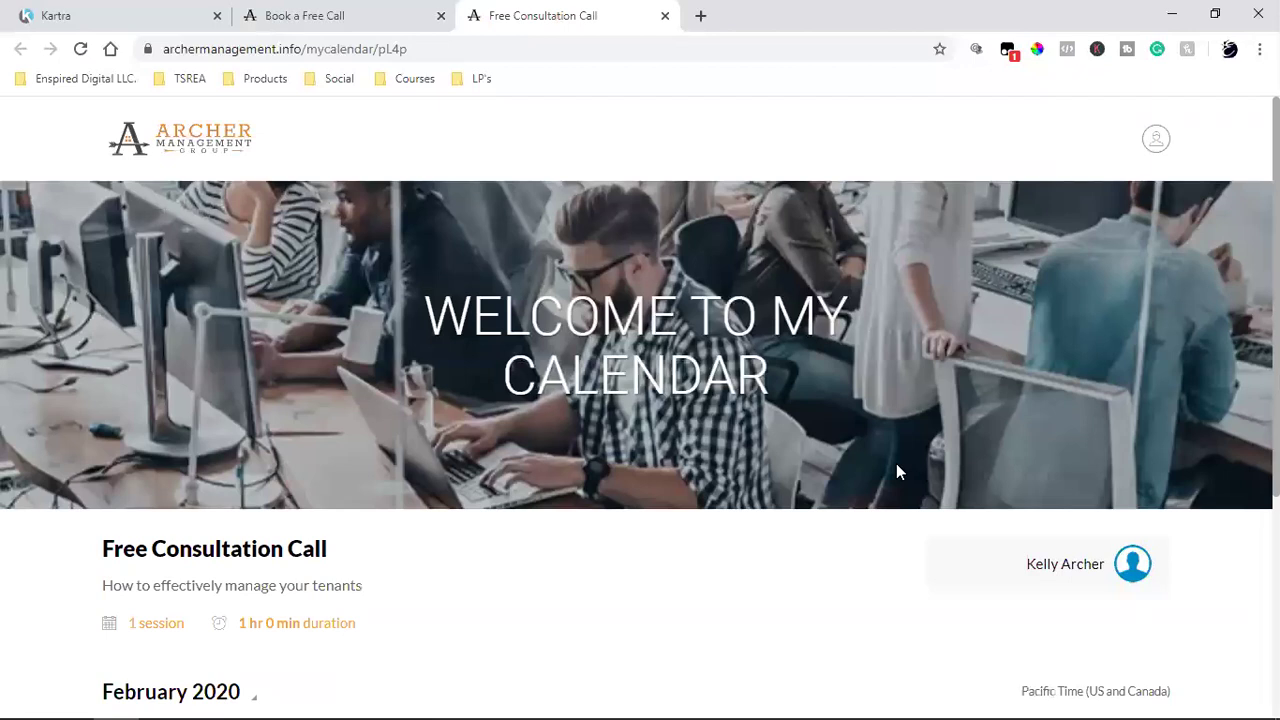
- Choose the Thursday, 20 February 2020, 09:00 am slot in the Free Consultation Call calendar
{"action": "scroll", "coordinate": [897, 472], "scroll_direction": "down", "scroll_amount": 4}
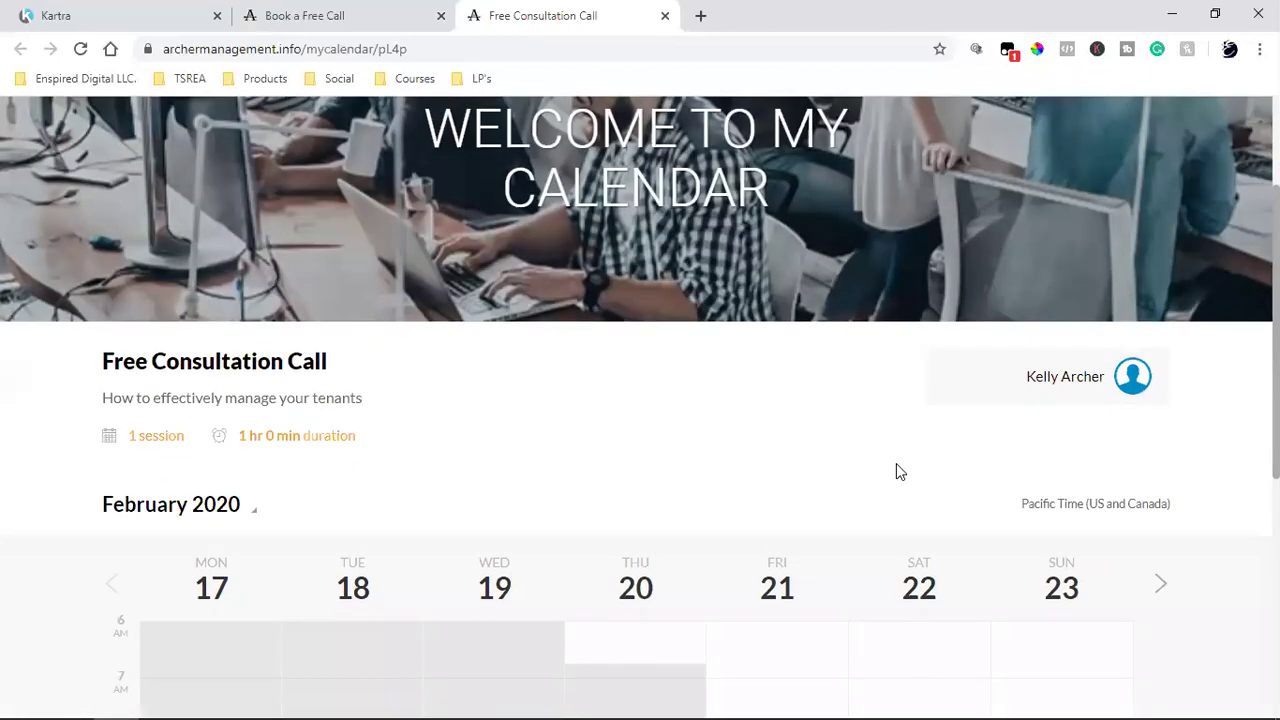
{"action": "left_click", "coordinate": [661, 622]}
{"action": "left_click", "coordinate": [934, 636]}
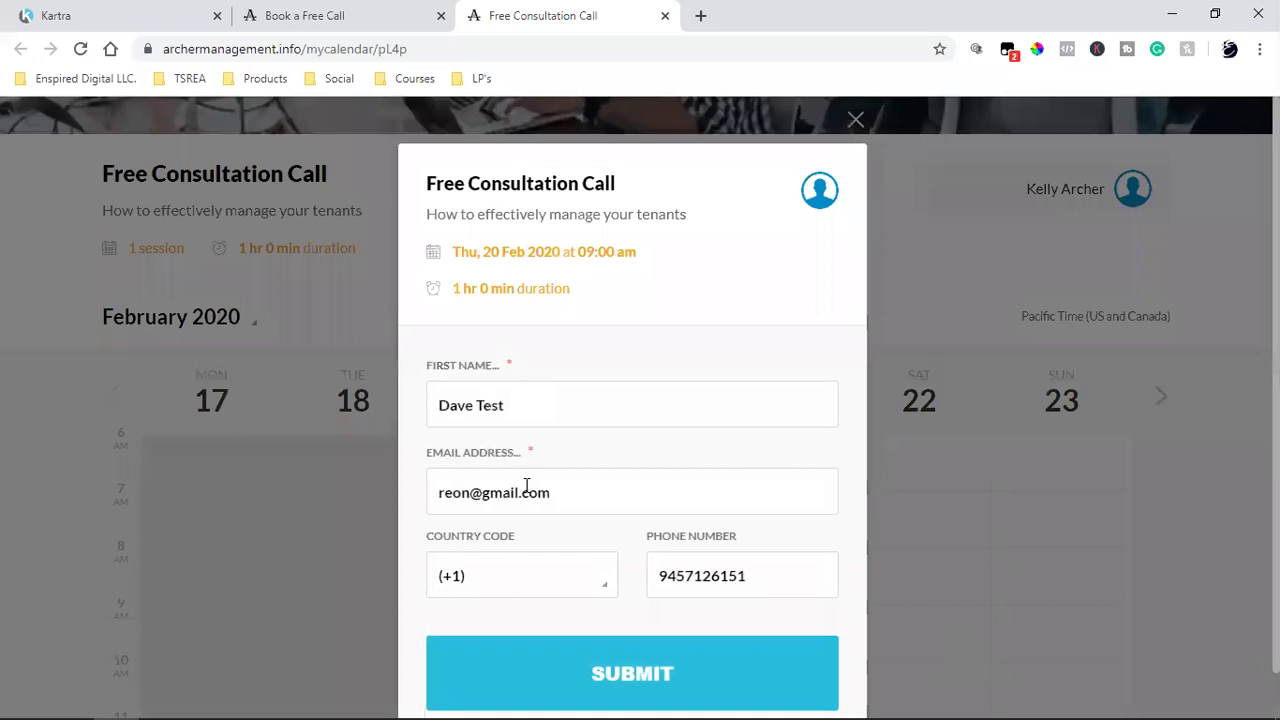
- Change the test e-mail address and phone number in the Free Consultation Call booking form and submit it
{"action": "left_click", "coordinate": [464, 494]}
{"action": "key", "text": "BackSpace"}
{"action": "left_click", "coordinate": [757, 583]}
{"action": "key", "text": "BackSpace"}
{"action": "type", "text": "5"}
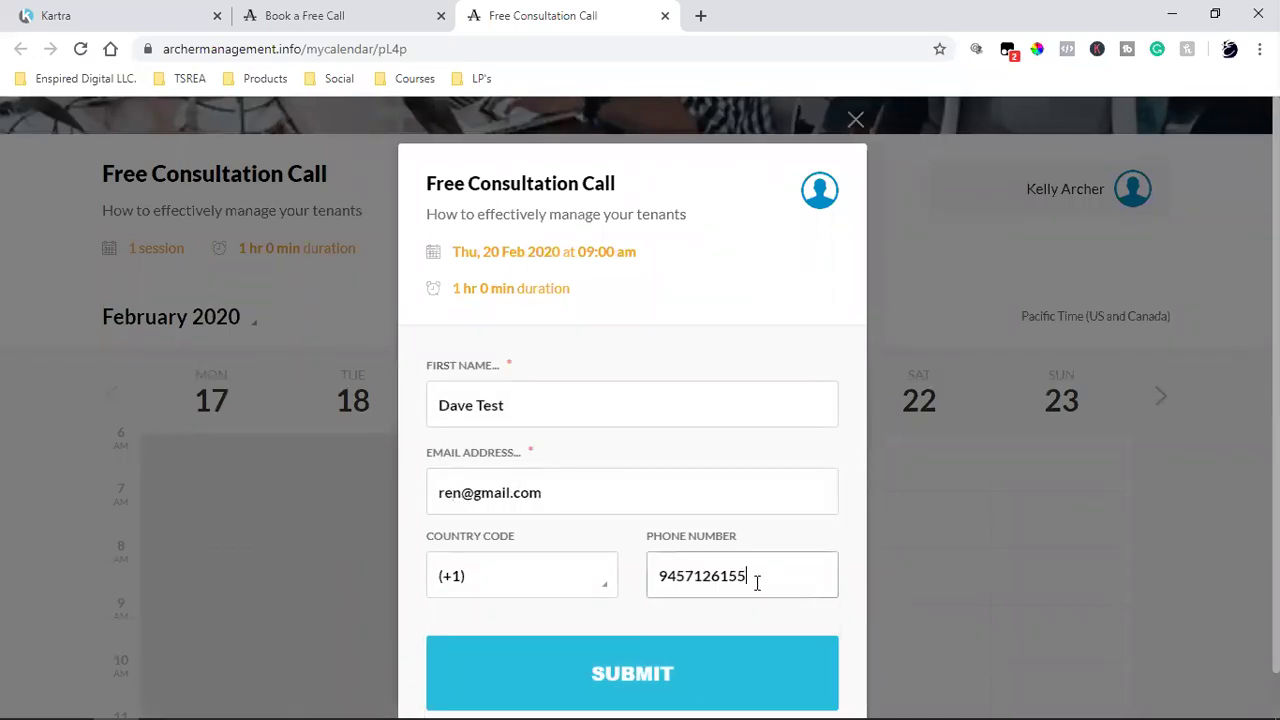
{"action": "scroll", "coordinate": [757, 583], "scroll_direction": "down", "scroll_amount": 1}
{"action": "left_click", "coordinate": [586, 624]}
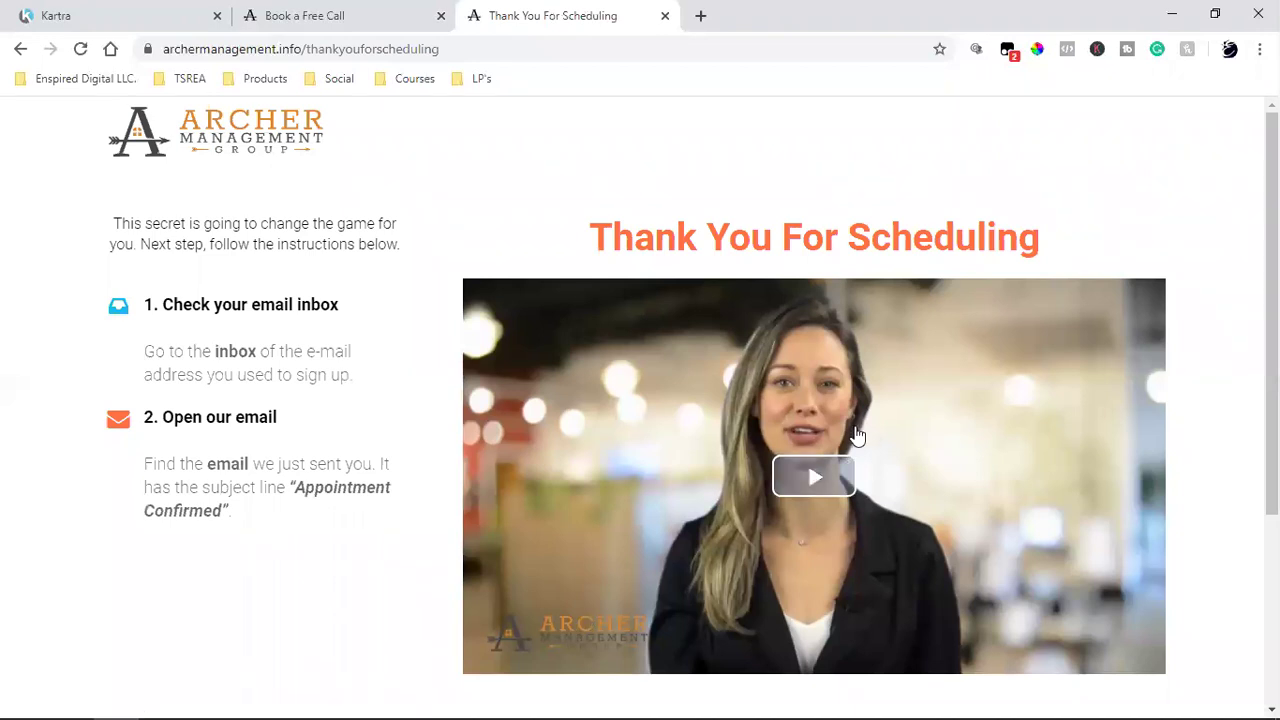
- Look over the Thank You For Scheduling page and check it for pixels with Facebook Pixel Helper
{"action": "scroll", "coordinate": [857, 436], "scroll_direction": "down", "scroll_amount": 3}
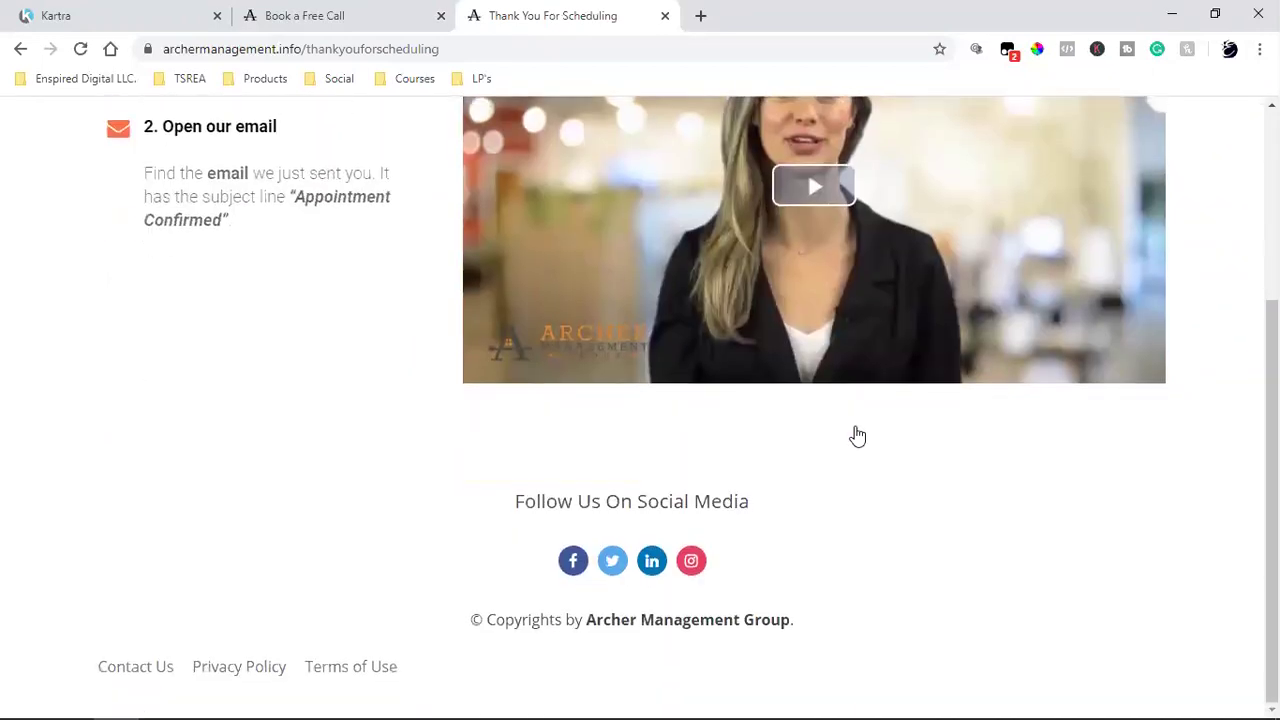
{"action": "scroll", "coordinate": [857, 436], "scroll_direction": "up", "scroll_amount": 3}
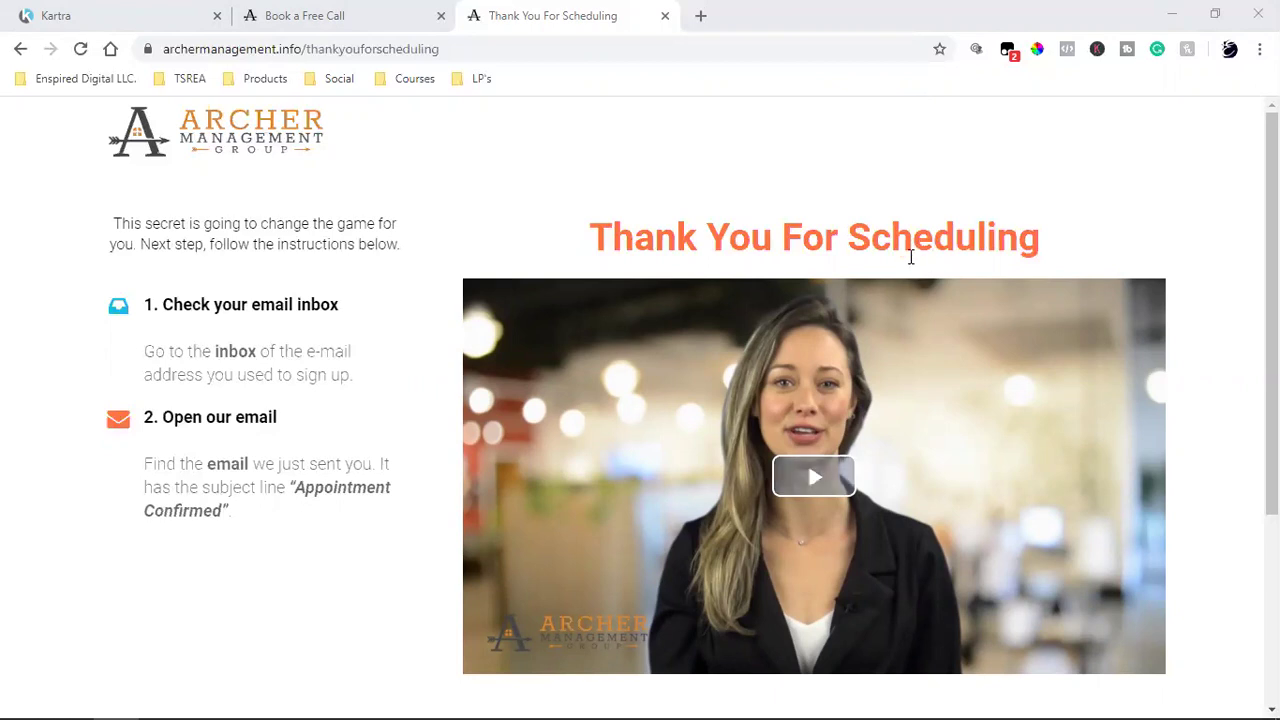
{"action": "left_click", "coordinate": [1066, 50]}
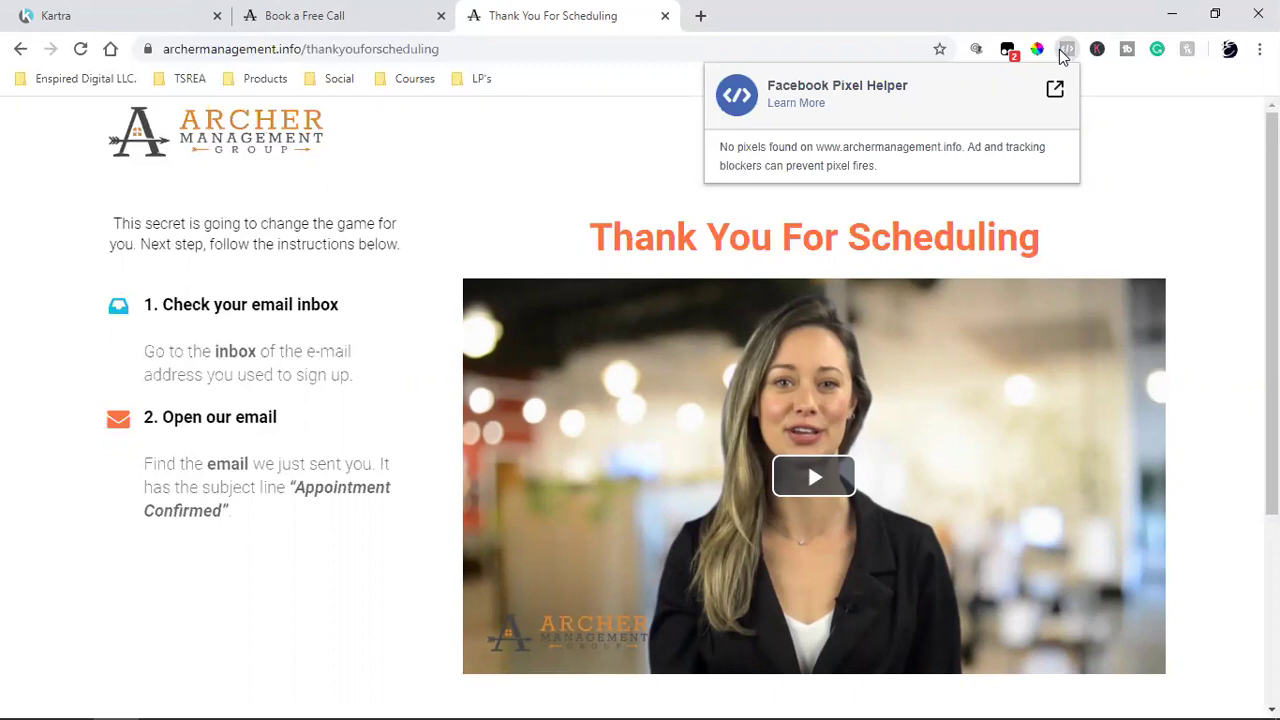
{"action": "left_click", "coordinate": [636, 343]}
- Revisit the Book a Free Call page, then review the Appointment Confirmed e-mail instructions on the Thank You For Scheduling page
{"action": "key", "text": "ctrl+shift+Tab"}
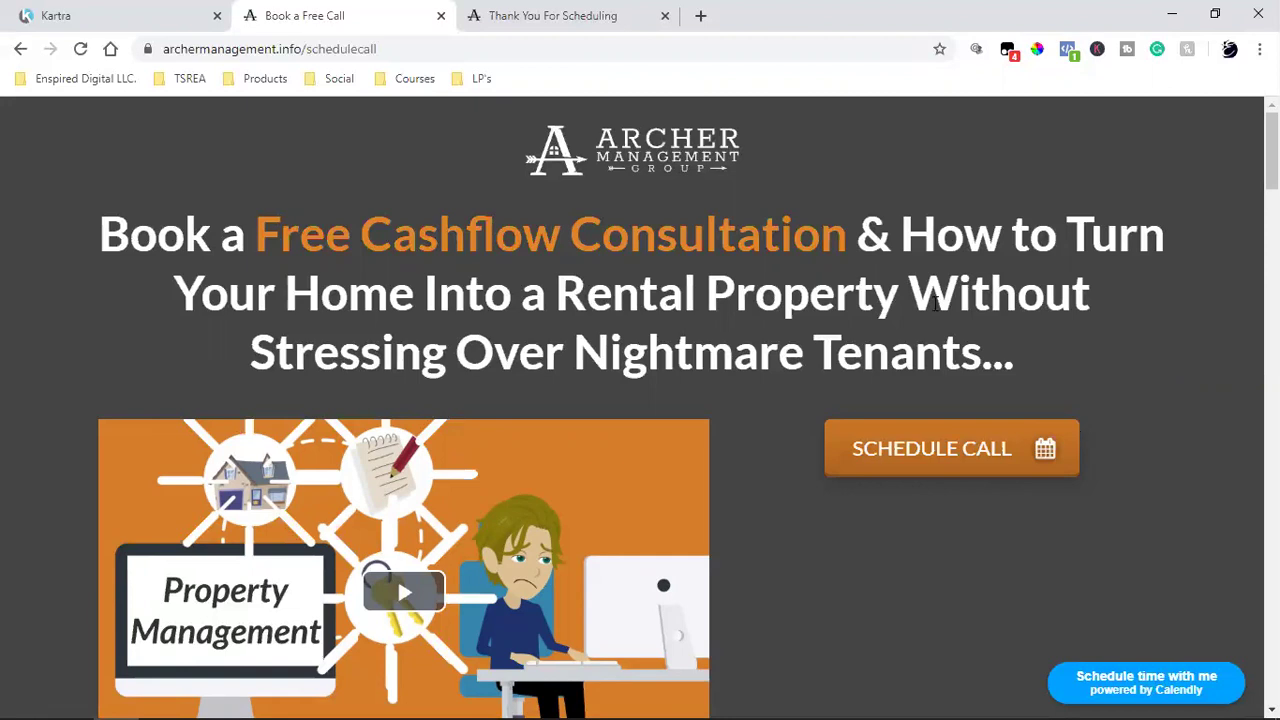
{"action": "left_click", "coordinate": [482, 8]}
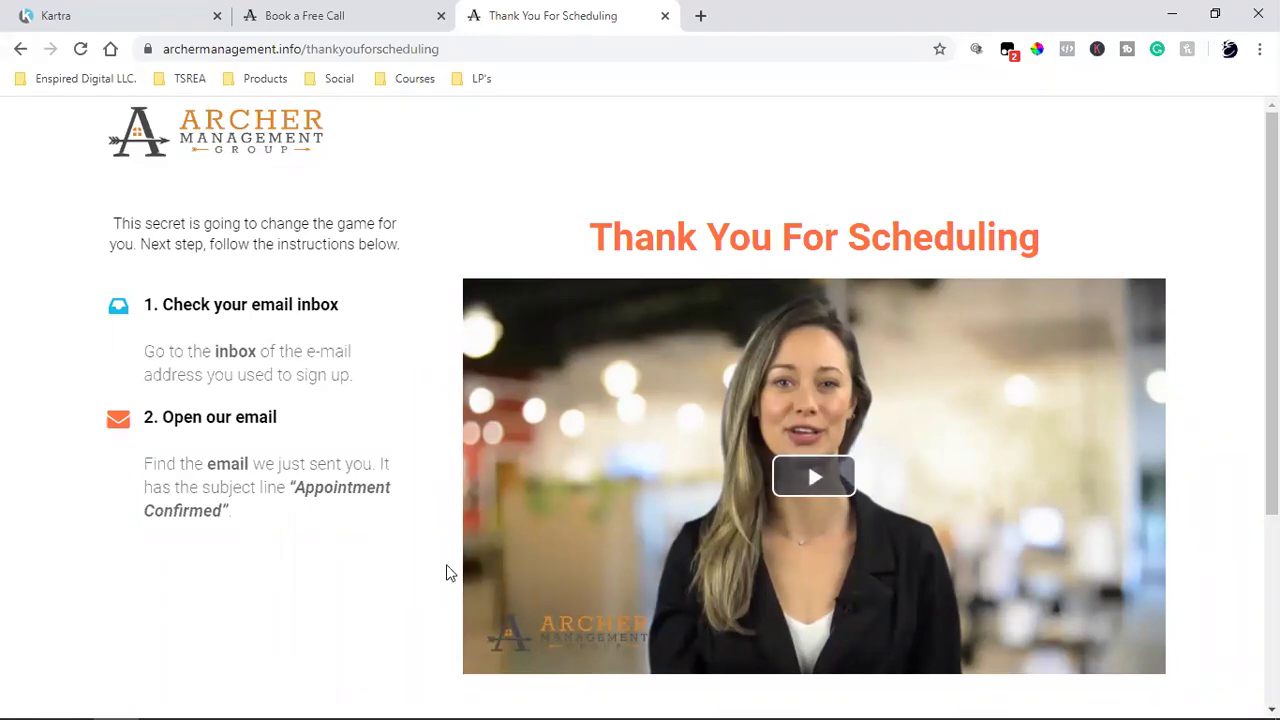
{"action": "triple_click", "coordinate": [323, 497]}
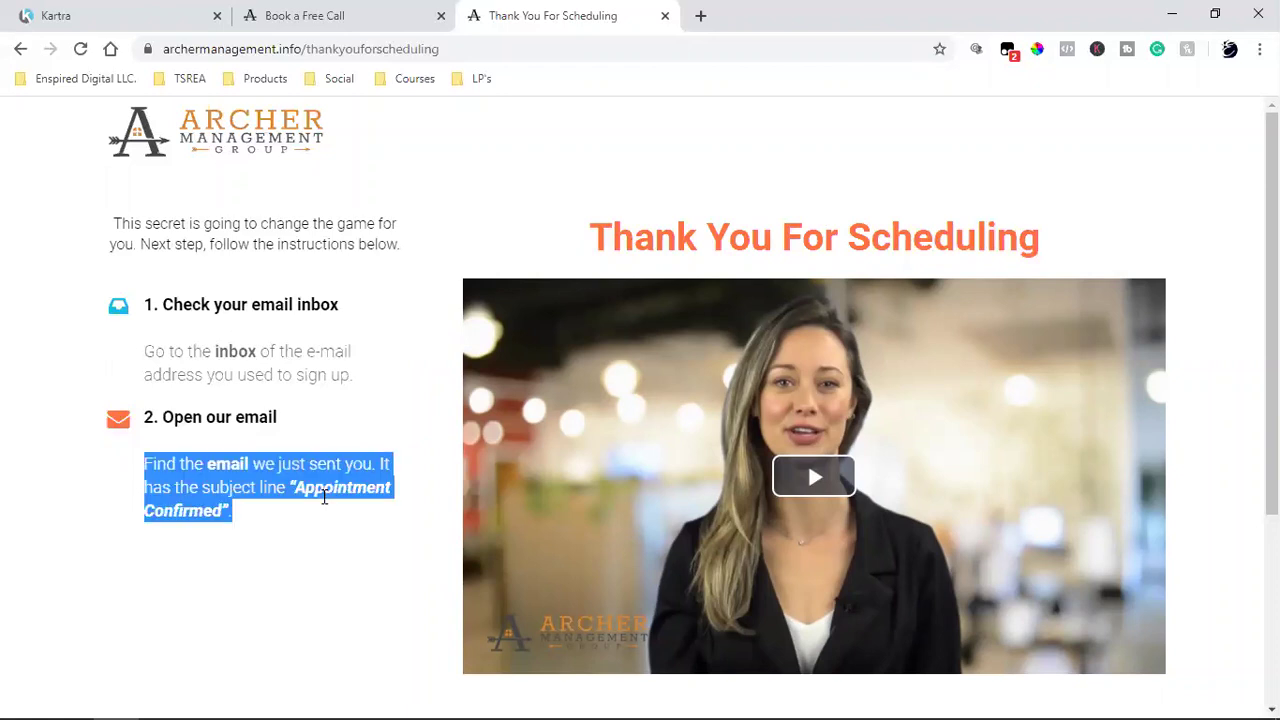
{"action": "left_click", "coordinate": [321, 496]}
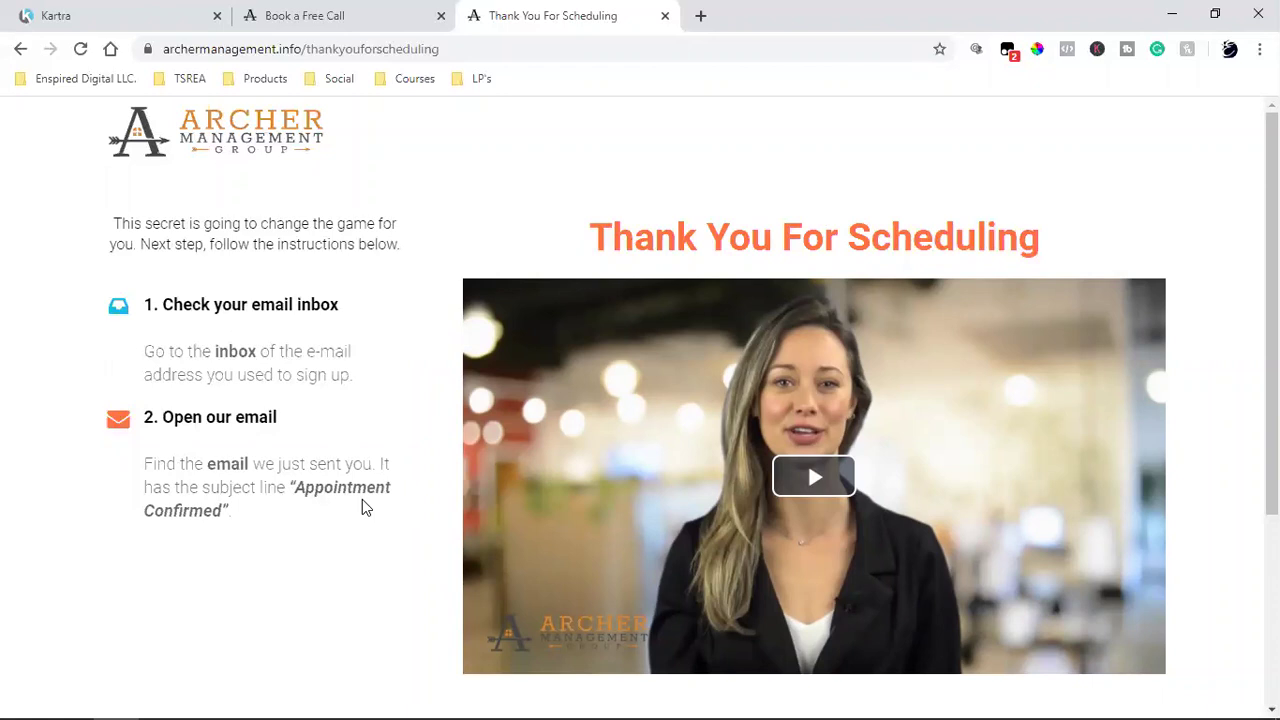
{"action": "scroll", "coordinate": [362, 505], "scroll_direction": "down", "scroll_amount": 3}
{"action": "scroll", "coordinate": [362, 505], "scroll_direction": "up", "scroll_amount": 3}
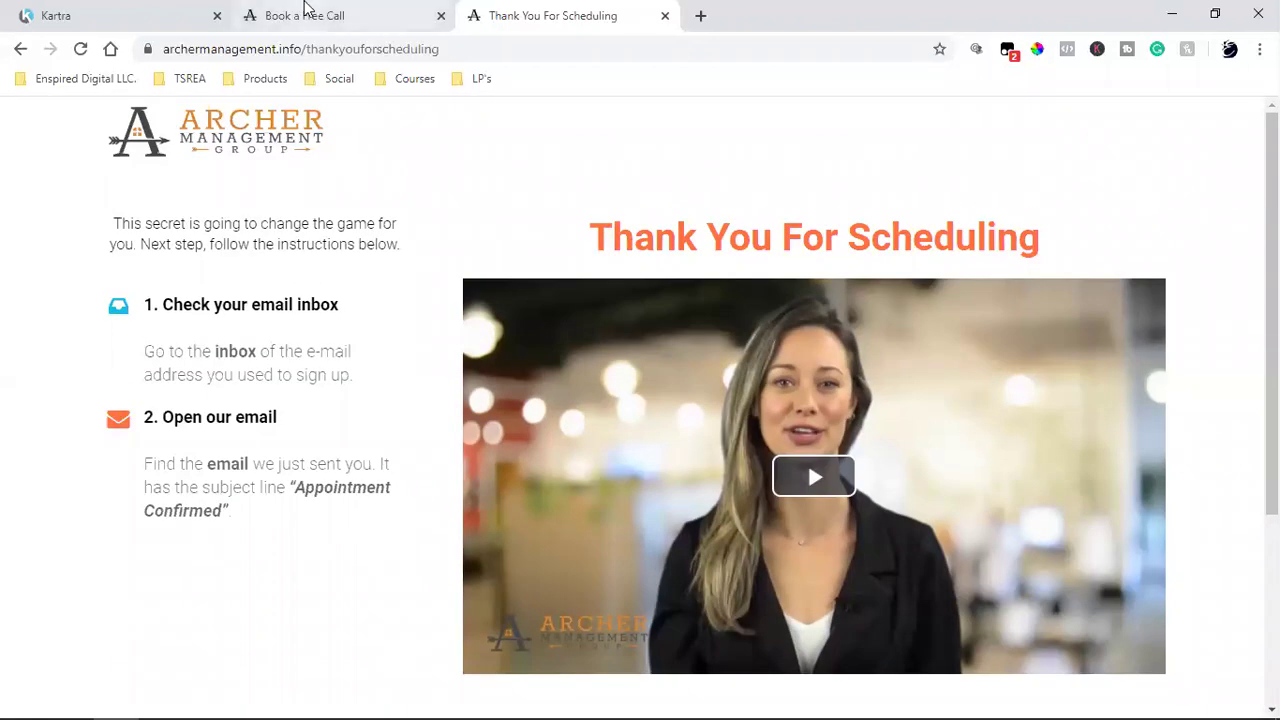
- Briefly reopen the Schedule Call calendar, close it and the Thank You For Scheduling page, and return to the Kartra Sequences list
{"action": "left_click", "coordinate": [305, 12]}
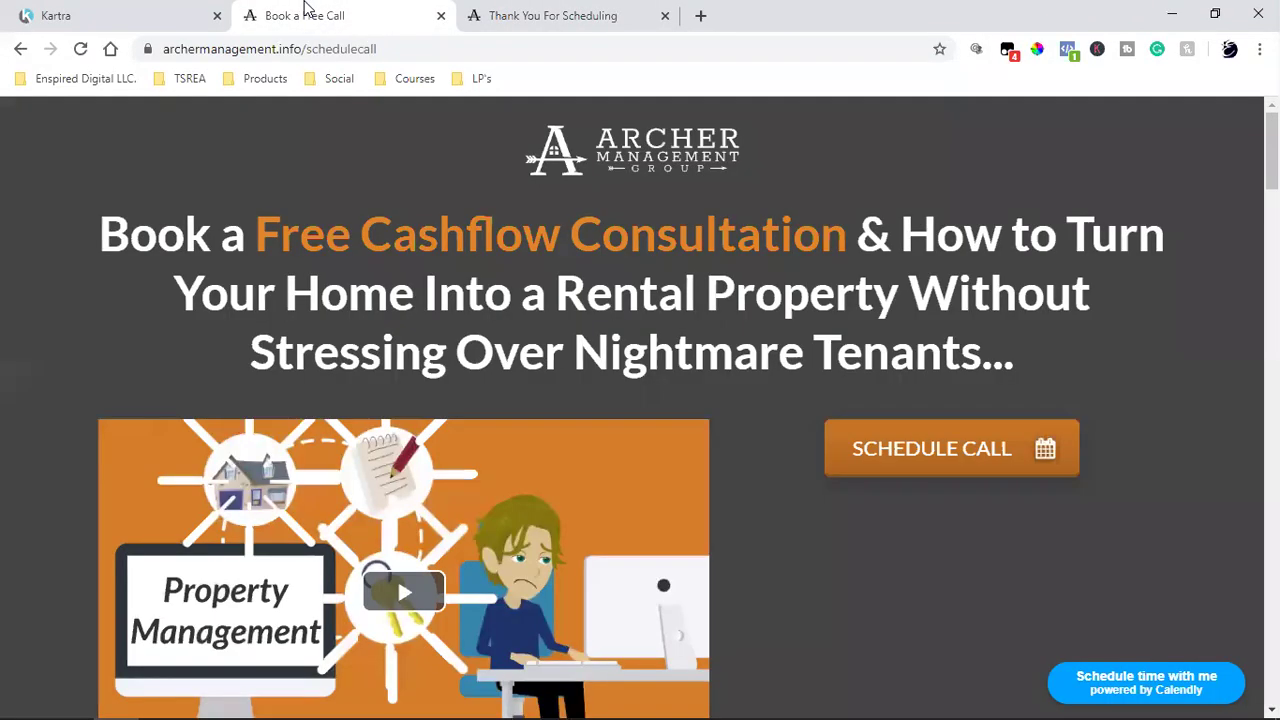
{"action": "left_click", "coordinate": [866, 452]}
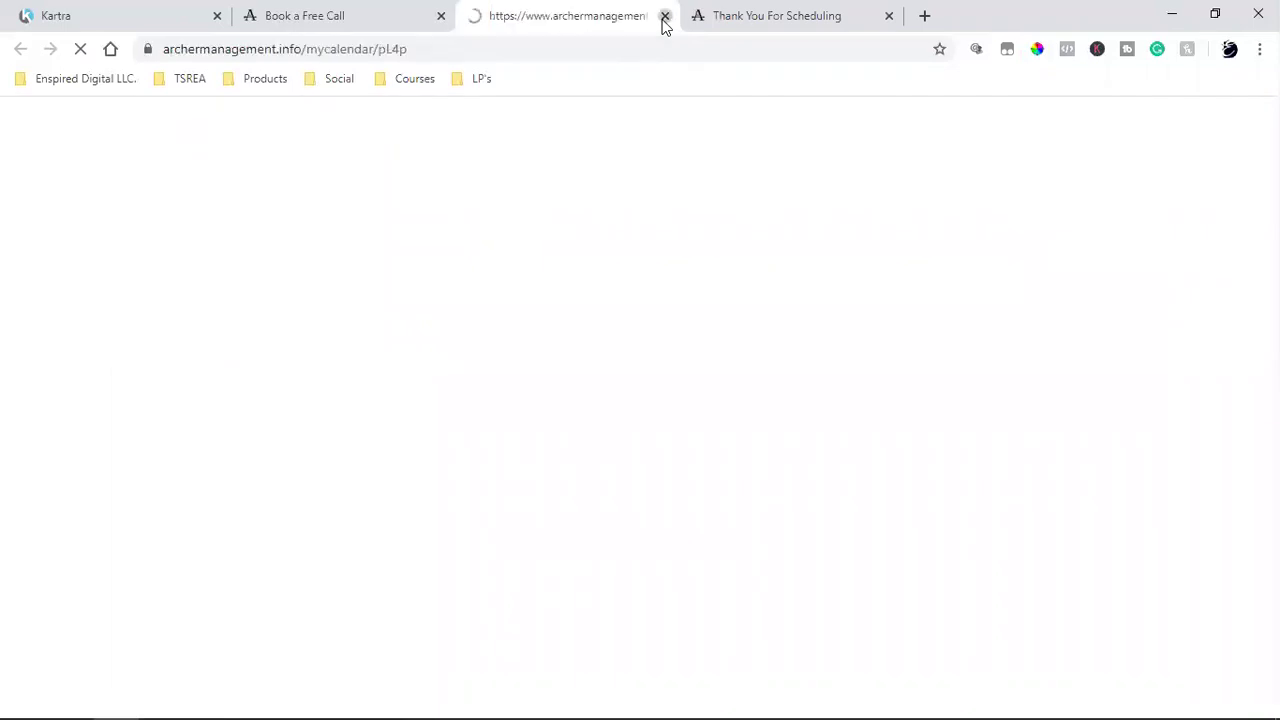
{"action": "left_click", "coordinate": [663, 17]}
{"action": "left_click", "coordinate": [664, 17]}
{"action": "left_click", "coordinate": [150, 14]}
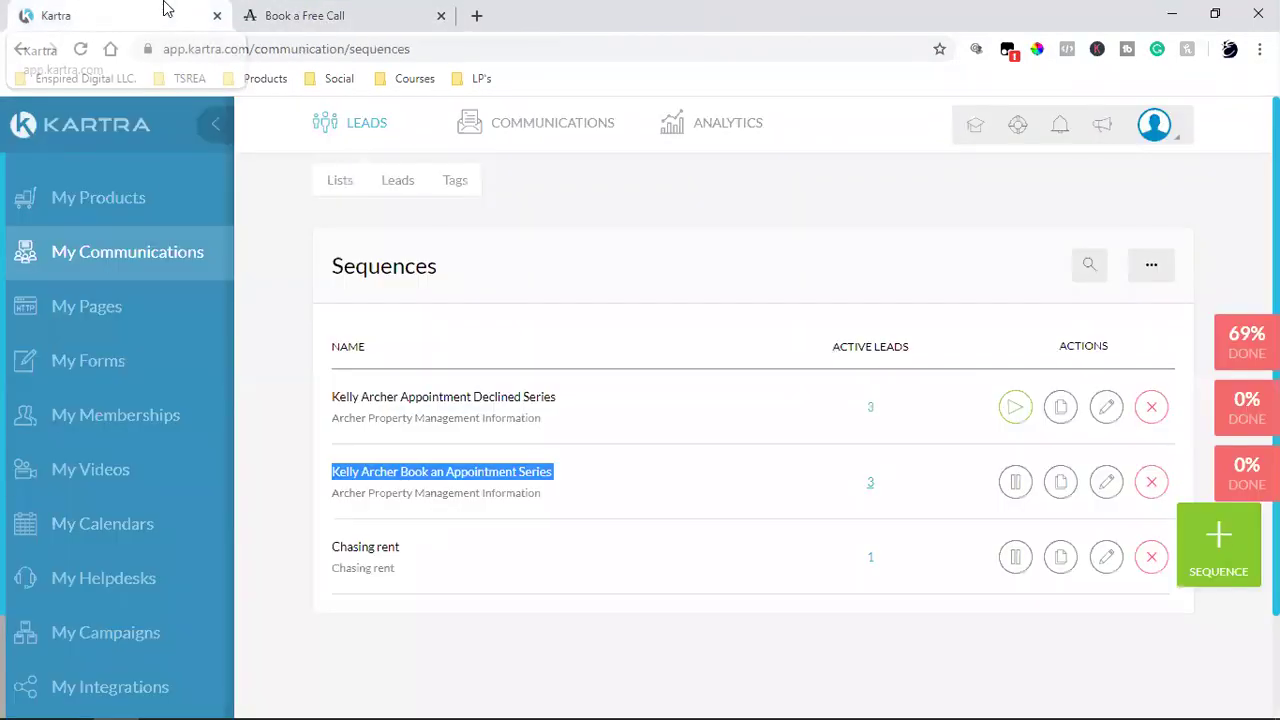
{"action": "left_click", "coordinate": [583, 370]}
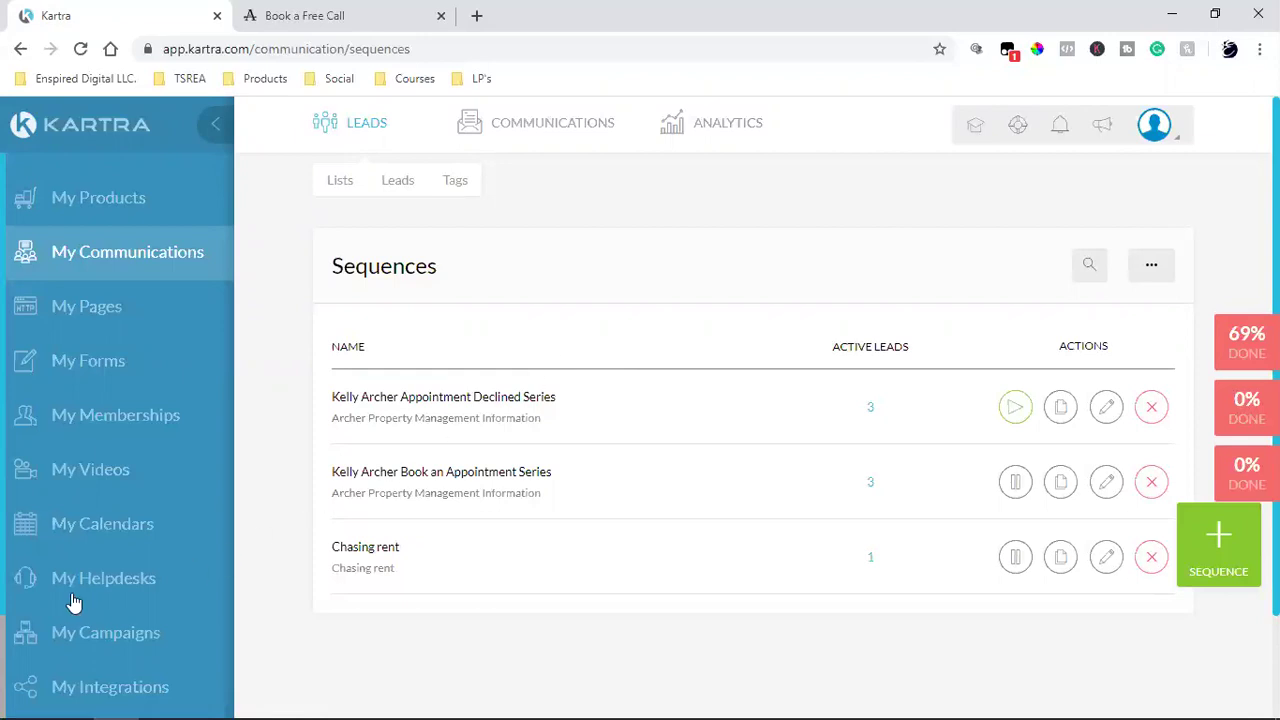
- View the Kartra calendars, then open the video library and browse the Squeeze Page Campaign videos
{"action": "scroll", "coordinate": [71, 605], "scroll_direction": "down", "scroll_amount": 2}
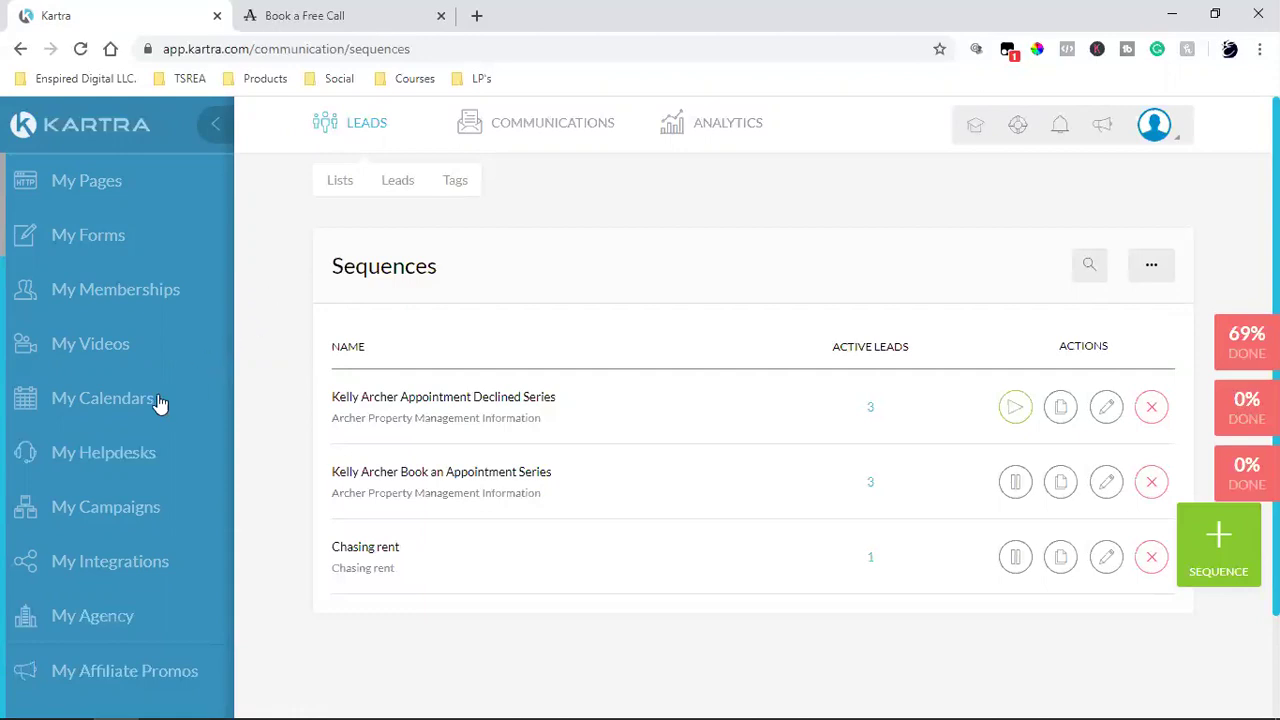
{"action": "left_click", "coordinate": [94, 403]}
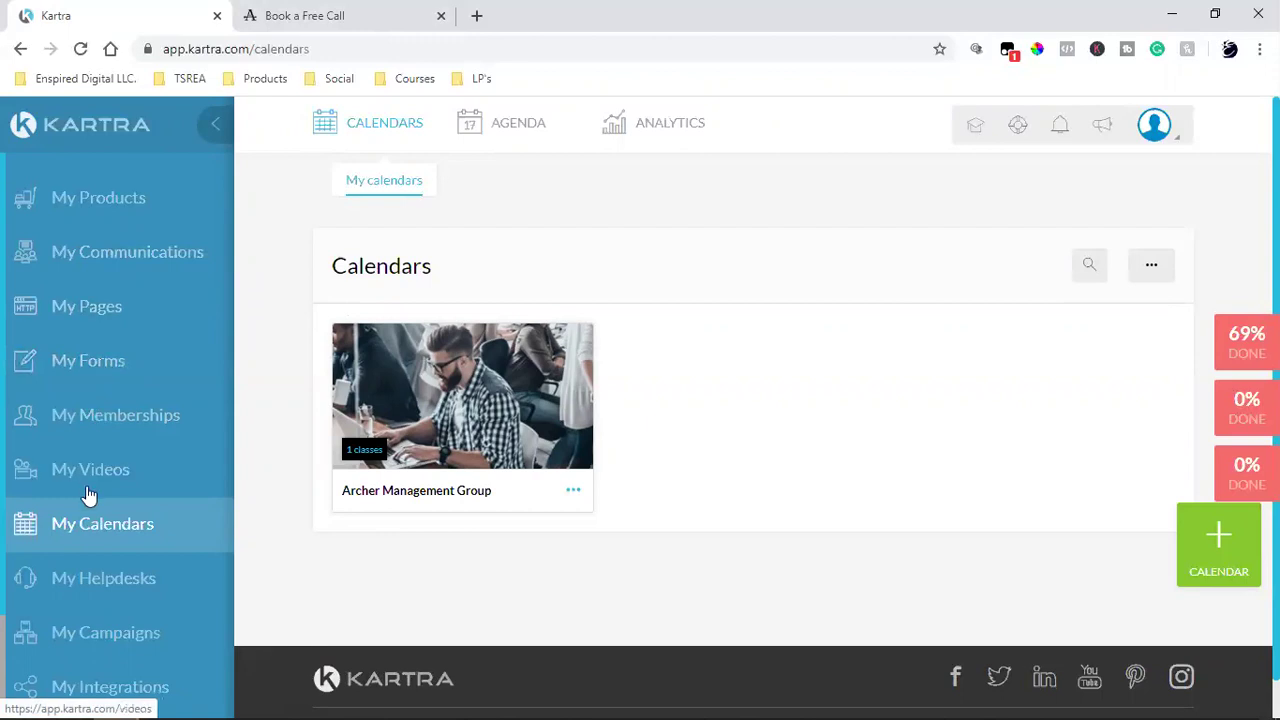
{"action": "scroll", "coordinate": [86, 523], "scroll_direction": "down", "scroll_amount": 2}
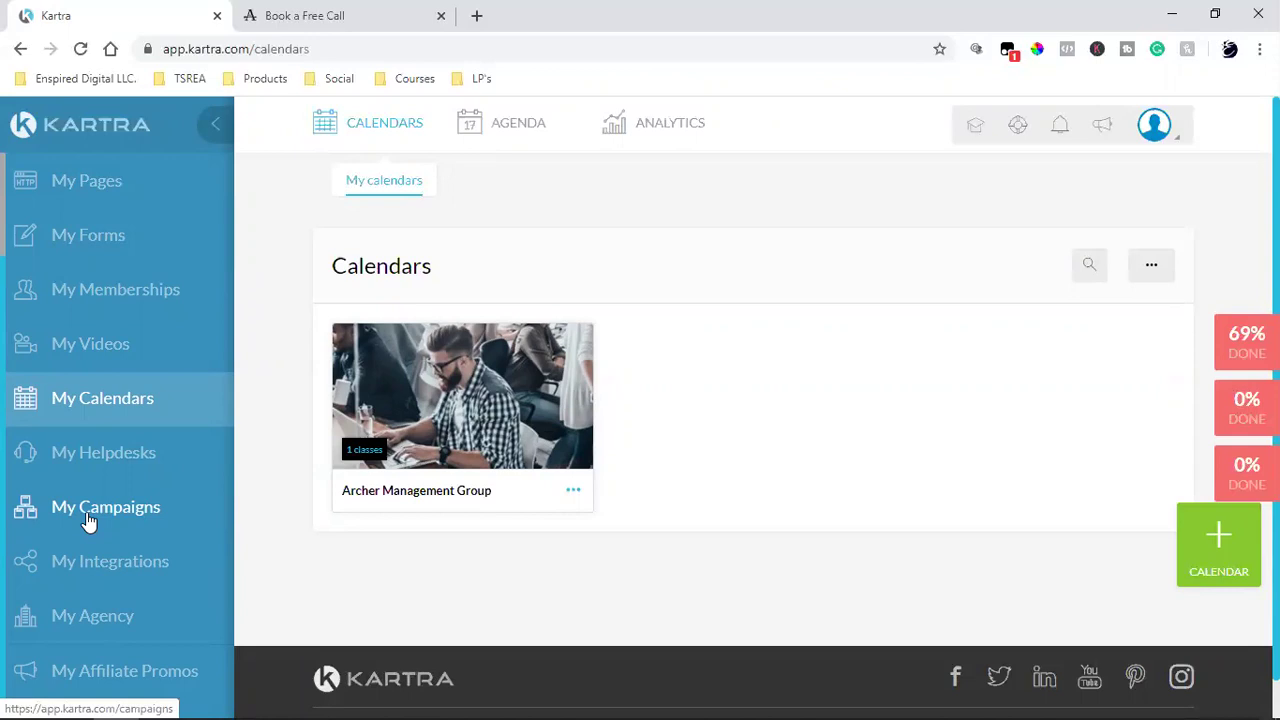
{"action": "left_click", "coordinate": [149, 354]}
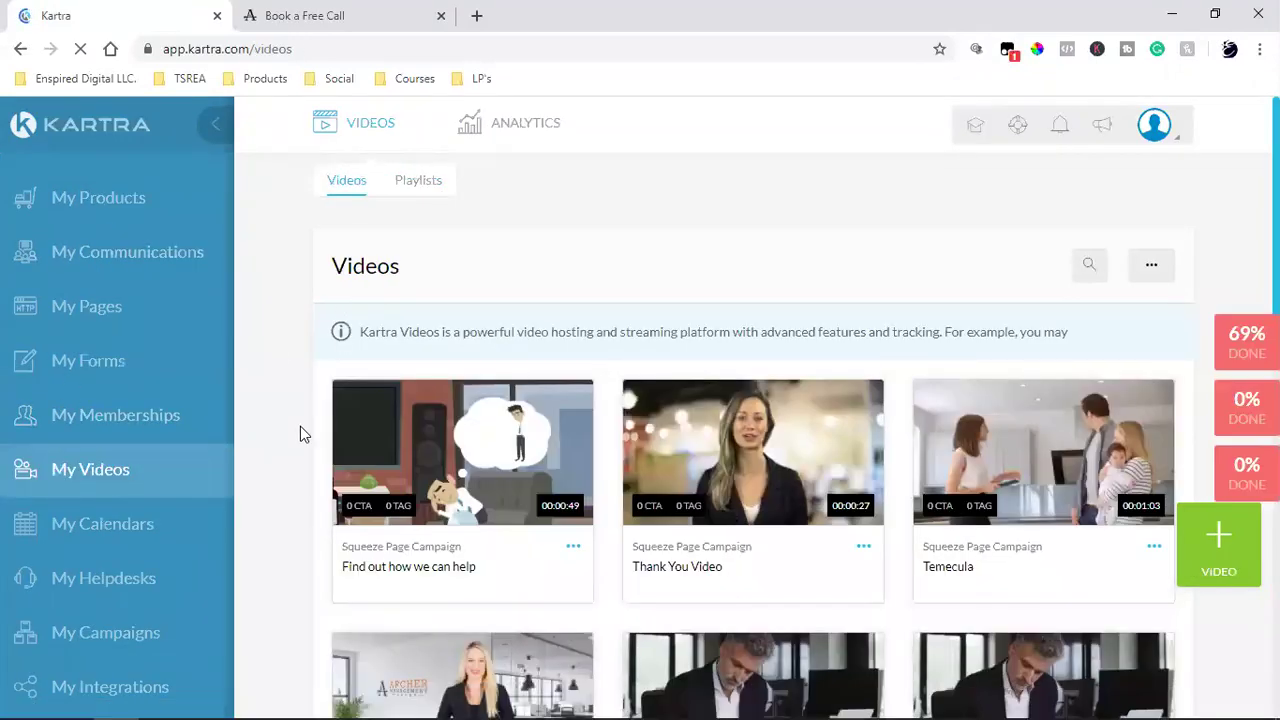
{"action": "scroll", "coordinate": [551, 467], "scroll_direction": "down", "scroll_amount": 2}
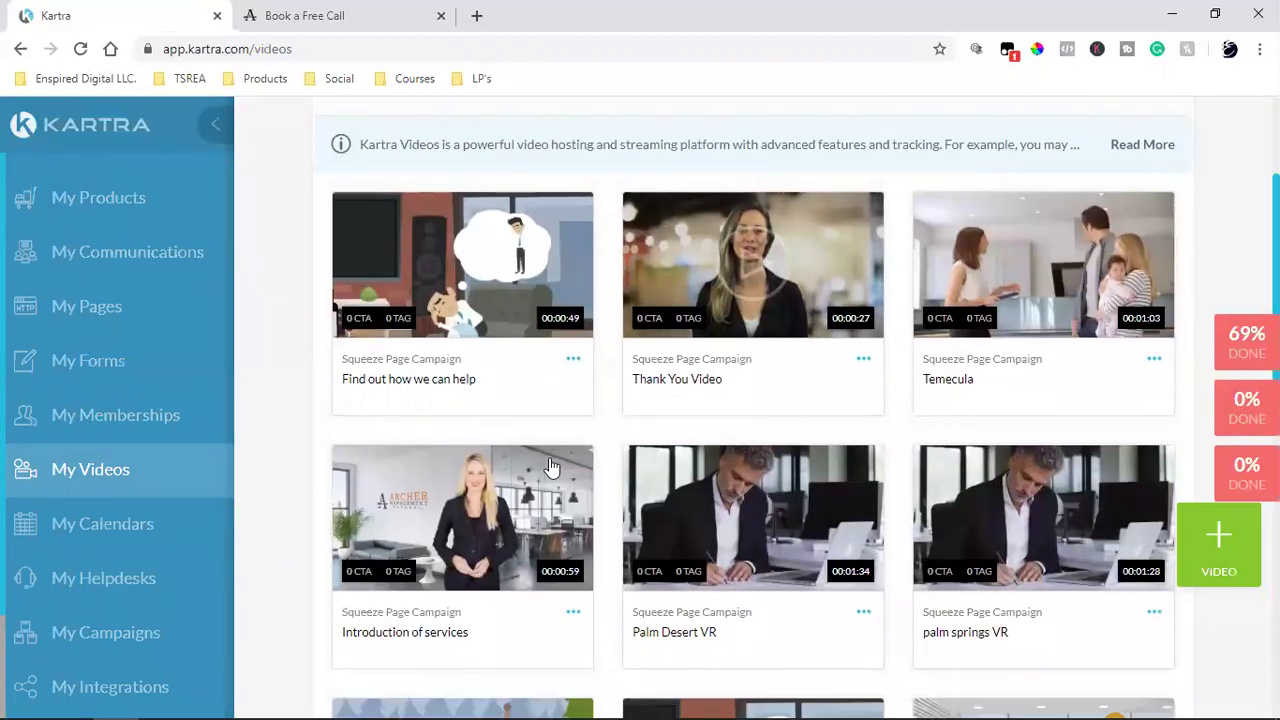
{"action": "scroll", "coordinate": [531, 449], "scroll_direction": "down", "scroll_amount": 2}
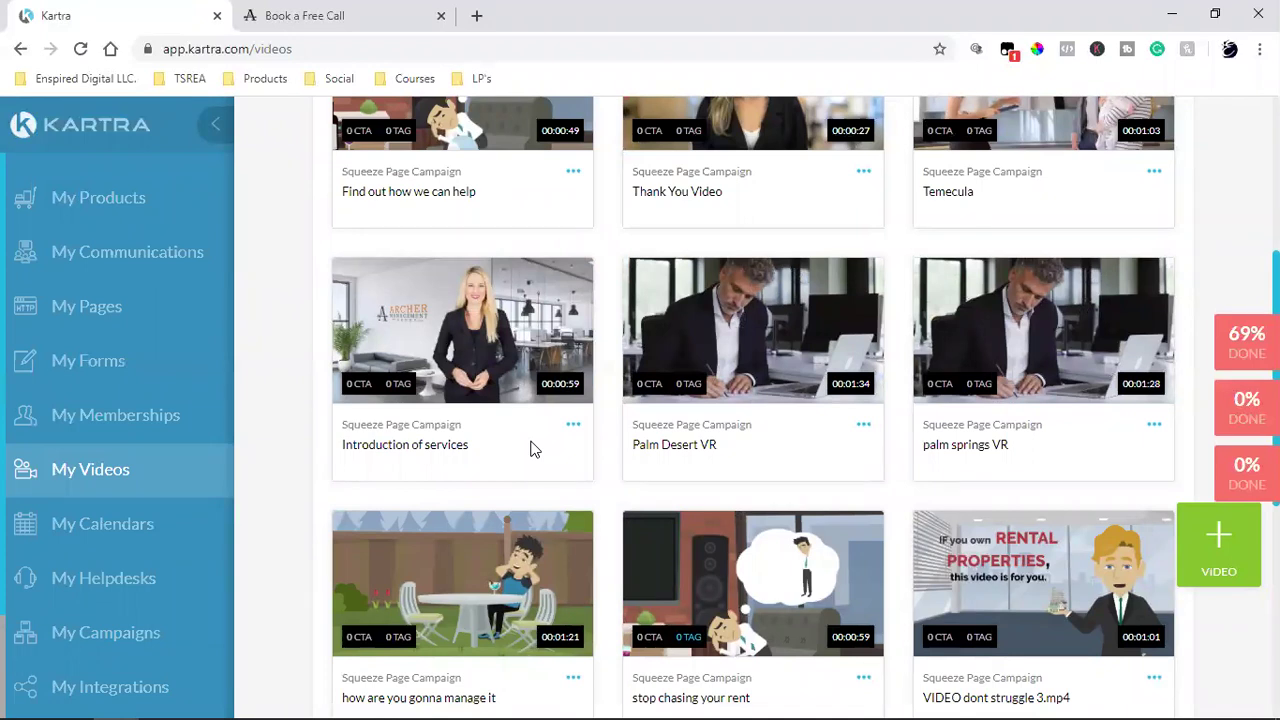
{"action": "scroll", "coordinate": [545, 400], "scroll_direction": "up", "scroll_amount": 2}
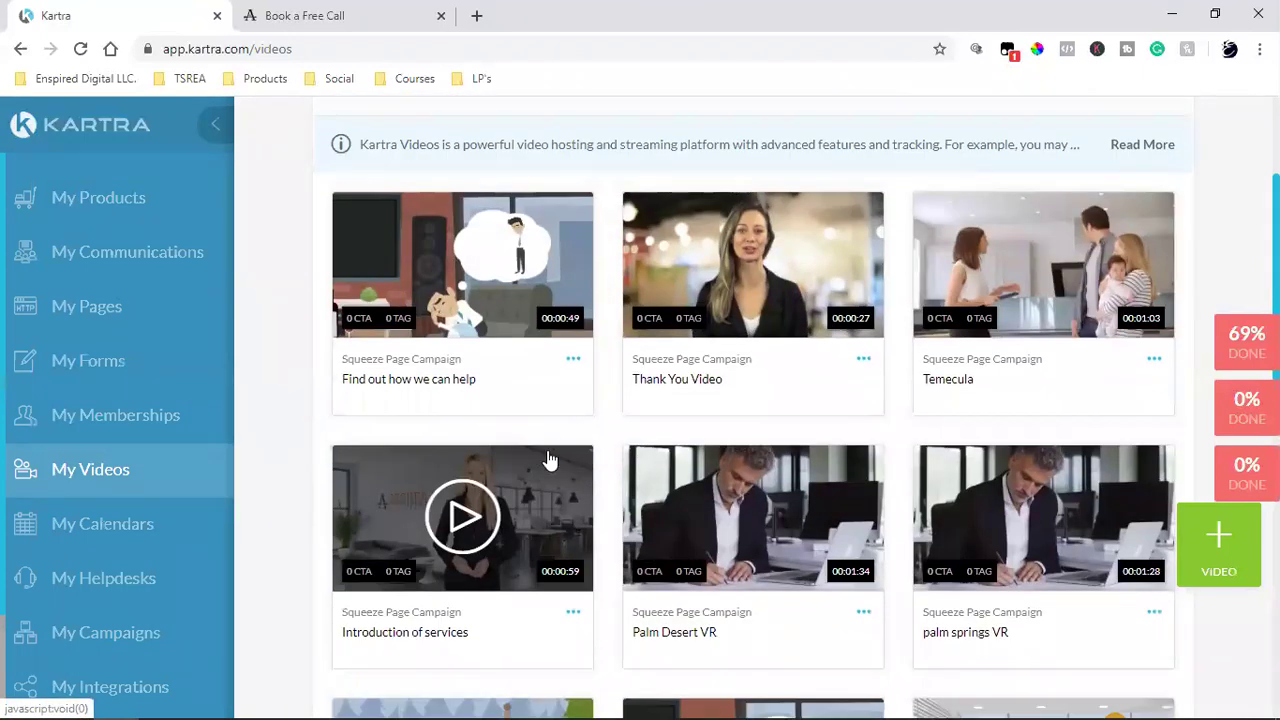
{"action": "scroll", "coordinate": [548, 459], "scroll_direction": "down", "scroll_amount": 4}
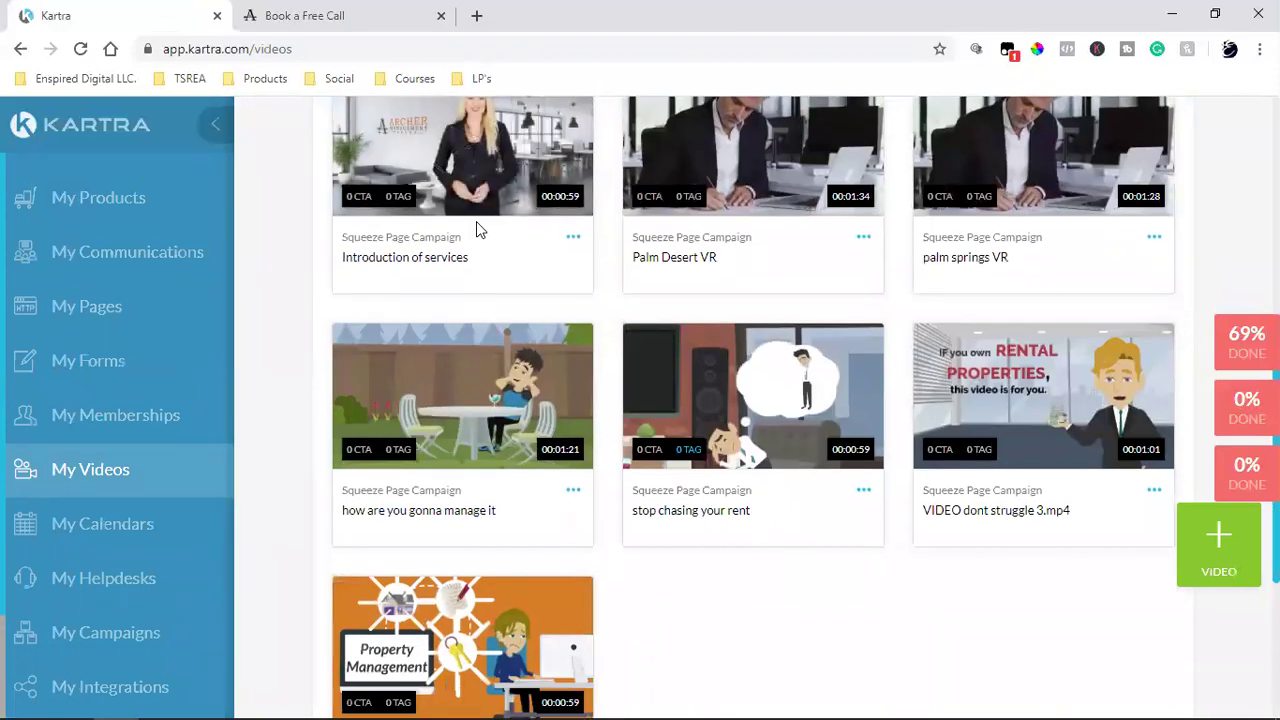
- Preview the "how are you gonna manage it" video with the volume raised, pausing it along the way, and close the player
{"action": "left_click", "coordinate": [474, 397]}
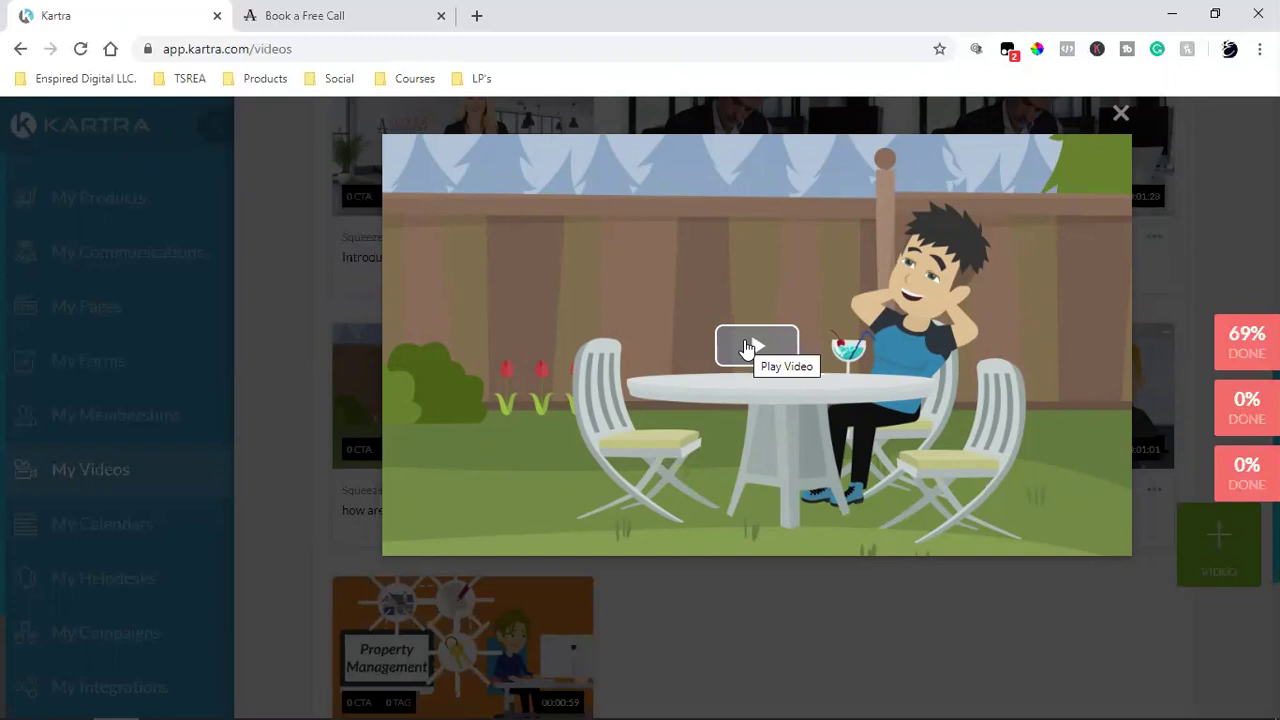
{"action": "left_click", "coordinate": [747, 346]}
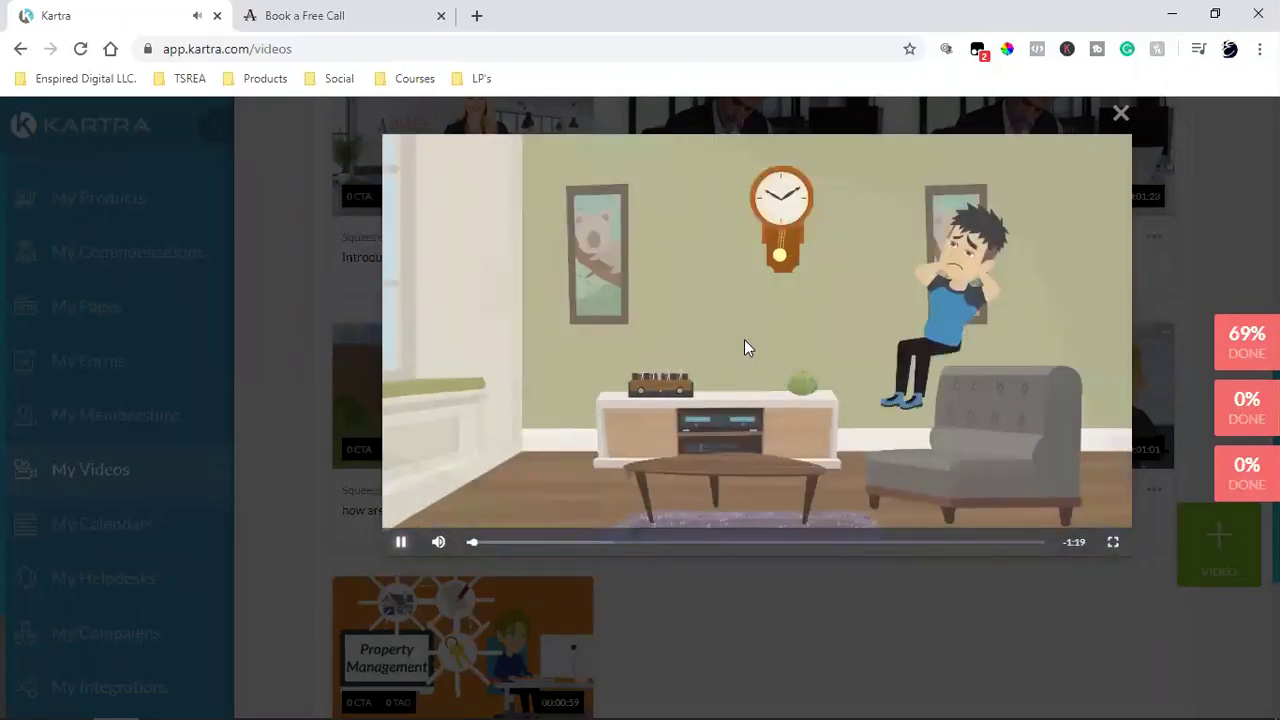
{"action": "key", "text": "XF86AudioRaiseVolume"}
{"action": "key", "text": "XF86AudioRaiseVolume"}
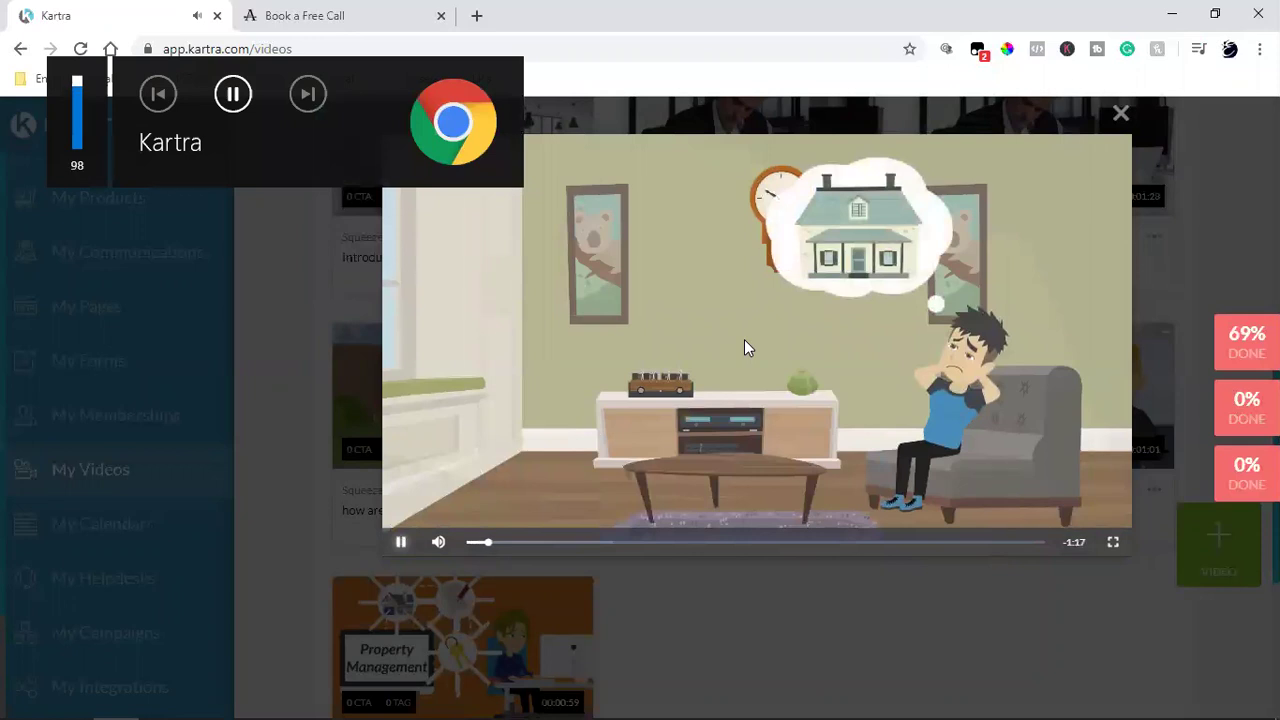
{"action": "key", "text": "XF86AudioRaiseVolume"}
{"action": "key", "text": "XF86AudioRaiseVolume"}
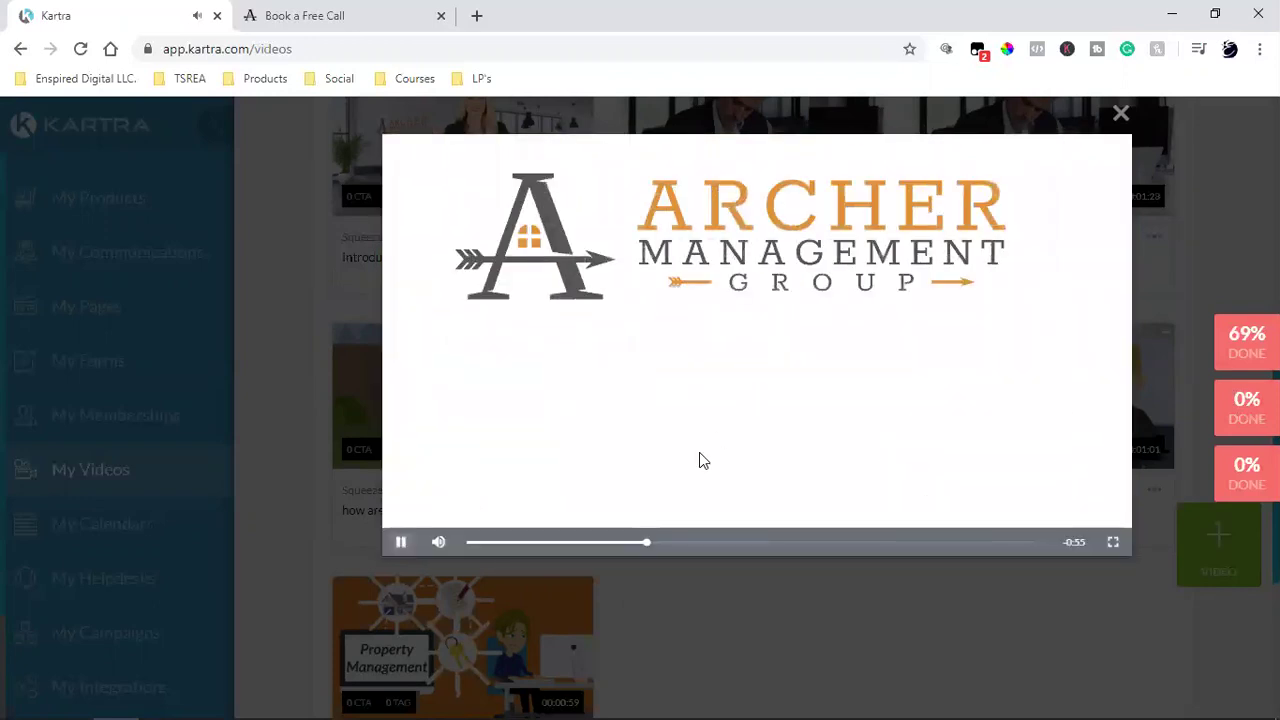
{"action": "left_click", "coordinate": [397, 543]}
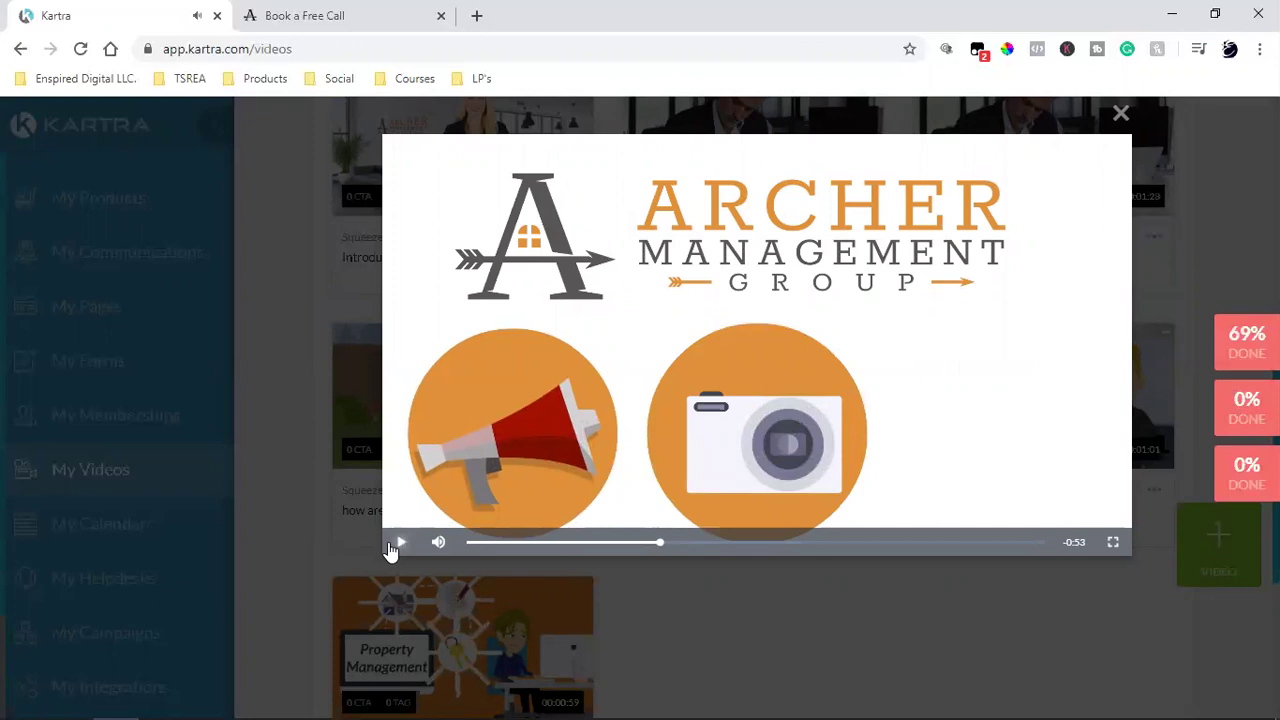
{"action": "left_click", "coordinate": [403, 545]}
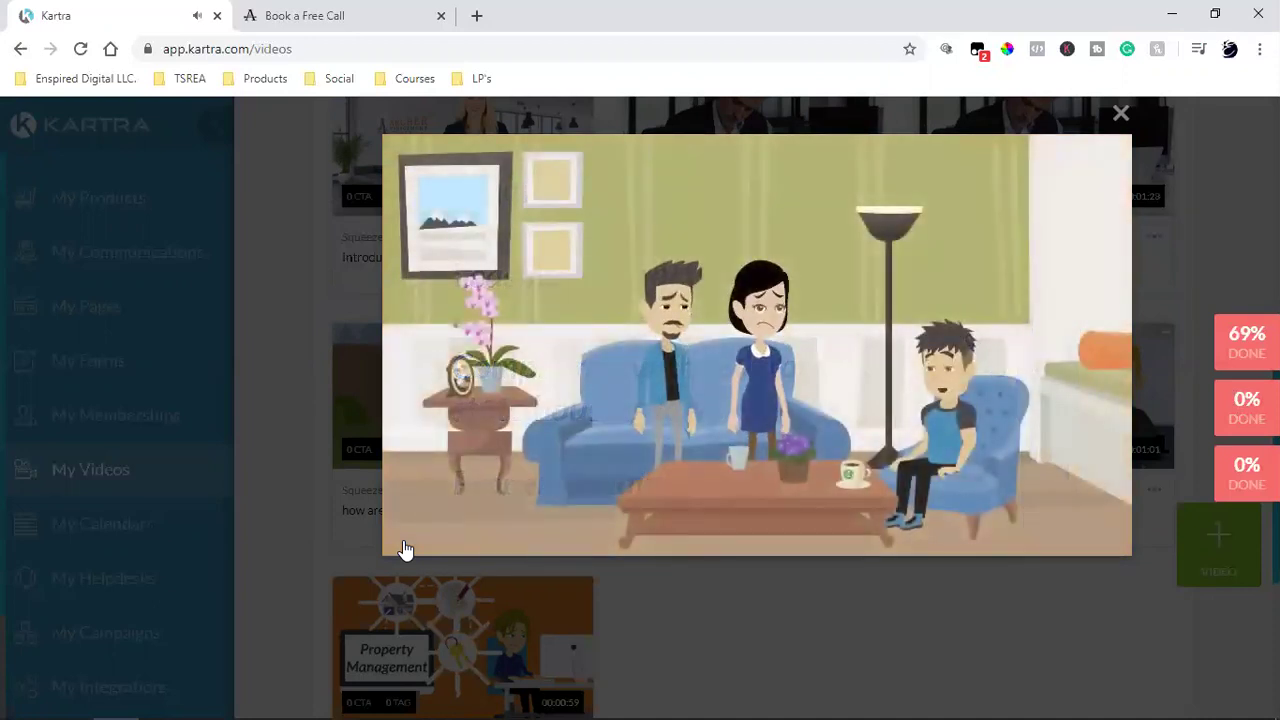
{"action": "left_click", "coordinate": [400, 541]}
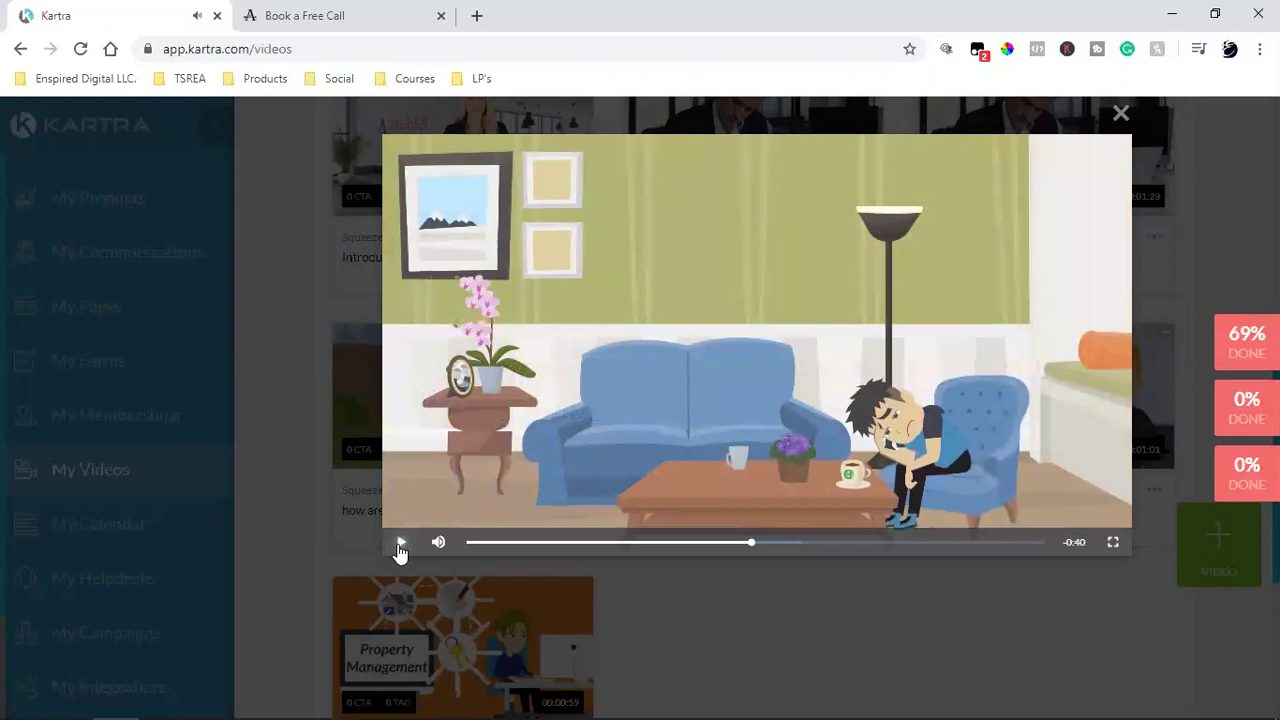
{"action": "left_click", "coordinate": [1121, 114]}
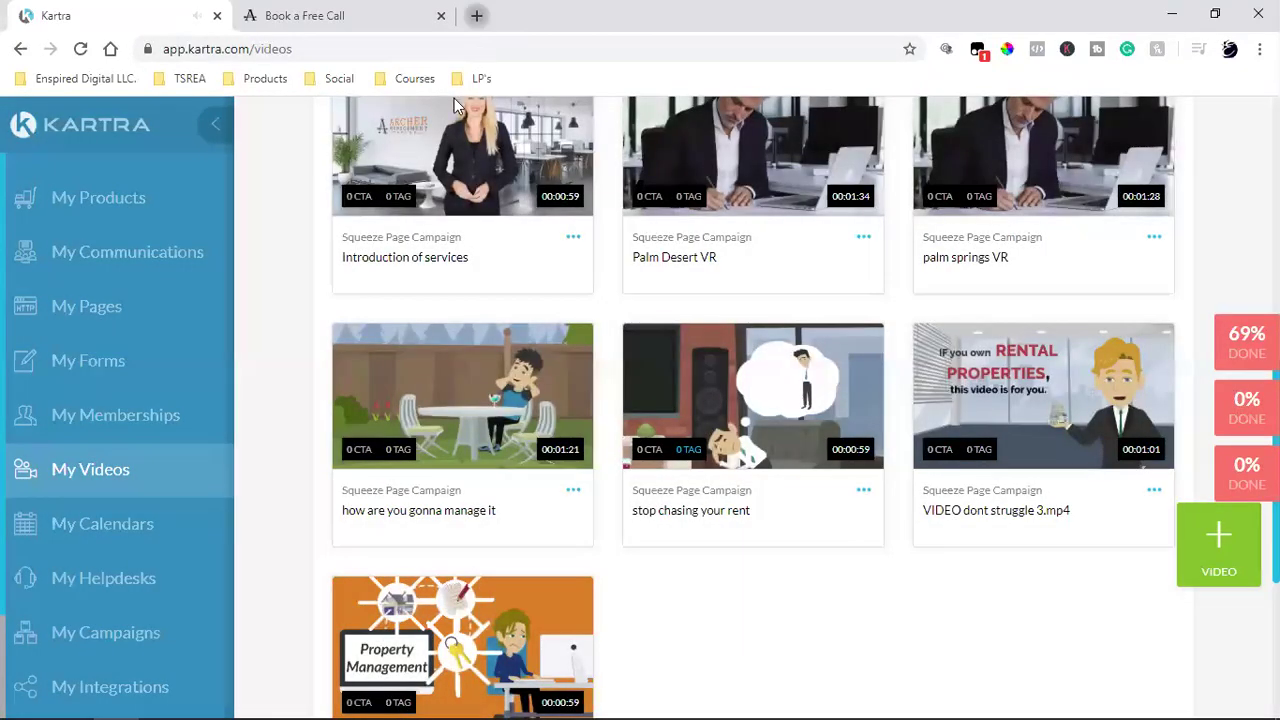
- Open the Enspired Digital Facebook page in a new tab and log out of the current Facebook account
{"action": "key", "text": "ctrl+t"}
{"action": "left_click", "coordinate": [330, 78]}
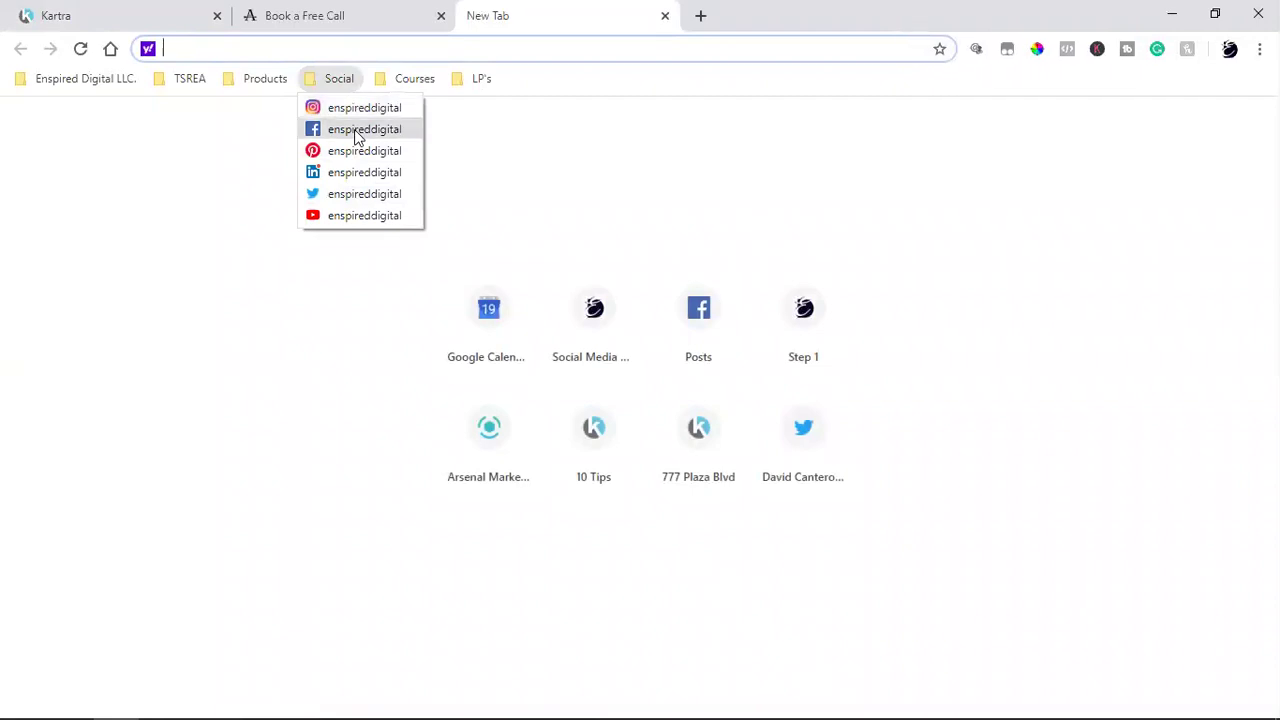
{"action": "left_click", "coordinate": [357, 131]}
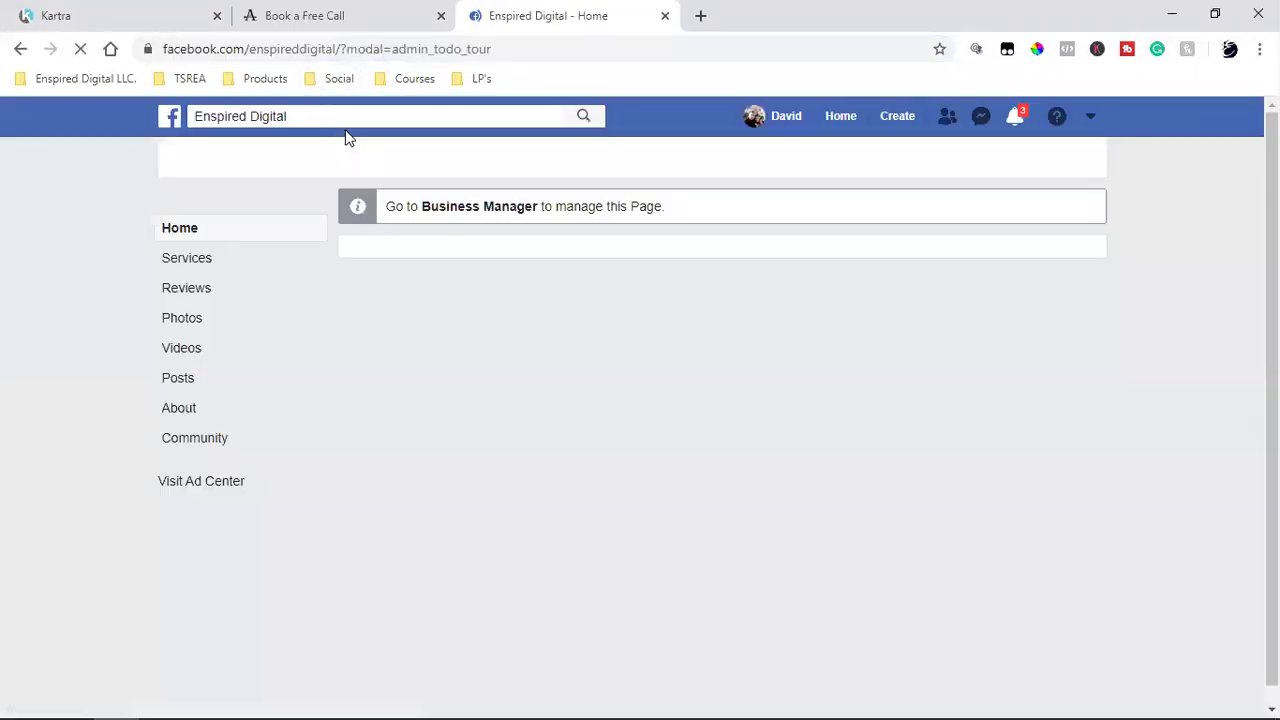
{"action": "left_click", "coordinate": [435, 119]}
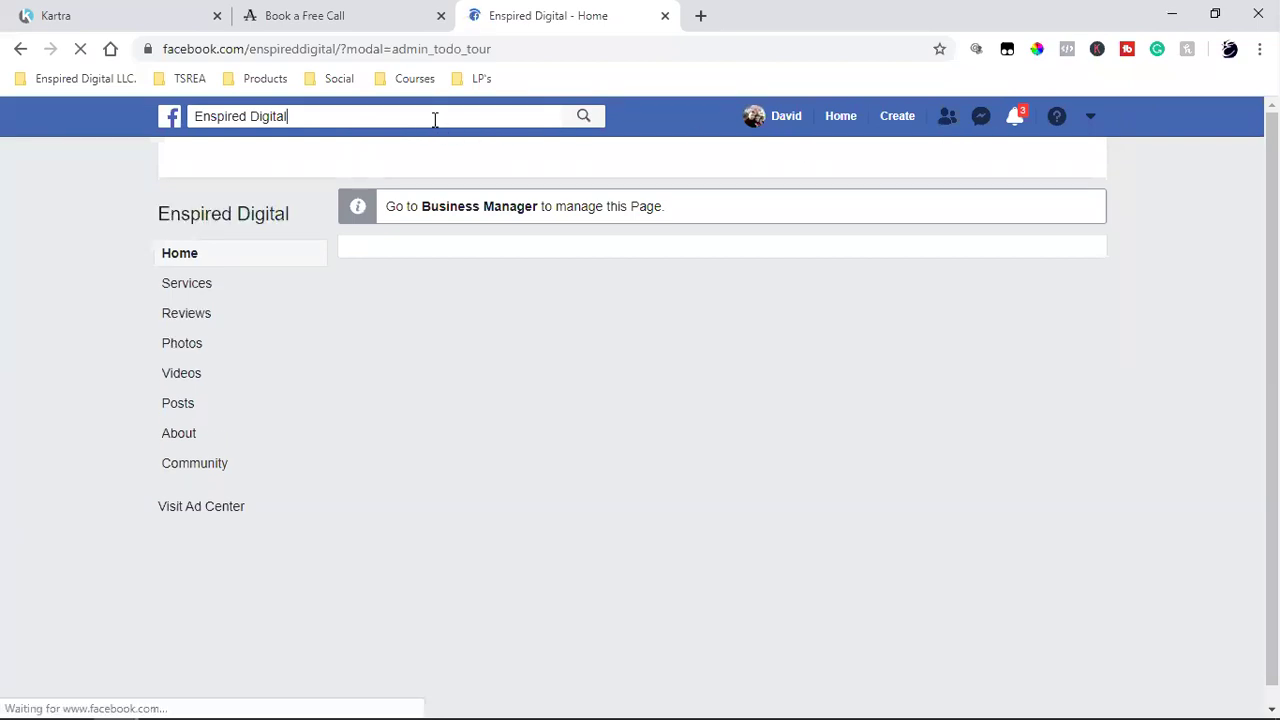
{"action": "left_click", "coordinate": [1087, 120]}
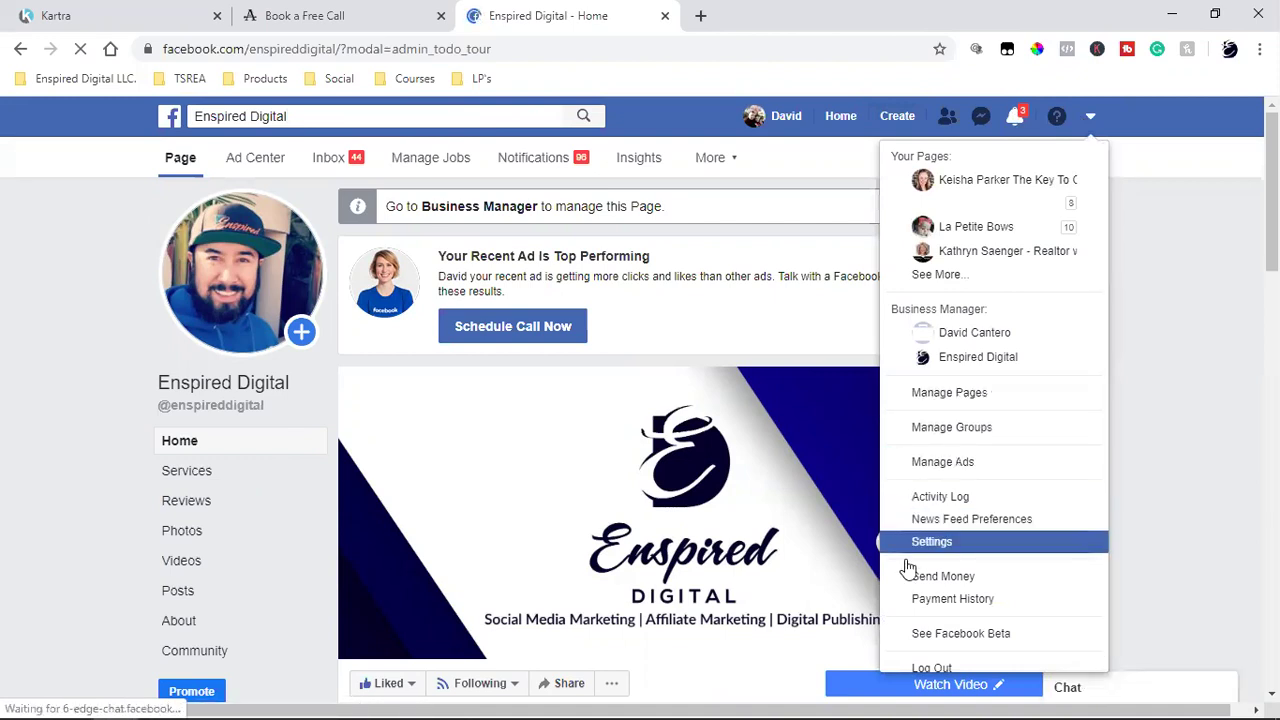
{"action": "scroll", "coordinate": [988, 571], "scroll_direction": "down", "scroll_amount": 1}
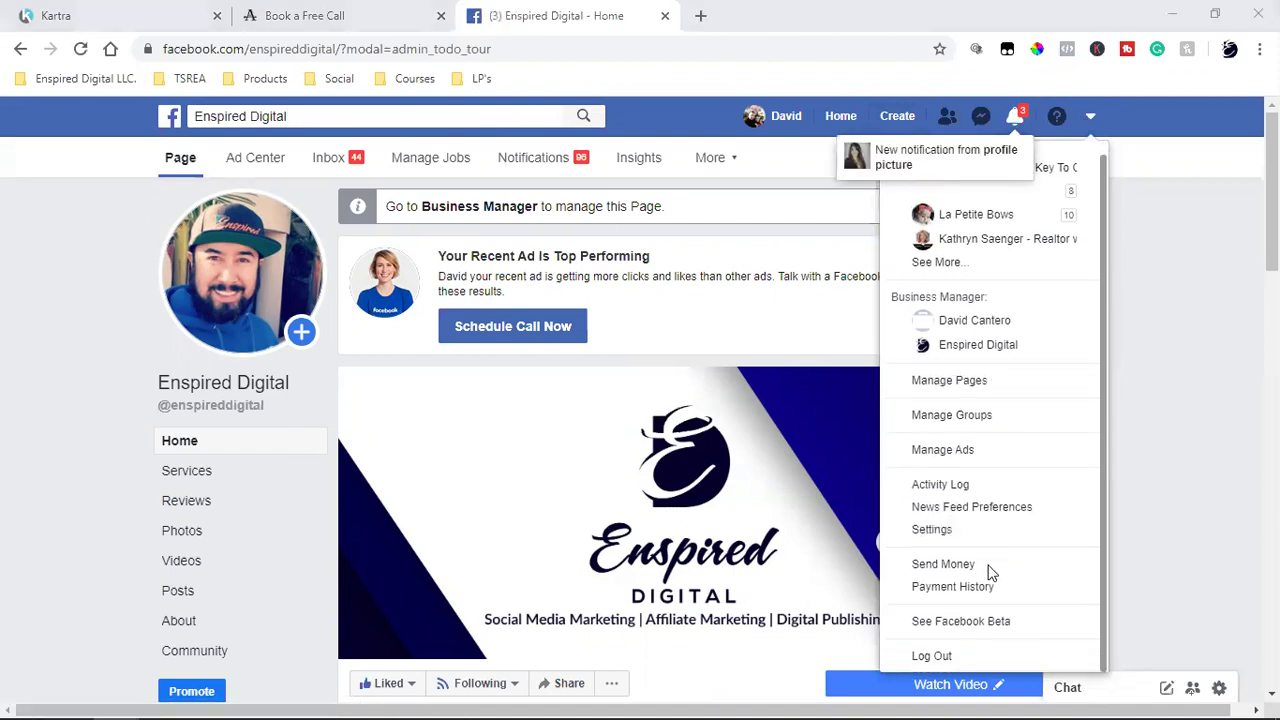
{"action": "left_click", "coordinate": [929, 658]}
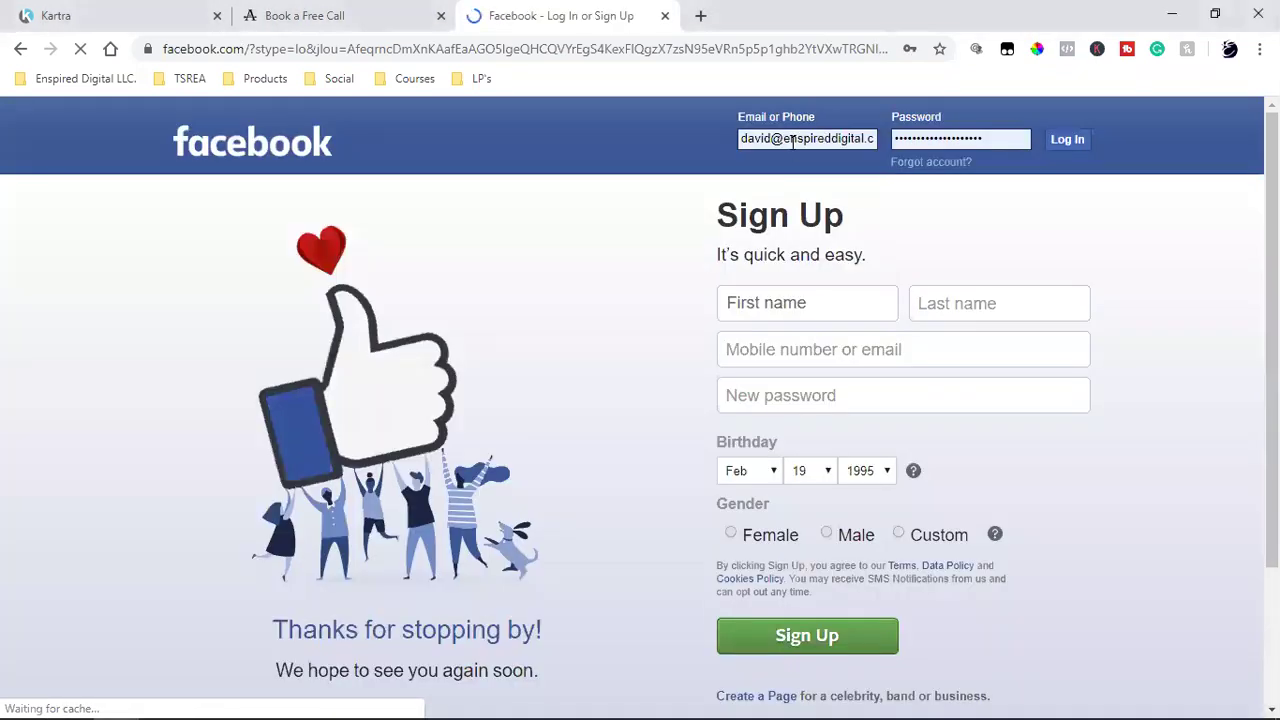
- Replace the Facebook login e-mail with the client's saved e-mail address and clear the prefilled password
{"action": "triple_click", "coordinate": [793, 142]}
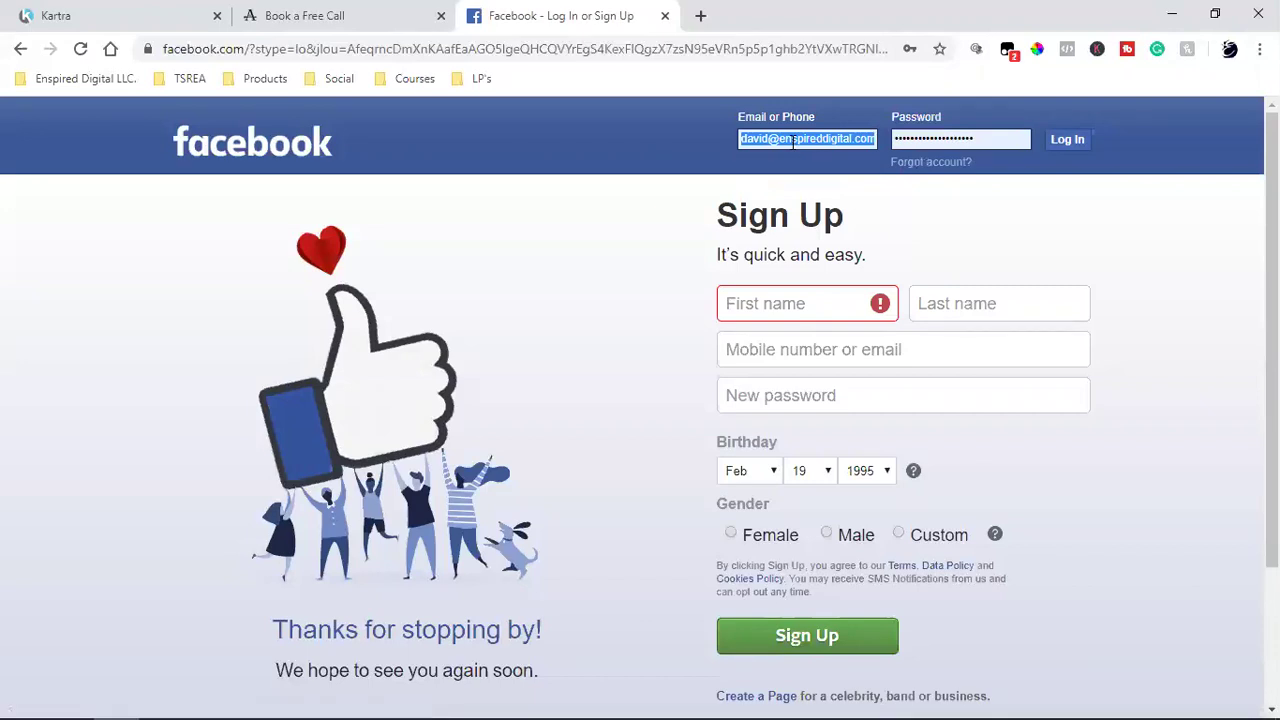
{"action": "type", "text": "kel"}
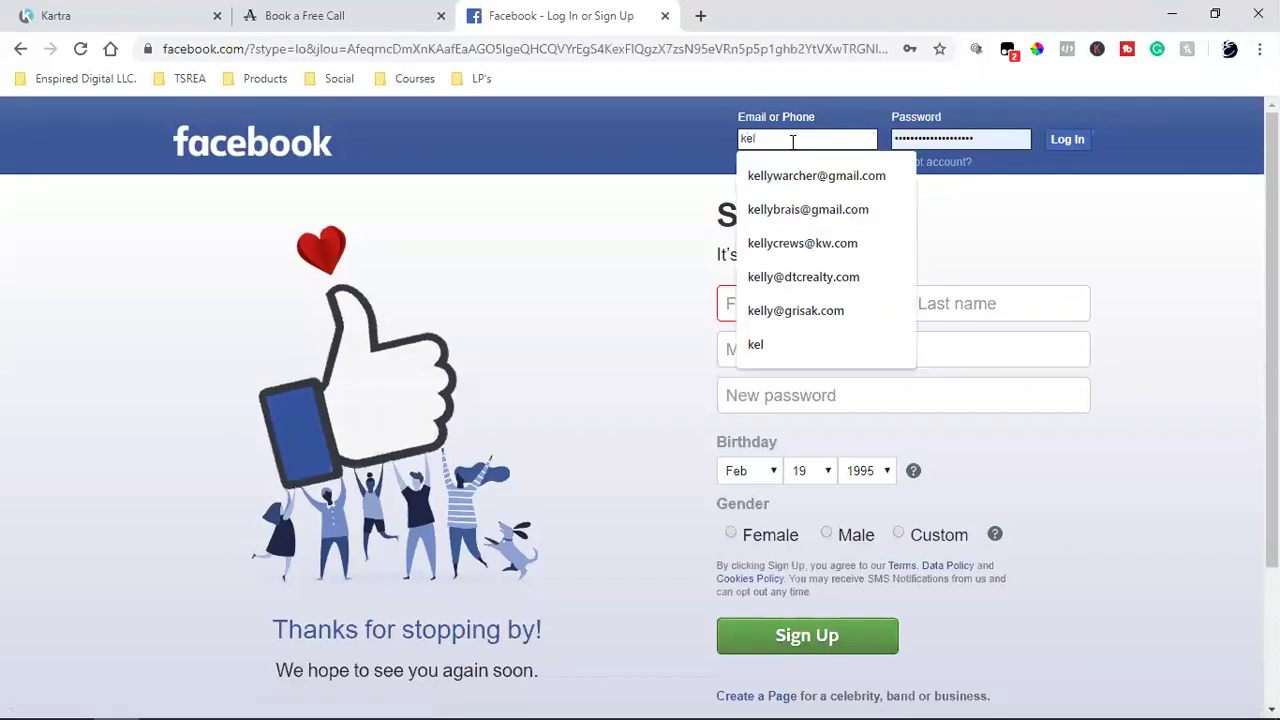
{"action": "left_click", "coordinate": [831, 177]}
{"action": "double_click", "coordinate": [902, 141]}
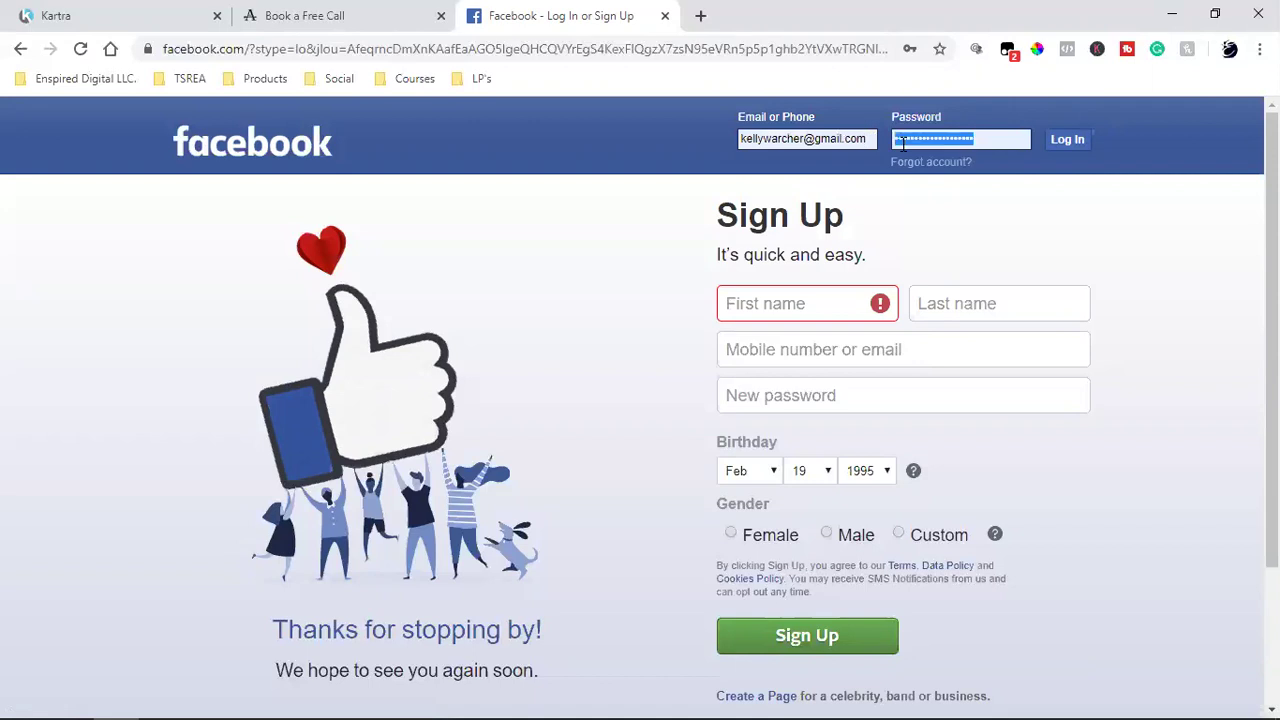
{"action": "key", "text": "BackSpace"}
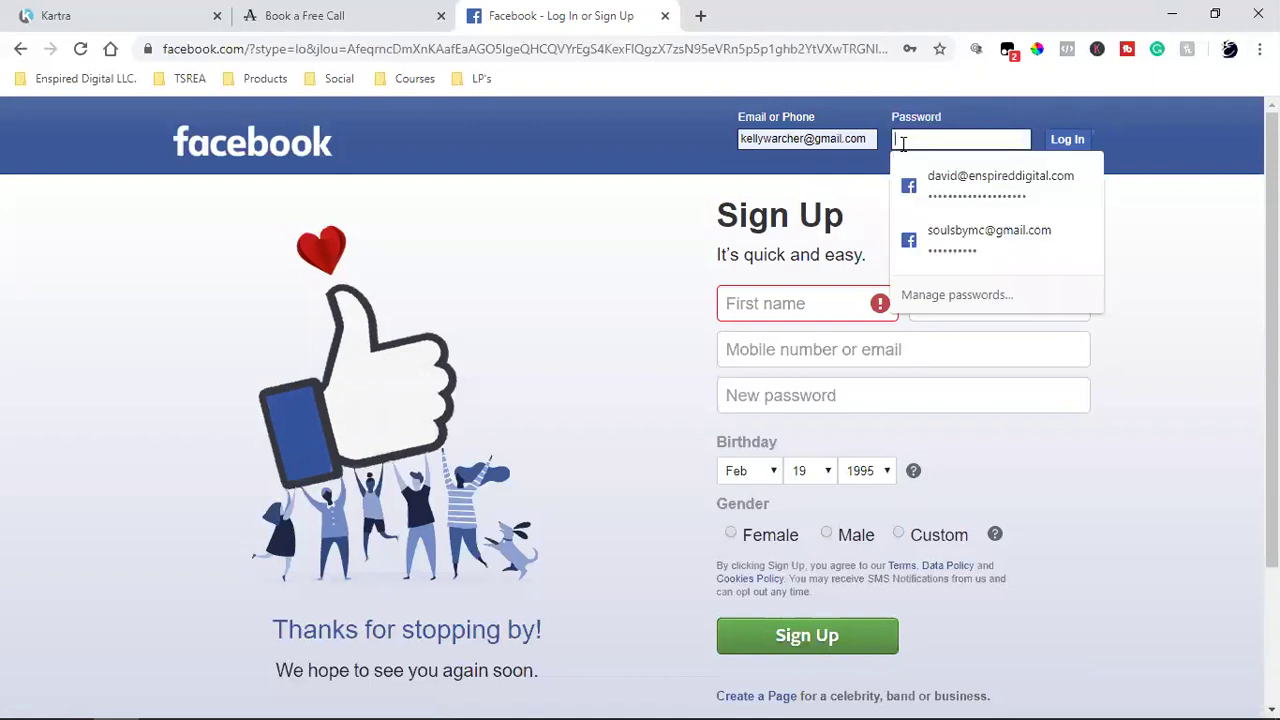
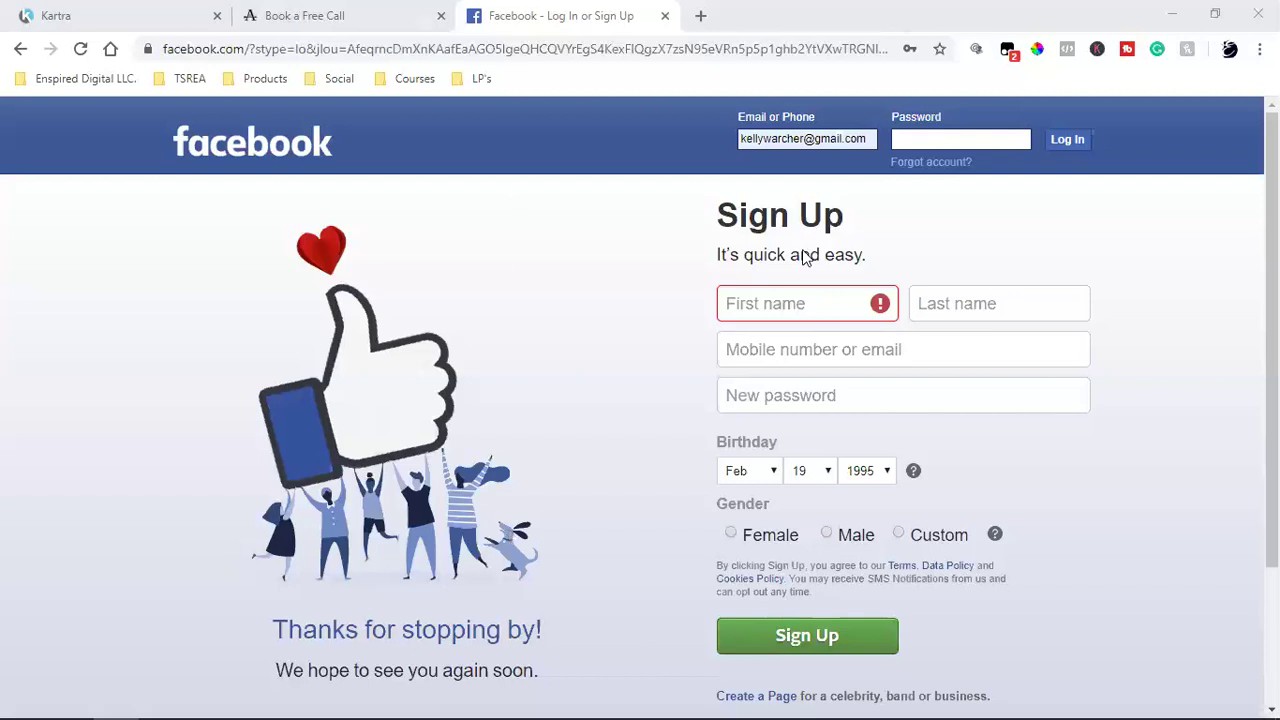
- Enter the client's Facebook account password, clearing the mistyped attempt, and log in
{"action": "left_click", "coordinate": [901, 147]}
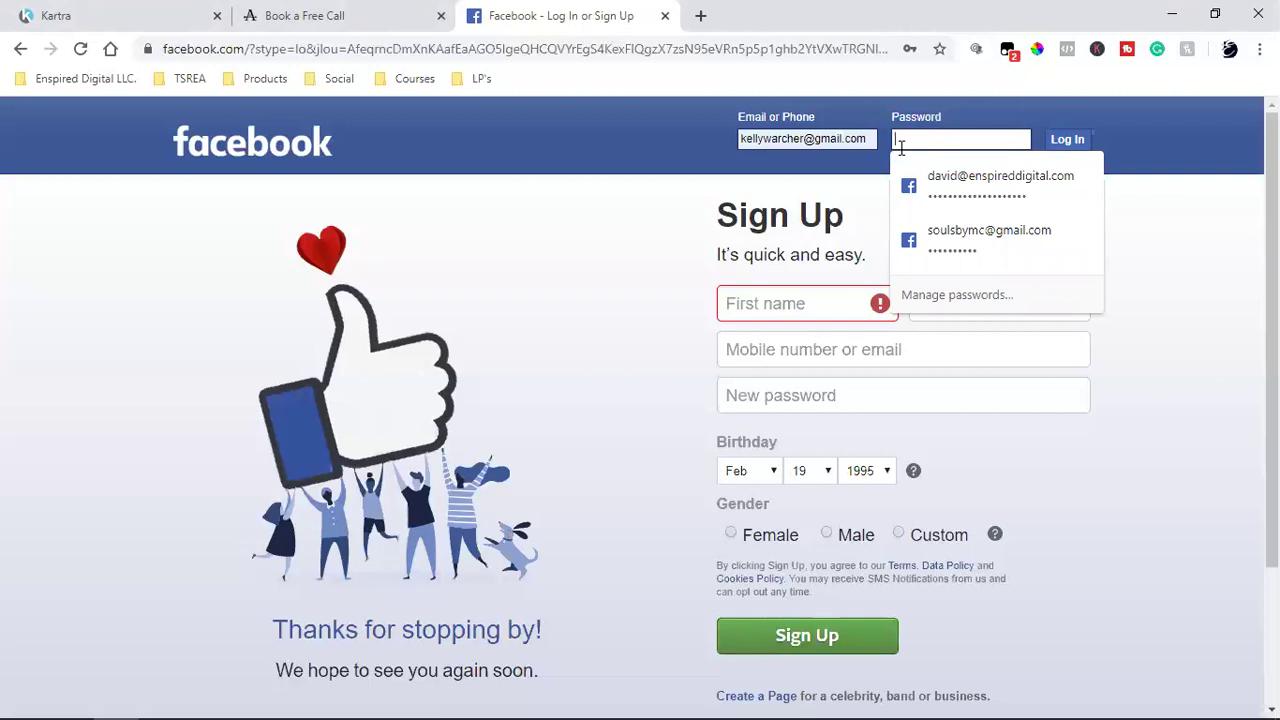
{"action": "type", "text": "•••"}
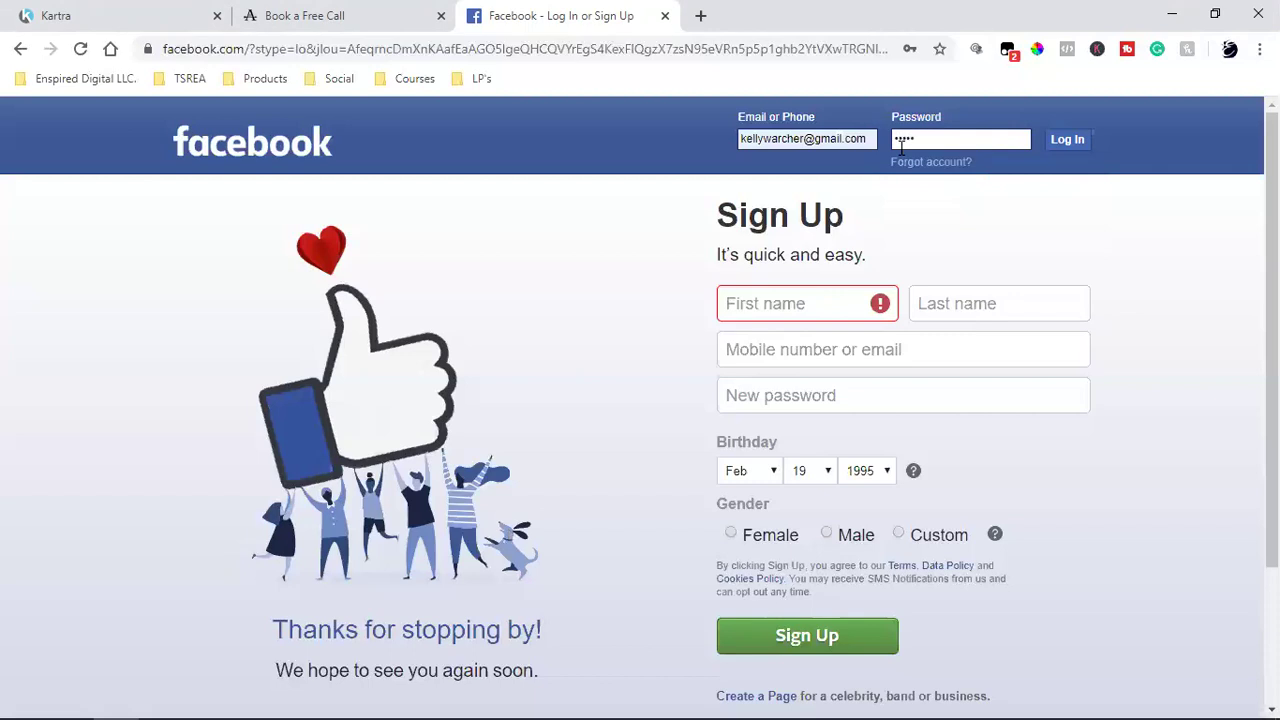
{"action": "key", "text": "BackSpace"}
{"action": "key", "text": "BackSpace"}
{"action": "key", "text": "BackSpace"}
{"action": "key", "text": "BackSpace"}
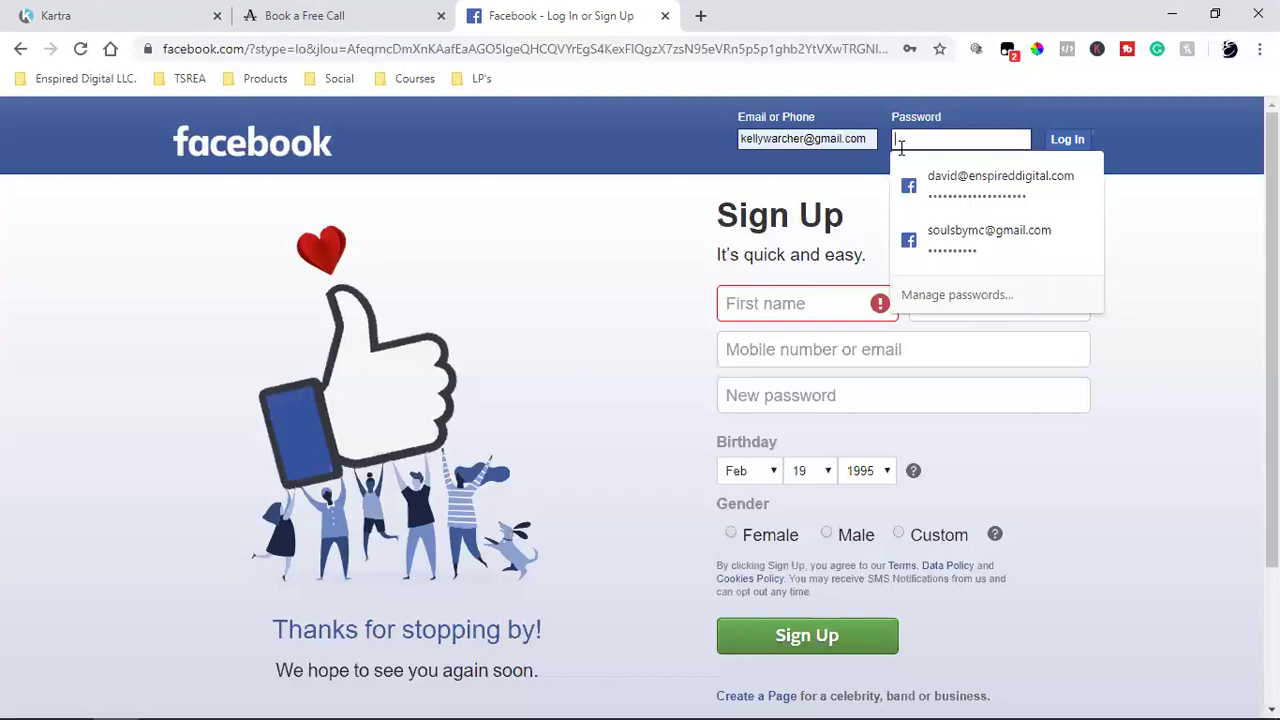
{"action": "type", "text": "•••••••"}
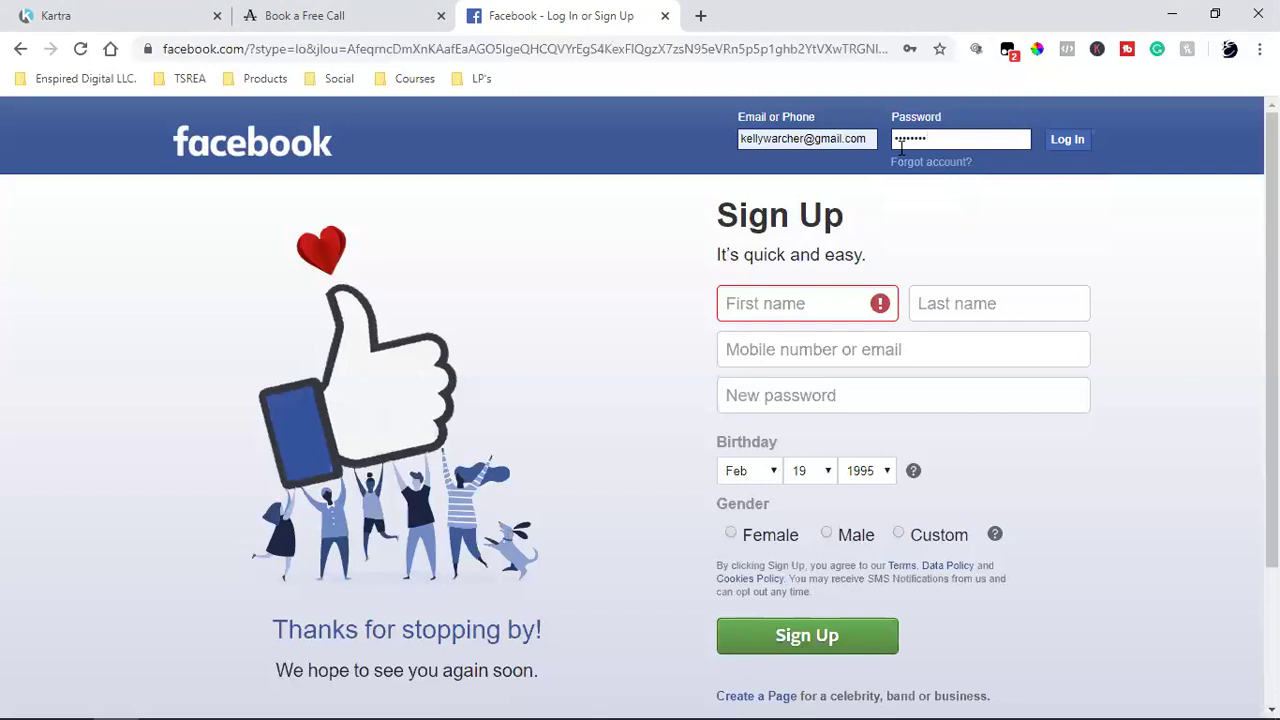
{"action": "type", "text": "•"}
{"action": "key", "text": "Return"}
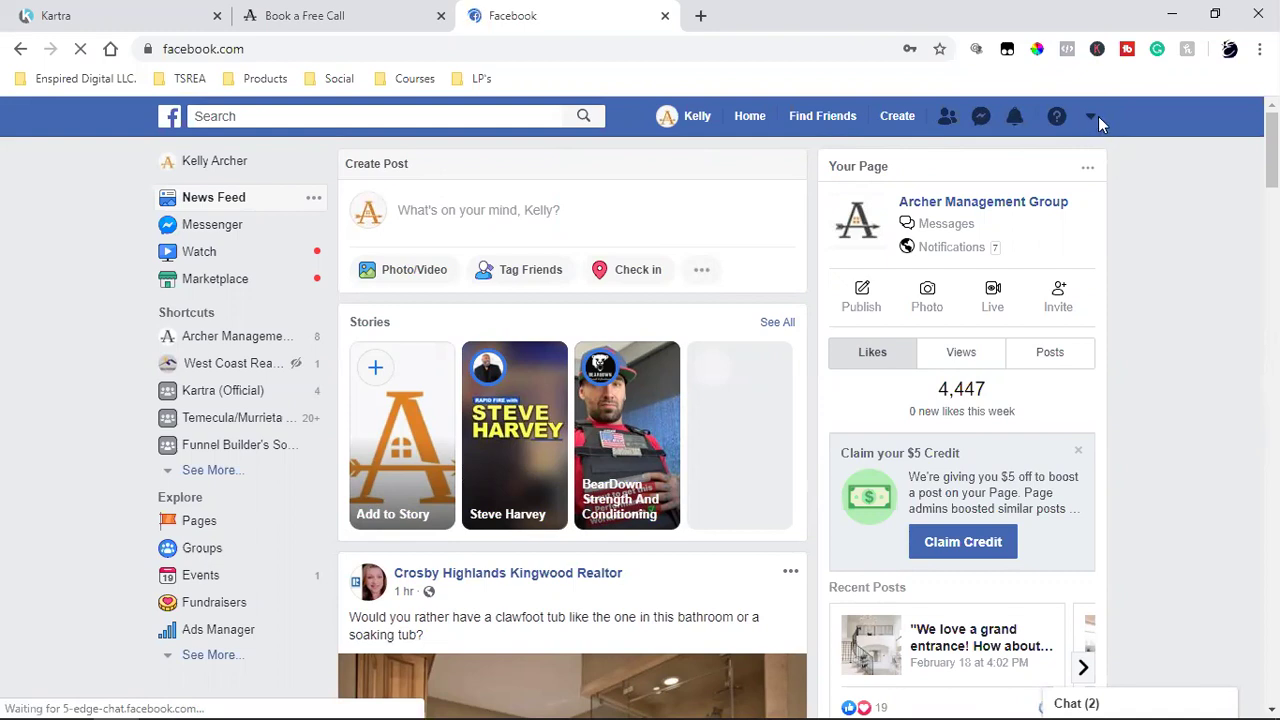
- Open the logged-in account's profile, dismiss the friend suggestions, and go to the linked Archer Management Group page
{"action": "left_click", "coordinate": [676, 120]}
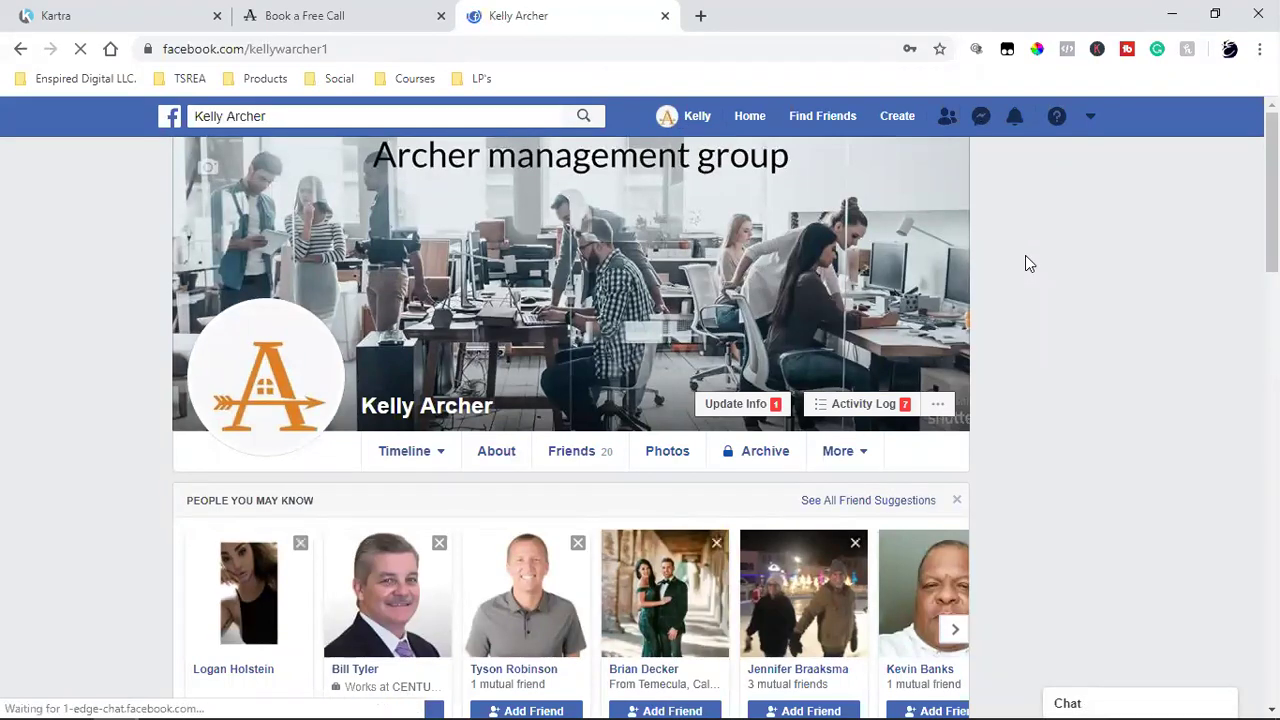
{"action": "scroll", "coordinate": [1025, 263], "scroll_direction": "down", "scroll_amount": 2}
{"action": "left_click", "coordinate": [956, 313]}
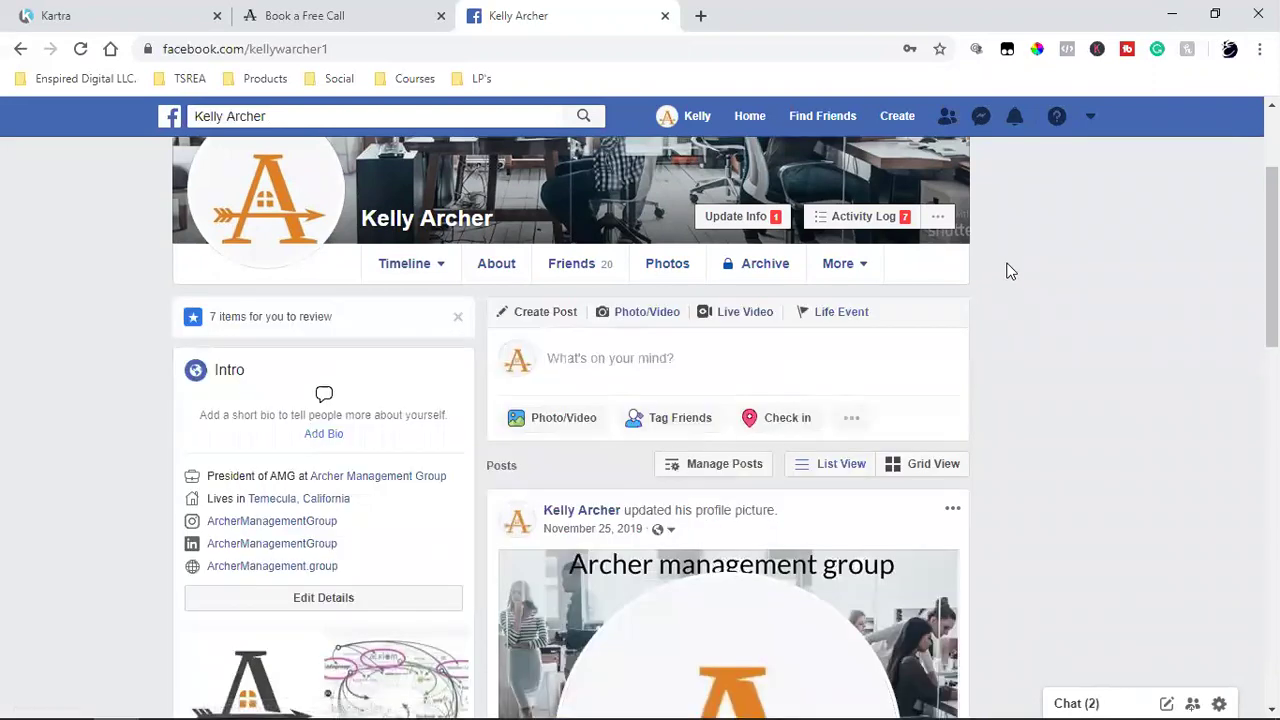
{"action": "left_click", "coordinate": [357, 477]}
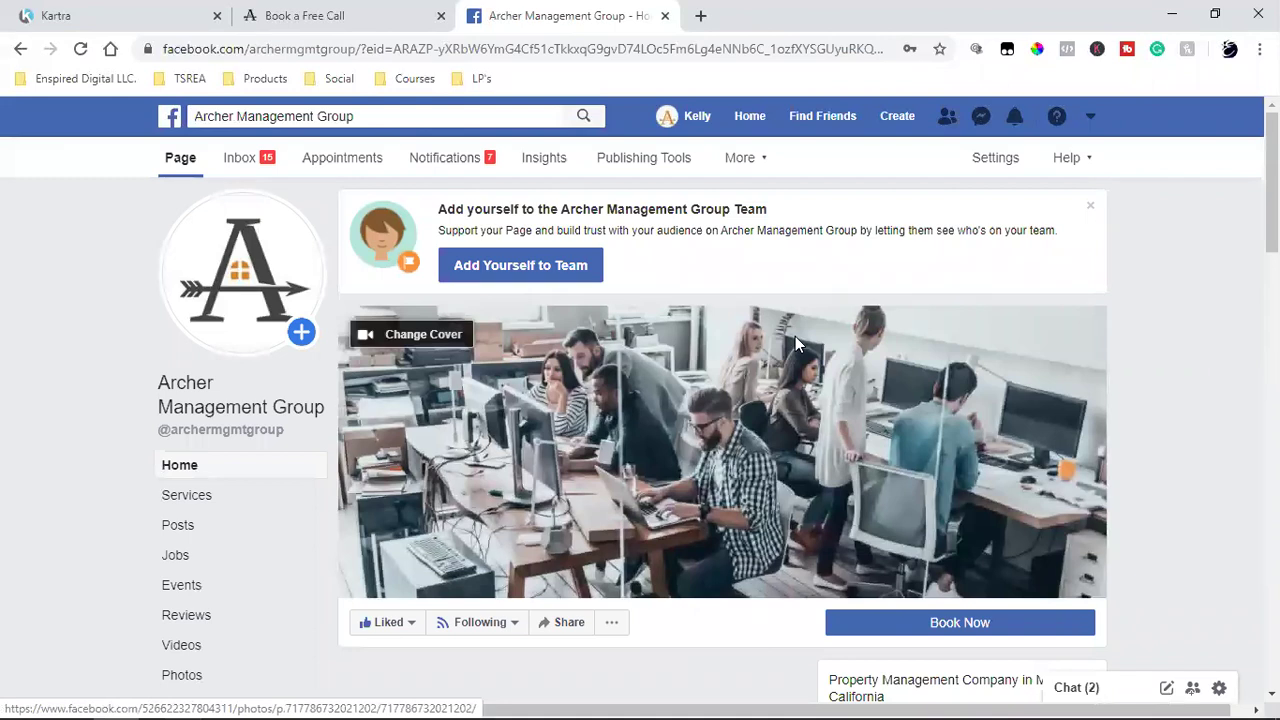
- Browse the videos published on the Archer Management Group page
{"action": "scroll", "coordinate": [716, 380], "scroll_direction": "down", "scroll_amount": 2}
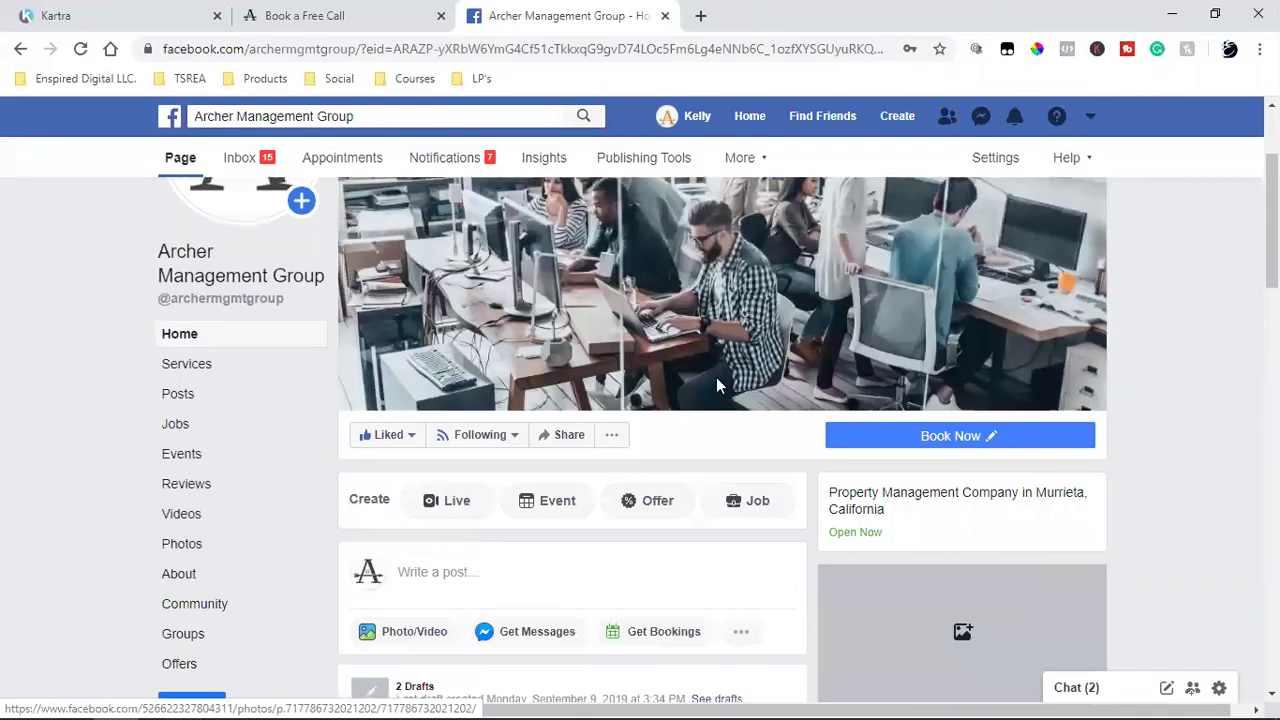
{"action": "left_click", "coordinate": [318, 515]}
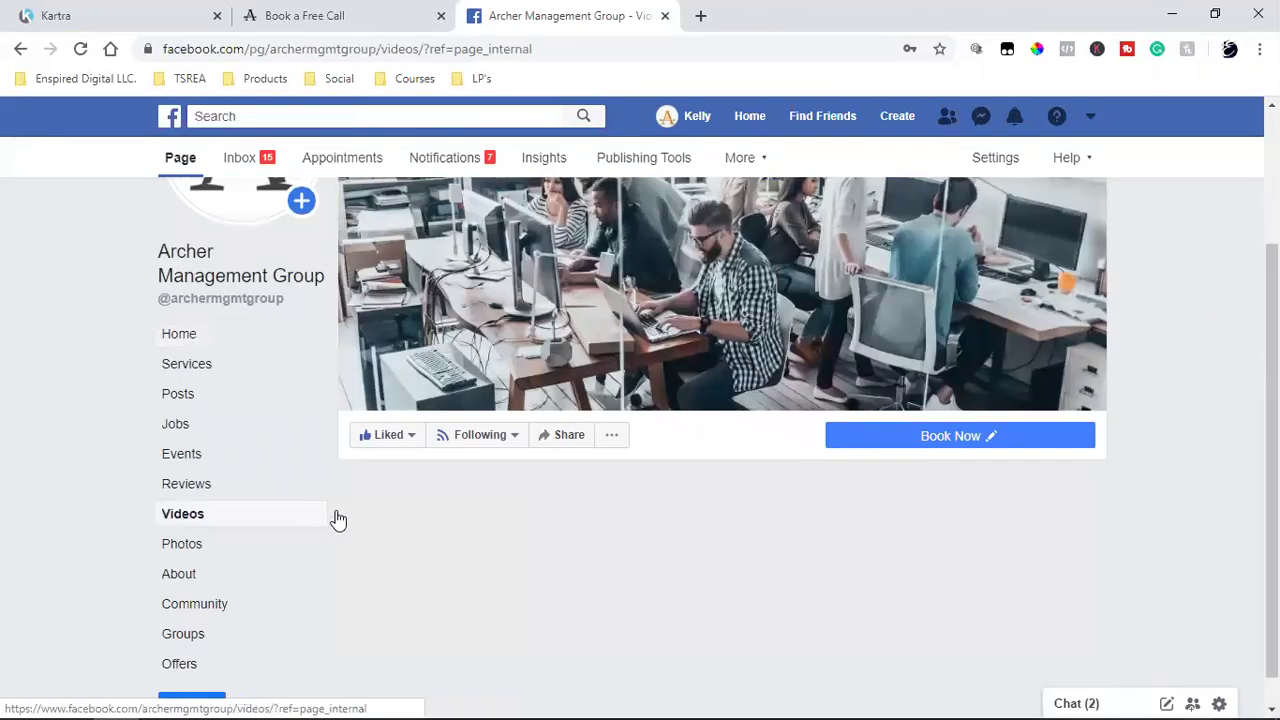
{"action": "scroll", "coordinate": [686, 557], "scroll_direction": "down", "scroll_amount": 2}
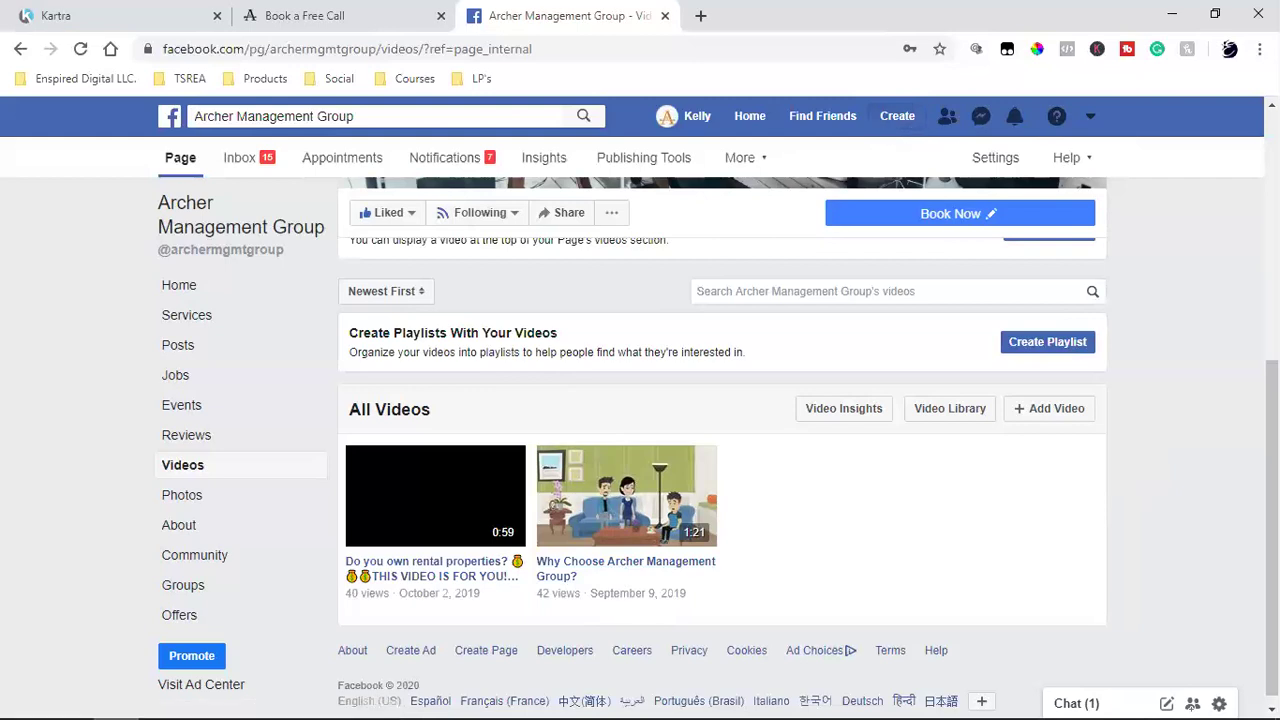
- Open Facebook ad creation in a separate browser tab and switch to it
{"action": "left_click", "coordinate": [903, 118]}
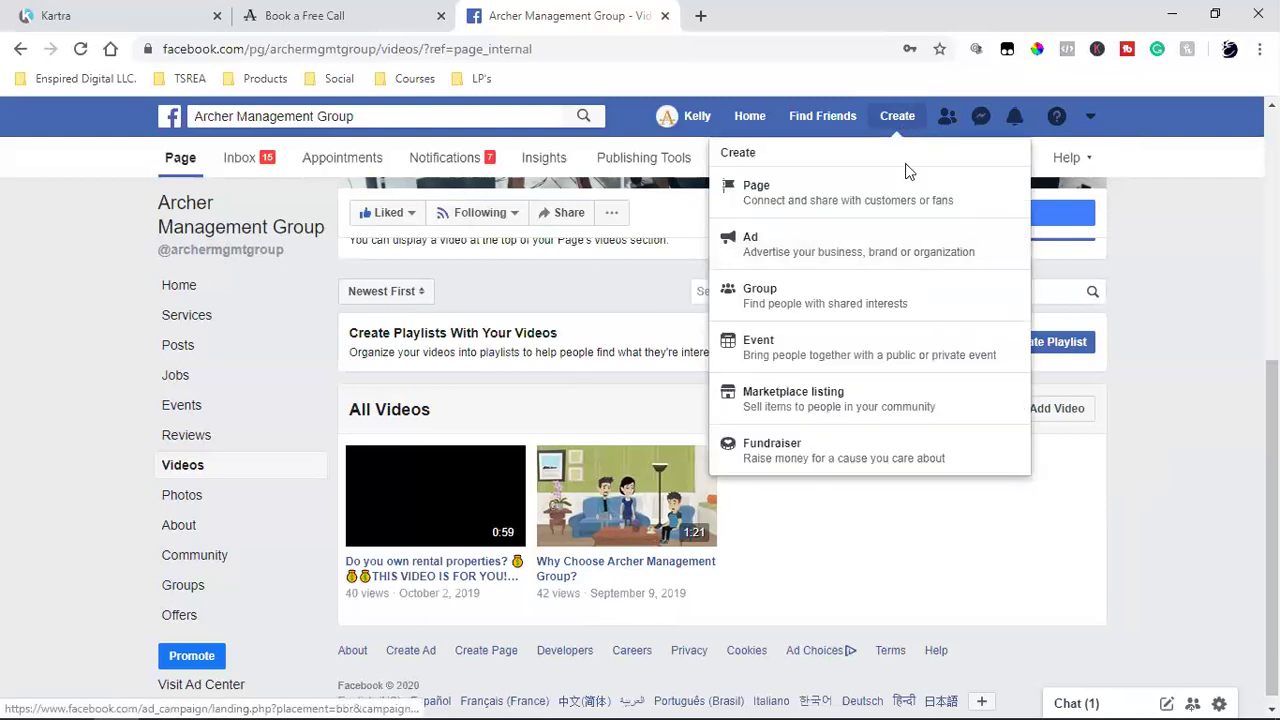
{"action": "right_click", "coordinate": [834, 251]}
{"action": "left_click", "coordinate": [858, 261]}
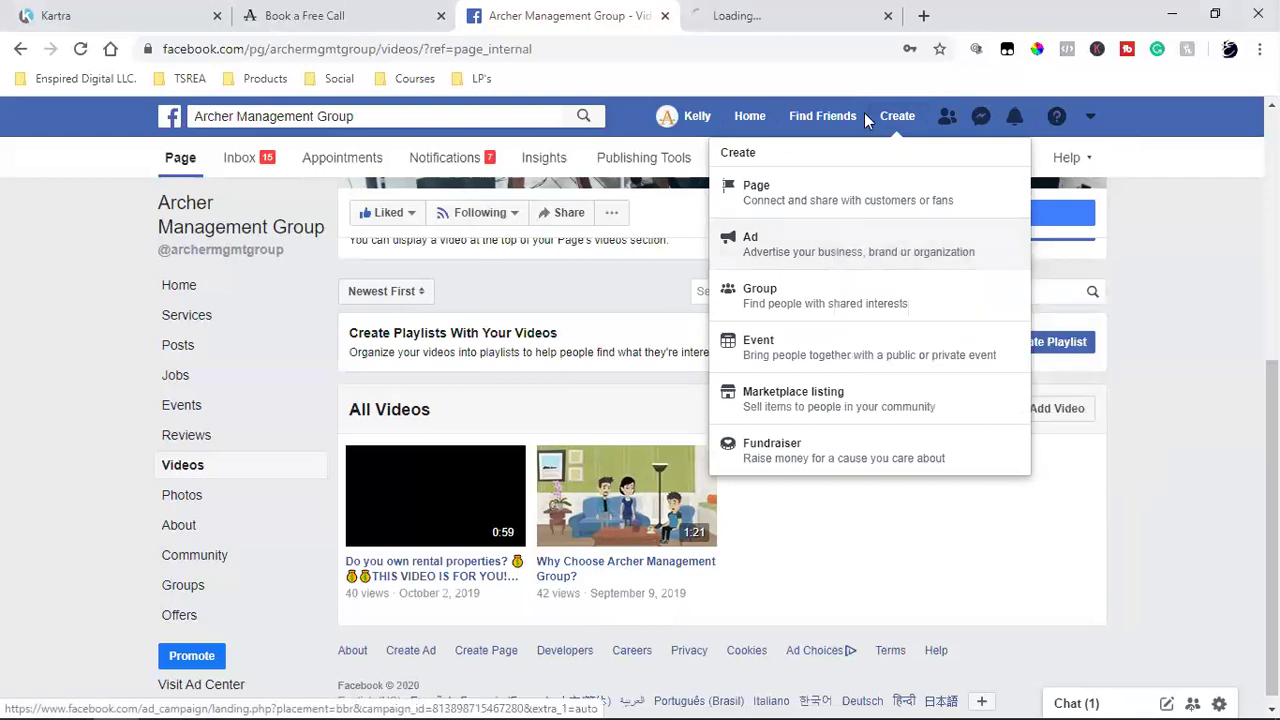
{"action": "left_click", "coordinate": [785, 15]}
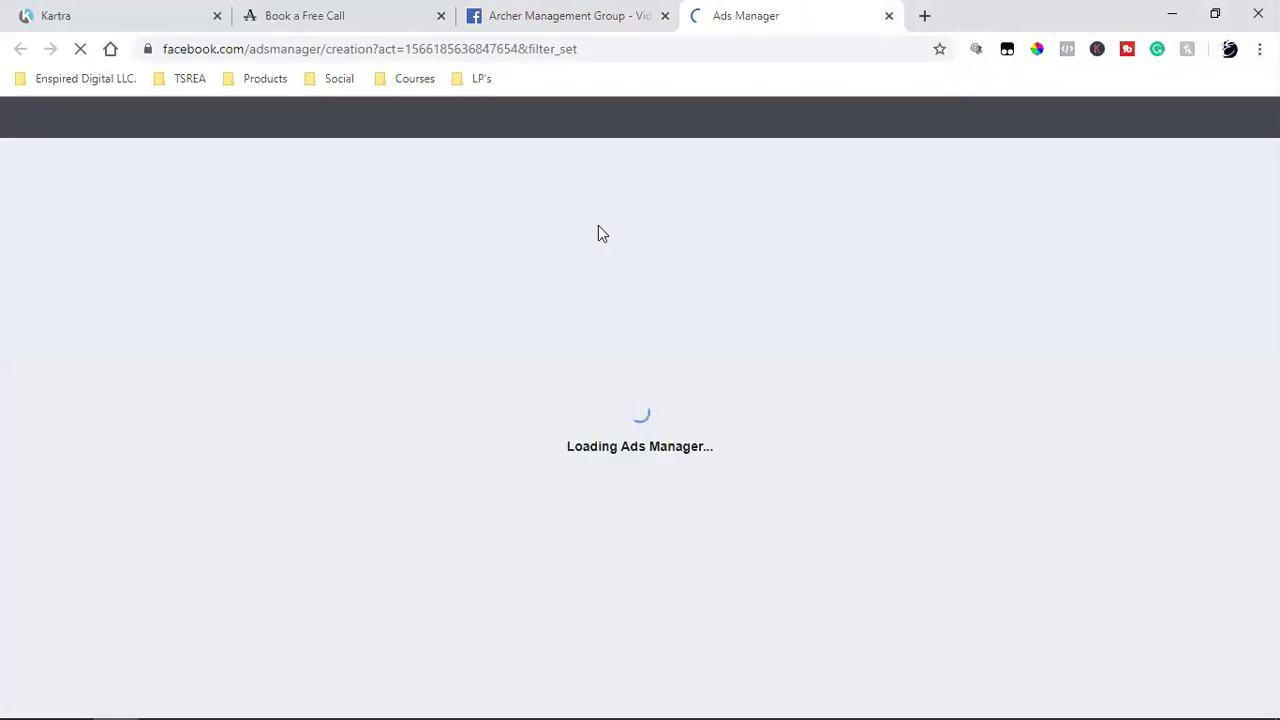
{"action": "left_click", "coordinate": [549, 12]}
{"action": "left_click", "coordinate": [700, 16]}
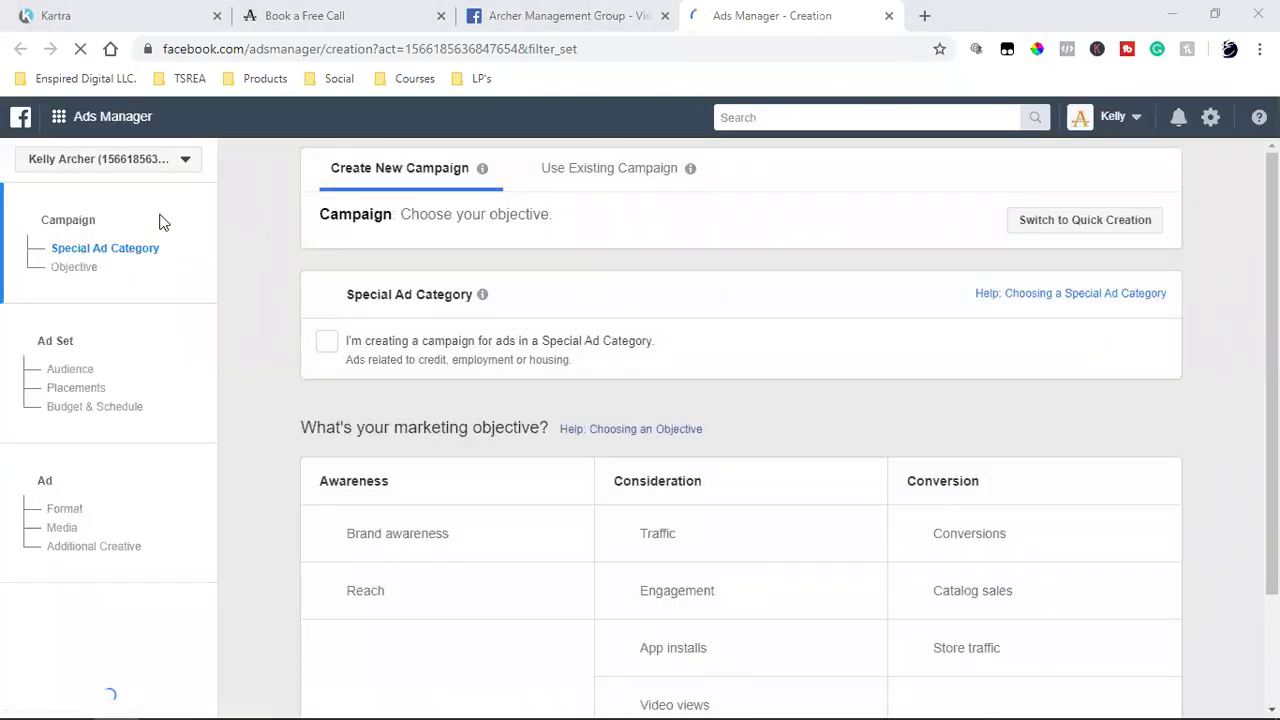
- Open the Ads Manager campaign list and switch to the Archer Management Group business to check its campaigns
{"action": "left_click", "coordinate": [58, 120]}
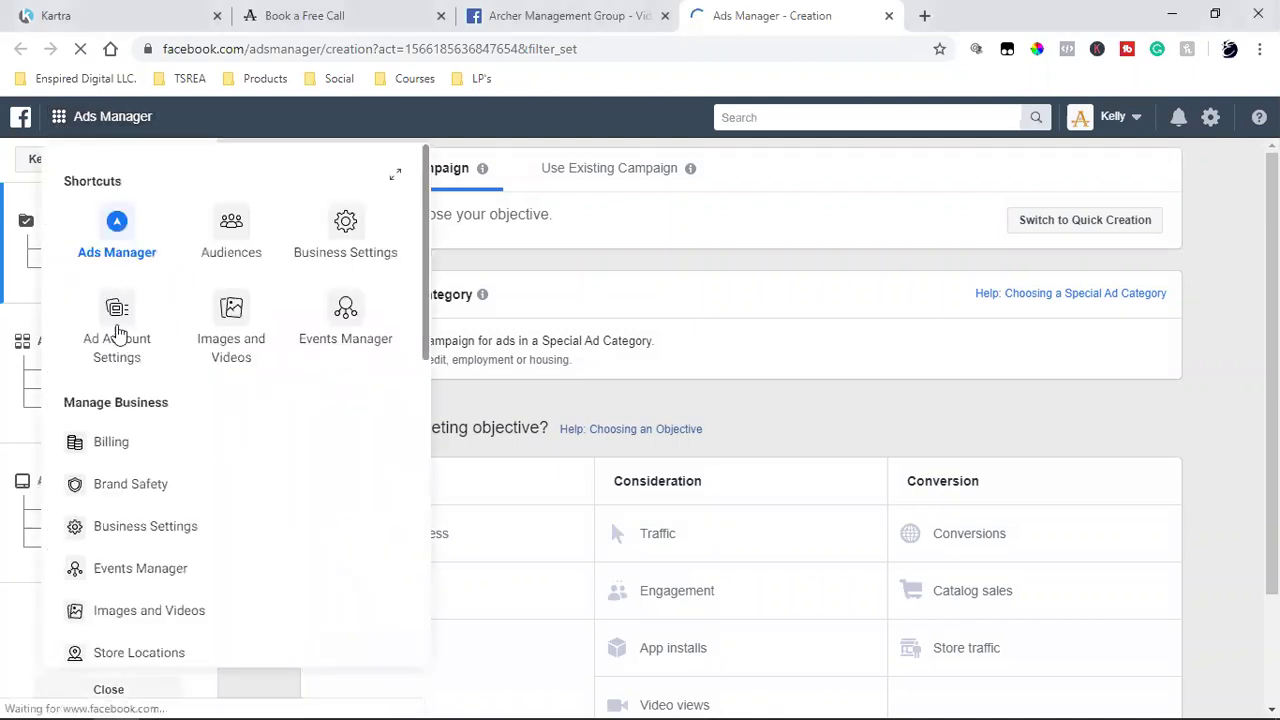
{"action": "left_click", "coordinate": [122, 240]}
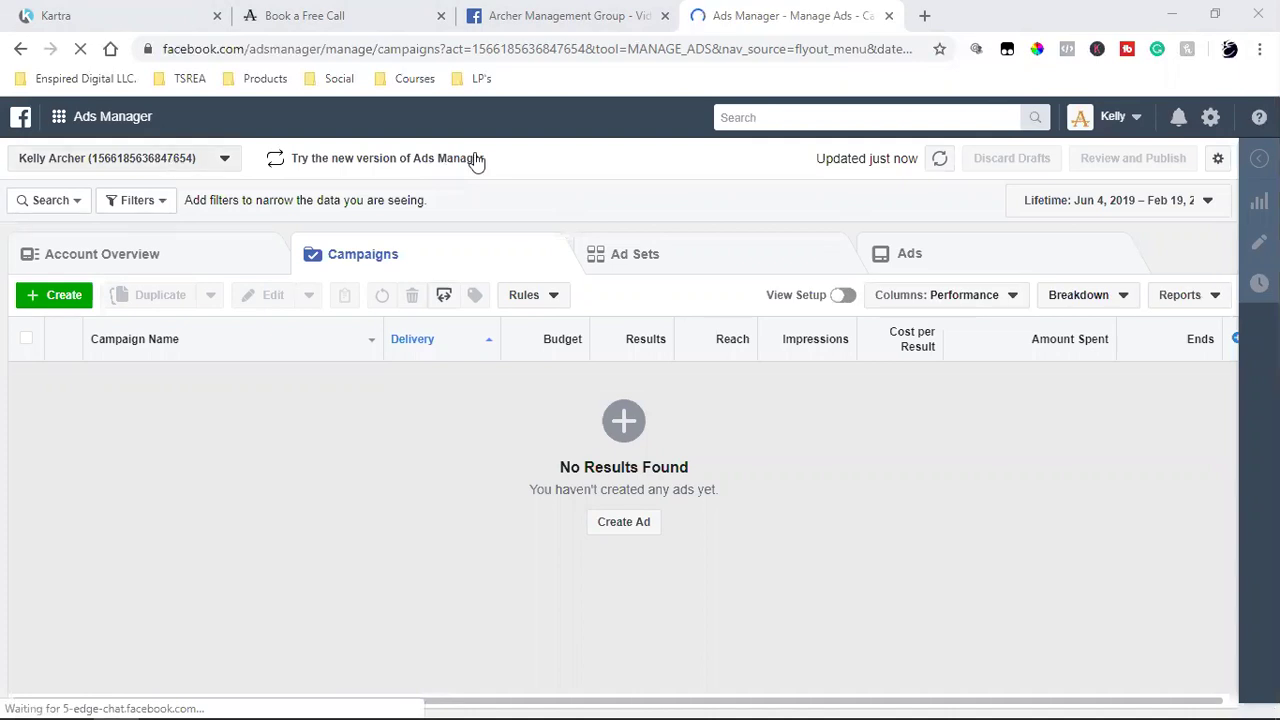
{"action": "left_click", "coordinate": [1114, 118]}
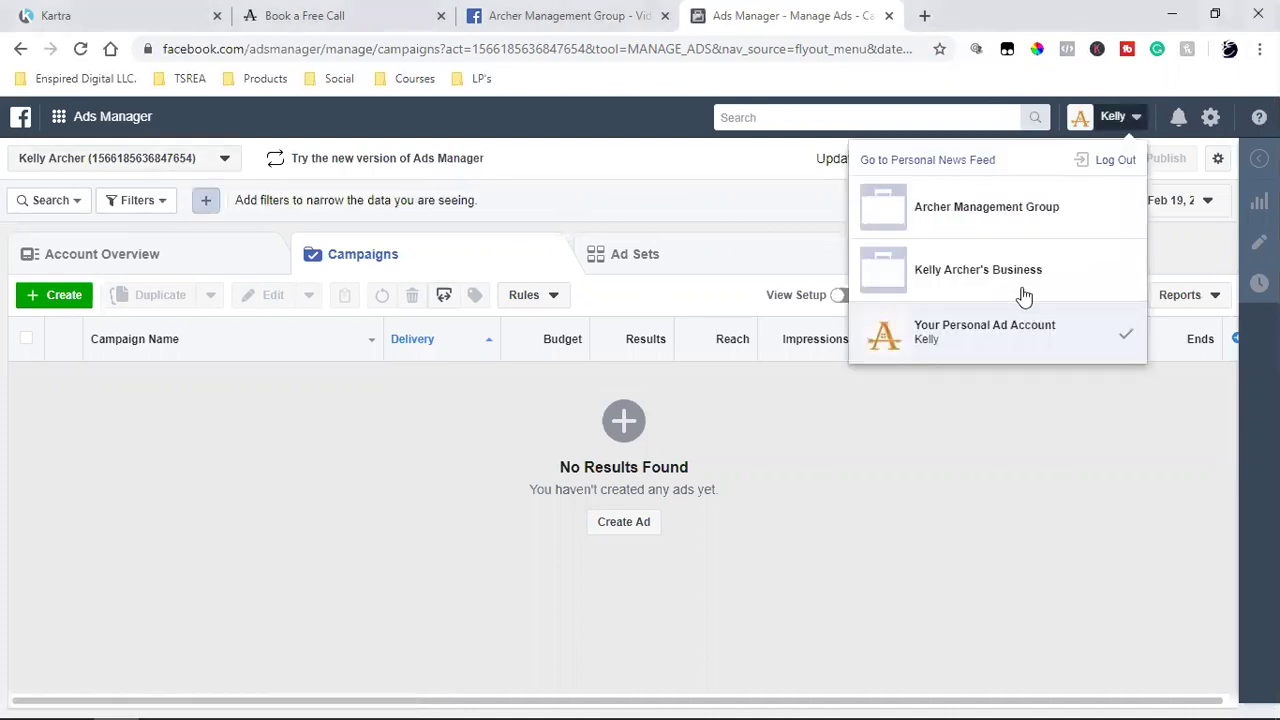
{"action": "left_click", "coordinate": [1022, 231]}
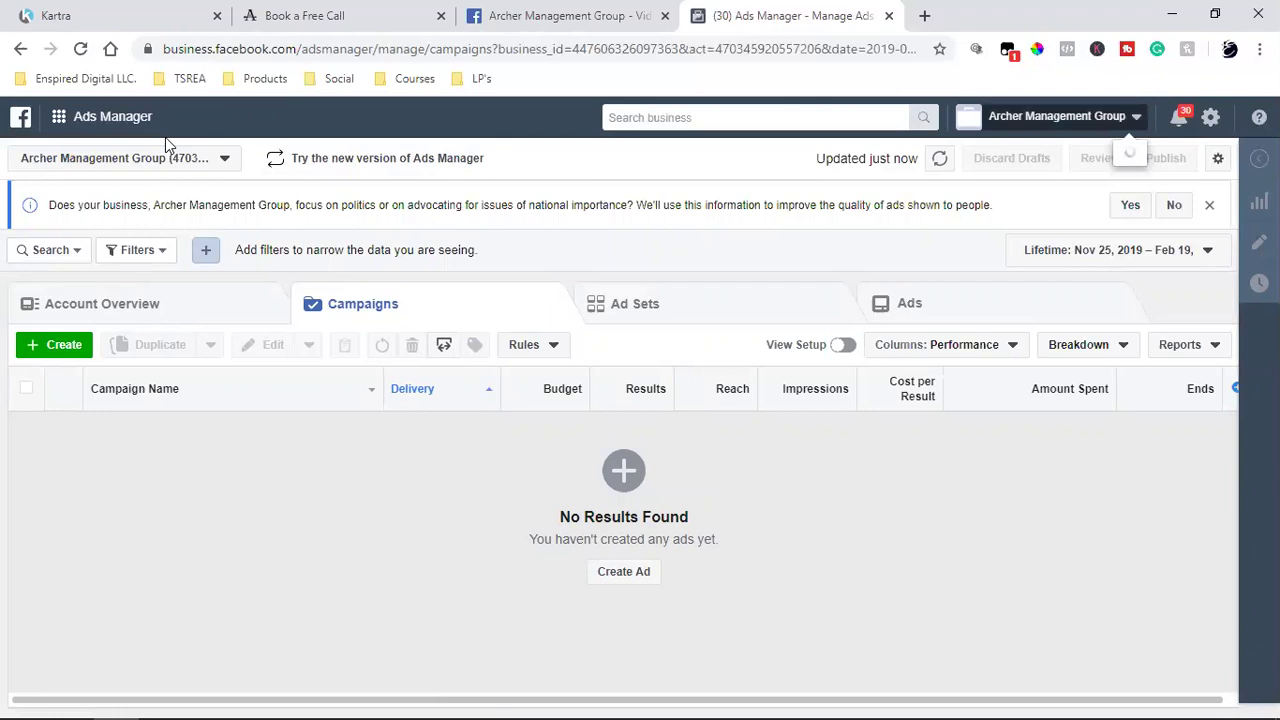
- Switch to the business named after the account owner and list the pages available under Page Posts
{"action": "left_click", "coordinate": [1060, 116]}
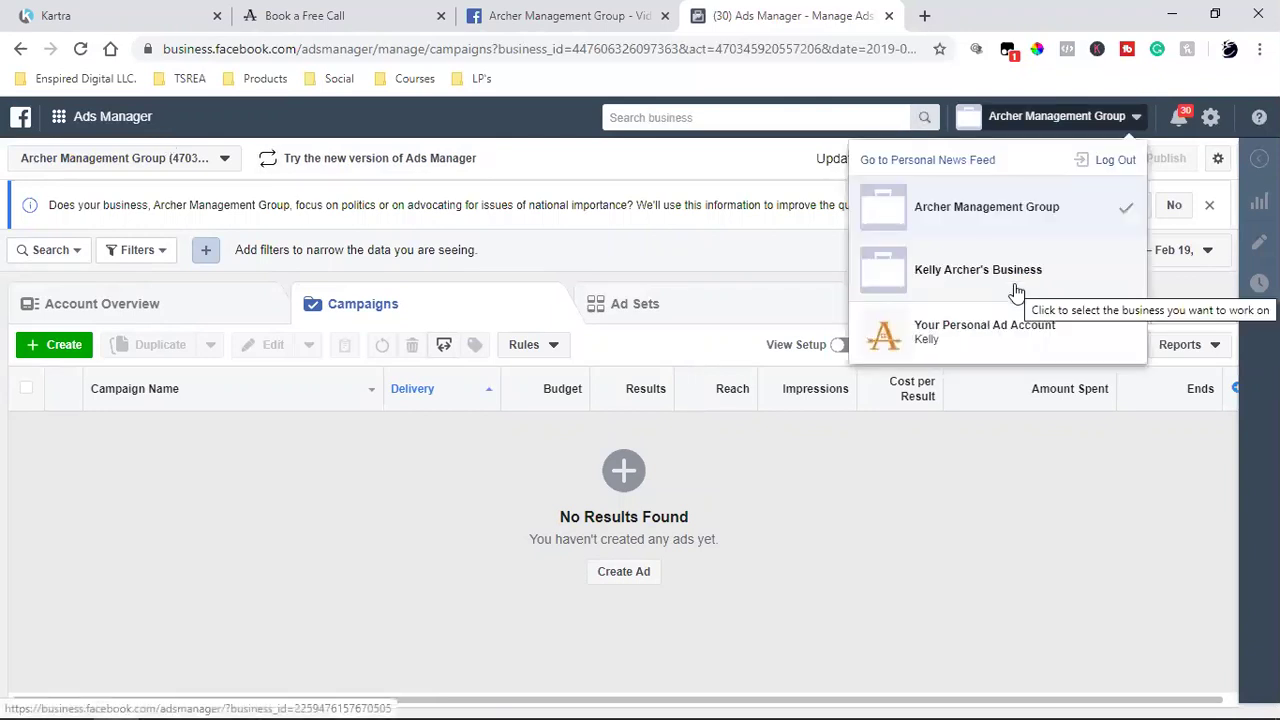
{"action": "left_click", "coordinate": [1015, 290]}
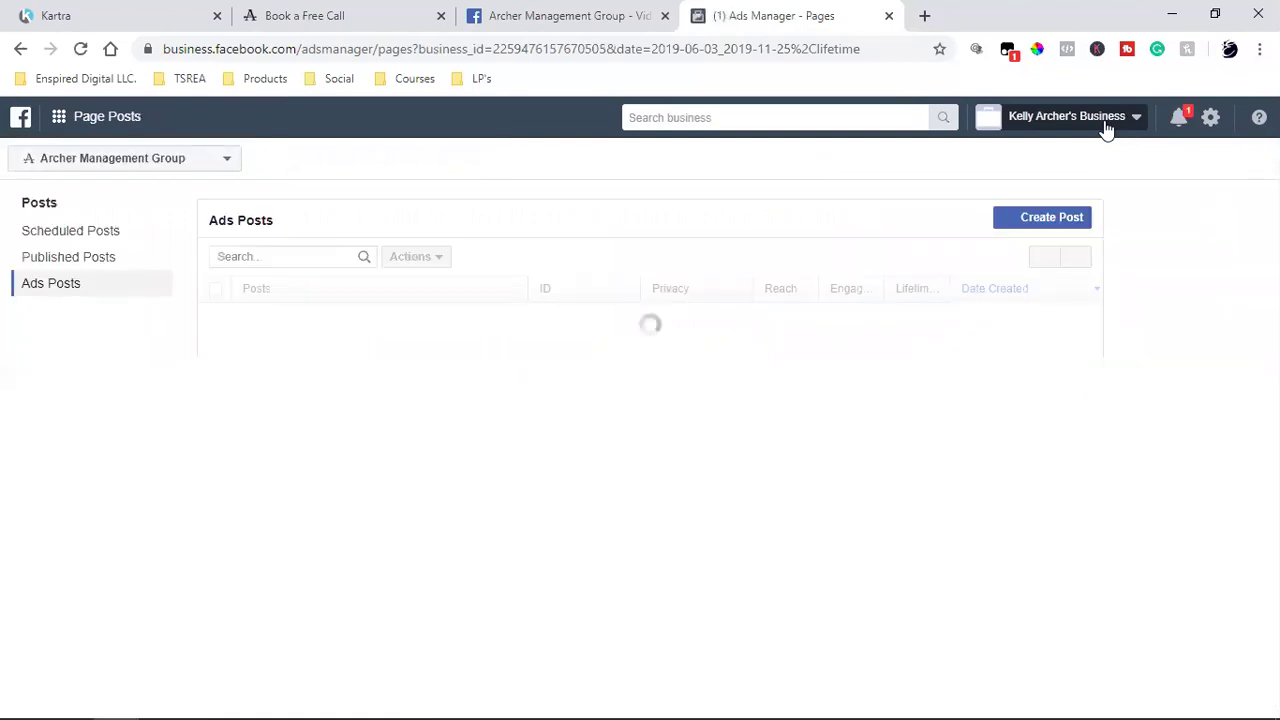
{"action": "left_click", "coordinate": [74, 162]}
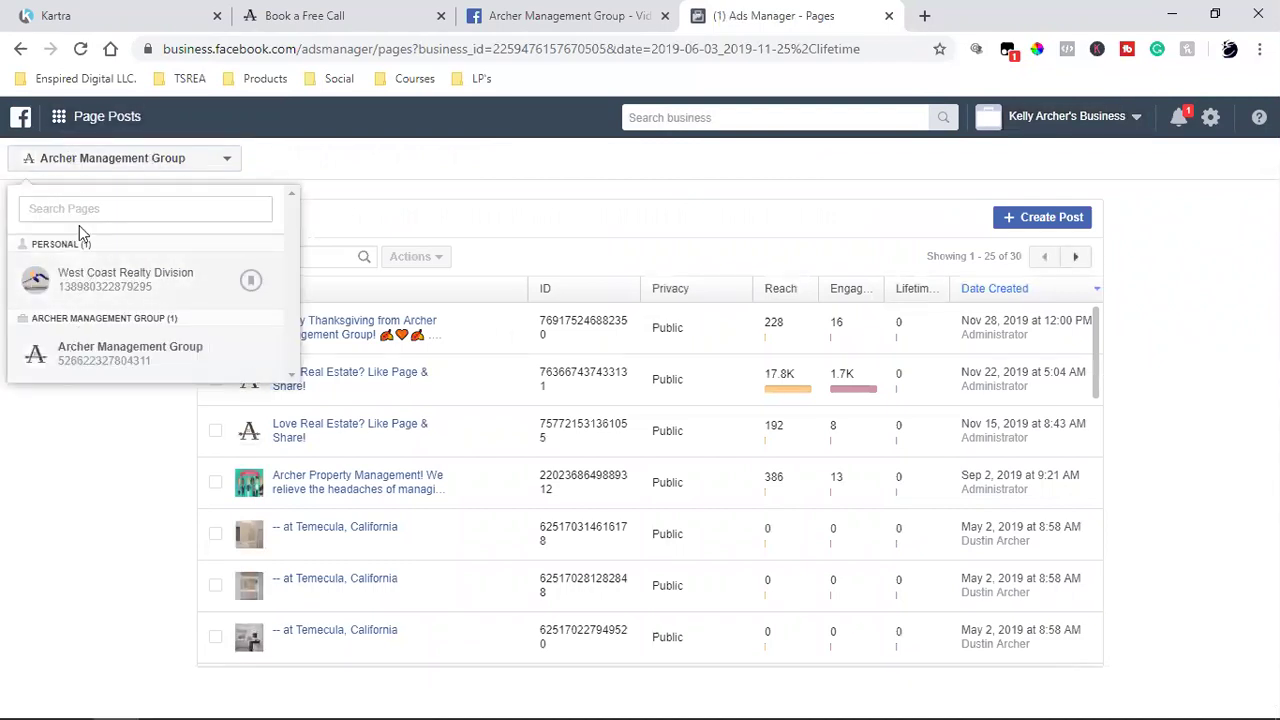
- Open the Business Manager home for this business and postpone the extra account security setup
{"action": "left_click", "coordinate": [66, 122]}
{"action": "left_click", "coordinate": [105, 262]}
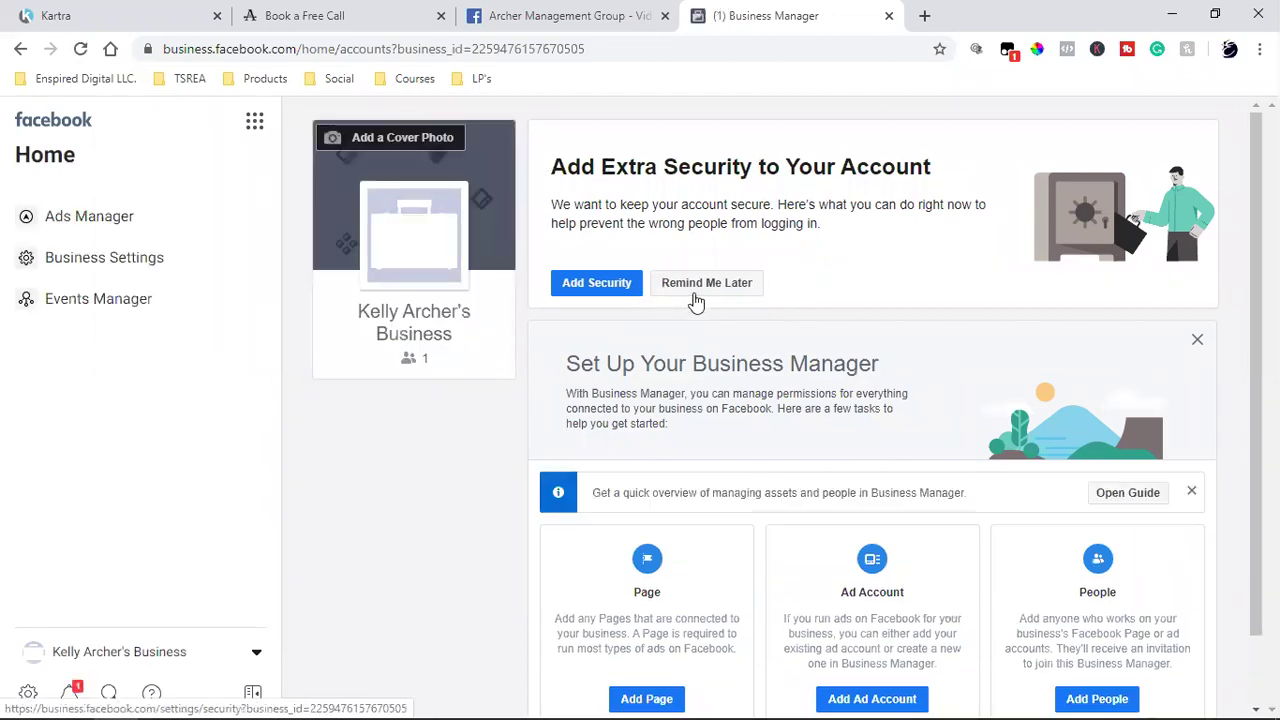
{"action": "left_click", "coordinate": [741, 287]}
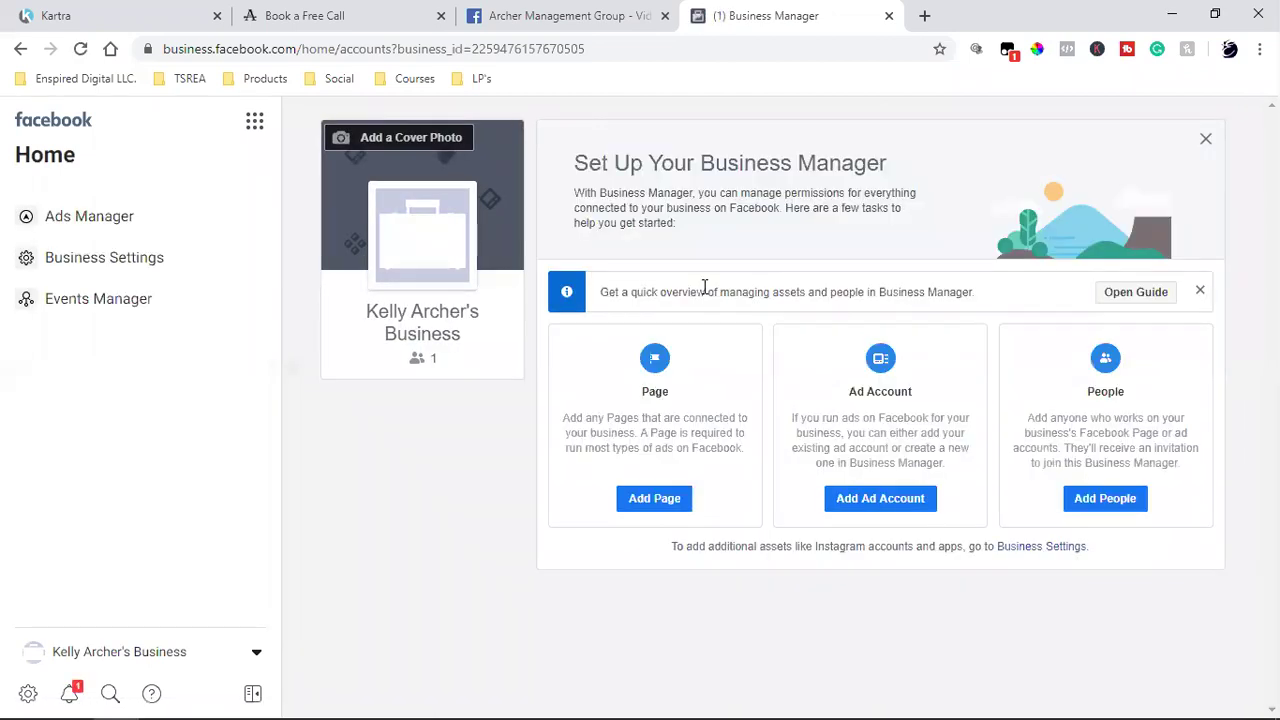
- Try to open Ads Manager for the business named after the account owner, dismiss the ad-account dialog and return to the previous page
{"action": "left_click", "coordinate": [138, 228]}
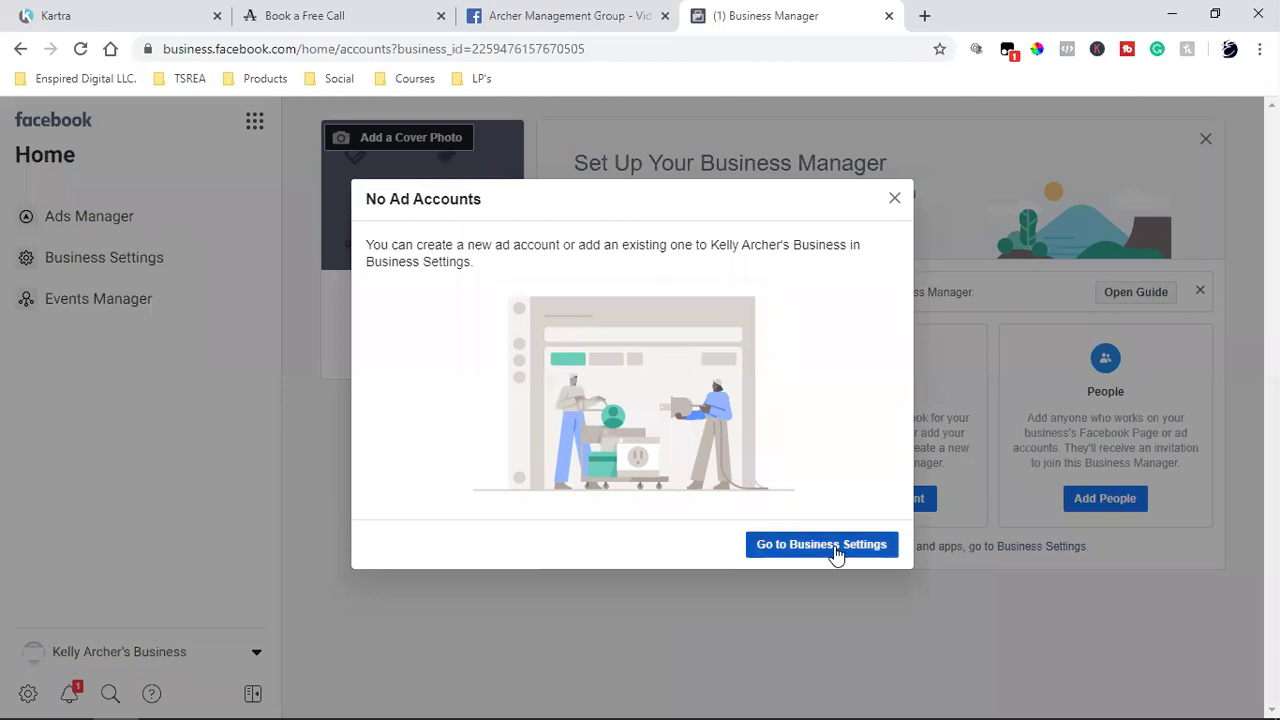
{"action": "left_click", "coordinate": [894, 198]}
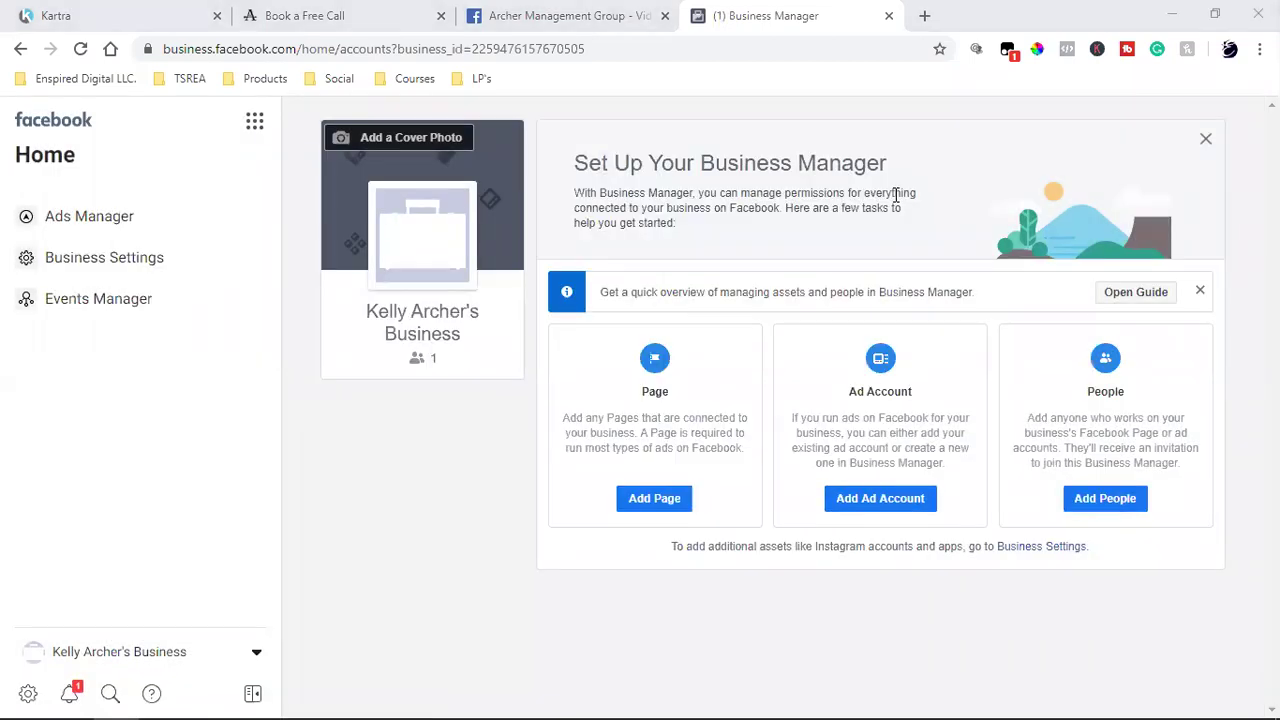
{"action": "left_click", "coordinate": [19, 50]}
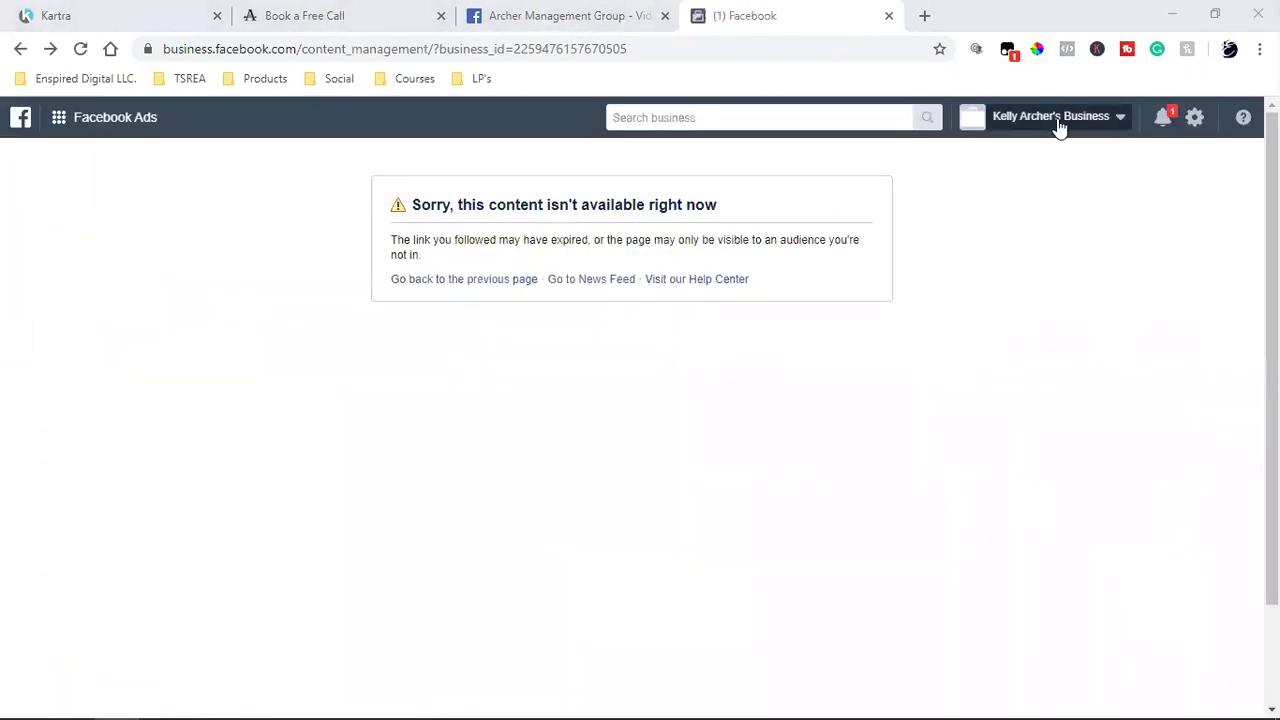
- Check the campaigns in the personal ad account and switch Ads Manager to the Archer Management Group business
{"action": "left_click", "coordinate": [1058, 118]}
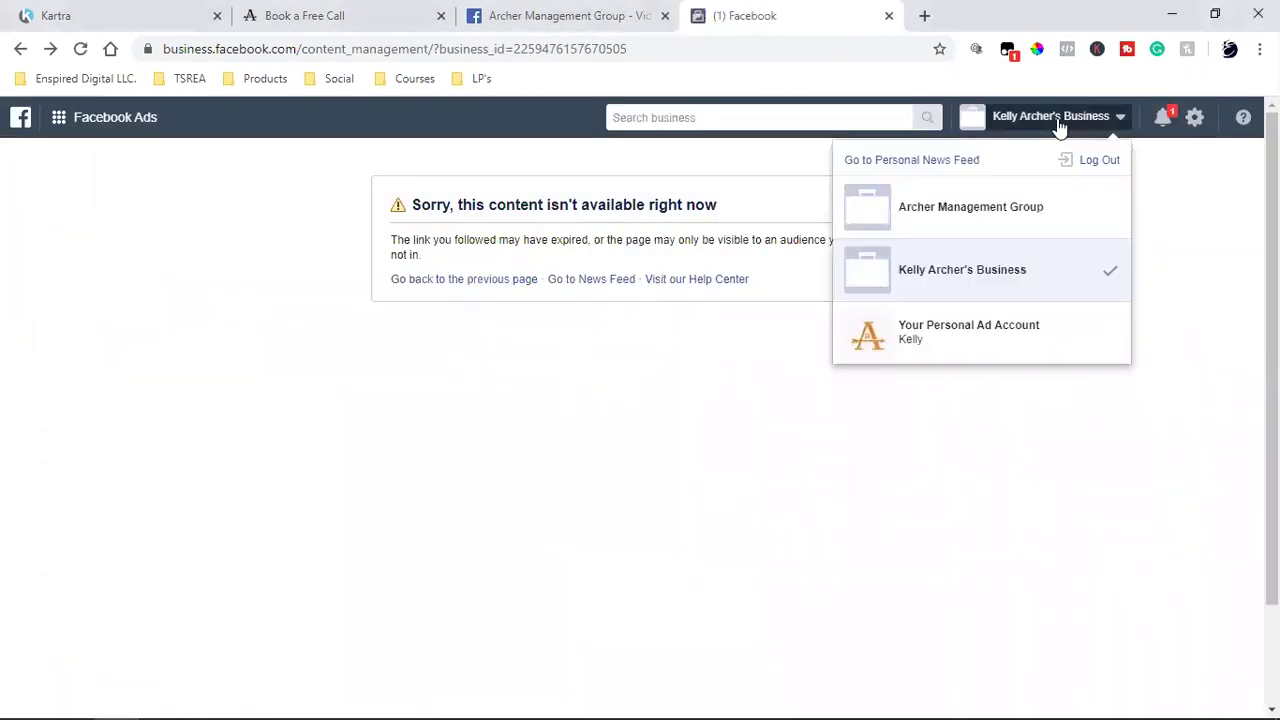
{"action": "left_click", "coordinate": [967, 348]}
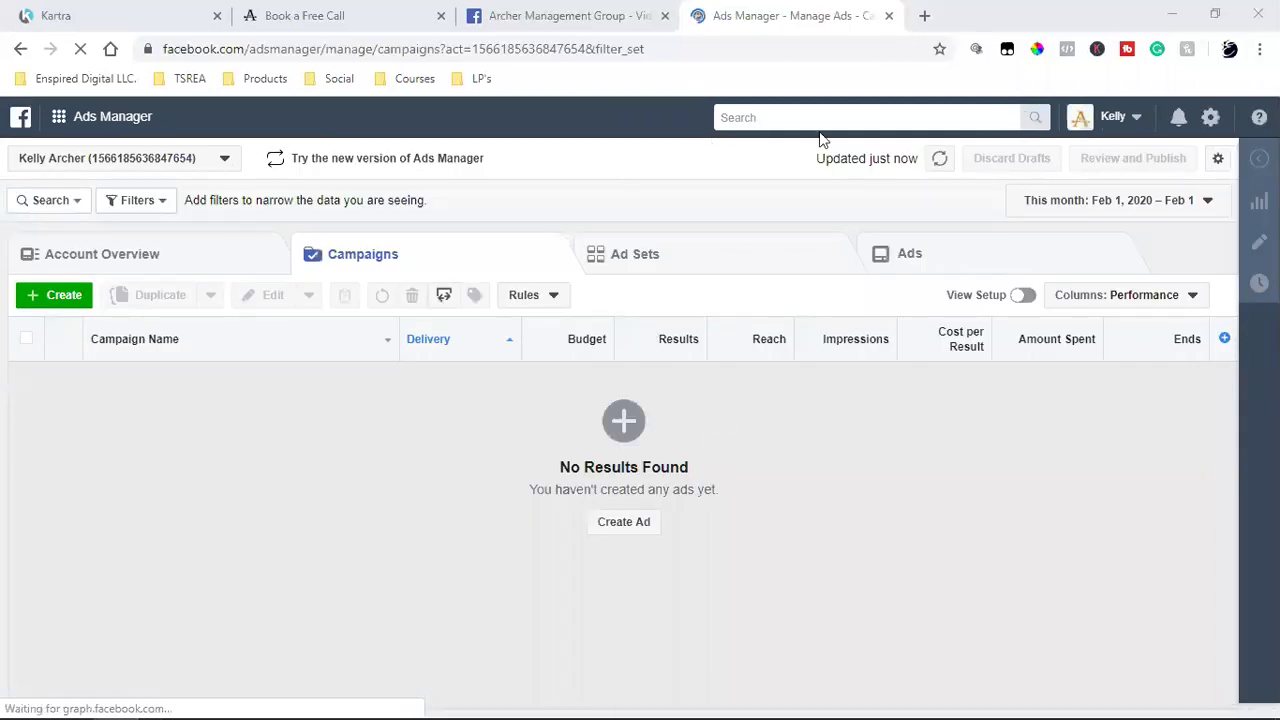
{"action": "left_click", "coordinate": [1129, 120]}
{"action": "left_click", "coordinate": [1006, 206]}
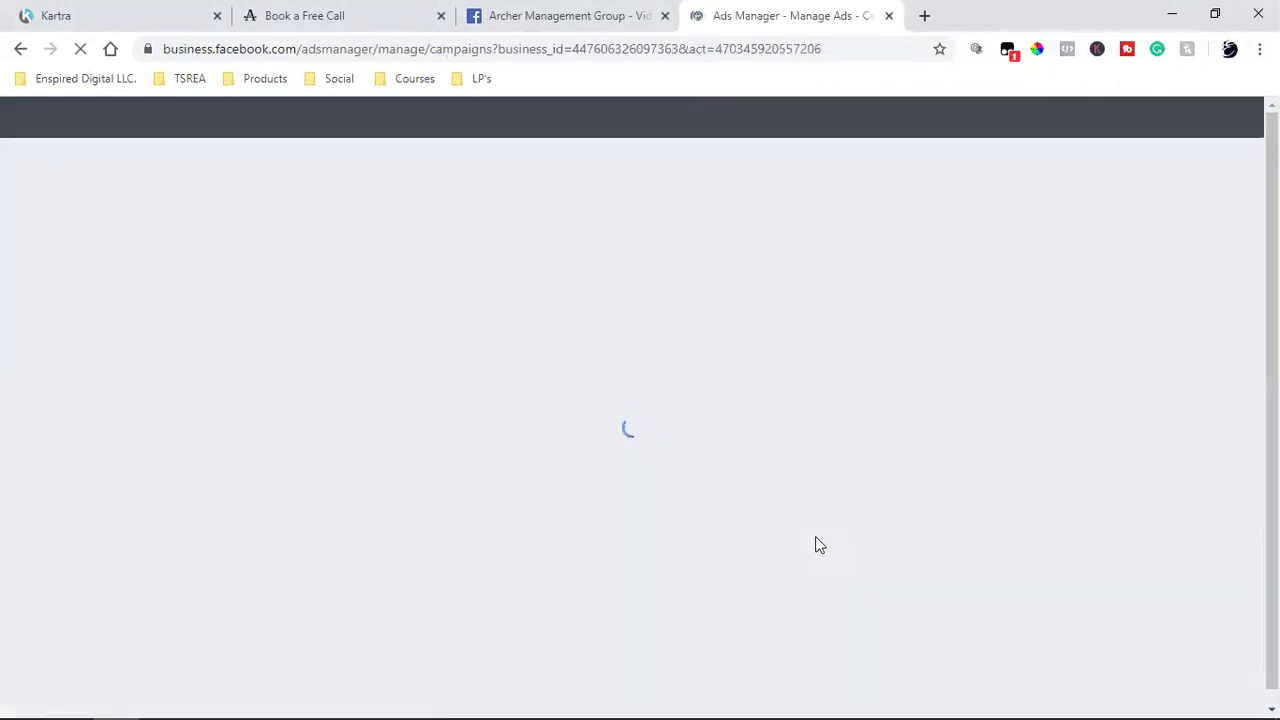
- Review the video list on the Archer Management Group page alongside that business's campaign list in Ads Manager
{"action": "left_click", "coordinate": [530, 8]}
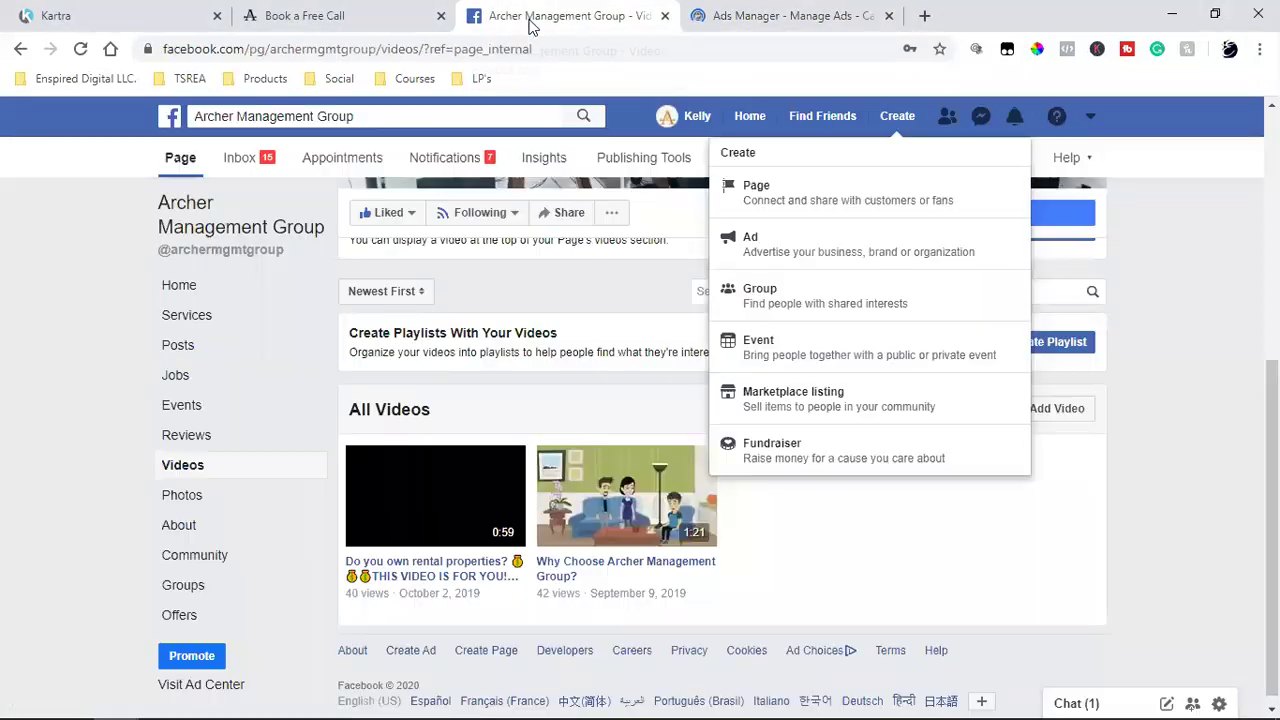
{"action": "left_click", "coordinate": [980, 590]}
{"action": "left_click", "coordinate": [856, 8]}
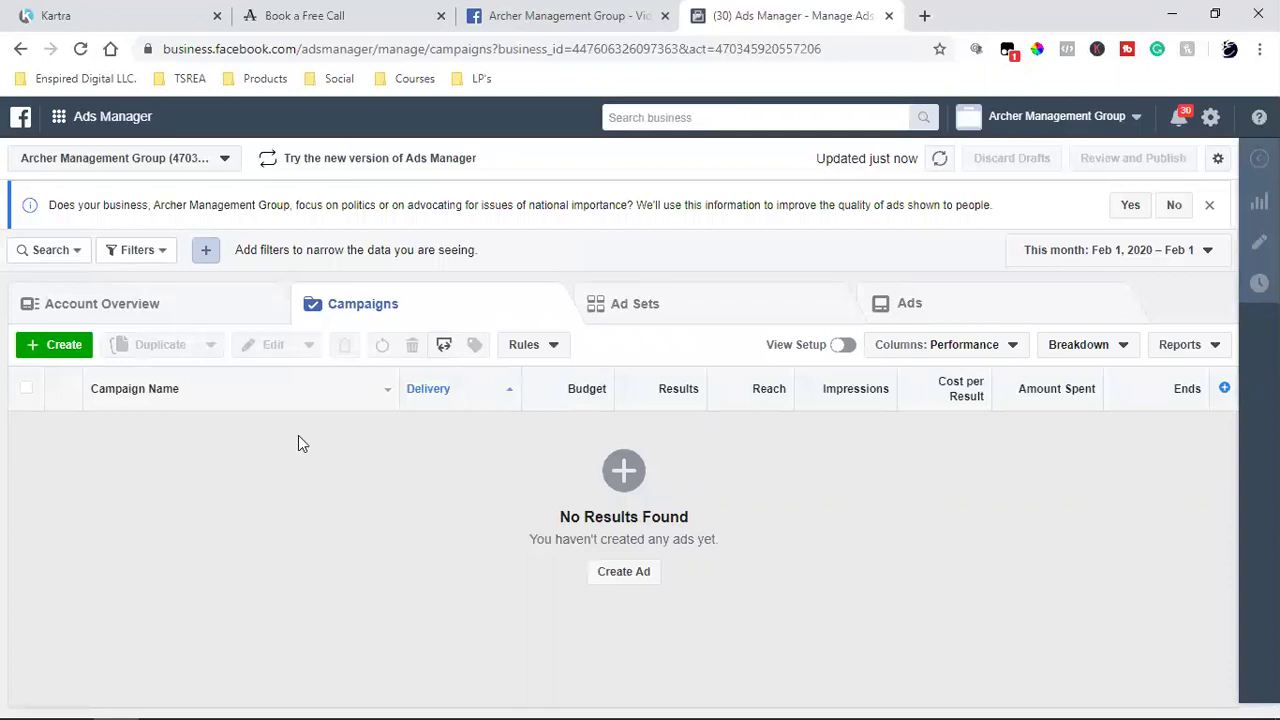
{"action": "left_click", "coordinate": [529, 14]}
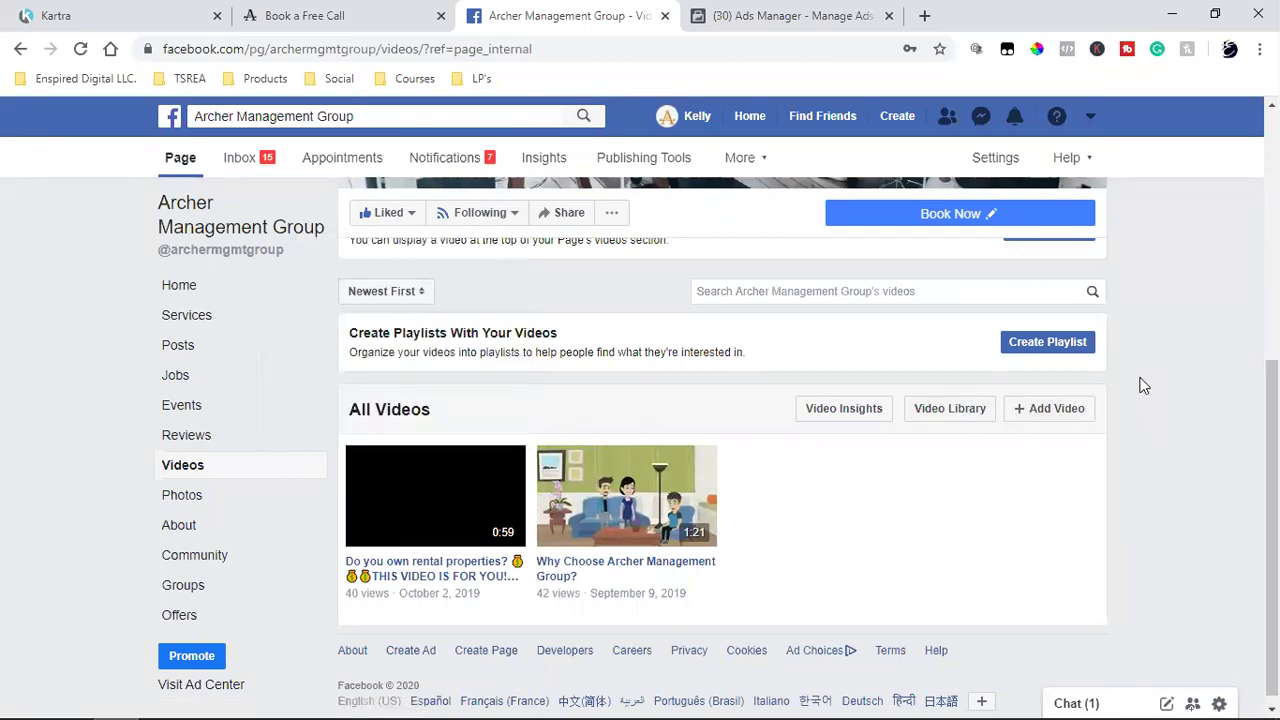
{"action": "scroll", "coordinate": [1040, 342], "scroll_direction": "up", "scroll_amount": 3}
{"action": "left_click", "coordinate": [820, 15]}
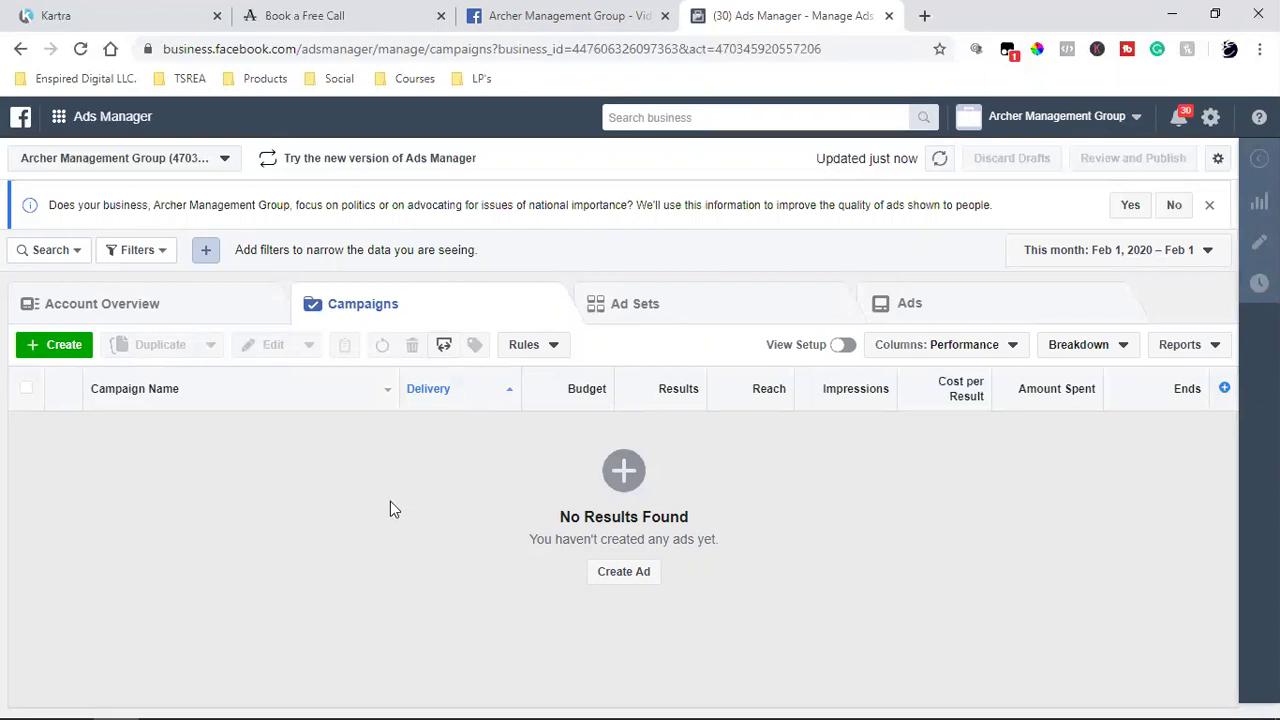
{"action": "left_click", "coordinate": [543, 12]}
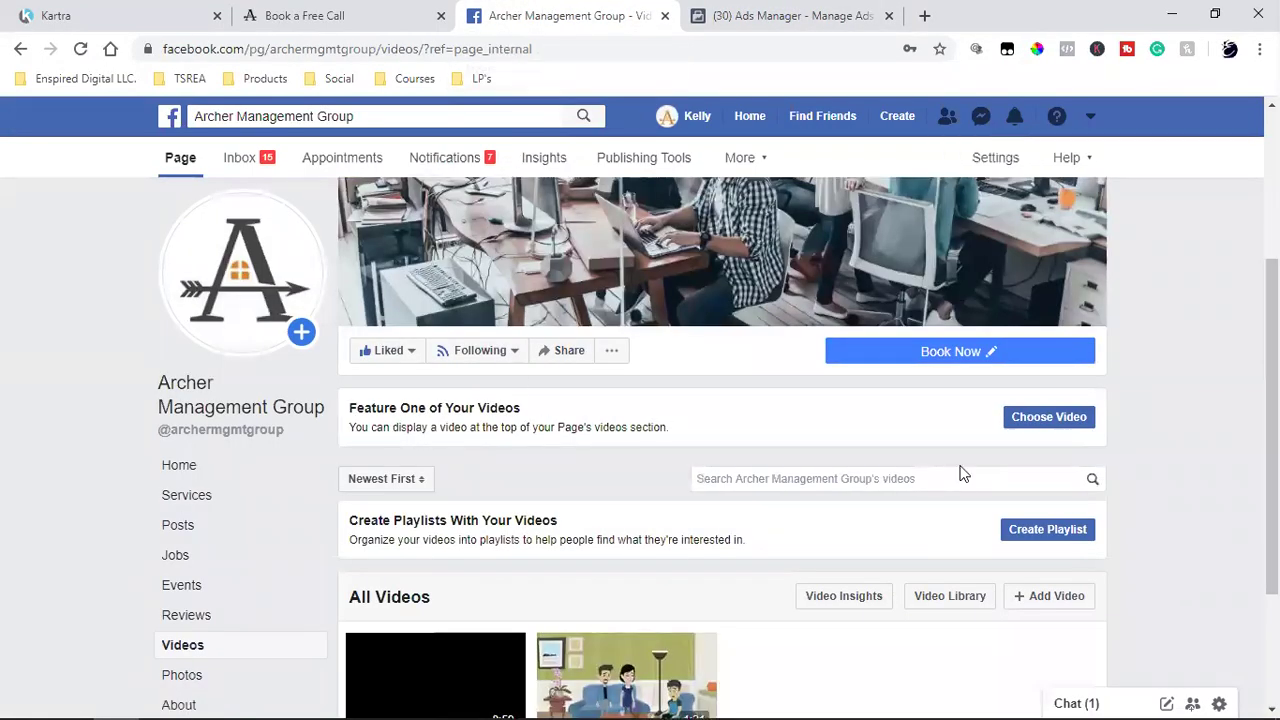
{"action": "scroll", "coordinate": [960, 473], "scroll_direction": "down", "scroll_amount": 2}
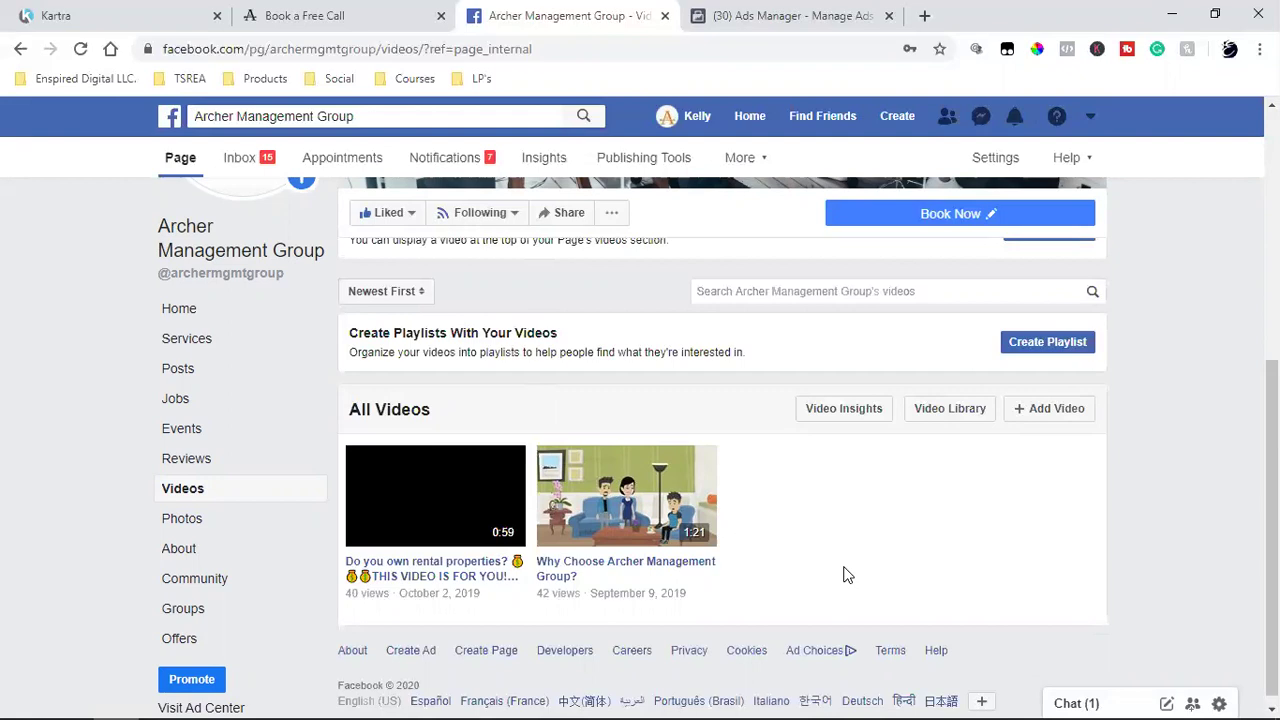
{"action": "left_click", "coordinate": [764, 12]}
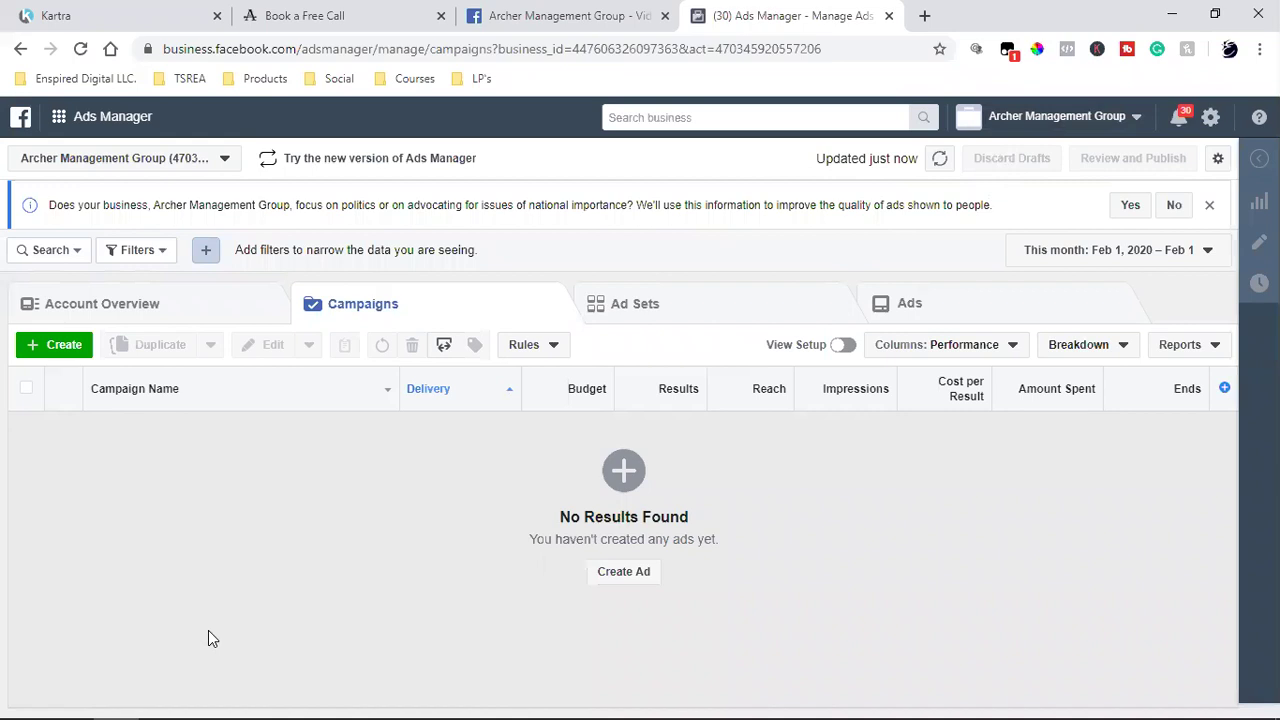
- Display the owner's personal ad account within the Archer Management Group business and return to the company's own ad account
{"action": "left_click", "coordinate": [190, 158]}
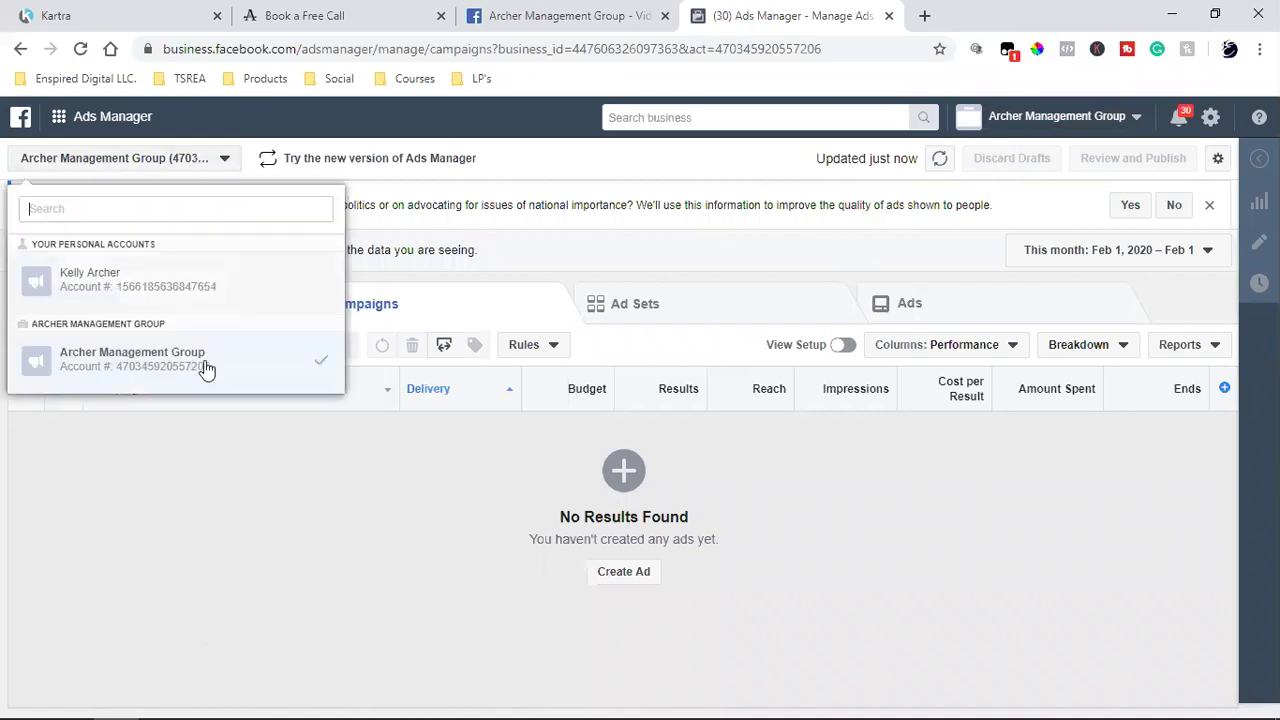
{"action": "left_click", "coordinate": [166, 289]}
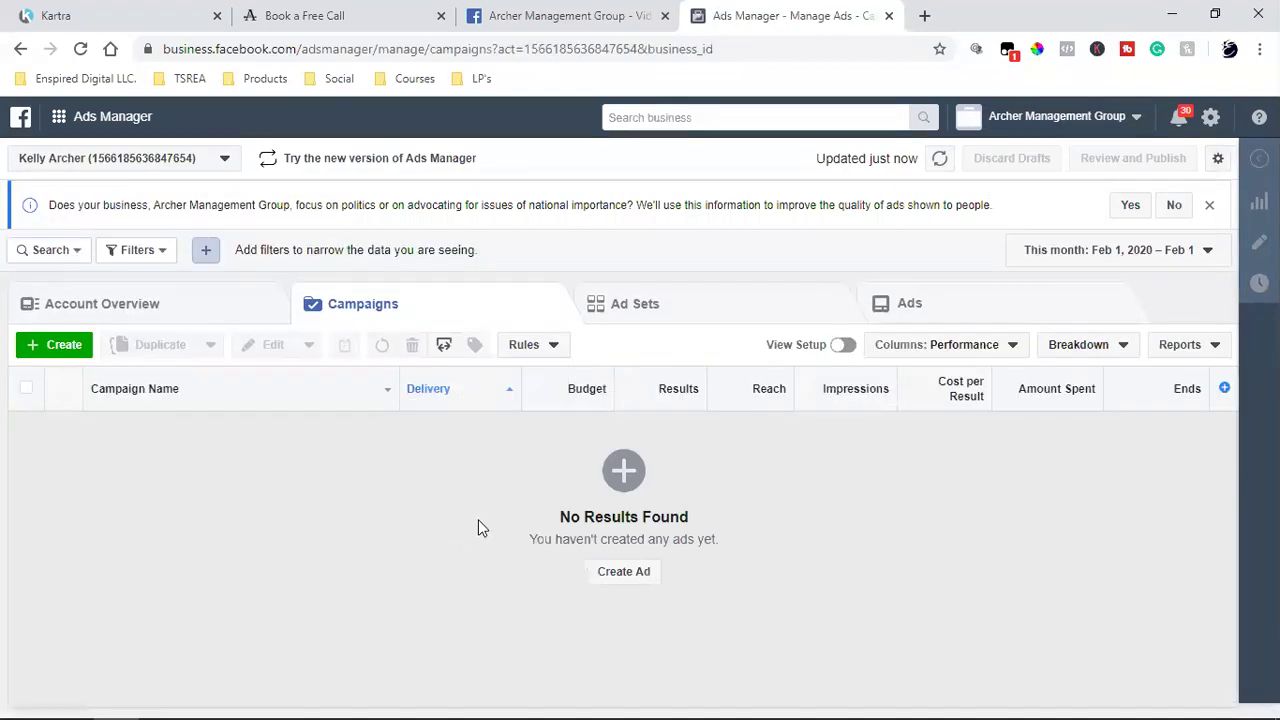
{"action": "left_click", "coordinate": [1081, 124]}
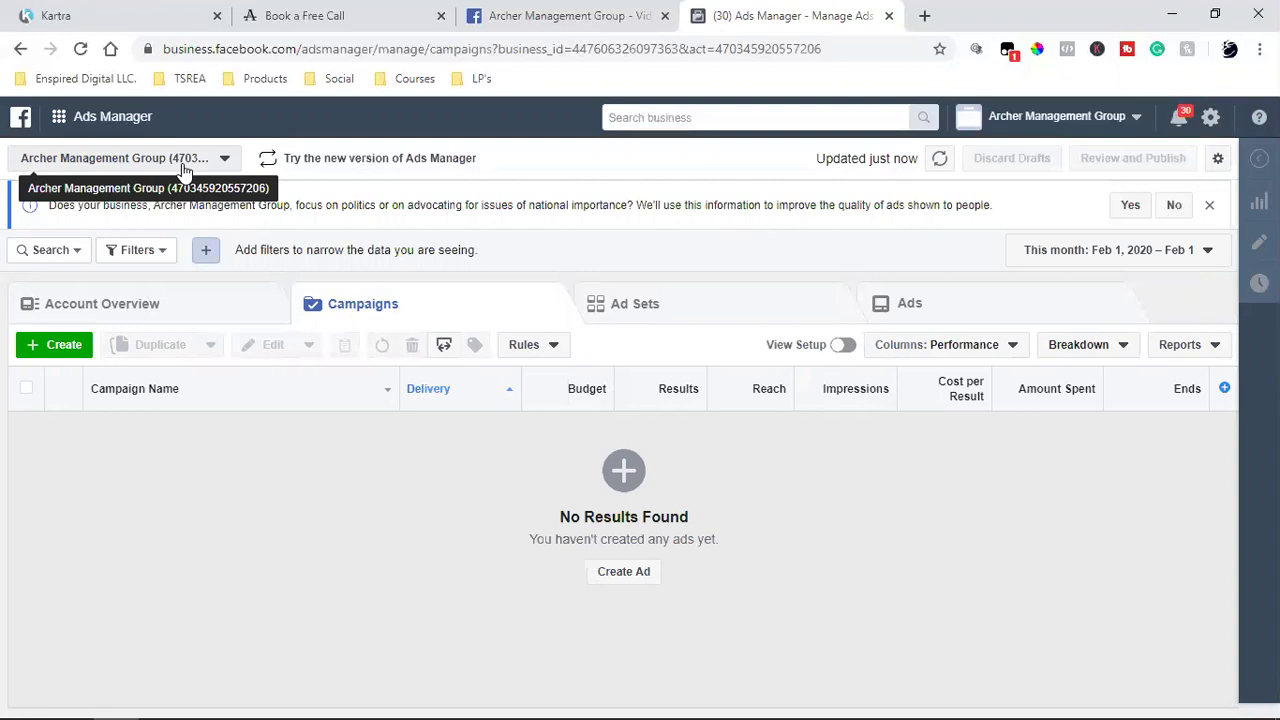
{"action": "left_click", "coordinate": [563, 14]}
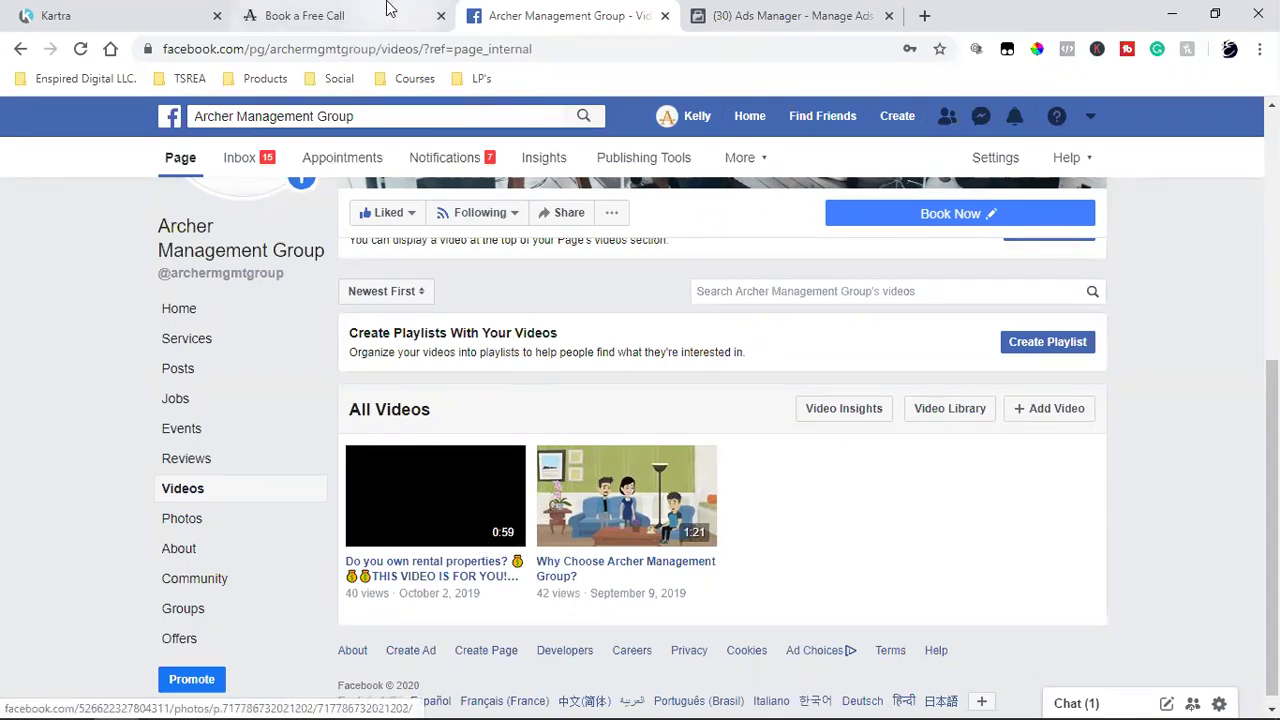
{"action": "left_click", "coordinate": [300, 15]}
{"action": "left_click", "coordinate": [207, 10]}
{"action": "left_click", "coordinate": [730, 14]}
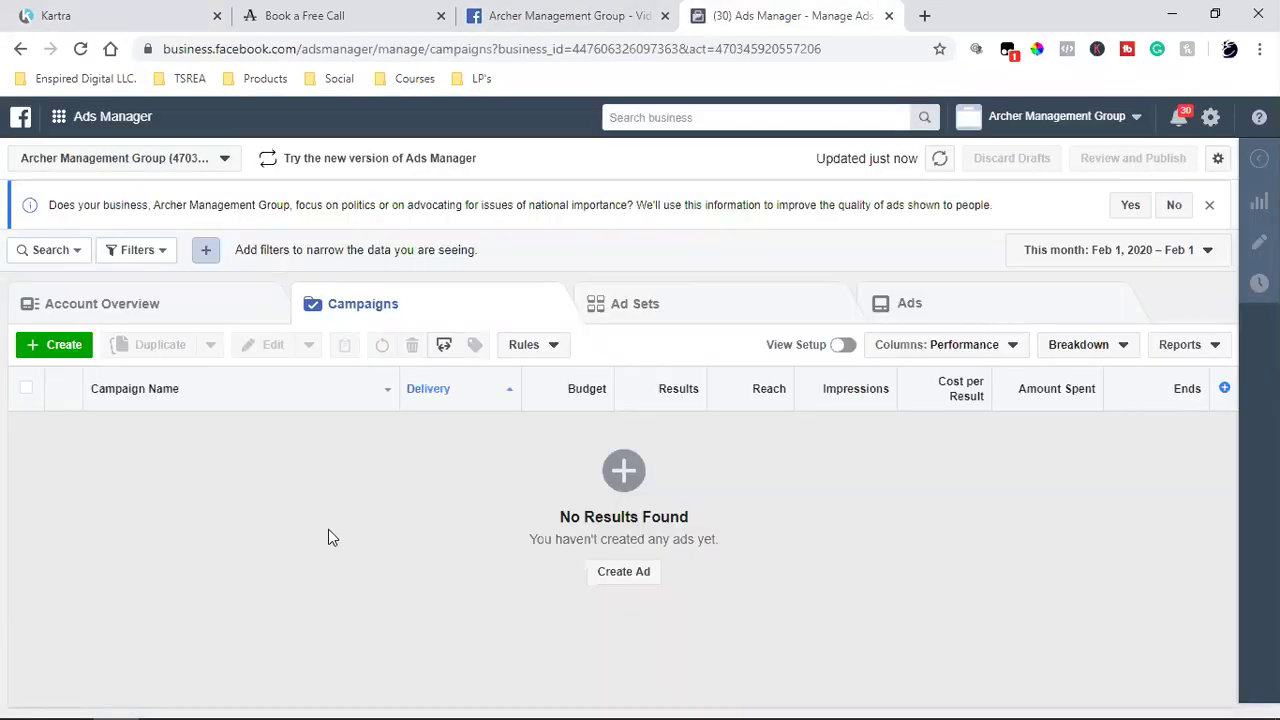
- Play the "Why Choose Archer Management Group?" video from the Facebook page and return to the video list
{"action": "left_click", "coordinate": [568, 15]}
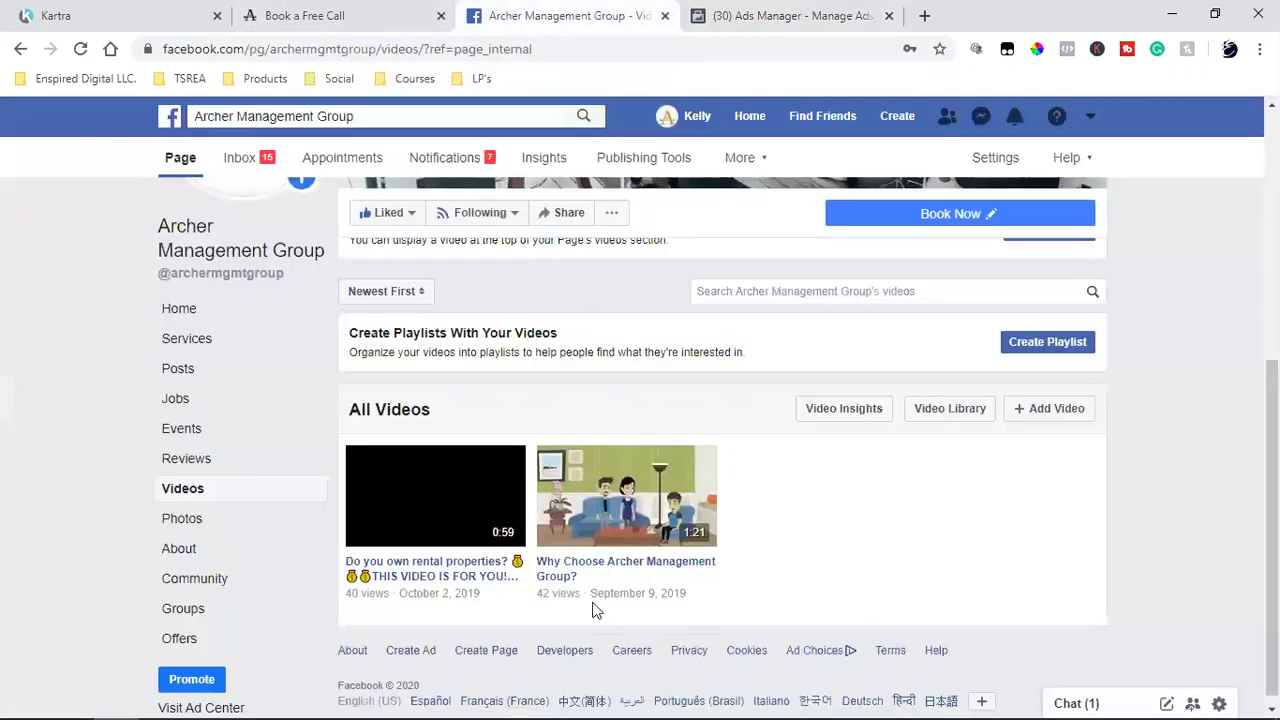
{"action": "left_click", "coordinate": [616, 513]}
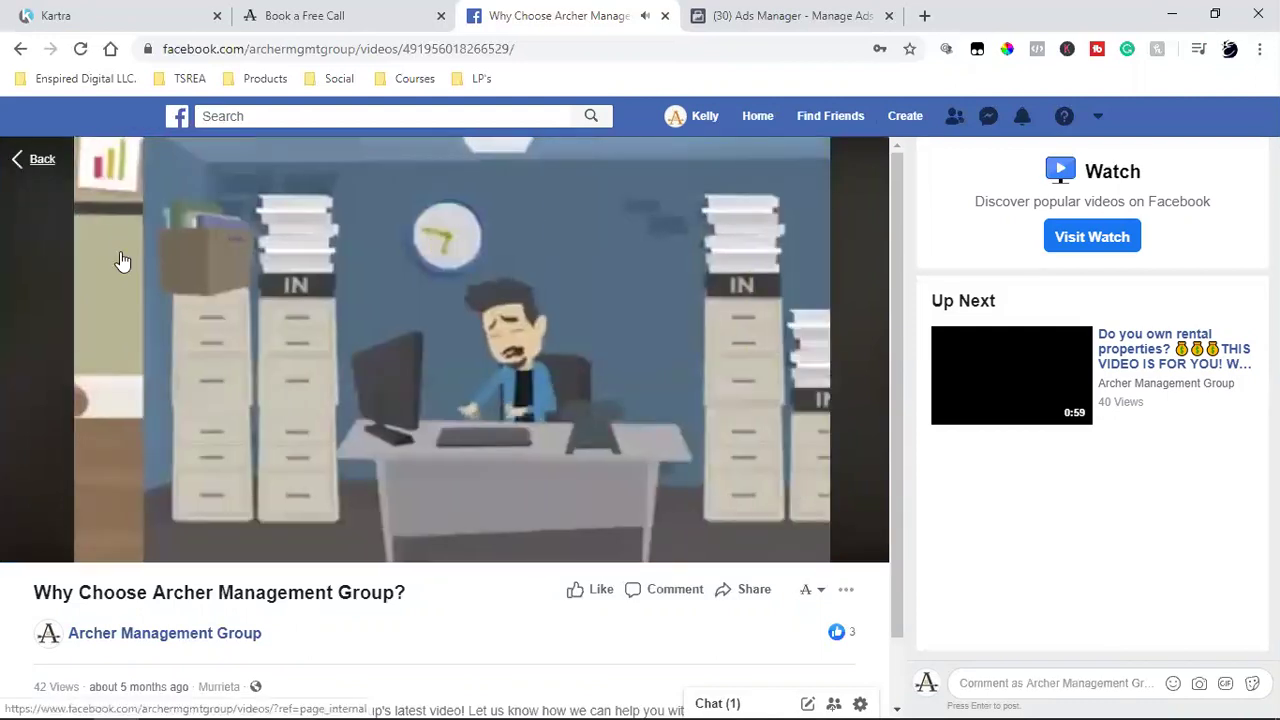
{"action": "left_click", "coordinate": [120, 261]}
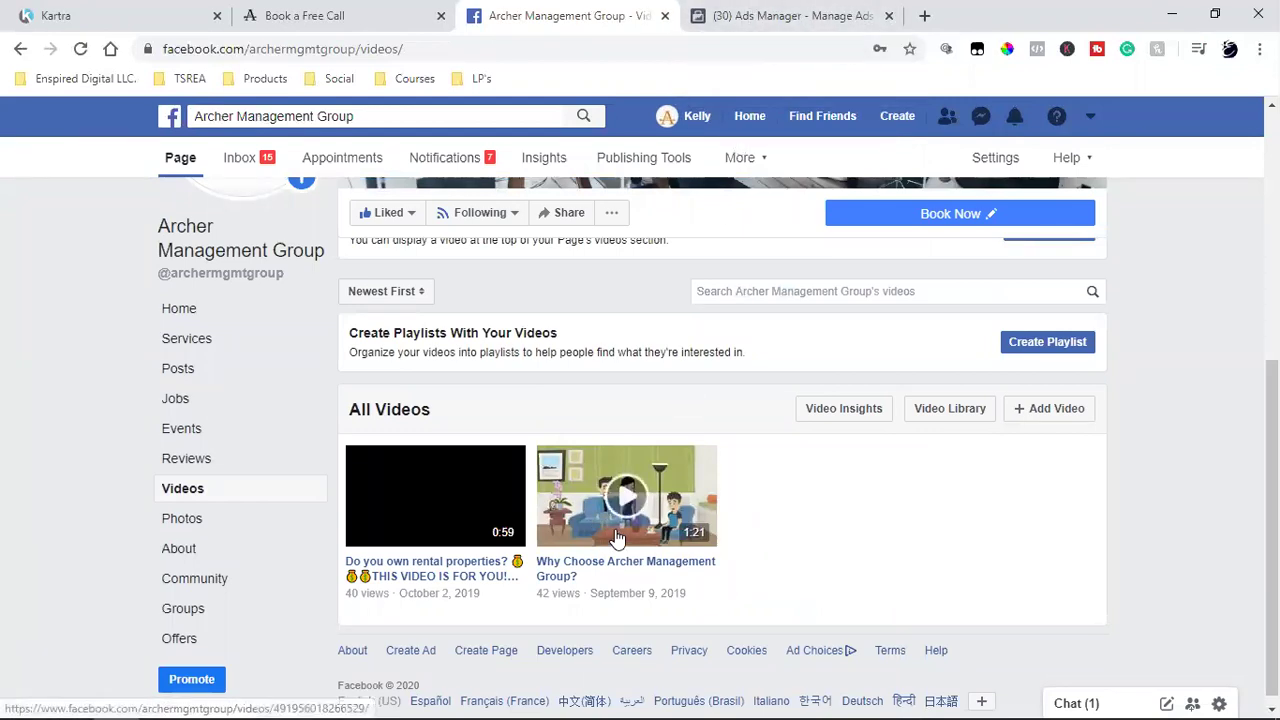
{"action": "double_click", "coordinate": [543, 593]}
{"action": "left_click", "coordinate": [1100, 525]}
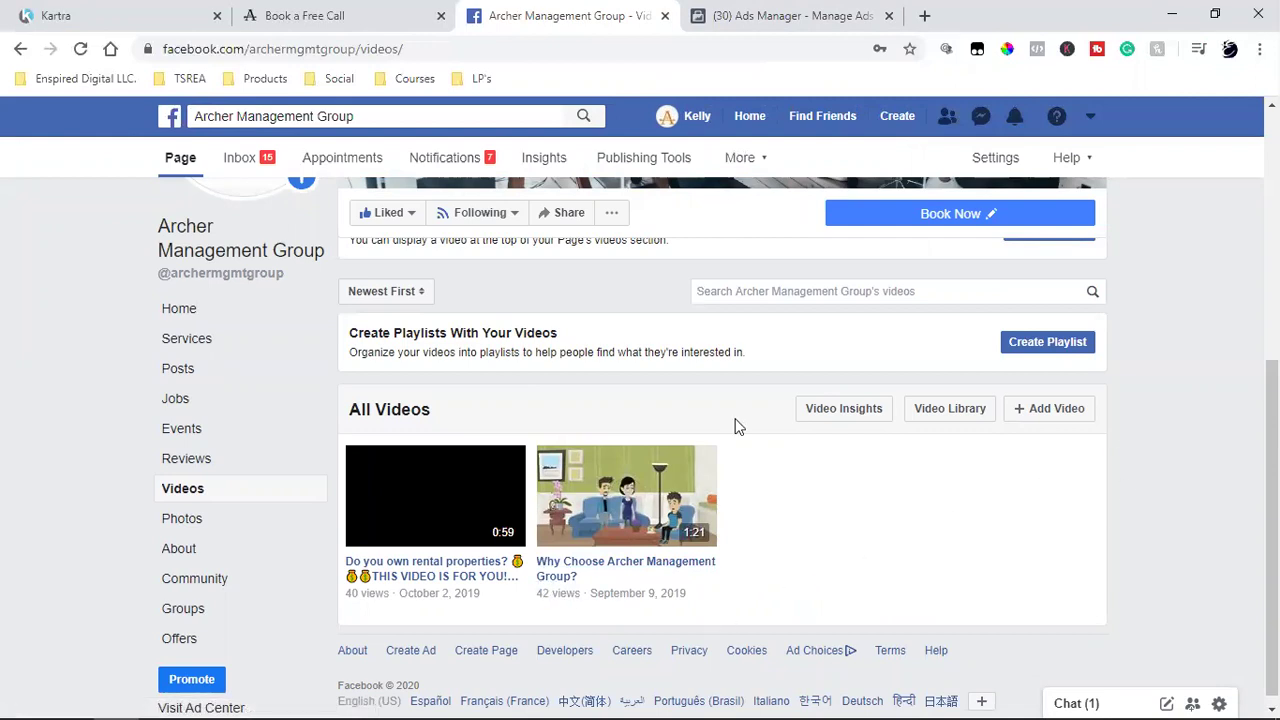
- Review the available businesses in Ads Manager and start a new campaign in the Archer Management Group ad account
{"action": "left_click", "coordinate": [790, 16]}
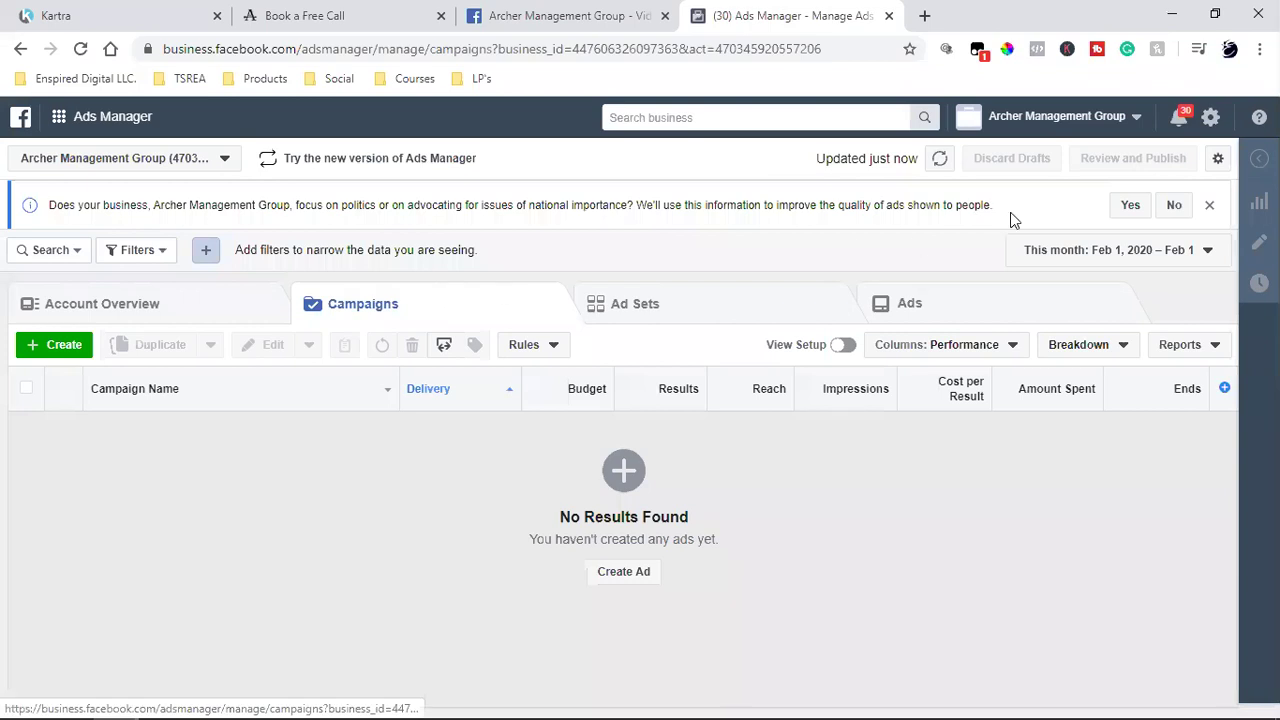
{"action": "left_click", "coordinate": [1072, 126]}
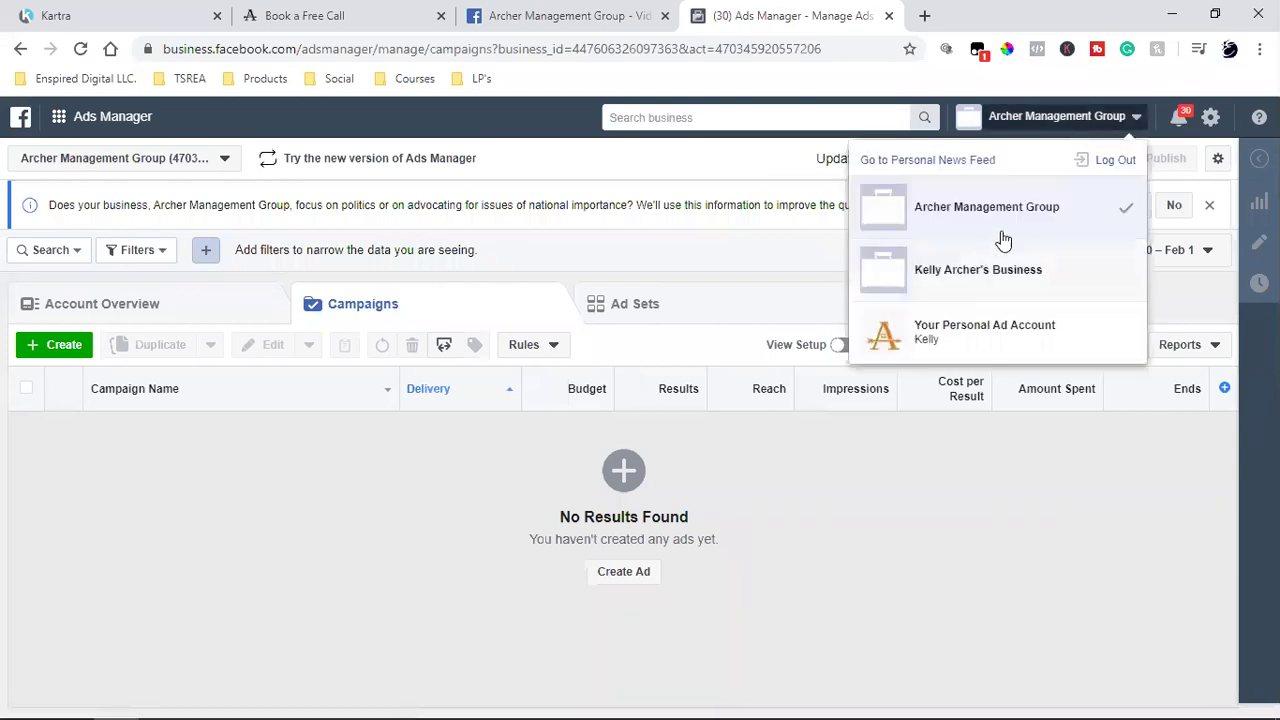
{"action": "left_click", "coordinate": [328, 546]}
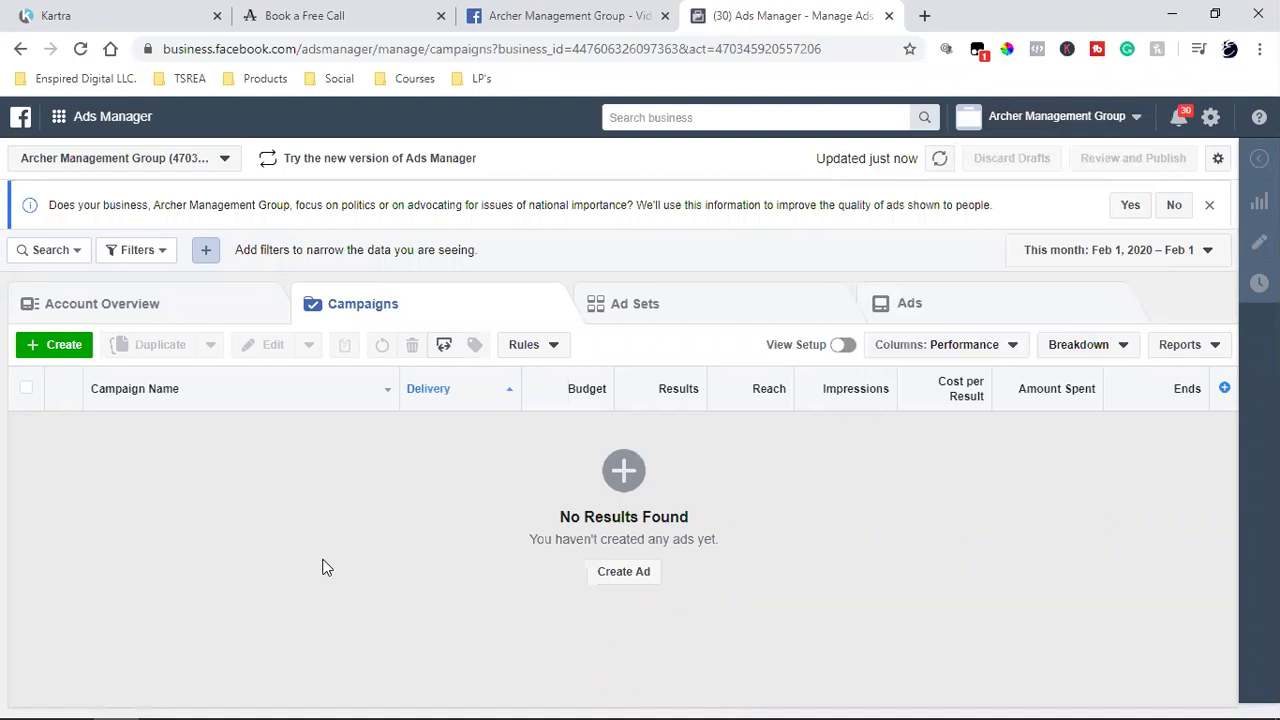
{"action": "left_click", "coordinate": [57, 344]}
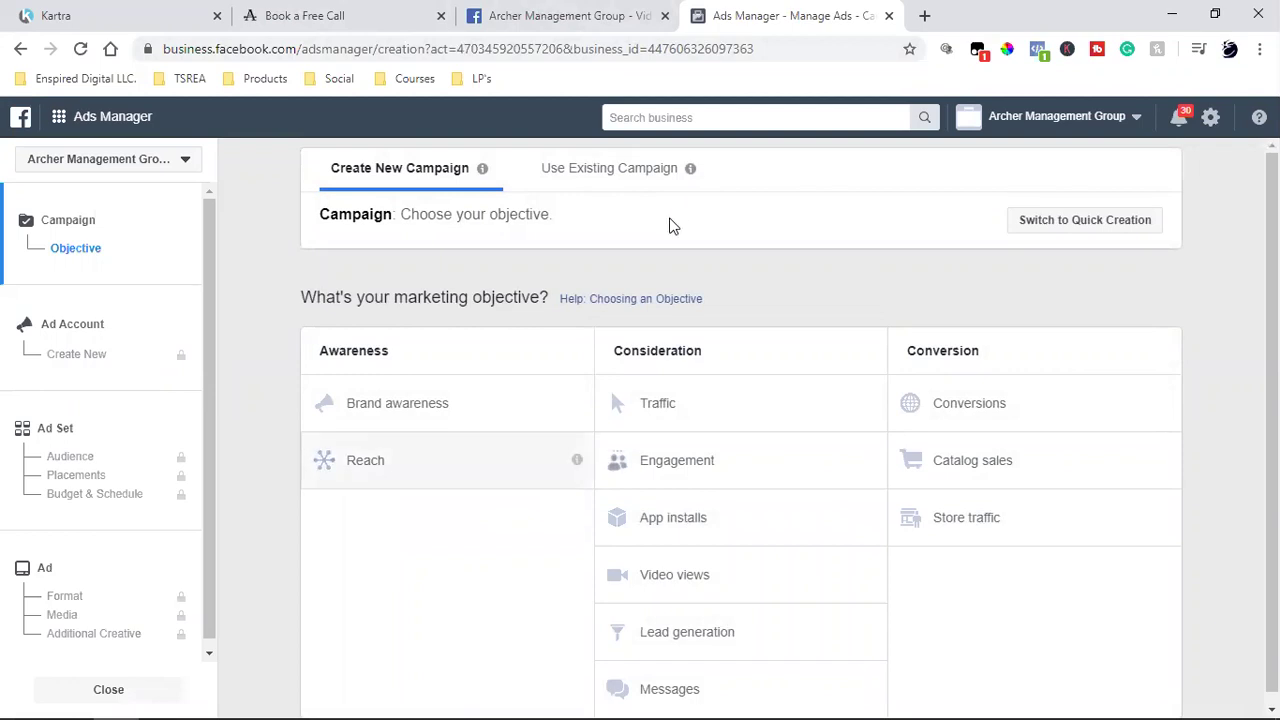
- Open ad creation from the Facebook page in a new browser tab and close the earlier Ads Manager tab
{"action": "left_click", "coordinate": [531, 12]}
{"action": "left_click", "coordinate": [899, 118]}
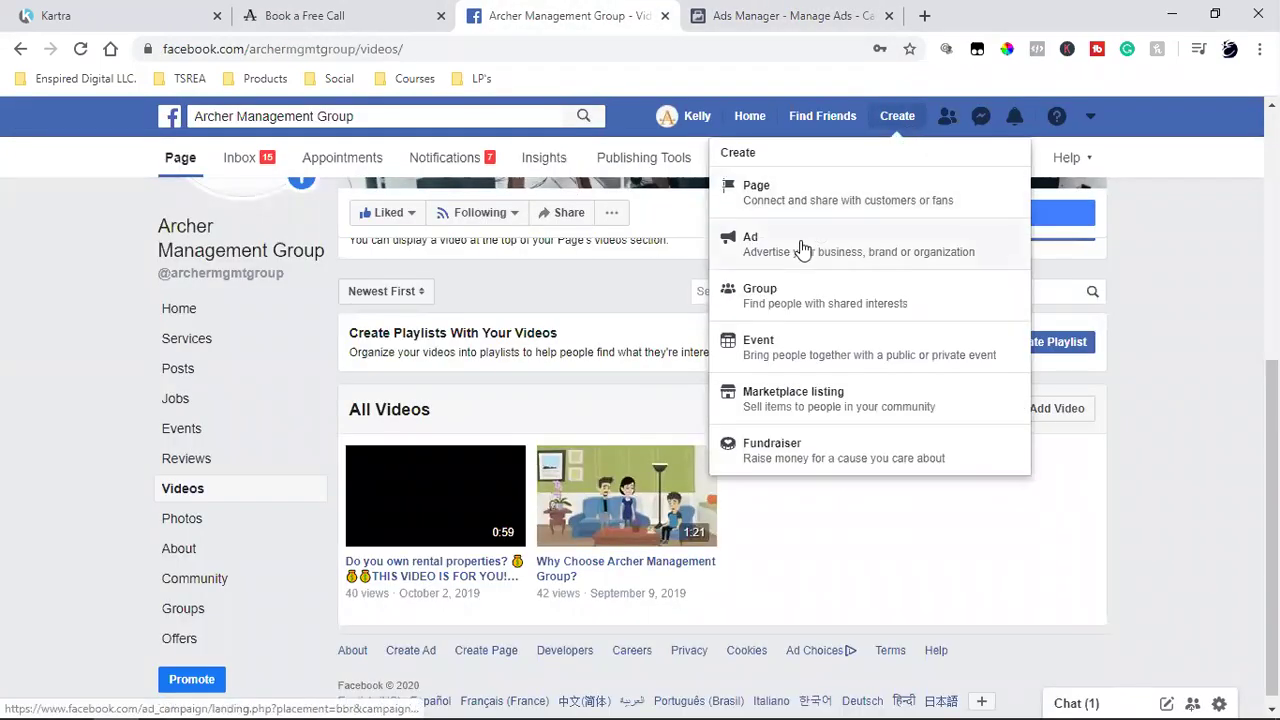
{"action": "left_click", "coordinate": [801, 248]}
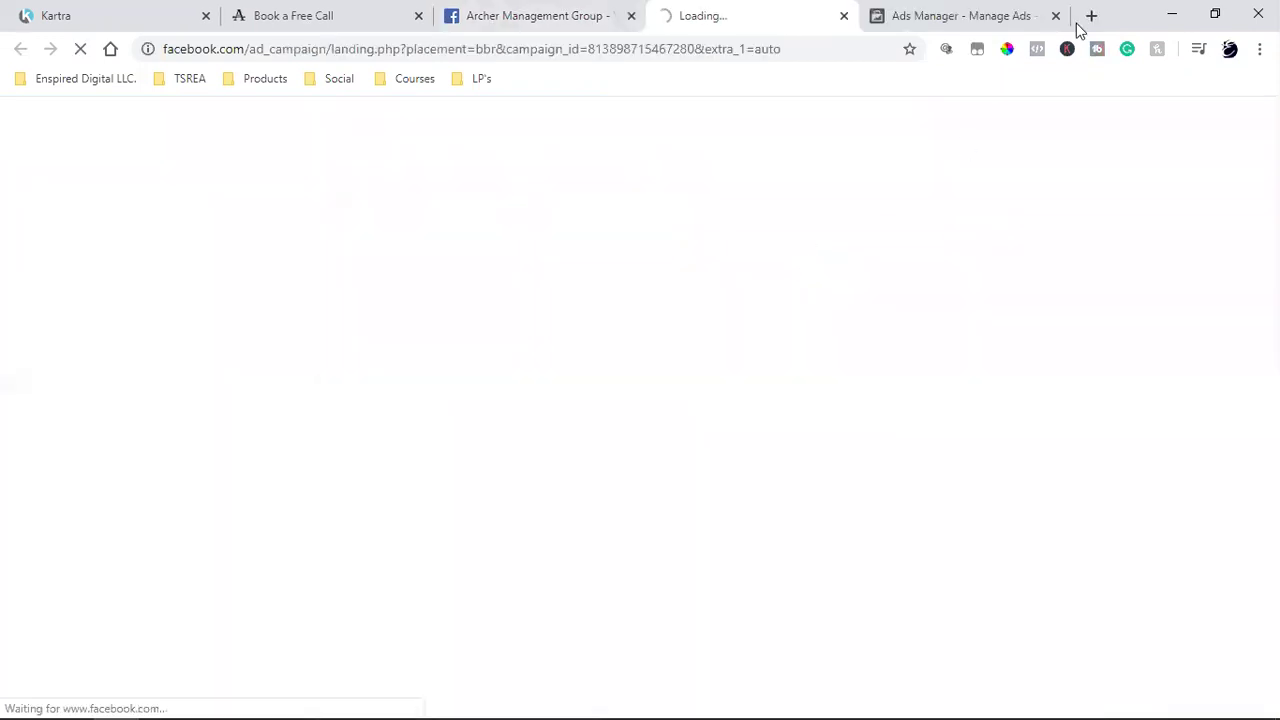
{"action": "left_click", "coordinate": [1057, 16]}
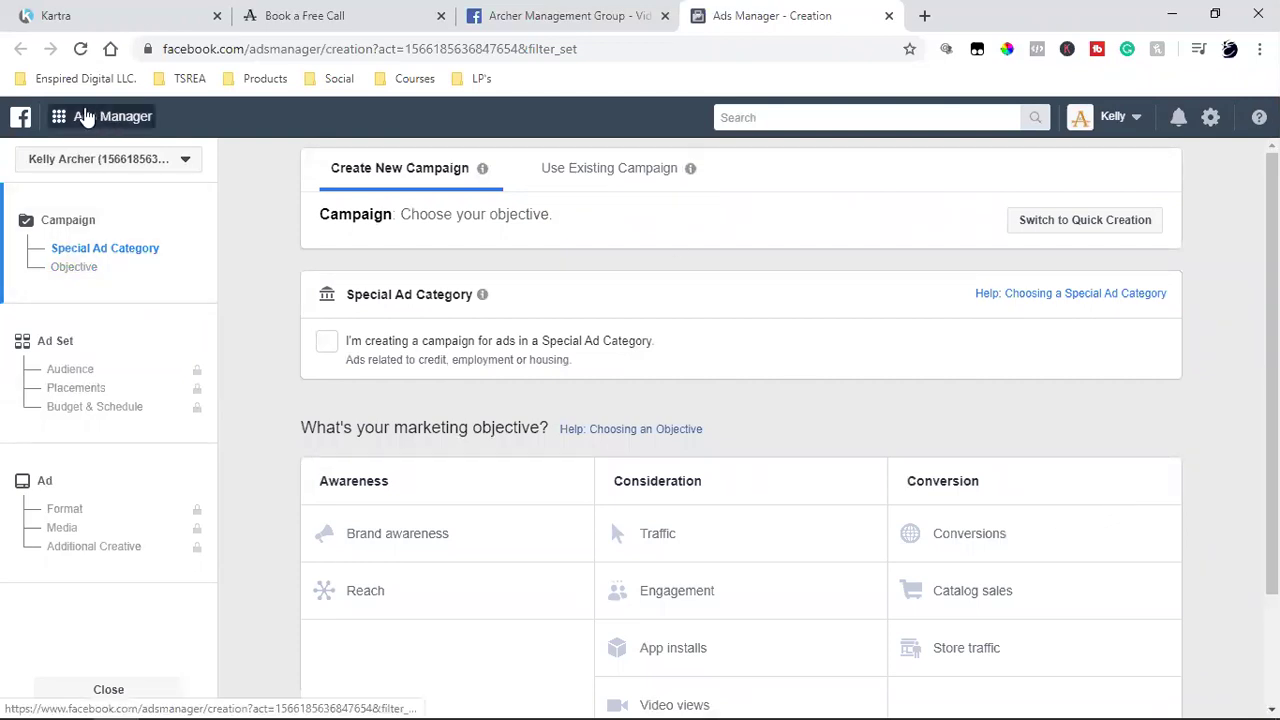
- Open the personal ad account's campaign list in Ads Manager and start creating a new campaign from it
{"action": "left_click", "coordinate": [60, 117]}
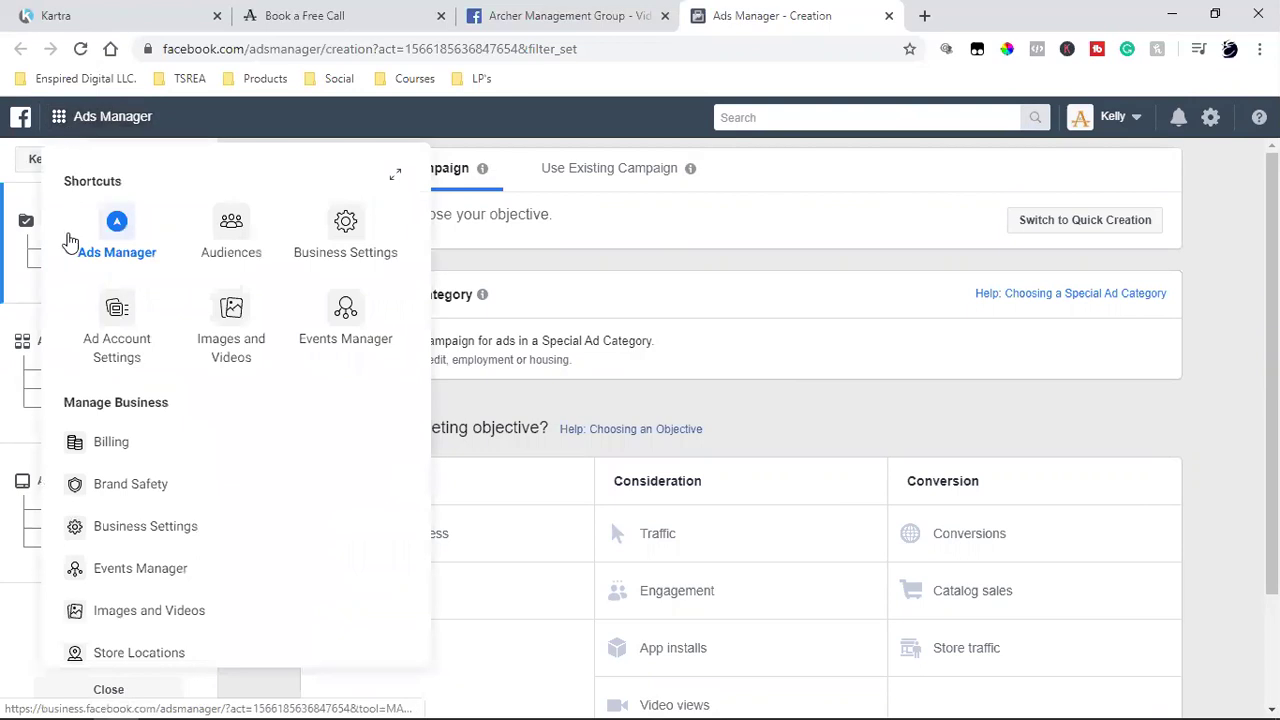
{"action": "left_click", "coordinate": [115, 232]}
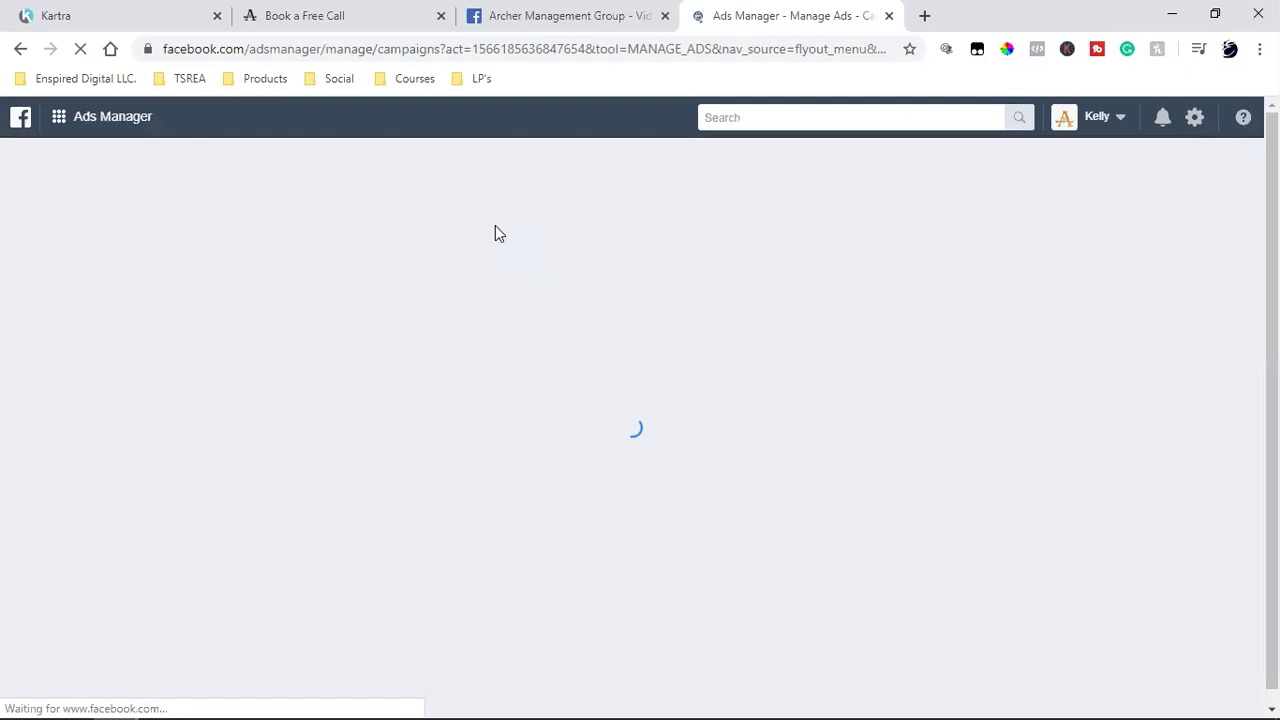
{"action": "left_click", "coordinate": [502, 12]}
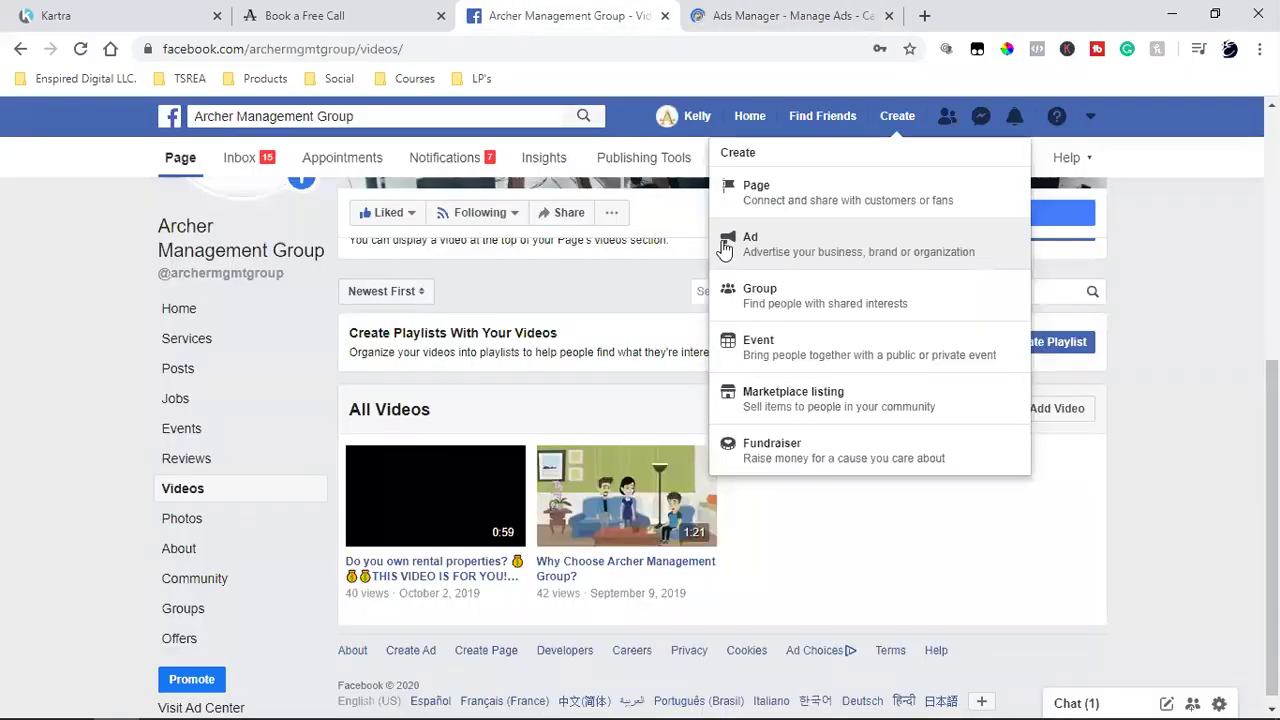
{"action": "left_click", "coordinate": [888, 122]}
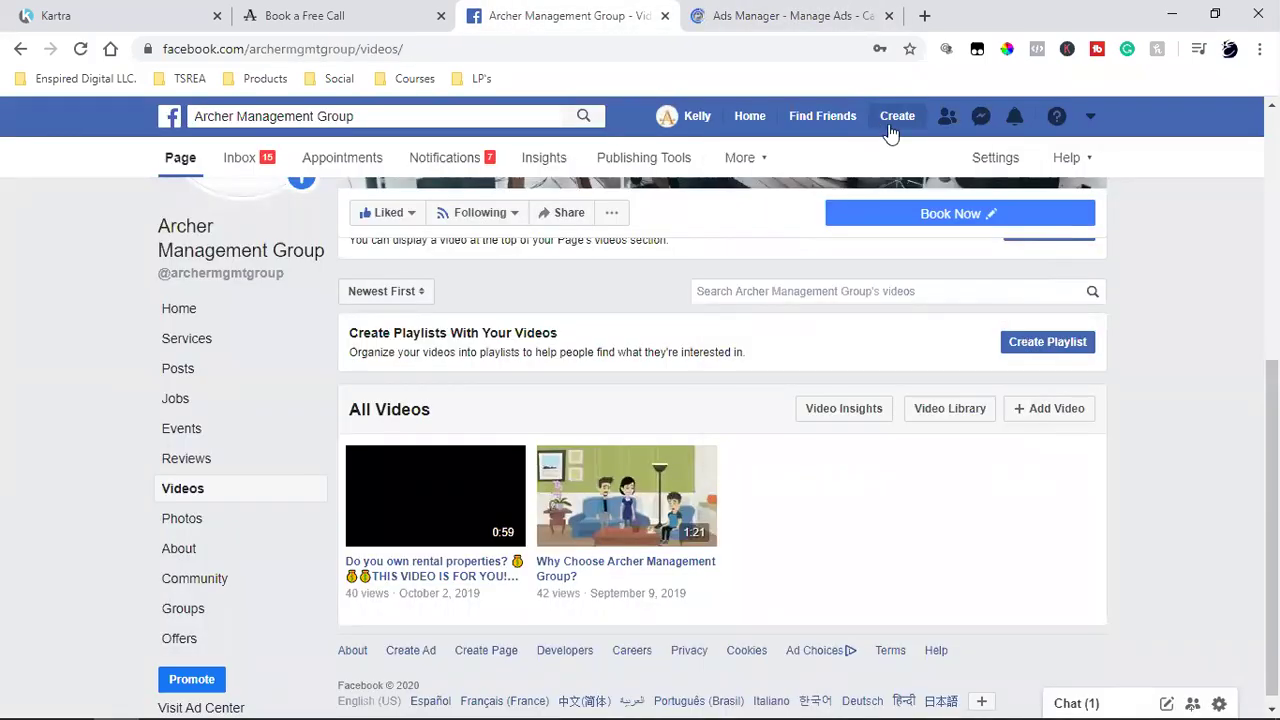
{"action": "left_click", "coordinate": [891, 128]}
{"action": "left_click", "coordinate": [799, 243]}
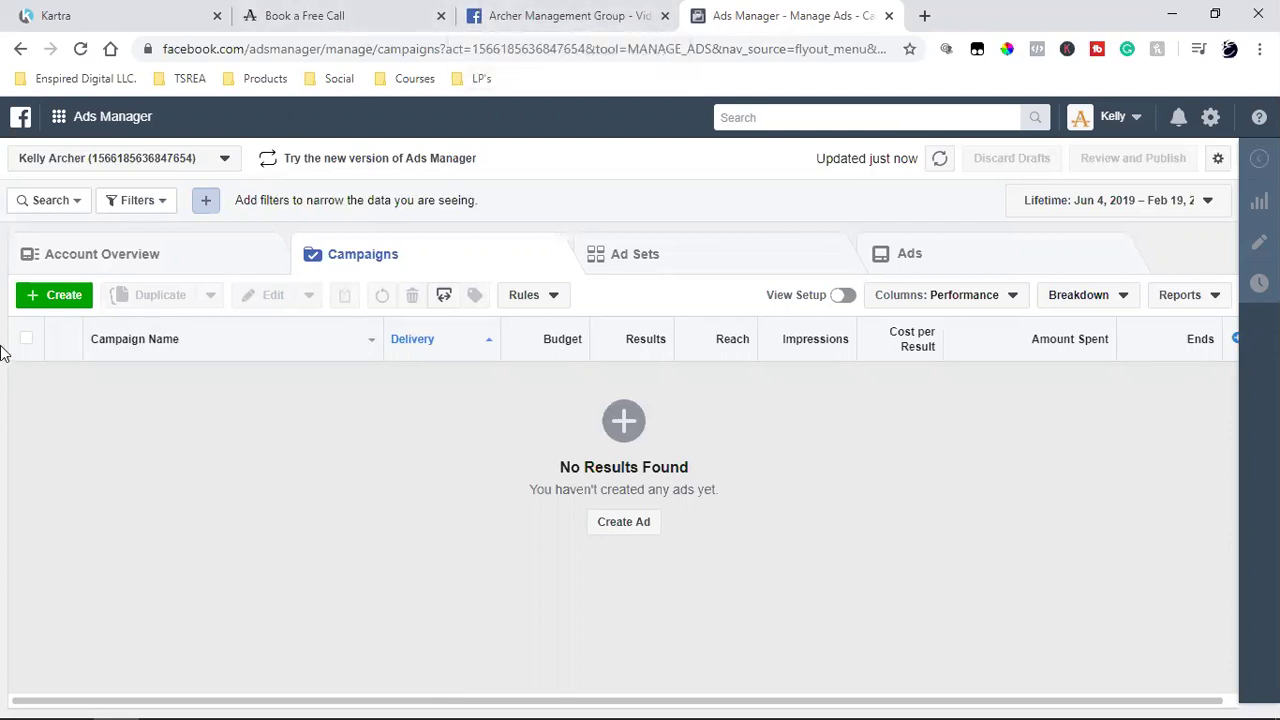
{"action": "left_click", "coordinate": [64, 296]}
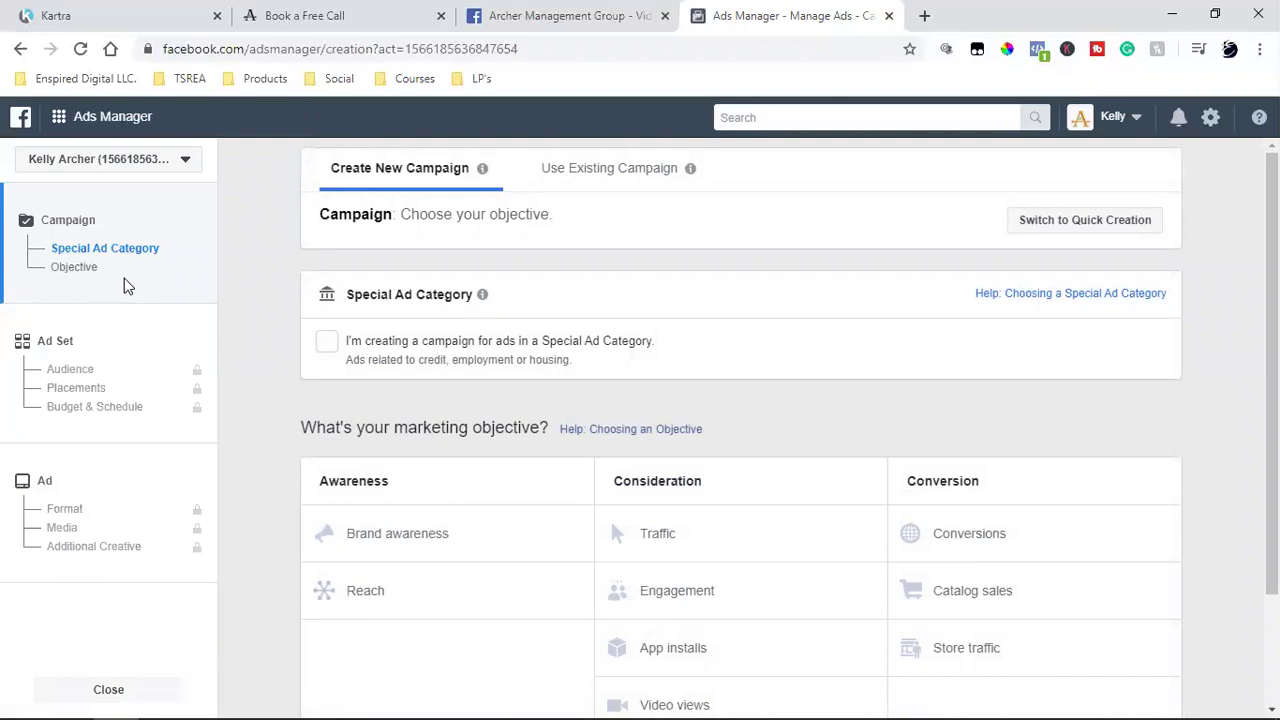
- Declare the new campaign as a Special Ad Category campaign with Housing as the ad category
{"action": "left_click", "coordinate": [328, 342]}
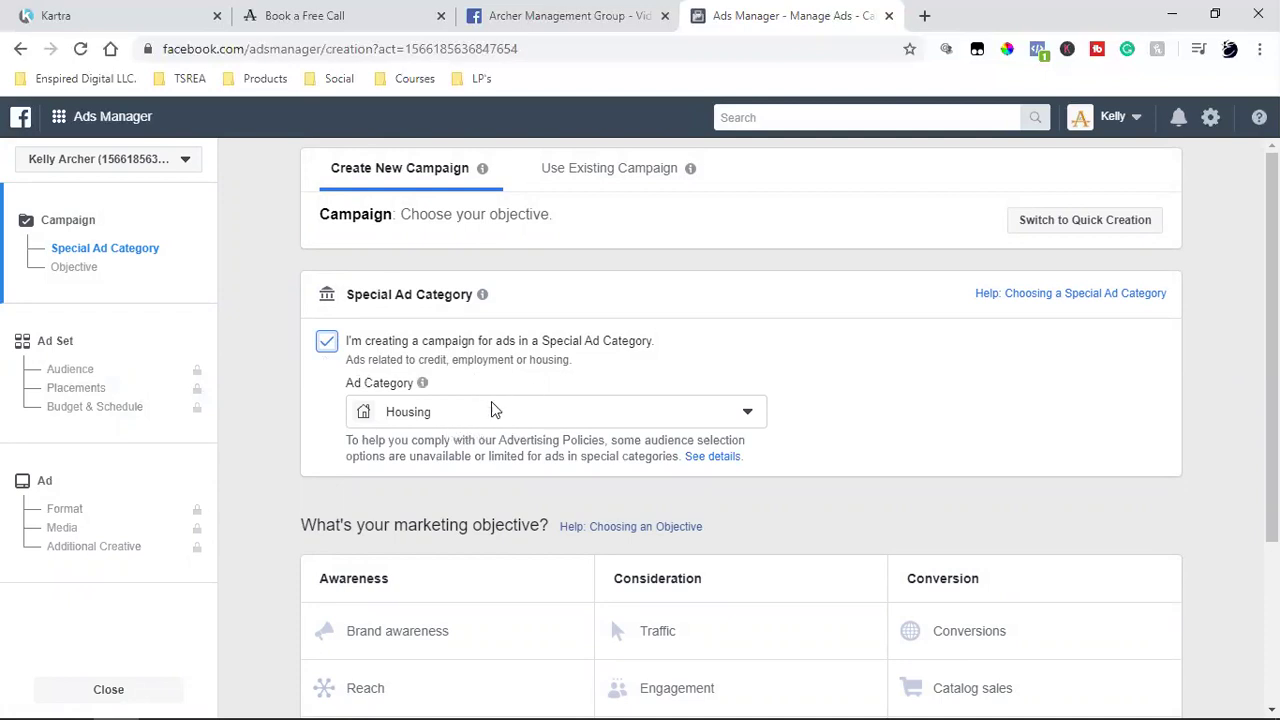
{"action": "left_click", "coordinate": [446, 418]}
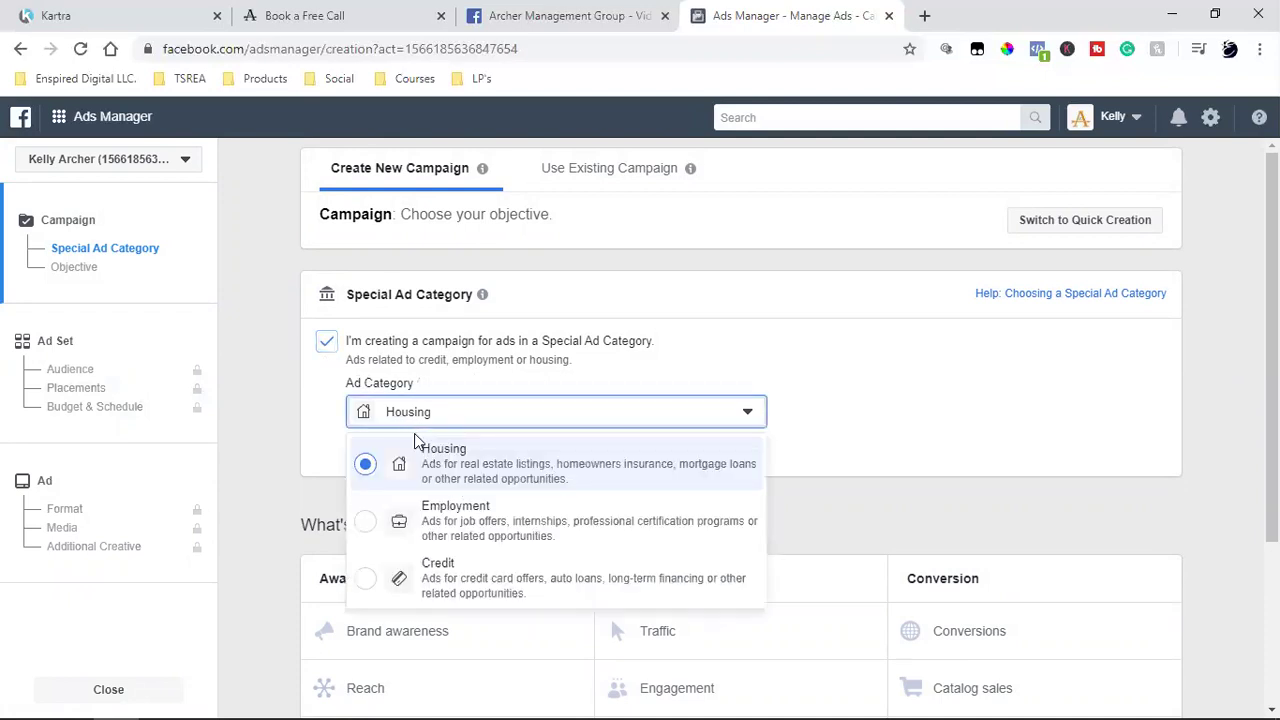
{"action": "left_click", "coordinate": [533, 455]}
- Choose Video views as the marketing objective and review the campaign's Special Ad Category settings
{"action": "scroll", "coordinate": [877, 390], "scroll_direction": "down", "scroll_amount": 3}
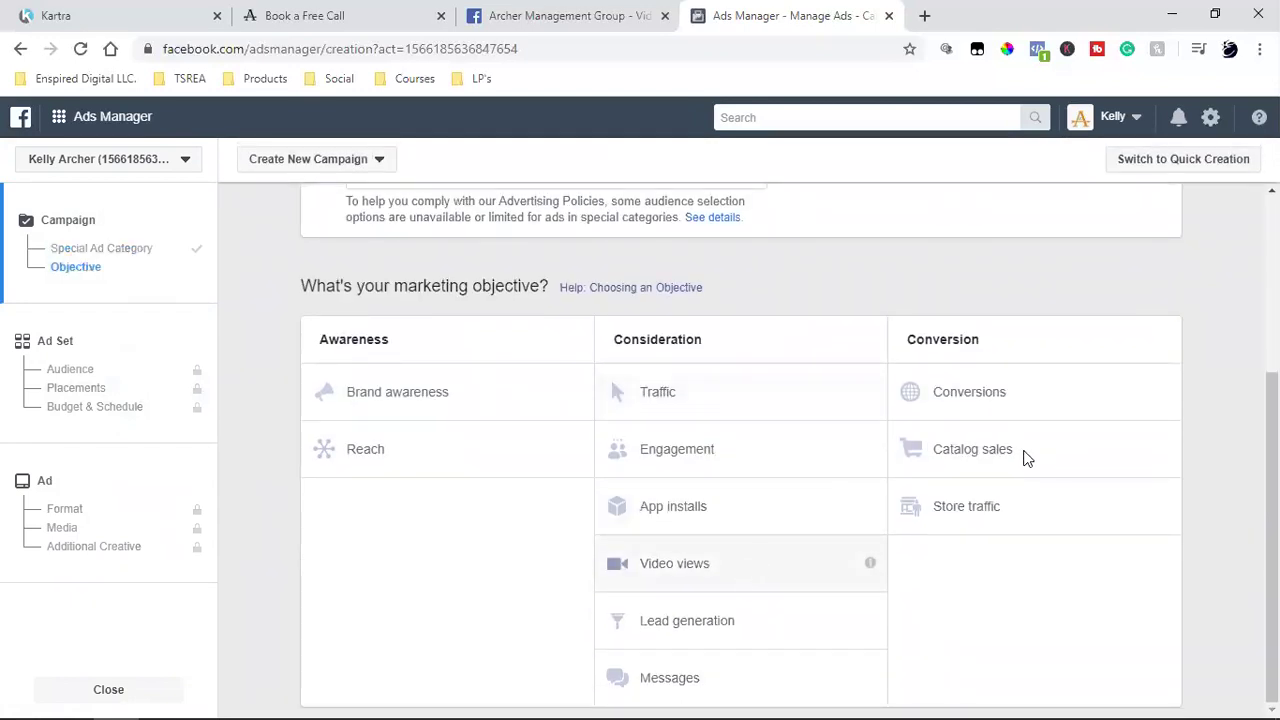
{"action": "scroll", "coordinate": [1128, 371], "scroll_direction": "up", "scroll_amount": 3}
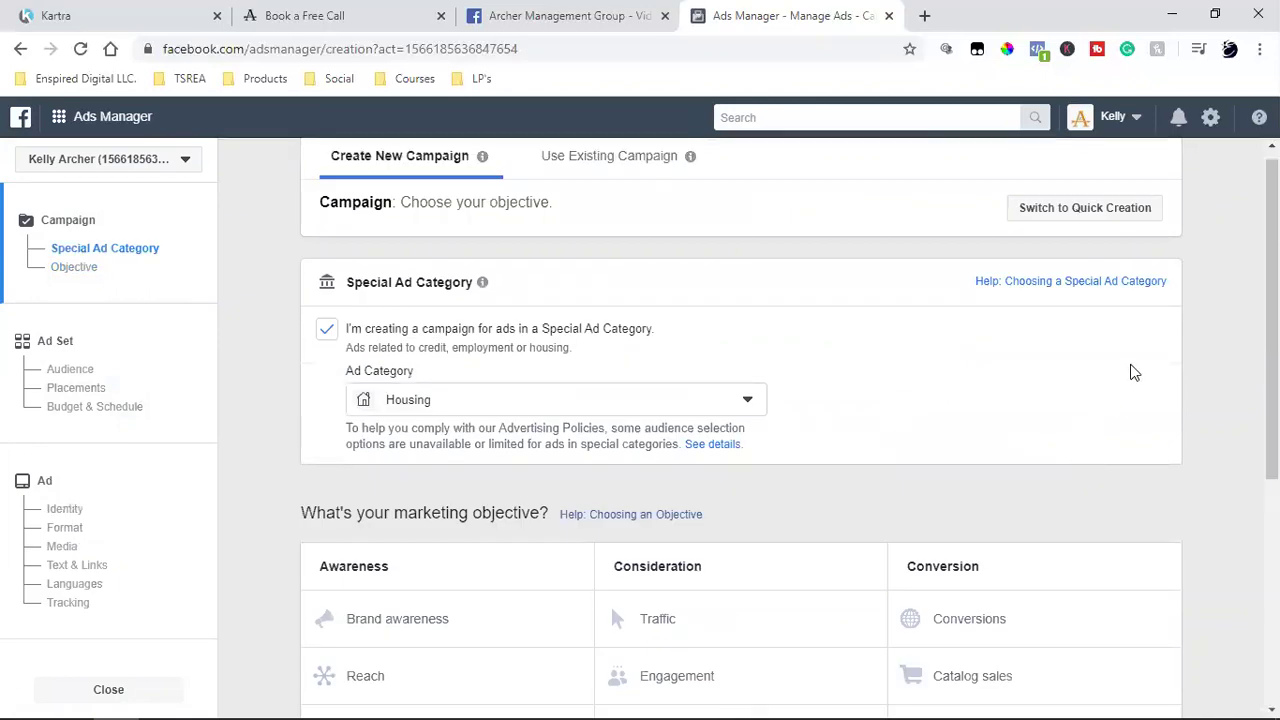
{"action": "scroll", "coordinate": [1133, 372], "scroll_direction": "down", "scroll_amount": 3}
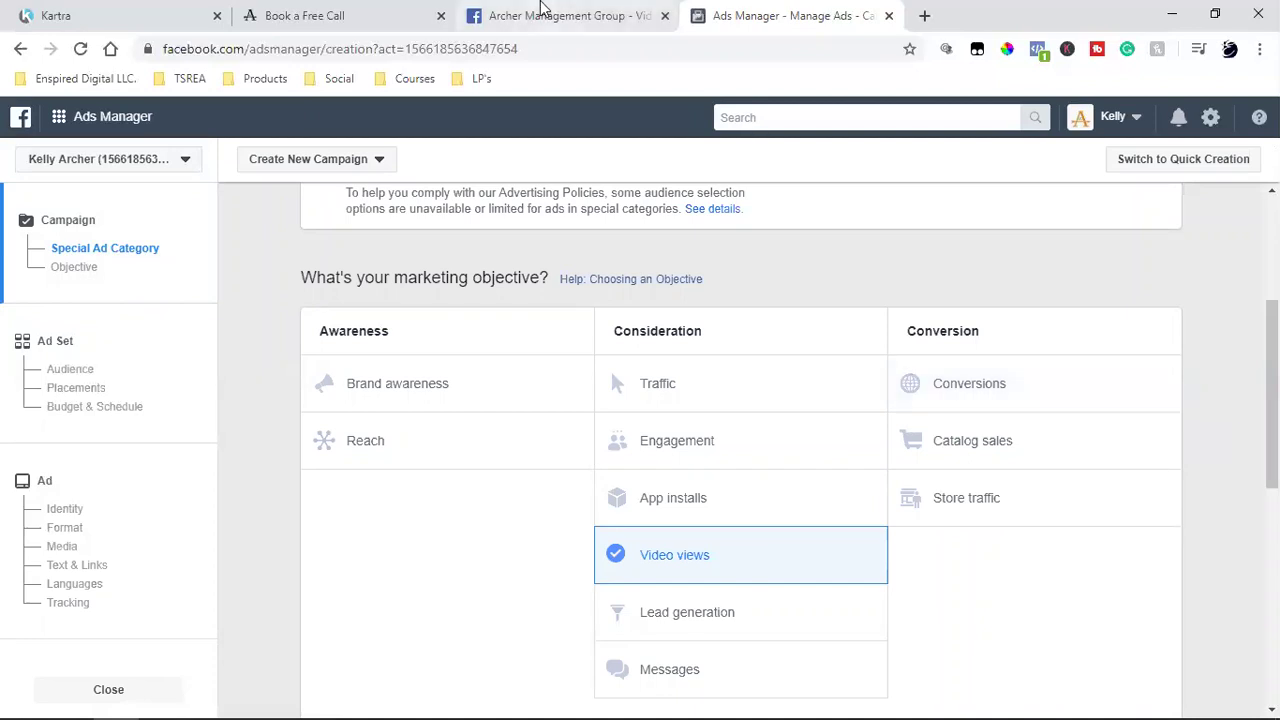
- Check the Archer Management Group Facebook page's video list against the Video views objective in Ads Manager
{"action": "left_click", "coordinate": [555, 15]}
{"action": "left_click", "coordinate": [545, 597]}
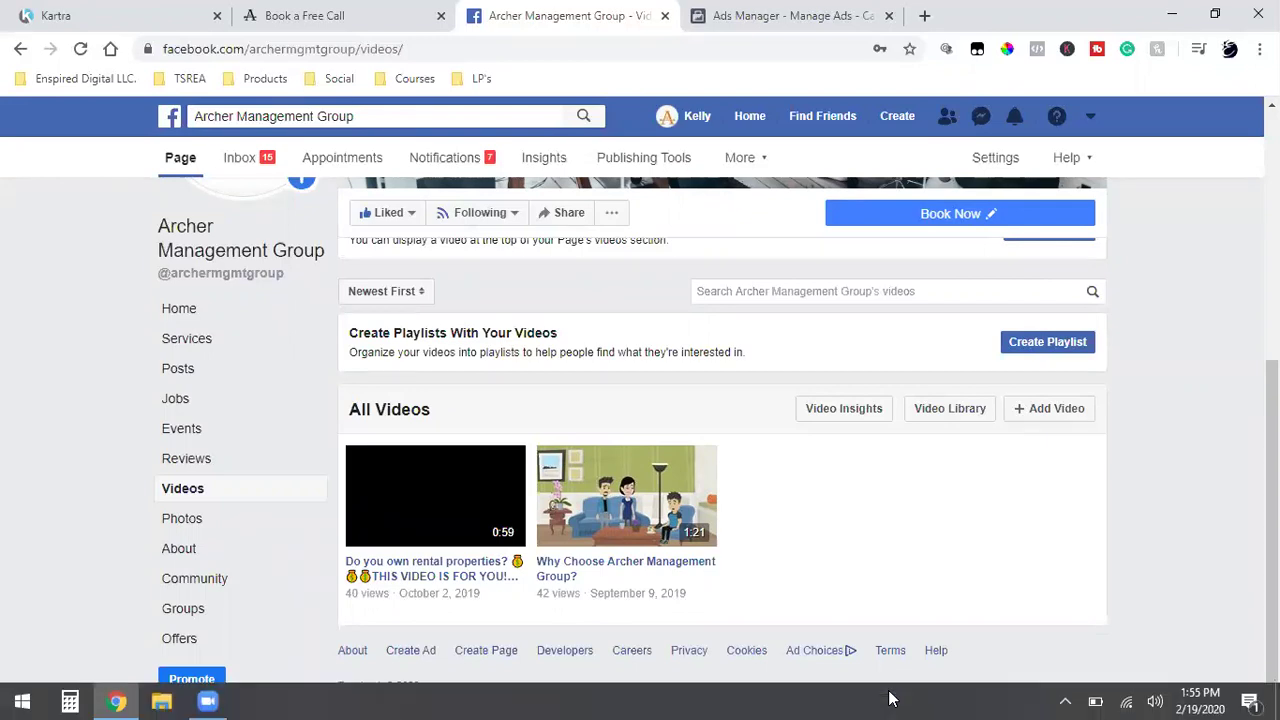
{"action": "left_click", "coordinate": [760, 8]}
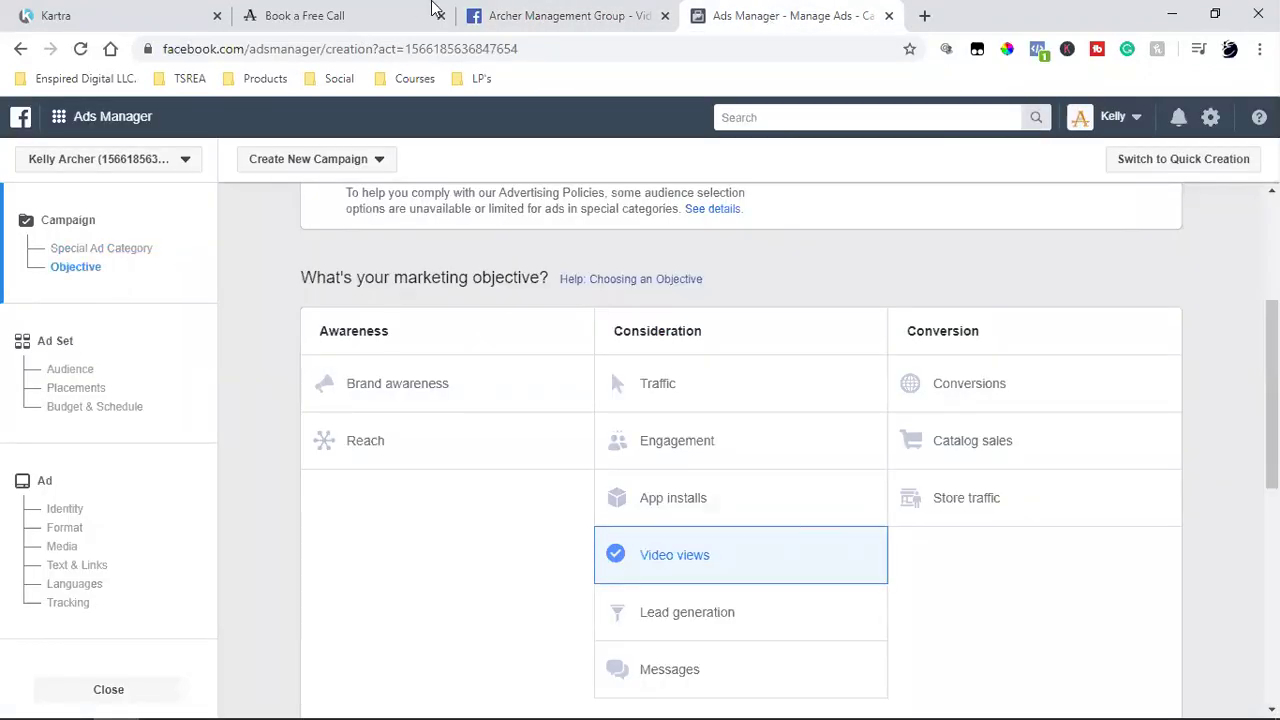
{"action": "scroll", "coordinate": [686, 545], "scroll_direction": "down", "scroll_amount": 2}
{"action": "left_click", "coordinate": [543, 16]}
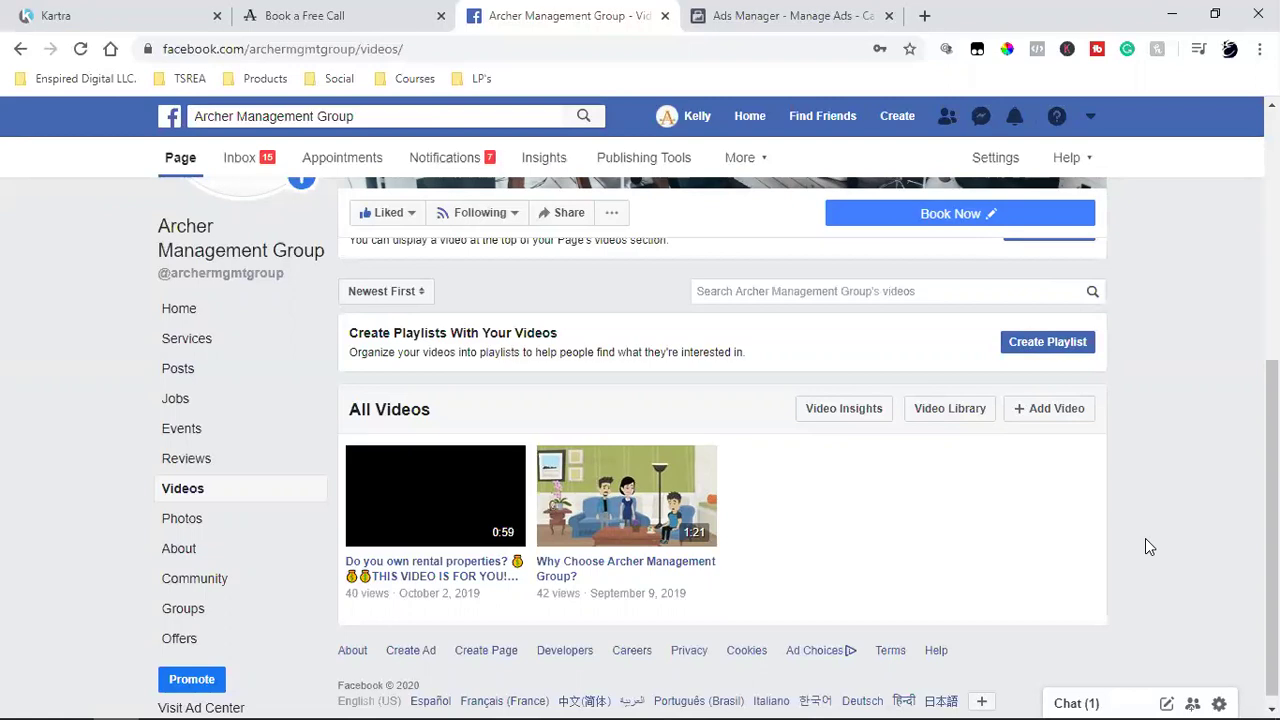
{"action": "left_click", "coordinate": [820, 15]}
{"action": "scroll", "coordinate": [434, 563], "scroll_direction": "up", "scroll_amount": 2}
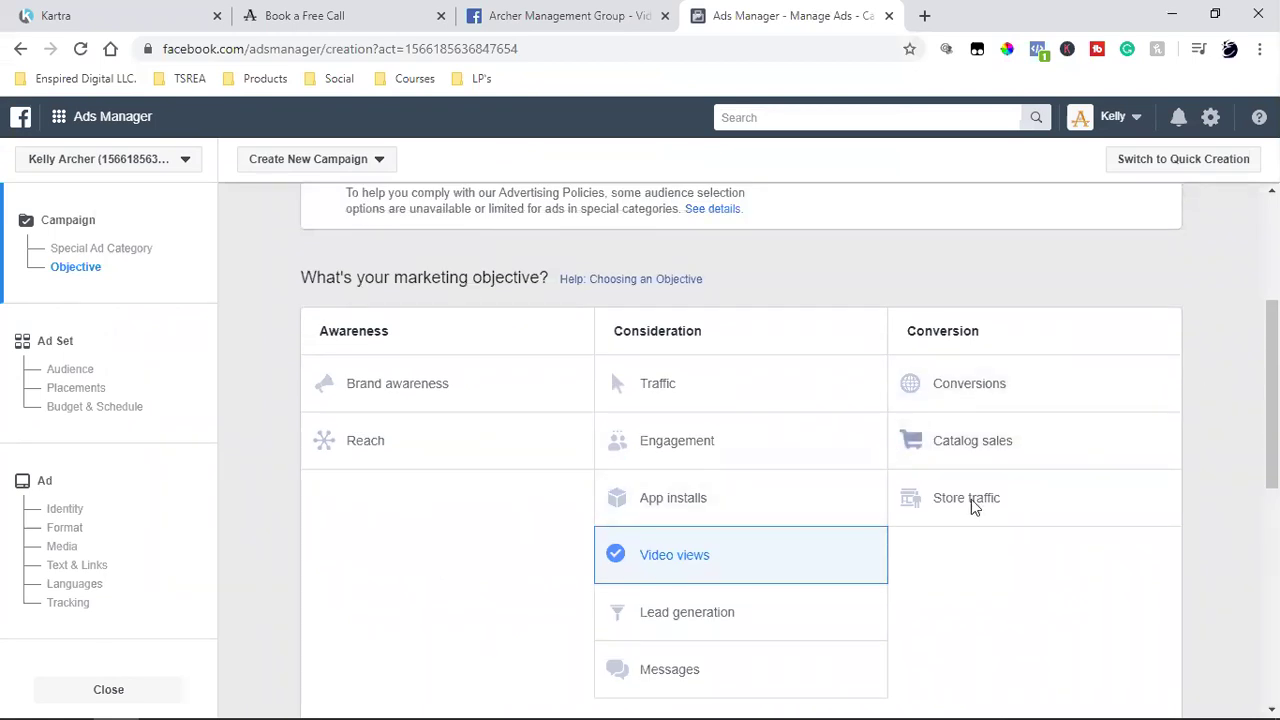
{"action": "mouse_move", "coordinate": [640, 562]}
- Switch to Kartra and open the list of pages
{"action": "left_click", "coordinate": [213, 8]}
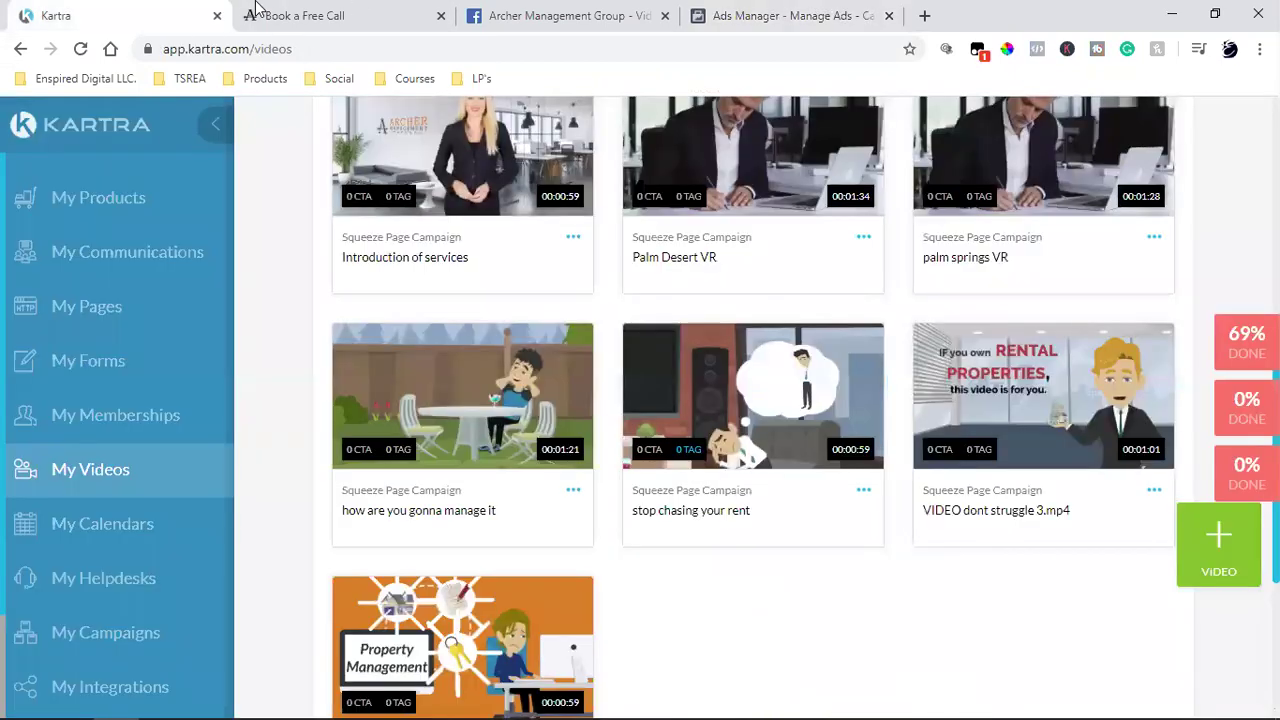
{"action": "left_click", "coordinate": [258, 10]}
{"action": "left_click", "coordinate": [113, 8]}
{"action": "left_click", "coordinate": [380, 12]}
{"action": "left_click", "coordinate": [80, 12]}
{"action": "left_click", "coordinate": [108, 310]}
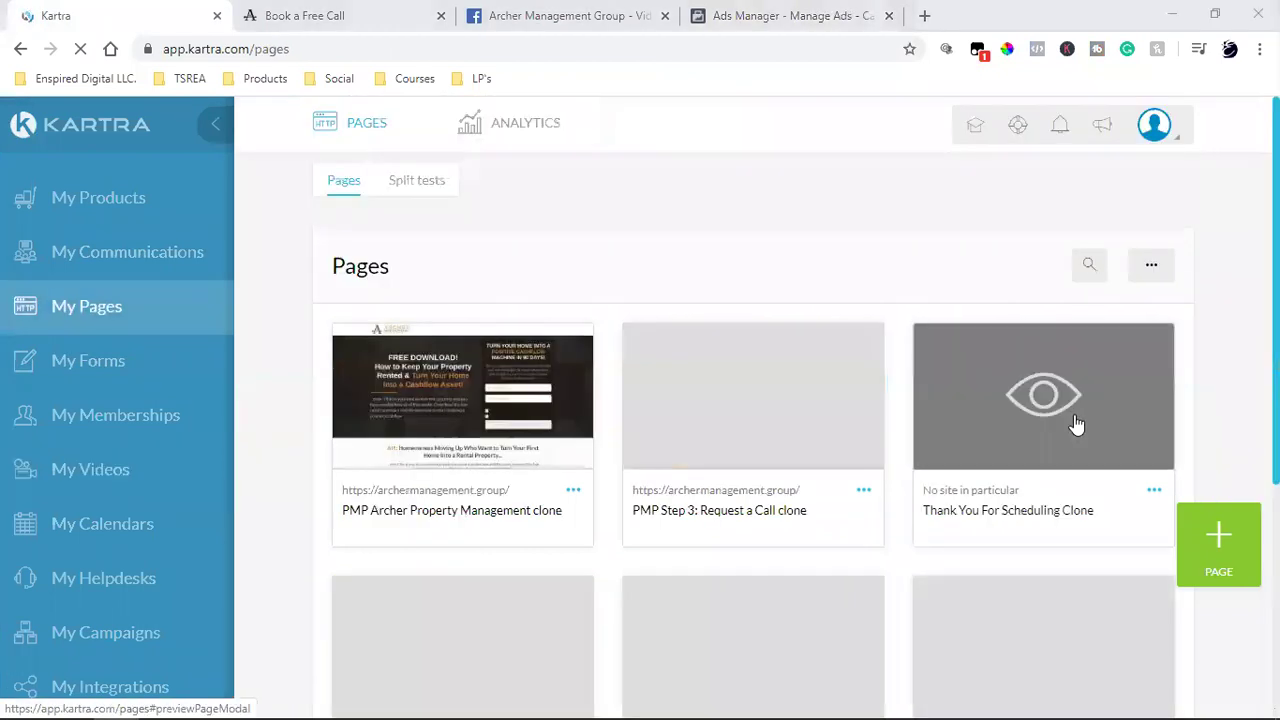
- Copy the direct page link of the "PMP Archer Property Management clone" page from its publishing options
{"action": "left_click", "coordinate": [576, 491]}
{"action": "left_click", "coordinate": [576, 491]}
{"action": "left_click", "coordinate": [654, 451]}
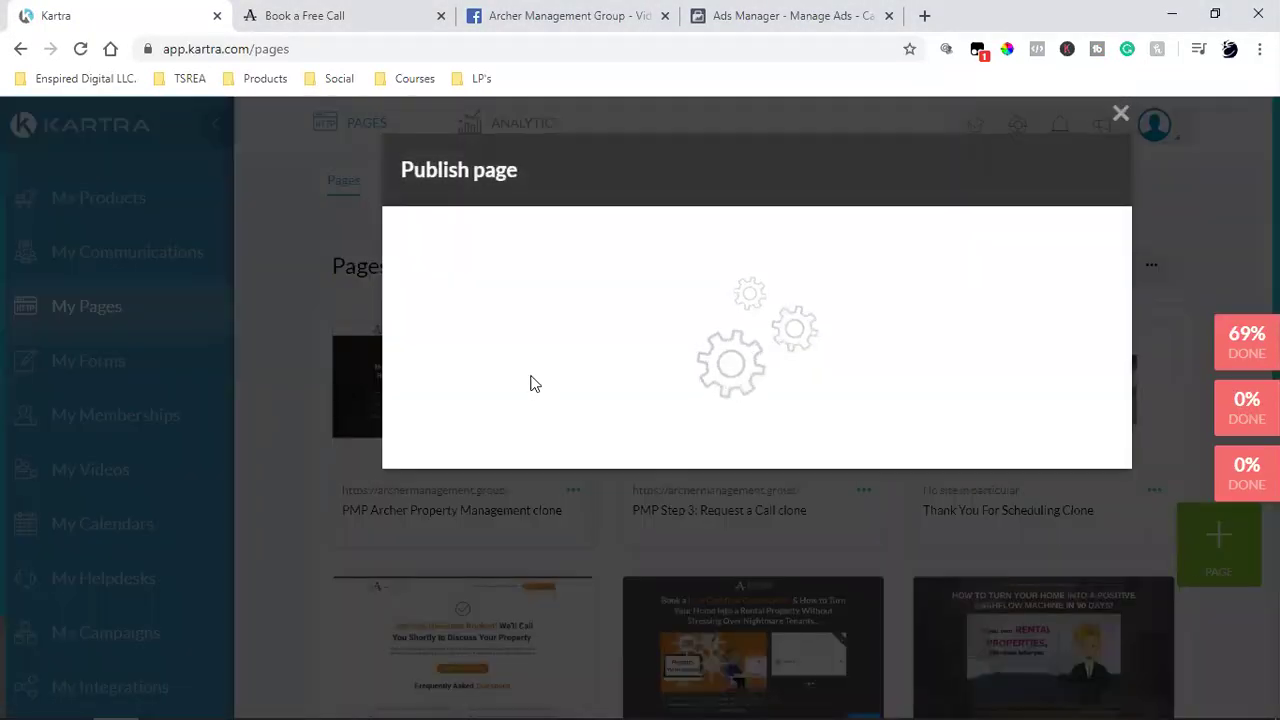
{"action": "left_click", "coordinate": [530, 376]}
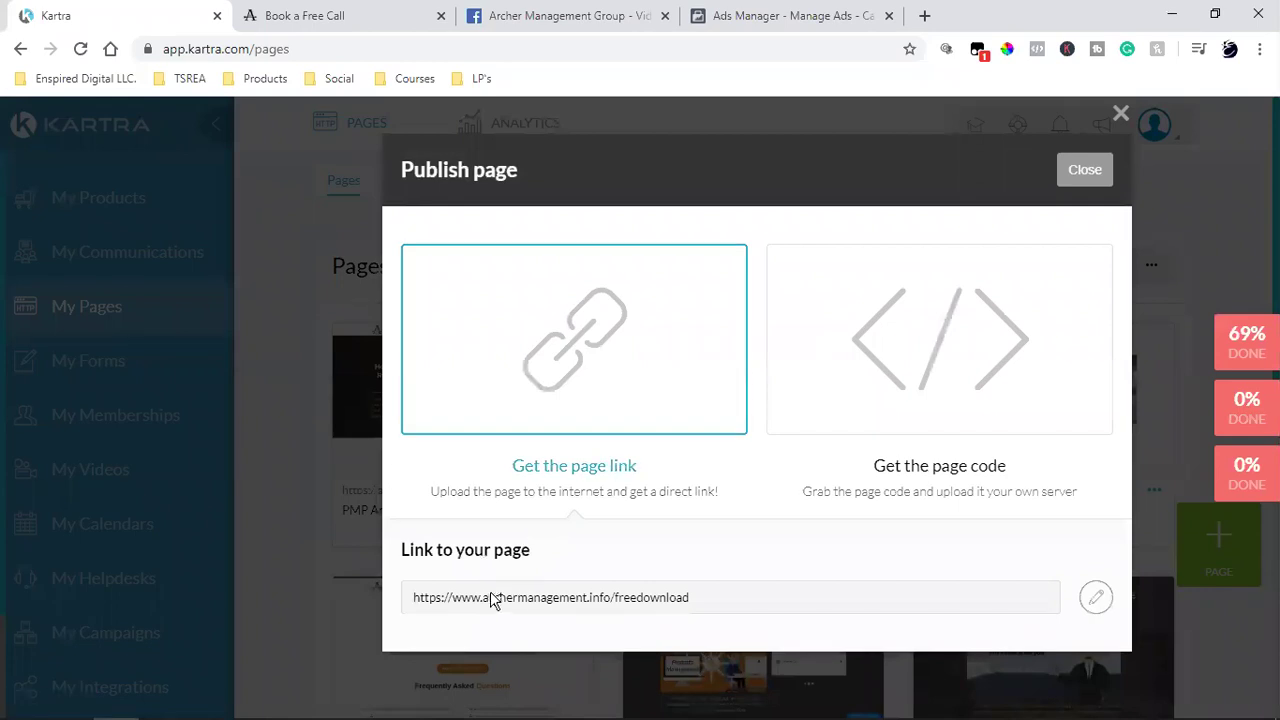
{"action": "triple_click", "coordinate": [491, 597]}
{"action": "right_click", "coordinate": [491, 592]}
{"action": "left_click", "coordinate": [531, 477]}
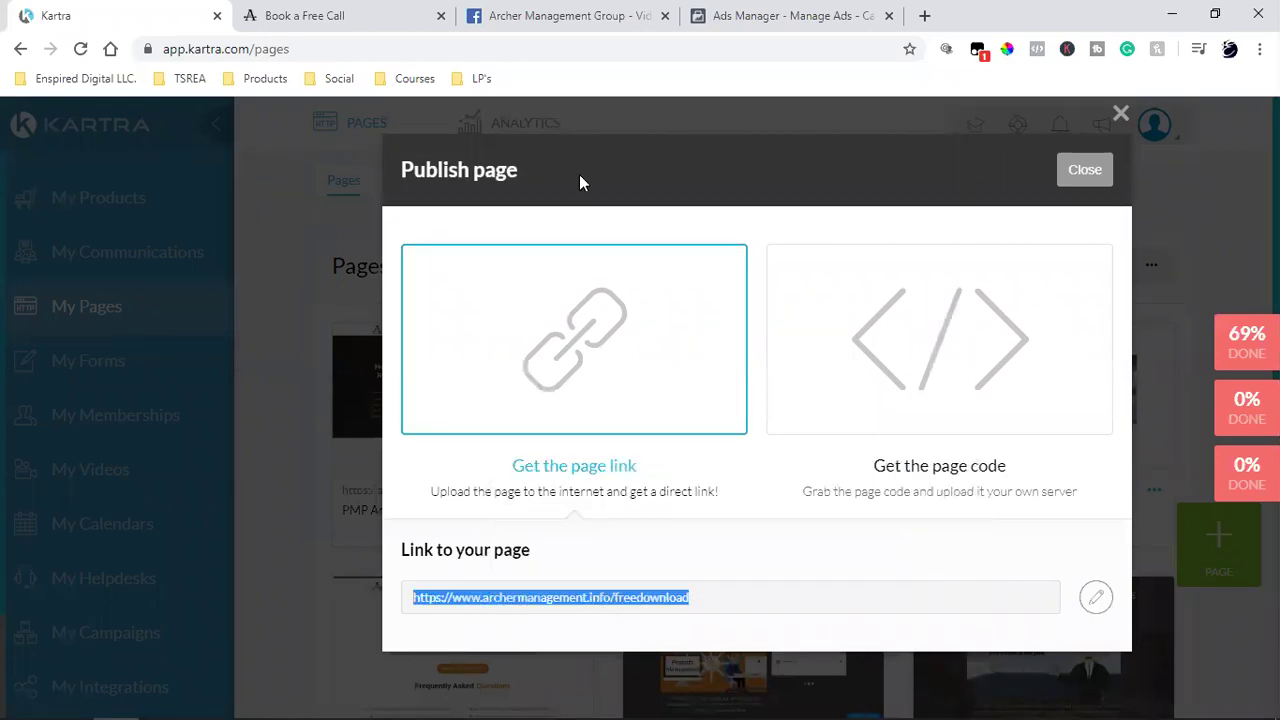
- Open the copied archermanagement.info/freedownload link in a new browser tab and return to Kartra
{"action": "left_click", "coordinate": [920, 12]}
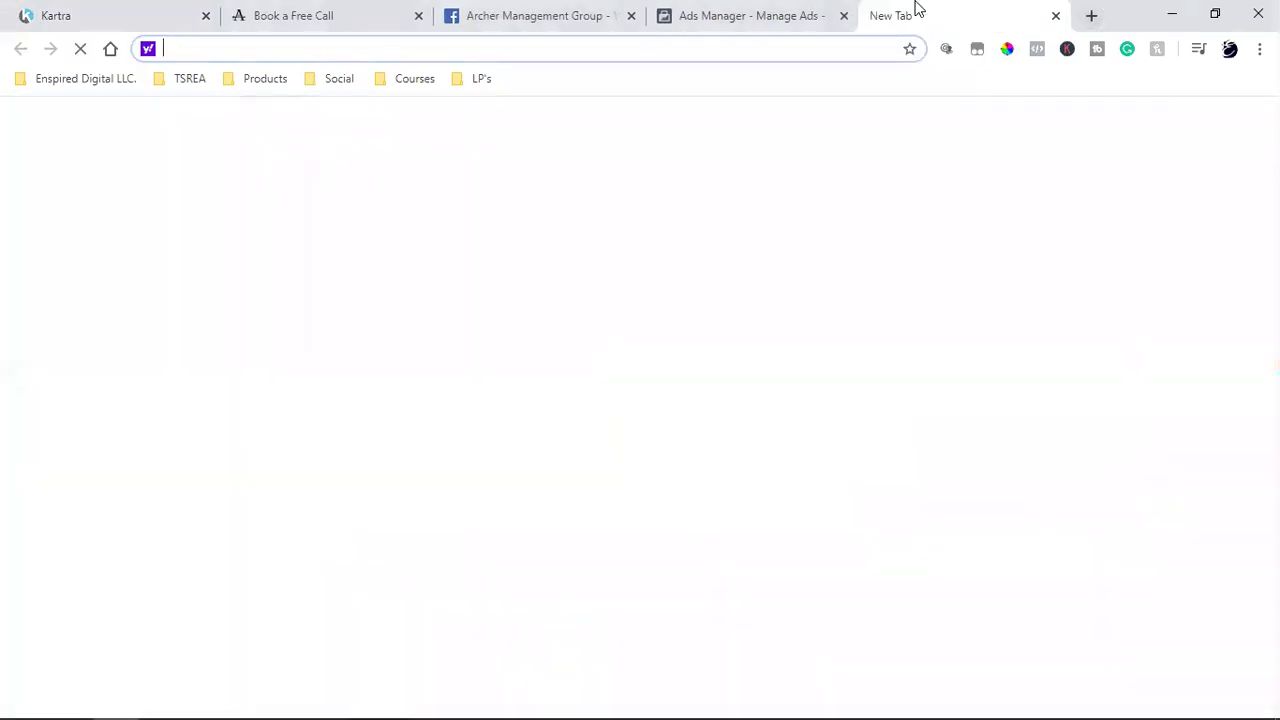
{"action": "key", "text": "ctrl+v"}
{"action": "key", "text": "Return"}
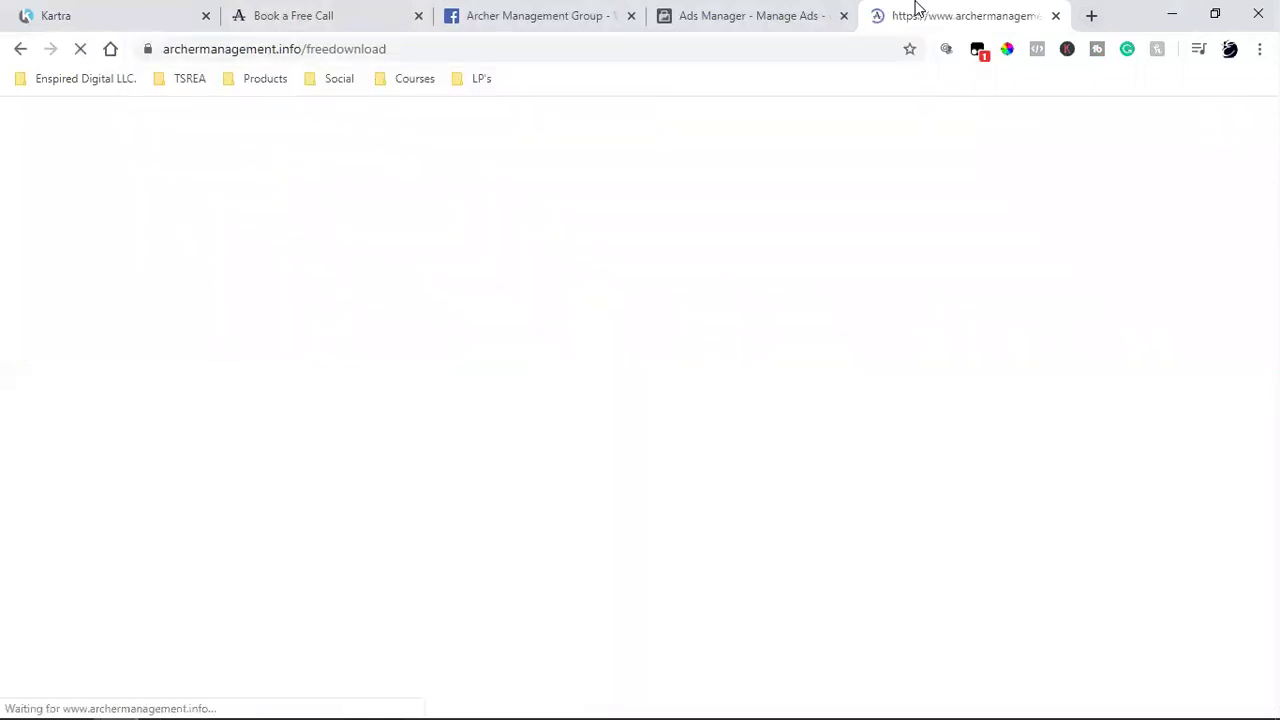
{"action": "left_click", "coordinate": [143, 9]}
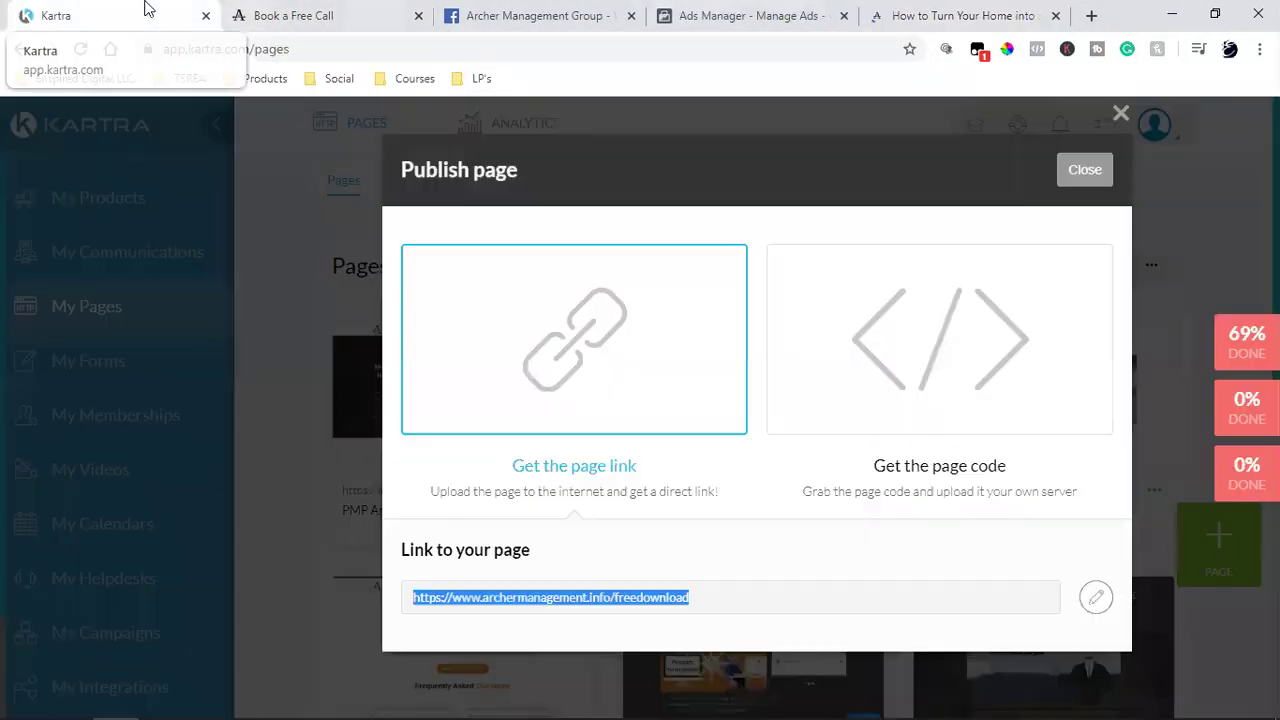
- Switch to Ads Manager, choose Traffic as the marketing objective and read its description
{"action": "left_click", "coordinate": [695, 15]}
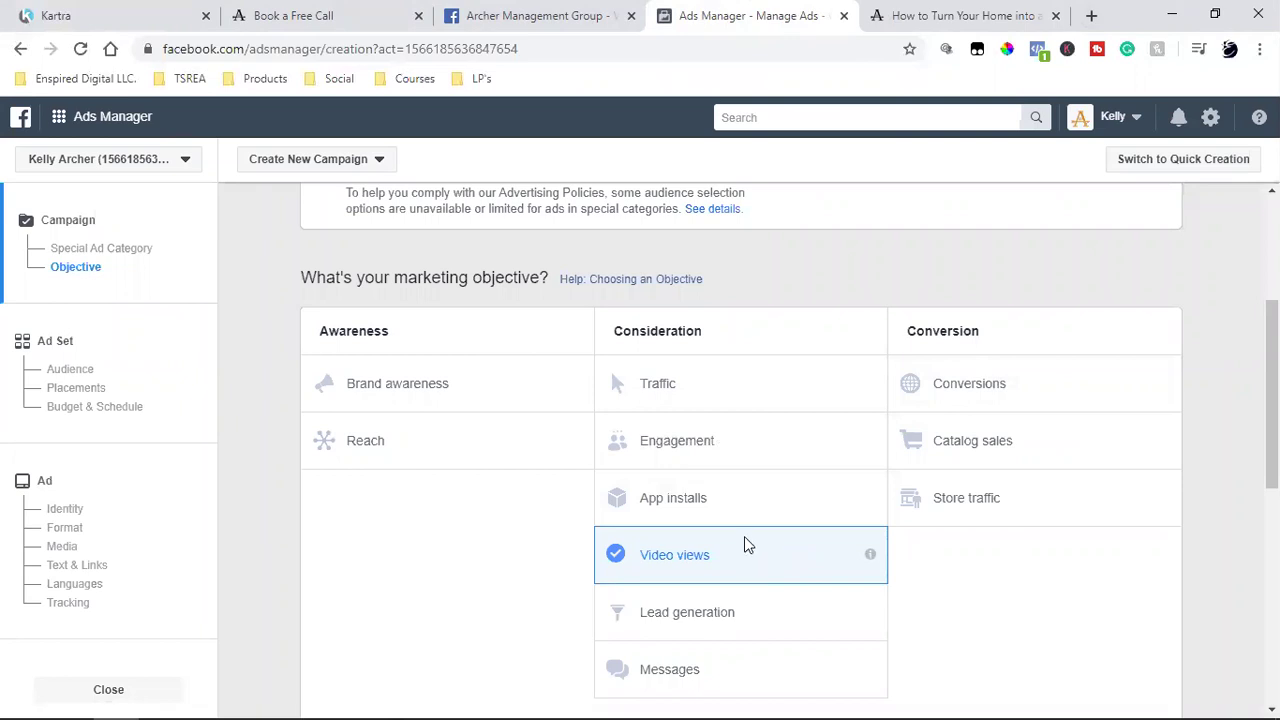
{"action": "left_click", "coordinate": [694, 388]}
{"action": "scroll", "coordinate": [905, 475], "scroll_direction": "up", "scroll_amount": 7}
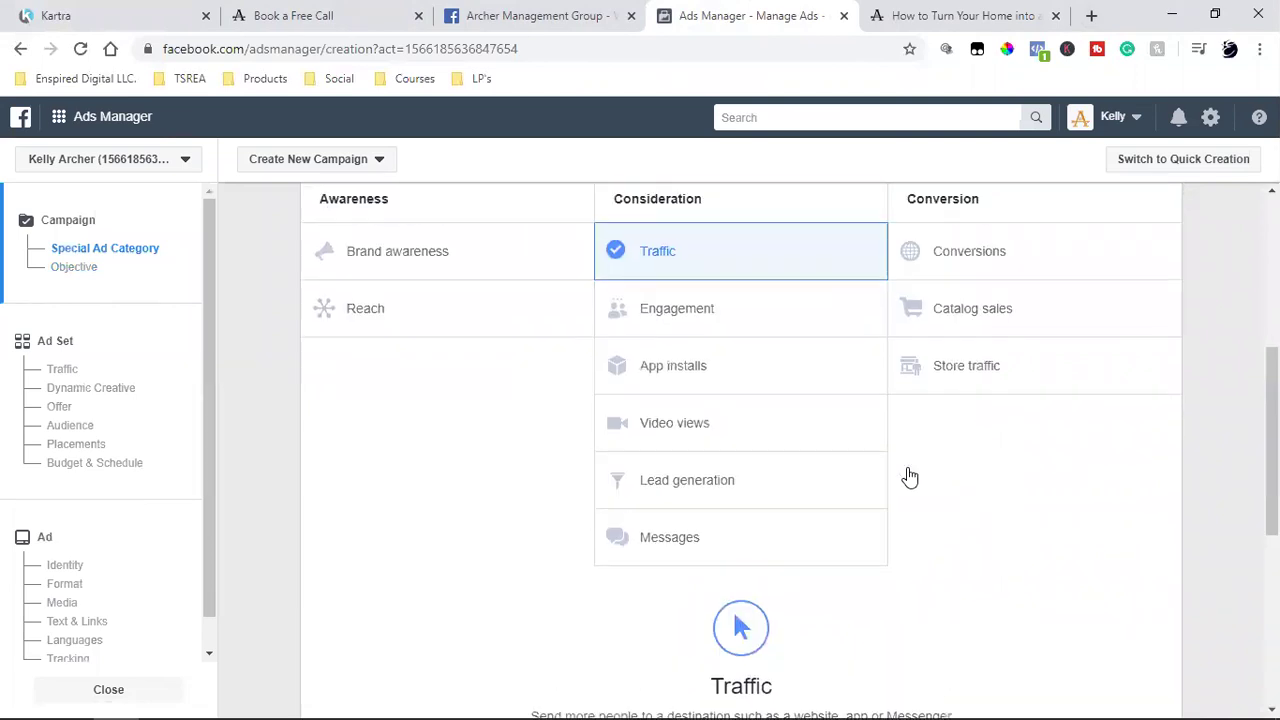
{"action": "scroll", "coordinate": [1179, 498], "scroll_direction": "down", "scroll_amount": 2}
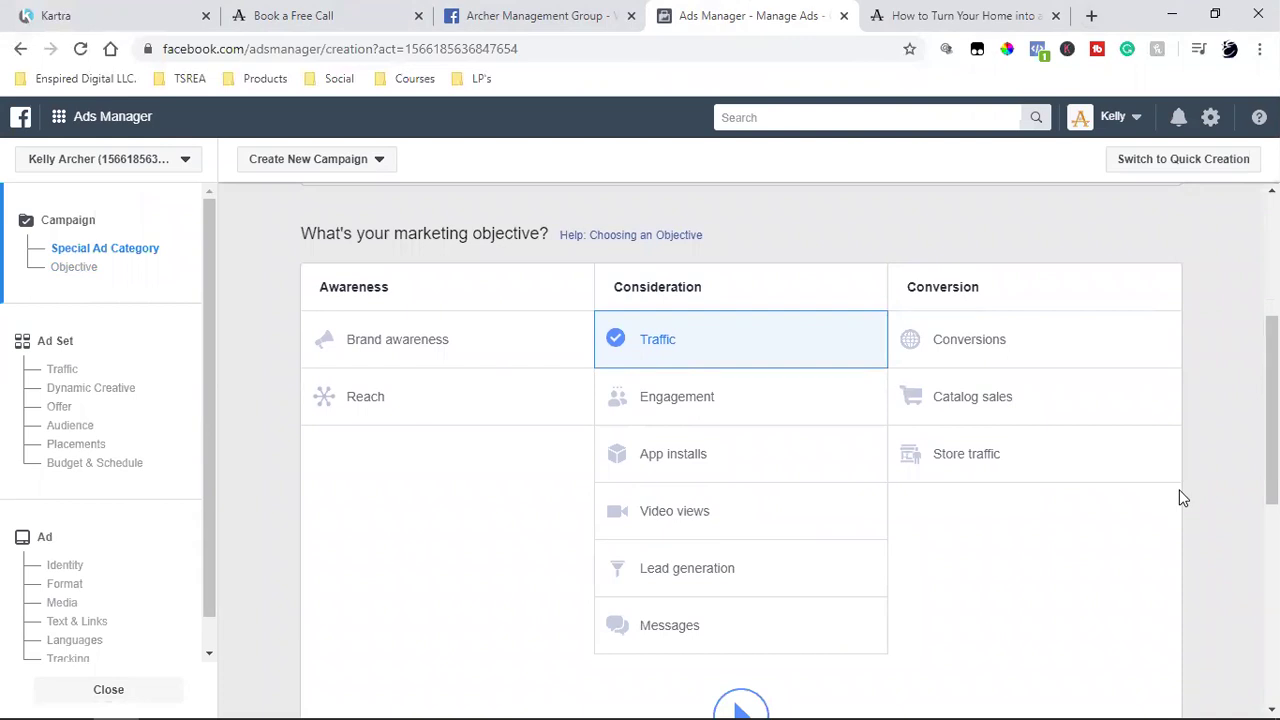
{"action": "left_click", "coordinate": [791, 357]}
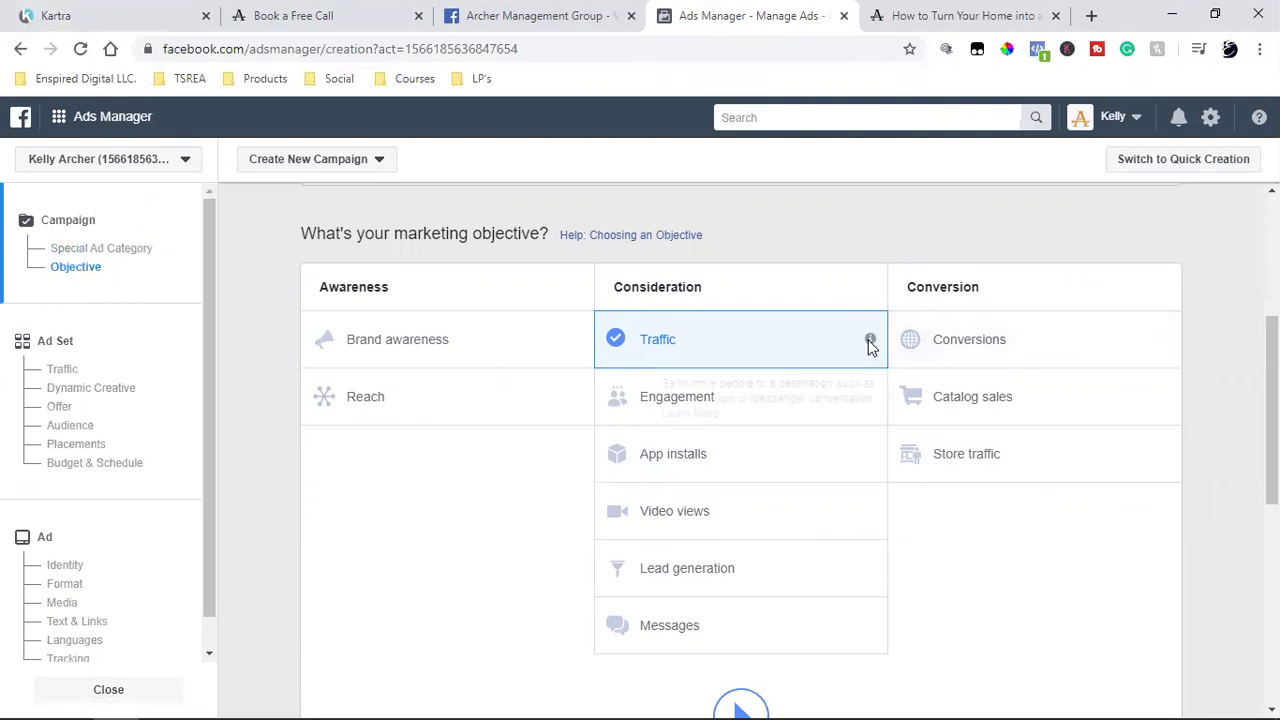
{"action": "mouse_move", "coordinate": [869, 342]}
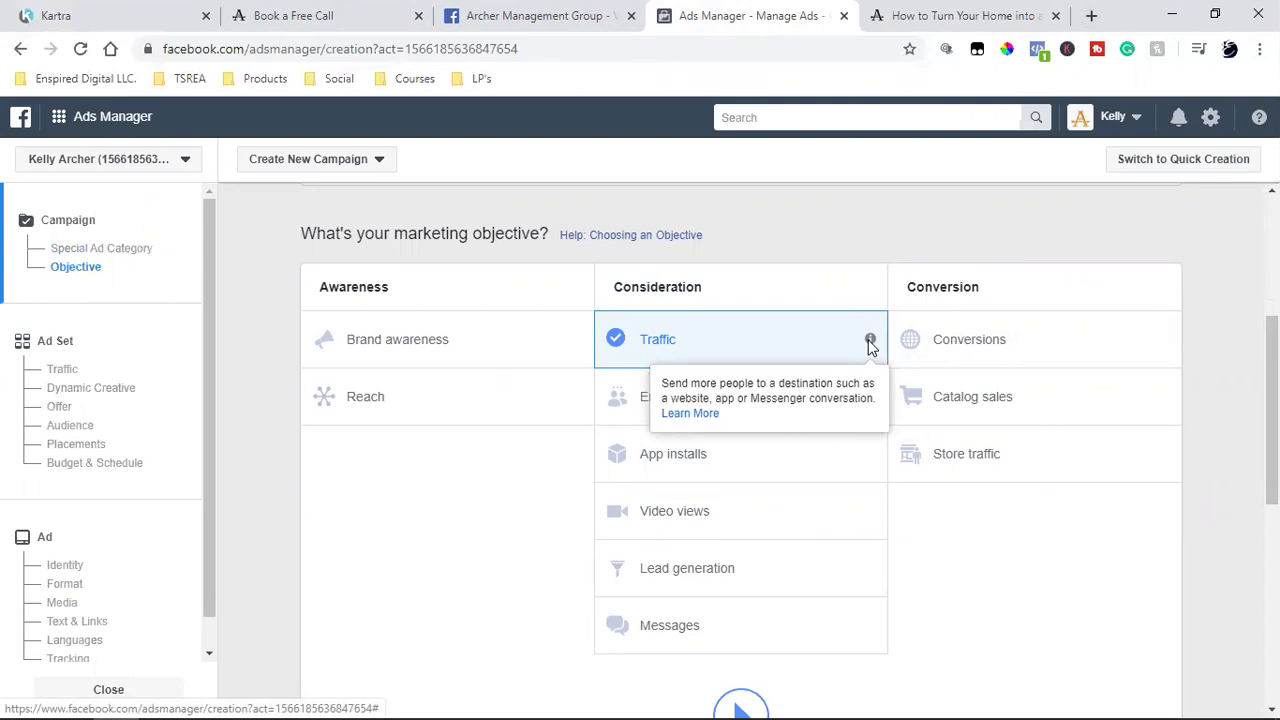
- Compare the Traffic and Conversions objective descriptions with the free download landing page
{"action": "left_click", "coordinate": [936, 10]}
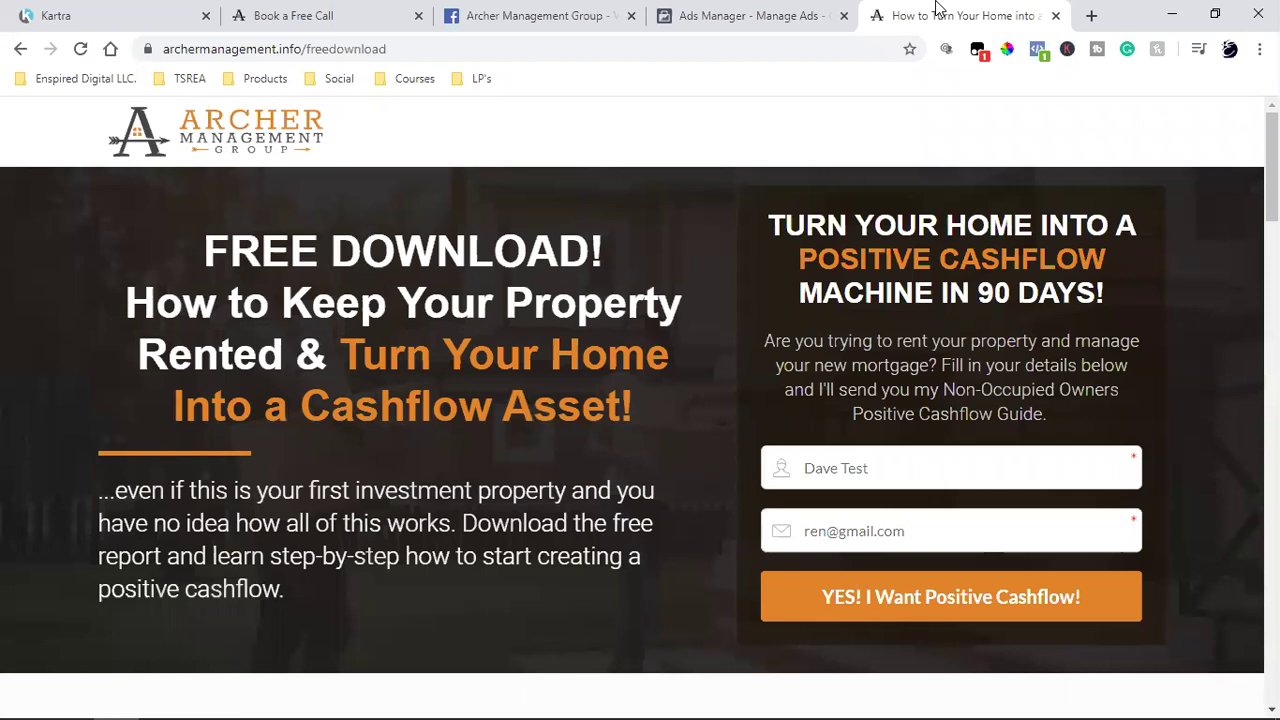
{"action": "left_click", "coordinate": [690, 15]}
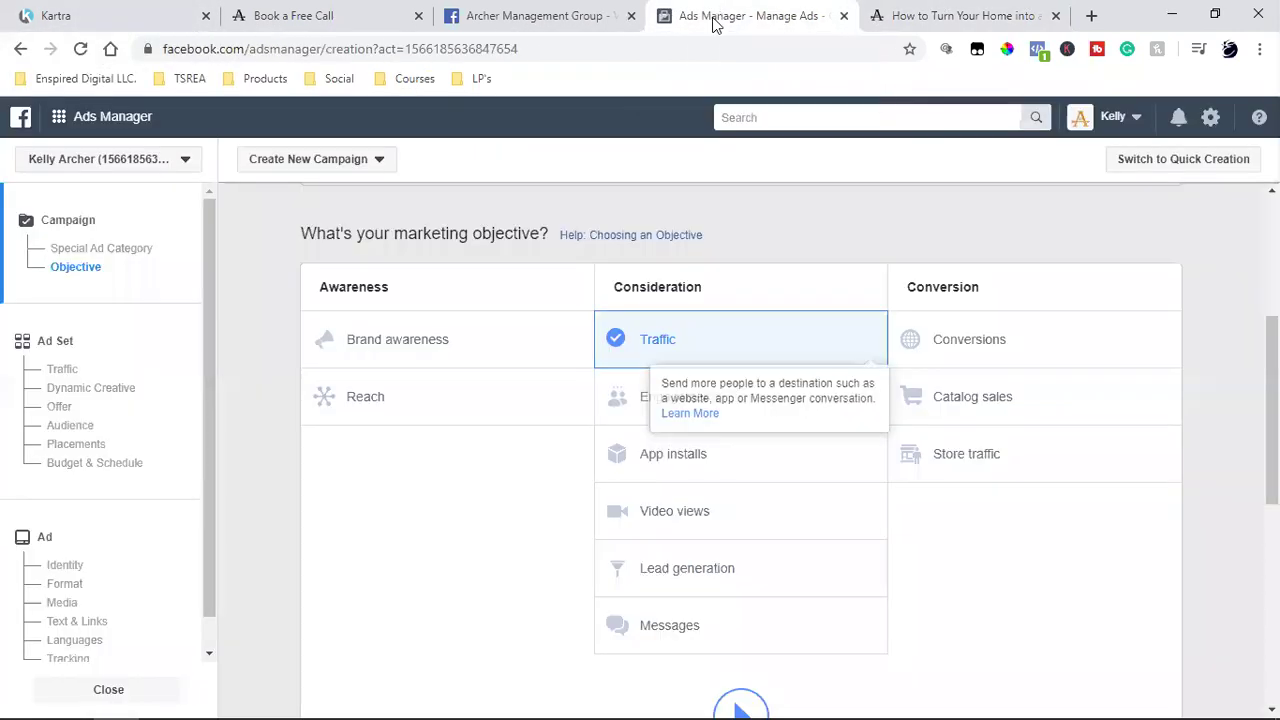
{"action": "mouse_move", "coordinate": [1164, 342]}
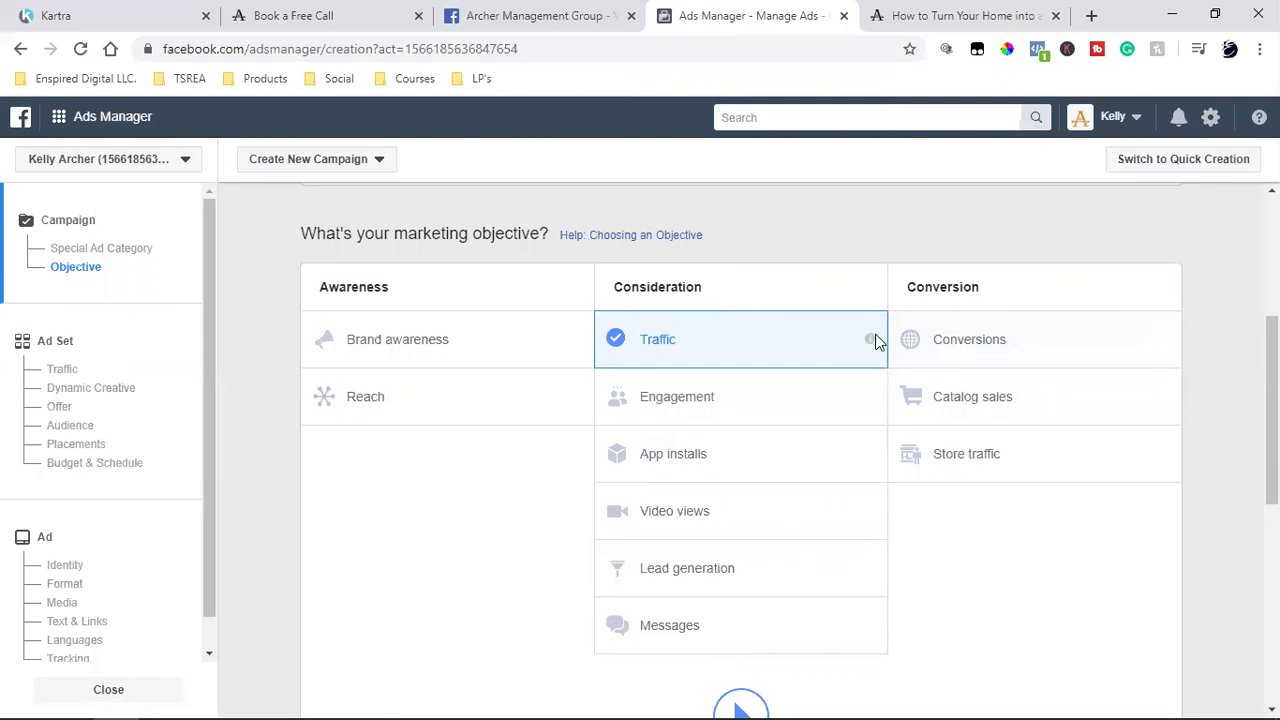
{"action": "mouse_move", "coordinate": [871, 342]}
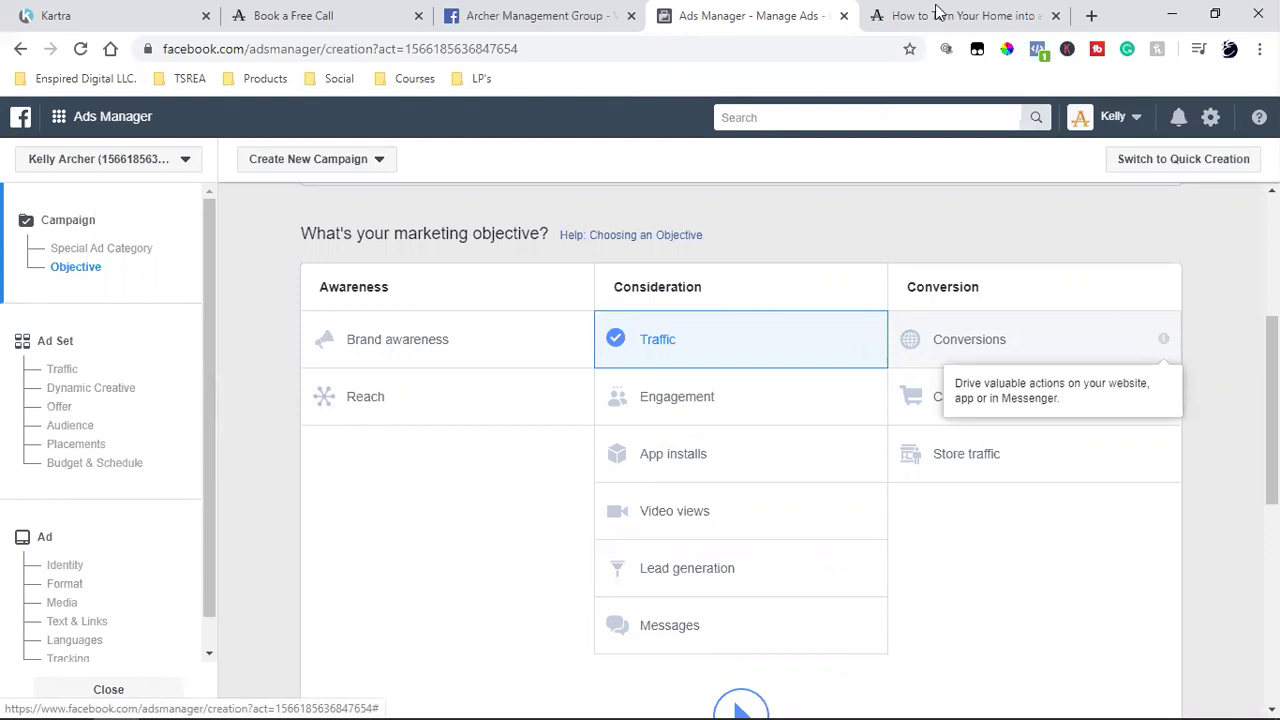
{"action": "left_click", "coordinate": [905, 15]}
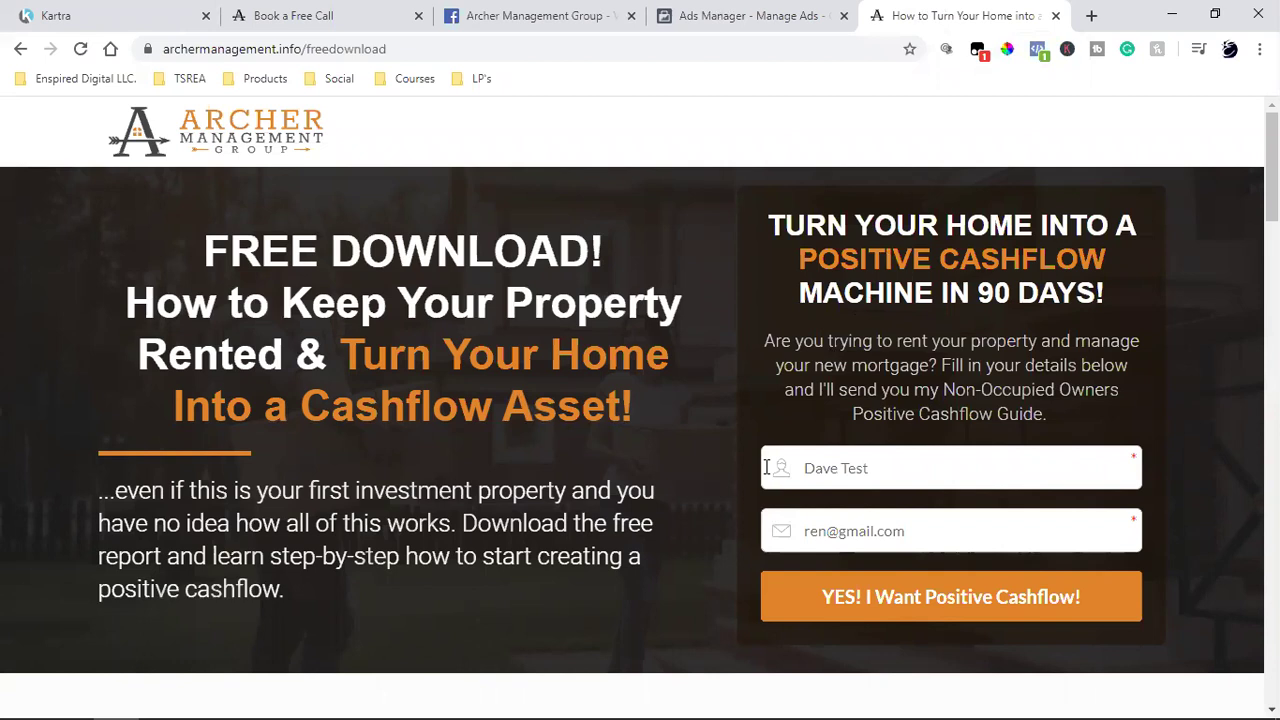
- Choose Conversions as the campaign's marketing objective and check the name field of the landing page's opt-in form
{"action": "left_click", "coordinate": [805, 14]}
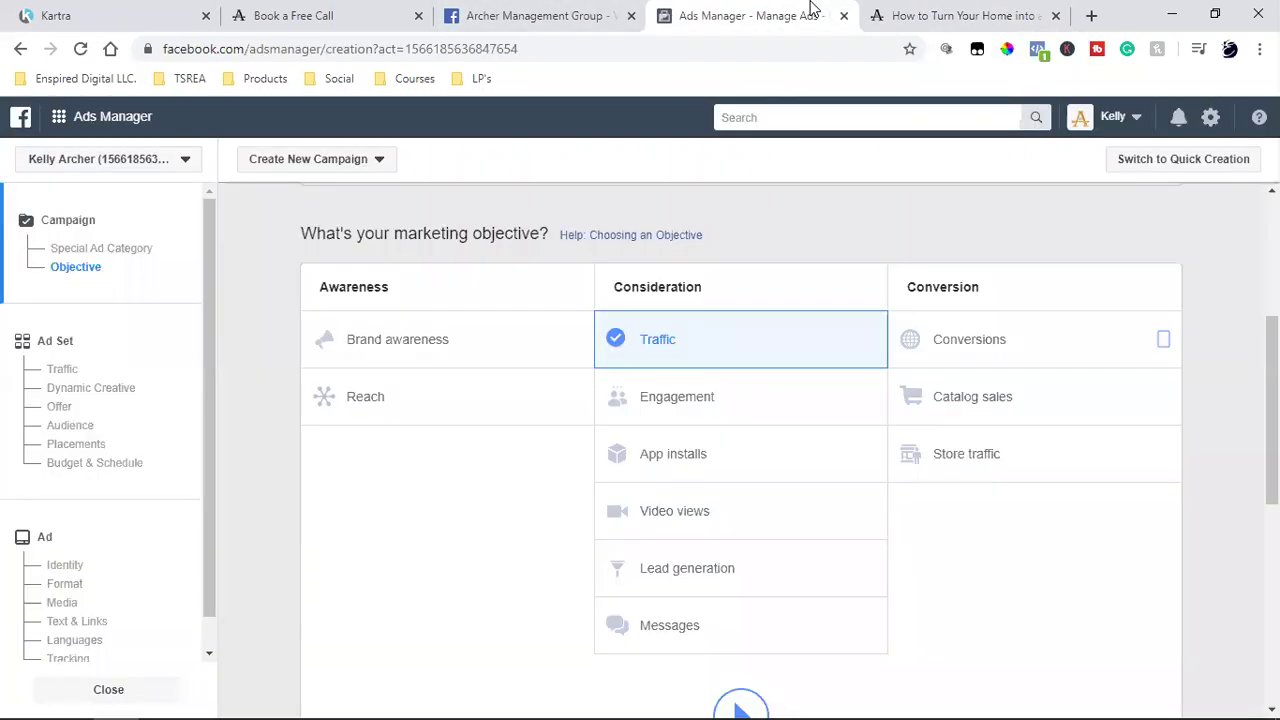
{"action": "left_click", "coordinate": [1045, 340]}
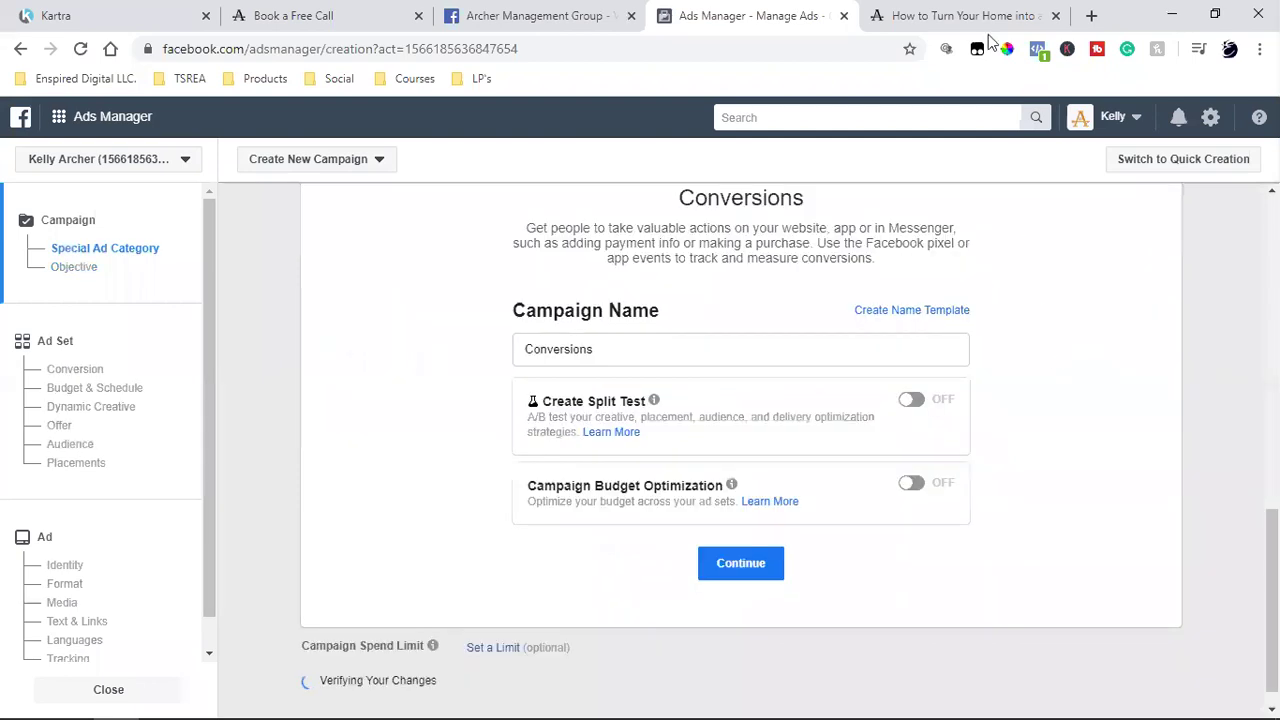
{"action": "left_click", "coordinate": [950, 12]}
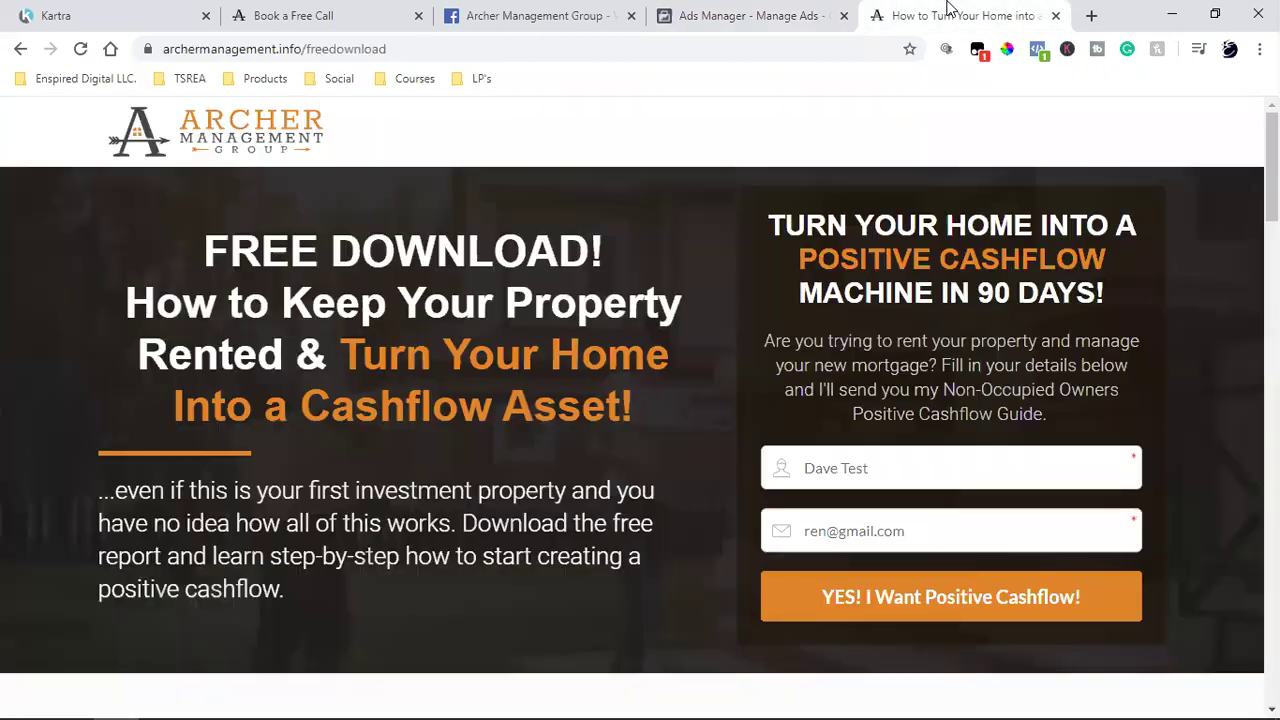
{"action": "left_click", "coordinate": [864, 467]}
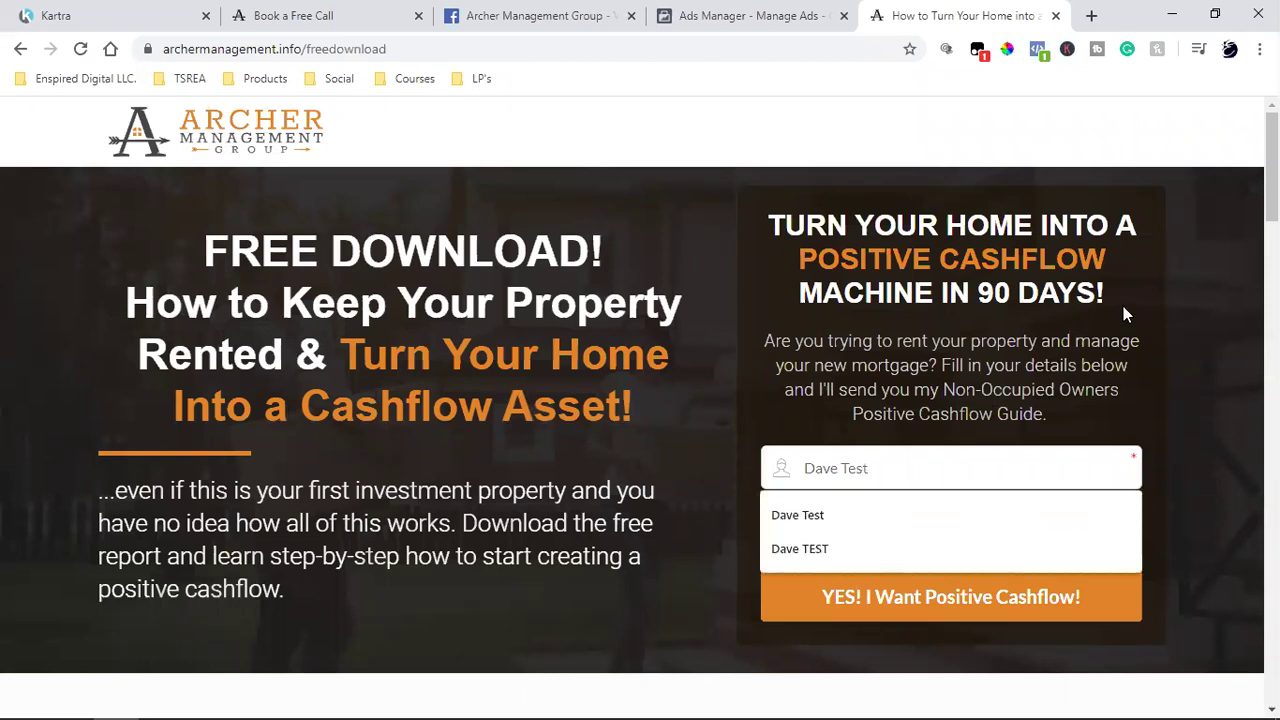
- Review the Conversions campaign settings in Ads Manager and go back to the Facebook page's video list
{"action": "left_click", "coordinate": [752, 8]}
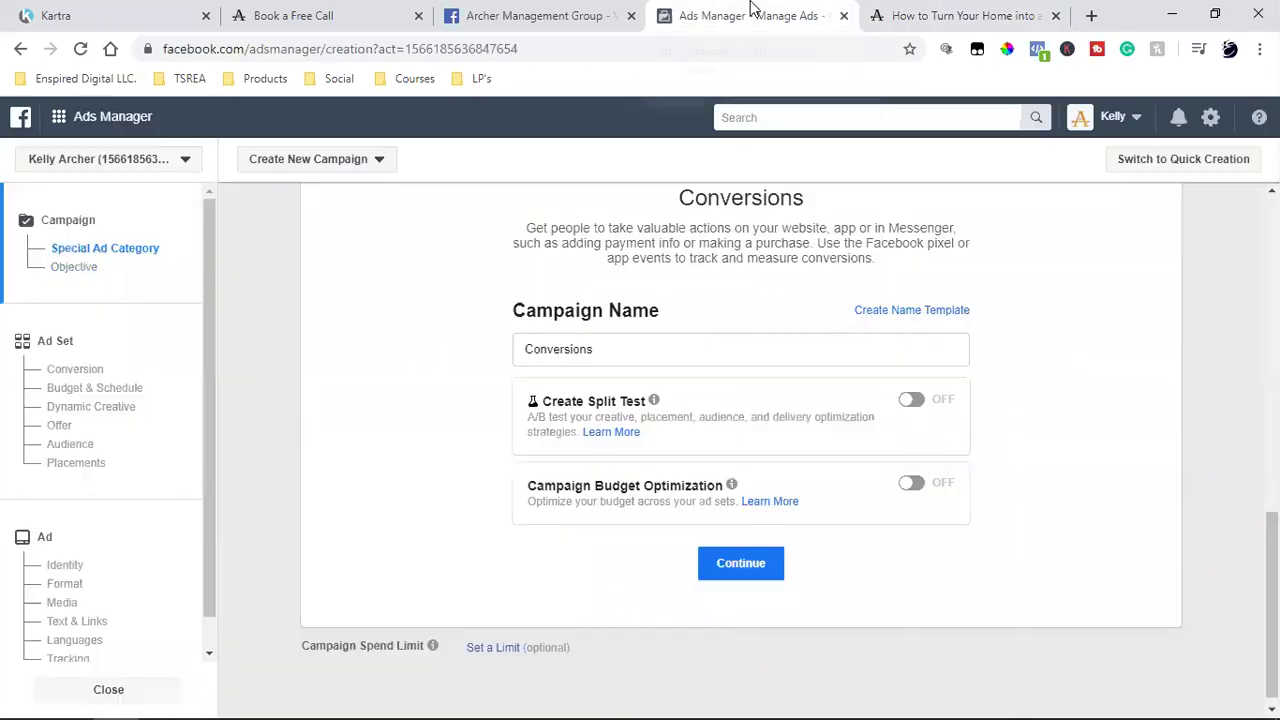
{"action": "scroll", "coordinate": [1085, 373], "scroll_direction": "up", "scroll_amount": 2}
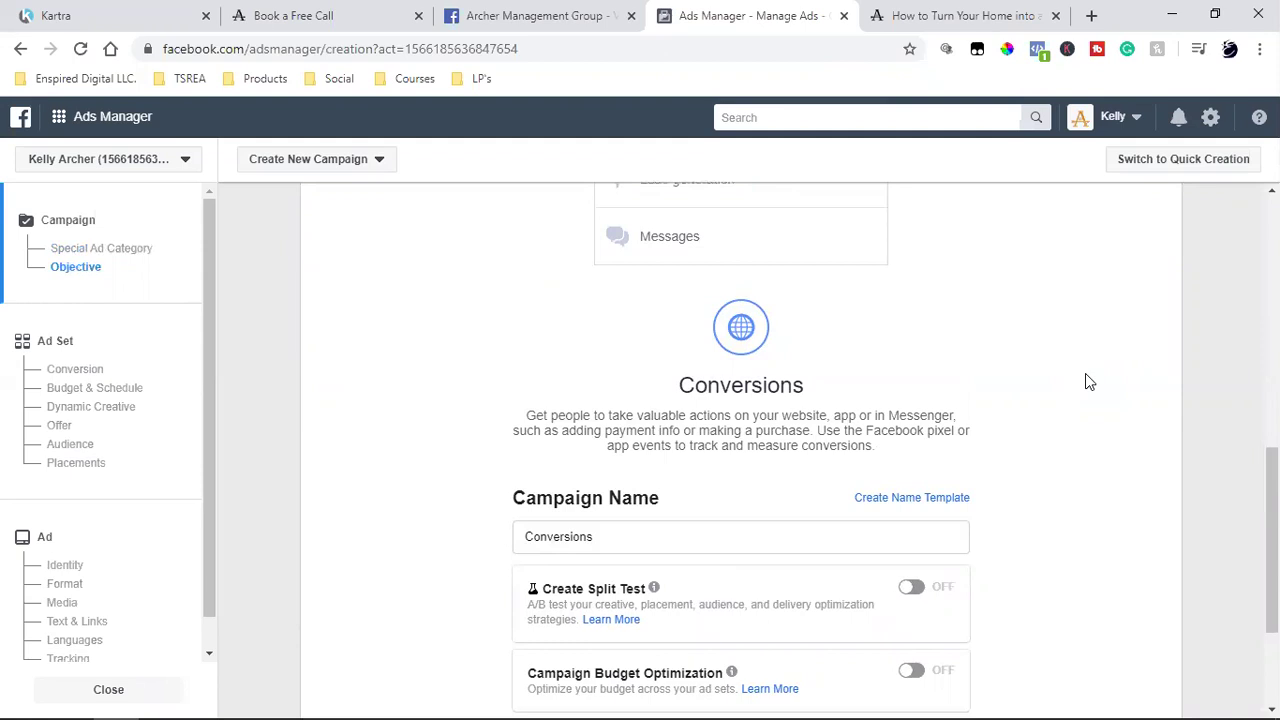
{"action": "left_click", "coordinate": [470, 8]}
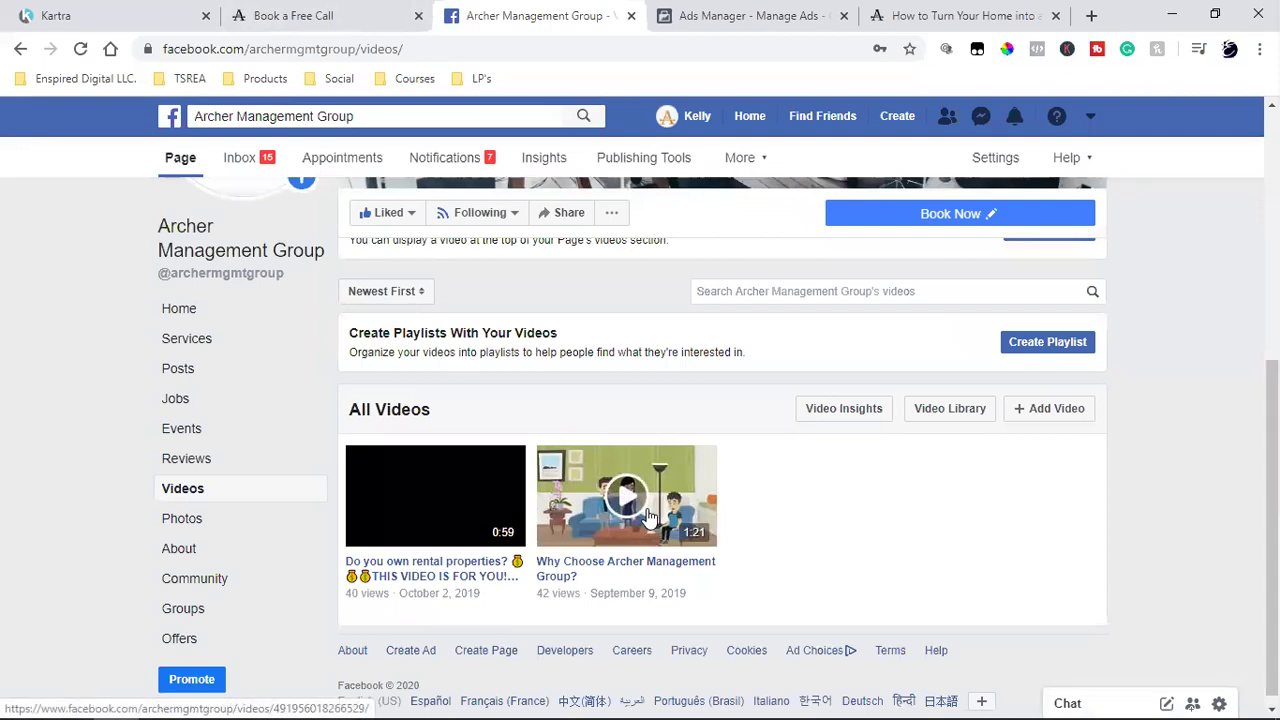
- Switch to Ads Manager and choose Video views as the campaign's marketing objective
{"action": "left_click", "coordinate": [760, 12]}
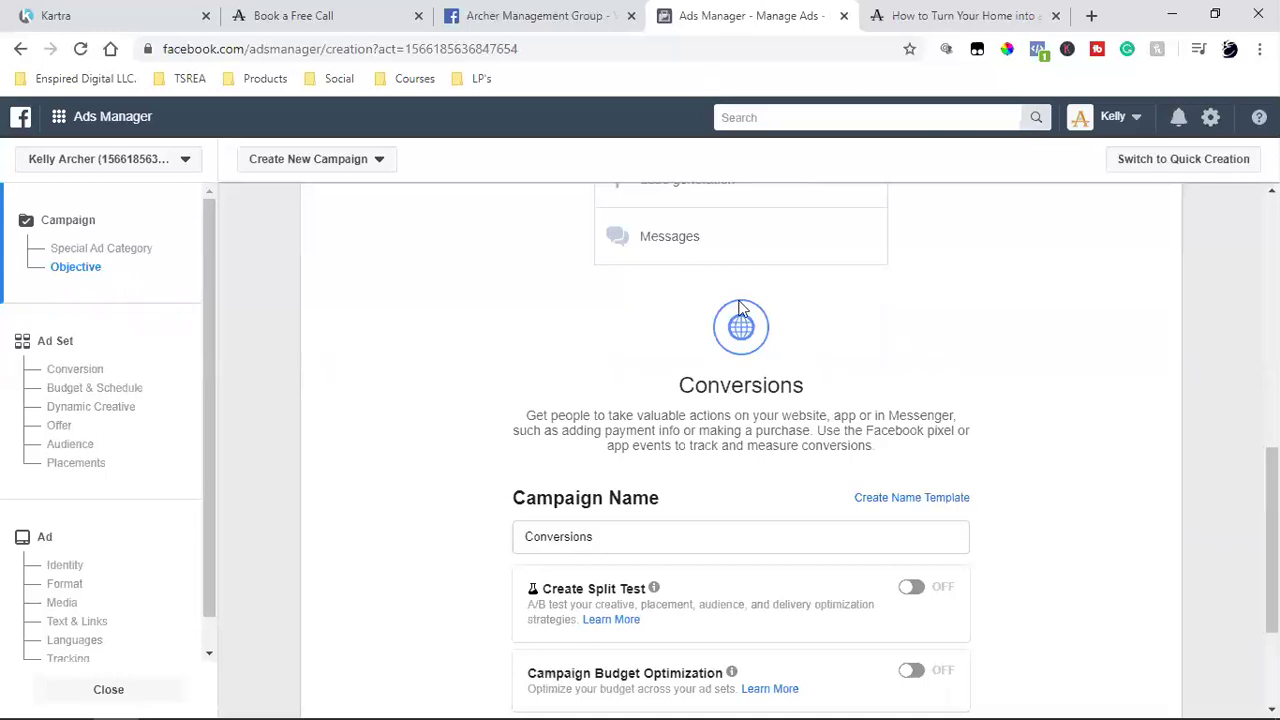
{"action": "scroll", "coordinate": [700, 450], "scroll_direction": "up", "scroll_amount": 5}
{"action": "scroll", "coordinate": [789, 523], "scroll_direction": "down", "scroll_amount": 2}
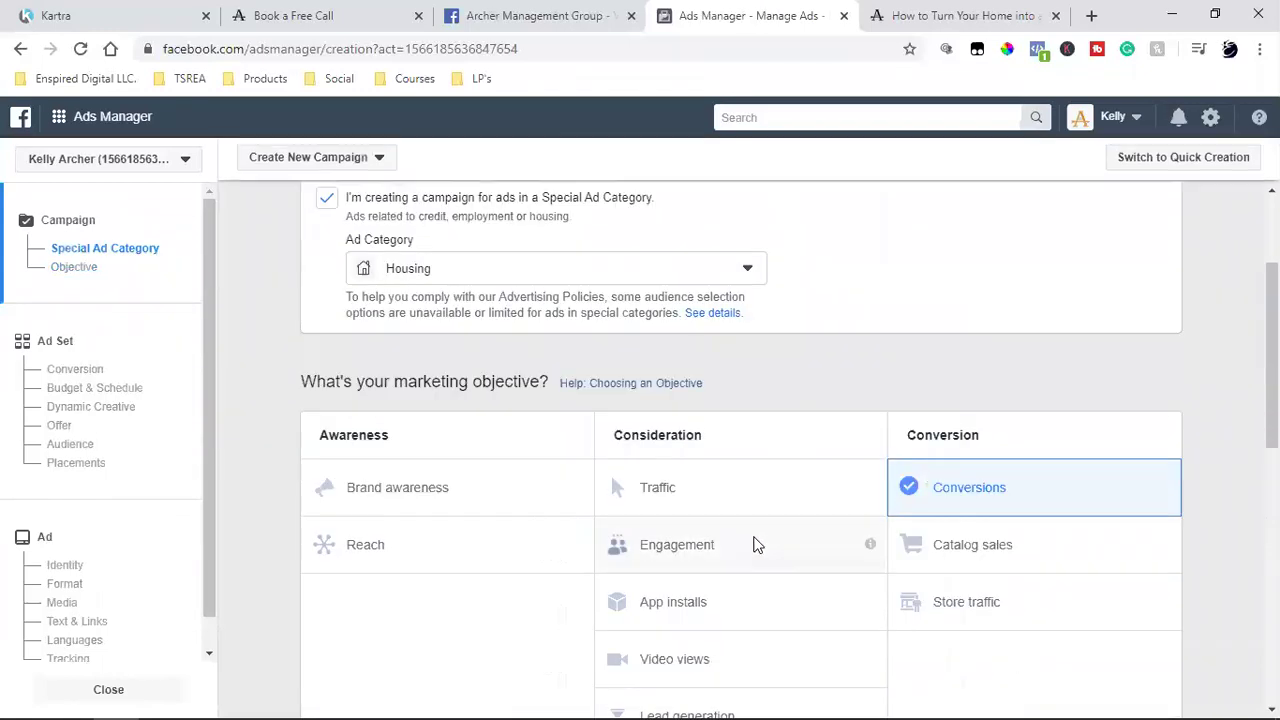
{"action": "left_click", "coordinate": [674, 655]}
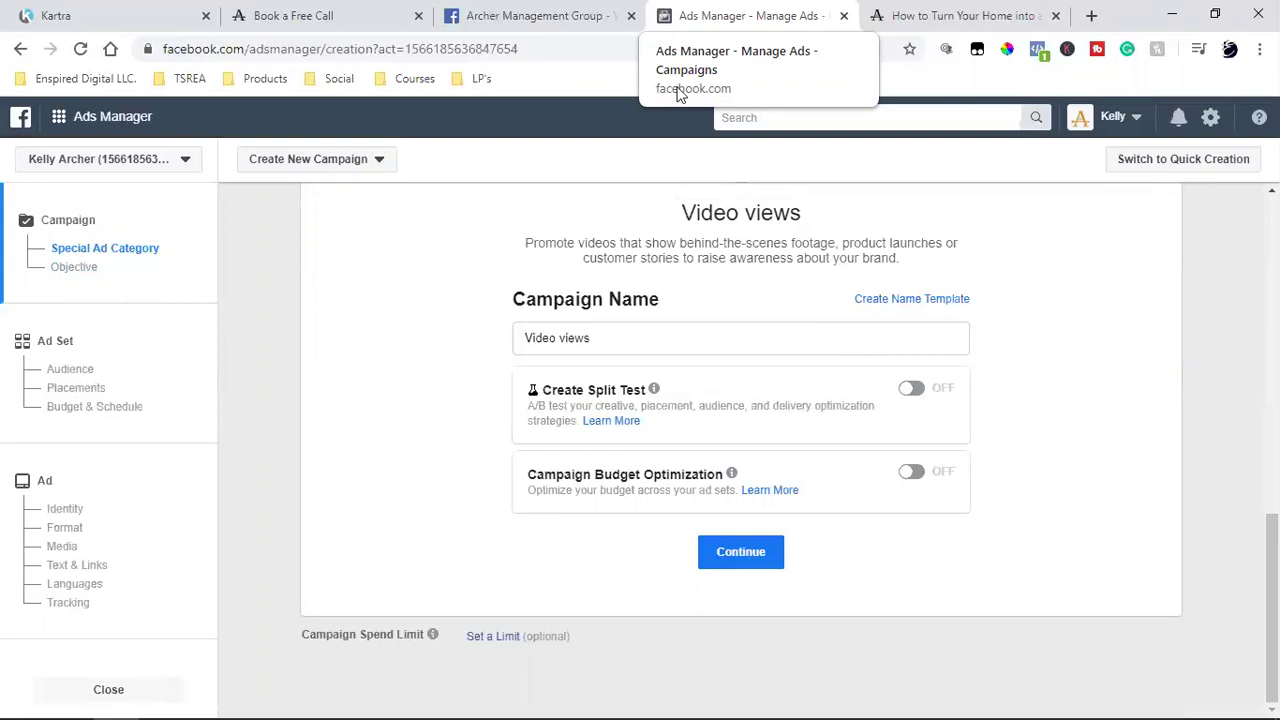
{"action": "scroll", "coordinate": [843, 245], "scroll_direction": "up", "scroll_amount": 5}
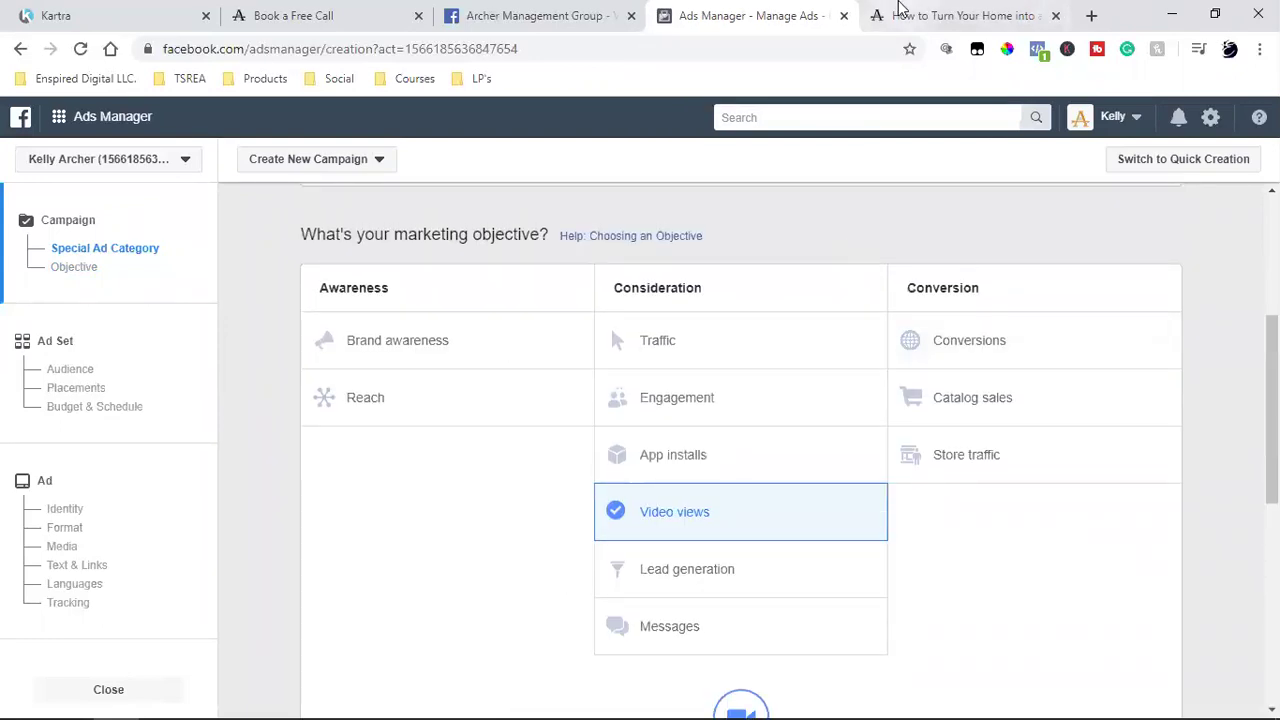
- Examine the free-download landing page and its opt-in form alongside the available marketing objectives
{"action": "left_click", "coordinate": [930, 16]}
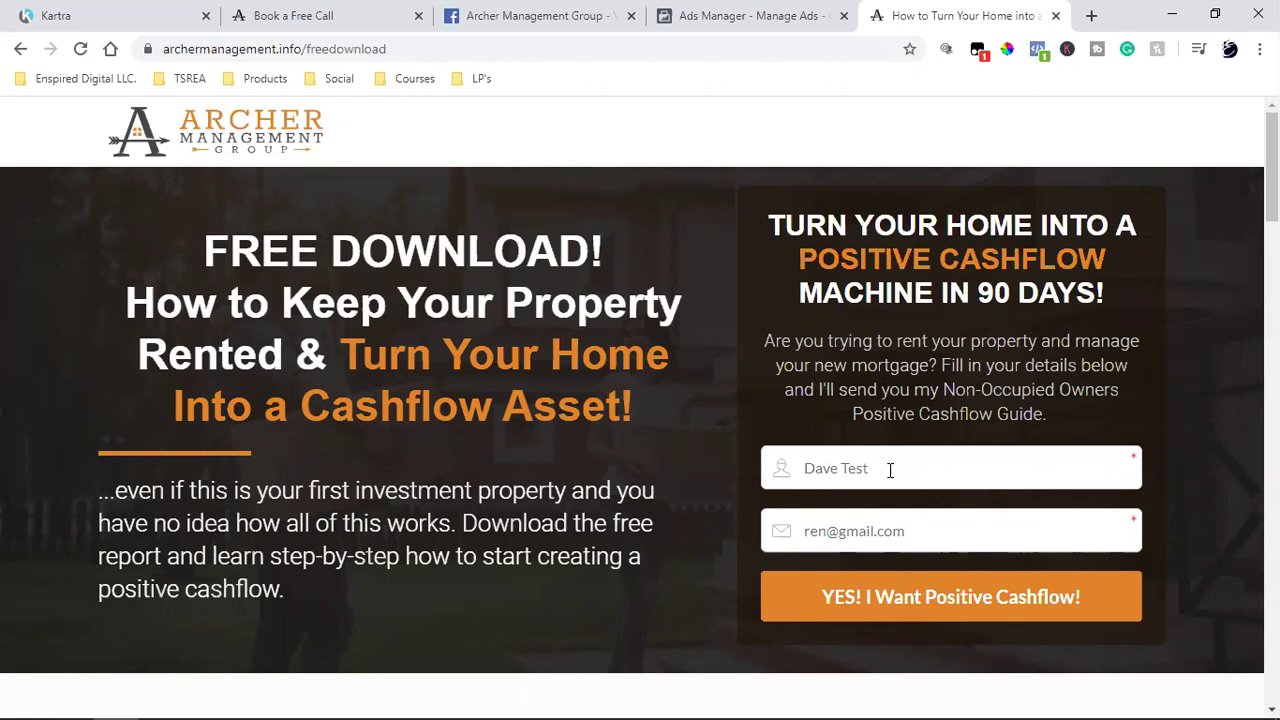
{"action": "left_click", "coordinate": [737, 16]}
{"action": "left_click", "coordinate": [1003, 12]}
{"action": "left_click", "coordinate": [698, 14]}
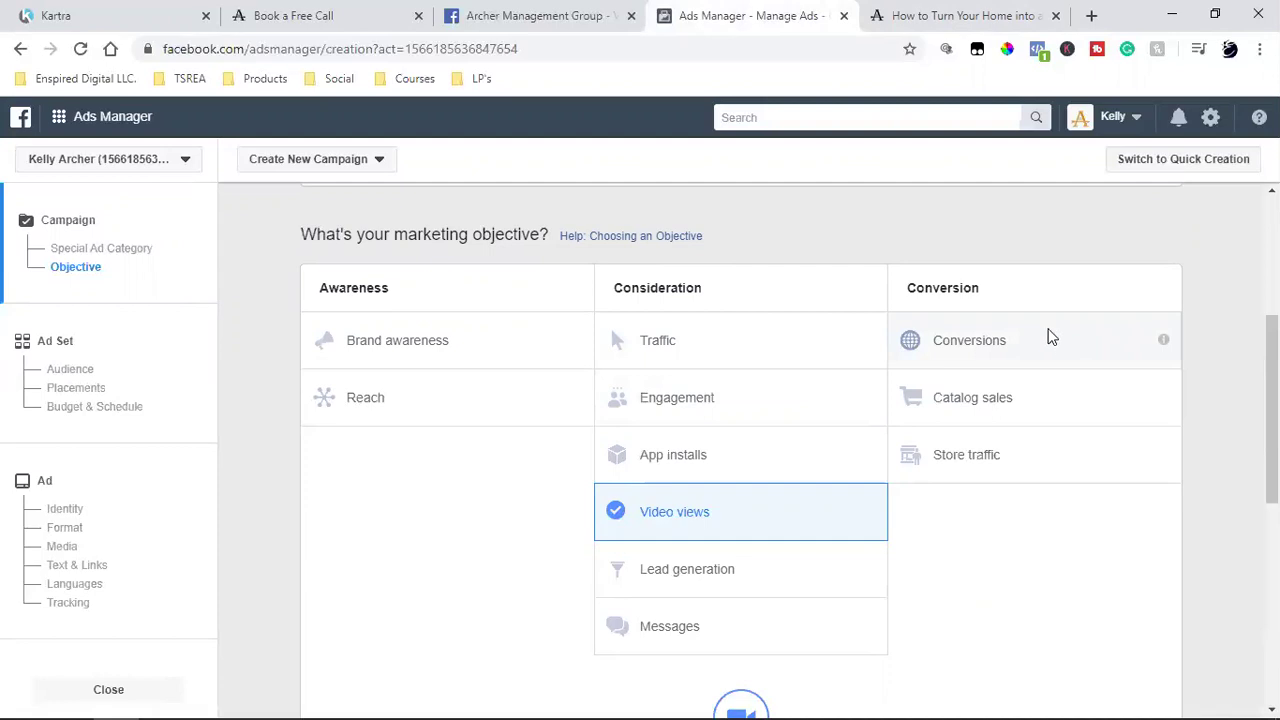
{"action": "left_click", "coordinate": [940, 12]}
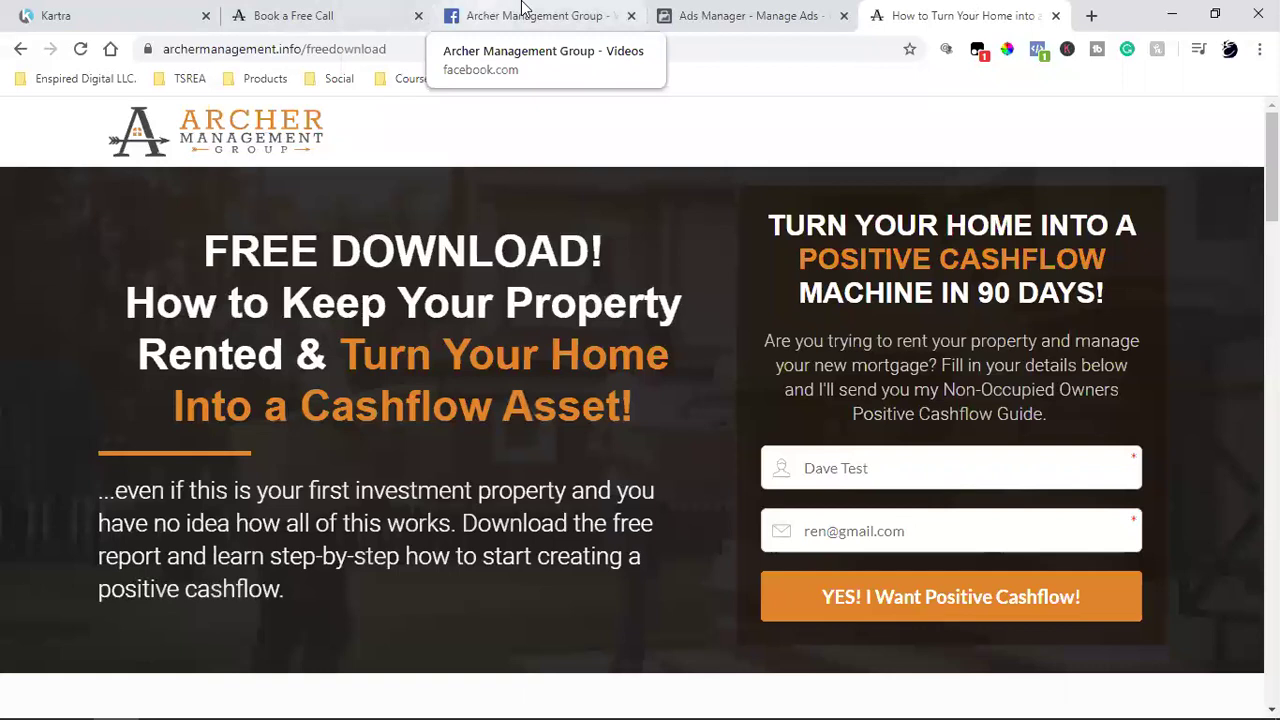
- Name the campaign "Video views 1st Video", copy that name, and continue to the ad set settings
{"action": "left_click", "coordinate": [698, 14]}
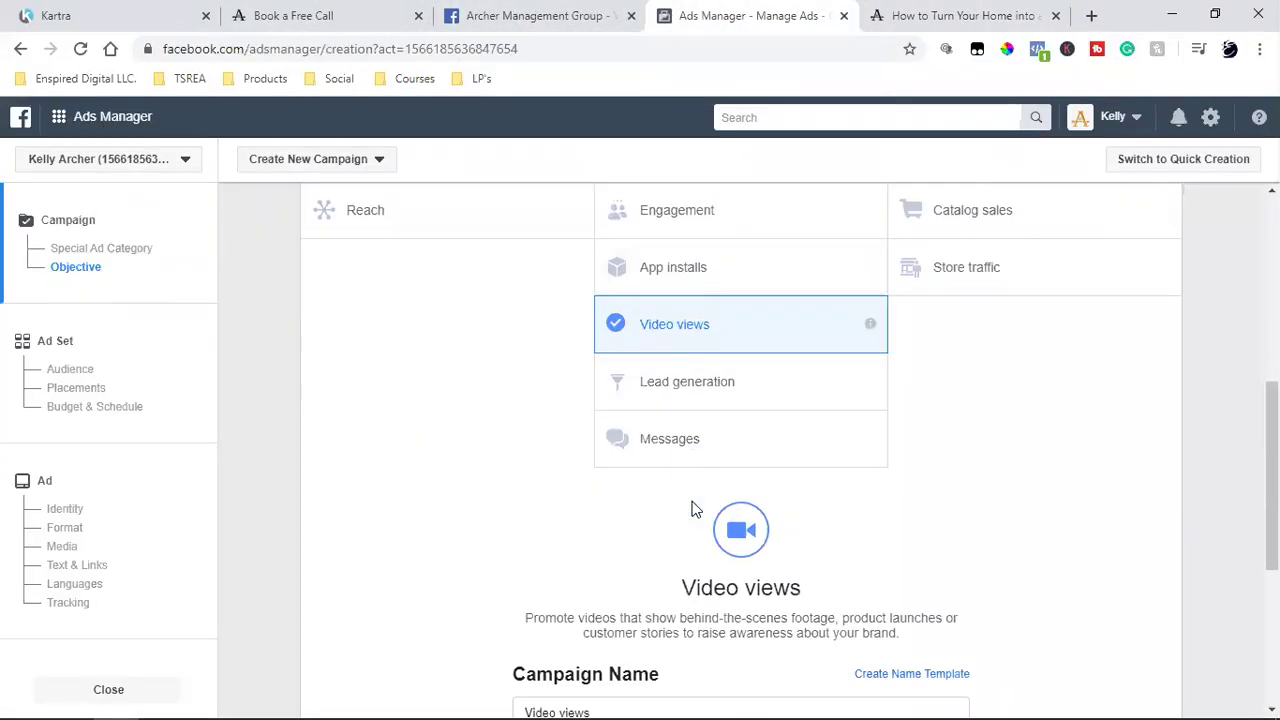
{"action": "left_click", "coordinate": [614, 337]}
{"action": "type", "text": "1st Video"}
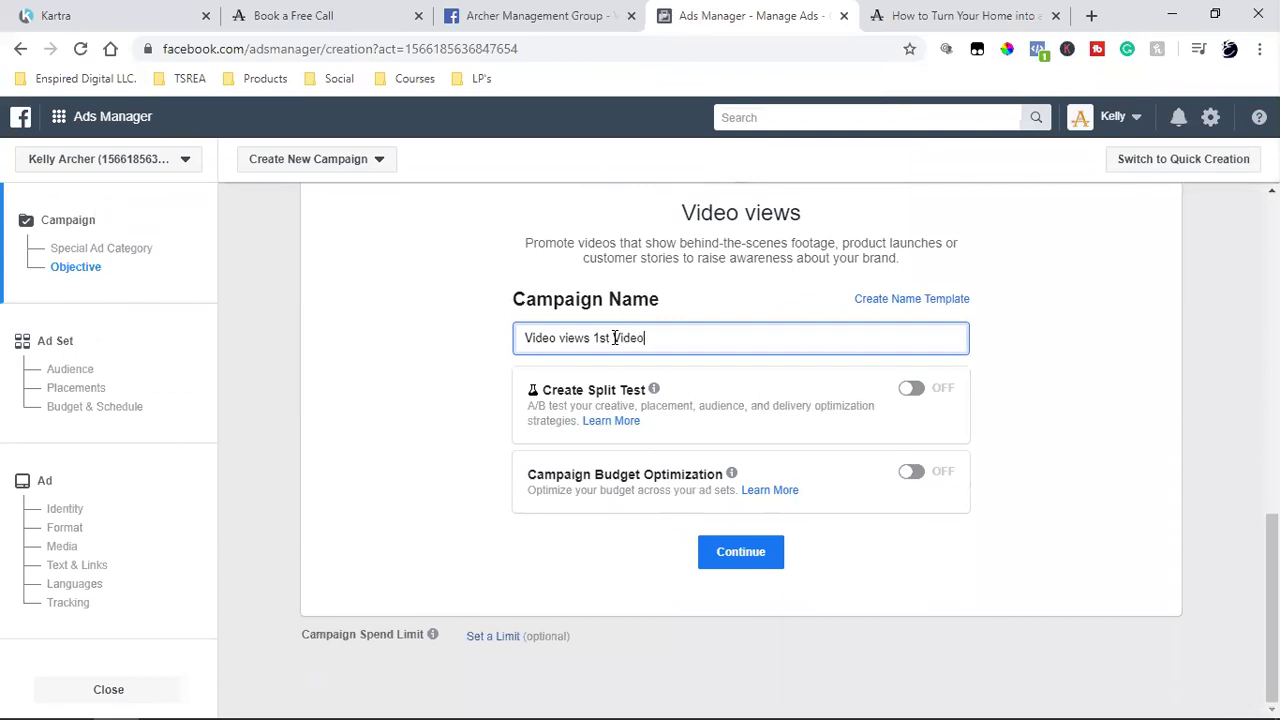
{"action": "triple_click", "coordinate": [614, 337]}
{"action": "right_click", "coordinate": [613, 336]}
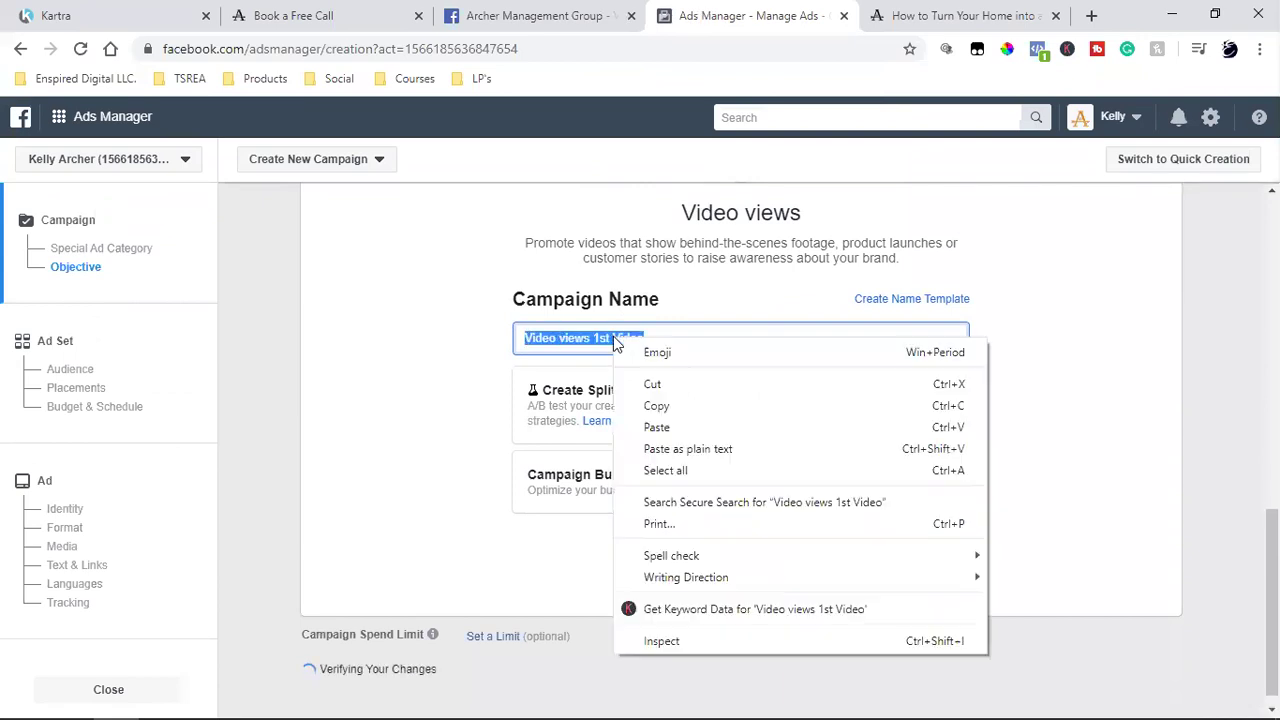
{"action": "left_click", "coordinate": [669, 403]}
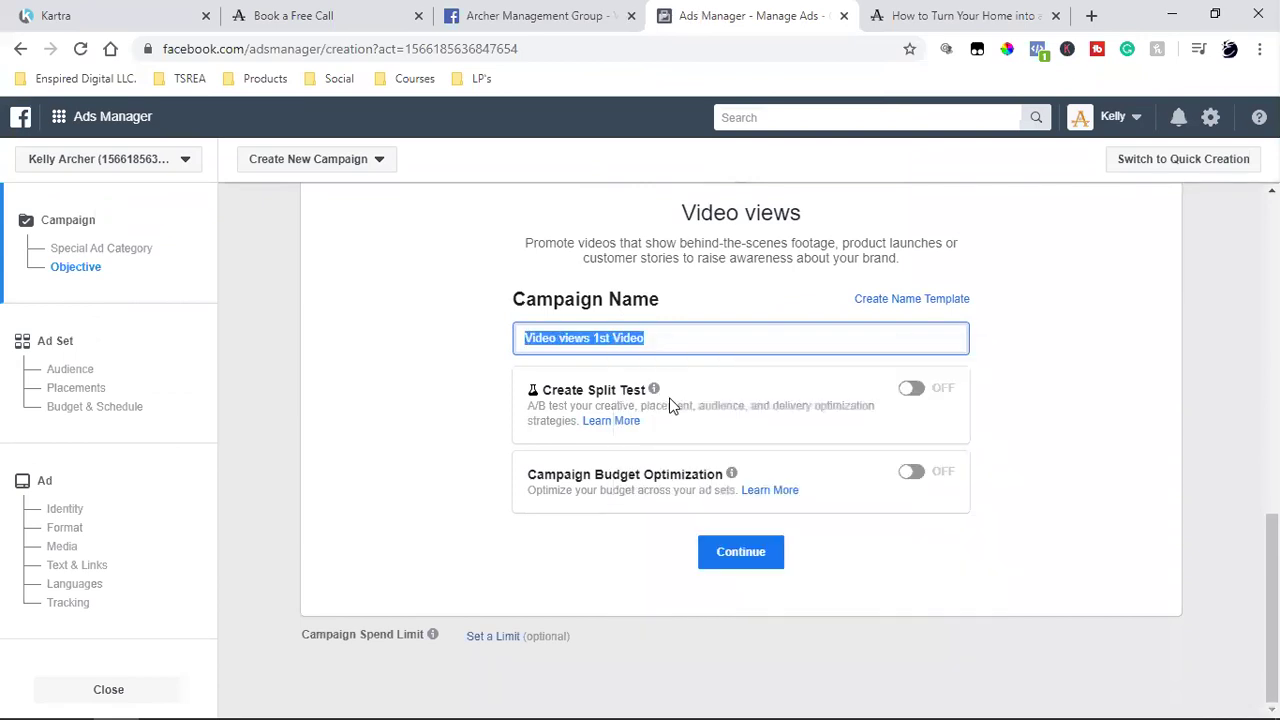
{"action": "left_click", "coordinate": [731, 555]}
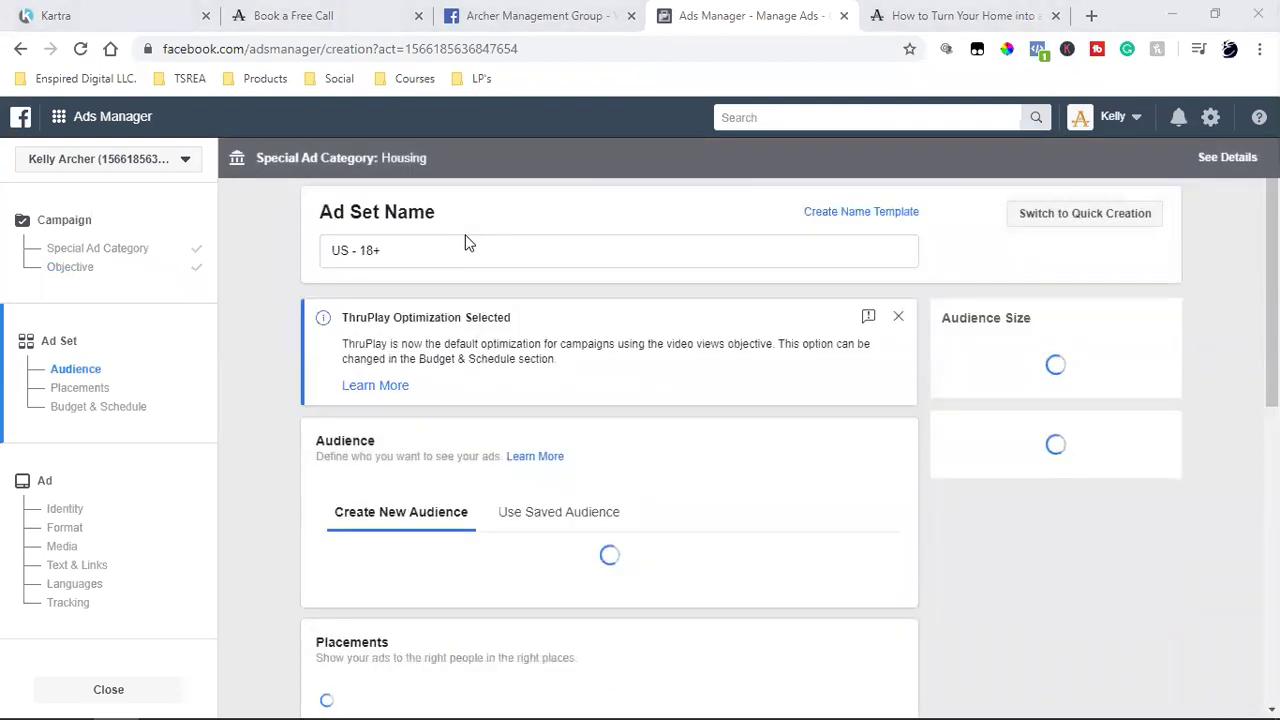
- Change the ad set name to "US Video views 1st Video", reusing the copied campaign name and removing the age suffix
{"action": "triple_click", "coordinate": [354, 252]}
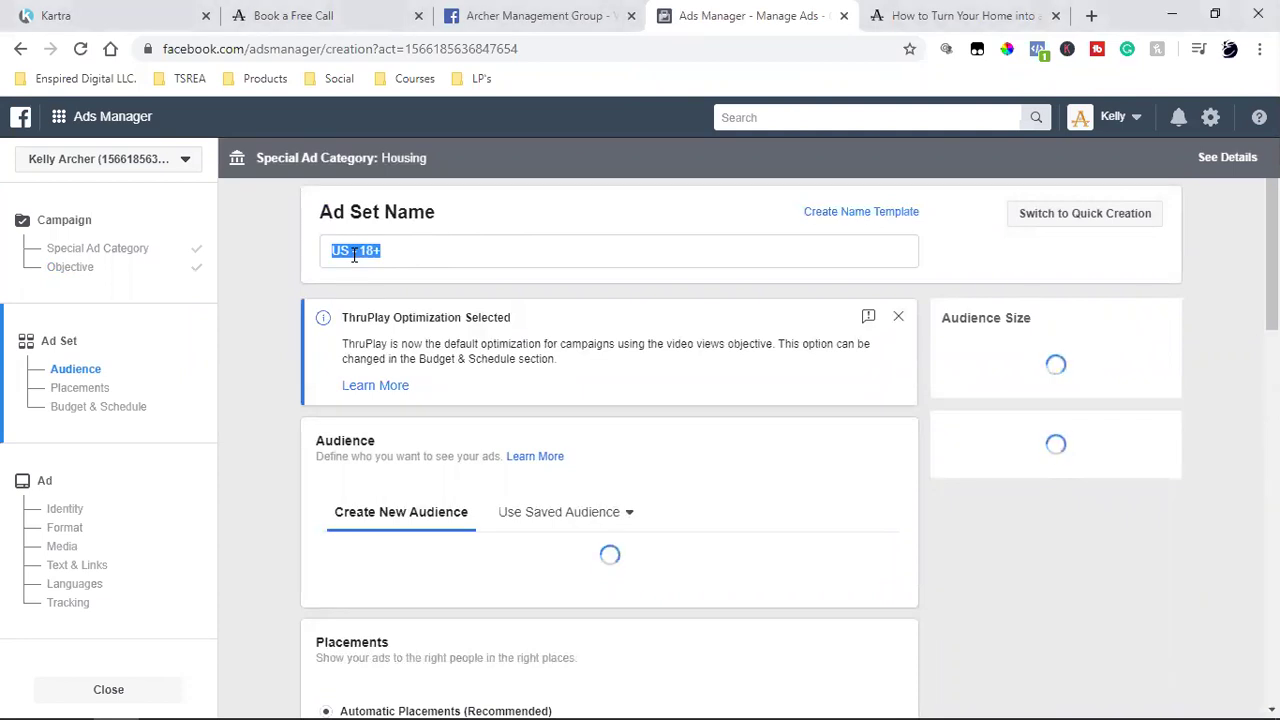
{"action": "key", "text": "ctrl+v"}
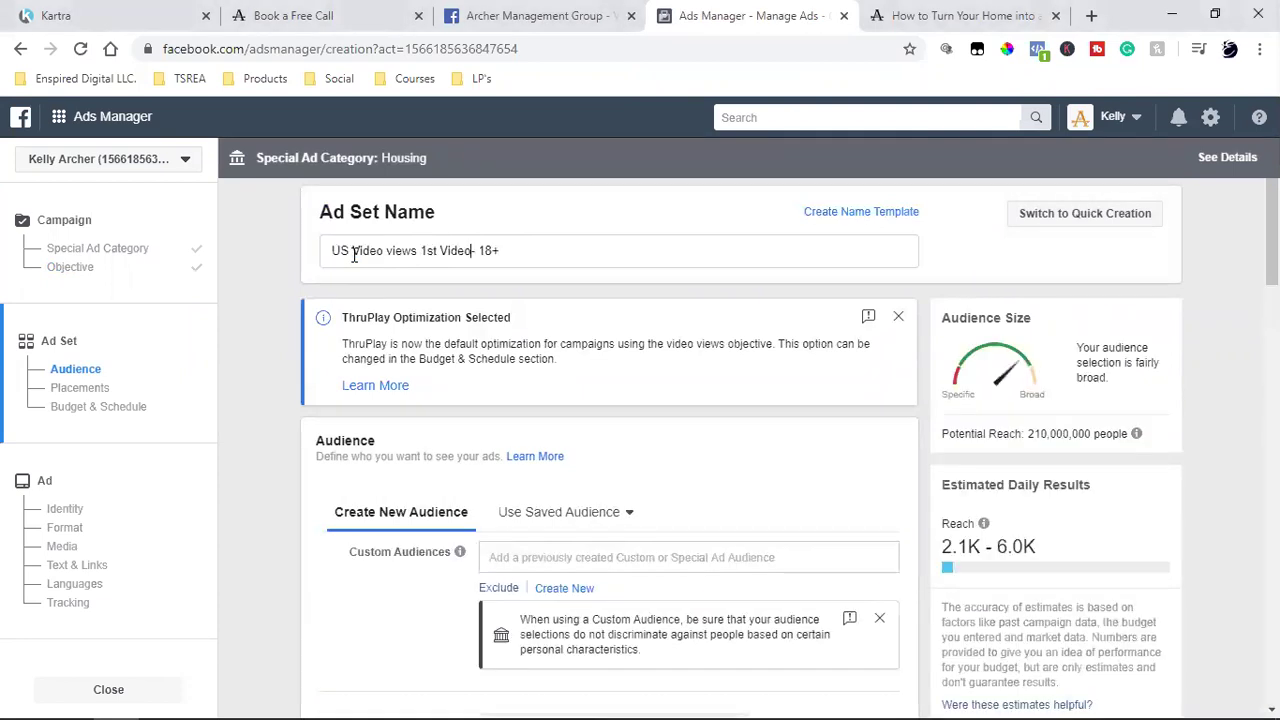
{"action": "left_click", "coordinate": [641, 258]}
{"action": "key", "text": "BackSpace"}
{"action": "key", "text": "BackSpace"}
{"action": "key", "text": "BackSpace"}
{"action": "key", "text": "BackSpace"}
{"action": "key", "text": "BackSpace"}
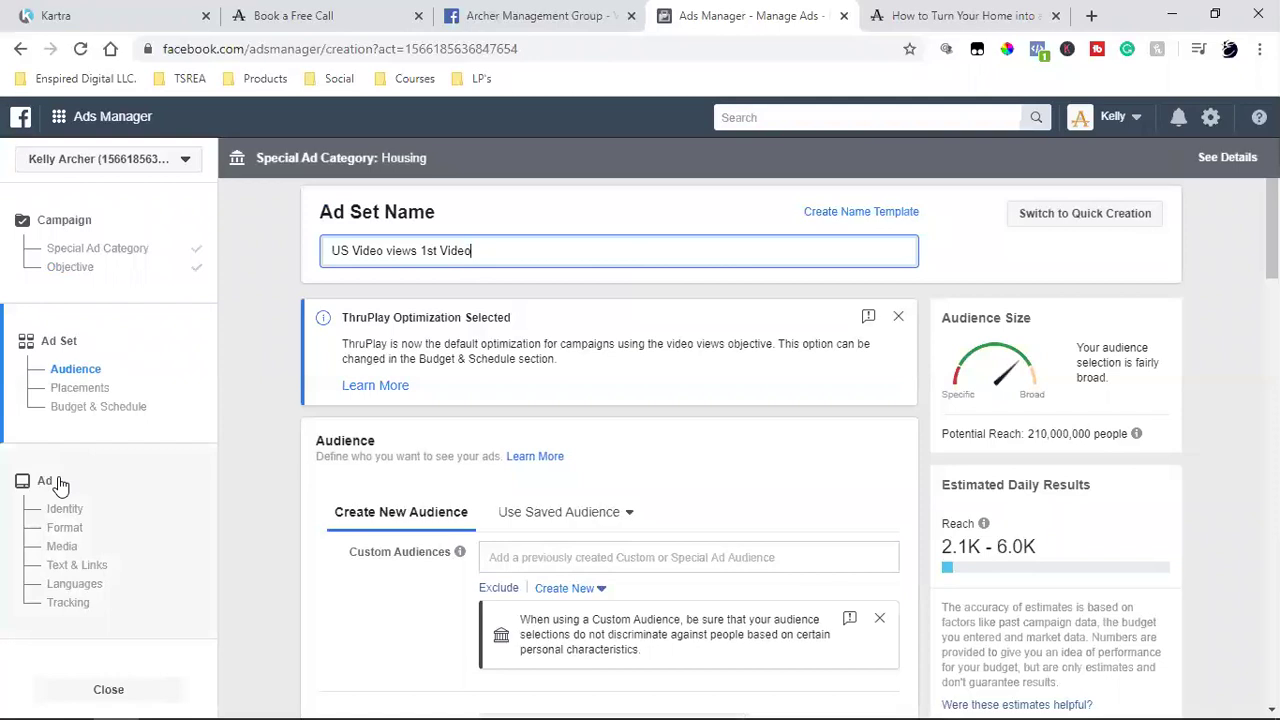
- Return to the campaign settings and change the marketing objective to Lead generation
{"action": "left_click", "coordinate": [100, 247]}
{"action": "scroll", "coordinate": [716, 471], "scroll_direction": "down", "scroll_amount": 2}
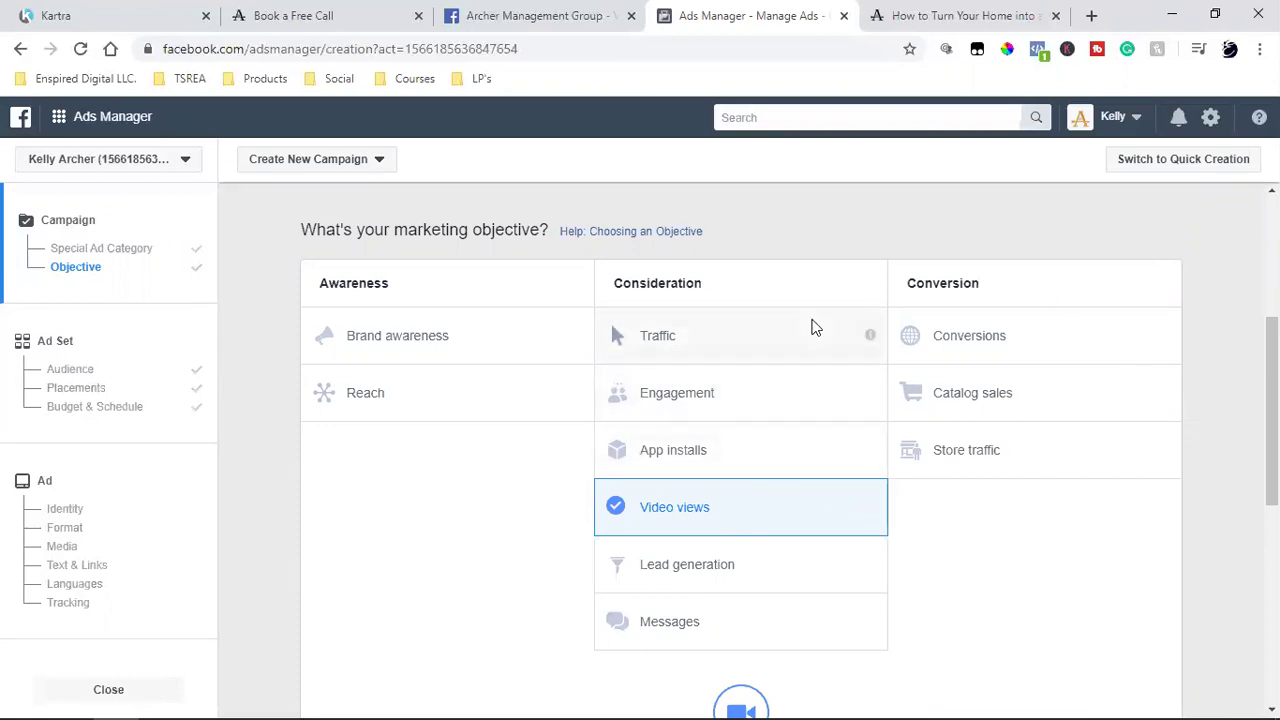
{"action": "left_click", "coordinate": [703, 577]}
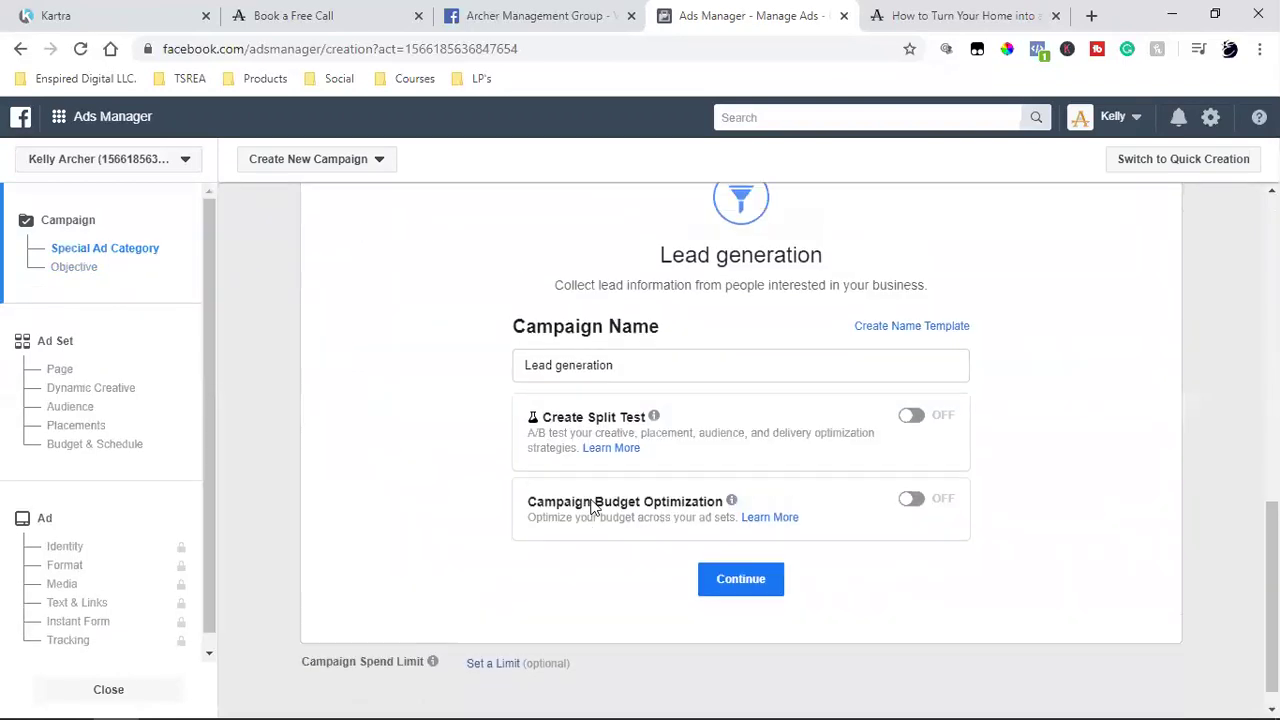
{"action": "scroll", "coordinate": [590, 505], "scroll_direction": "up", "scroll_amount": 3}
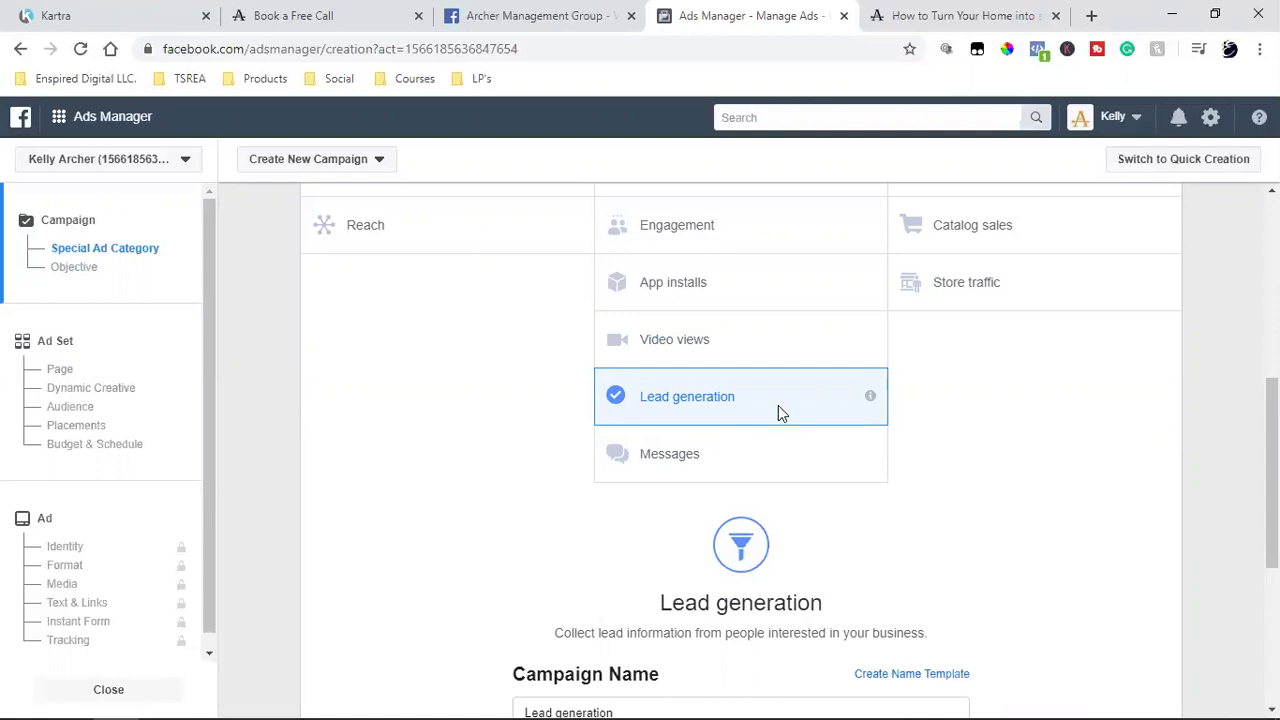
{"action": "scroll", "coordinate": [778, 405], "scroll_direction": "up", "scroll_amount": 4}
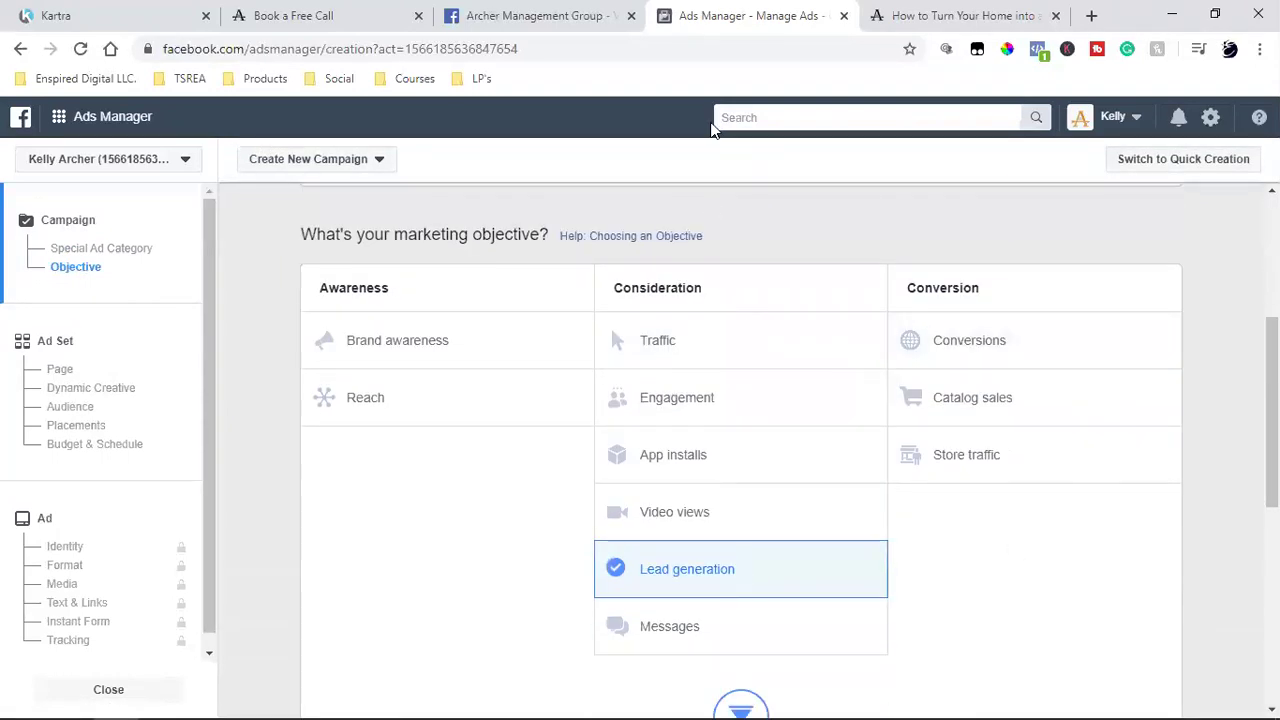
- Check the landing page's opt-in form, and set the campaign's marketing objective back to Video views
{"action": "left_click", "coordinate": [978, 15]}
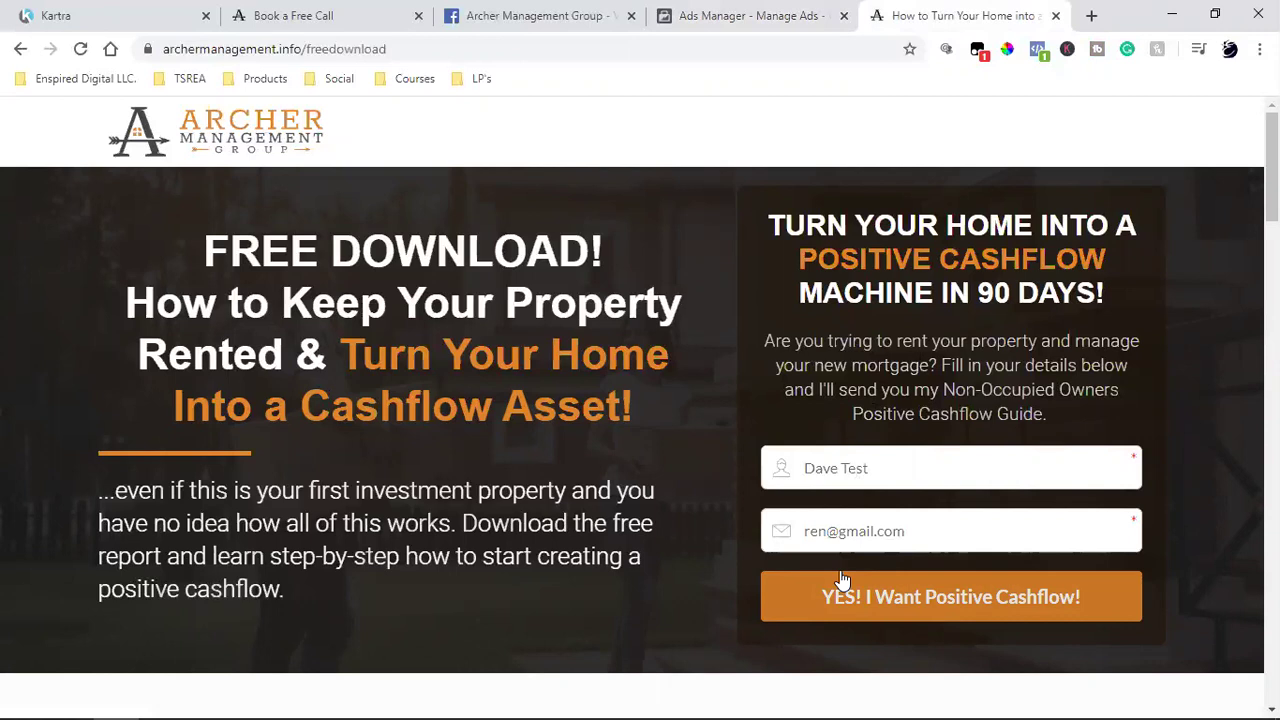
{"action": "left_click", "coordinate": [751, 12]}
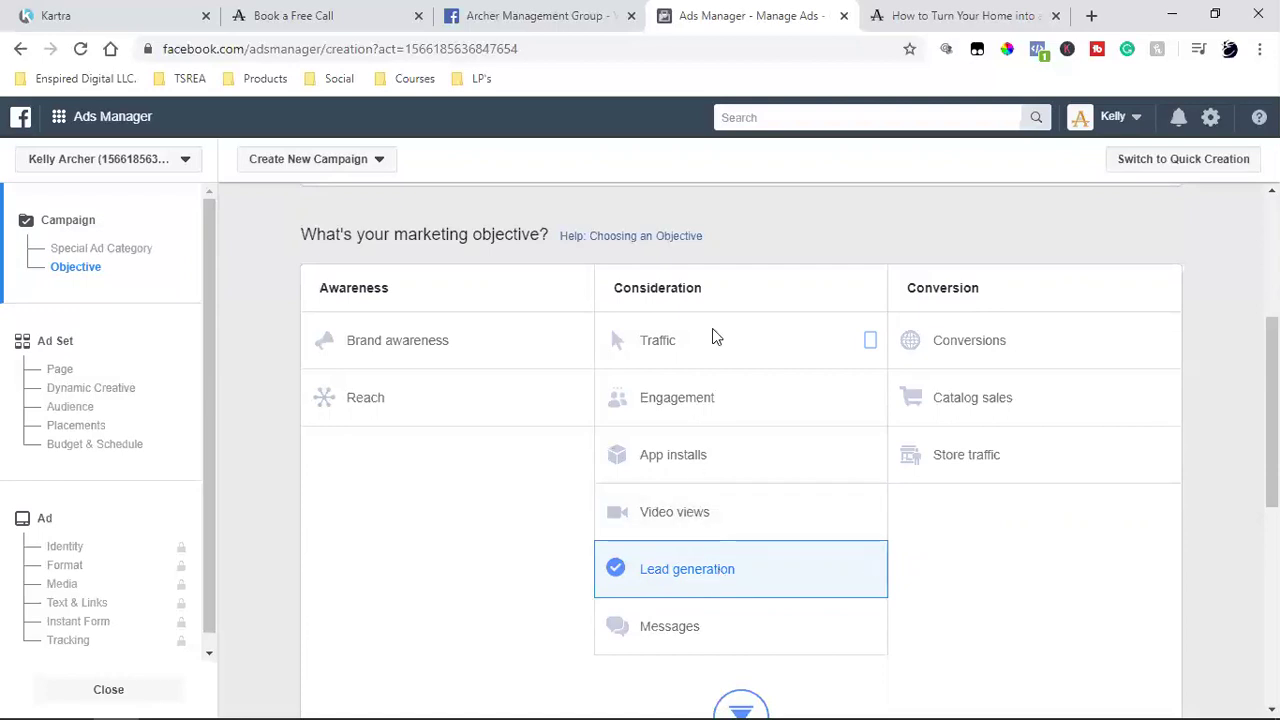
{"action": "left_click", "coordinate": [707, 521]}
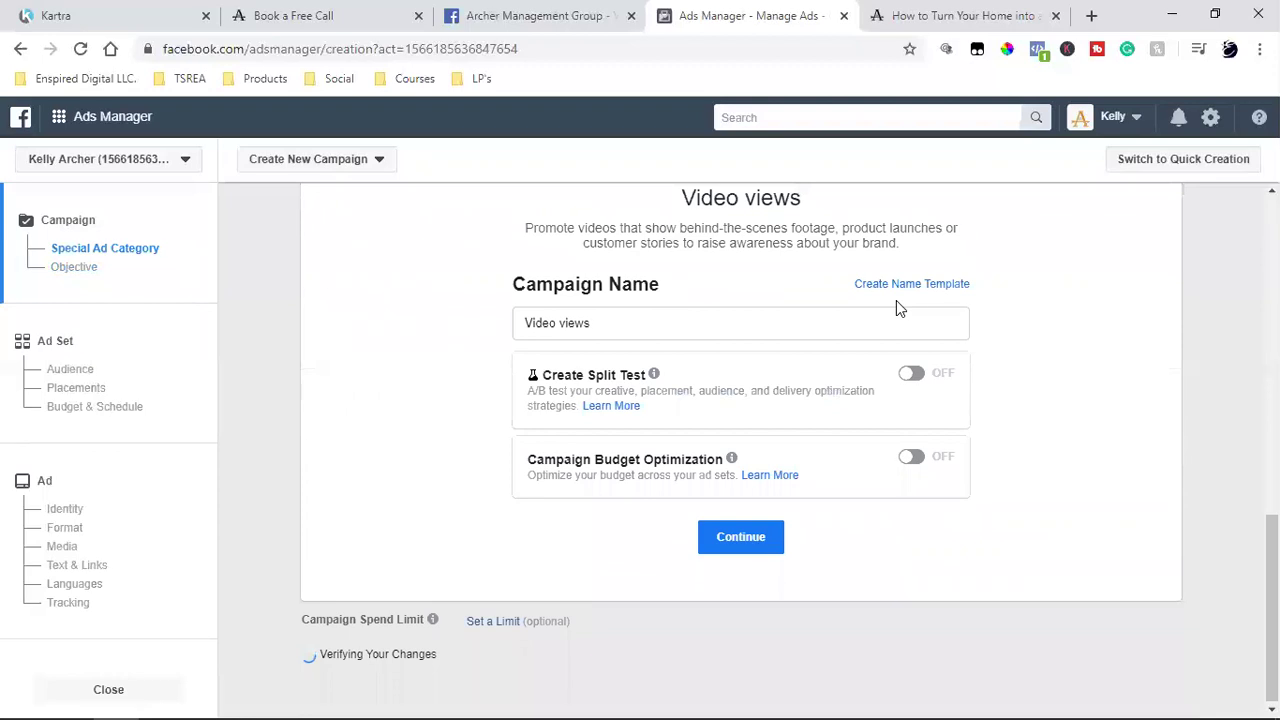
{"action": "scroll", "coordinate": [826, 403], "scroll_direction": "up", "scroll_amount": 5}
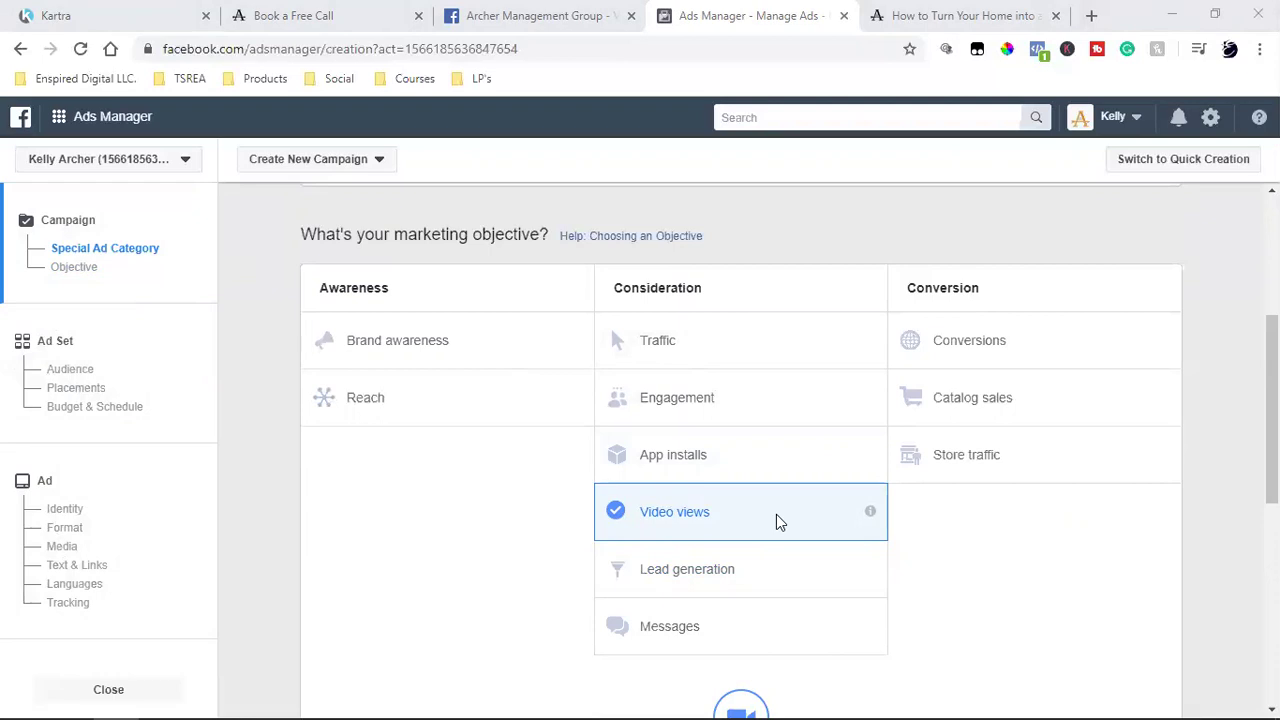
- Replace the default campaign name with the copied "Video views 1st Video" and continue to the ad set
{"action": "scroll", "coordinate": [776, 514], "scroll_direction": "down", "scroll_amount": 4}
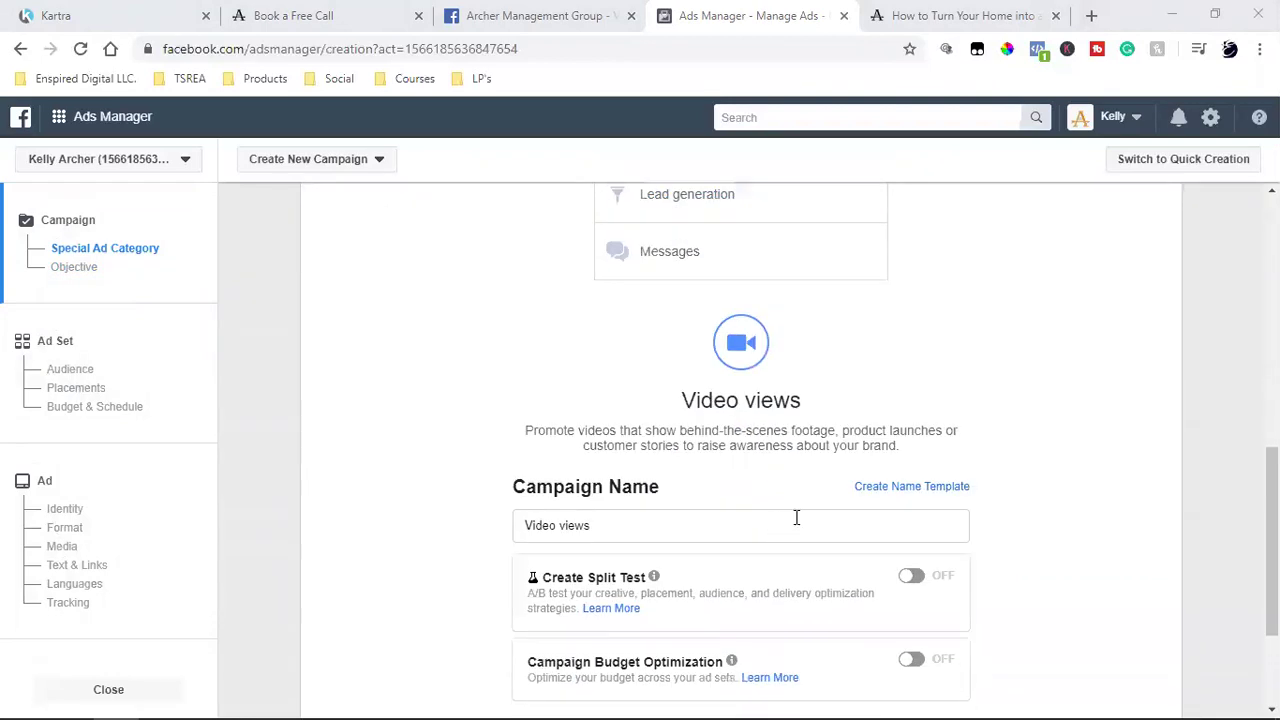
{"action": "left_click", "coordinate": [796, 517]}
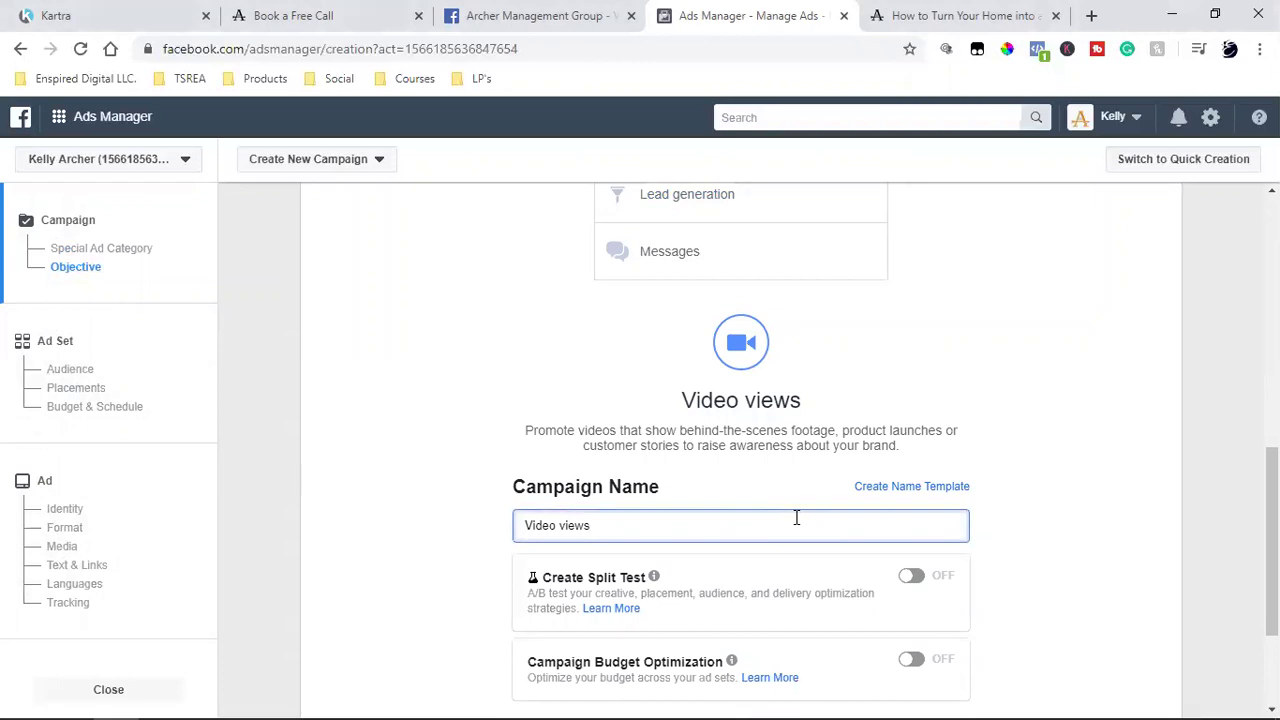
{"action": "type", "text": "1st Vide"}
{"action": "key", "text": "BackSpace"}
{"action": "key", "text": "BackSpace"}
{"action": "key", "text": "BackSpace"}
{"action": "key", "text": "BackSpace"}
{"action": "key", "text": "BackSpace"}
{"action": "key", "text": "BackSpace"}
{"action": "key", "text": "BackSpace"}
{"action": "key", "text": "BackSpace"}
{"action": "key", "text": "BackSpace"}
{"action": "key", "text": "BackSpace"}
{"action": "key", "text": "BackSpace"}
{"action": "key", "text": "BackSpace"}
{"action": "key", "text": "BackSpace"}
{"action": "key", "text": "BackSpace"}
{"action": "key", "text": "BackSpace"}
{"action": "key", "text": "BackSpace"}
{"action": "key", "text": "BackSpace"}
{"action": "key", "text": "BackSpace"}
{"action": "key", "text": "ctrl+v"}
{"action": "scroll", "coordinate": [820, 472], "scroll_direction": "down", "scroll_amount": 2}
{"action": "left_click", "coordinate": [740, 563]}
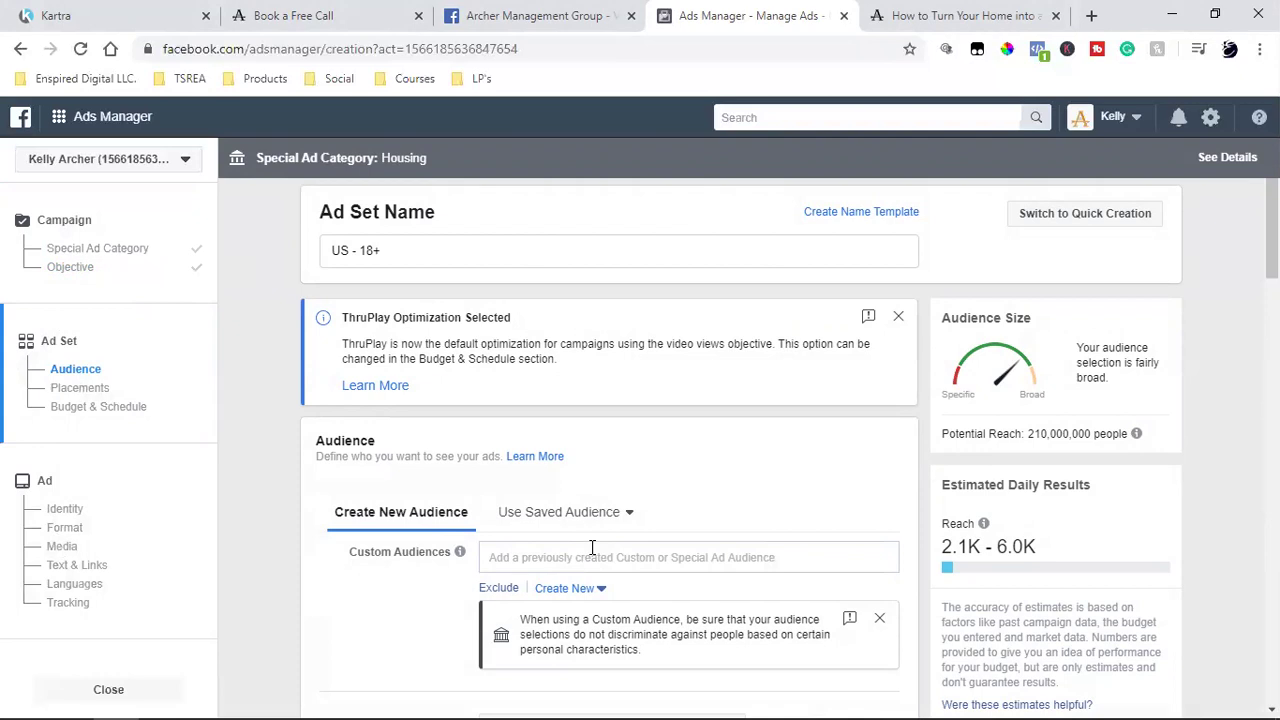
- Replace the whole ad set name with "Video views 1st Video" and copy it
{"action": "triple_click", "coordinate": [371, 252]}
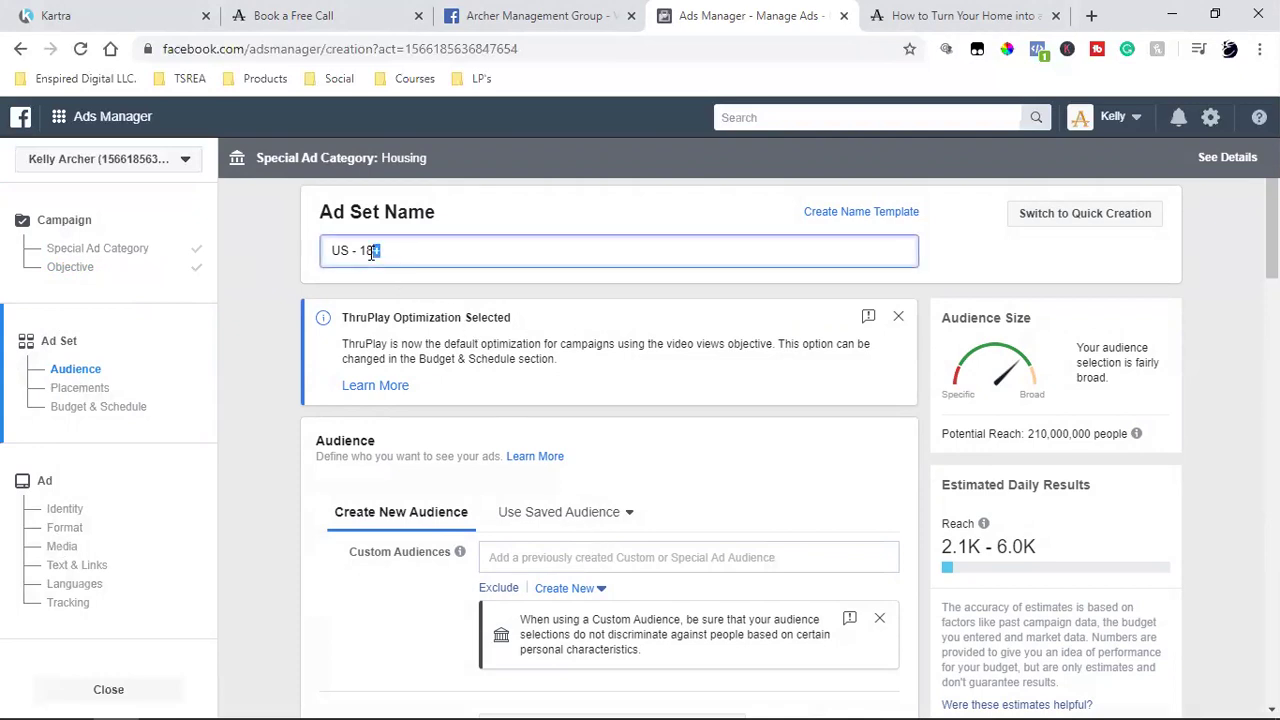
{"action": "key", "text": "ctrl+v"}
{"action": "scroll", "coordinate": [480, 430], "scroll_direction": "down", "scroll_amount": 2}
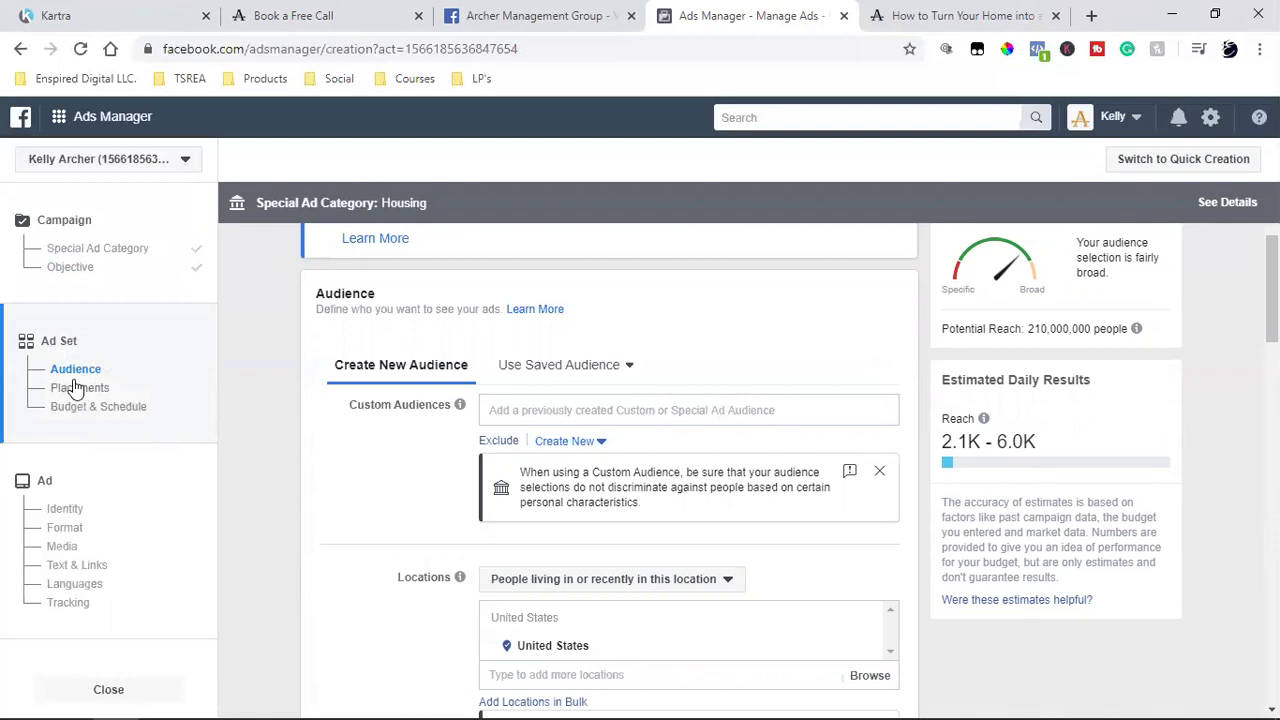
{"action": "scroll", "coordinate": [330, 433], "scroll_direction": "up", "scroll_amount": 2}
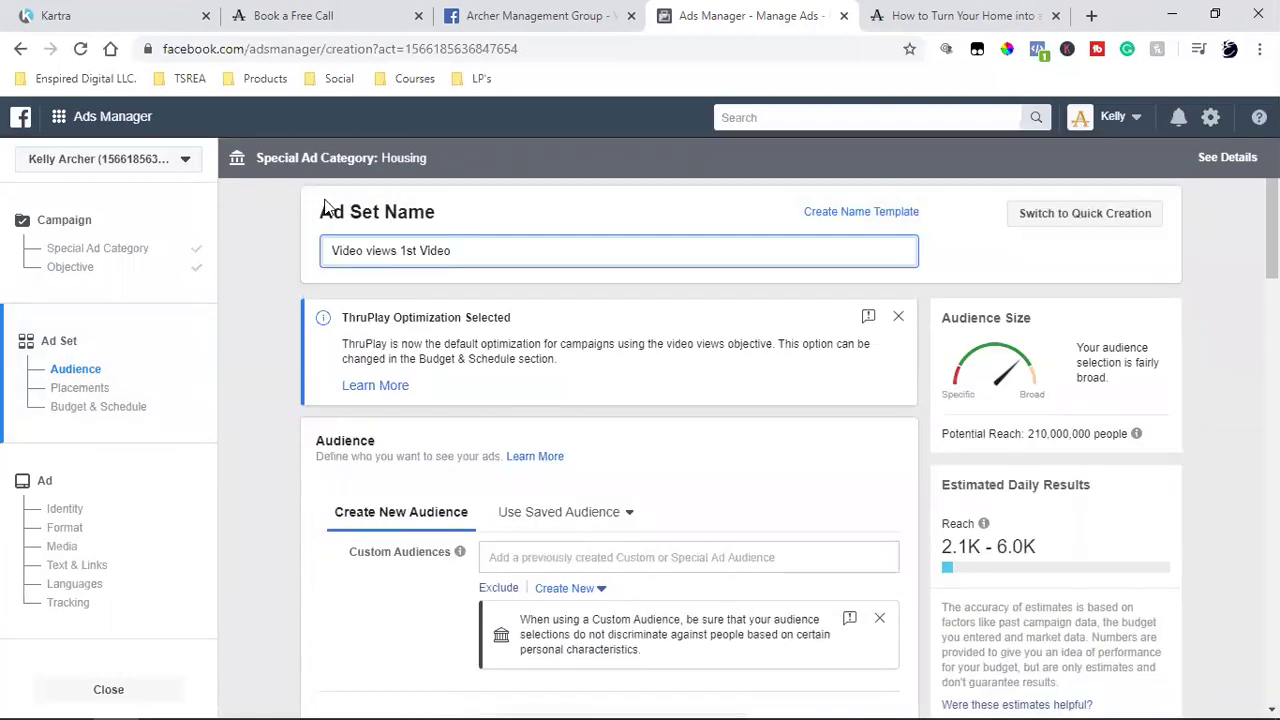
{"action": "triple_click", "coordinate": [360, 252]}
{"action": "key", "text": "ctrl+c"}
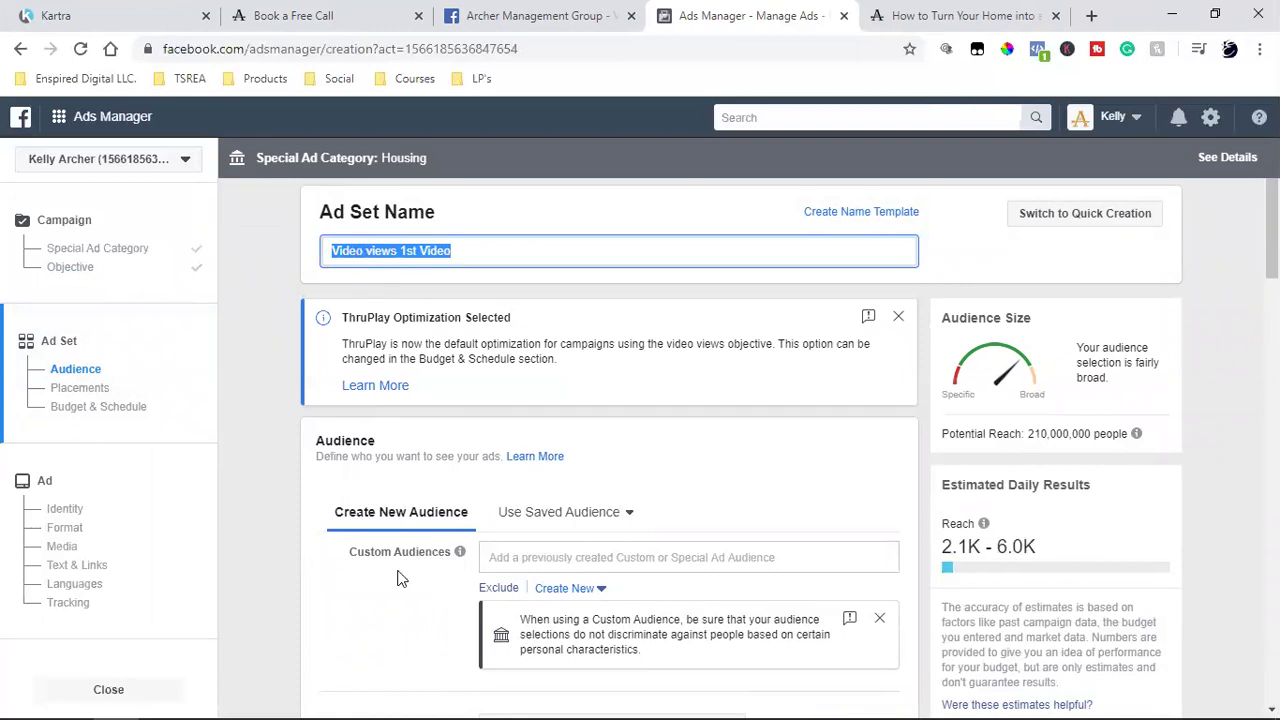
- Check the available custom audiences, and switch to the Archer Management Group ad account, discarding the unsaved campaign
{"action": "left_click", "coordinate": [365, 620]}
{"action": "left_click", "coordinate": [573, 563]}
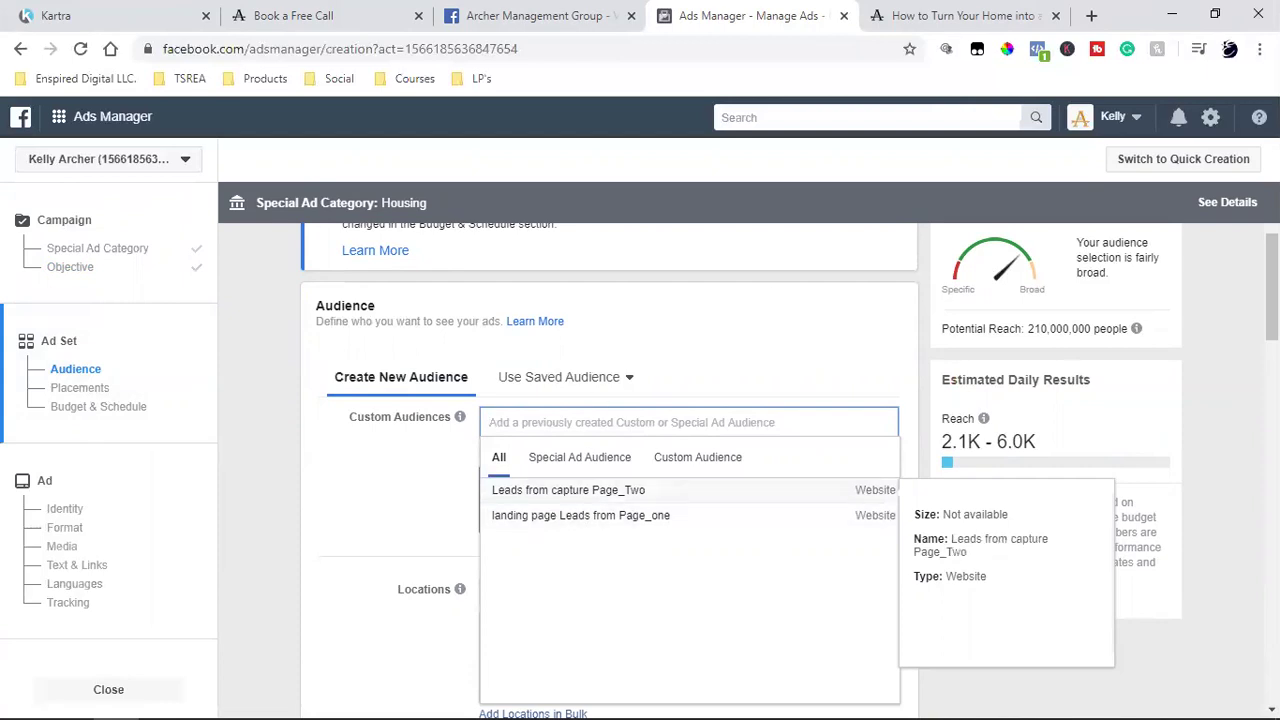
{"action": "left_click", "coordinate": [1110, 118]}
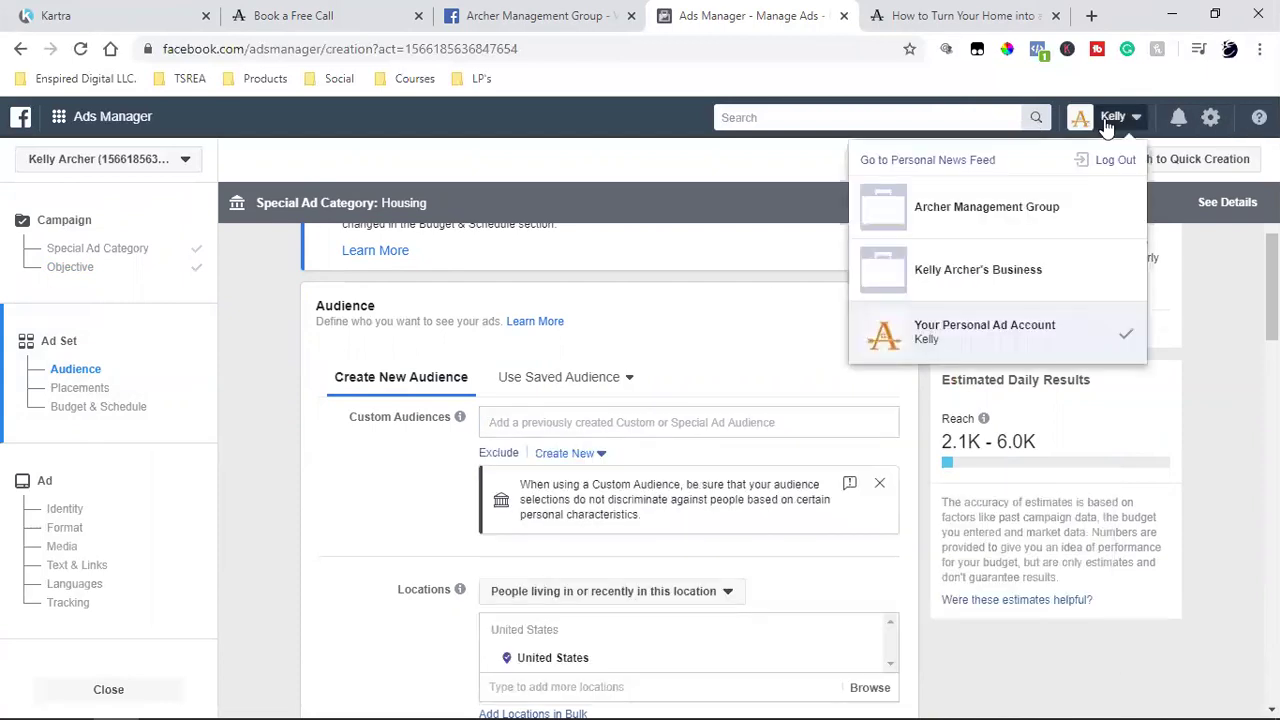
{"action": "left_click", "coordinate": [997, 215]}
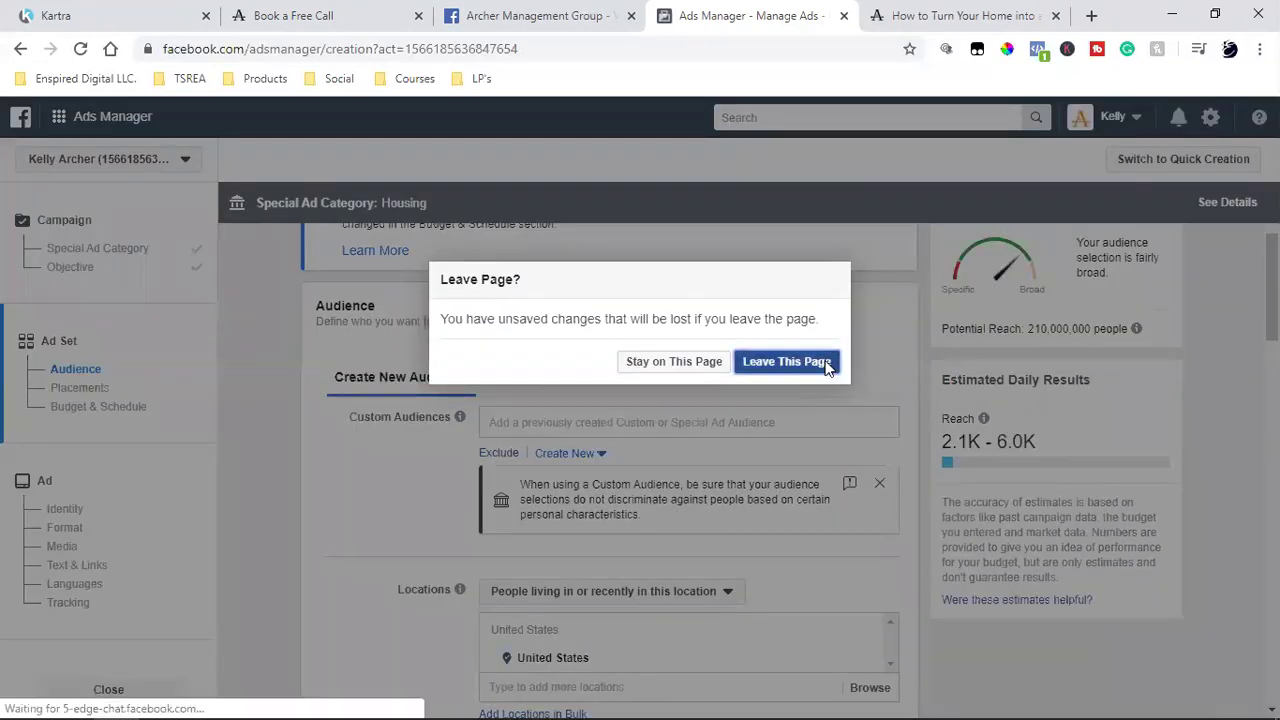
{"action": "left_click", "coordinate": [786, 362]}
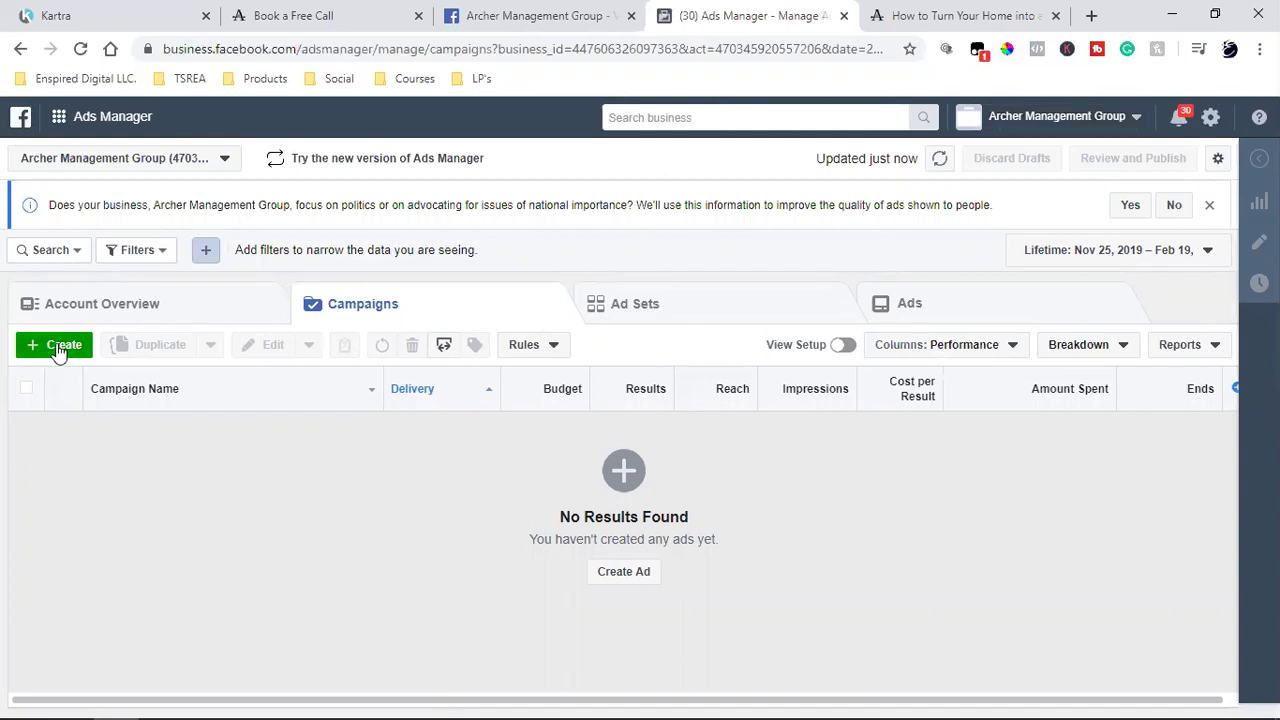
- Create a new campaign in the Archer Management Group ad account with Video views as the marketing objective
{"action": "left_click", "coordinate": [1022, 120]}
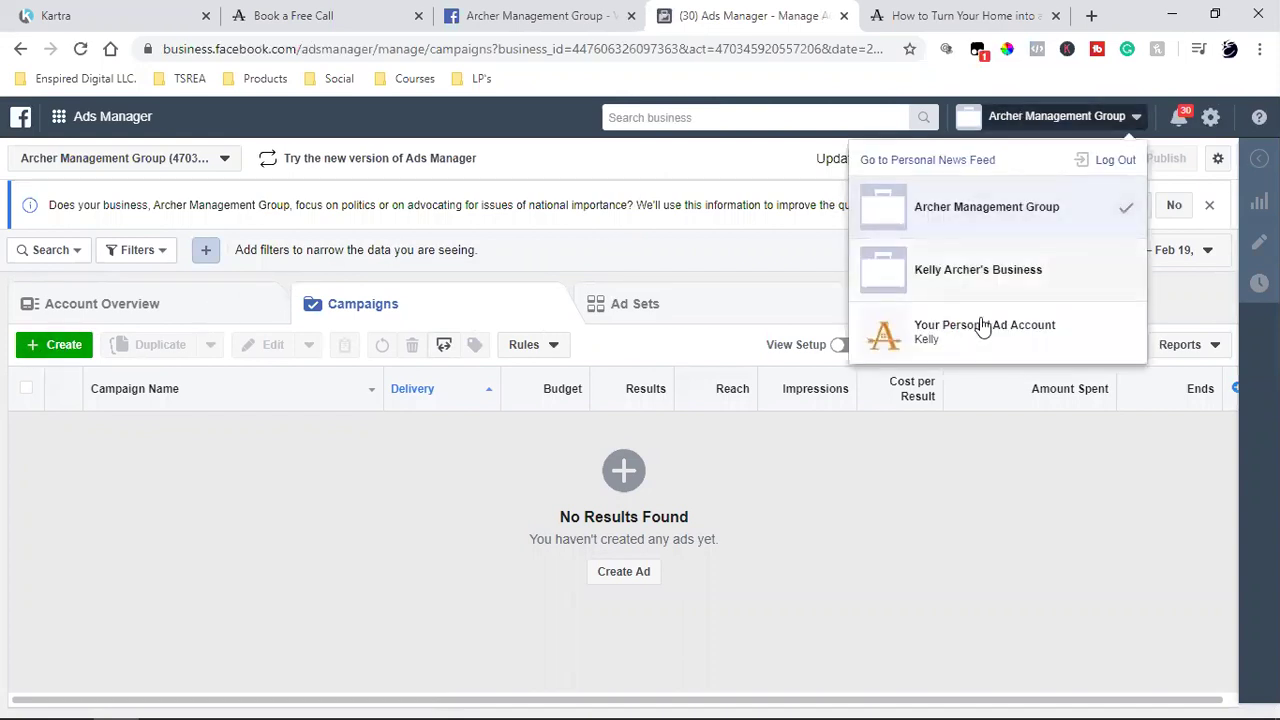
{"action": "left_click", "coordinate": [167, 511]}
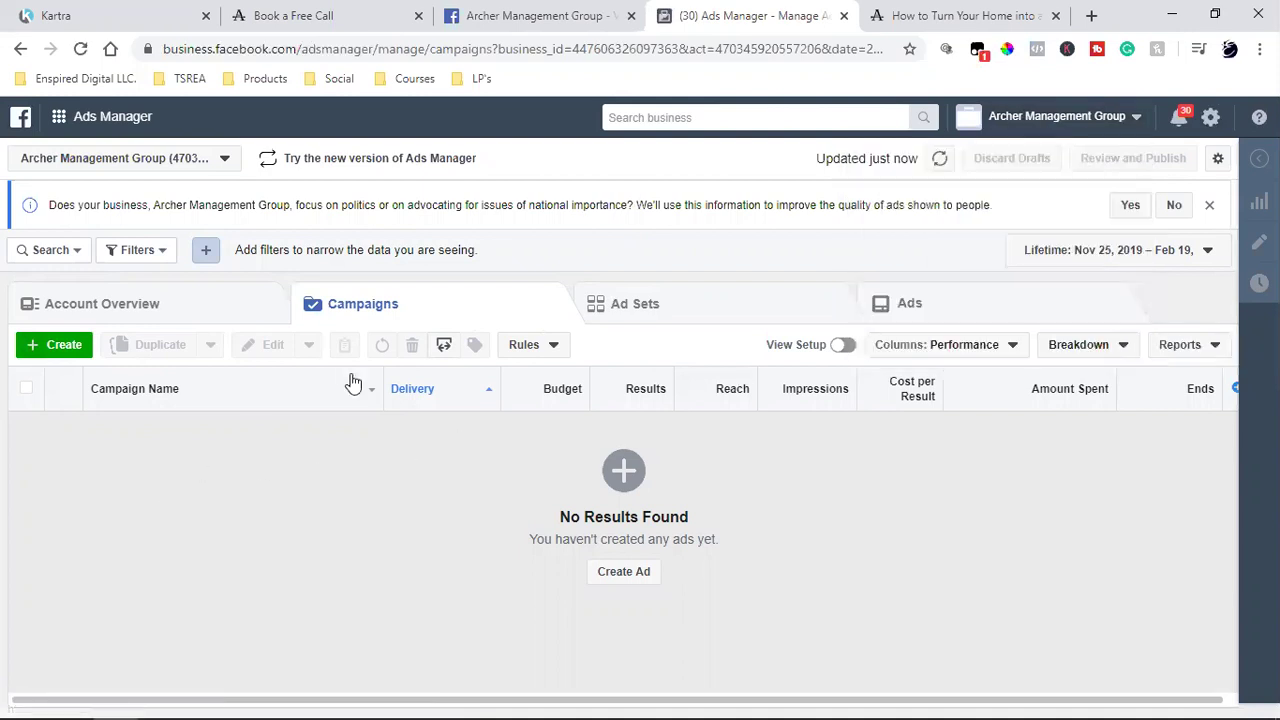
{"action": "left_click", "coordinate": [60, 348]}
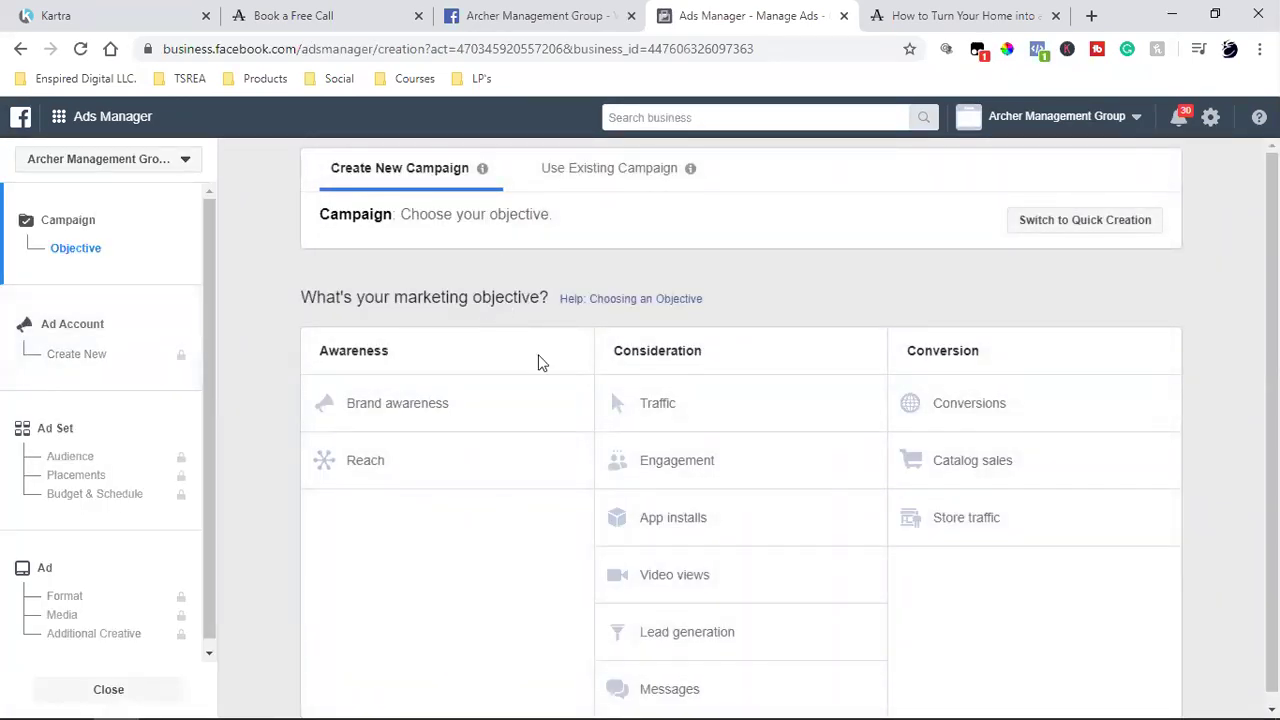
{"action": "left_click", "coordinate": [757, 580]}
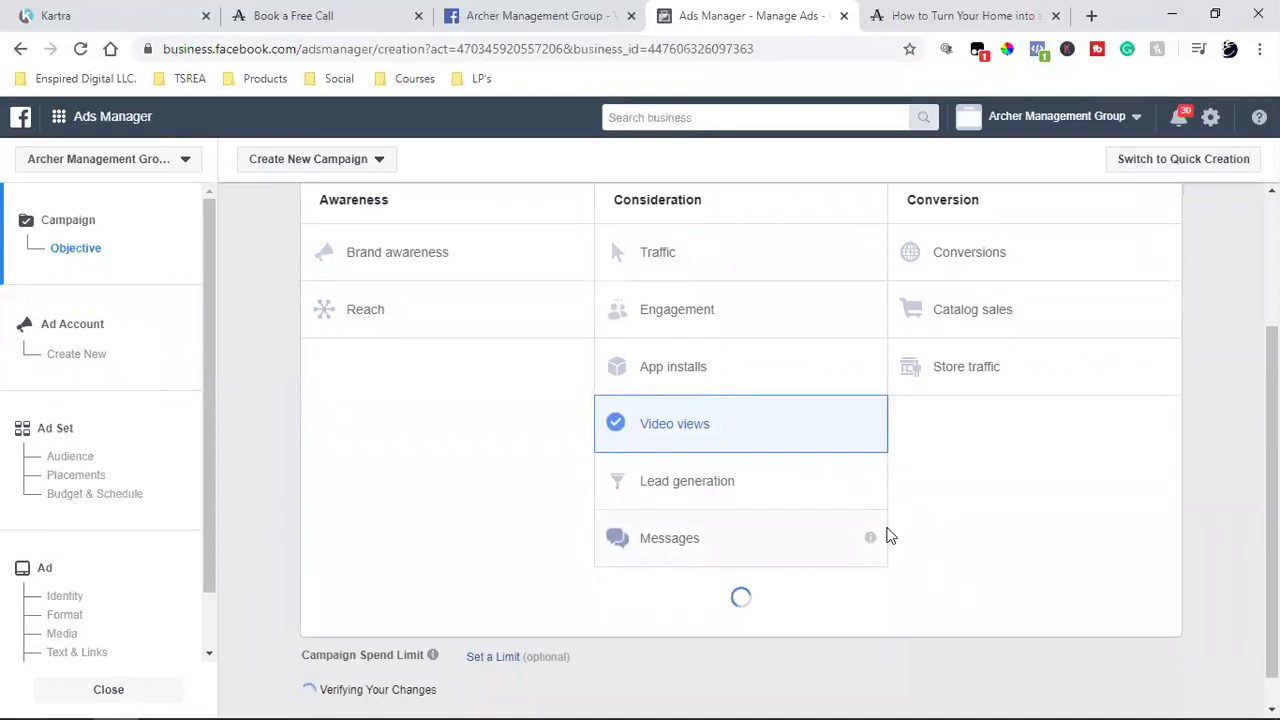
{"action": "scroll", "coordinate": [886, 534], "scroll_direction": "down", "scroll_amount": 3}
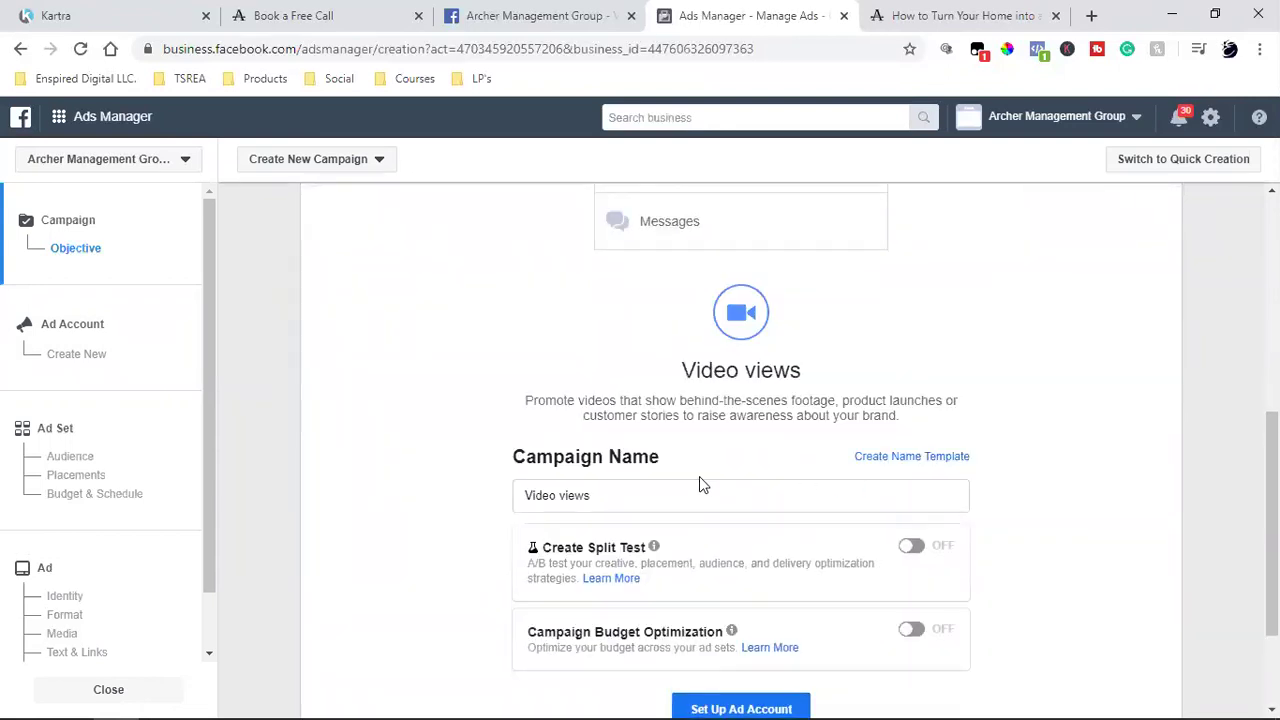
- Name the campaign "Video views 1st Video" and continue to the ad account setup
{"action": "double_click", "coordinate": [662, 508]}
{"action": "triple_click", "coordinate": [682, 506]}
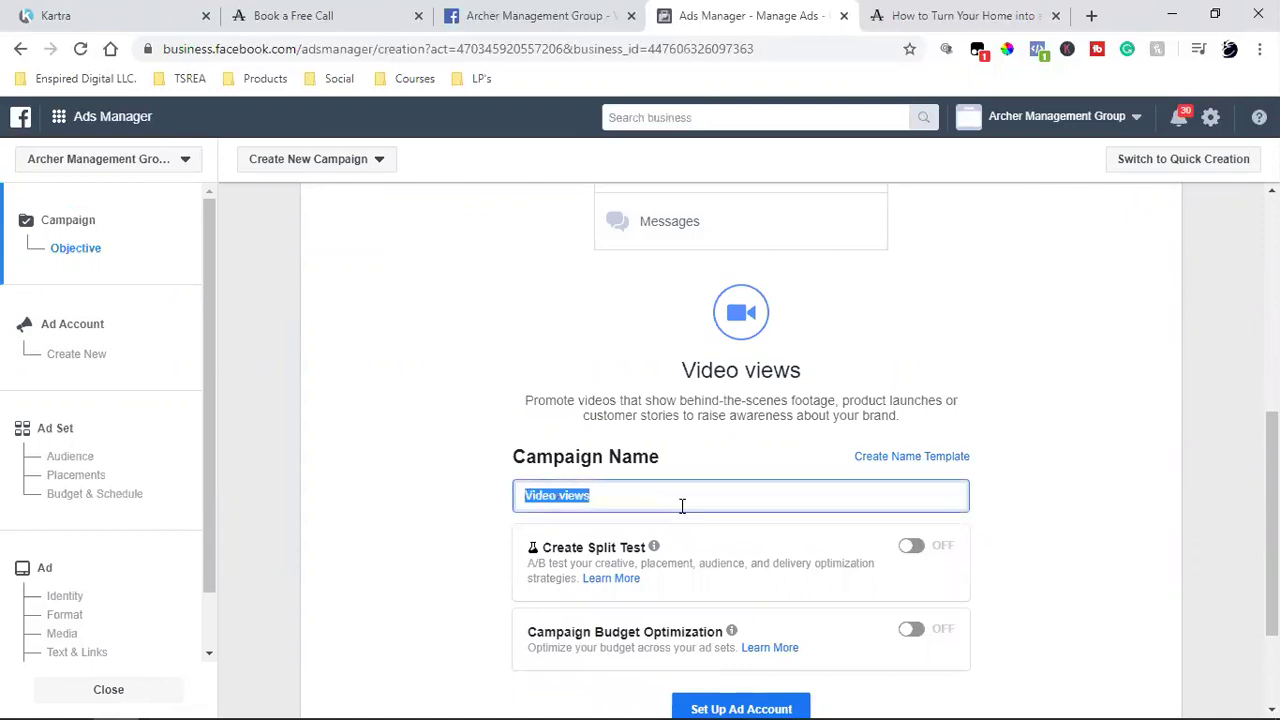
{"action": "left_click", "coordinate": [682, 506]}
{"action": "type", "text": "1st Video"}
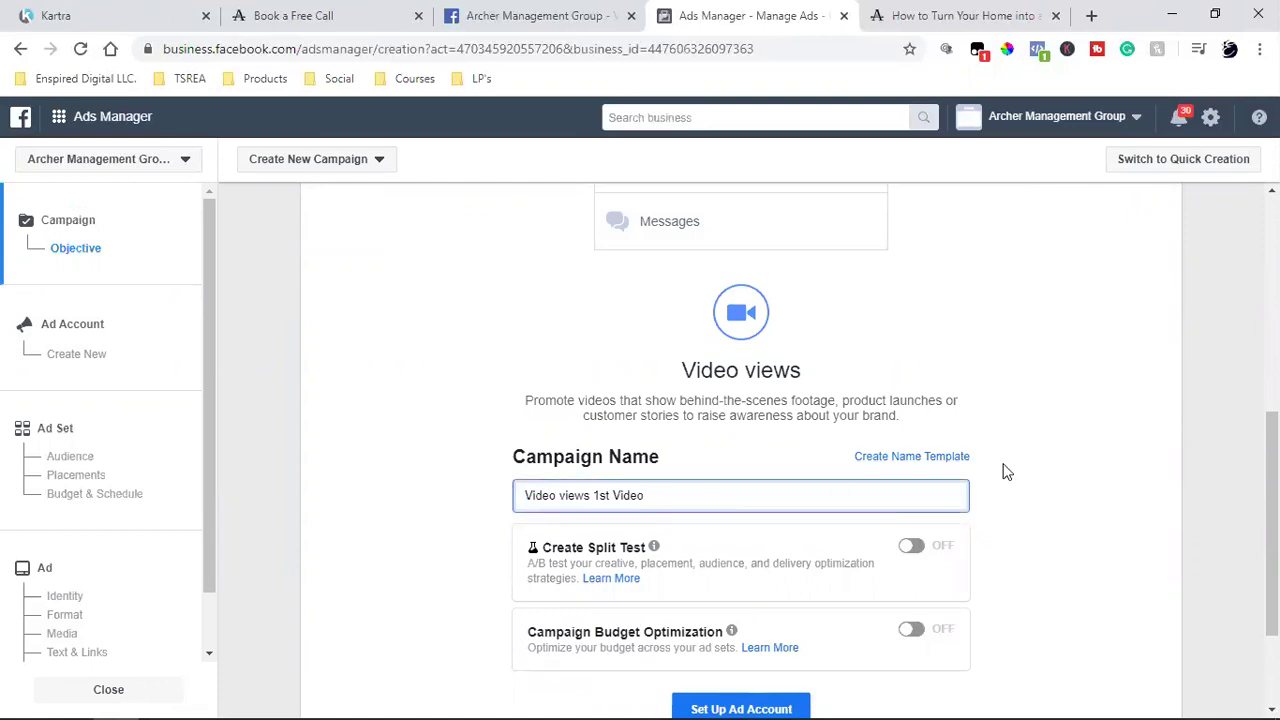
{"action": "scroll", "coordinate": [1007, 472], "scroll_direction": "down", "scroll_amount": 3}
{"action": "left_click", "coordinate": [735, 556]}
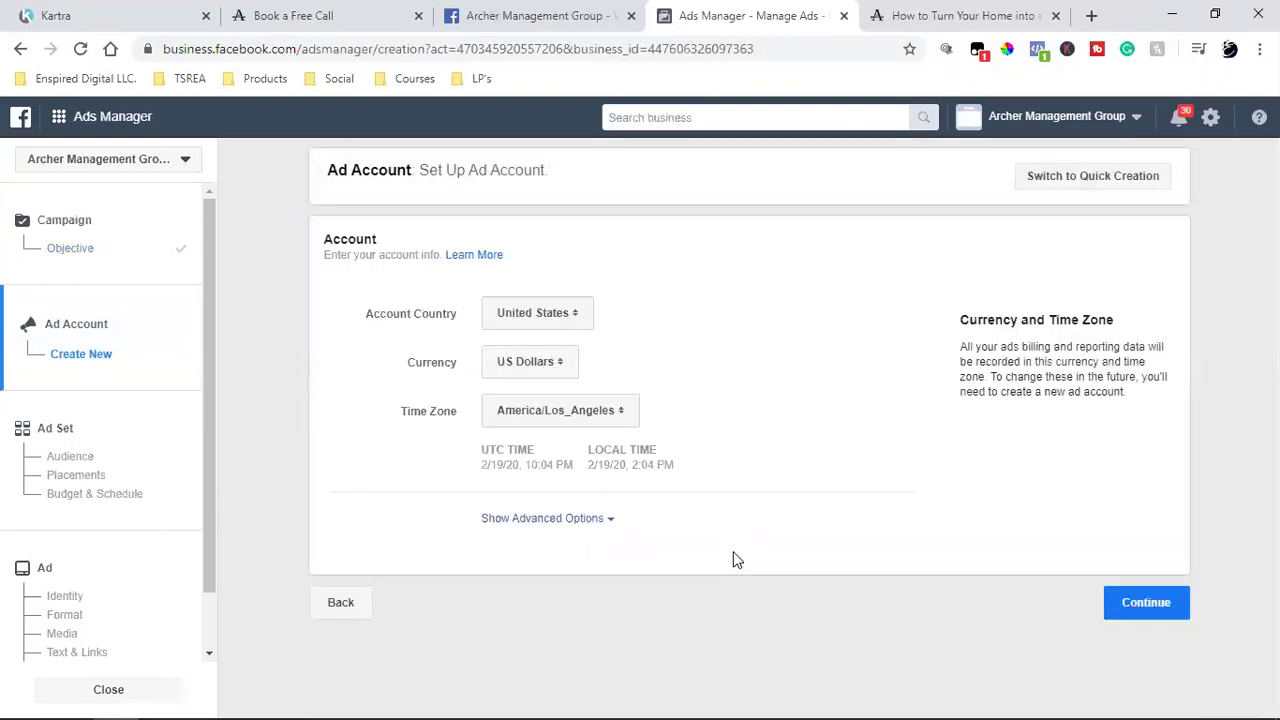
- Accept the default account country, currency and time zone, and replace the ad set name with the copied "Video views 1st Video"
{"action": "left_click", "coordinate": [1148, 605]}
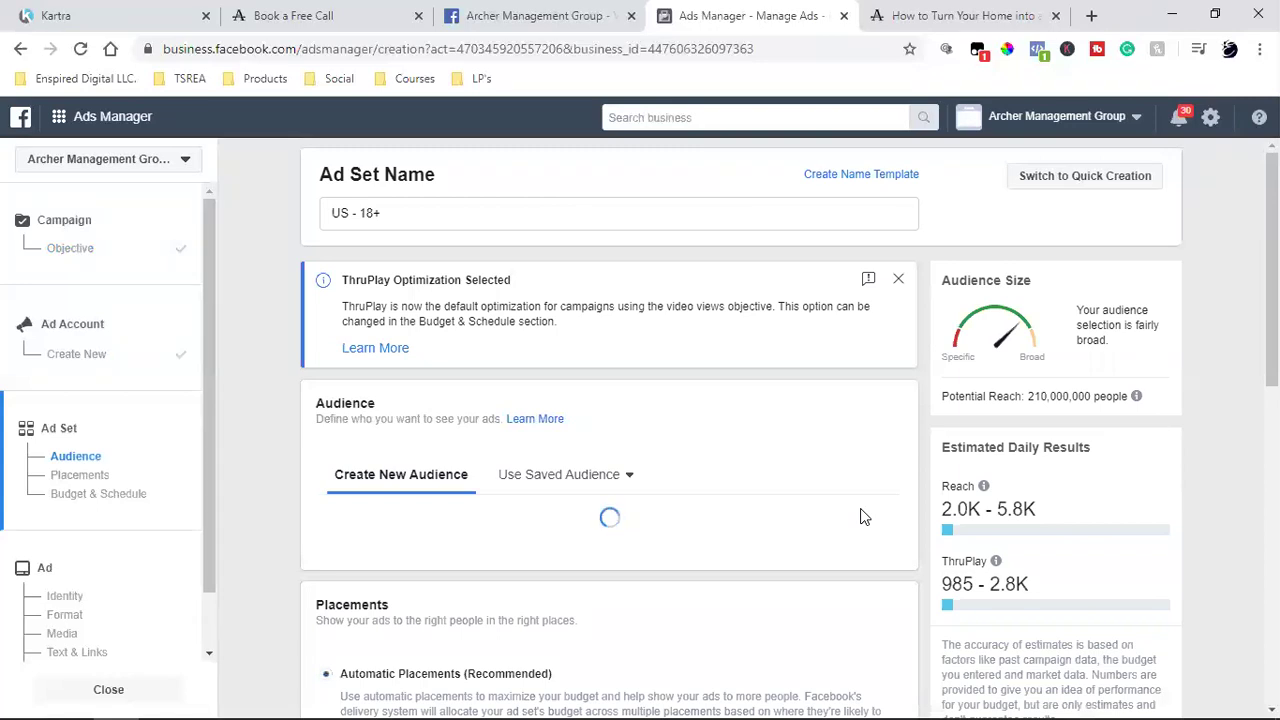
{"action": "triple_click", "coordinate": [364, 212]}
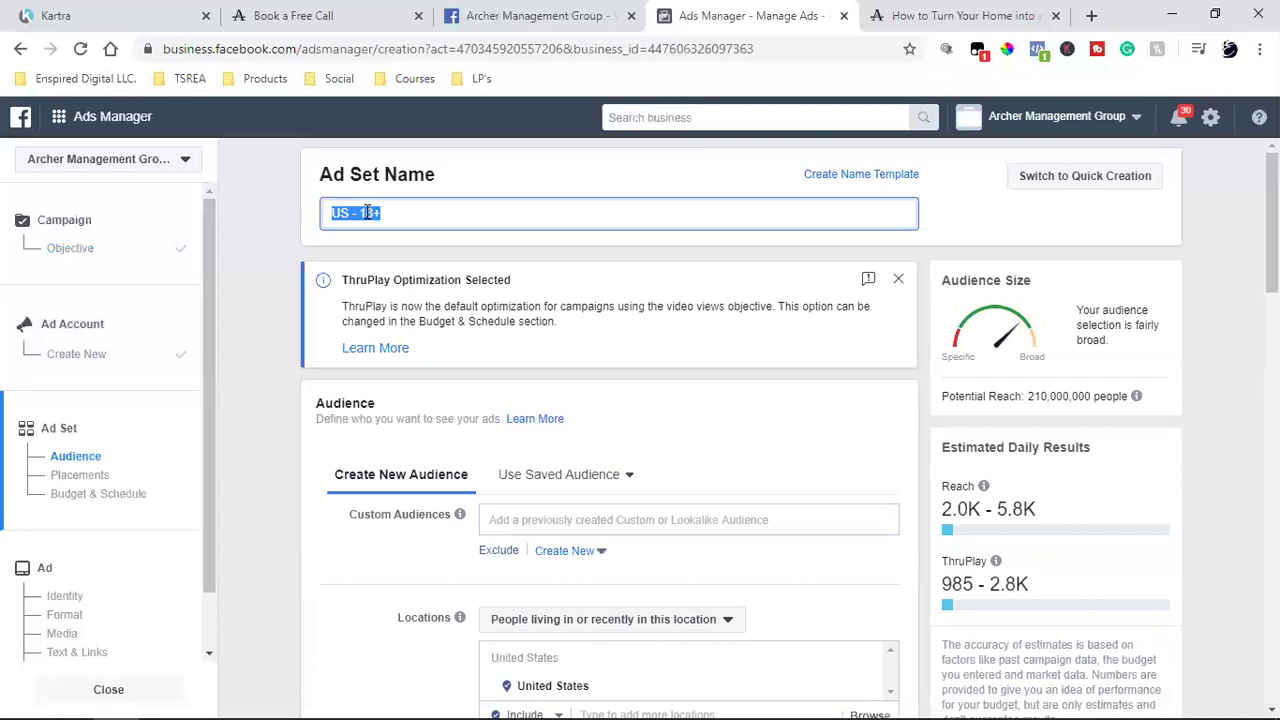
{"action": "key", "text": "ctrl+v"}
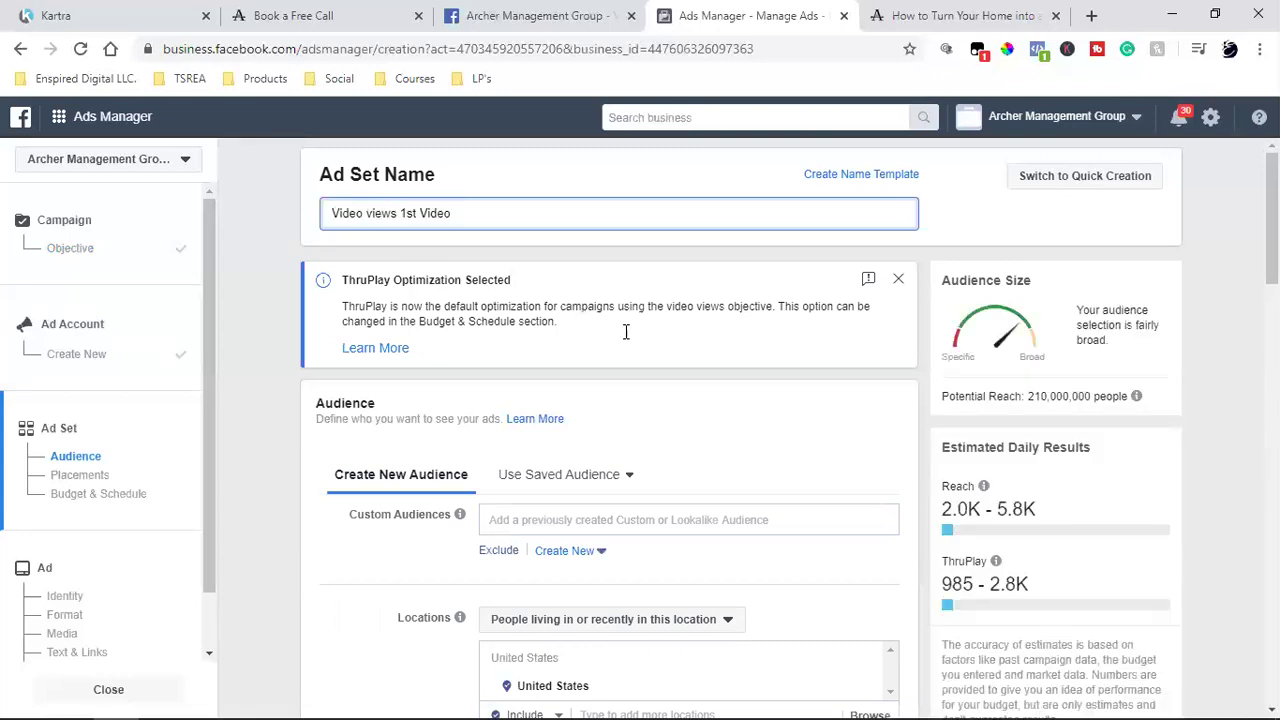
- Check which custom audiences are available for the ad set, without adding any
{"action": "left_click", "coordinate": [555, 522]}
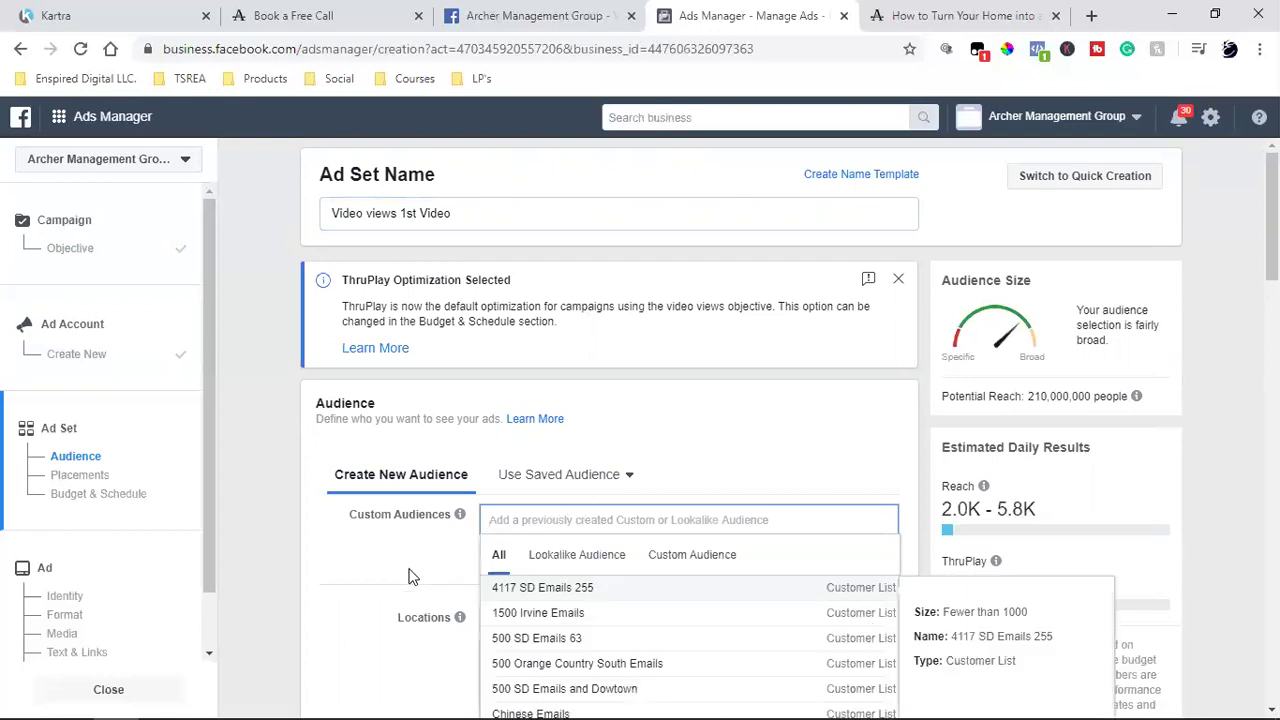
{"action": "scroll", "coordinate": [408, 574], "scroll_direction": "down", "scroll_amount": 2}
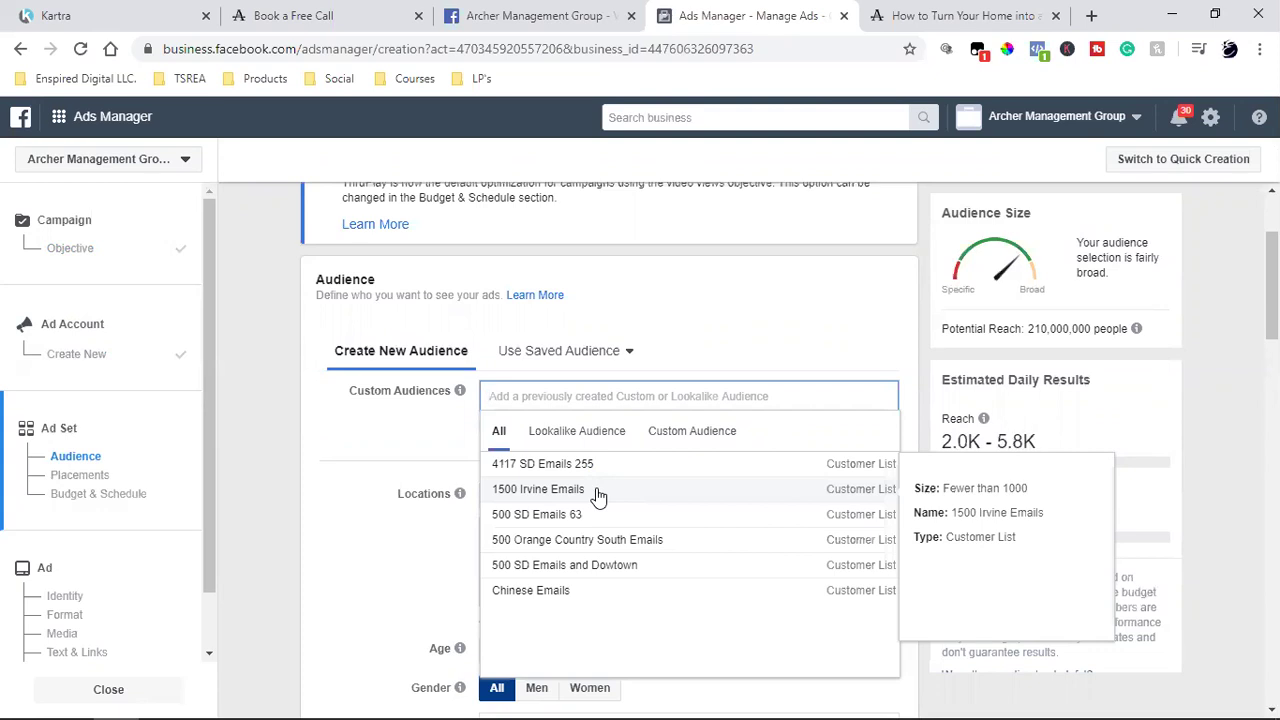
{"action": "left_click", "coordinate": [614, 404]}
{"action": "left_click", "coordinate": [614, 404]}
{"action": "left_click", "coordinate": [347, 431]}
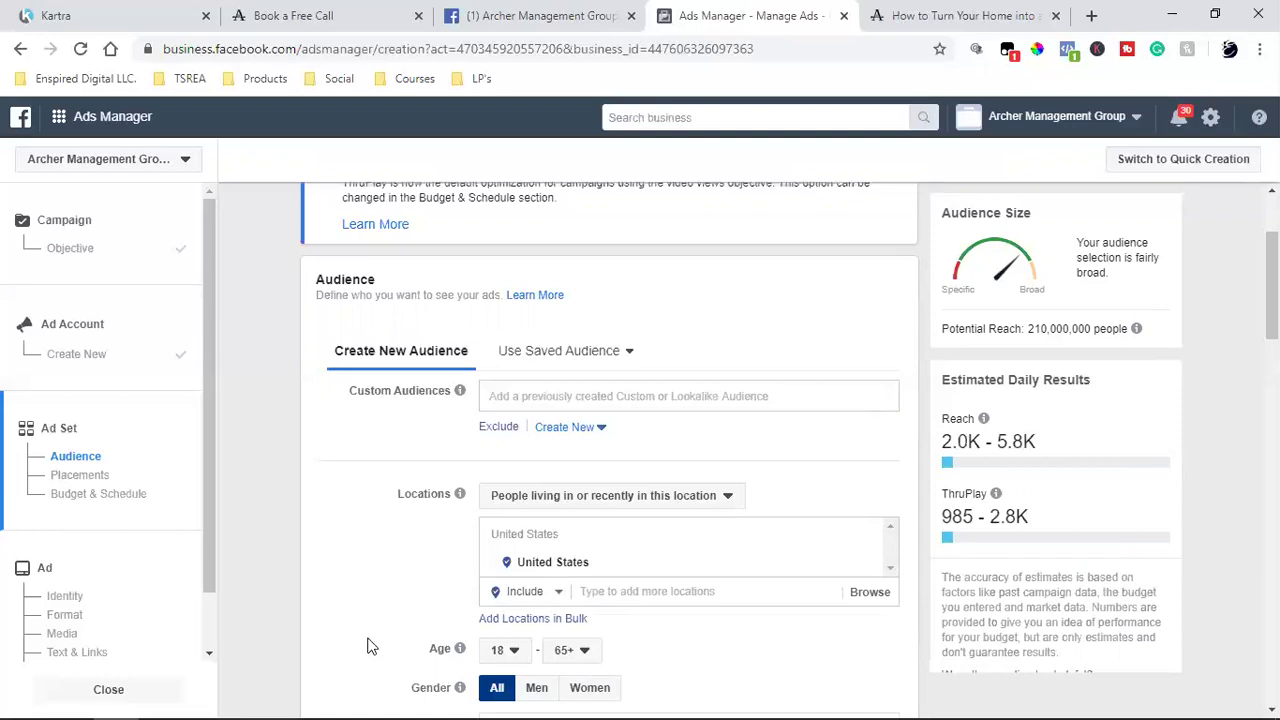
- Review the opt-in form on the free download landing page, and recheck the ad set's list of custom audiences
{"action": "left_click", "coordinate": [968, 12]}
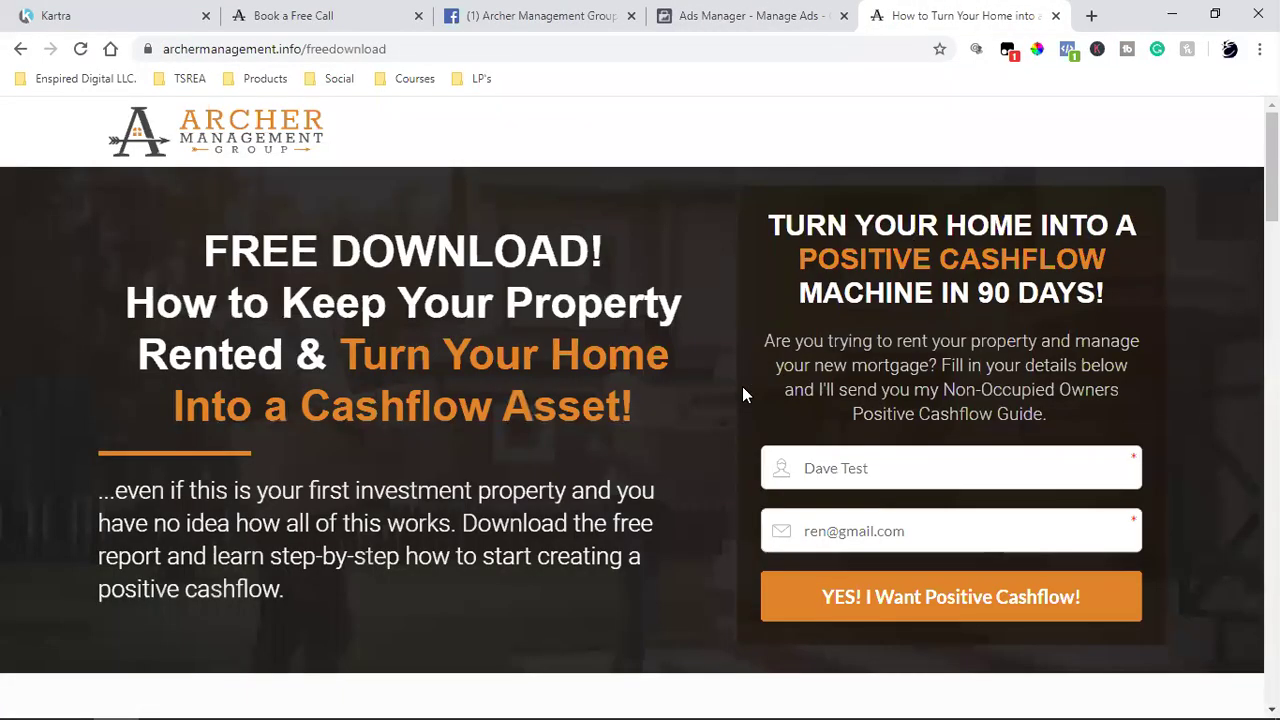
{"action": "double_click", "coordinate": [826, 469]}
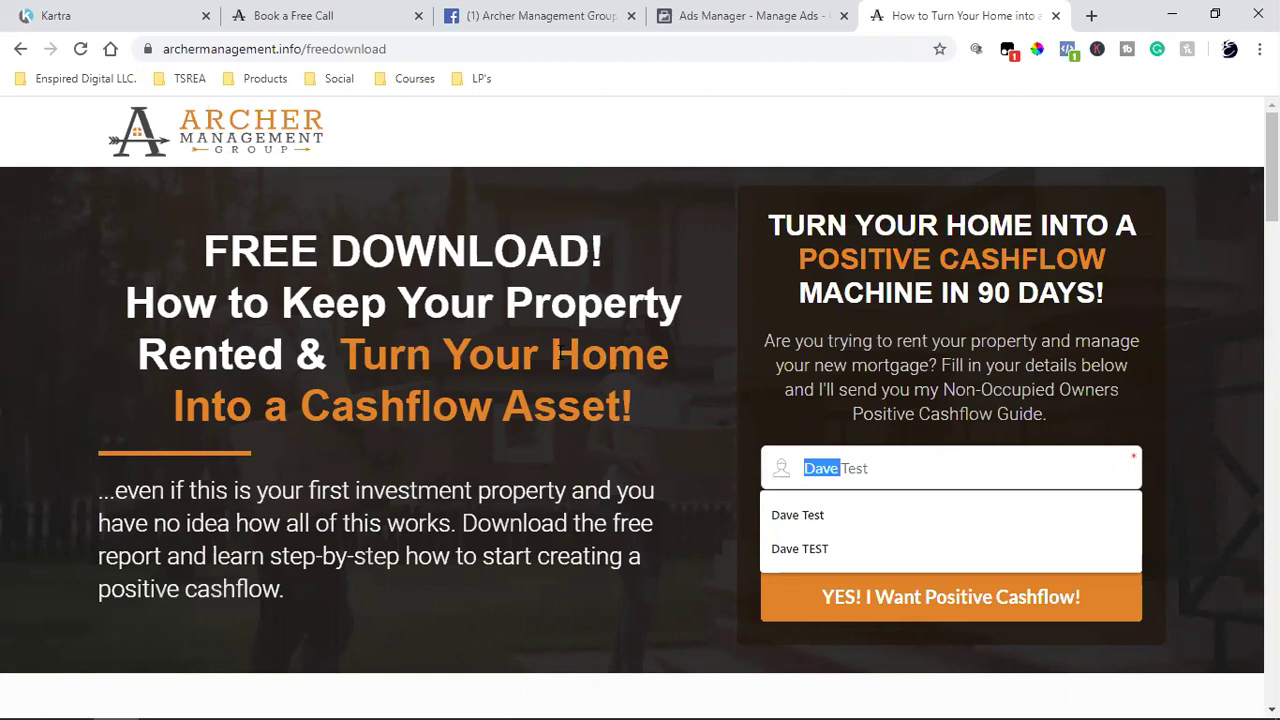
{"action": "left_click", "coordinate": [795, 12]}
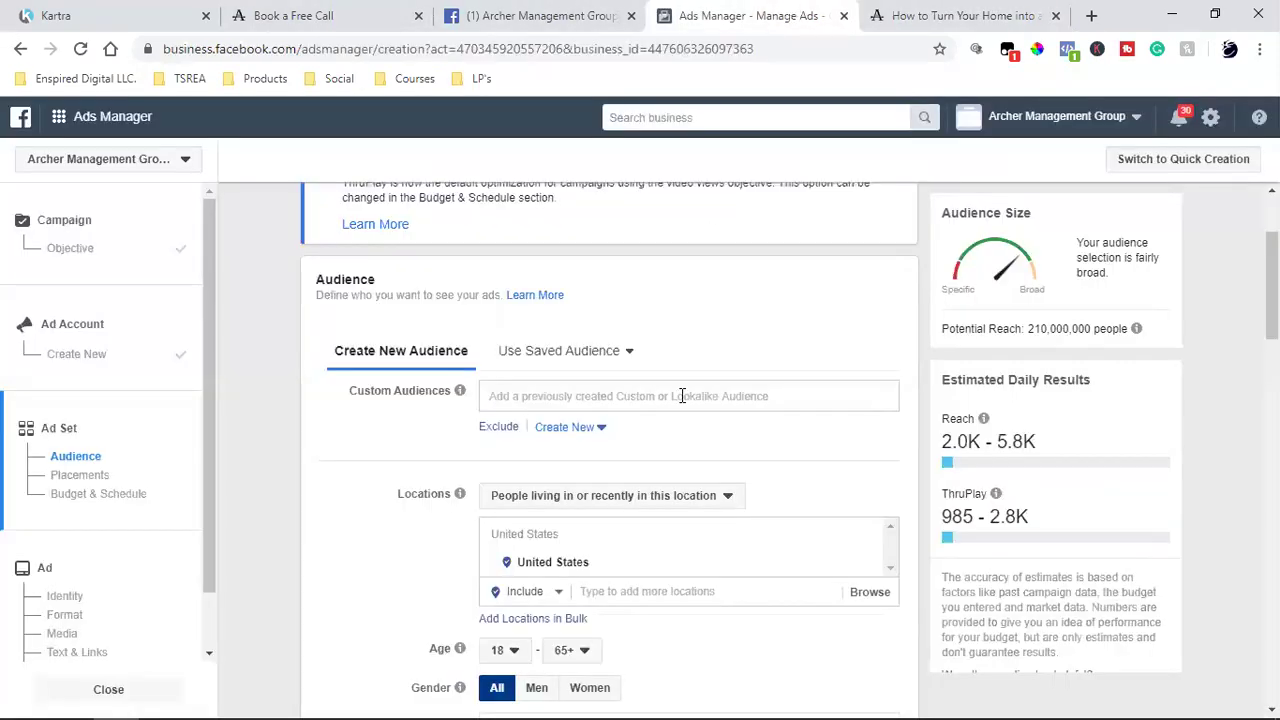
{"action": "left_click", "coordinate": [571, 396]}
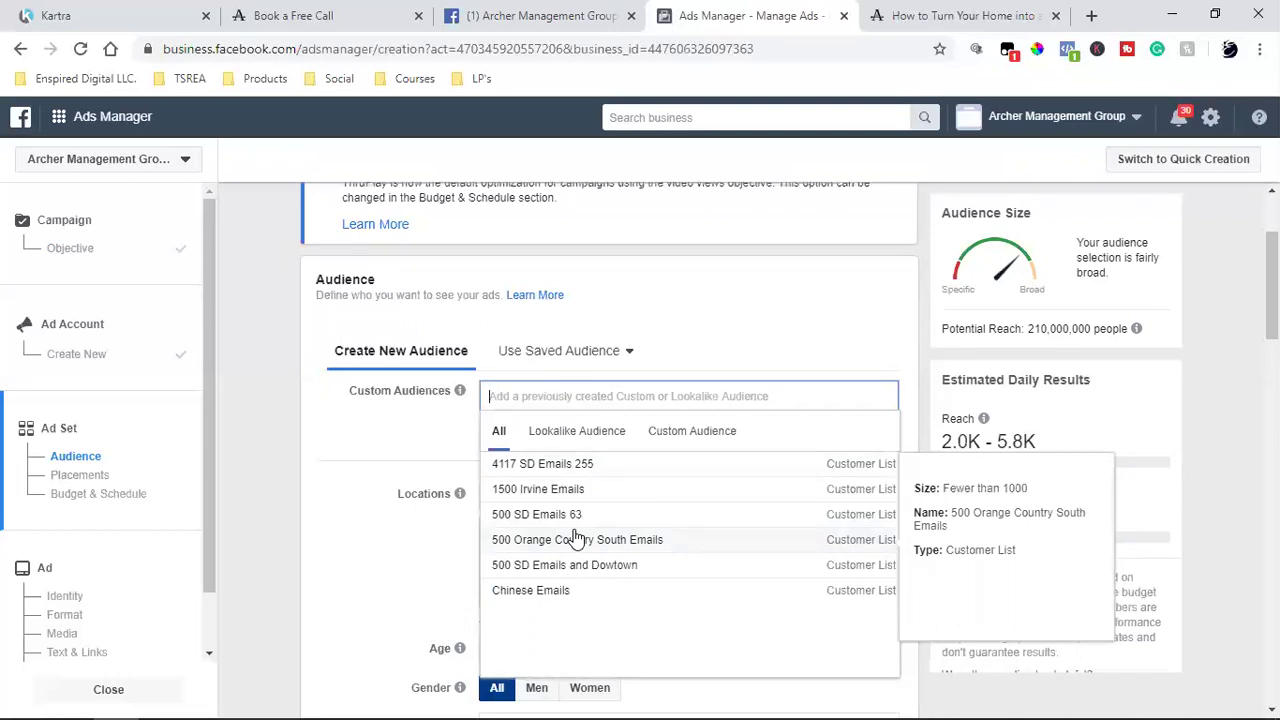
{"action": "left_click", "coordinate": [390, 432]}
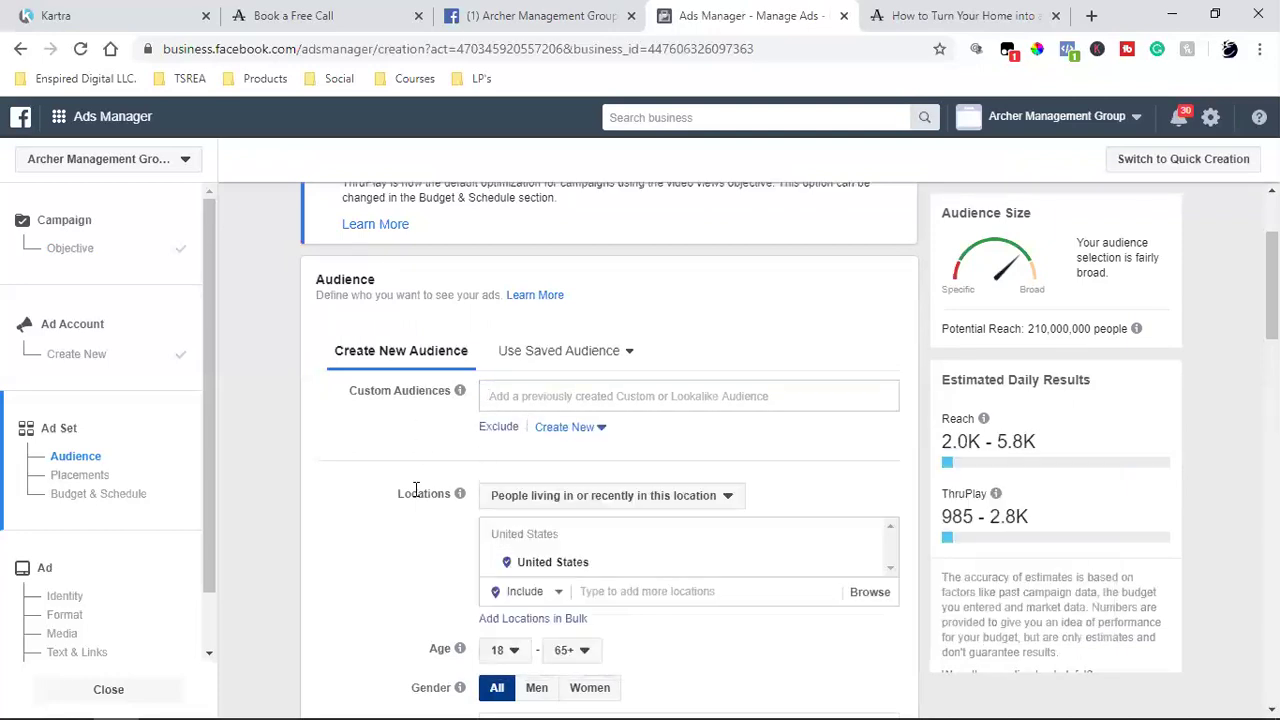
- Review the location targeting and minimum age options, keeping "People living in or recently in this location" and age 18
{"action": "left_click", "coordinate": [615, 500]}
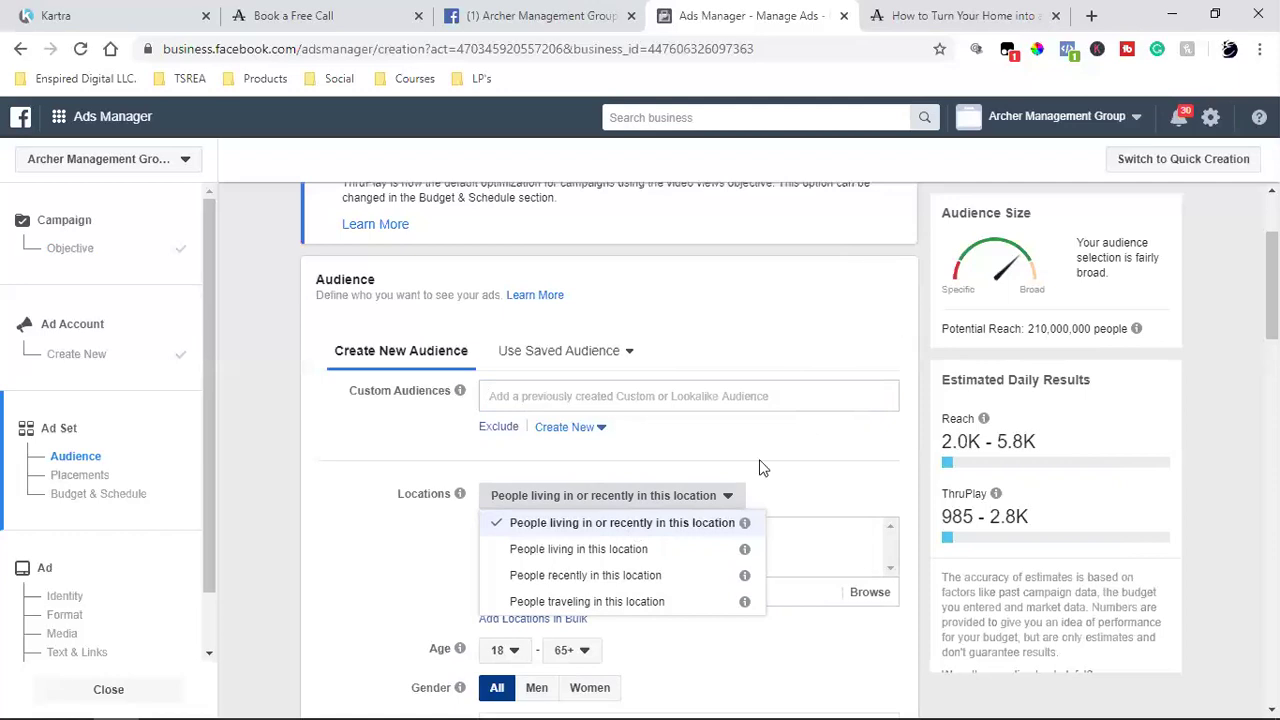
{"action": "left_click", "coordinate": [652, 523]}
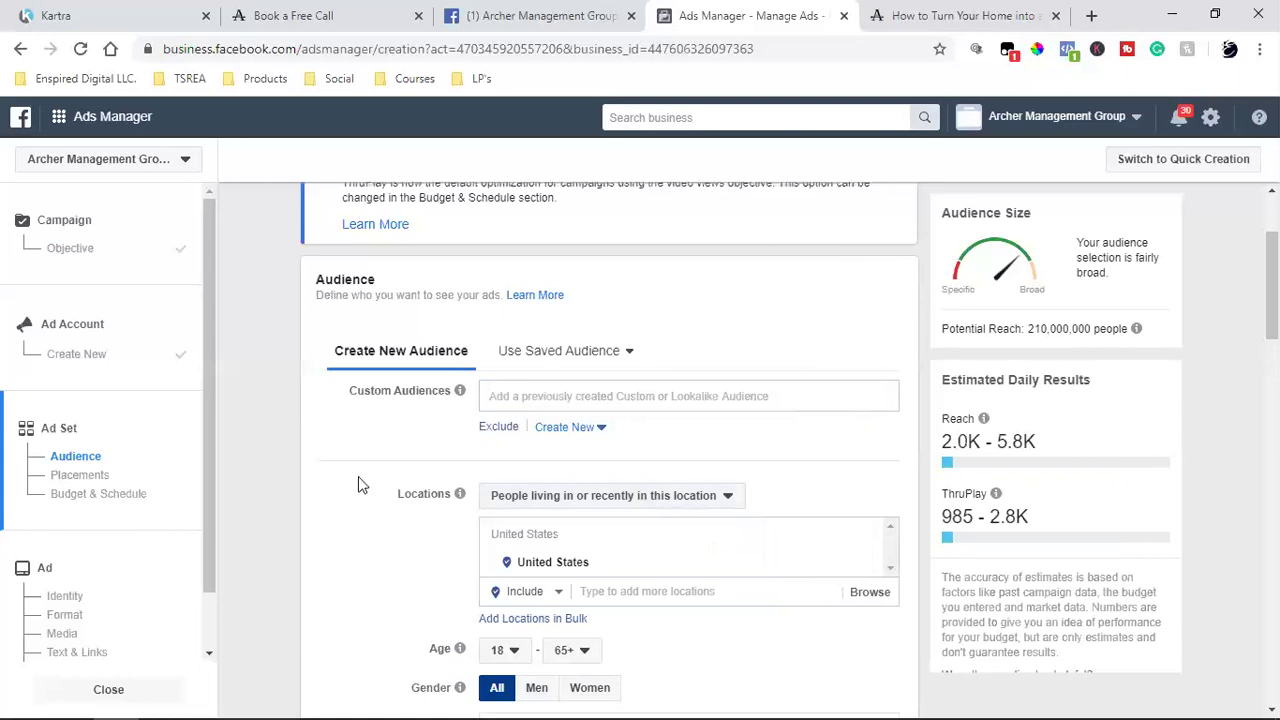
{"action": "scroll", "coordinate": [358, 479], "scroll_direction": "down", "scroll_amount": 2}
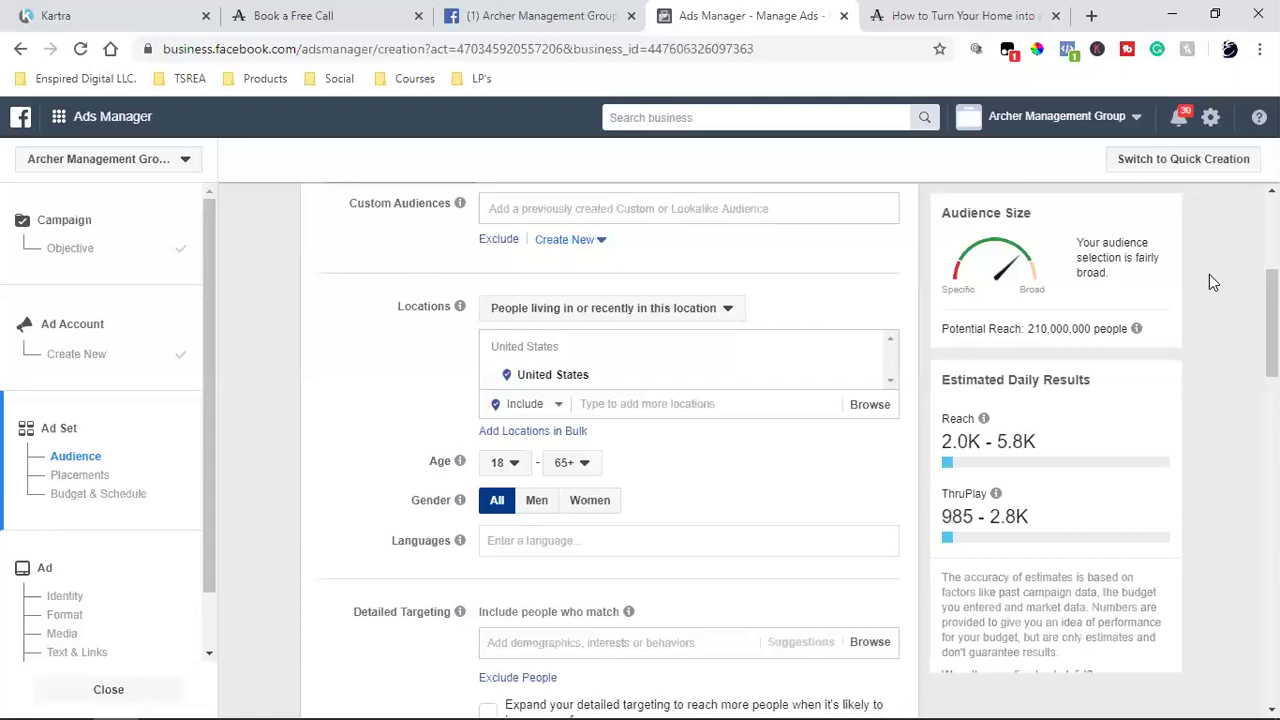
{"action": "mouse_move", "coordinate": [1250, 705]}
{"action": "scroll", "coordinate": [338, 398], "scroll_direction": "down", "scroll_amount": 2}
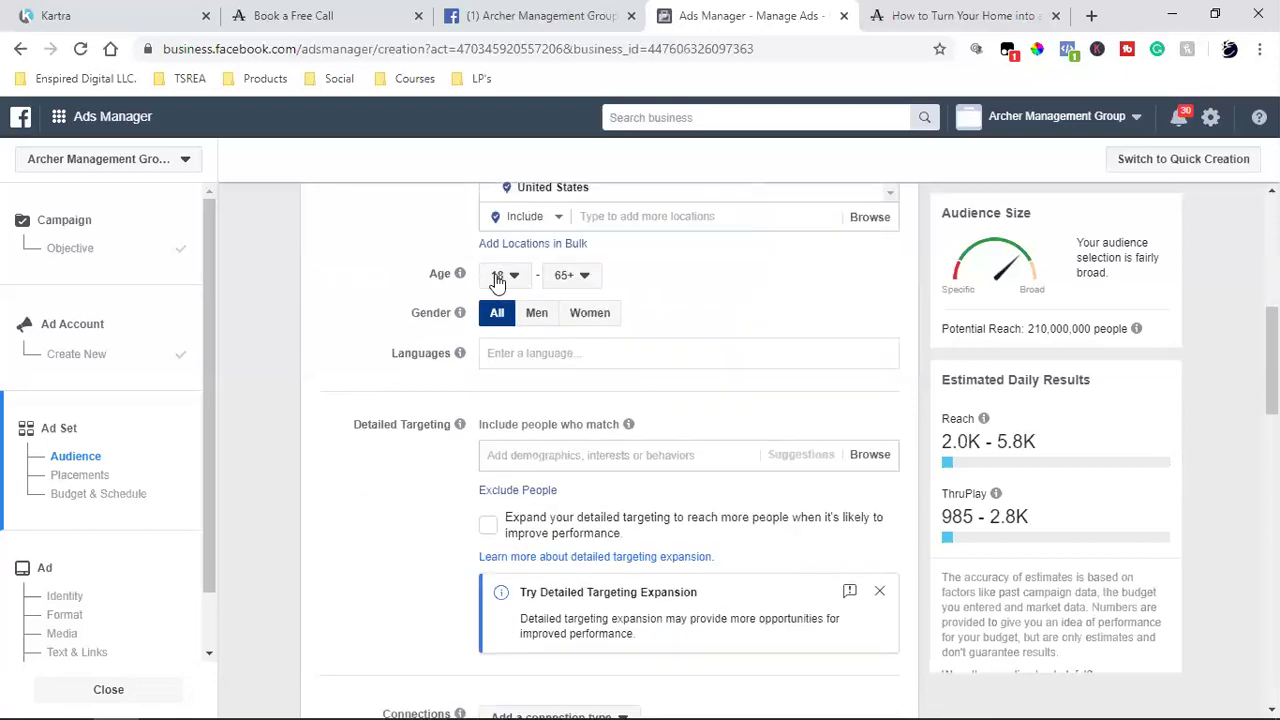
{"action": "mouse_move", "coordinate": [788, 698]}
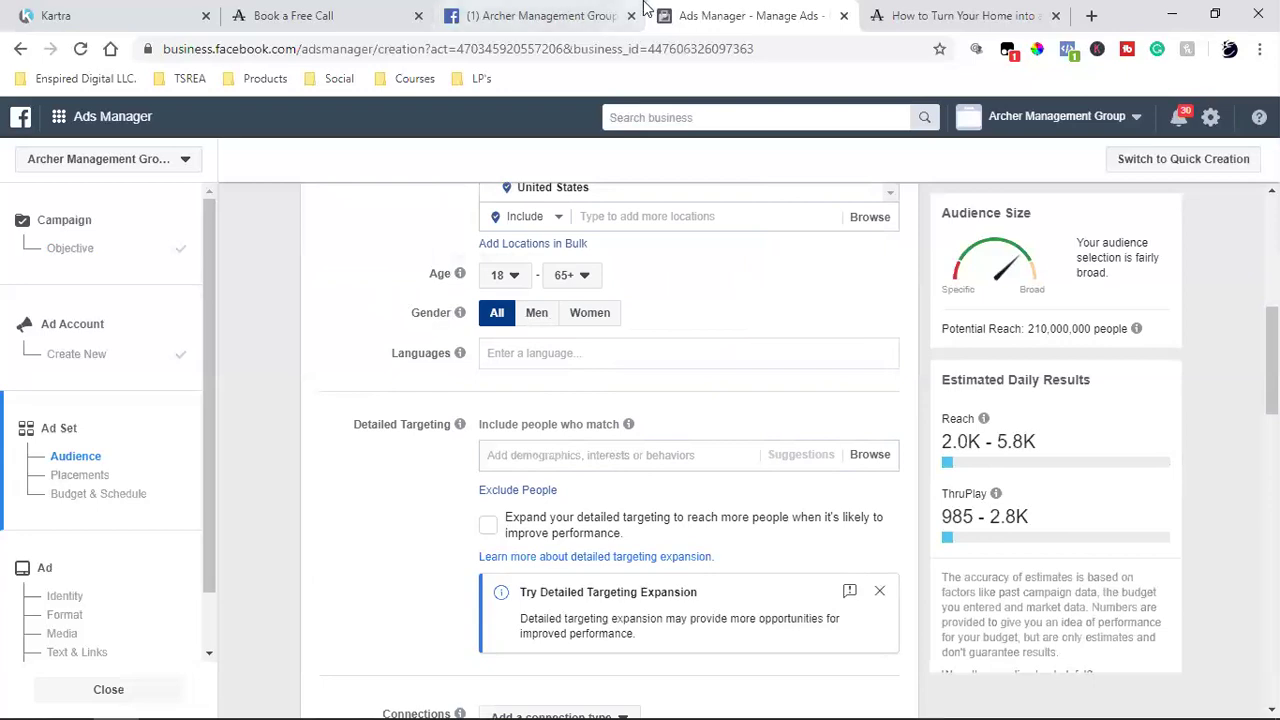
{"action": "left_click", "coordinate": [515, 275]}
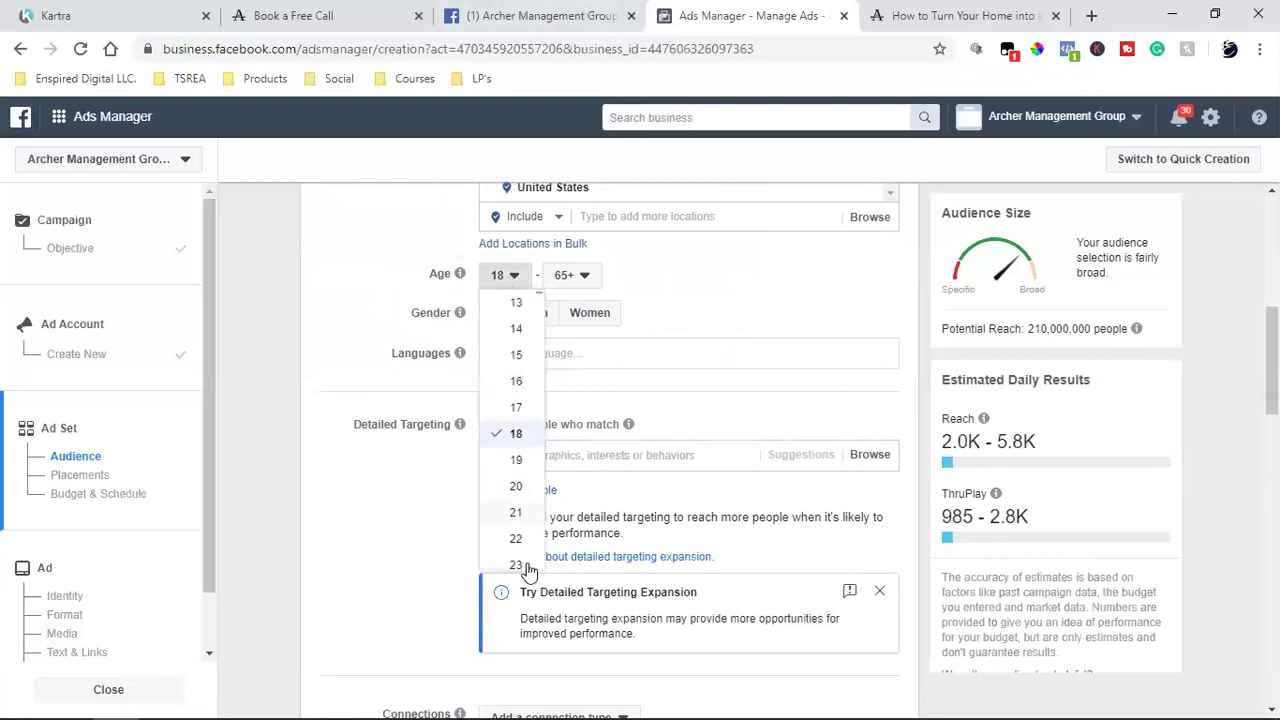
{"action": "scroll", "coordinate": [514, 420], "scroll_direction": "down", "scroll_amount": 4}
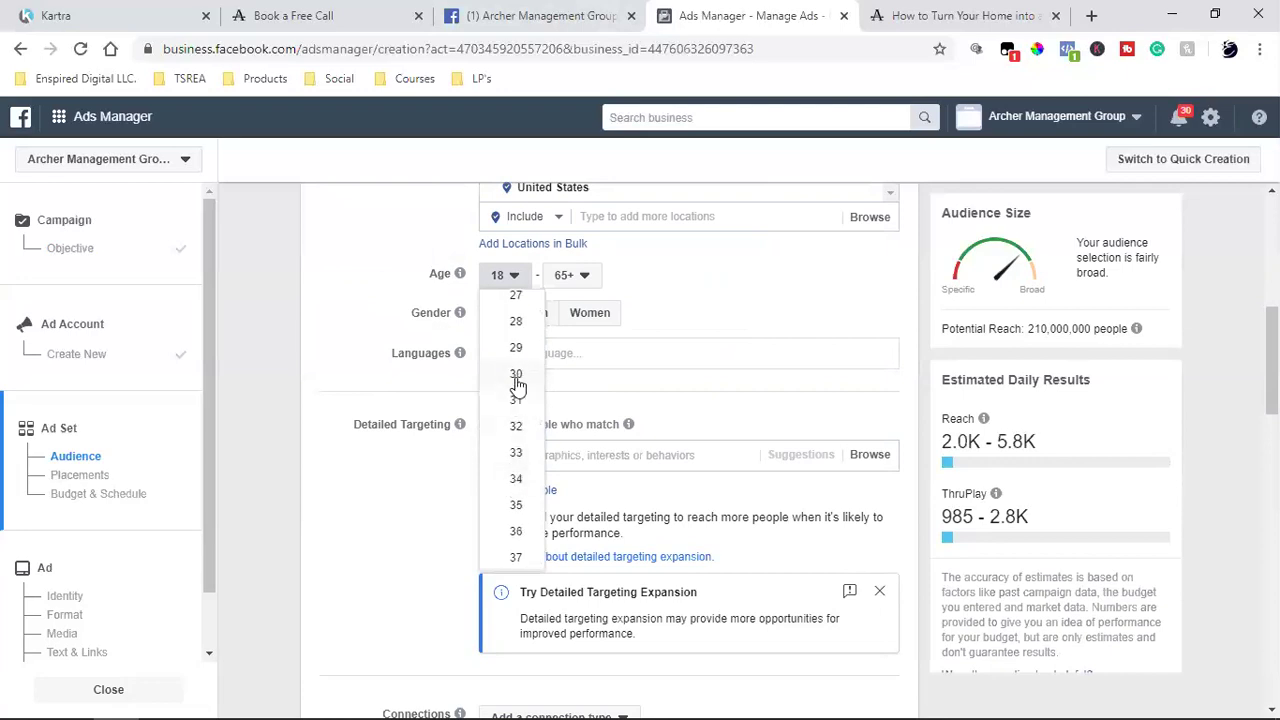
{"action": "scroll", "coordinate": [517, 385], "scroll_direction": "up", "scroll_amount": 3}
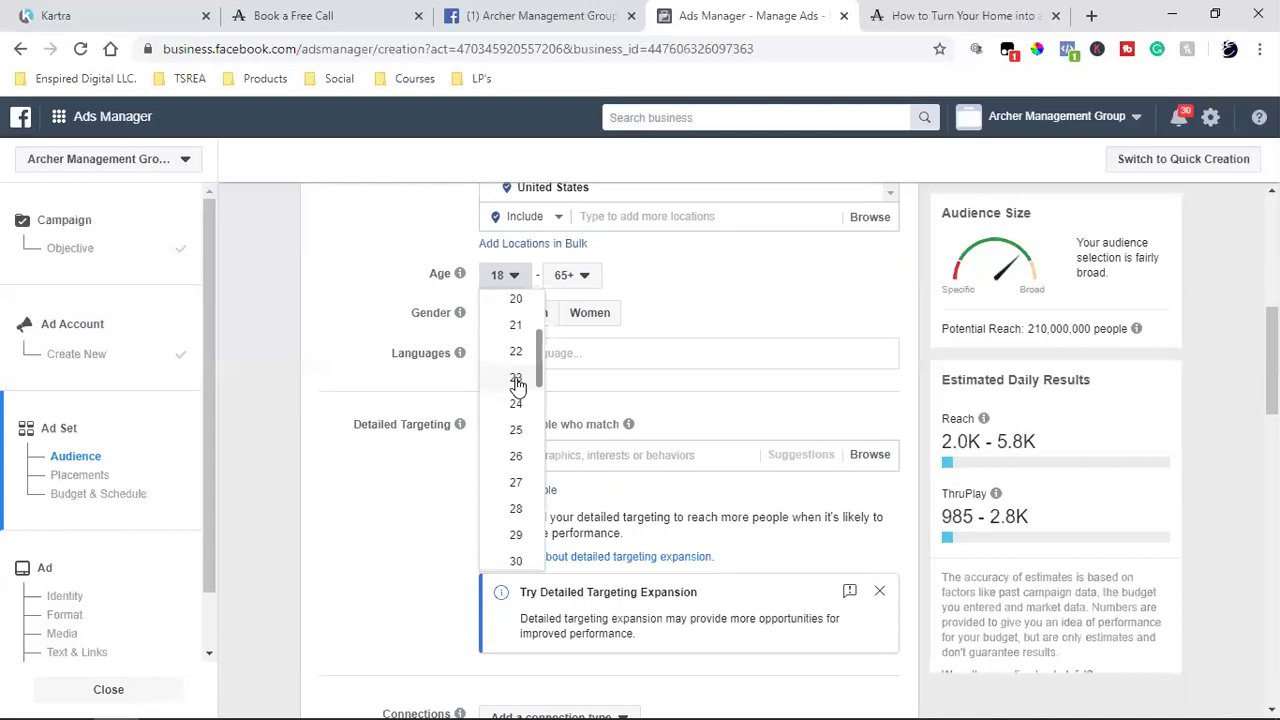
{"action": "left_click", "coordinate": [390, 373]}
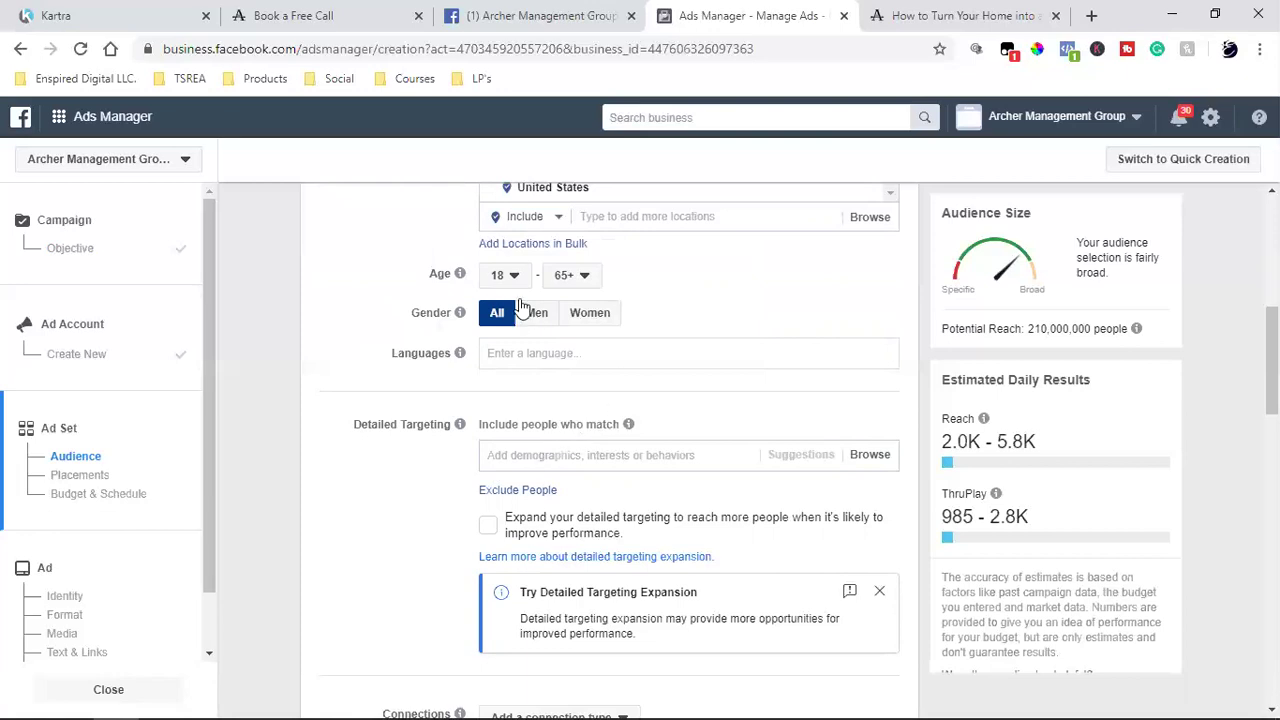
- Add a Facebook Pages connection that excludes people who like the Archer Management Group page
{"action": "scroll", "coordinate": [443, 524], "scroll_direction": "down", "scroll_amount": 4}
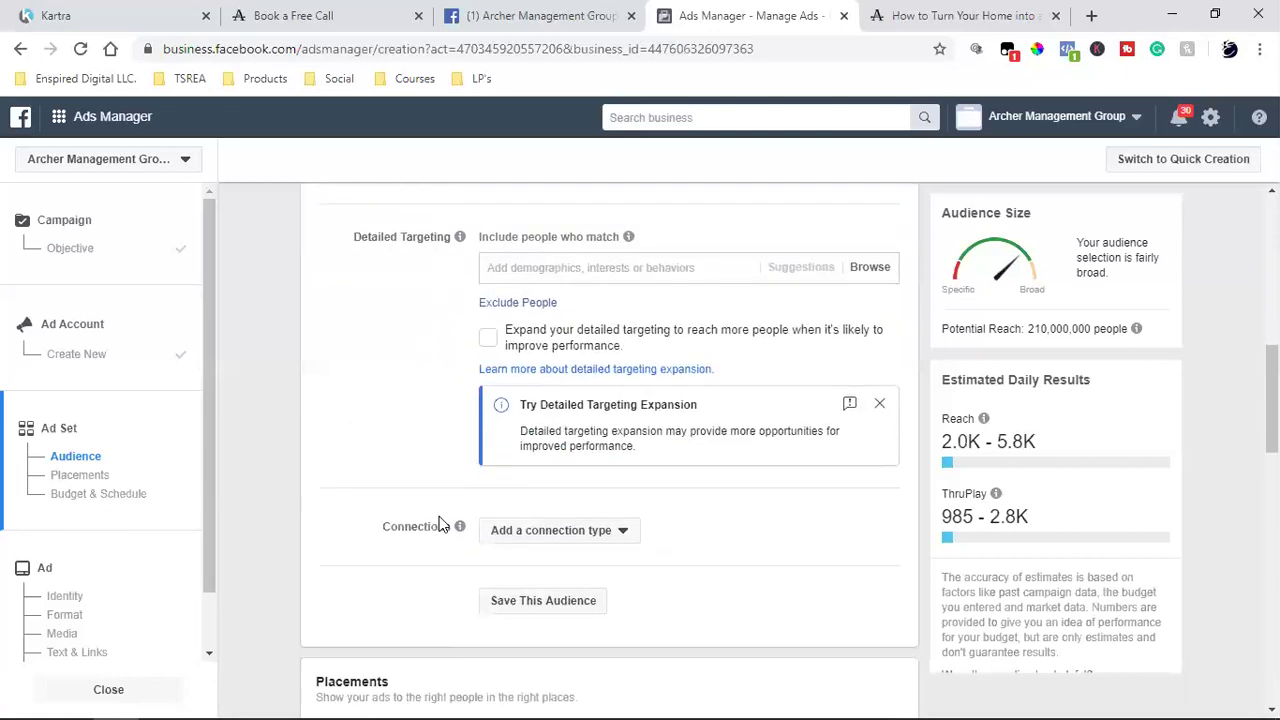
{"action": "left_click", "coordinate": [557, 343]}
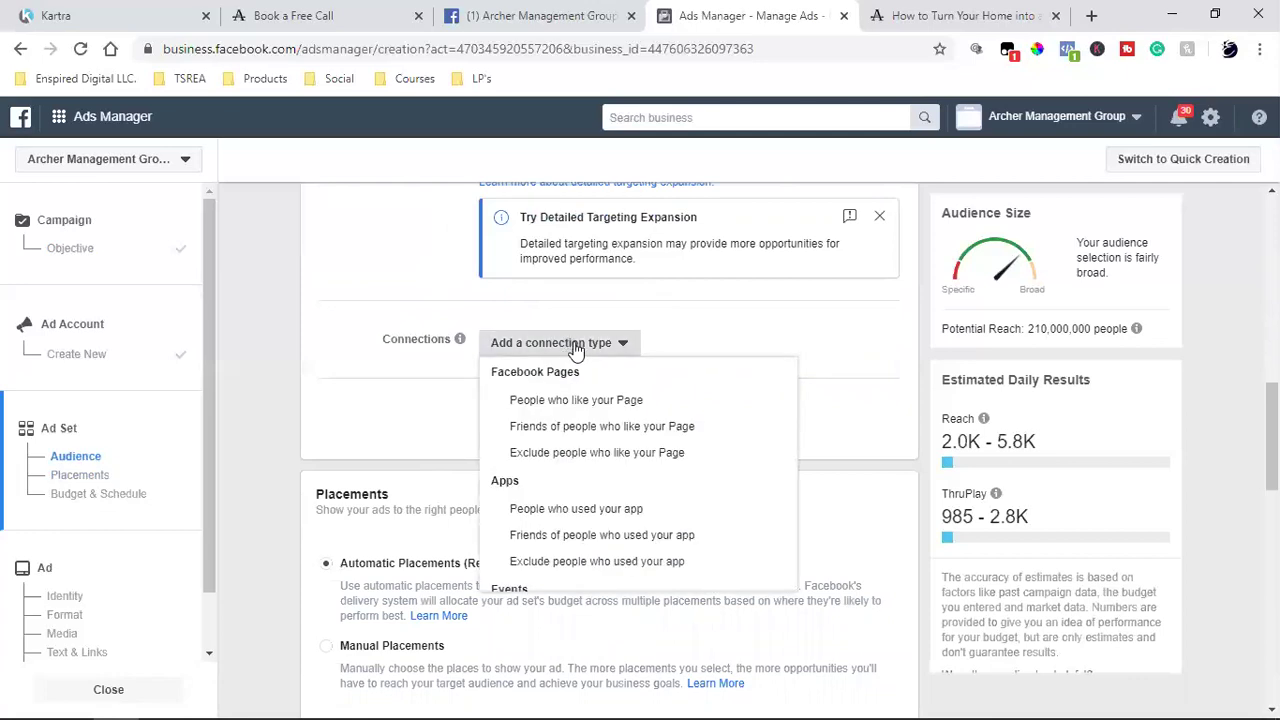
{"action": "left_click", "coordinate": [598, 455]}
{"action": "left_click", "coordinate": [626, 415]}
{"action": "type", "text": "arch"}
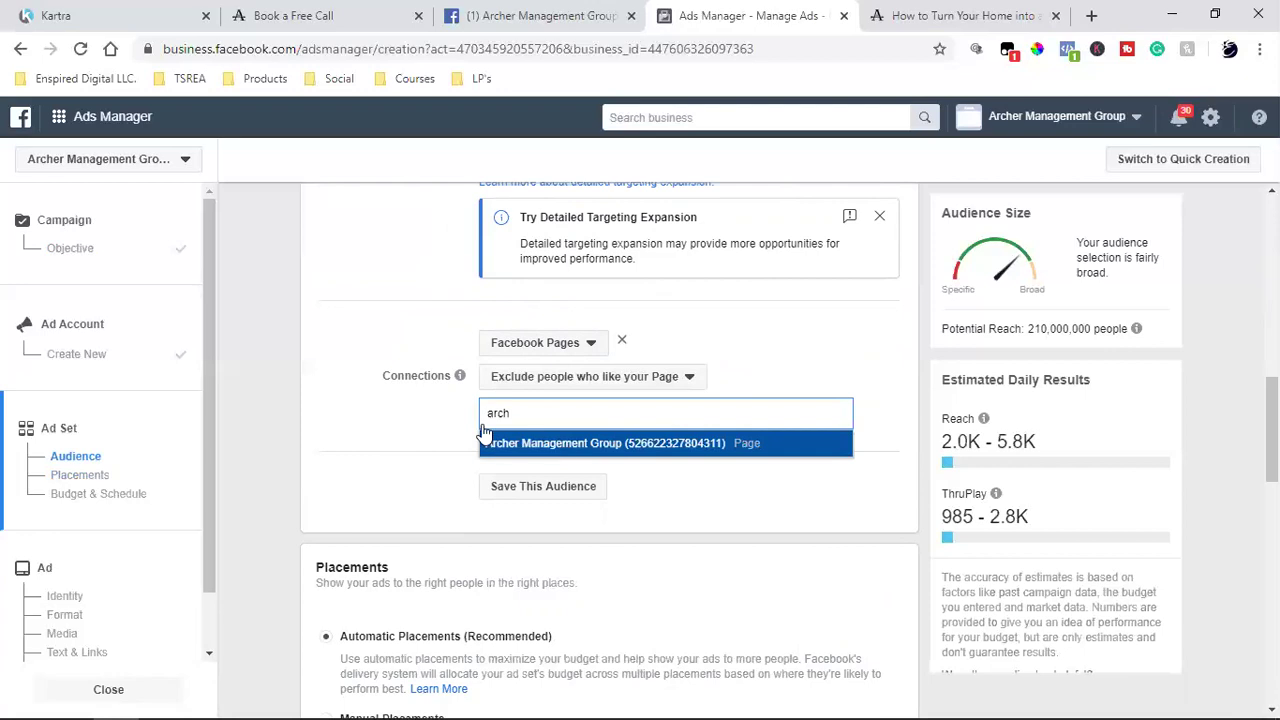
{"action": "key", "text": "Return"}
{"action": "left_click", "coordinate": [320, 304]}
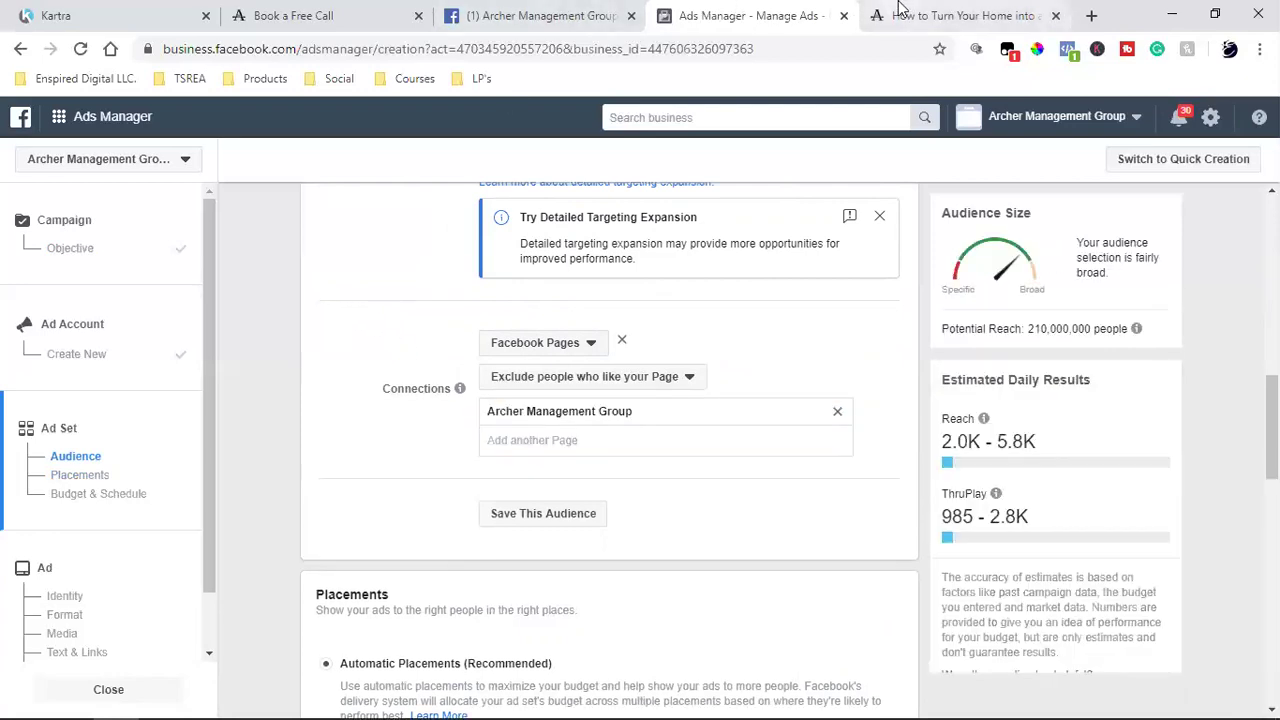
- Check how many people like the Archer Management Group Facebook page in its Community section
{"action": "left_click", "coordinate": [540, 15]}
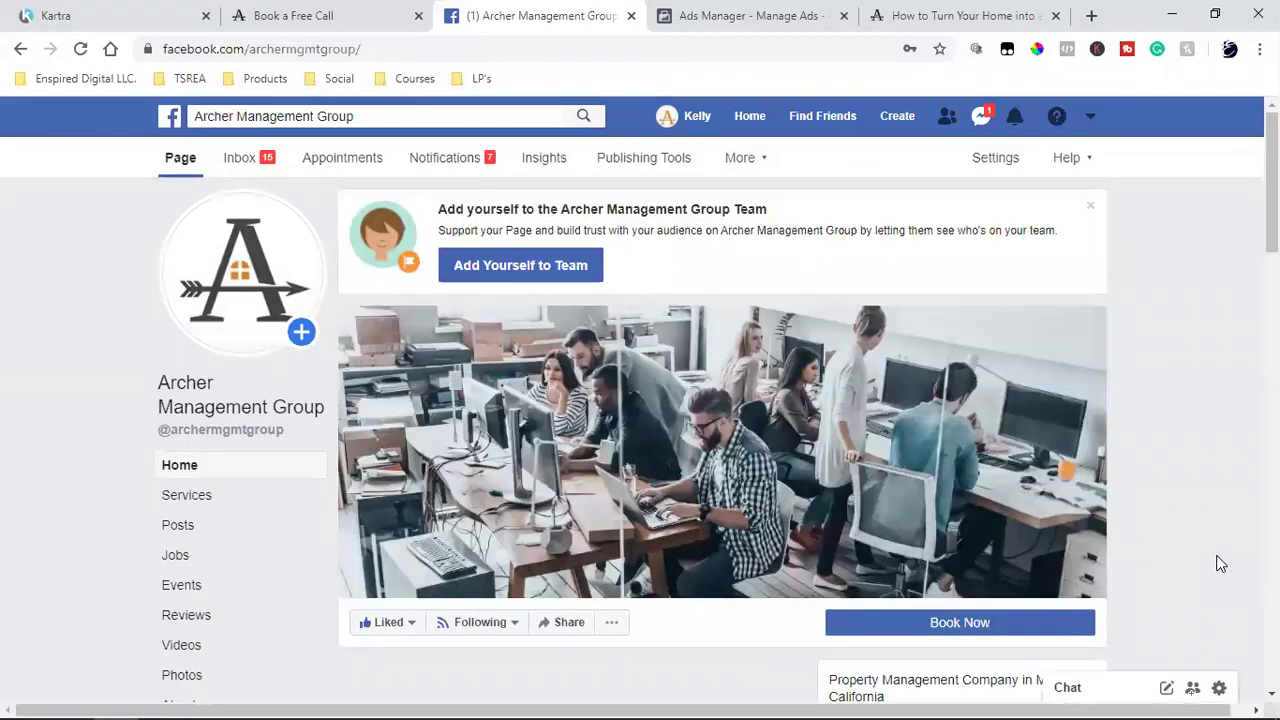
{"action": "scroll", "coordinate": [1216, 564], "scroll_direction": "down", "scroll_amount": 5}
{"action": "scroll", "coordinate": [1085, 545], "scroll_direction": "down", "scroll_amount": 8}
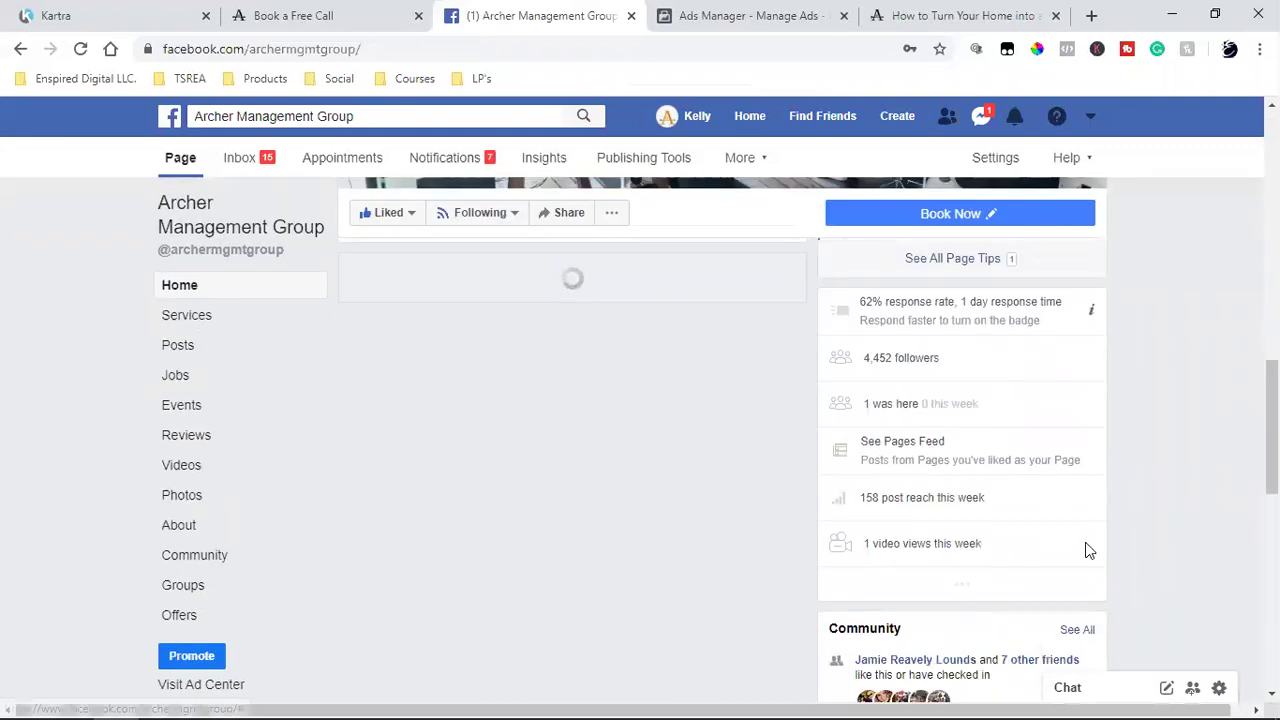
{"action": "double_click", "coordinate": [863, 383]}
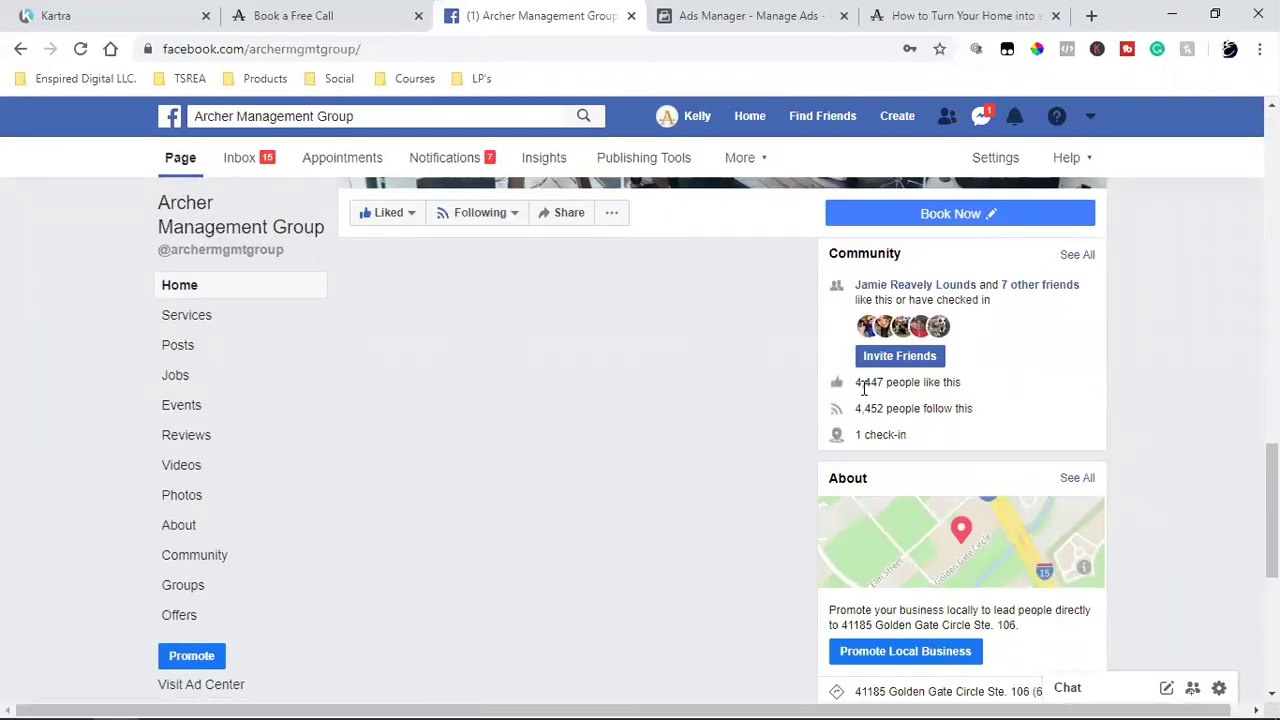
- Recheck the number of people who like the Archer Management Group page, and return to the ad set in Ads Manager
{"action": "left_click", "coordinate": [1185, 367]}
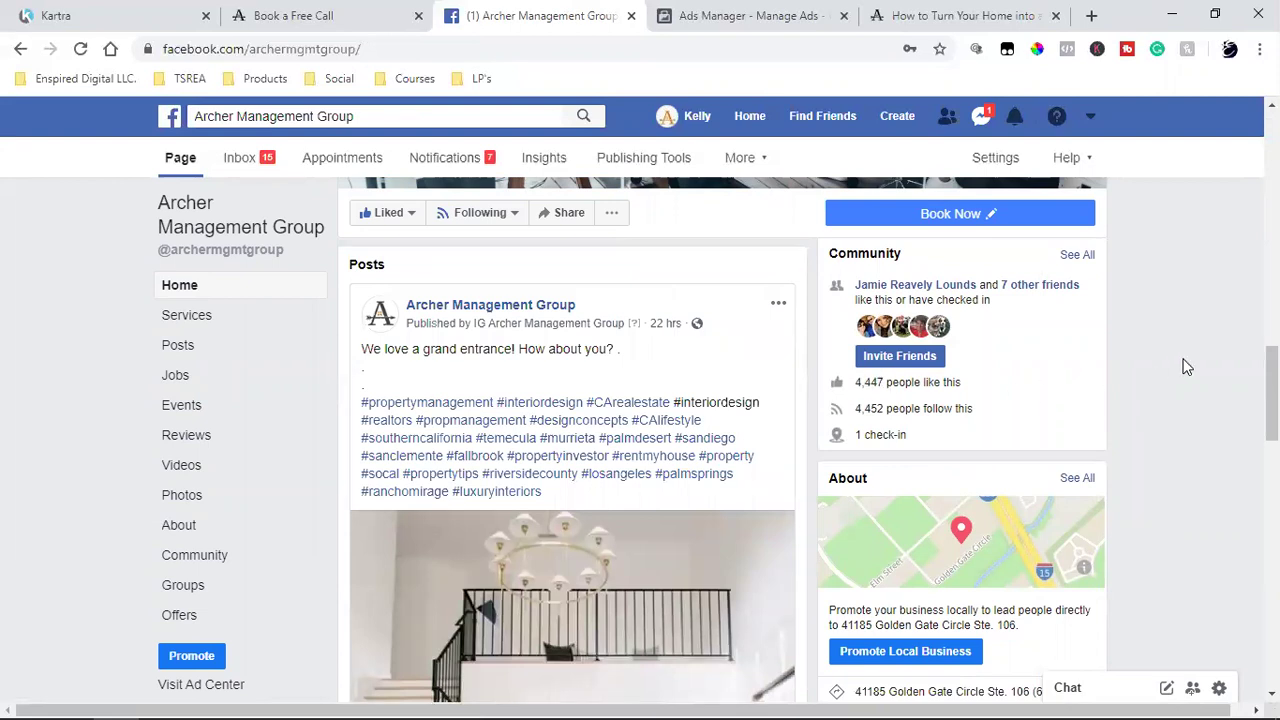
{"action": "triple_click", "coordinate": [868, 385]}
{"action": "left_click", "coordinate": [869, 387]}
{"action": "left_click", "coordinate": [691, 15]}
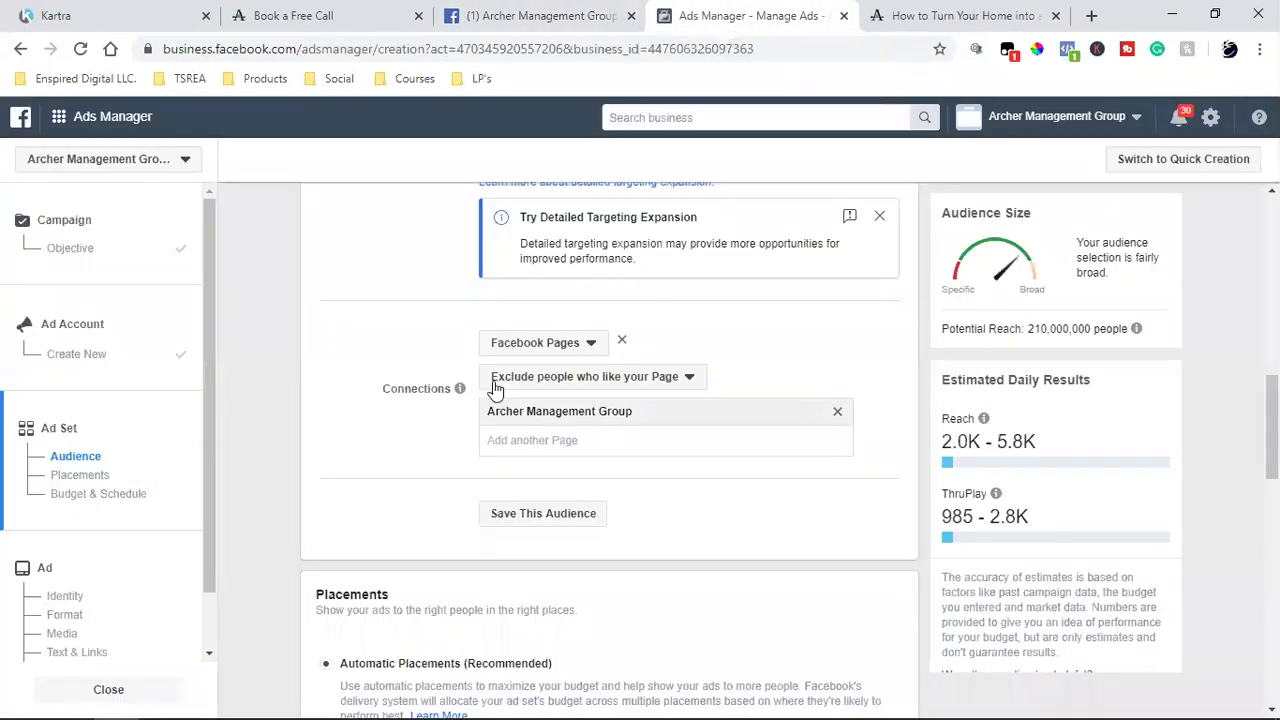
- Try the page connection with "People who like your Page", and restore "Exclude people who like your Page"
{"action": "left_click", "coordinate": [551, 381]}
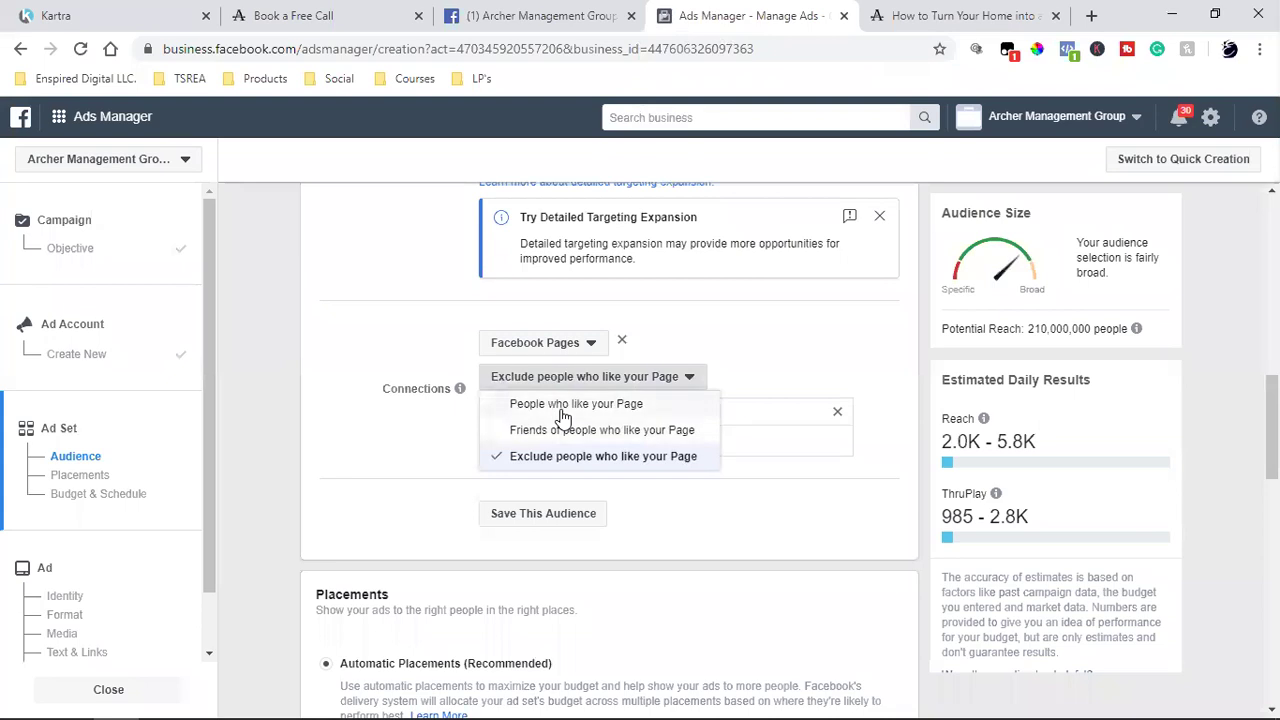
{"action": "left_click", "coordinate": [563, 410]}
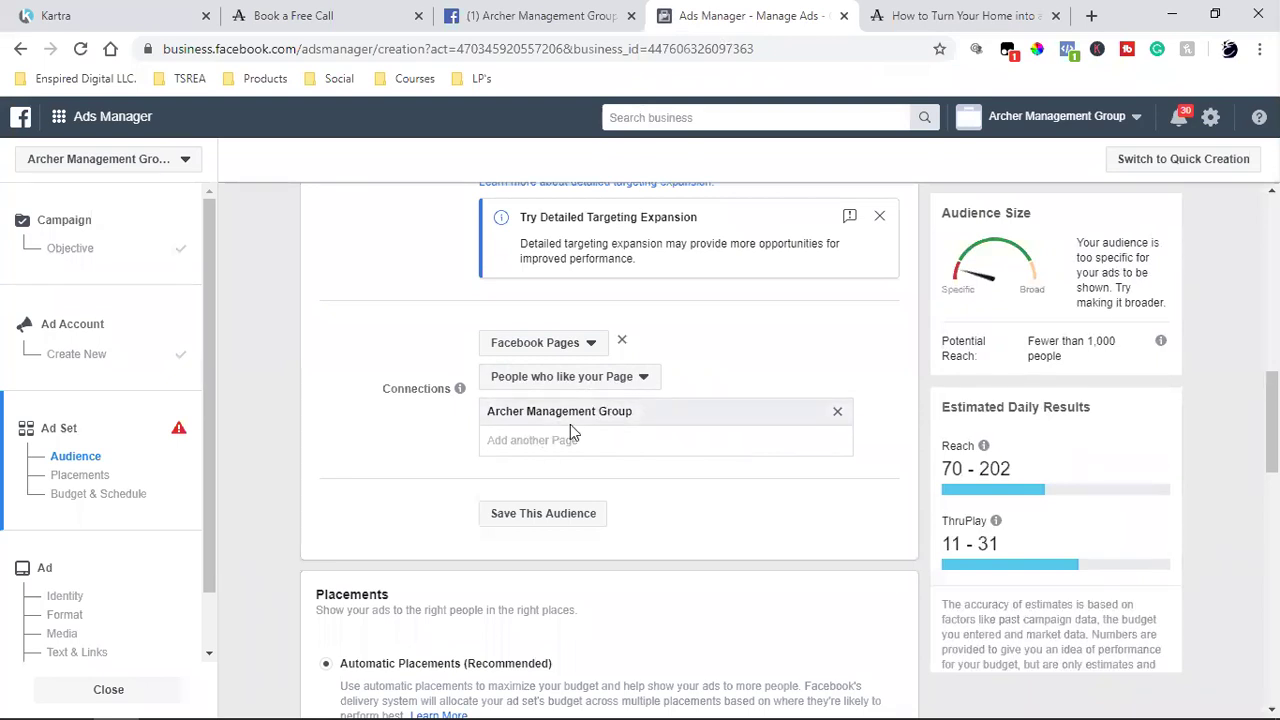
{"action": "left_click", "coordinate": [600, 380]}
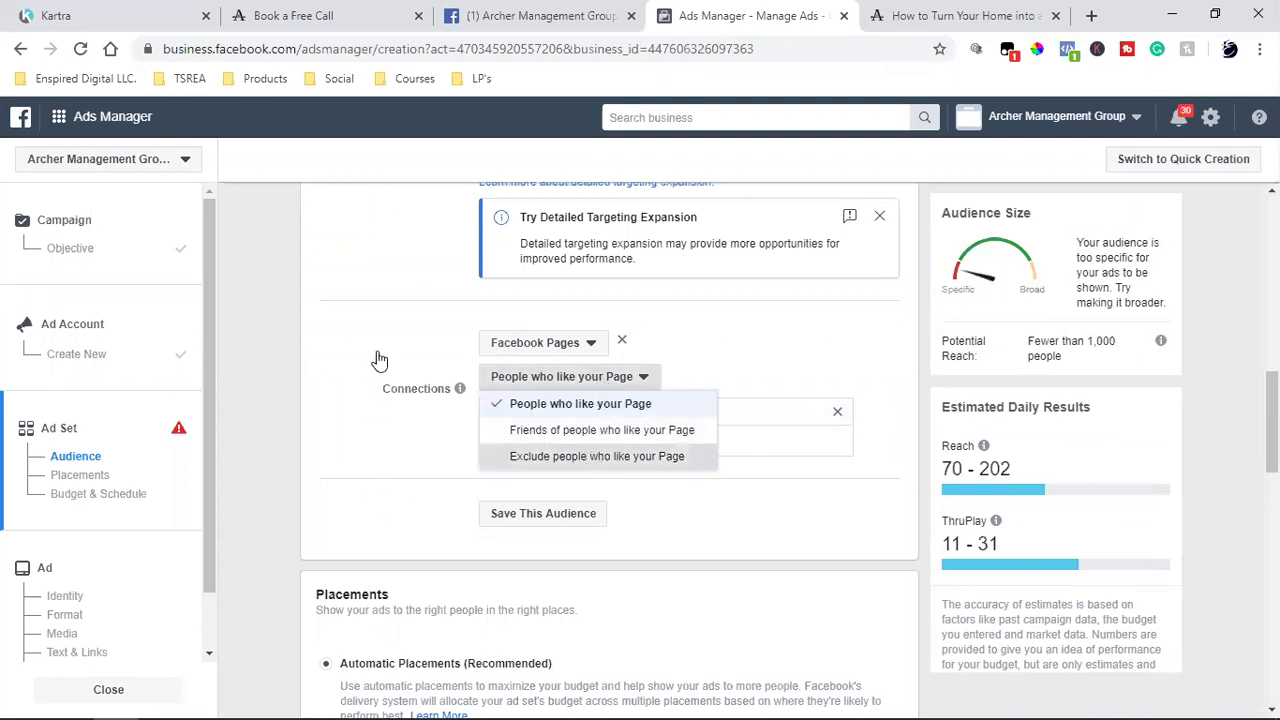
{"action": "key", "text": "Return"}
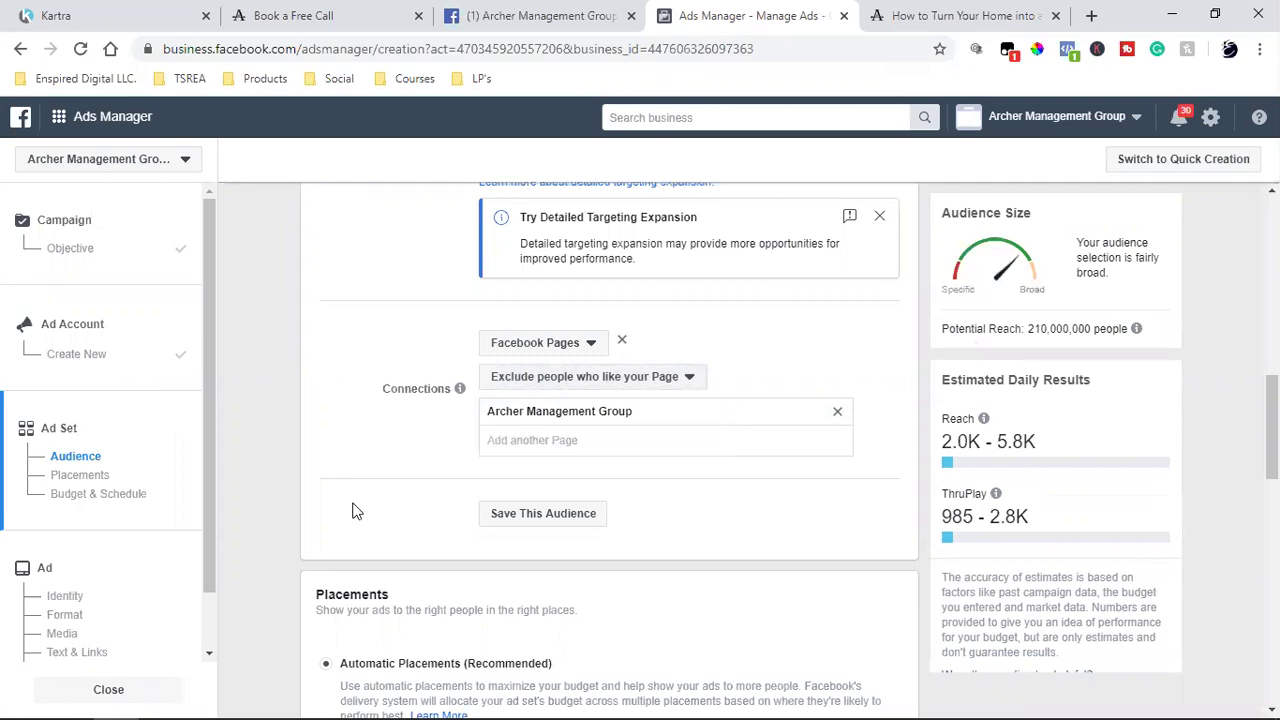
- Add the customer lists 4117 SD Emails 255, 1500 Irvine Emails and 500 SD Emails 63 to the ad set's custom audiences
{"action": "scroll", "coordinate": [355, 510], "scroll_direction": "down", "scroll_amount": 2}
{"action": "scroll", "coordinate": [355, 510], "scroll_direction": "up", "scroll_amount": 8}
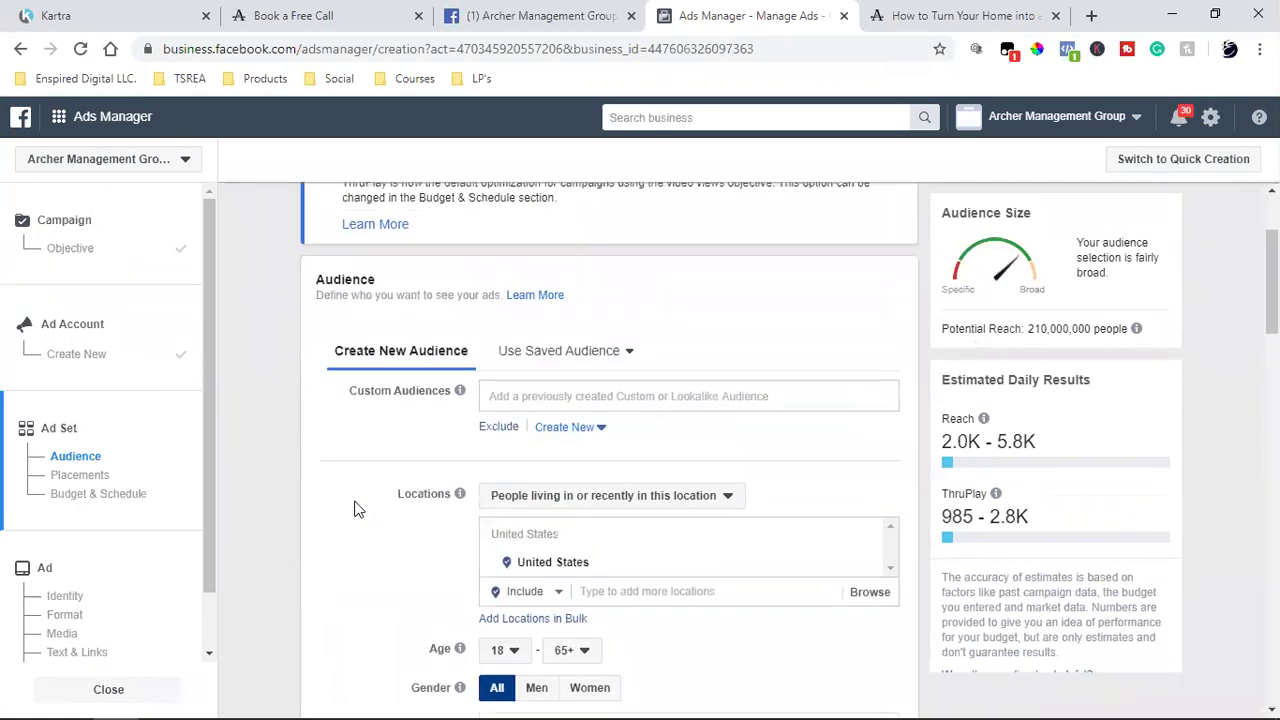
{"action": "left_click", "coordinate": [610, 397]}
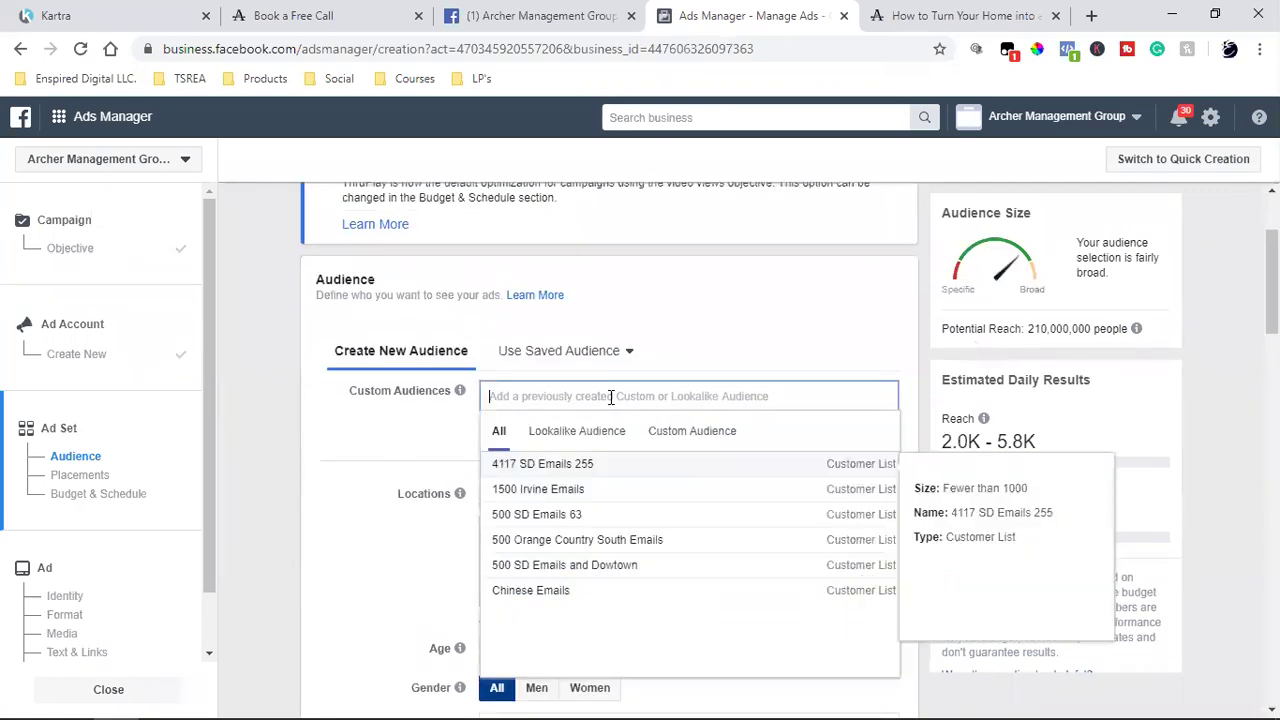
{"action": "left_click", "coordinate": [611, 465]}
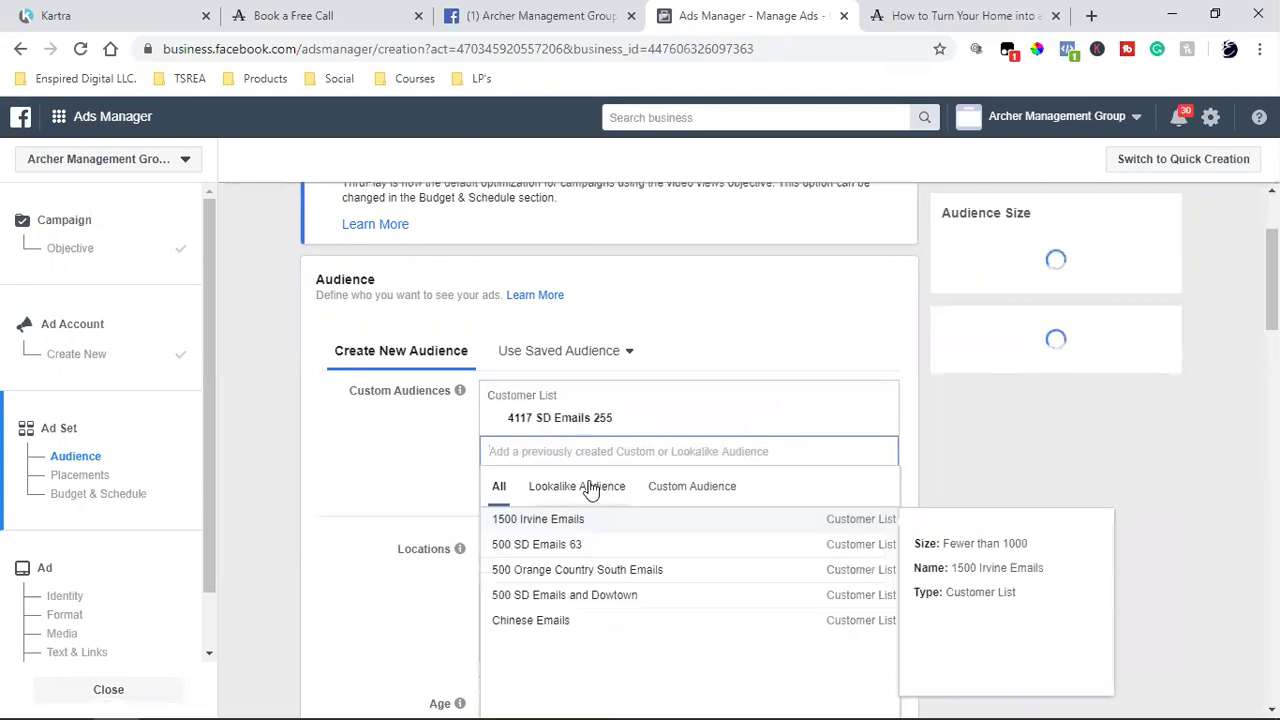
{"action": "left_click", "coordinate": [527, 521]}
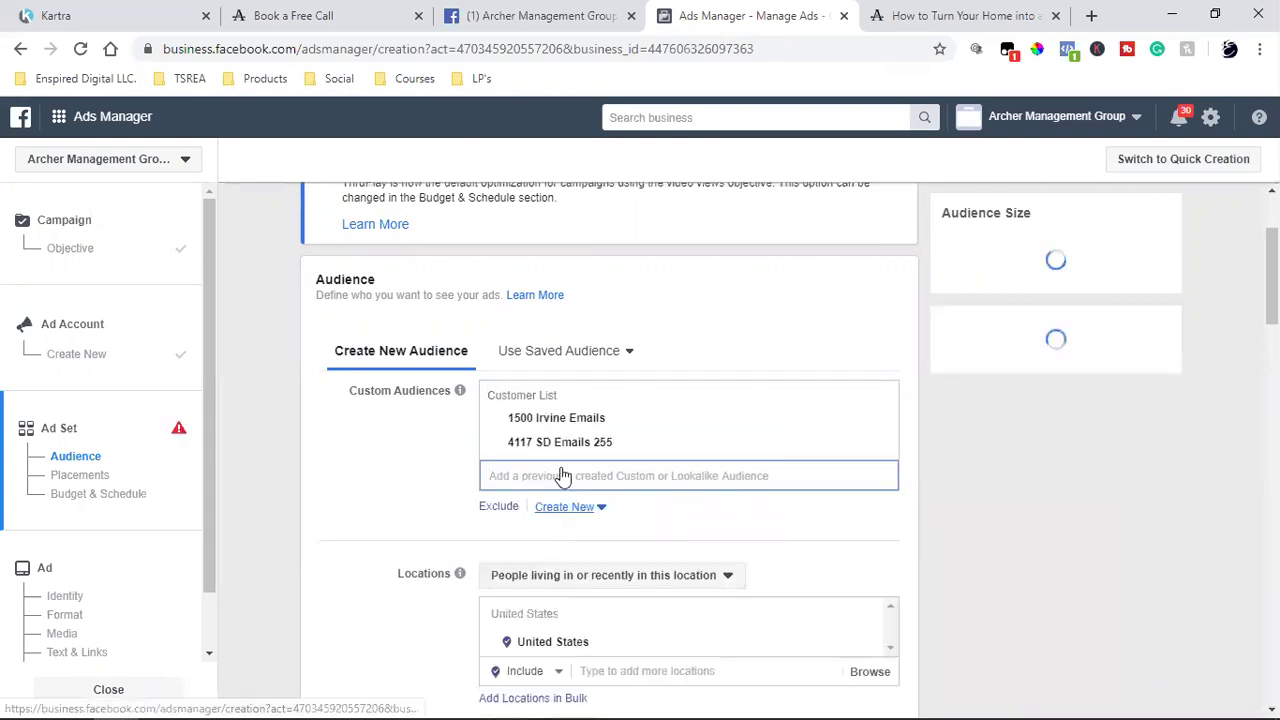
{"action": "left_click", "coordinate": [550, 480]}
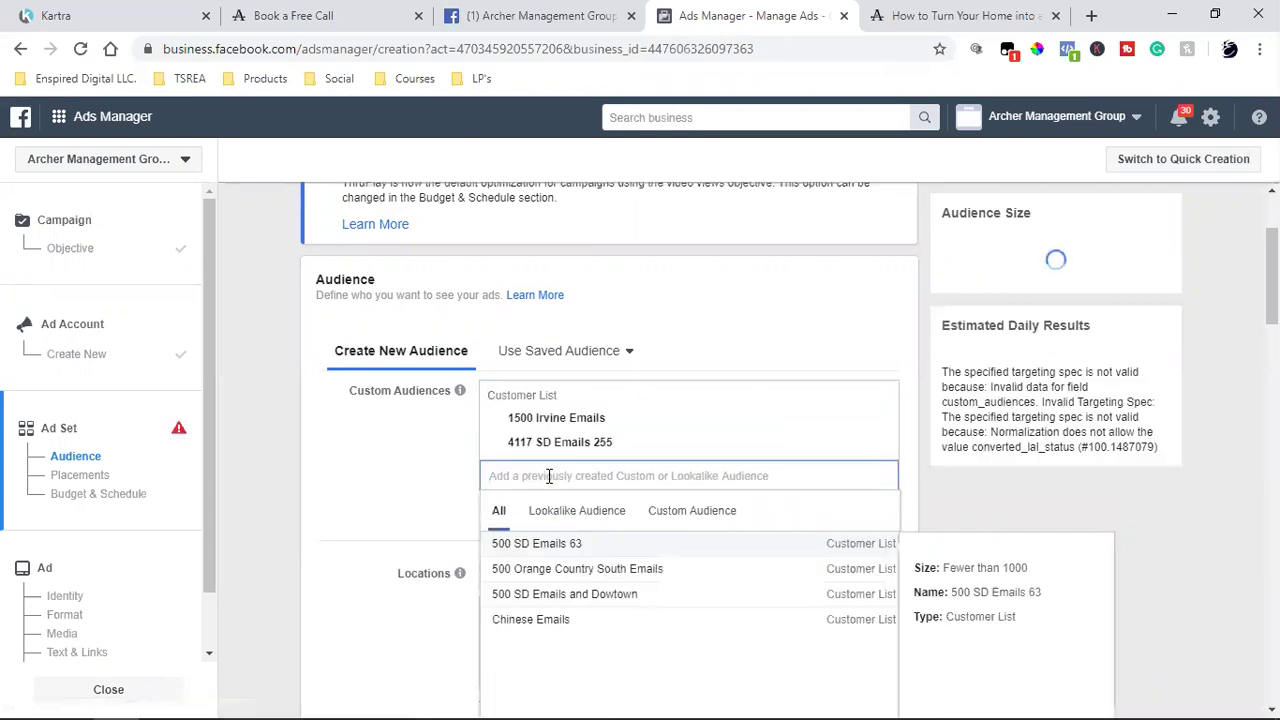
{"action": "left_click", "coordinate": [583, 559]}
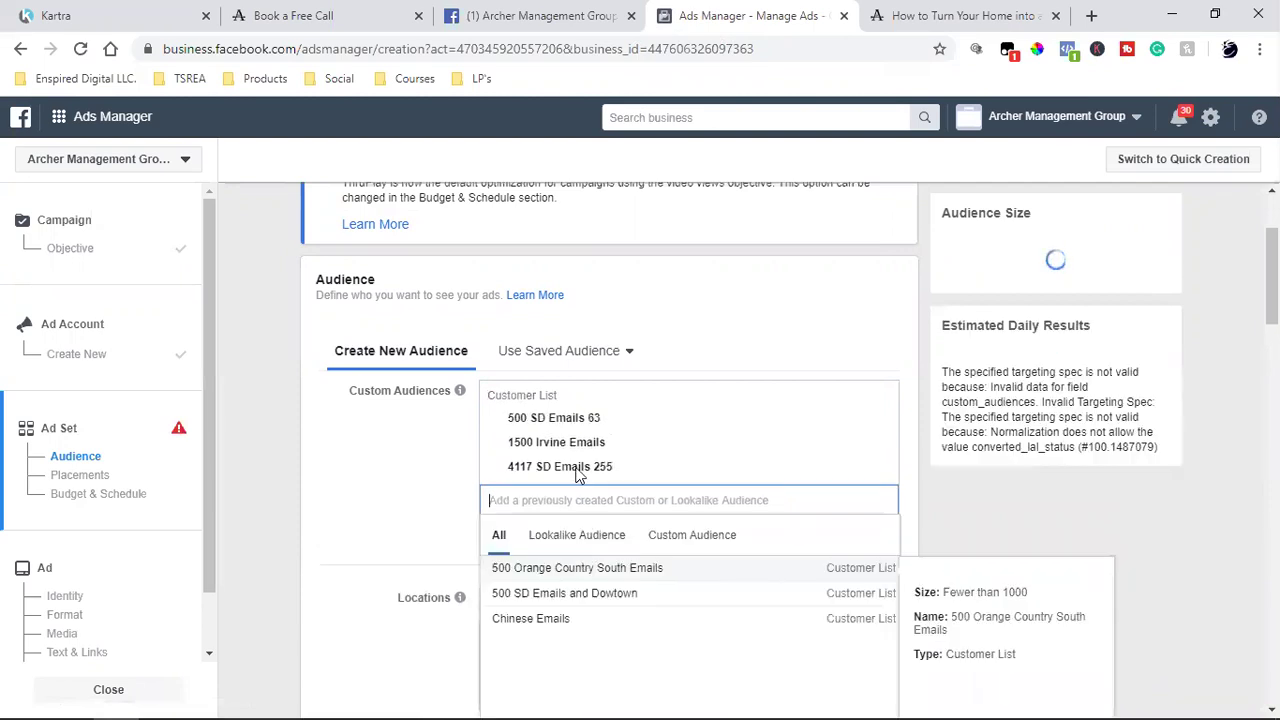
- Include the customer lists 500 Orange Country South Emails, 500 SD Emails and Dowtown, and Chinese Emails in the custom audiences
{"action": "left_click", "coordinate": [560, 578]}
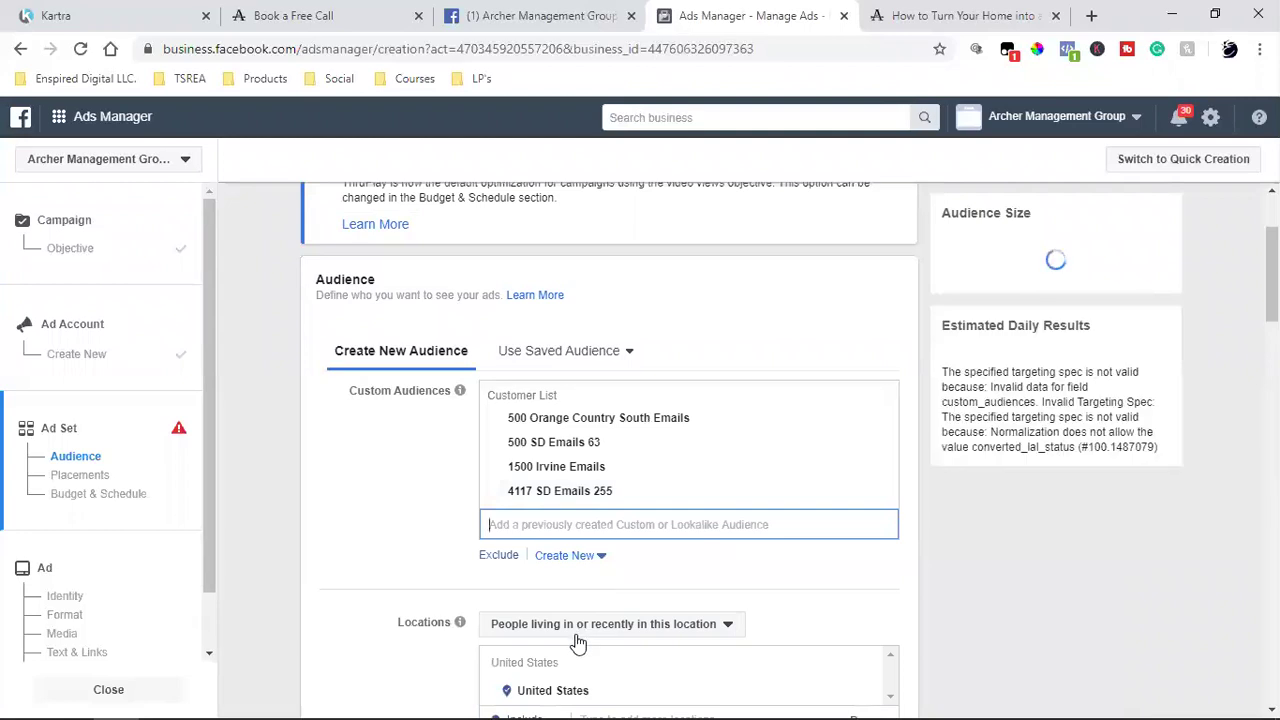
{"action": "scroll", "coordinate": [388, 514], "scroll_direction": "down", "scroll_amount": 2}
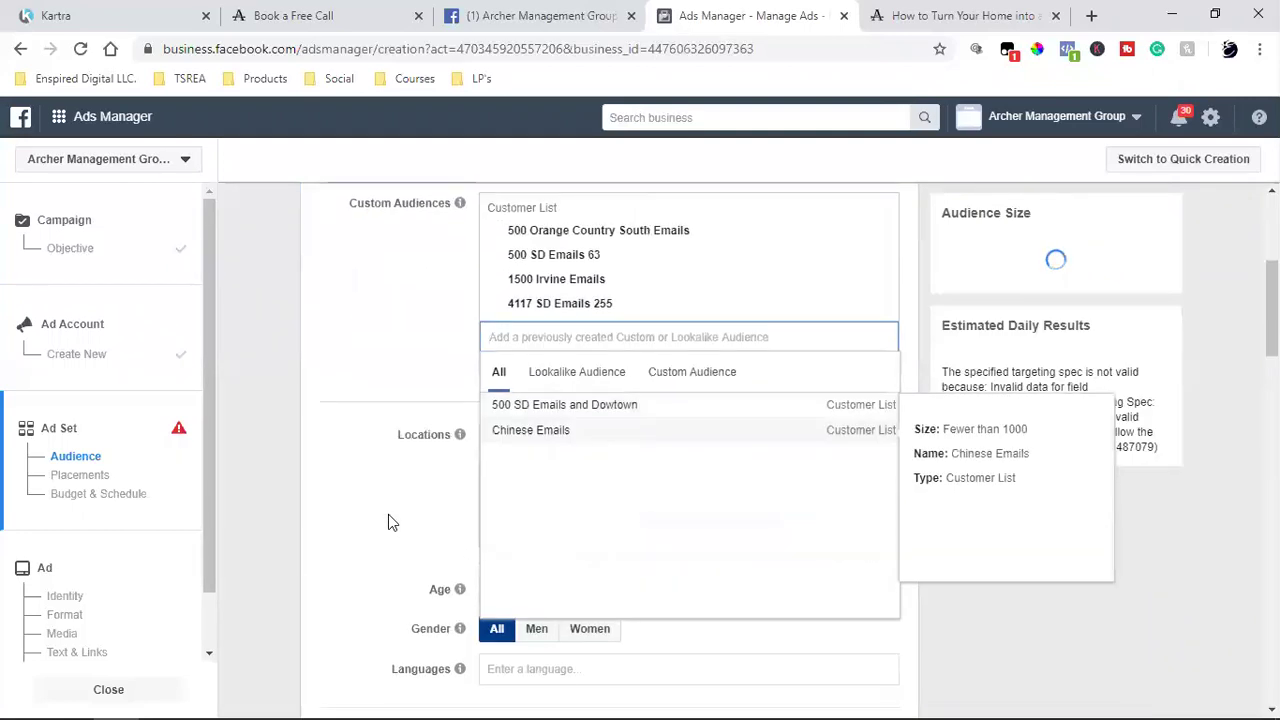
{"action": "left_click", "coordinate": [551, 410]}
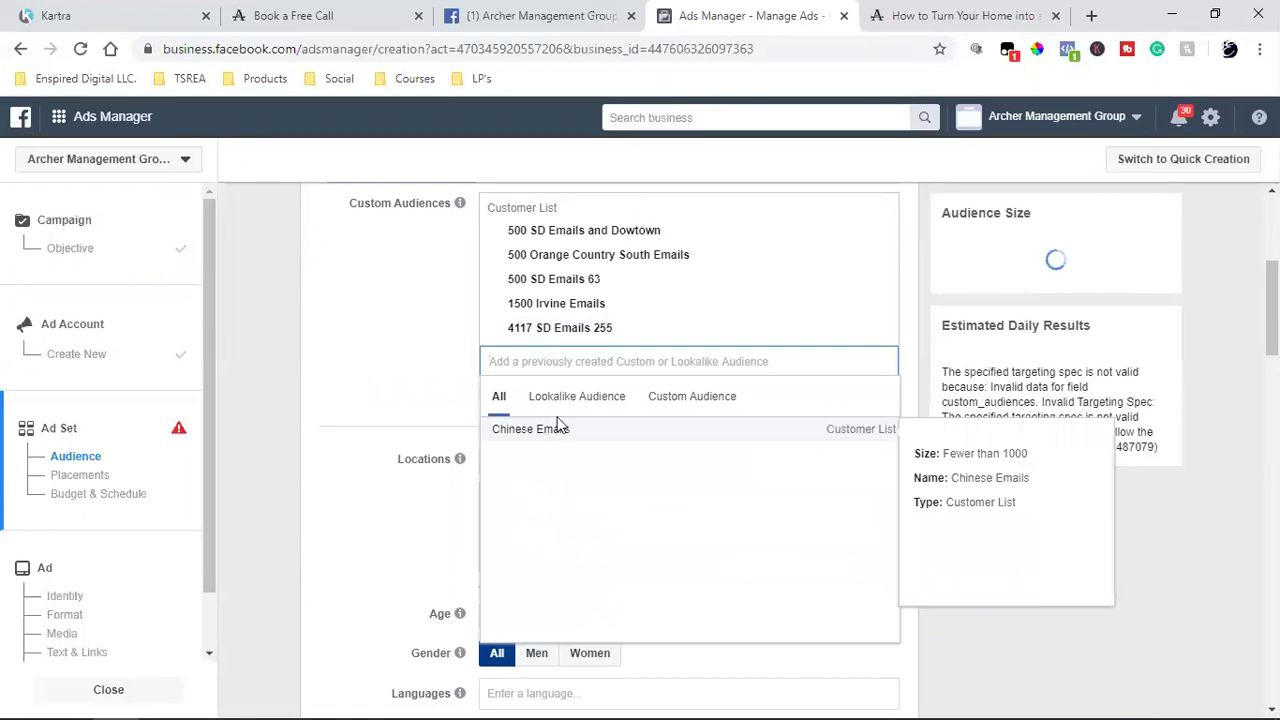
{"action": "left_click", "coordinate": [548, 446]}
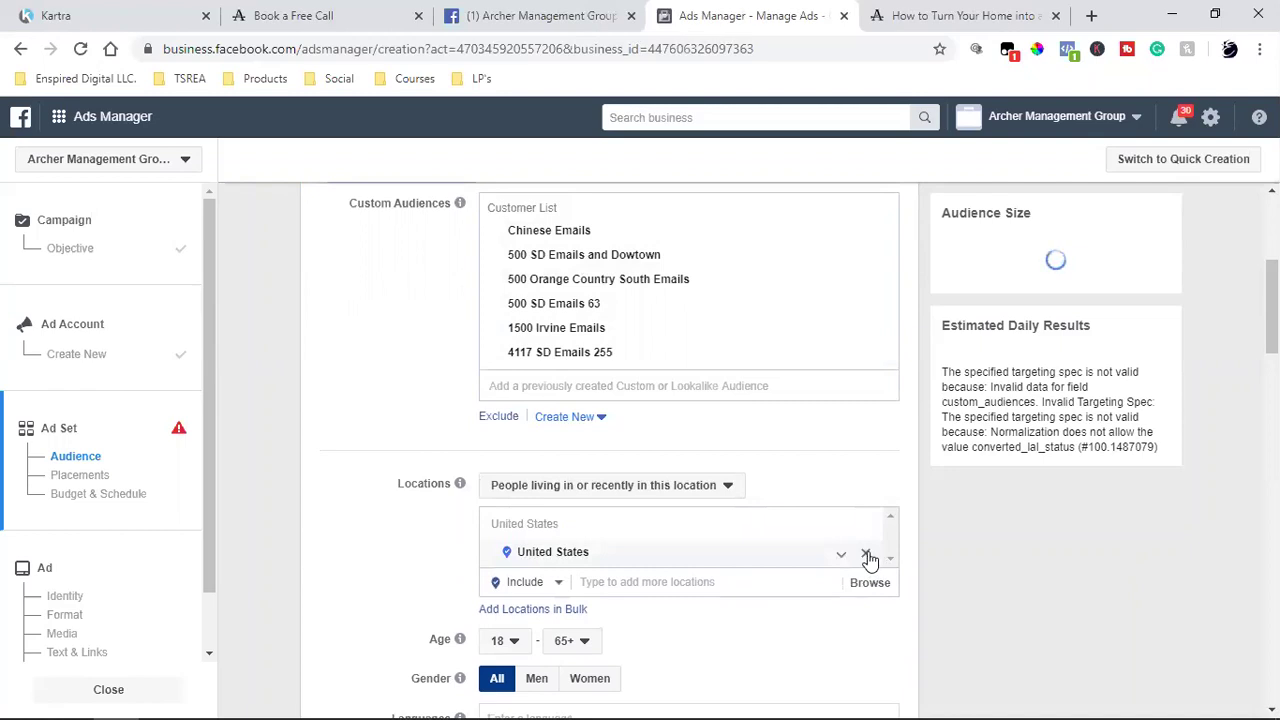
- Replace the United States in the targeted locations with Riverside County and Orange County, California
{"action": "left_click", "coordinate": [867, 555]}
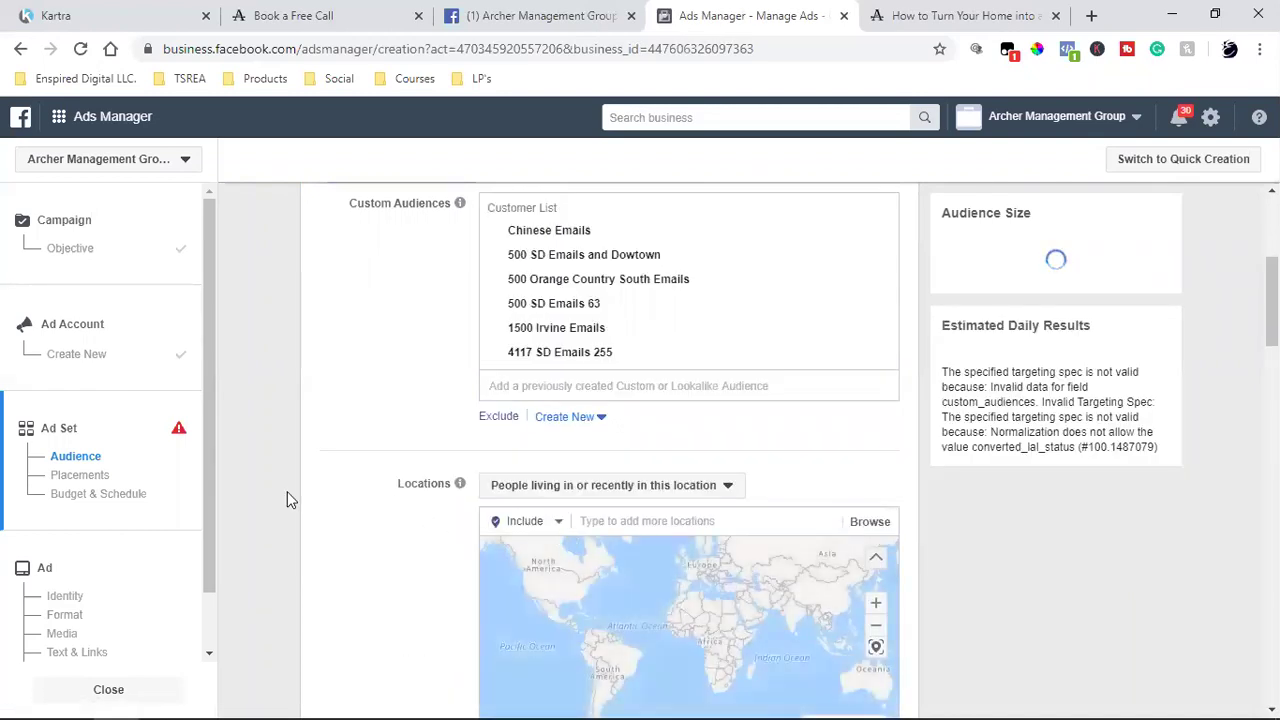
{"action": "left_click", "coordinate": [665, 532]}
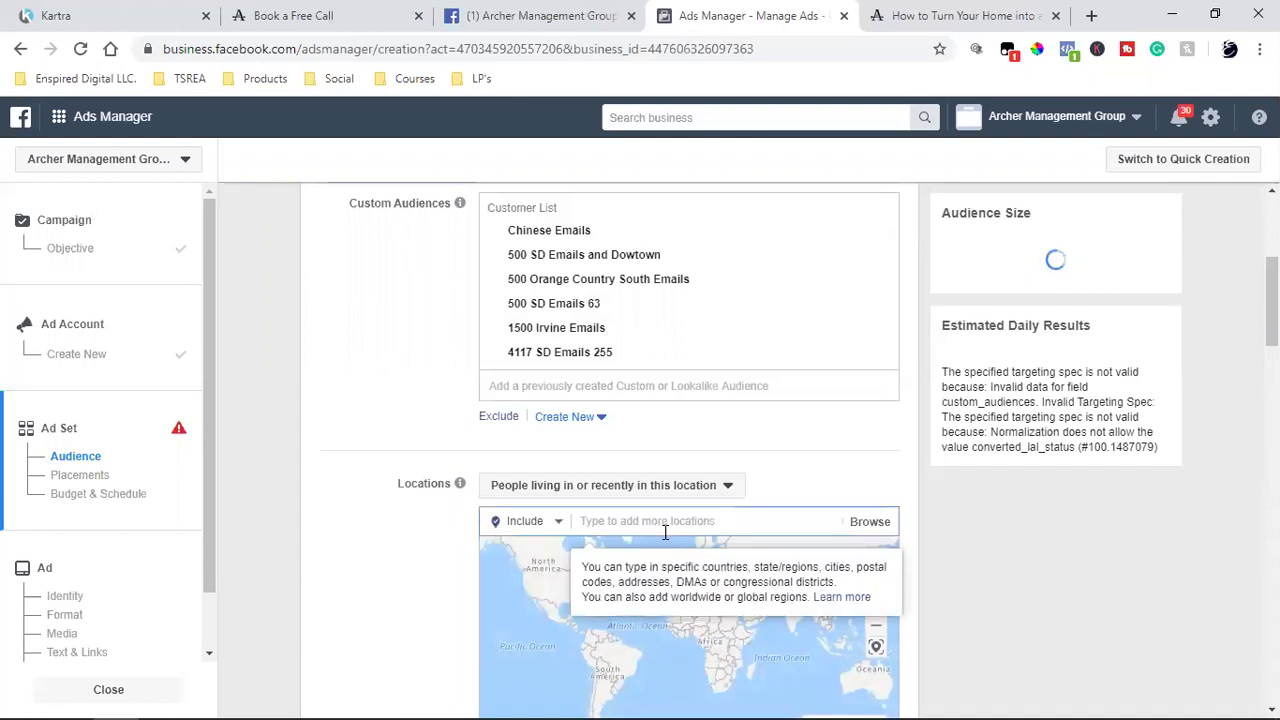
{"action": "type", "text": "ca"}
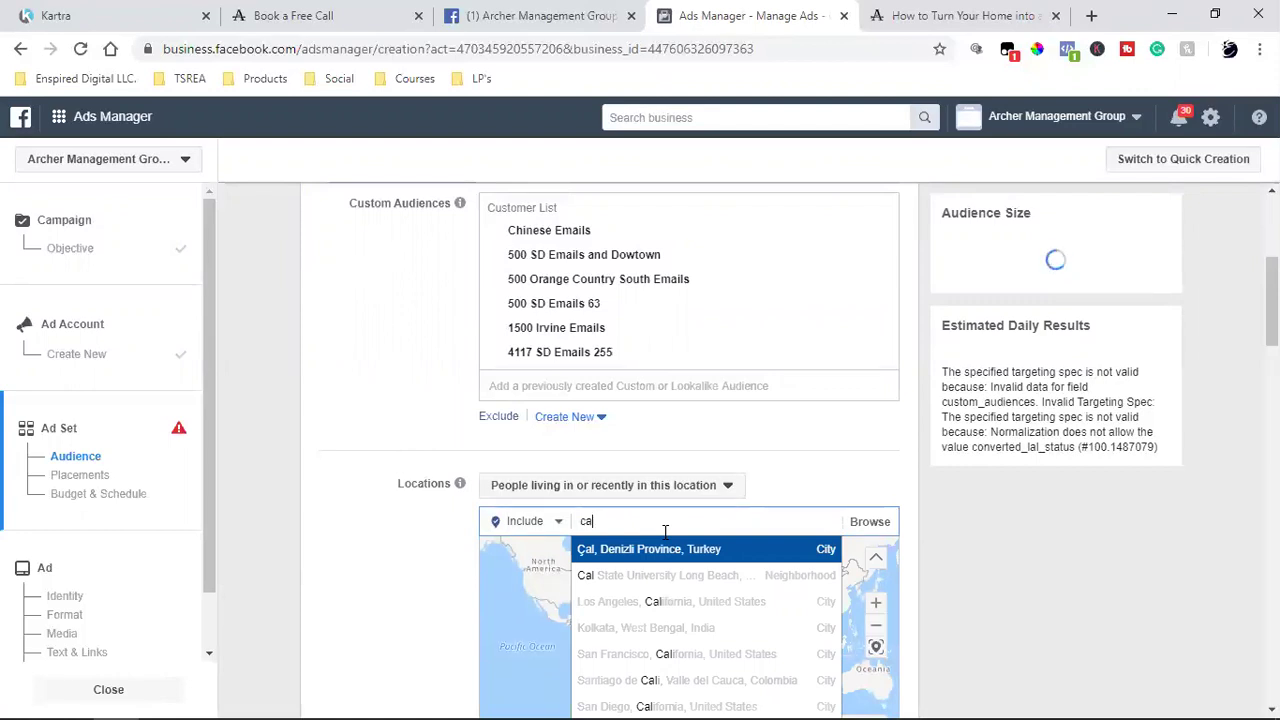
{"action": "key", "text": "BackSpace"}
{"action": "key", "text": "BackSpace"}
{"action": "key", "text": "BackSpace"}
{"action": "type", "text": "rivers"}
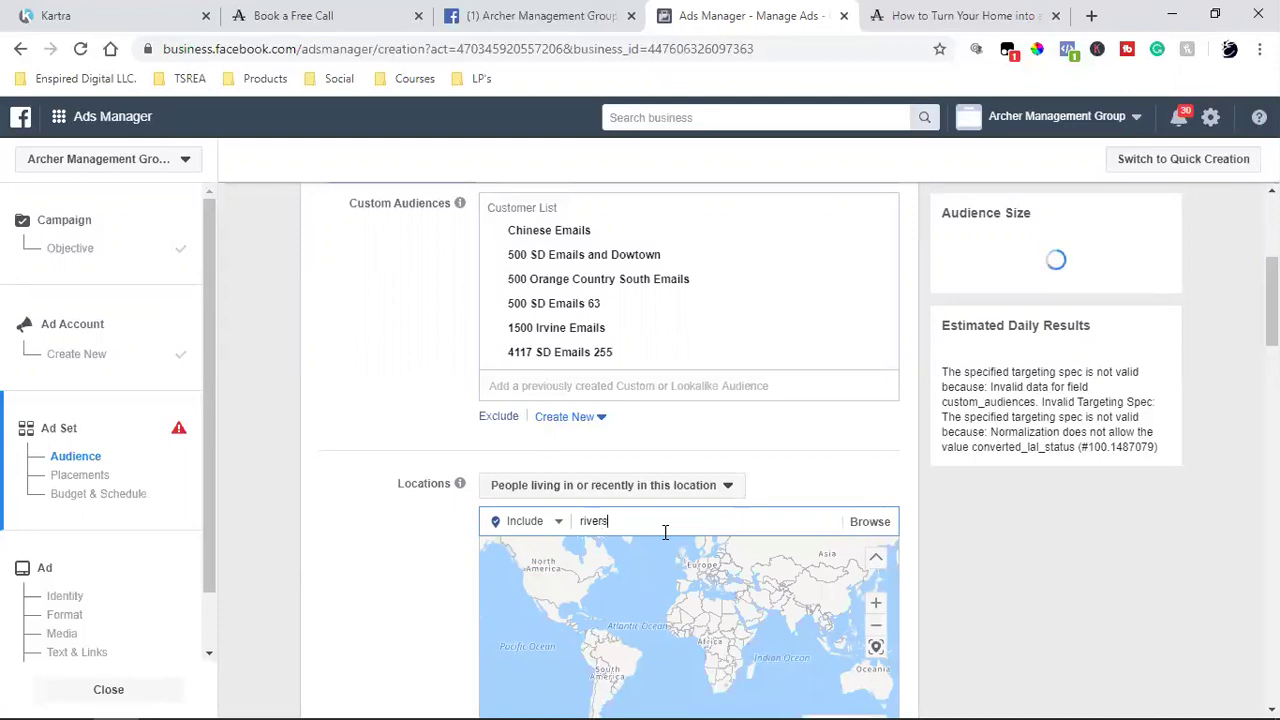
{"action": "type", "text": "ide coun"}
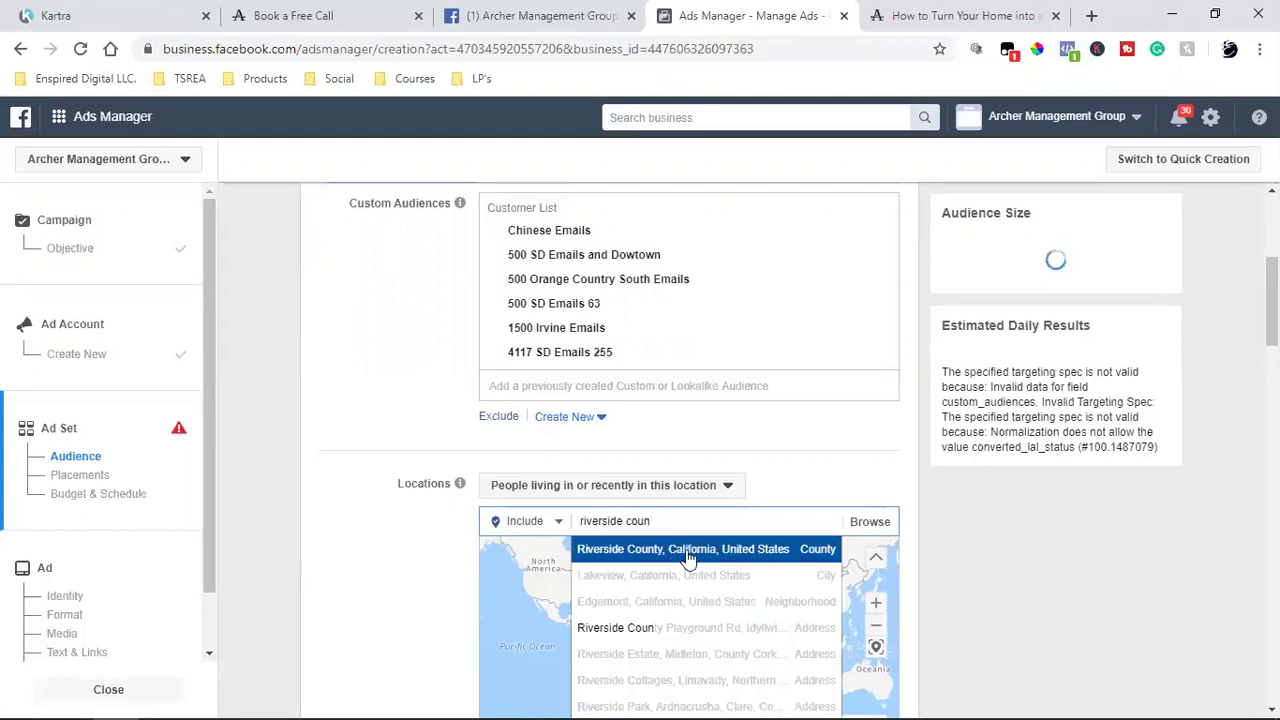
{"action": "left_click", "coordinate": [688, 558]}
{"action": "type", "text": "orange count"}
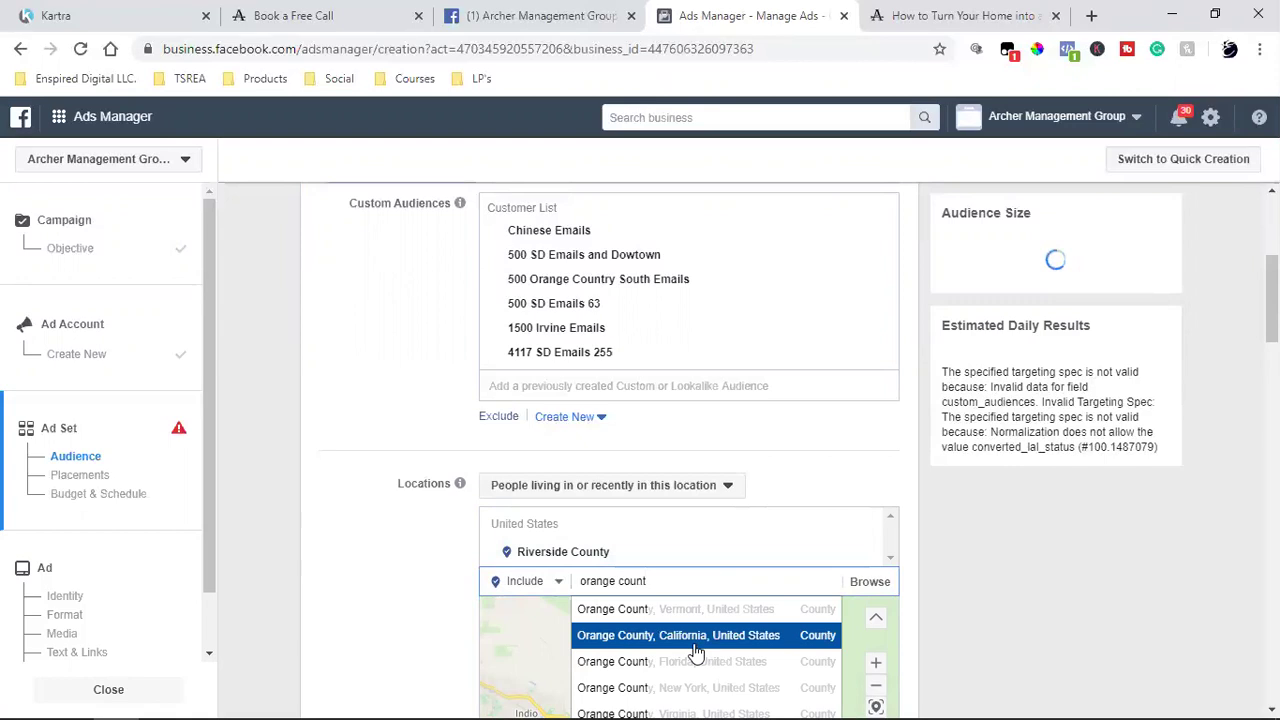
{"action": "key", "text": "Return"}
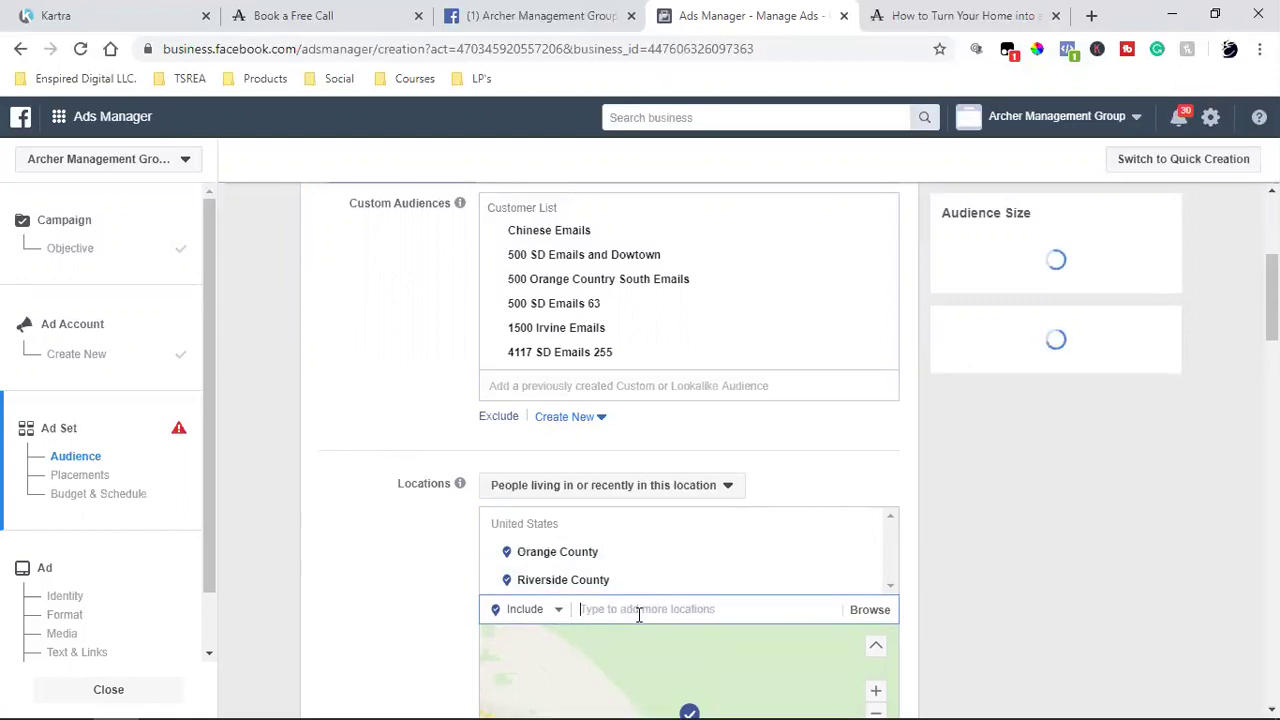
- Add the city of San Diego, California to the included locations with a radius of 50 miles
{"action": "type", "text": "san diego c"}
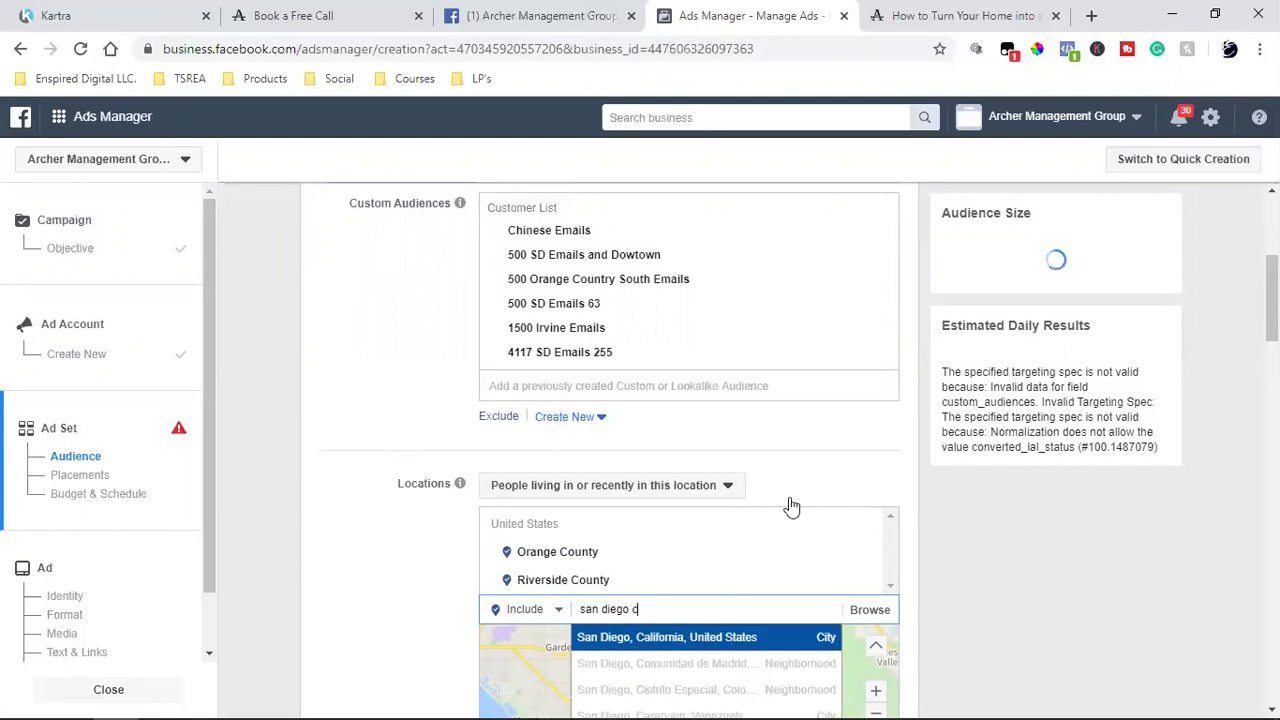
{"action": "scroll", "coordinate": [851, 434], "scroll_direction": "down", "scroll_amount": 2}
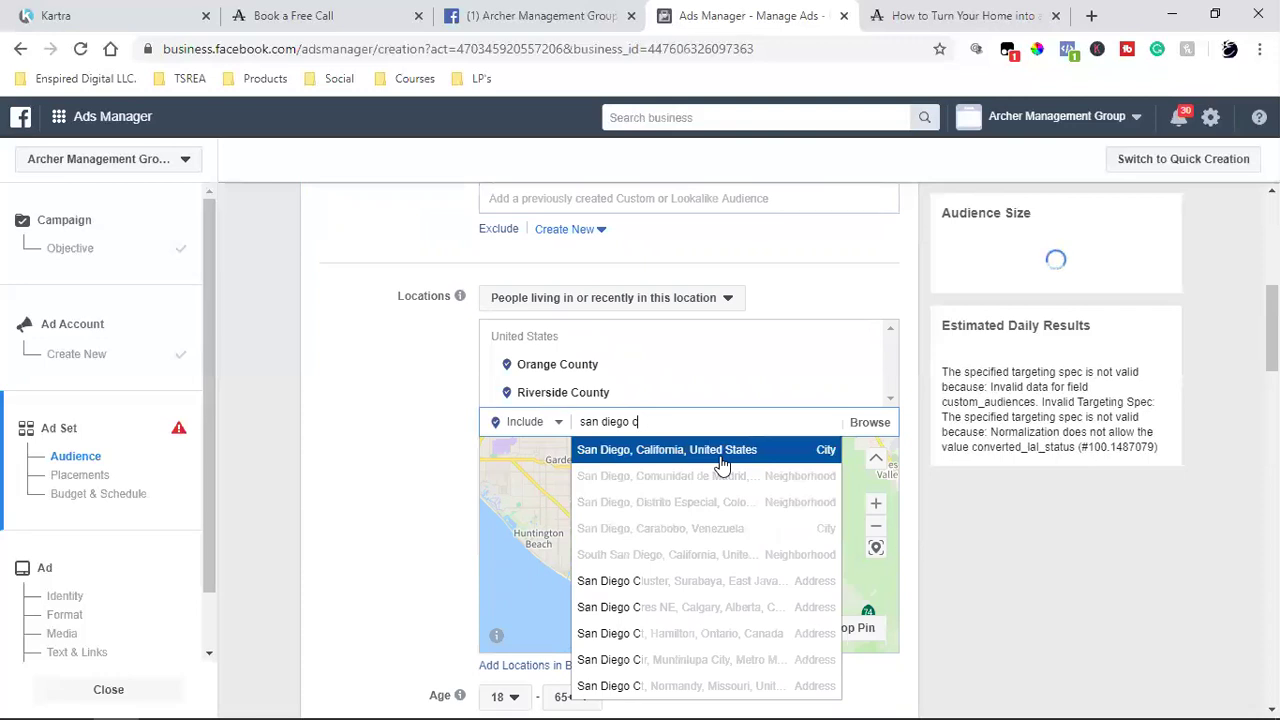
{"action": "key", "text": "Return"}
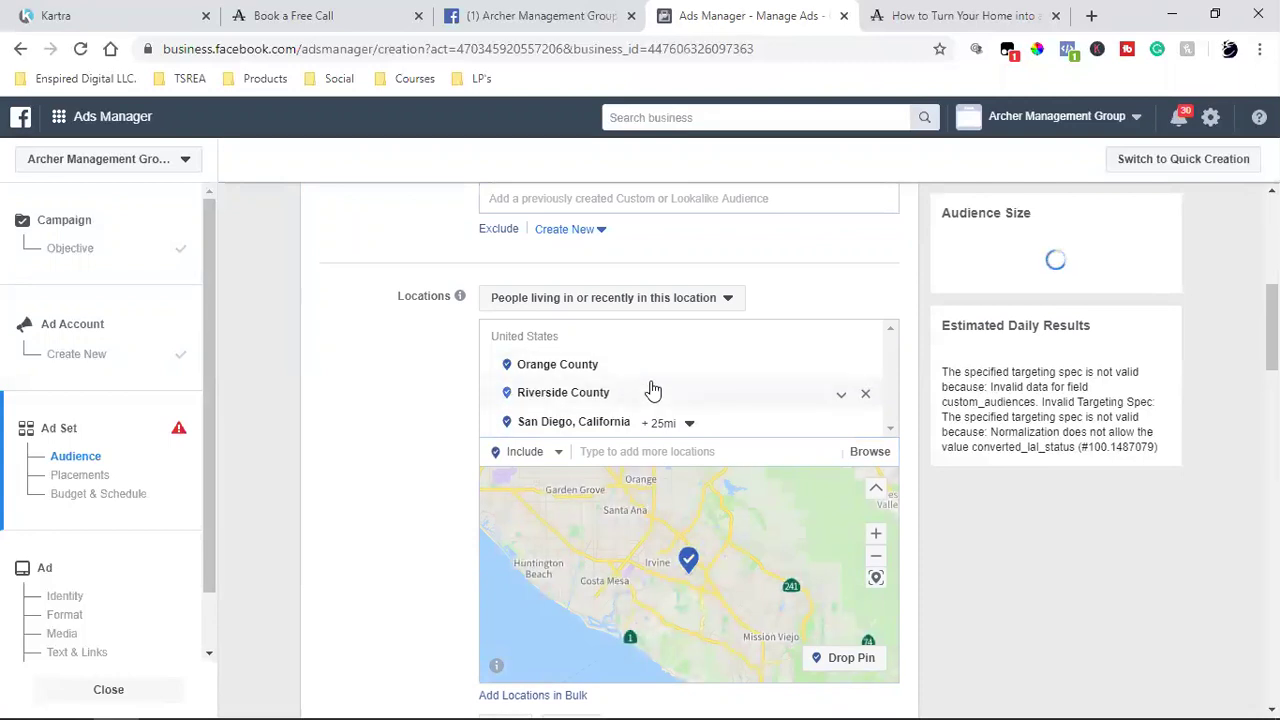
{"action": "left_click", "coordinate": [666, 422]}
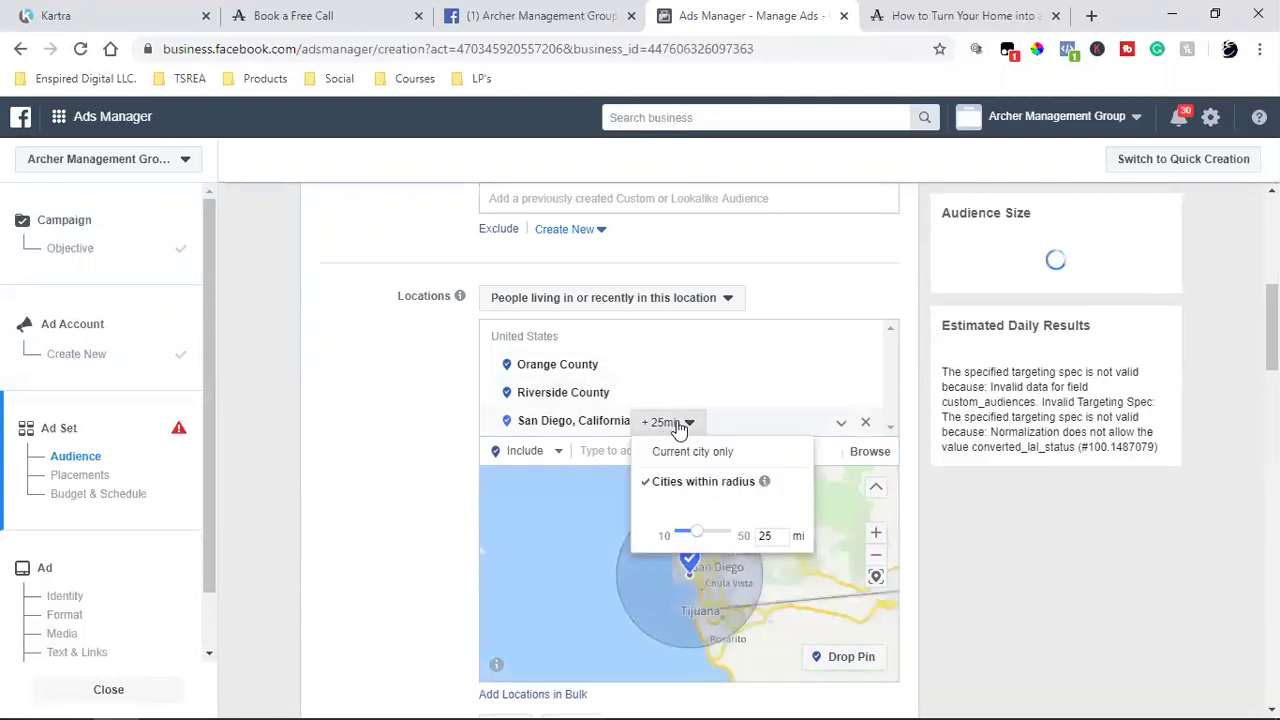
{"action": "double_click", "coordinate": [767, 536]}
{"action": "type", "text": "50"}
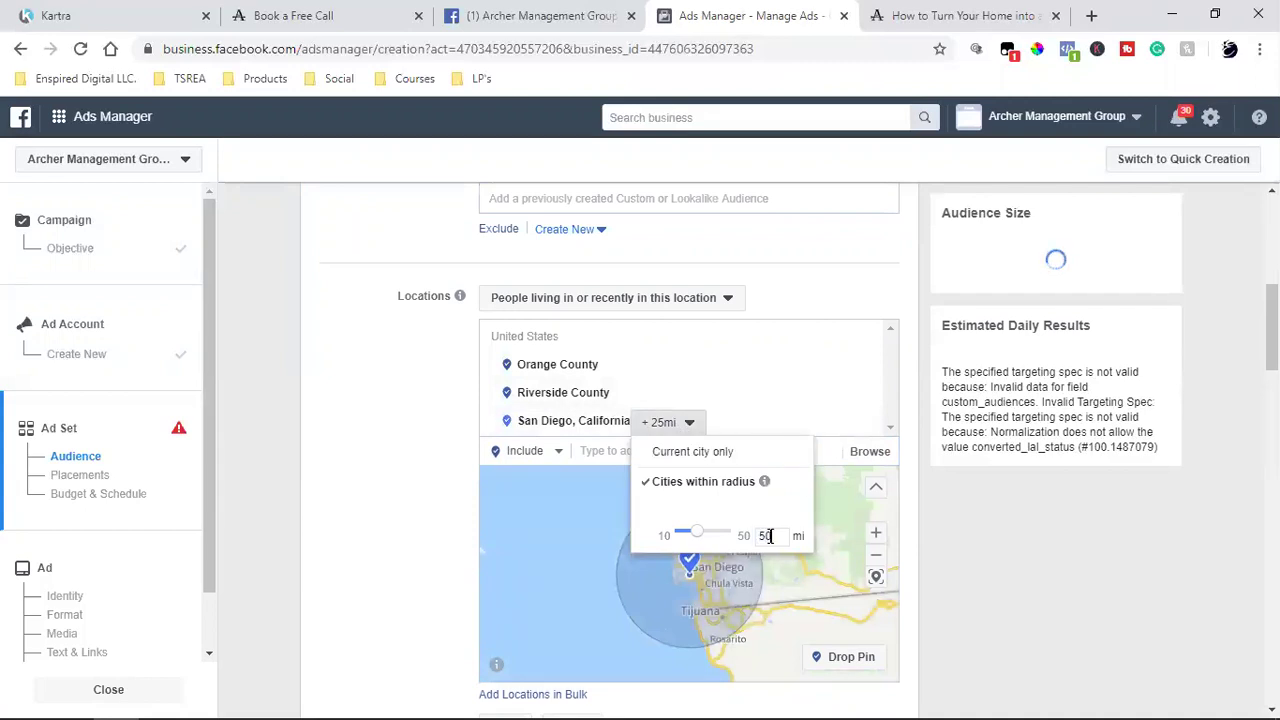
{"action": "key", "text": "Return"}
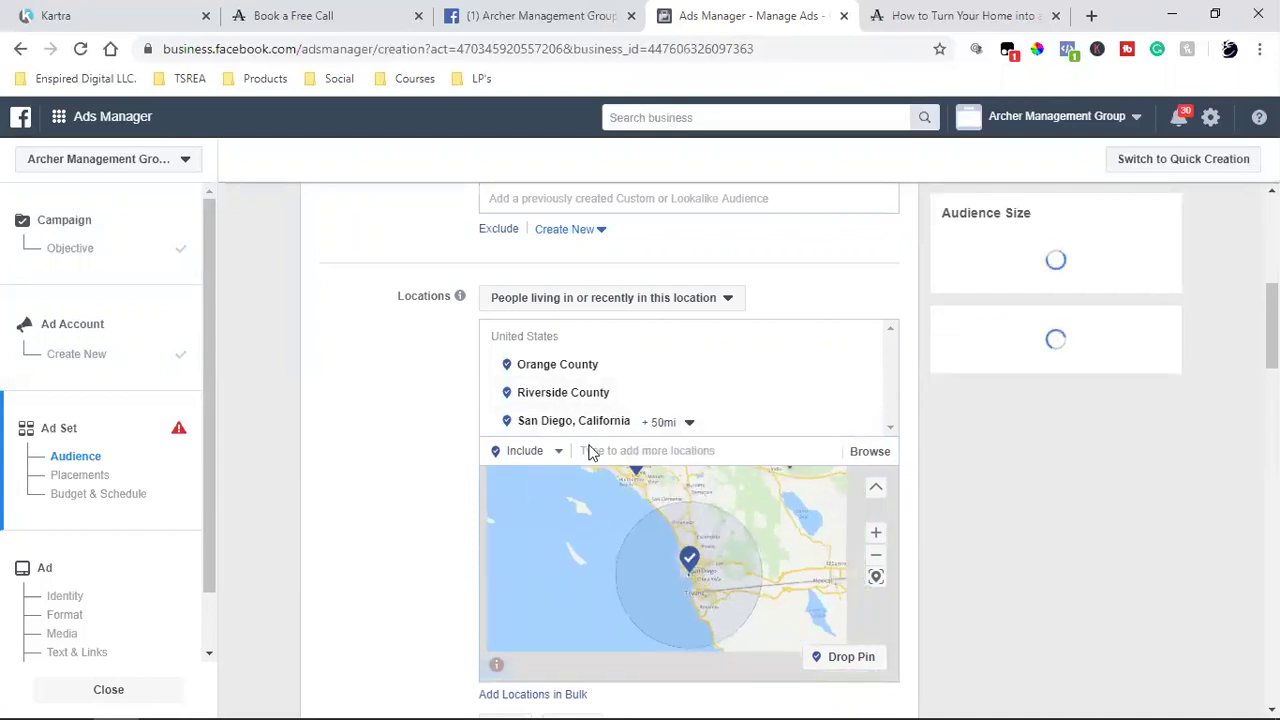
- Add the city of Los Angeles, California to the included locations with a radius of 50 miles
{"action": "left_click", "coordinate": [610, 450]}
{"action": "type", "text": "los an"}
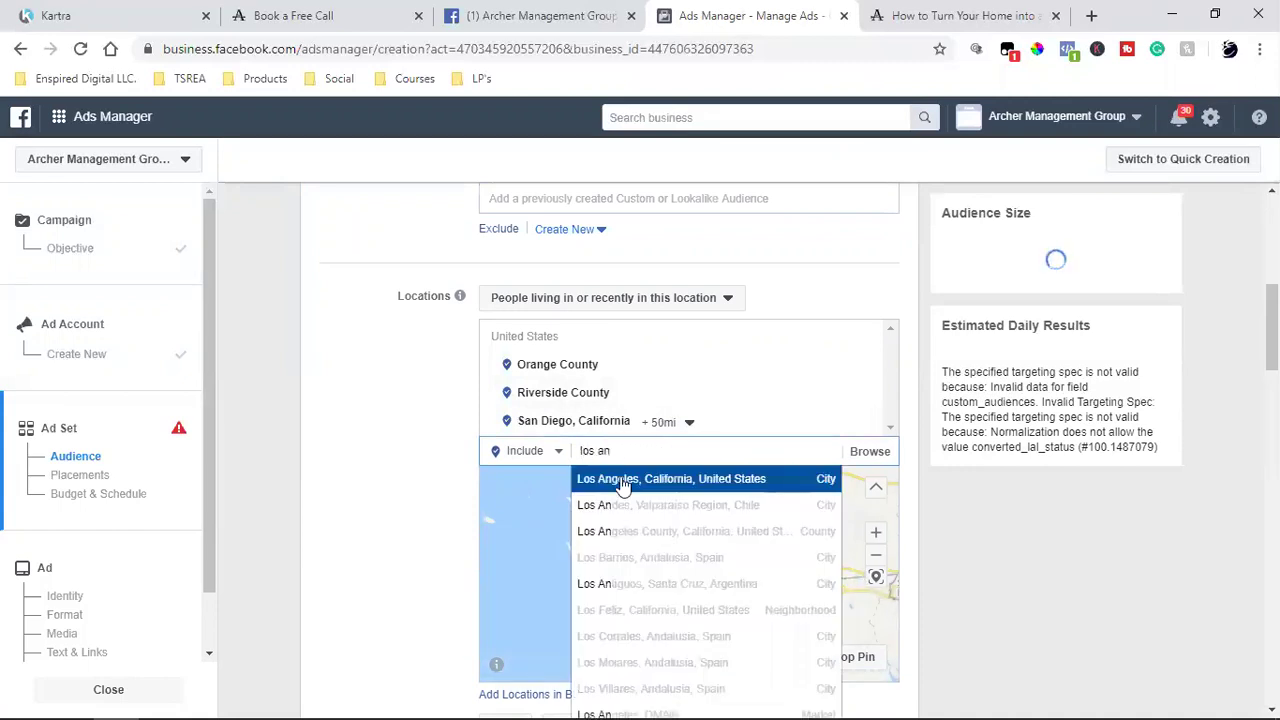
{"action": "key", "text": "Return"}
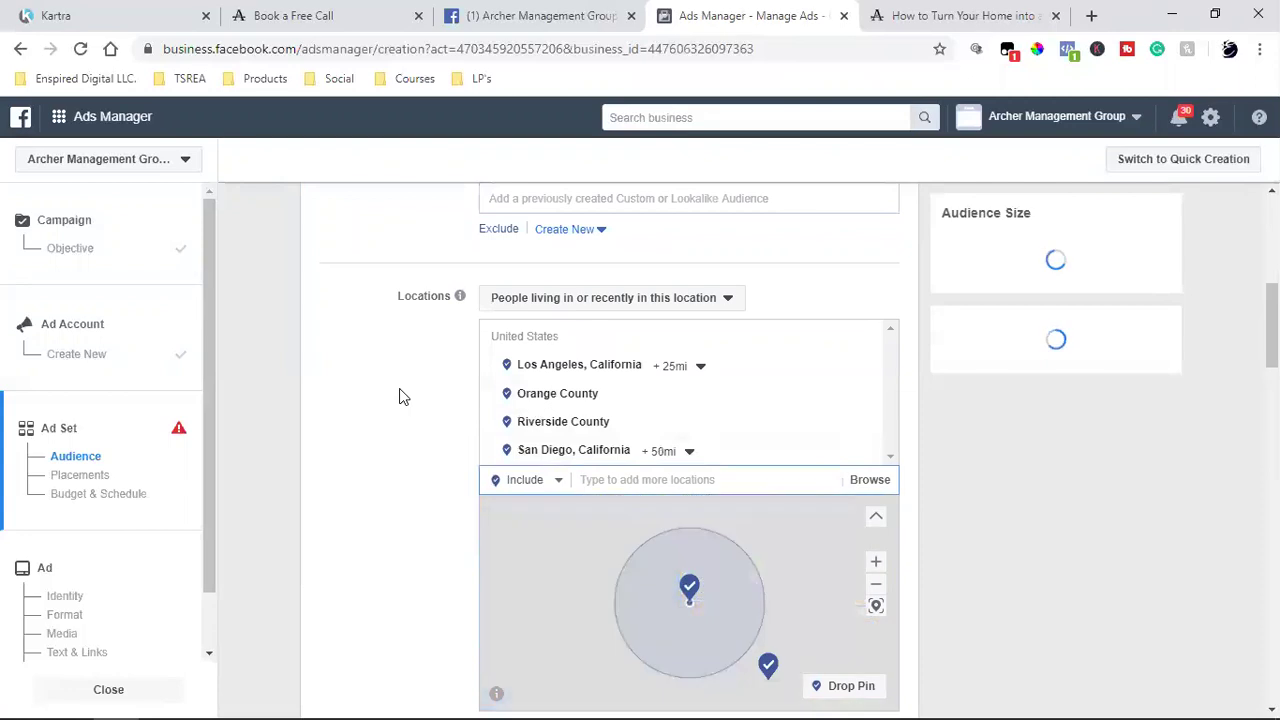
{"action": "left_click", "coordinate": [686, 368]}
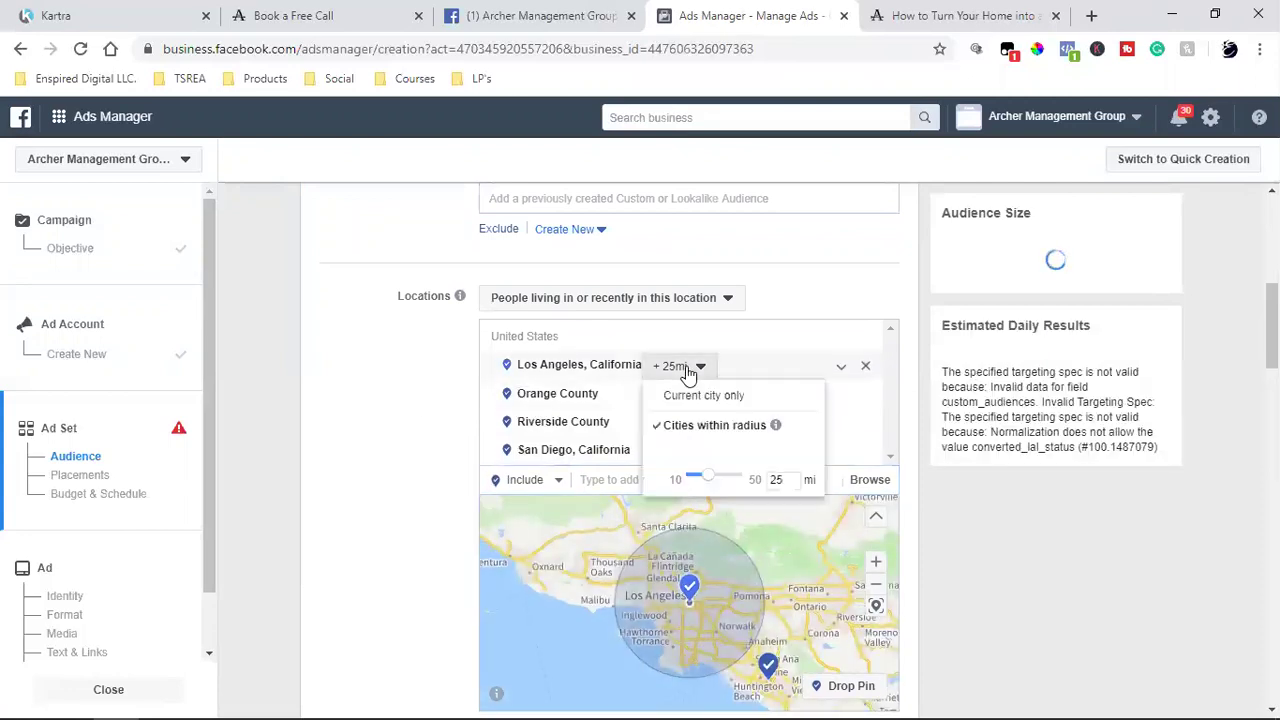
{"action": "double_click", "coordinate": [777, 480]}
{"action": "type", "text": "50"}
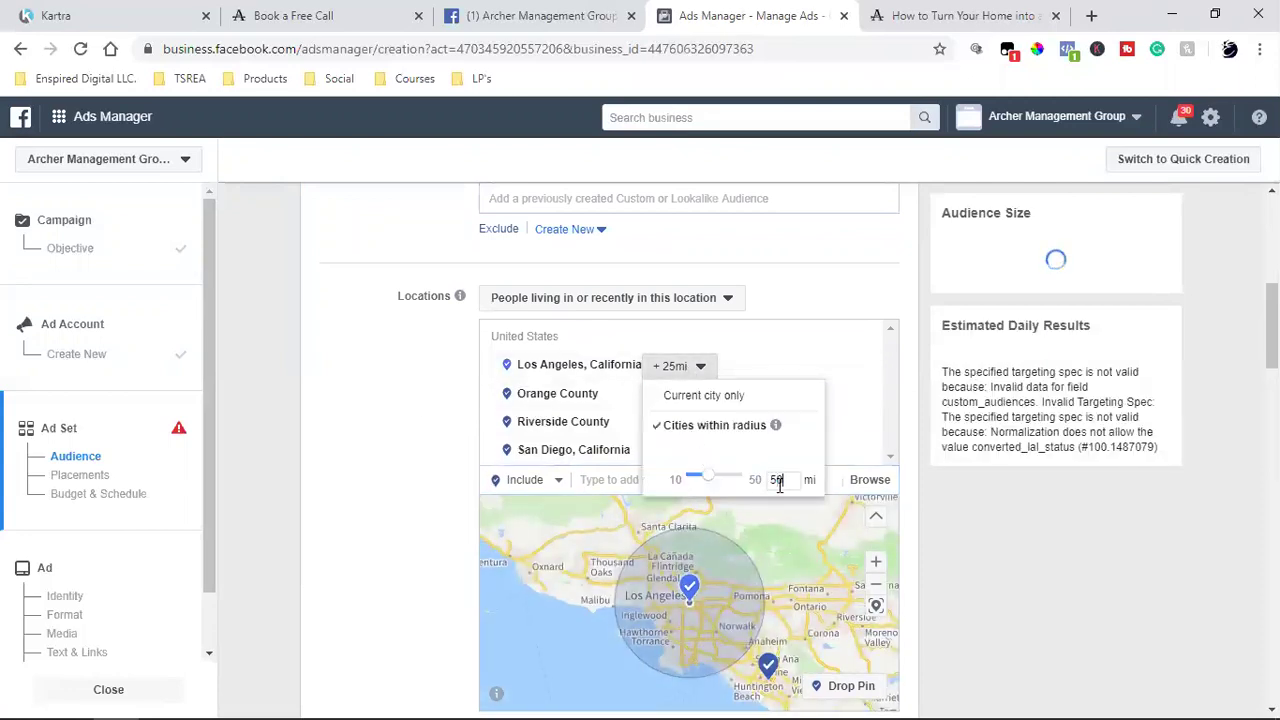
{"action": "left_click", "coordinate": [480, 466]}
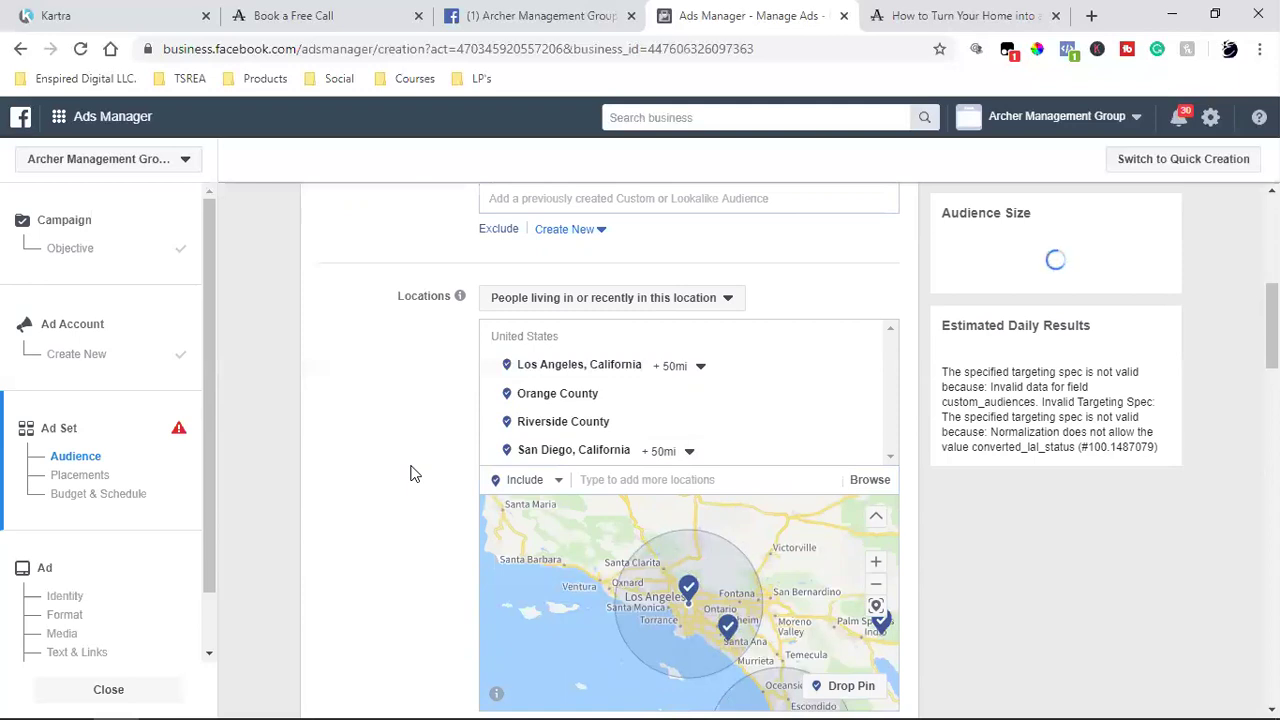
- Add the city of Murrieta, California to the included locations
{"action": "left_click", "coordinate": [627, 480]}
{"action": "type", "text": "murriet"}
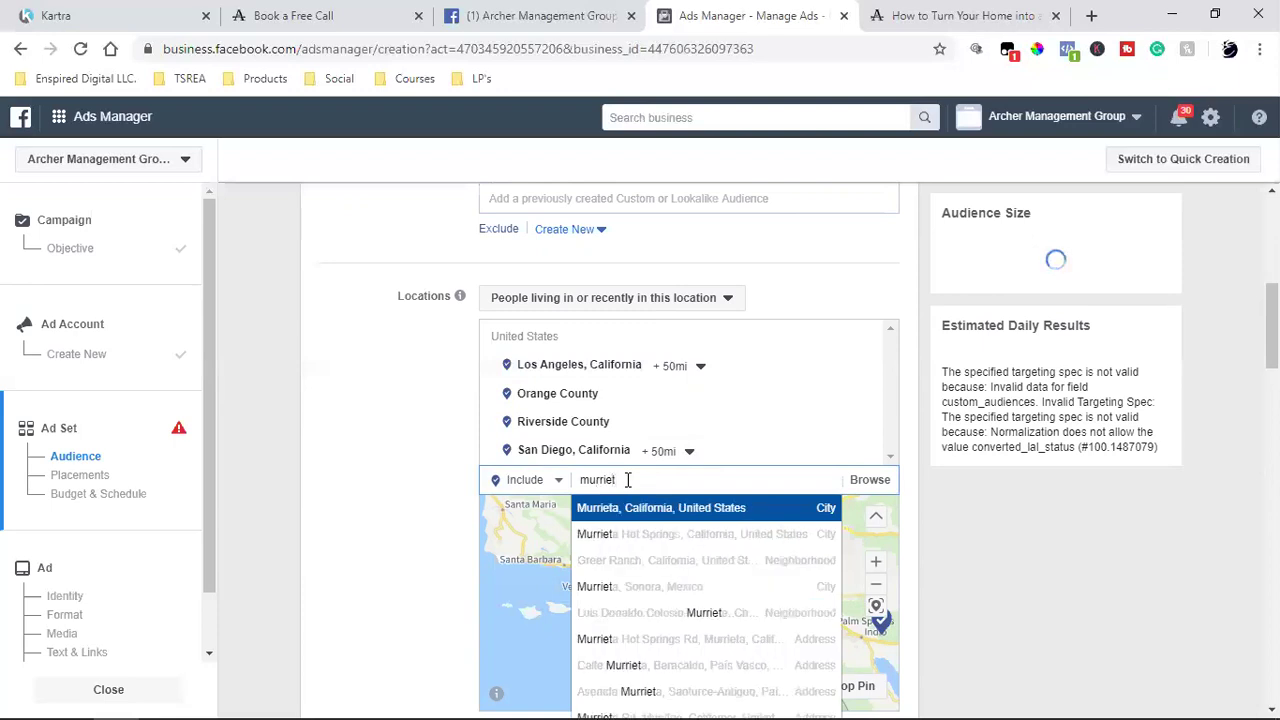
{"action": "left_click", "coordinate": [640, 508]}
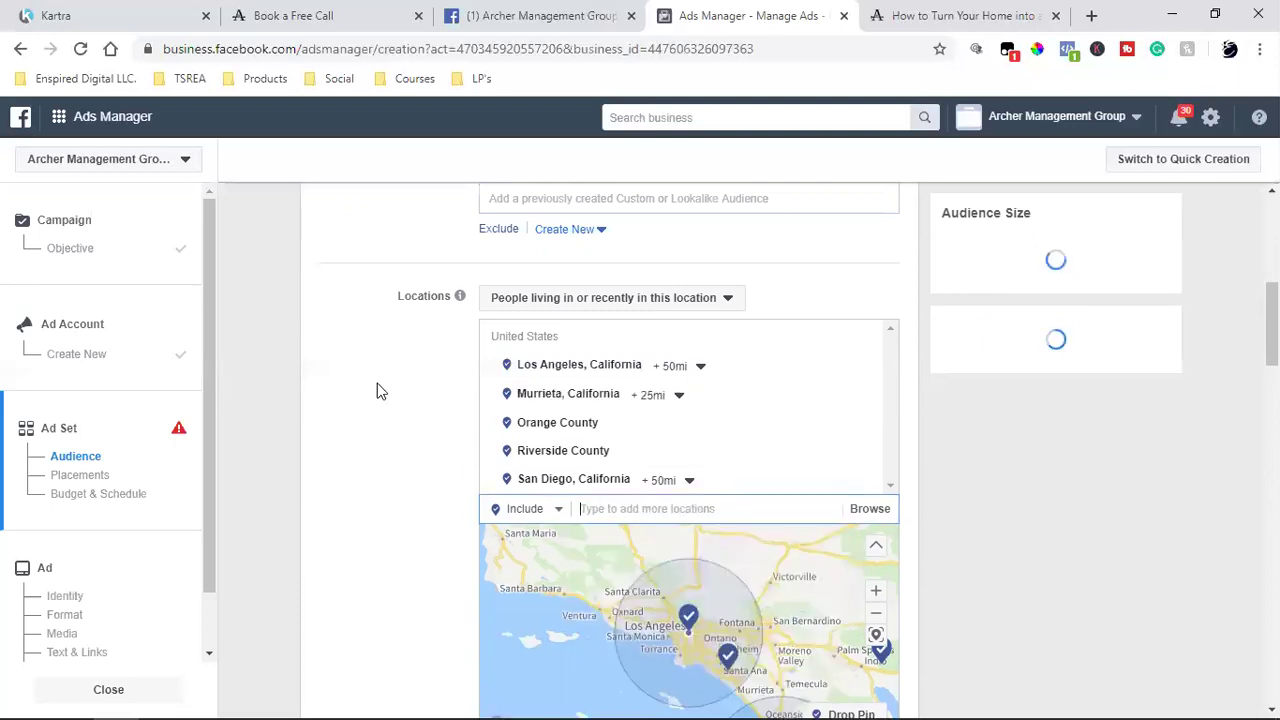
- Examine the minimum age options, detailed targeting and connections settings of the audience
{"action": "scroll", "coordinate": [376, 390], "scroll_direction": "down", "scroll_amount": 2}
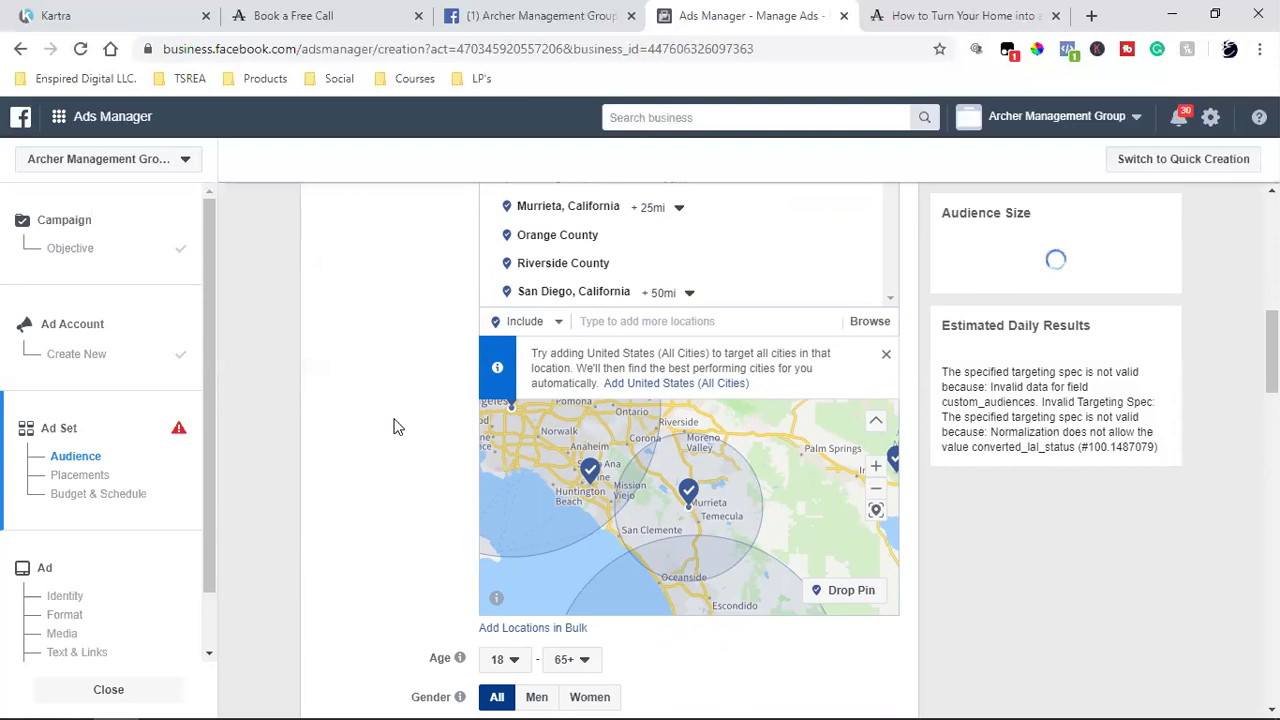
{"action": "scroll", "coordinate": [393, 427], "scroll_direction": "down", "scroll_amount": 2}
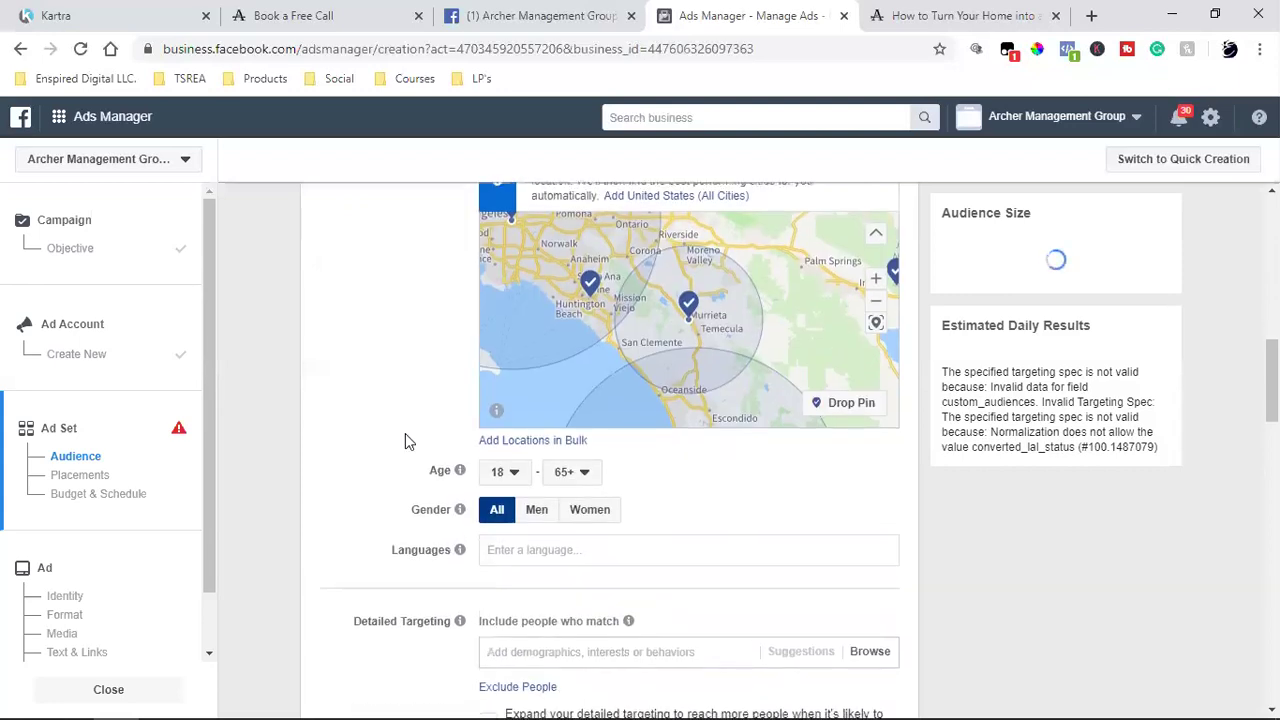
{"action": "left_click", "coordinate": [504, 471]}
{"action": "scroll", "coordinate": [514, 387], "scroll_direction": "down", "scroll_amount": 8}
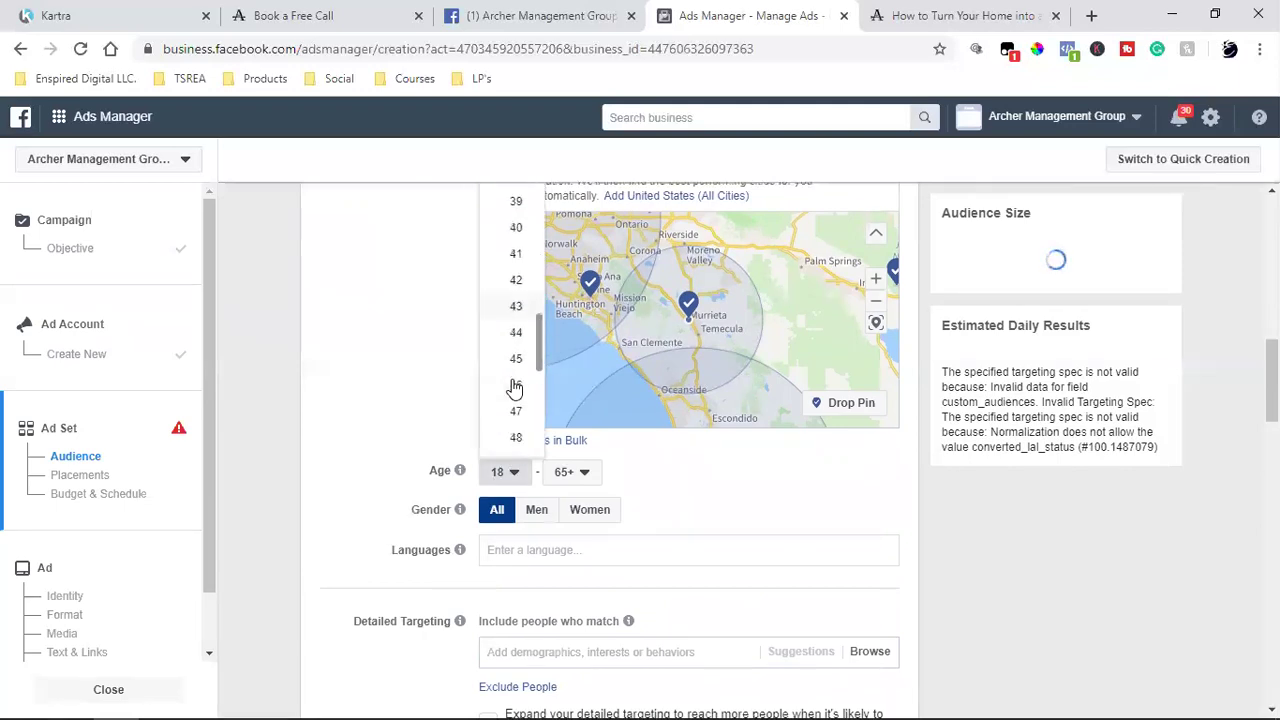
{"action": "scroll", "coordinate": [511, 370], "scroll_direction": "up", "scroll_amount": 2}
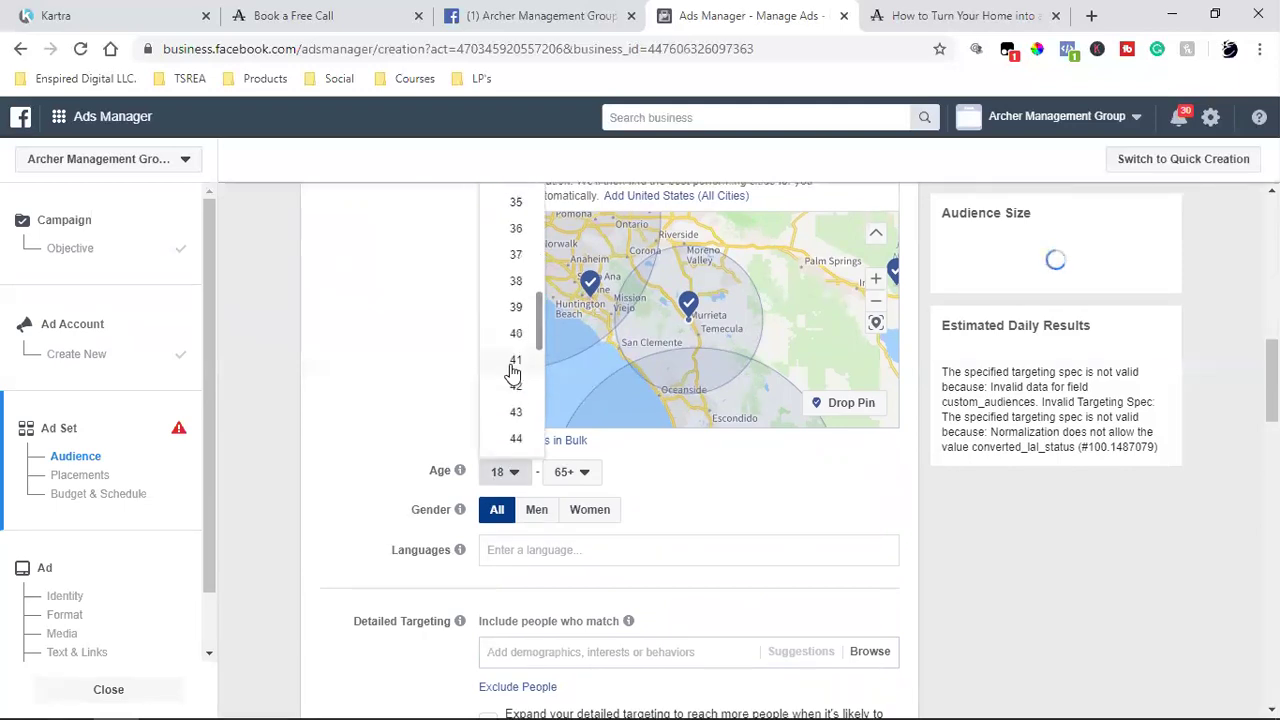
{"action": "left_click", "coordinate": [405, 337]}
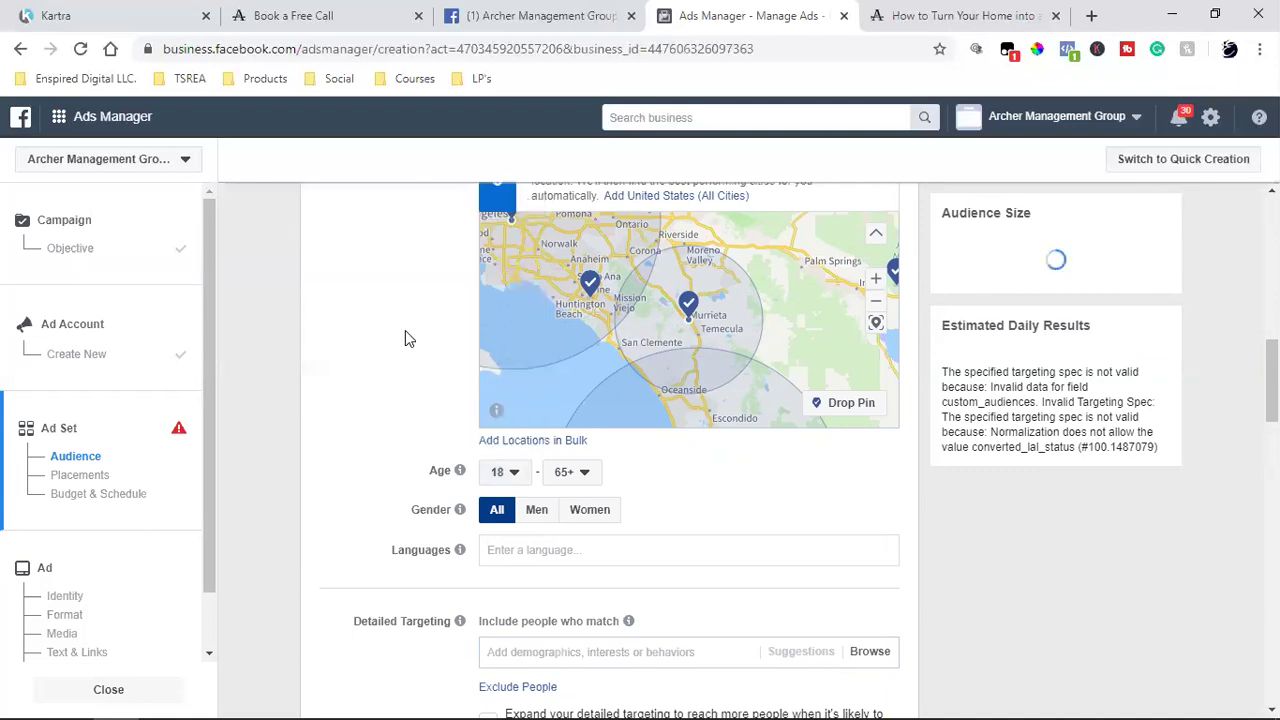
{"action": "scroll", "coordinate": [407, 407], "scroll_direction": "down", "scroll_amount": 2}
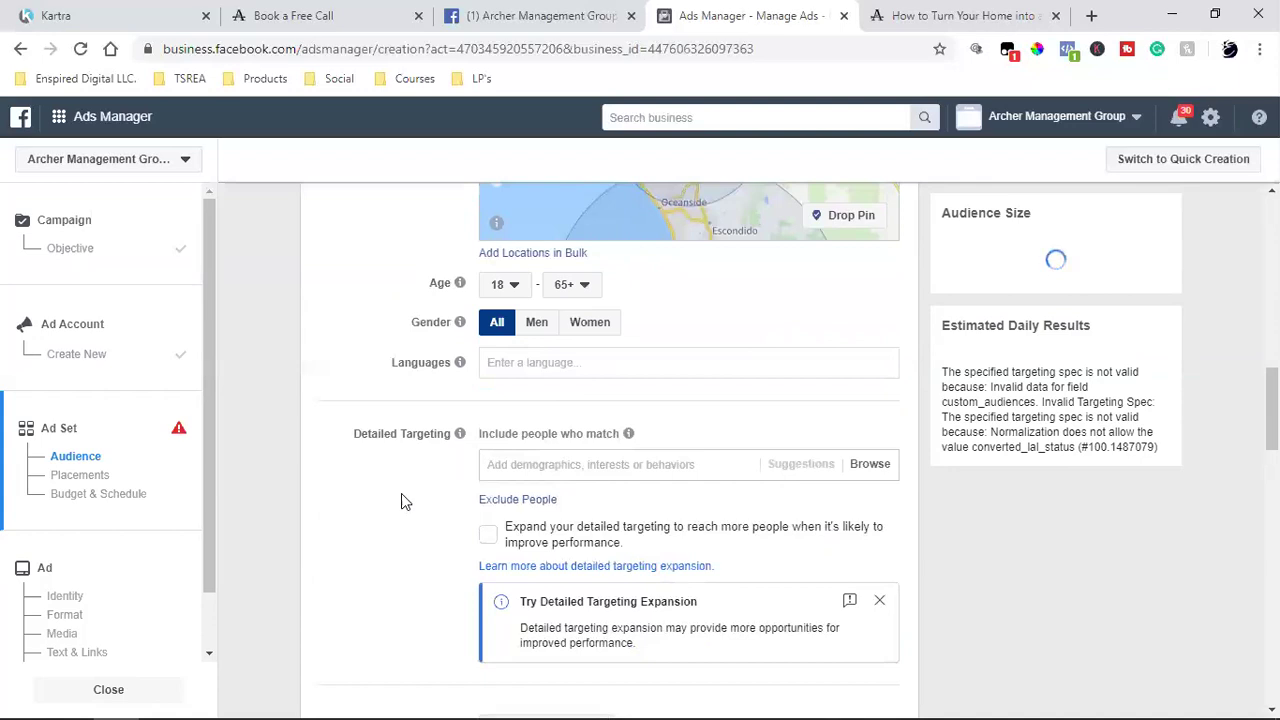
{"action": "scroll", "coordinate": [345, 477], "scroll_direction": "down", "scroll_amount": 2}
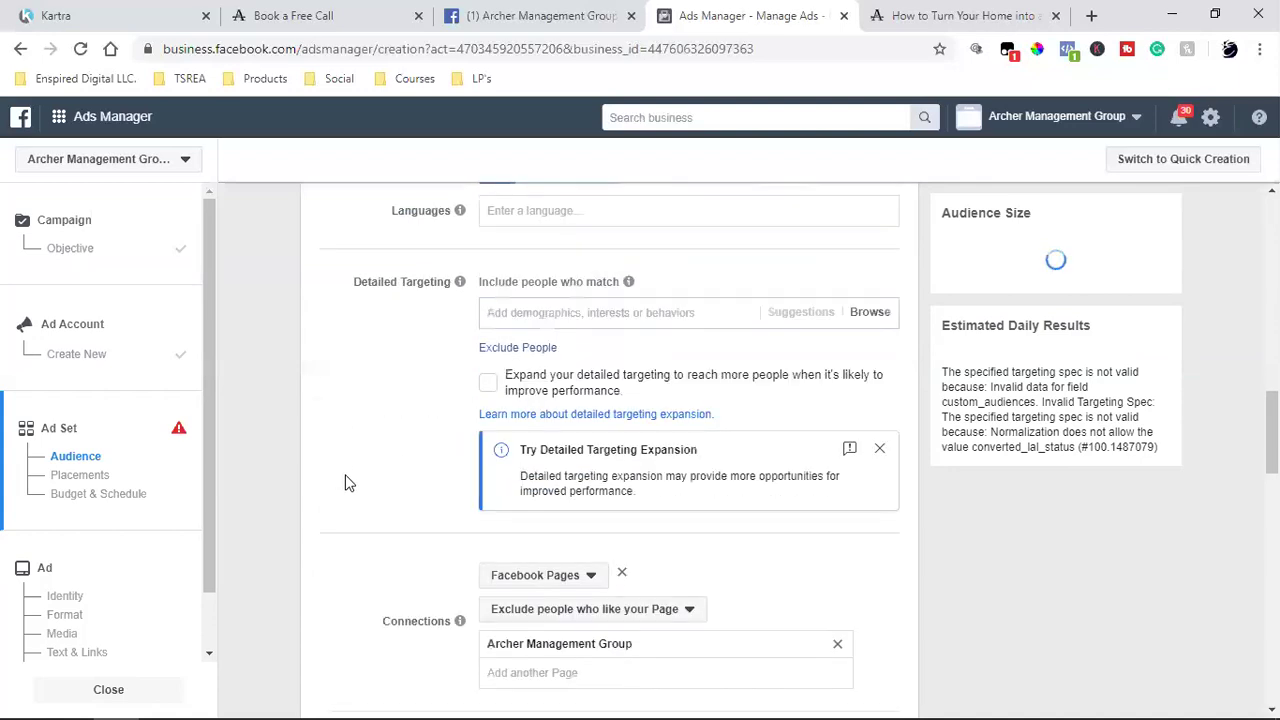
{"action": "scroll", "coordinate": [346, 483], "scroll_direction": "down", "scroll_amount": 2}
{"action": "scroll", "coordinate": [566, 429], "scroll_direction": "down", "scroll_amount": 4}
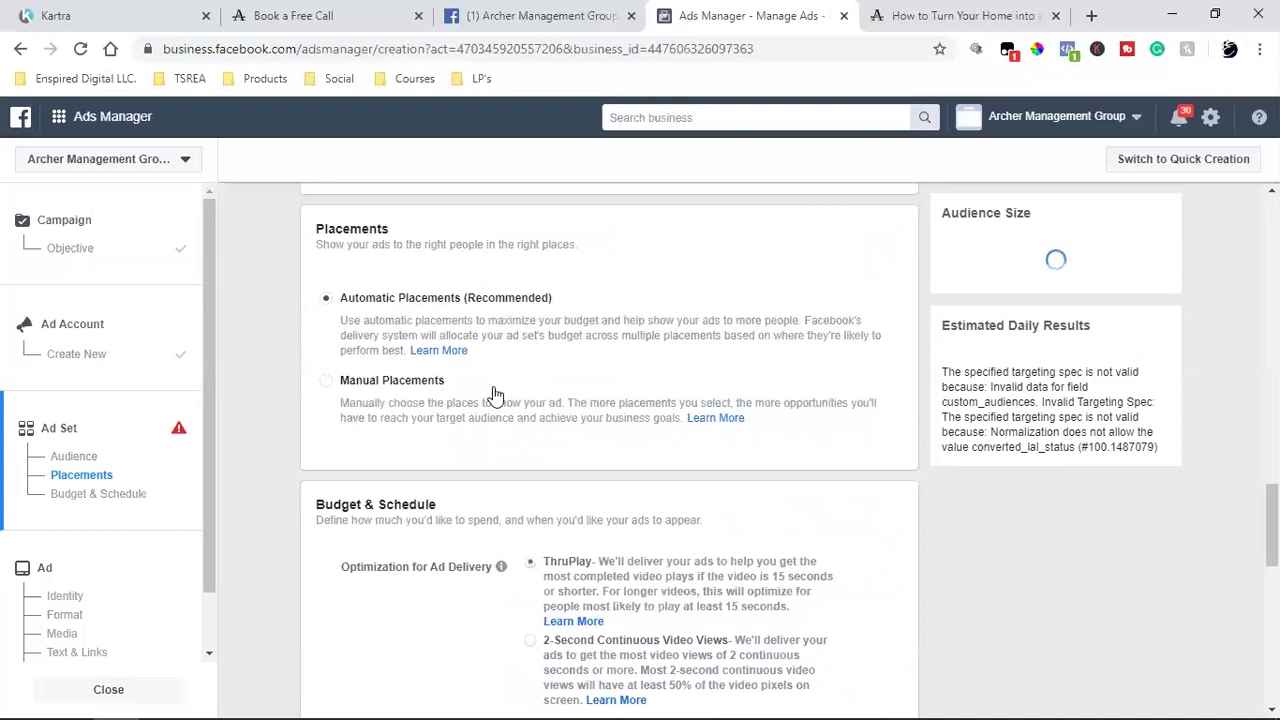
{"action": "left_click", "coordinate": [600, 395]}
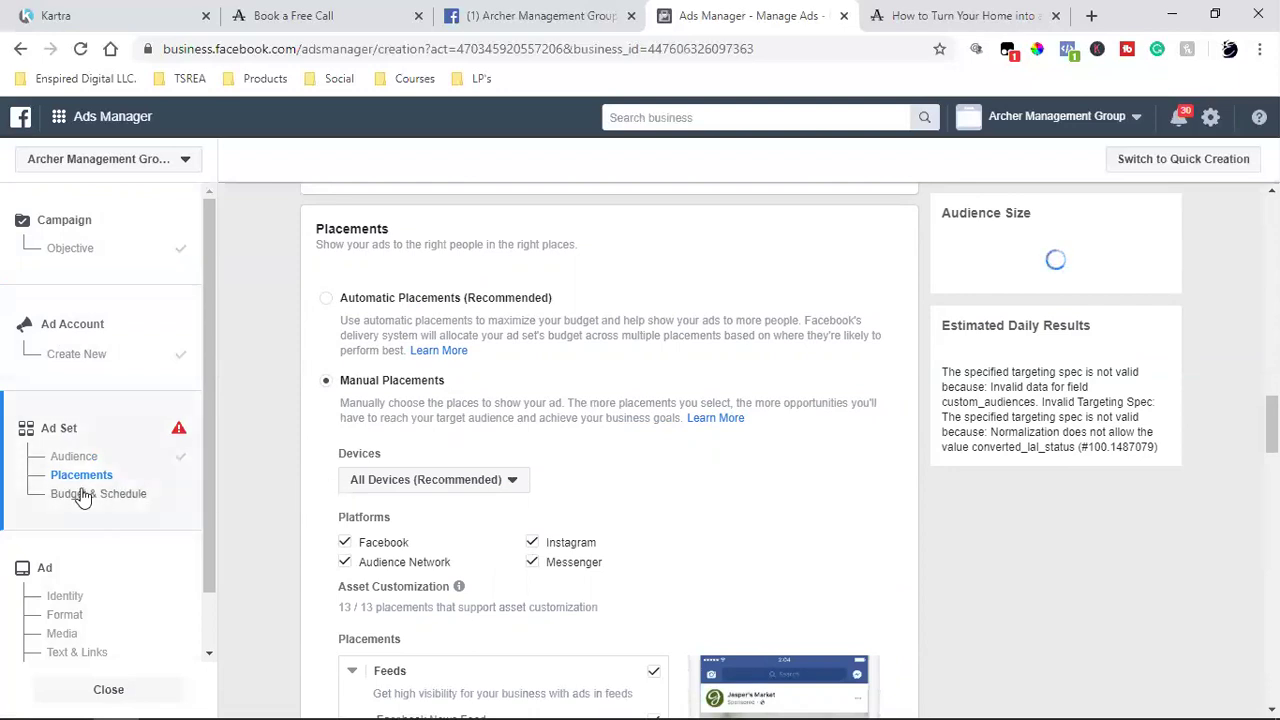
{"action": "mouse_move", "coordinate": [390, 700]}
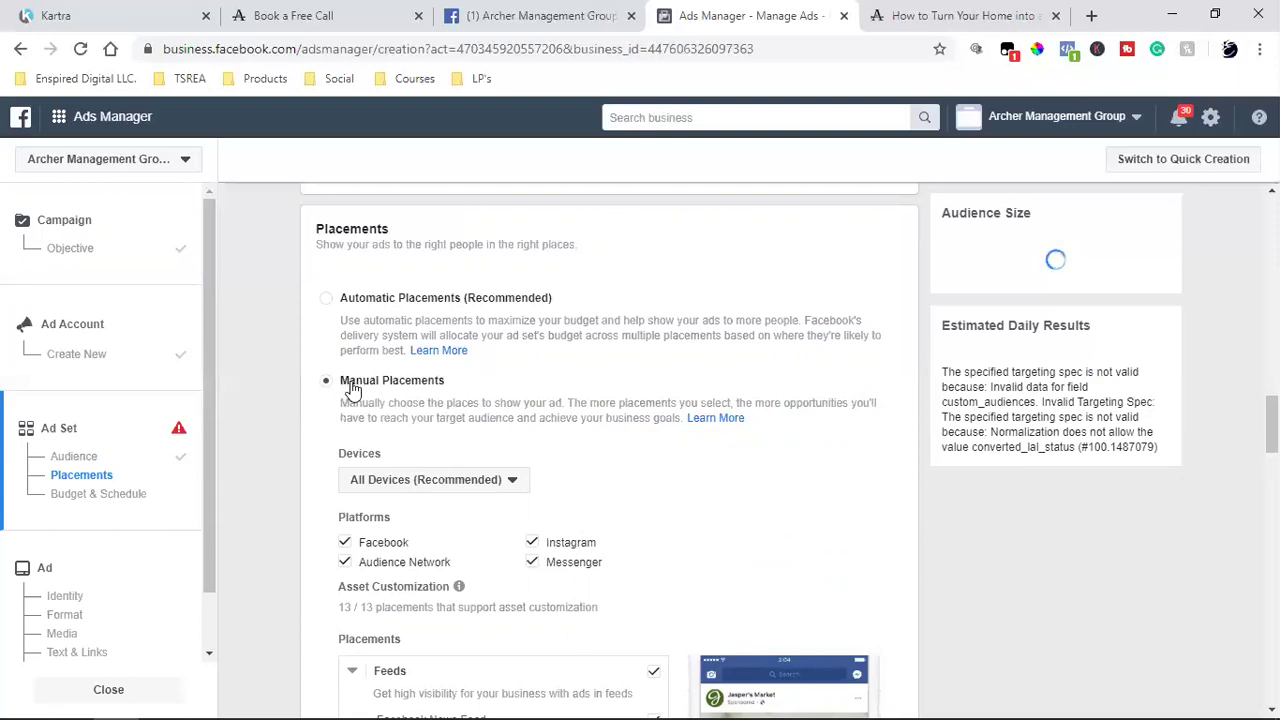
{"action": "left_click", "coordinate": [327, 299]}
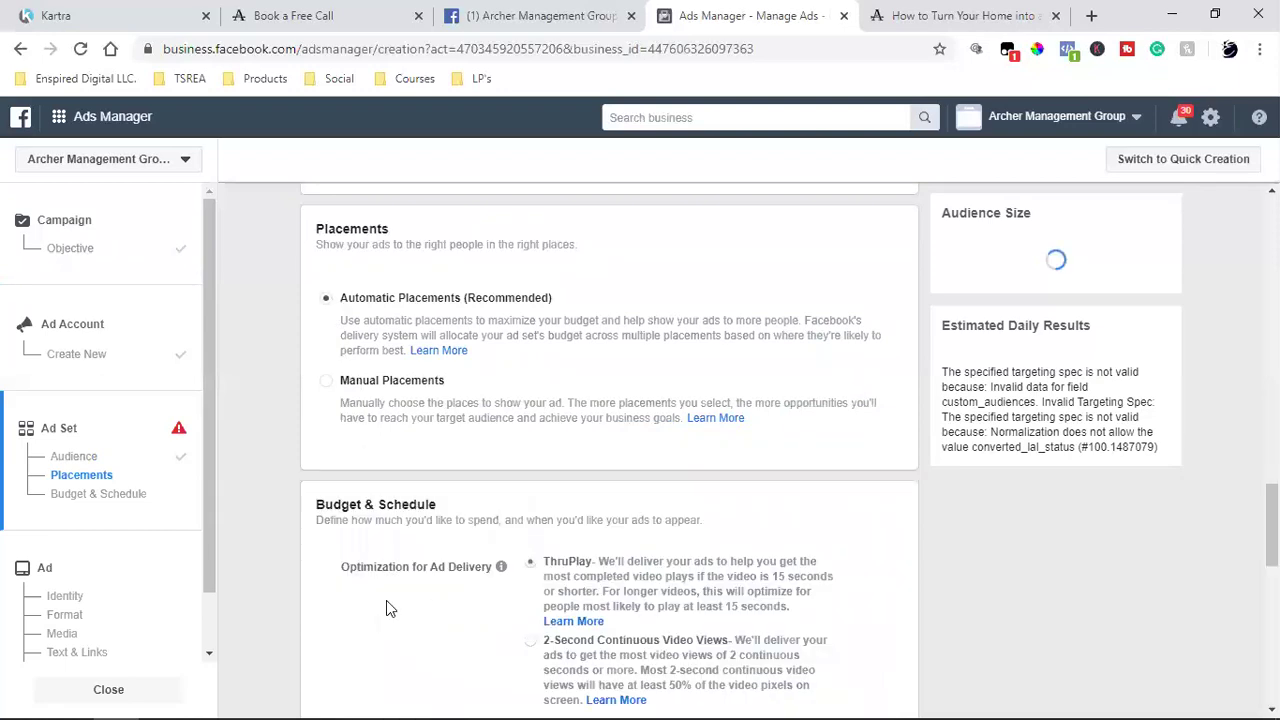
- Switch to manual placements and exclude Instagram, Messenger and Audience Network so that only the Facebook platform is used
{"action": "left_click", "coordinate": [327, 383]}
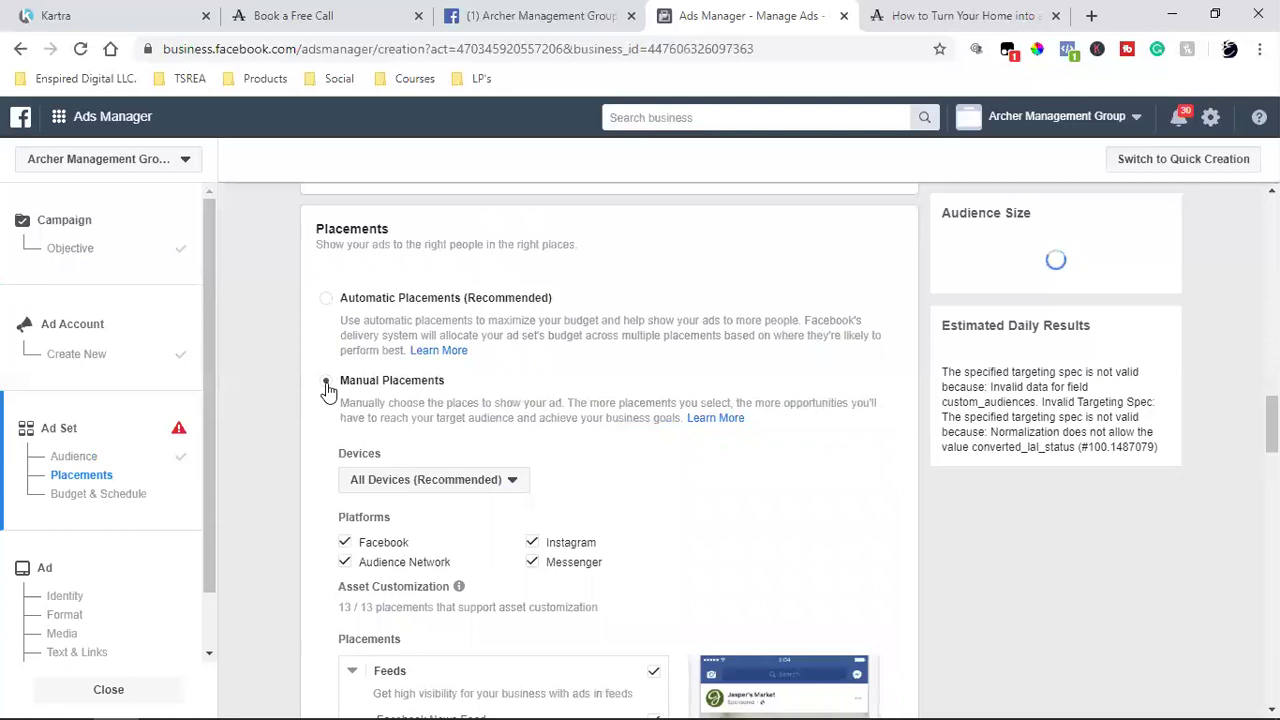
{"action": "left_click", "coordinate": [533, 545]}
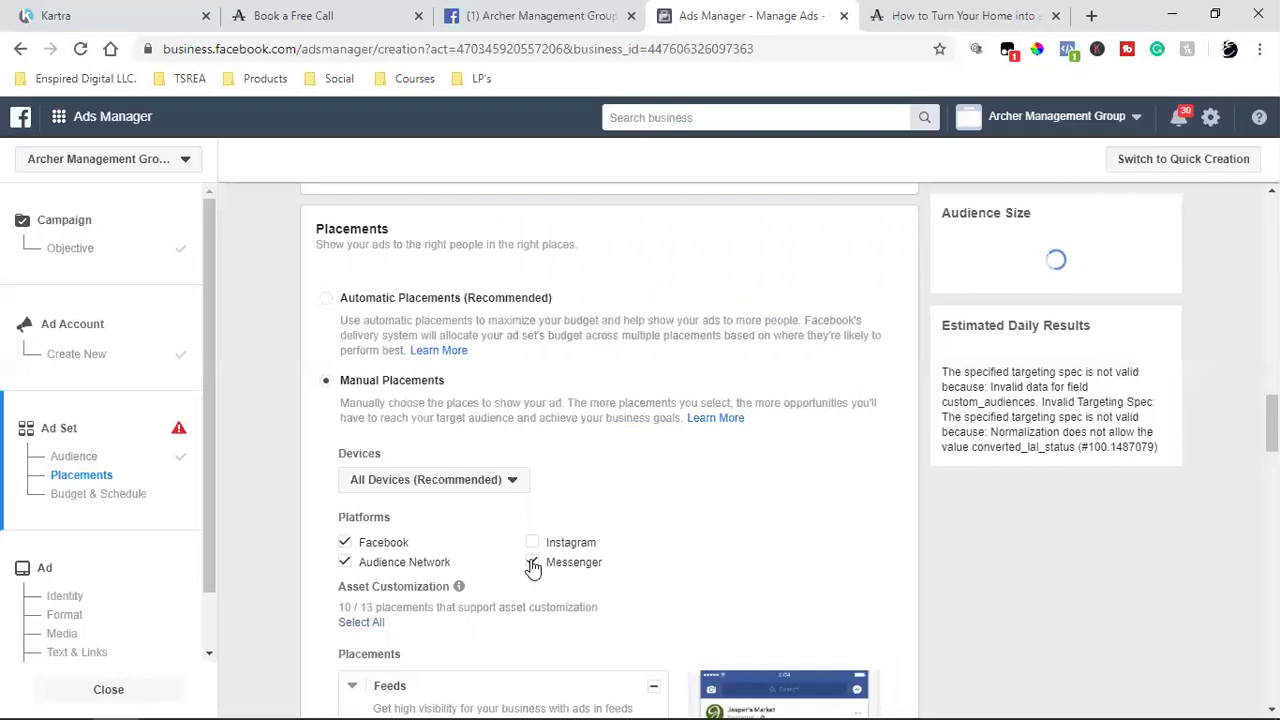
{"action": "left_click", "coordinate": [532, 563]}
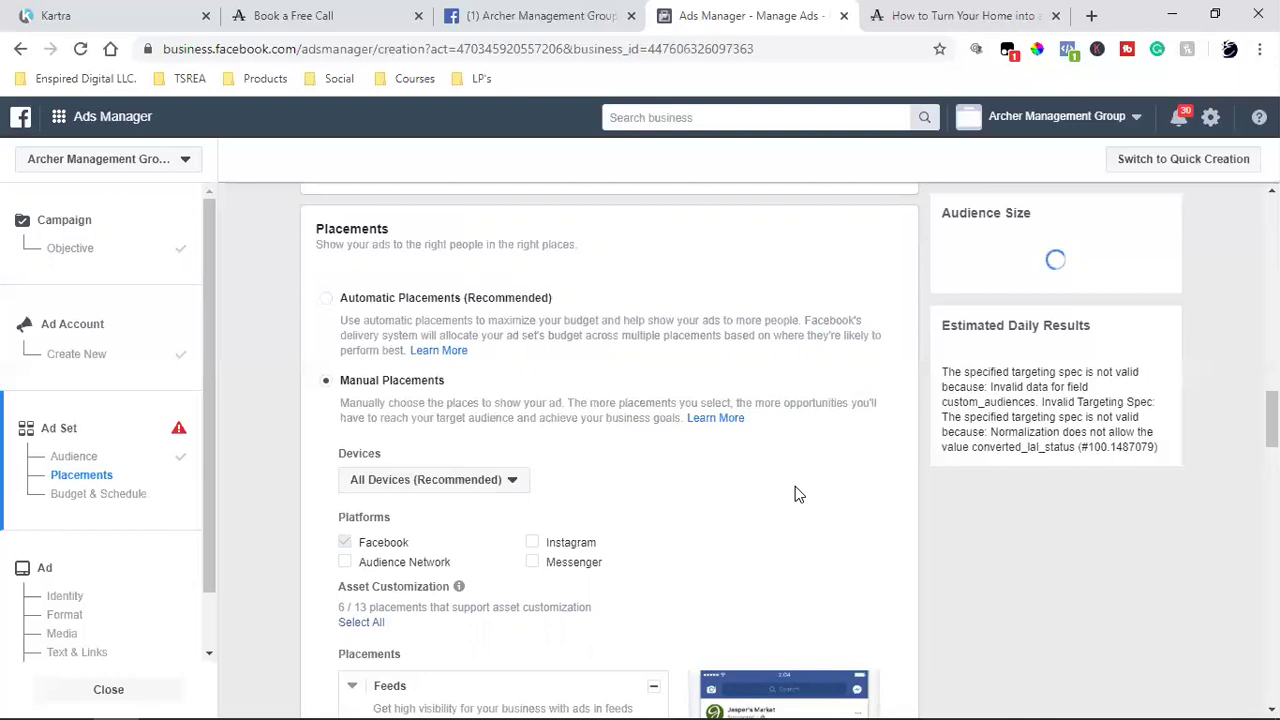
- Examine the selected Facebook placements, the mobile device options and the ad delivery optimization settings
{"action": "scroll", "coordinate": [757, 497], "scroll_direction": "down", "scroll_amount": 2}
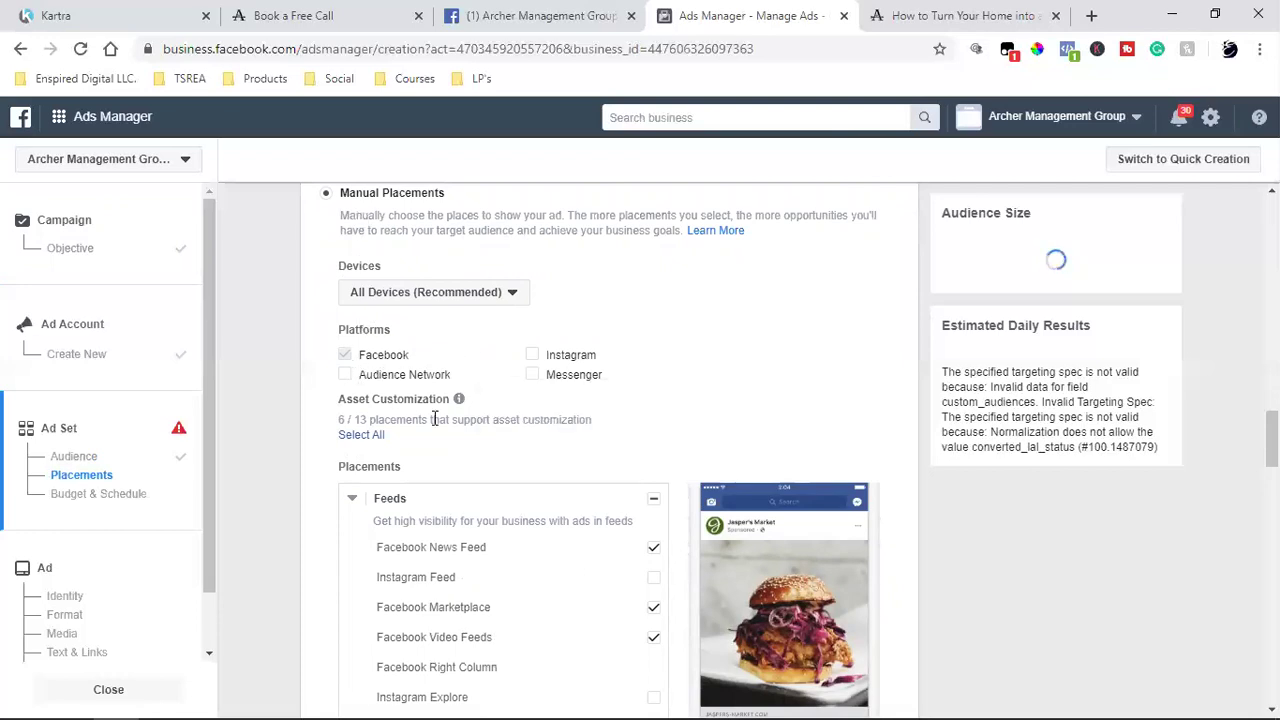
{"action": "scroll", "coordinate": [451, 420], "scroll_direction": "down", "scroll_amount": 2}
{"action": "scroll", "coordinate": [673, 433], "scroll_direction": "down", "scroll_amount": 2}
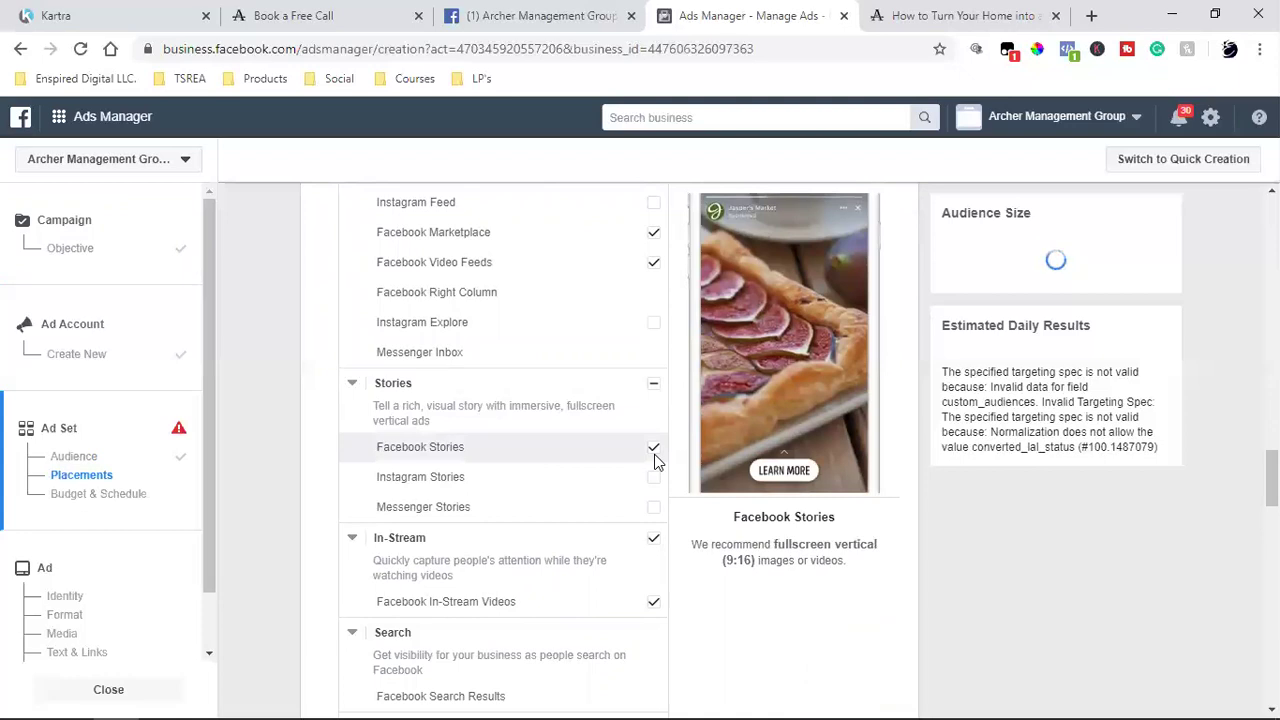
{"action": "scroll", "coordinate": [655, 455], "scroll_direction": "down", "scroll_amount": 2}
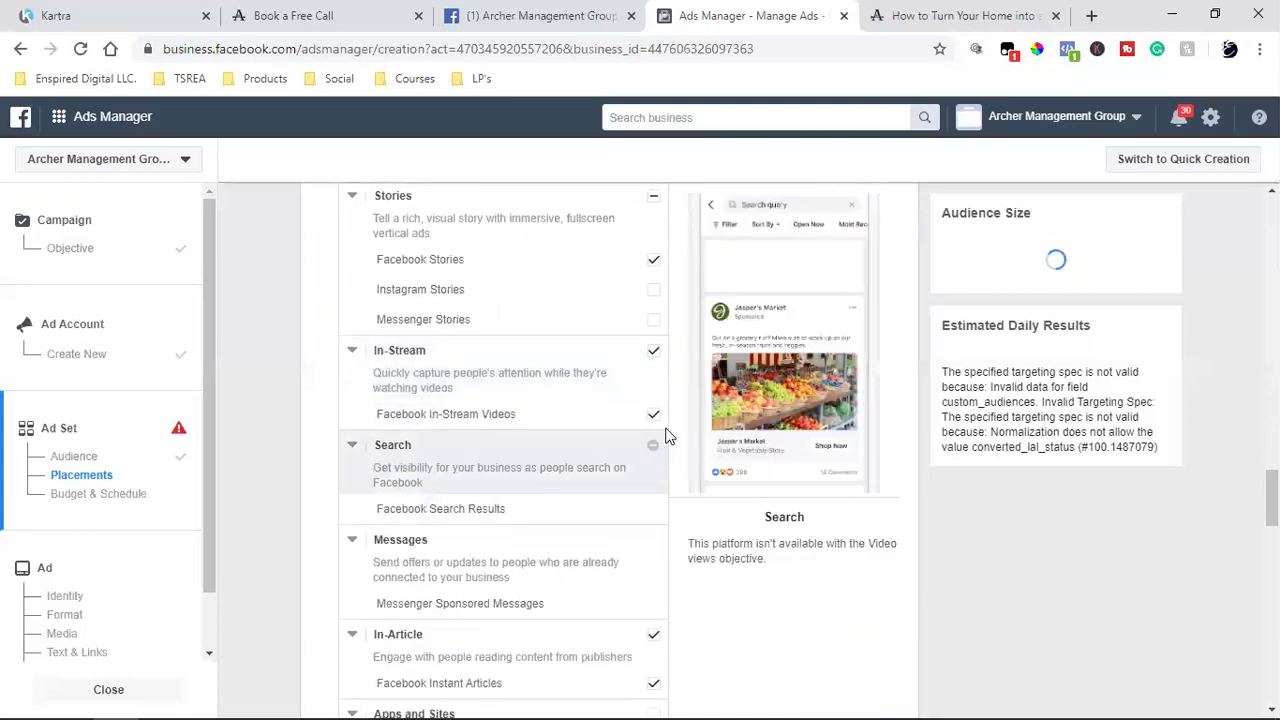
{"action": "scroll", "coordinate": [664, 443], "scroll_direction": "down", "scroll_amount": 2}
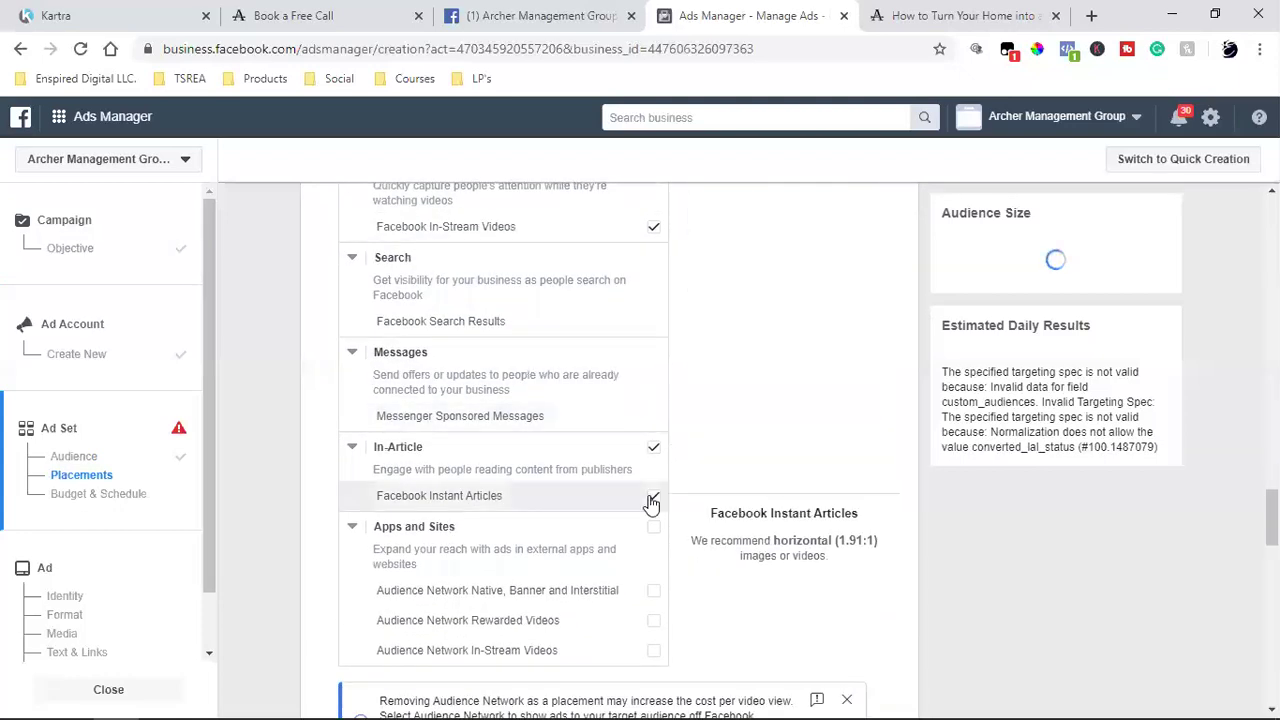
{"action": "scroll", "coordinate": [650, 503], "scroll_direction": "down", "scroll_amount": 4}
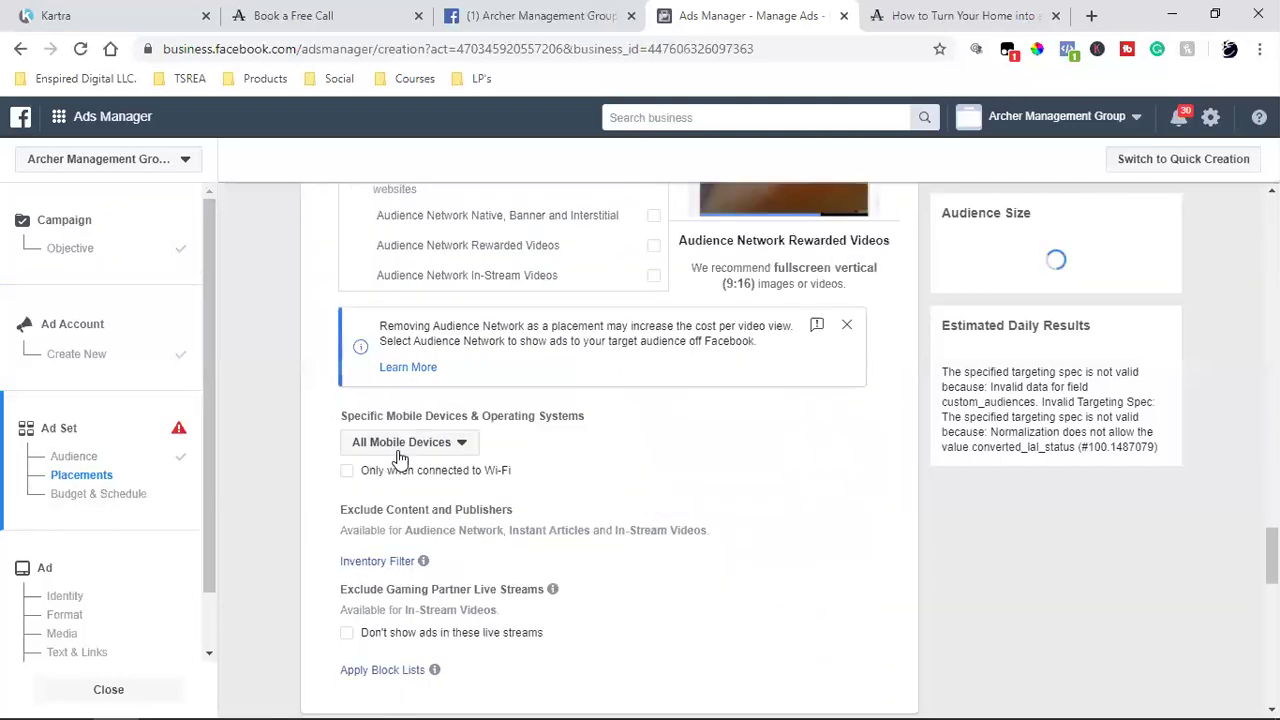
{"action": "left_click", "coordinate": [398, 449]}
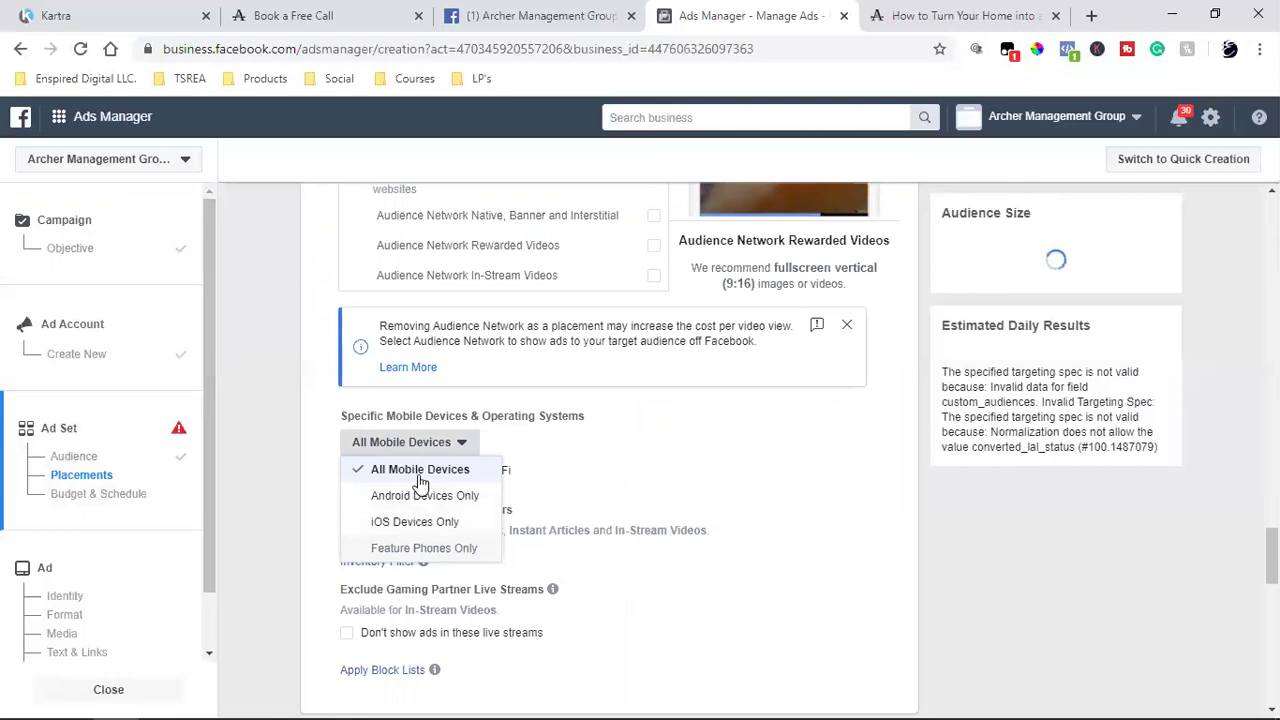
{"action": "left_click", "coordinate": [623, 497]}
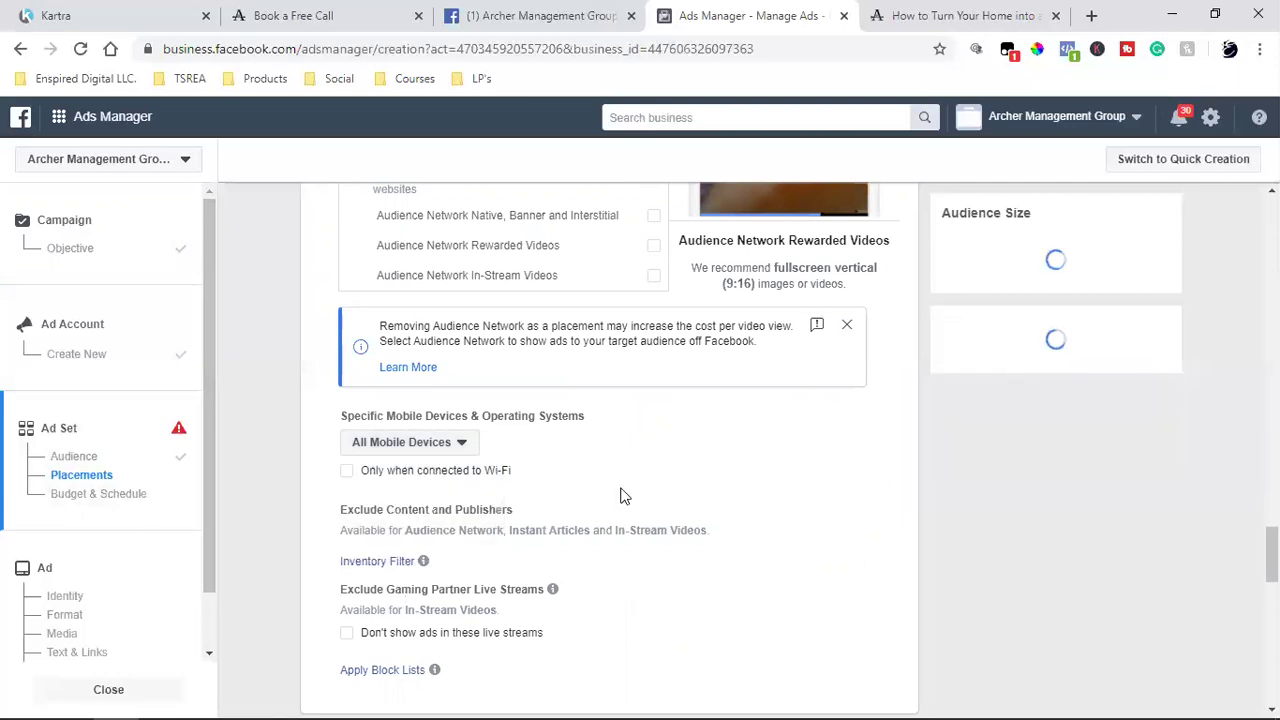
{"action": "scroll", "coordinate": [620, 496], "scroll_direction": "down", "scroll_amount": 2}
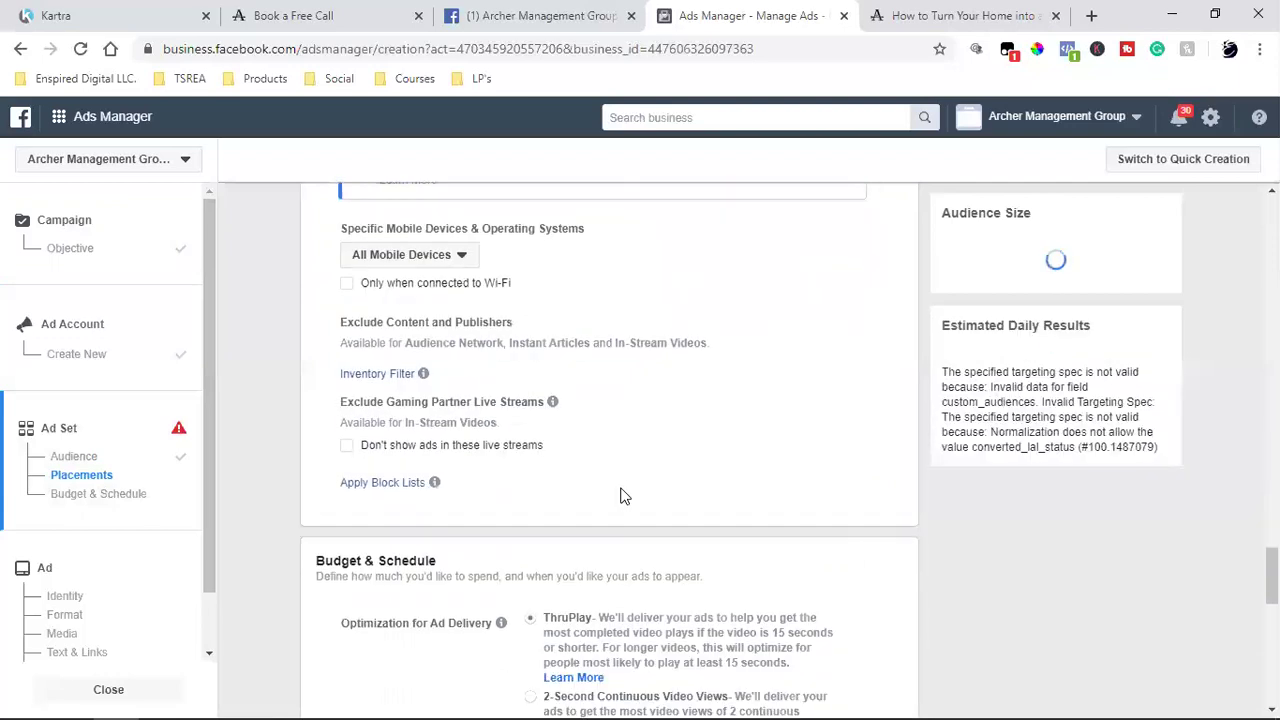
{"action": "scroll", "coordinate": [620, 496], "scroll_direction": "down", "scroll_amount": 4}
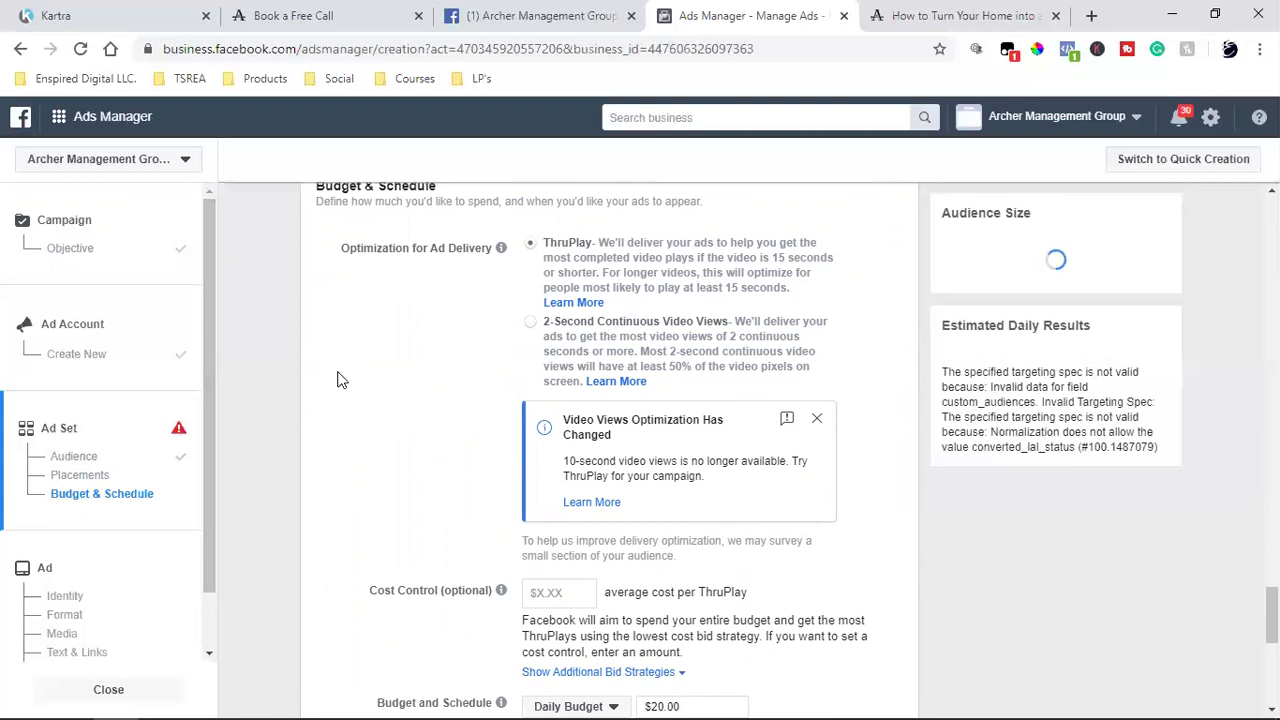
{"action": "scroll", "coordinate": [337, 379], "scroll_direction": "down", "scroll_amount": 4}
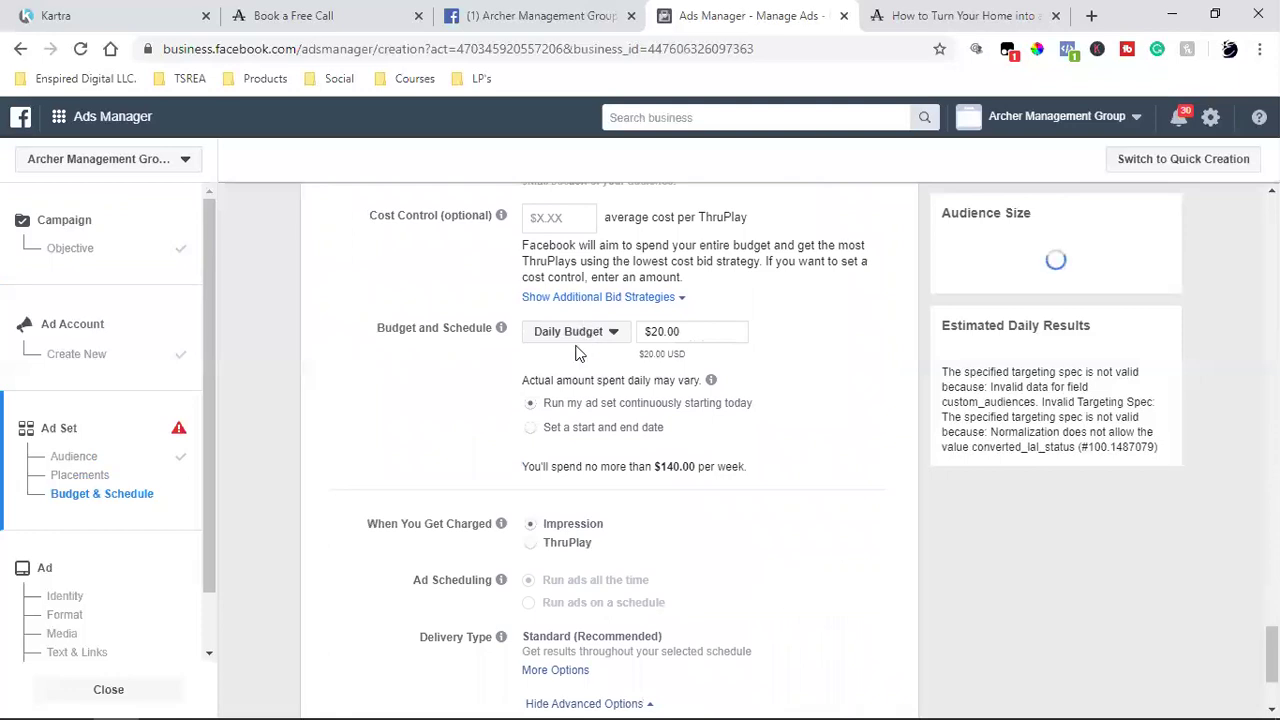
{"action": "left_click", "coordinate": [596, 344]}
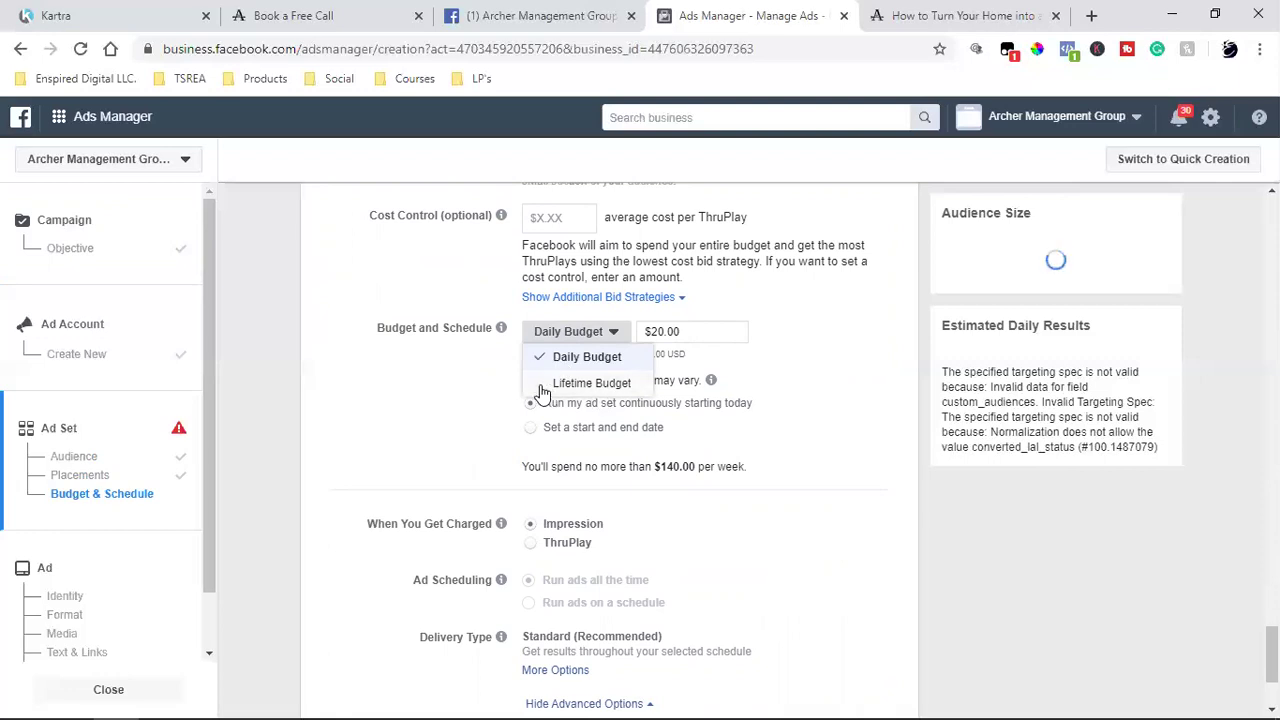
{"action": "left_click", "coordinate": [600, 384]}
{"action": "triple_click", "coordinate": [682, 332]}
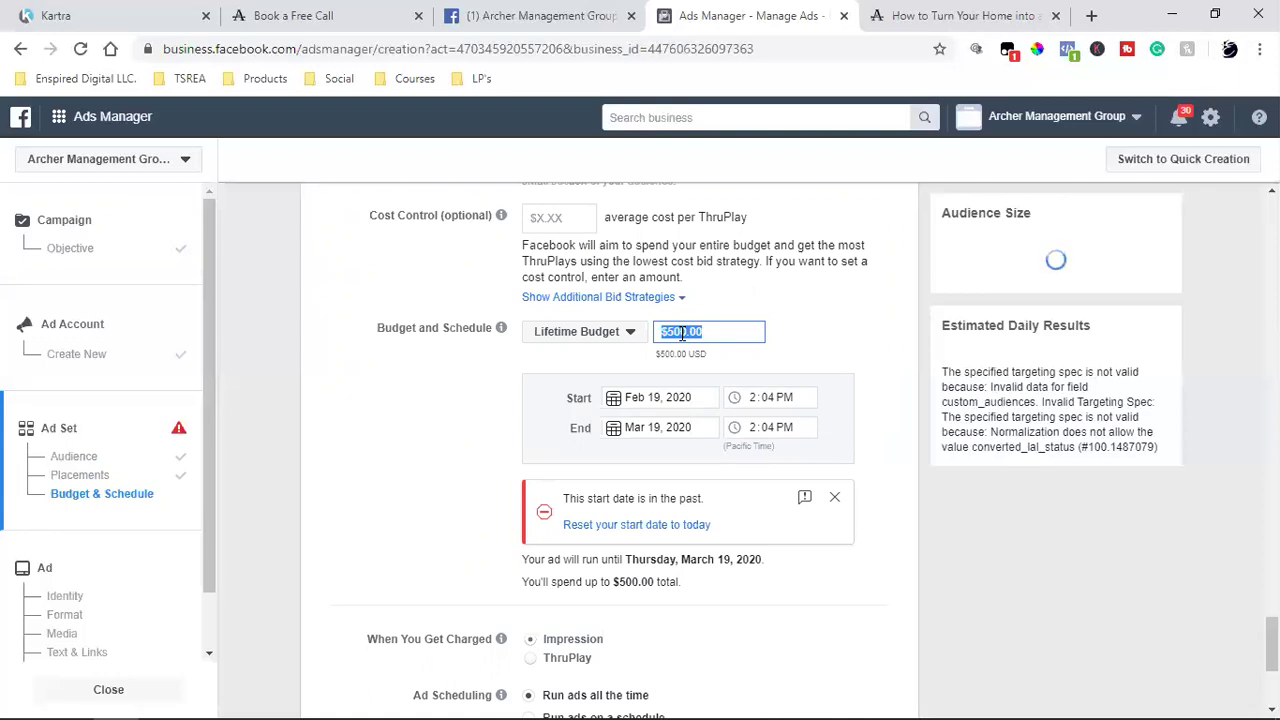
{"action": "left_click", "coordinate": [600, 336]}
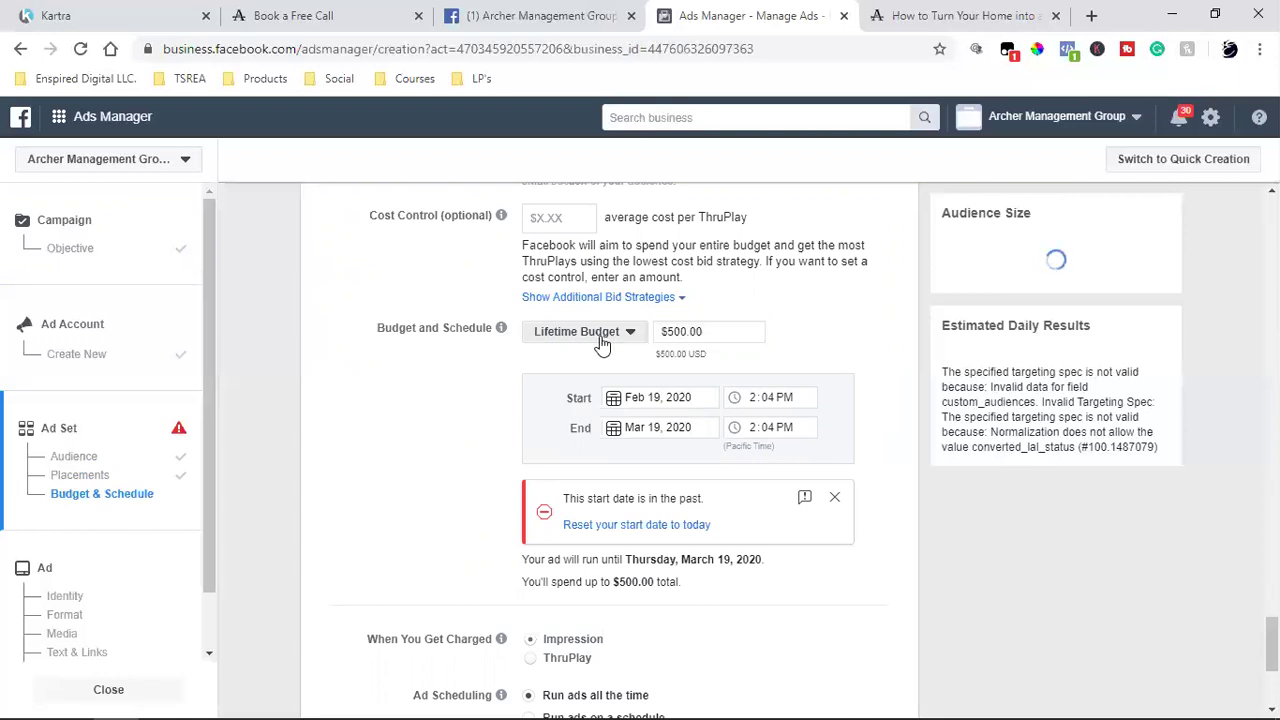
{"action": "left_click", "coordinate": [600, 360]}
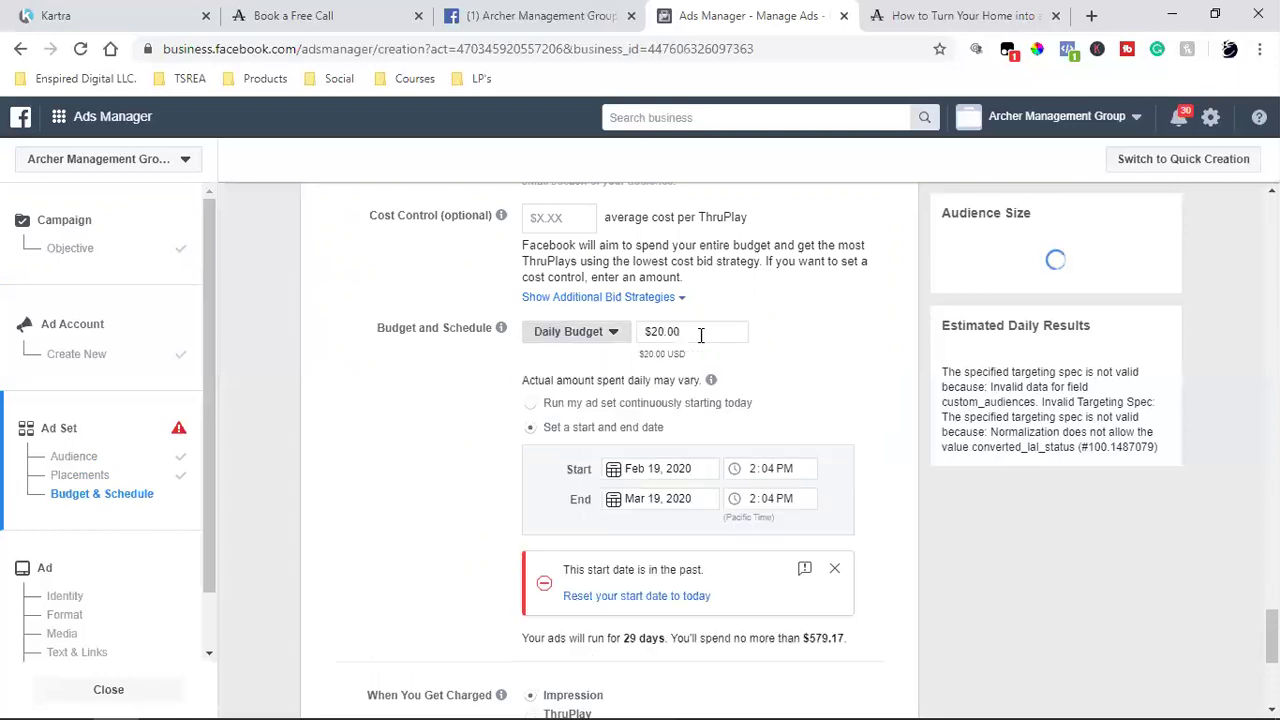
- Change the ad set's budget type to Lifetime Budget and set the amount to $70
{"action": "left_click", "coordinate": [548, 338]}
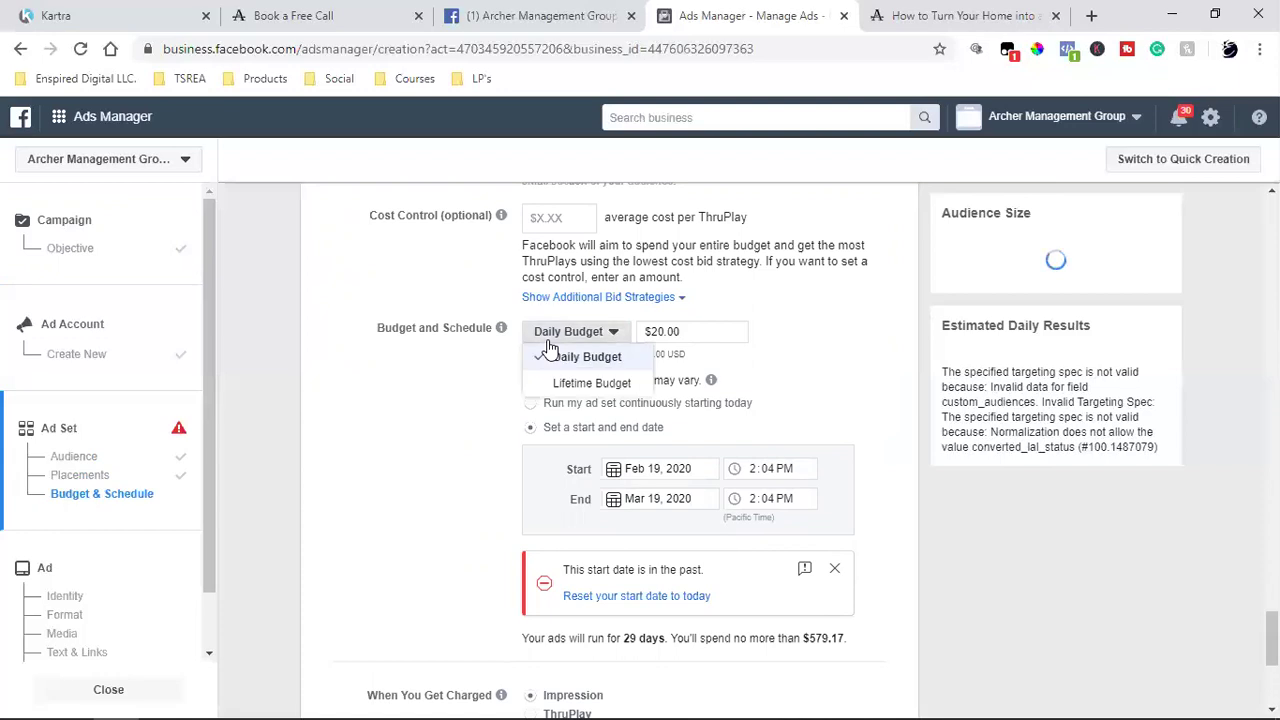
{"action": "left_click", "coordinate": [592, 383]}
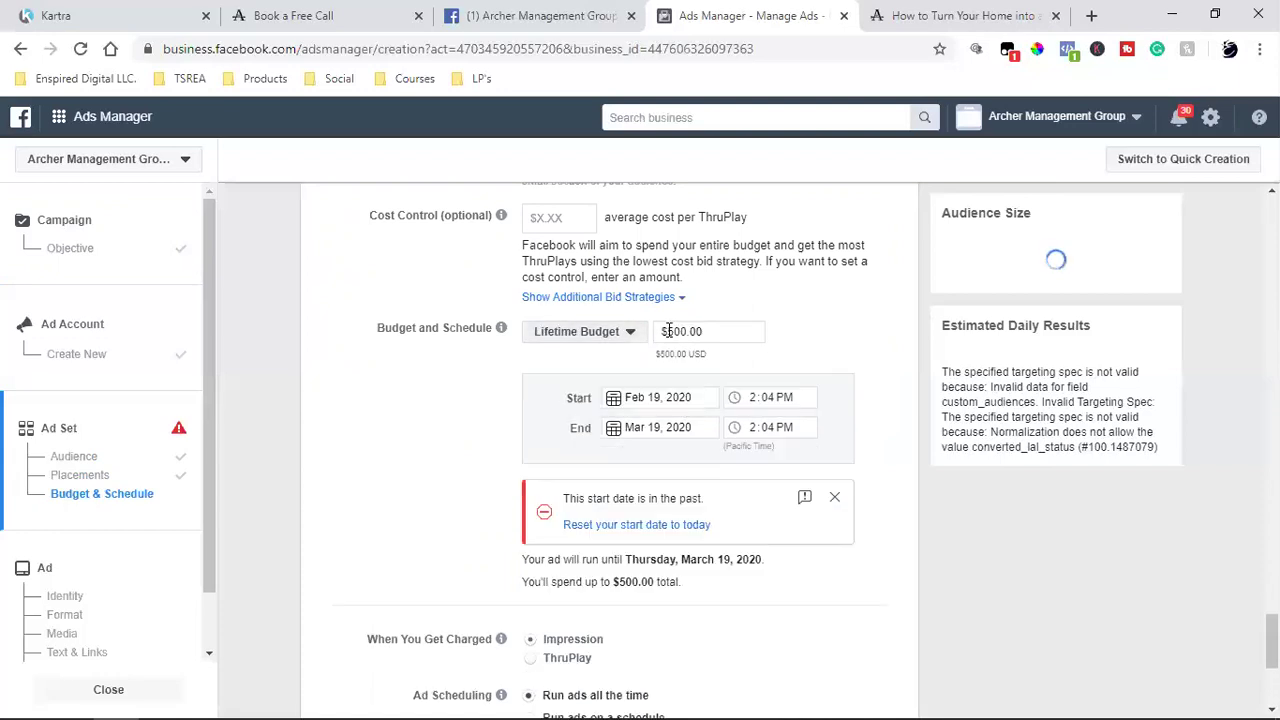
{"action": "double_click", "coordinate": [686, 331]}
{"action": "type", "text": "6"}
{"action": "key", "text": "BackSpace"}
{"action": "type", "text": "70"}
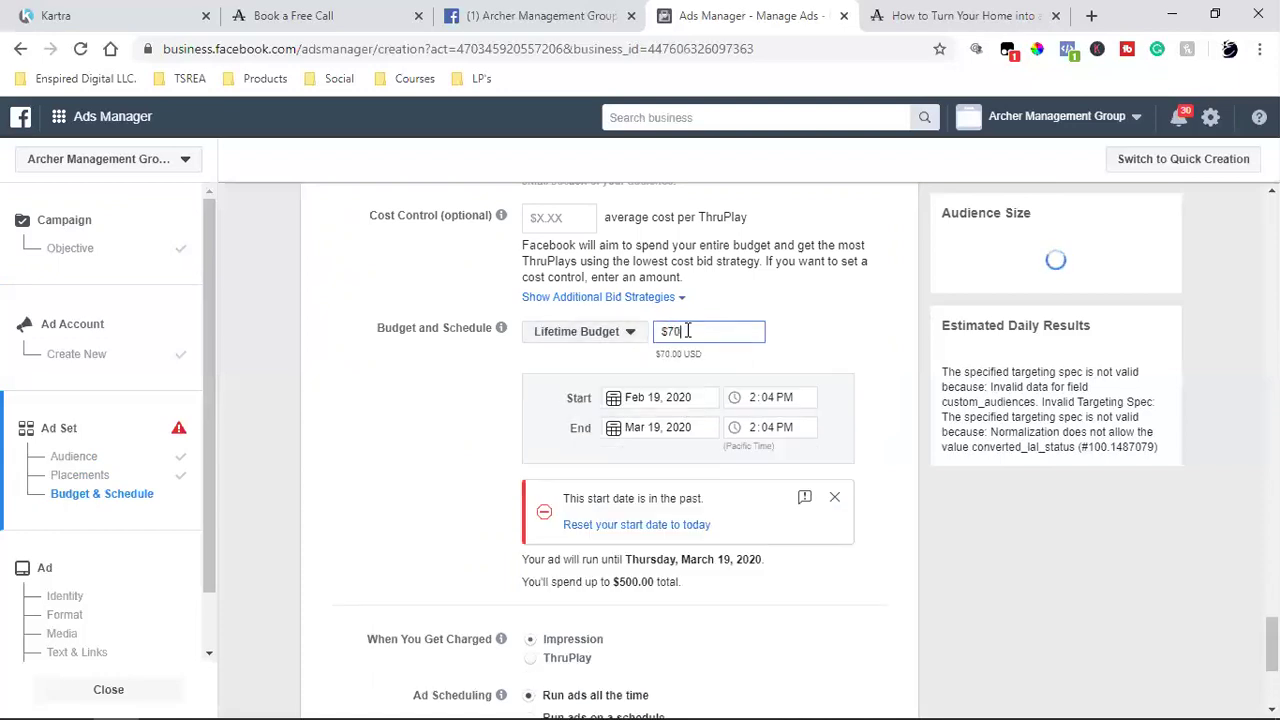
{"action": "left_click", "coordinate": [474, 405]}
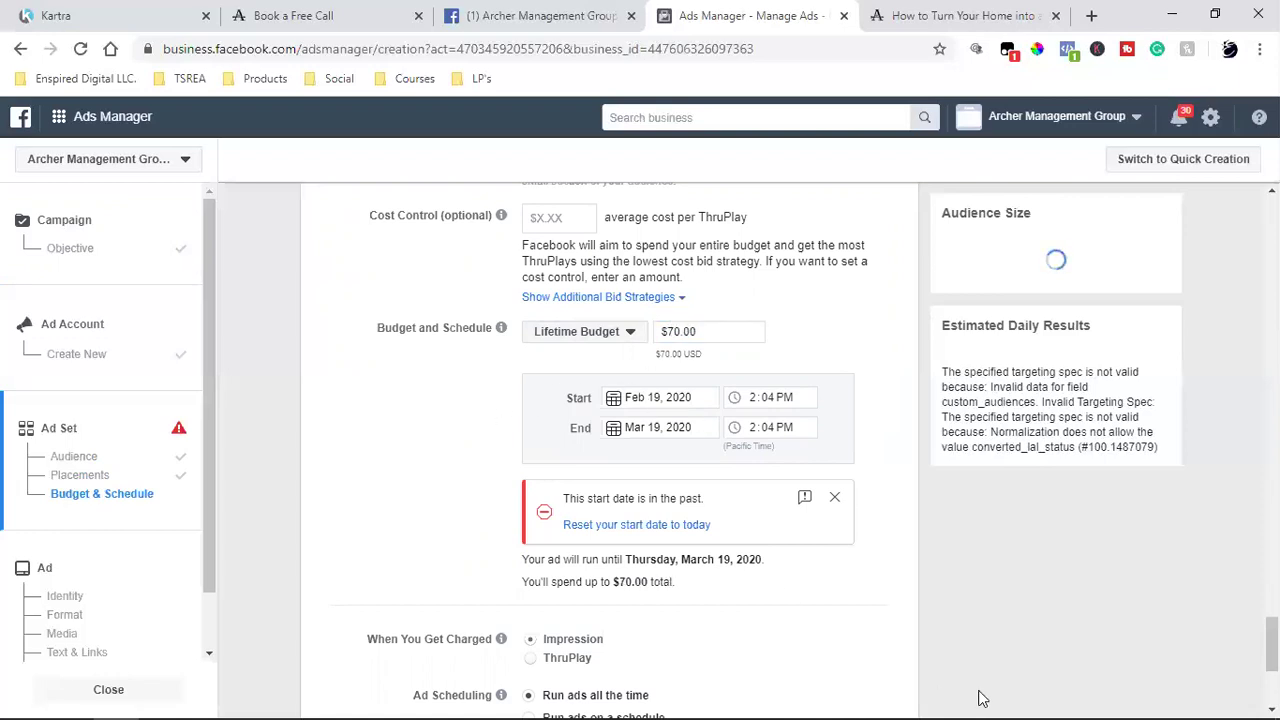
- Set the ad set's schedule to start on Feb 20, 2020 at 6:00 AM
{"action": "left_click", "coordinate": [650, 397]}
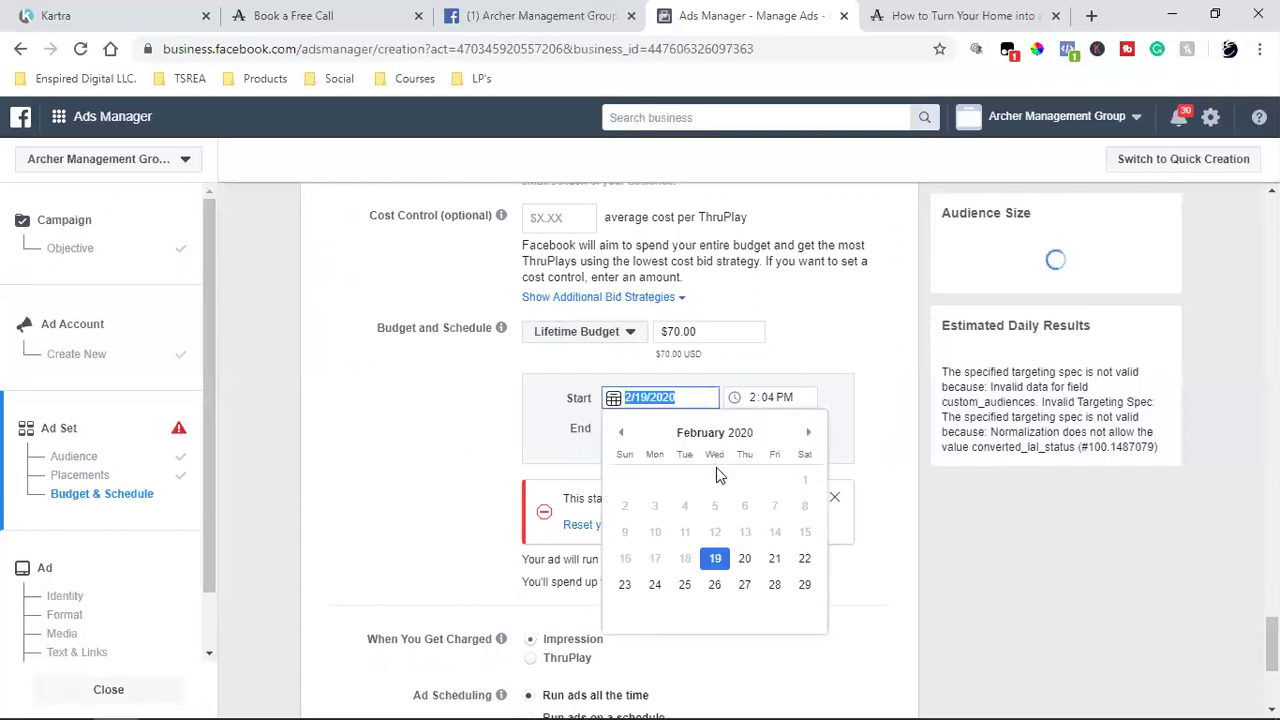
{"action": "left_click", "coordinate": [748, 562]}
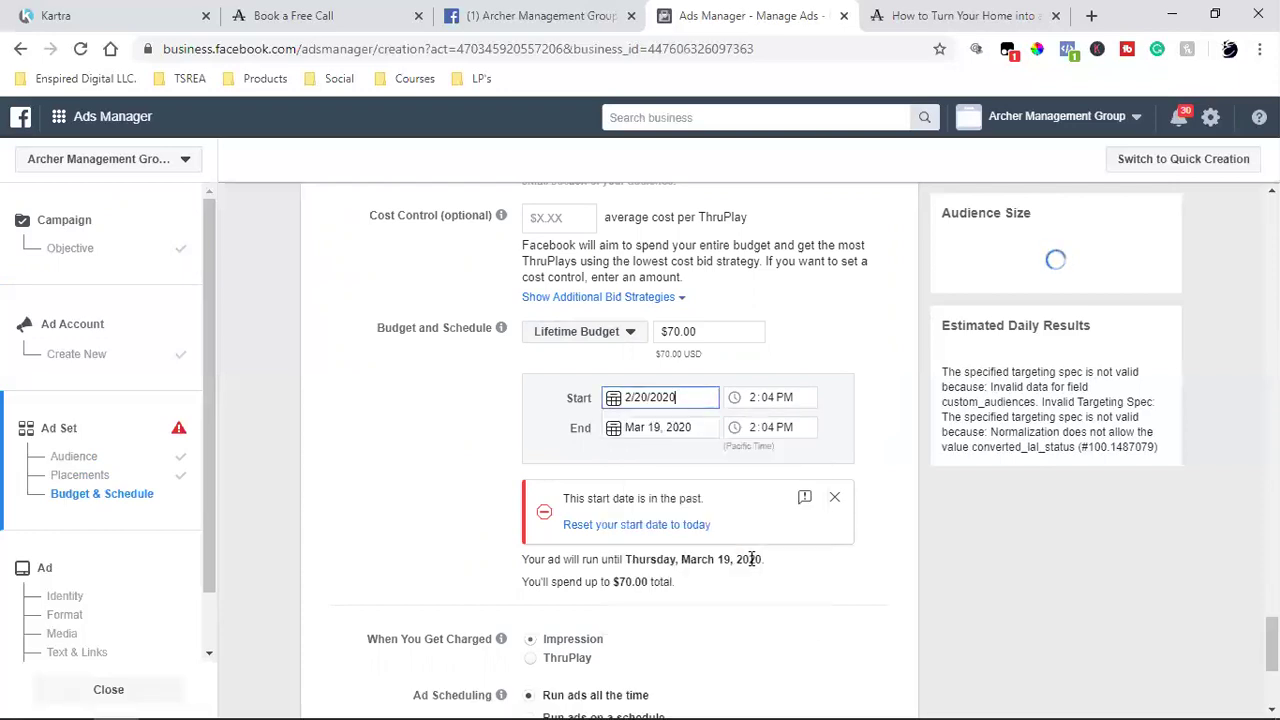
{"action": "left_click", "coordinate": [757, 397]}
{"action": "type", "text": "6"}
{"action": "left_click", "coordinate": [767, 400]}
{"action": "type", "text": "00"}
{"action": "type", "text": "30"}
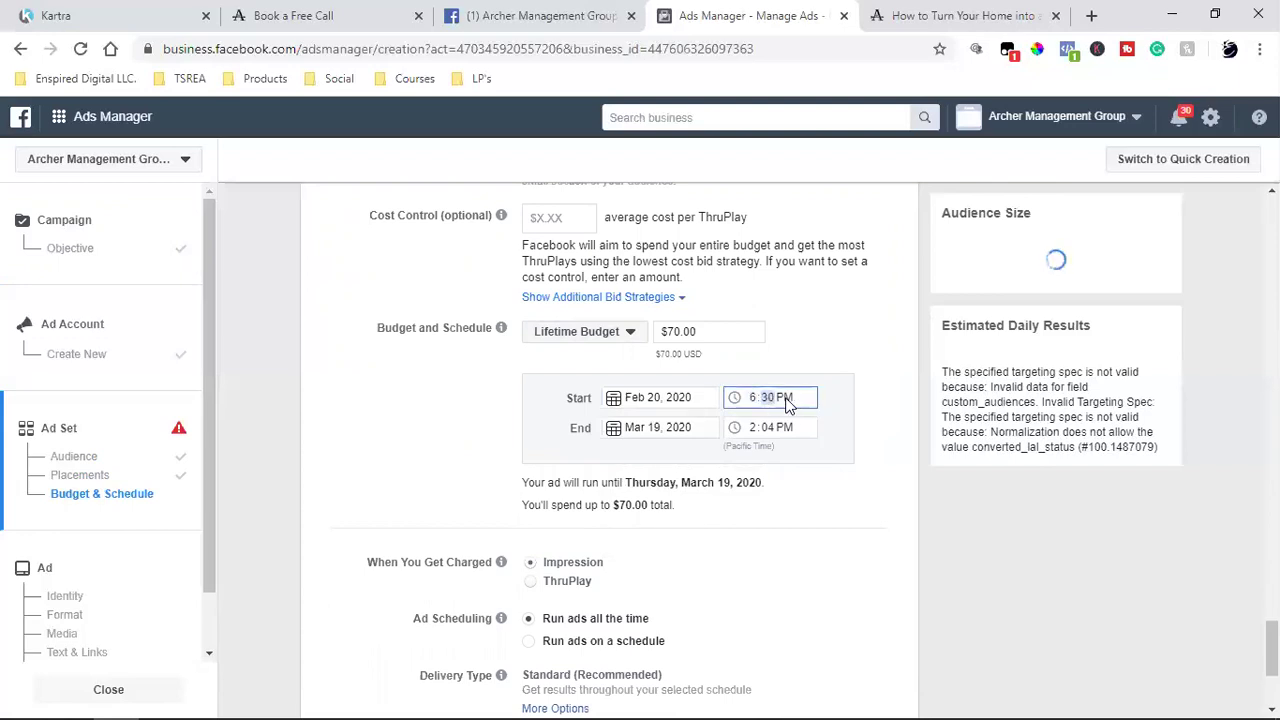
{"action": "left_click", "coordinate": [788, 402]}
{"action": "key", "text": "a"}
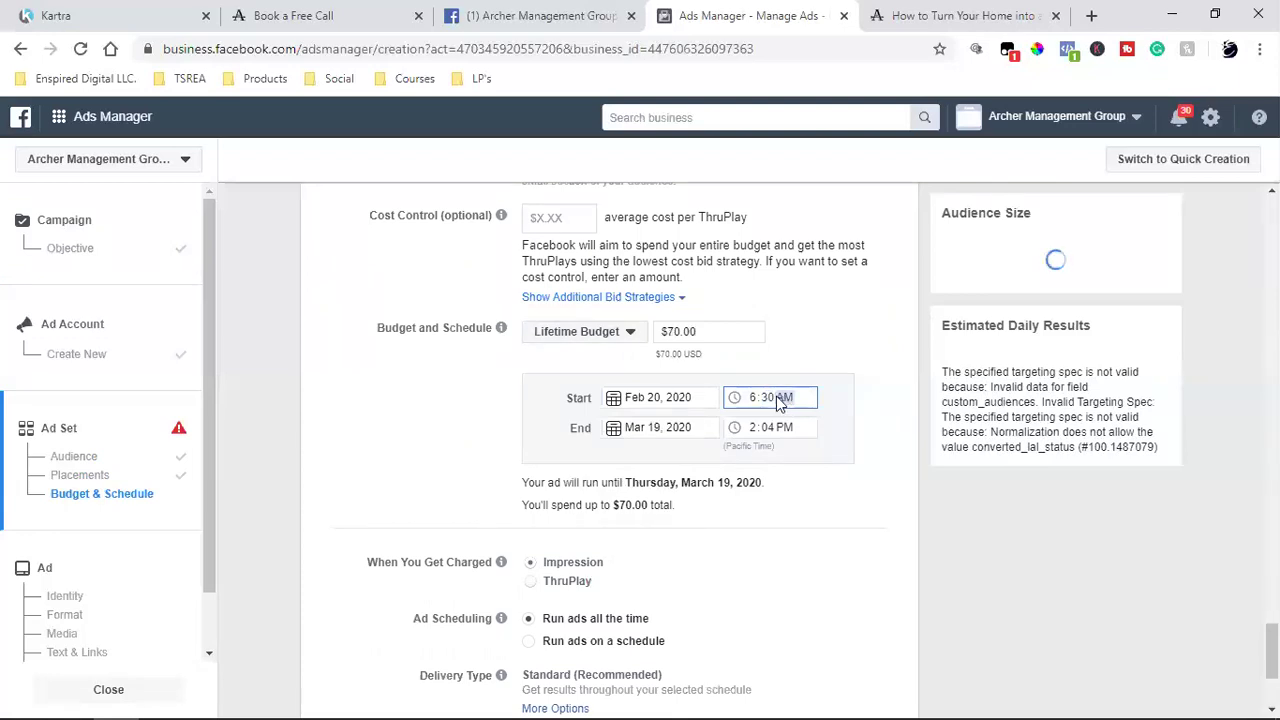
{"action": "left_click", "coordinate": [426, 443]}
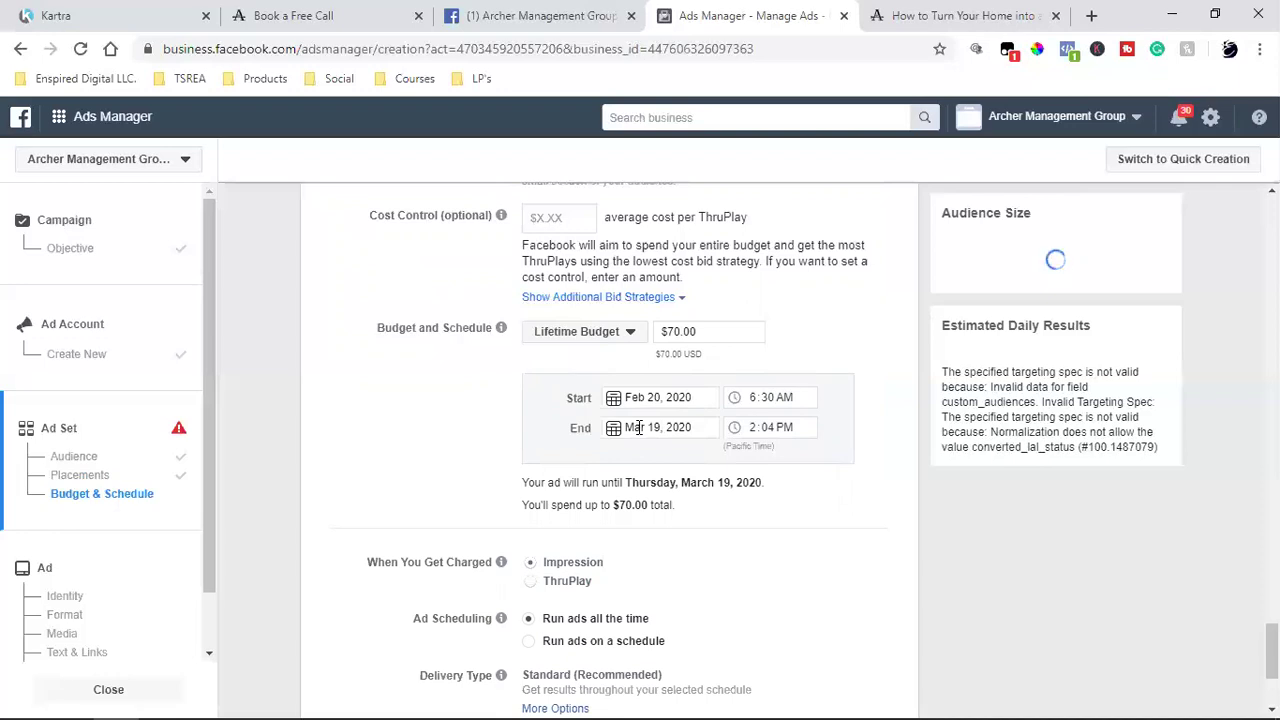
{"action": "mouse_move", "coordinate": [1236, 714]}
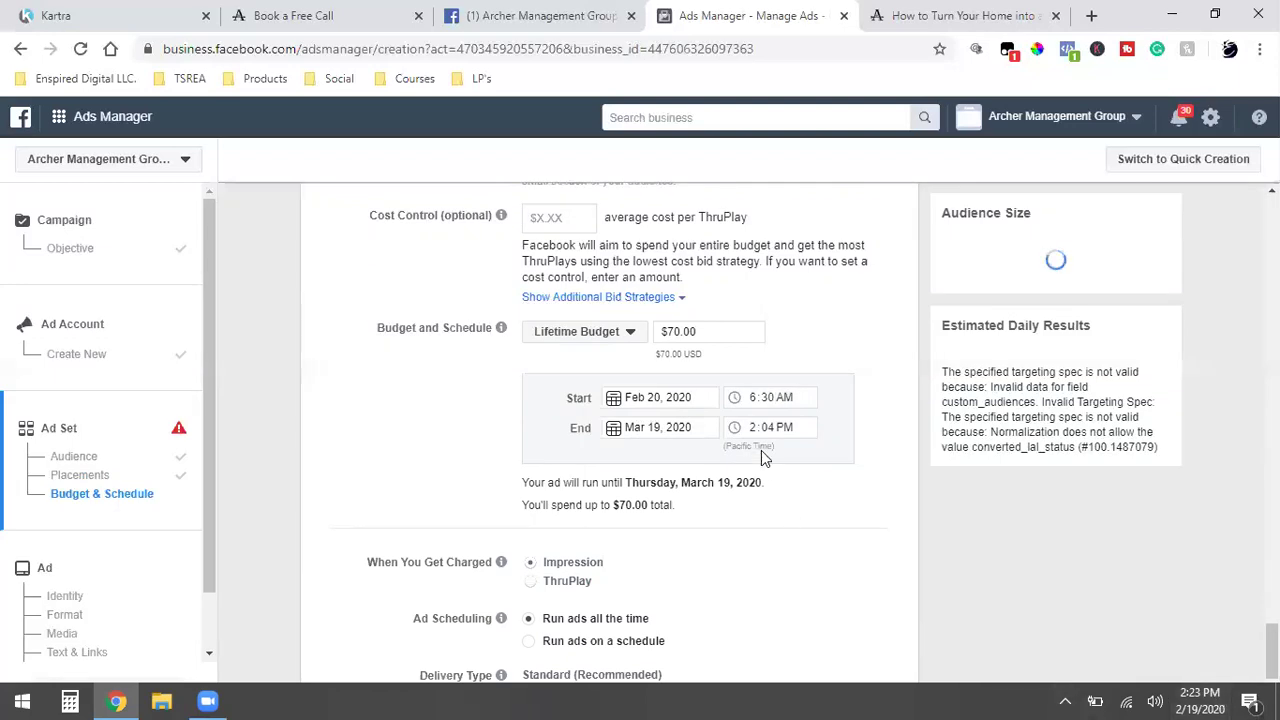
{"action": "left_click", "coordinate": [767, 399]}
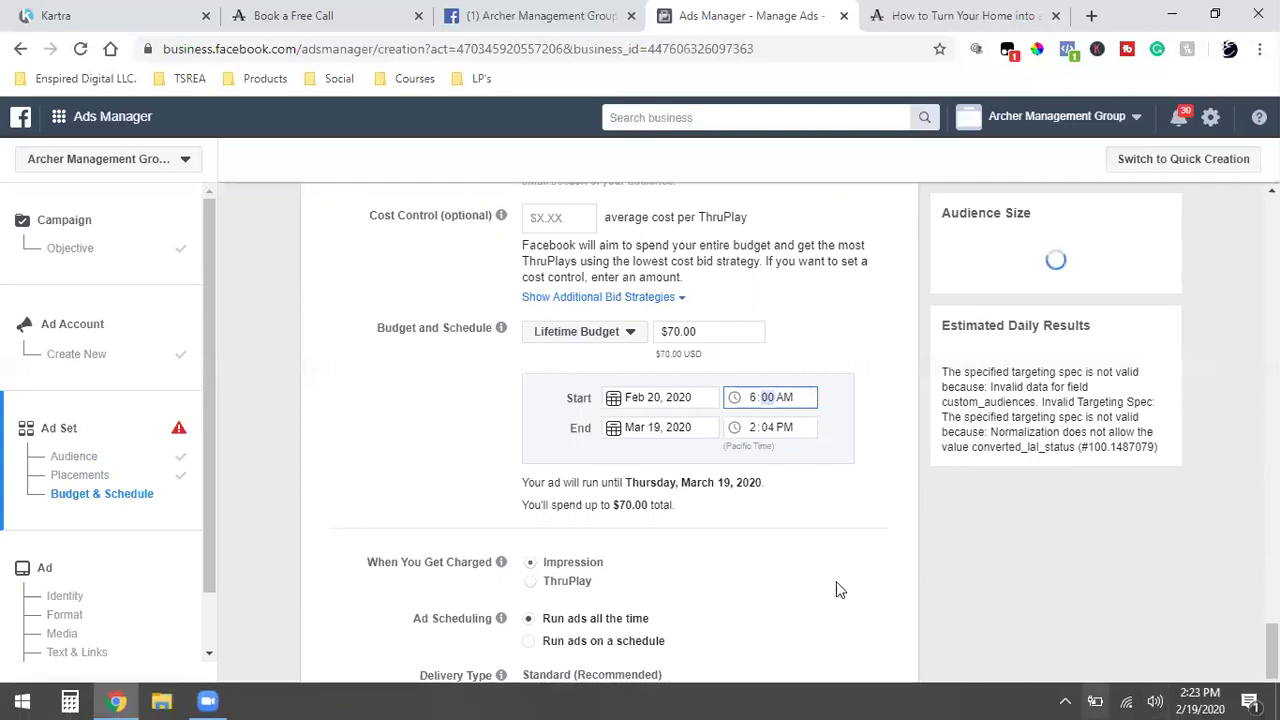
- Set the ad set's schedule to end on Feb 27, 2020 at 6:00 AM
{"action": "left_click", "coordinate": [630, 427]}
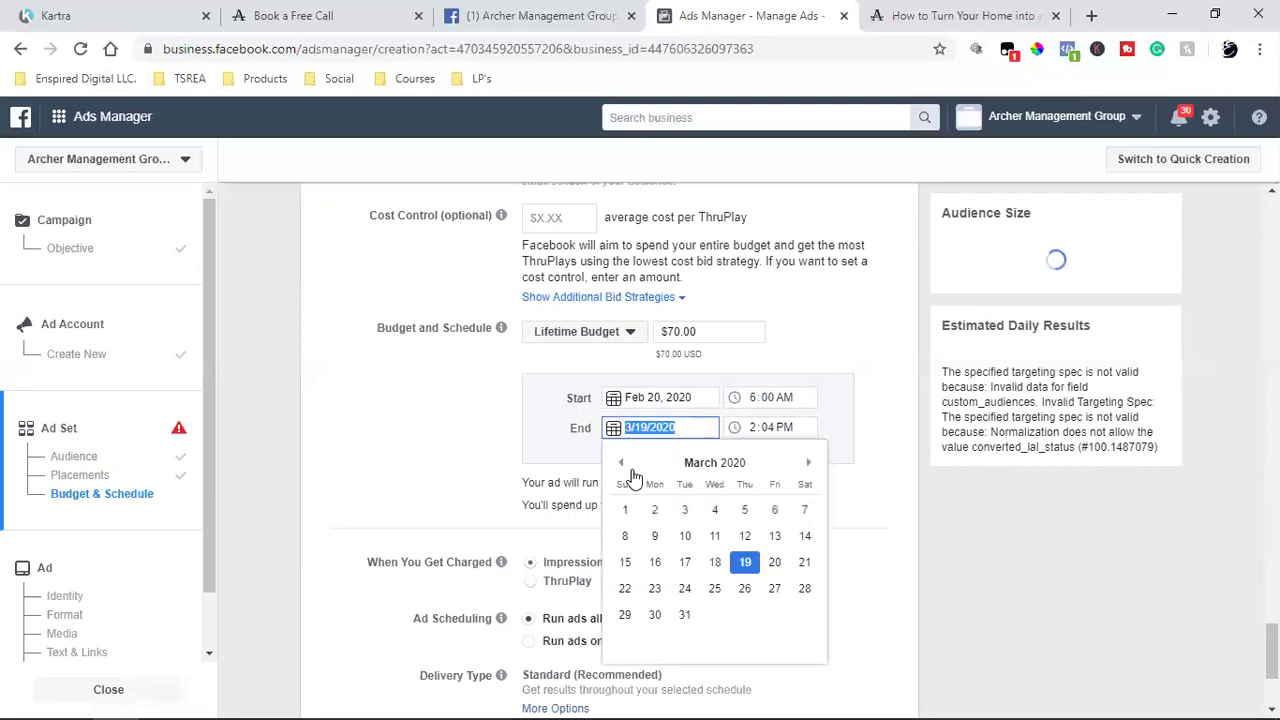
{"action": "left_click", "coordinate": [621, 463]}
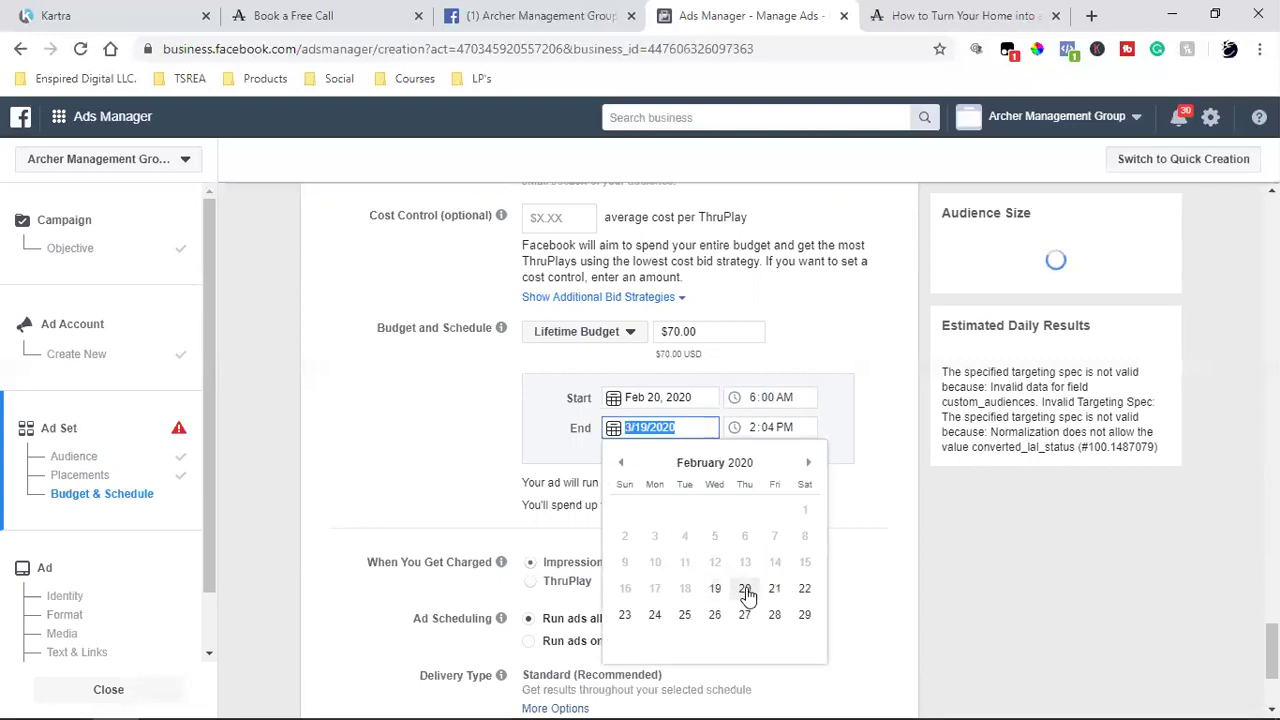
{"action": "left_click", "coordinate": [748, 616]}
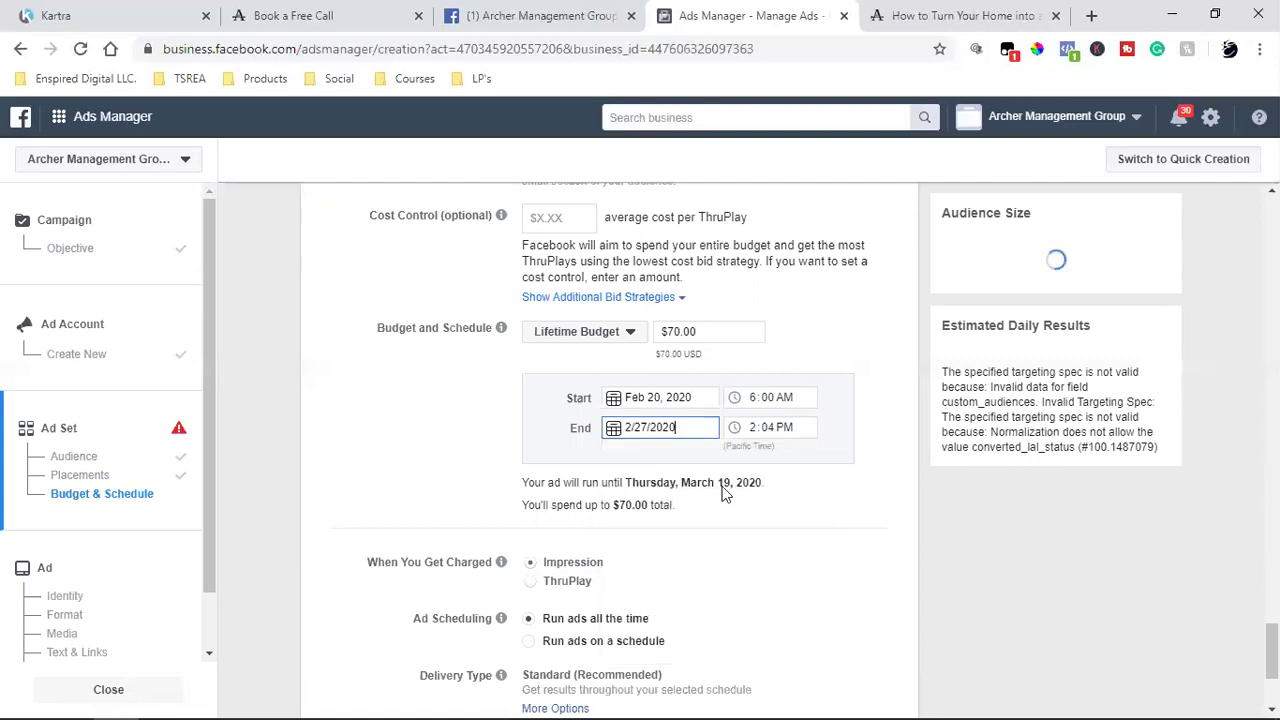
{"action": "left_click", "coordinate": [752, 430]}
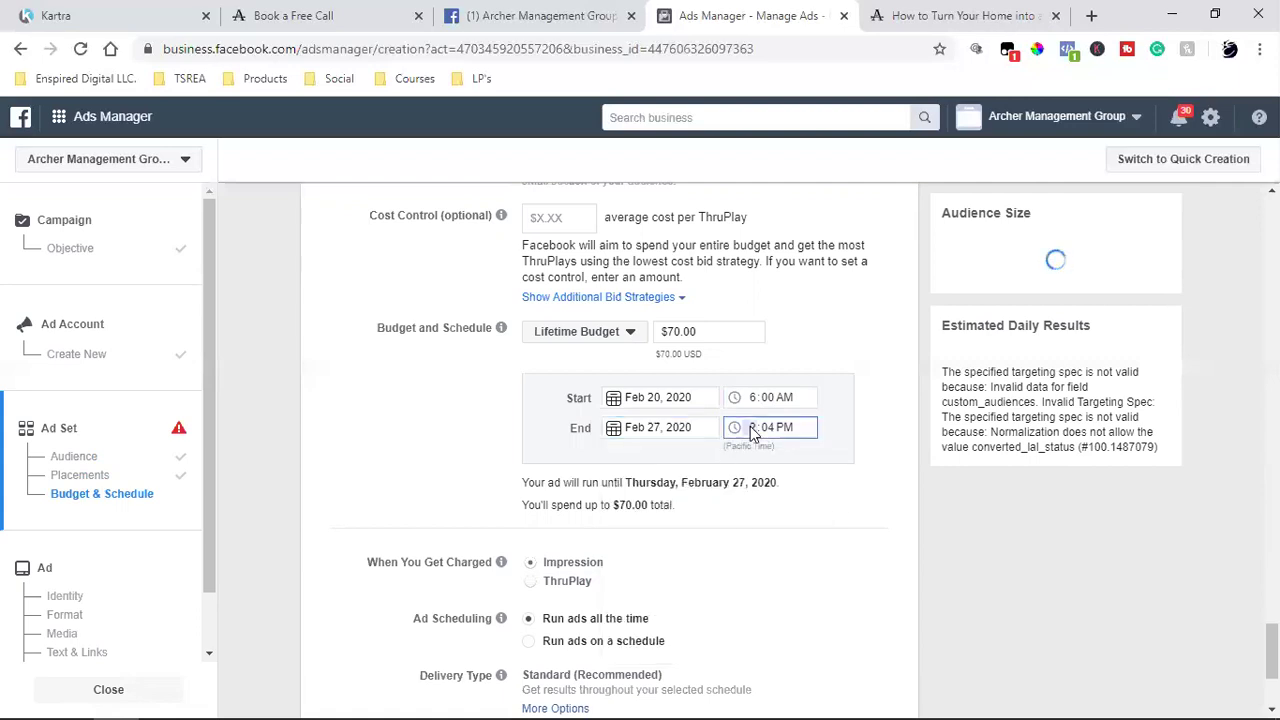
{"action": "left_click", "coordinate": [768, 428]}
{"action": "type", "text": "40"}
{"action": "type", "text": "00"}
{"action": "left_click", "coordinate": [787, 428]}
{"action": "type", "text": "a"}
{"action": "left_click", "coordinate": [384, 445]}
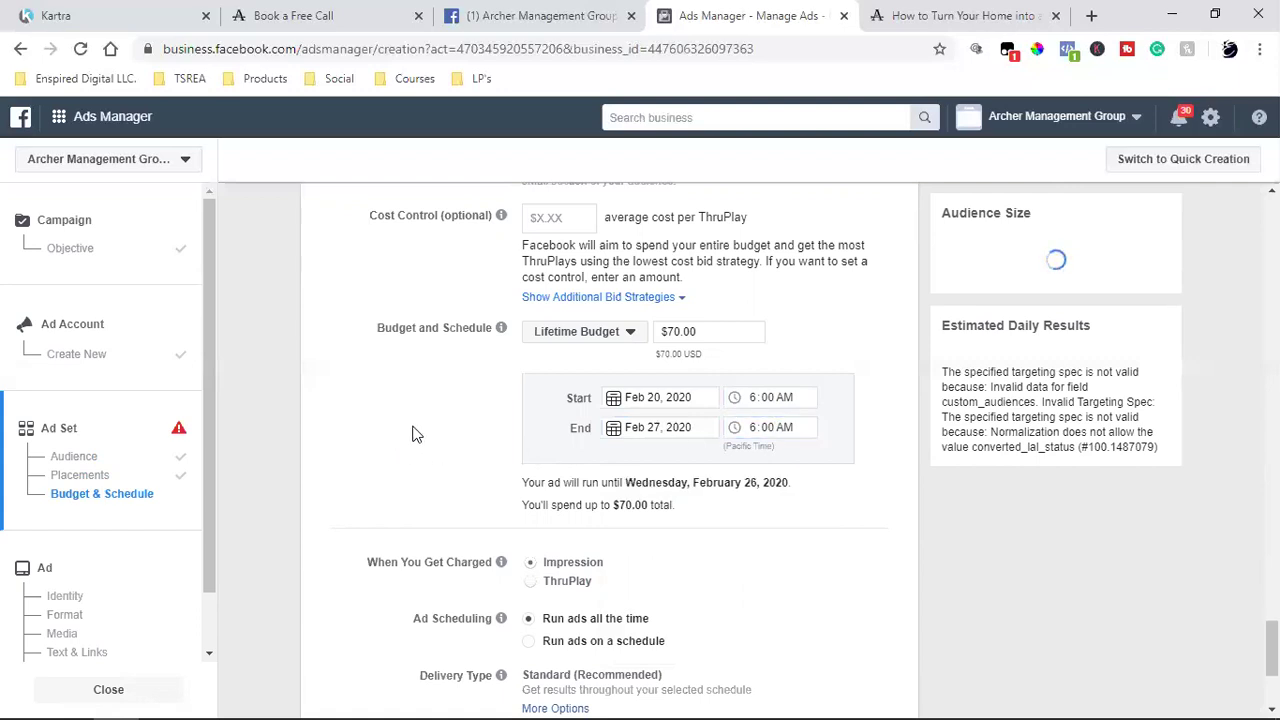
- Continue from the ad set to the ad level and name the ad "Video views 1st Video"
{"action": "scroll", "coordinate": [432, 463], "scroll_direction": "down", "scroll_amount": 3}
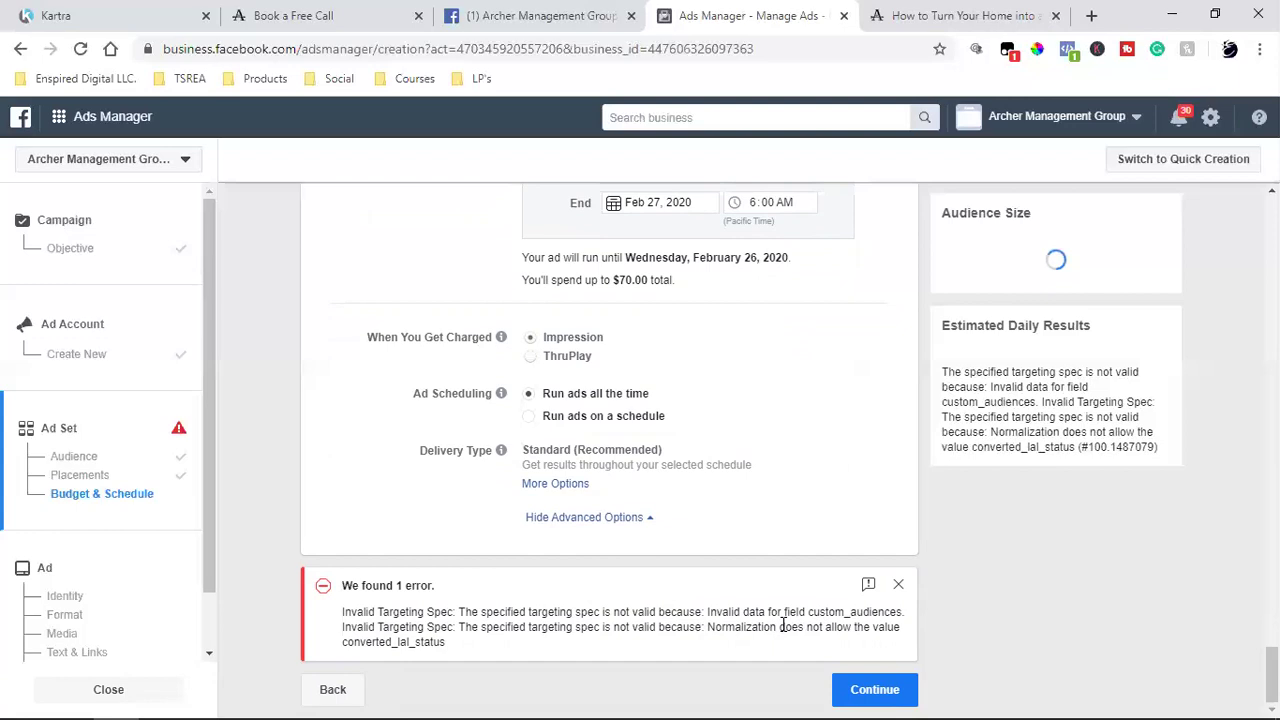
{"action": "scroll", "coordinate": [783, 625], "scroll_direction": "up", "scroll_amount": 15}
{"action": "scroll", "coordinate": [783, 630], "scroll_direction": "up", "scroll_amount": 15}
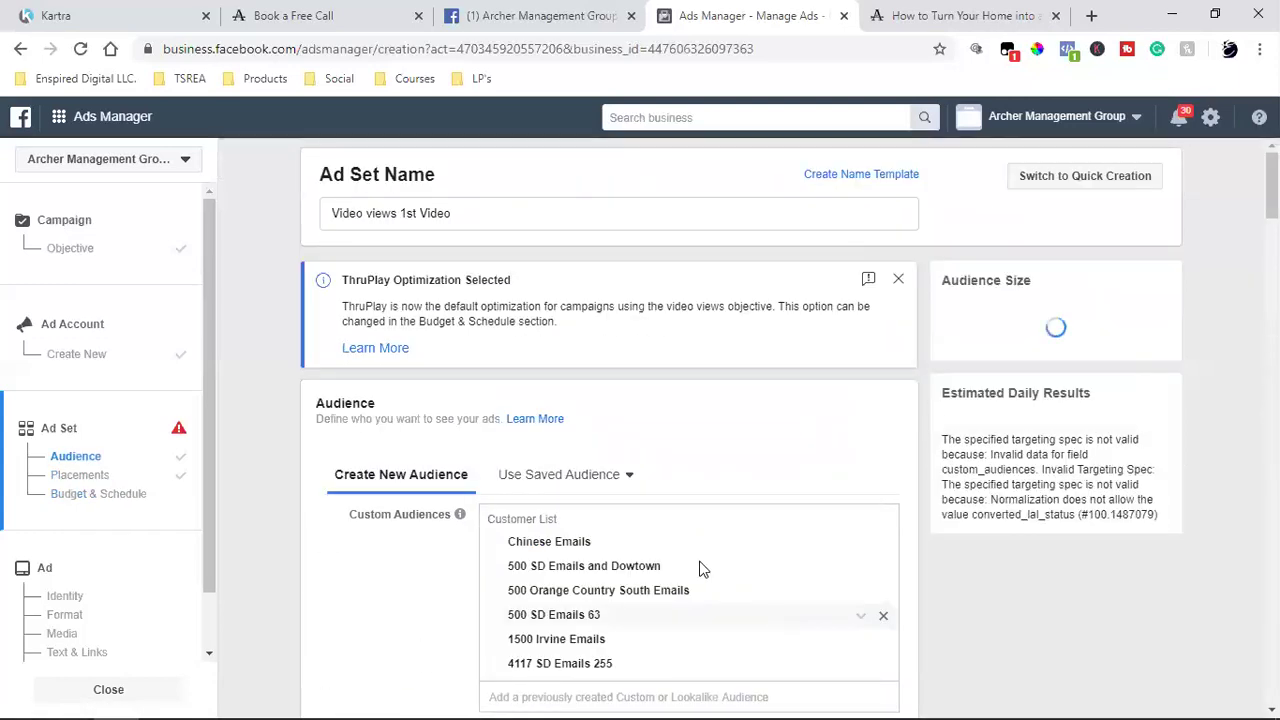
{"action": "scroll", "coordinate": [420, 597], "scroll_direction": "down", "scroll_amount": 1}
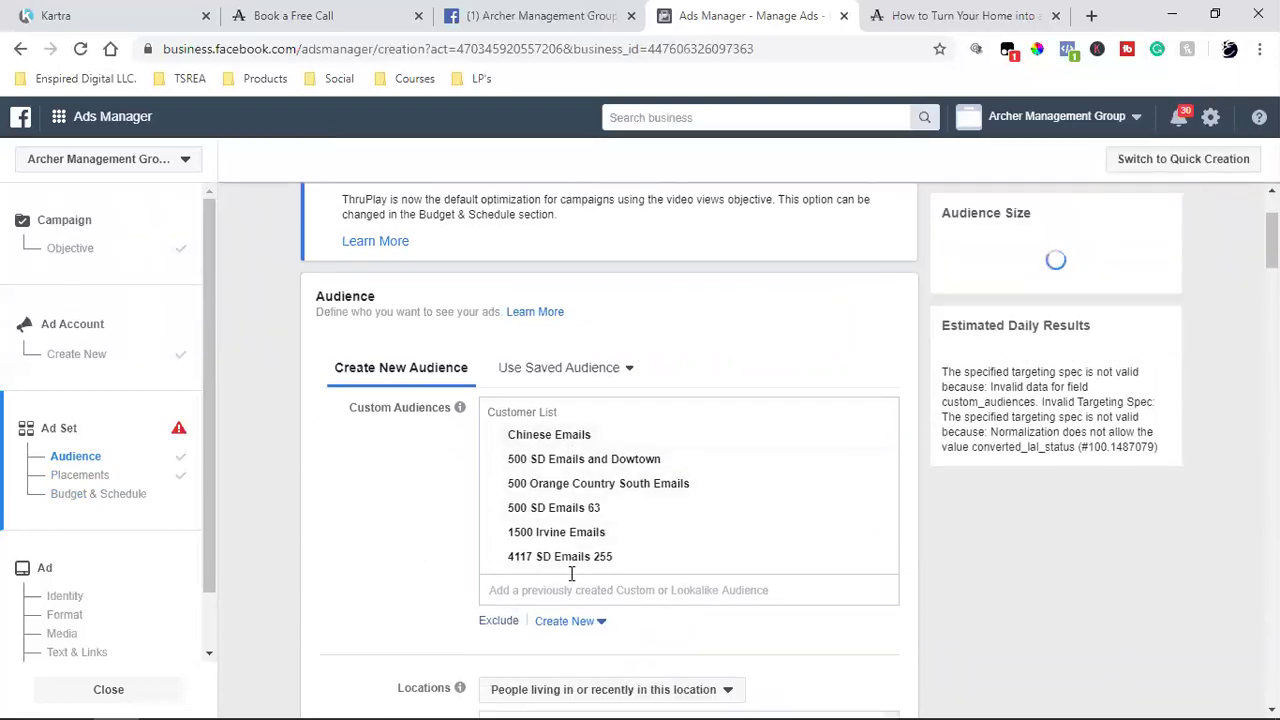
{"action": "scroll", "coordinate": [421, 516], "scroll_direction": "down", "scroll_amount": 15}
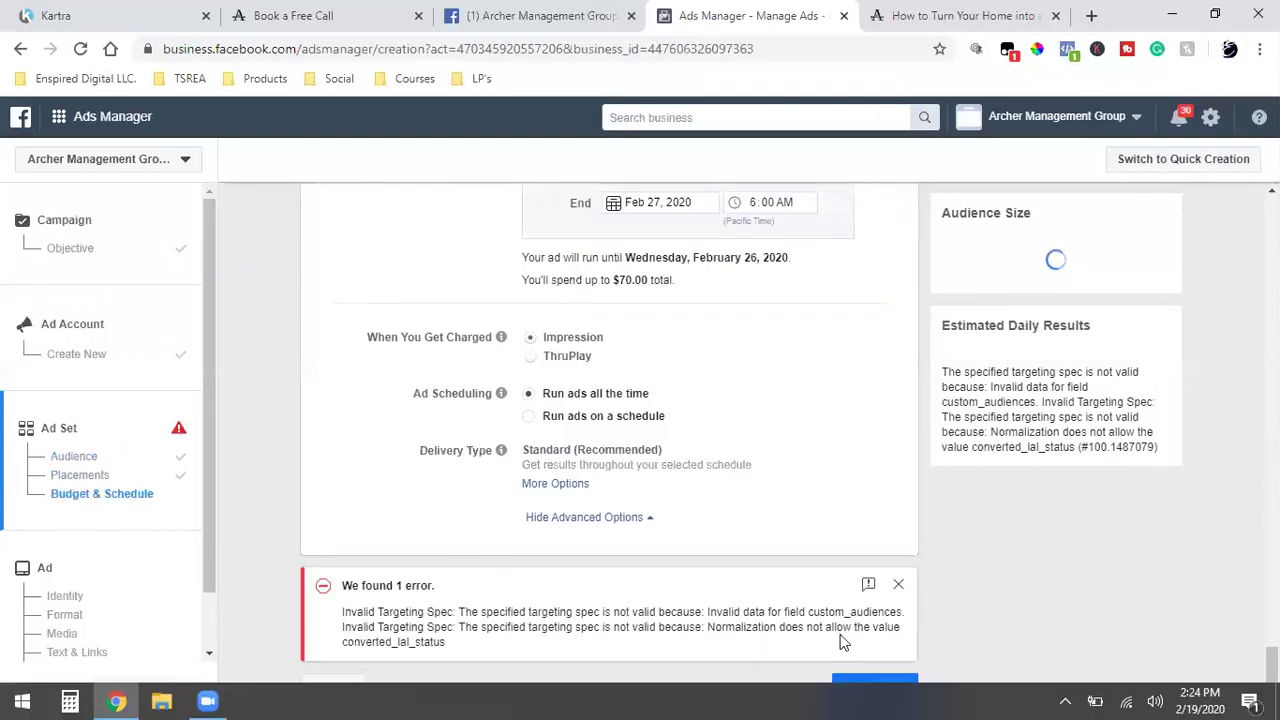
{"action": "left_click", "coordinate": [870, 690]}
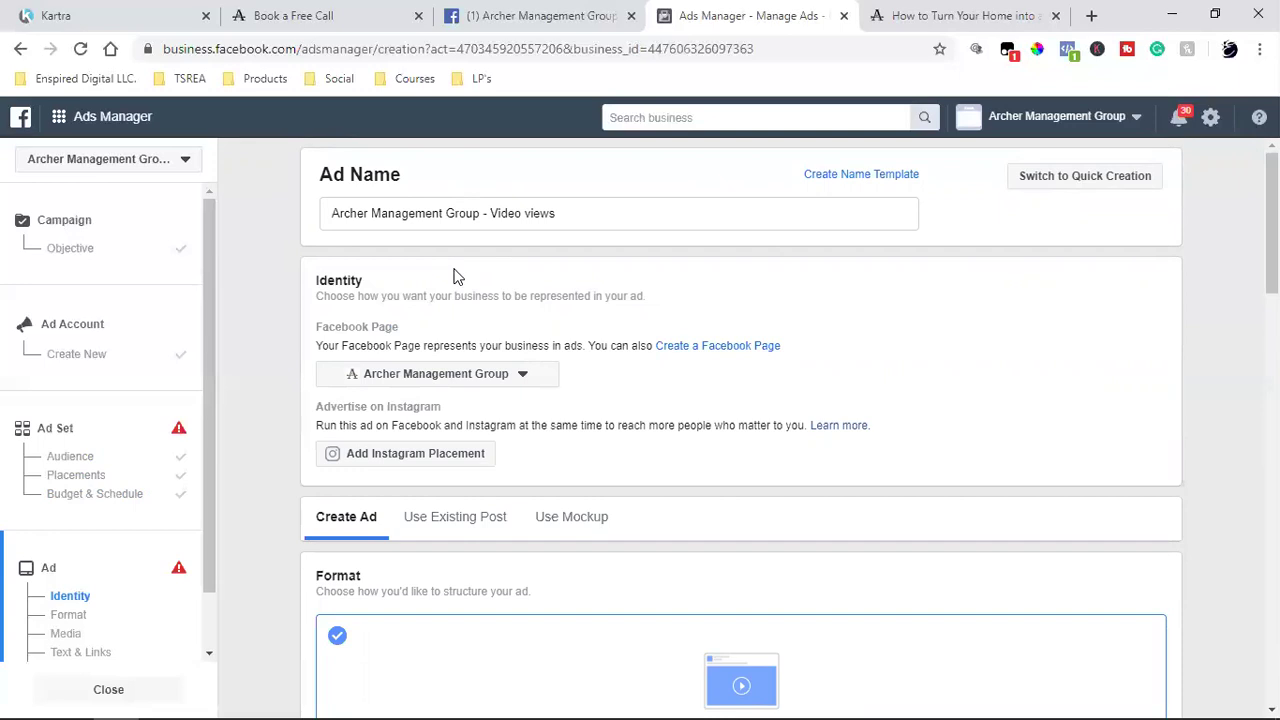
{"action": "triple_click", "coordinate": [494, 210]}
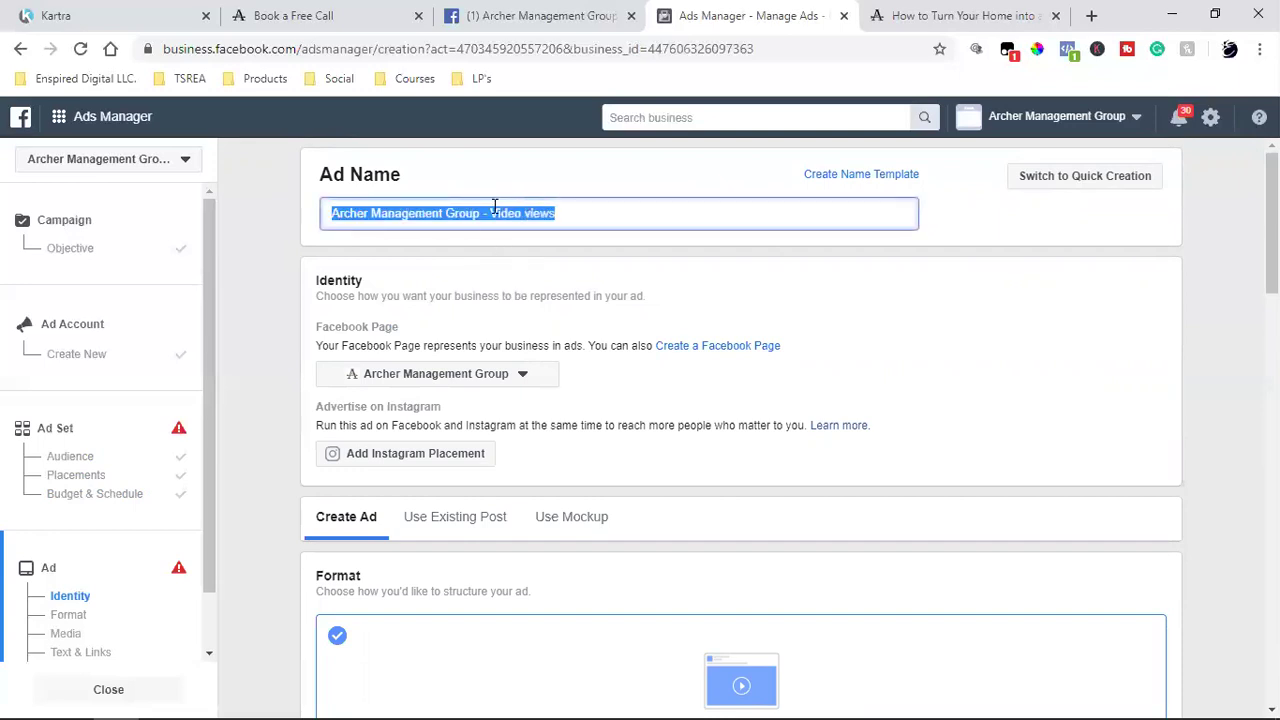
{"action": "type", "text": "Video views 1st Video"}
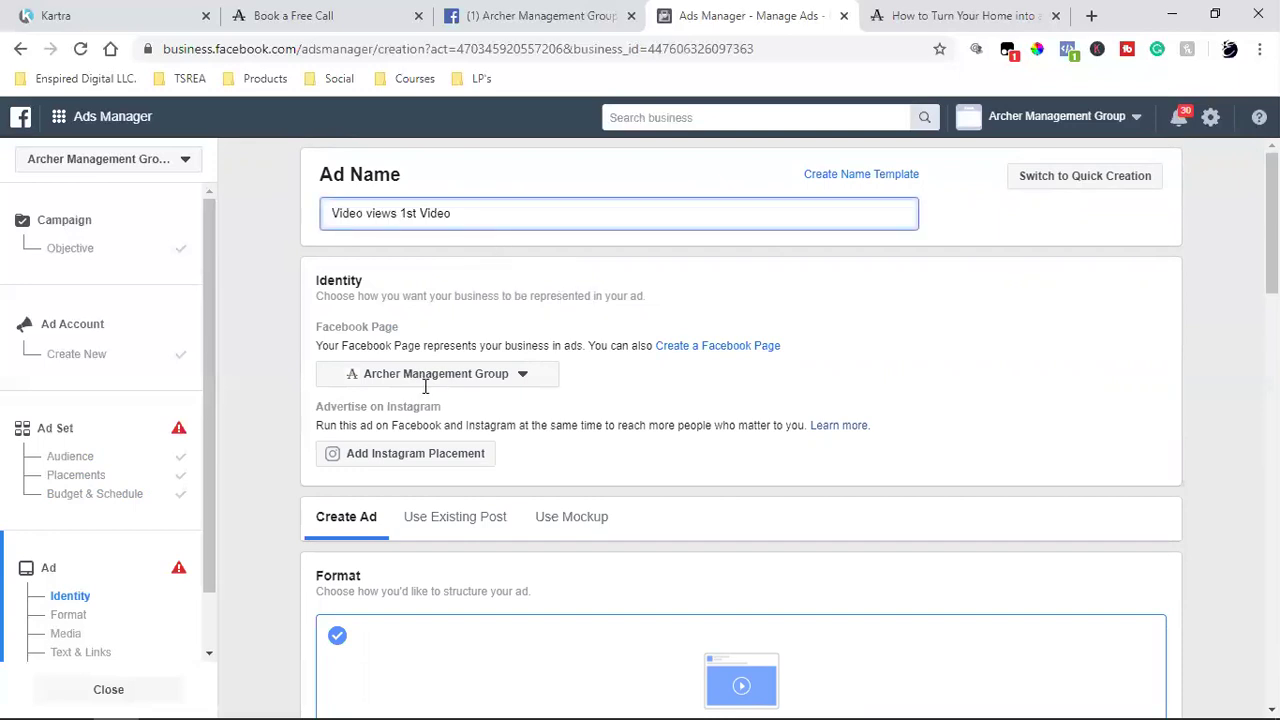
- Examine the Single Video format and the options for adding an account video or uploading one from the computer
{"action": "scroll", "coordinate": [712, 431], "scroll_direction": "down", "scroll_amount": 1}
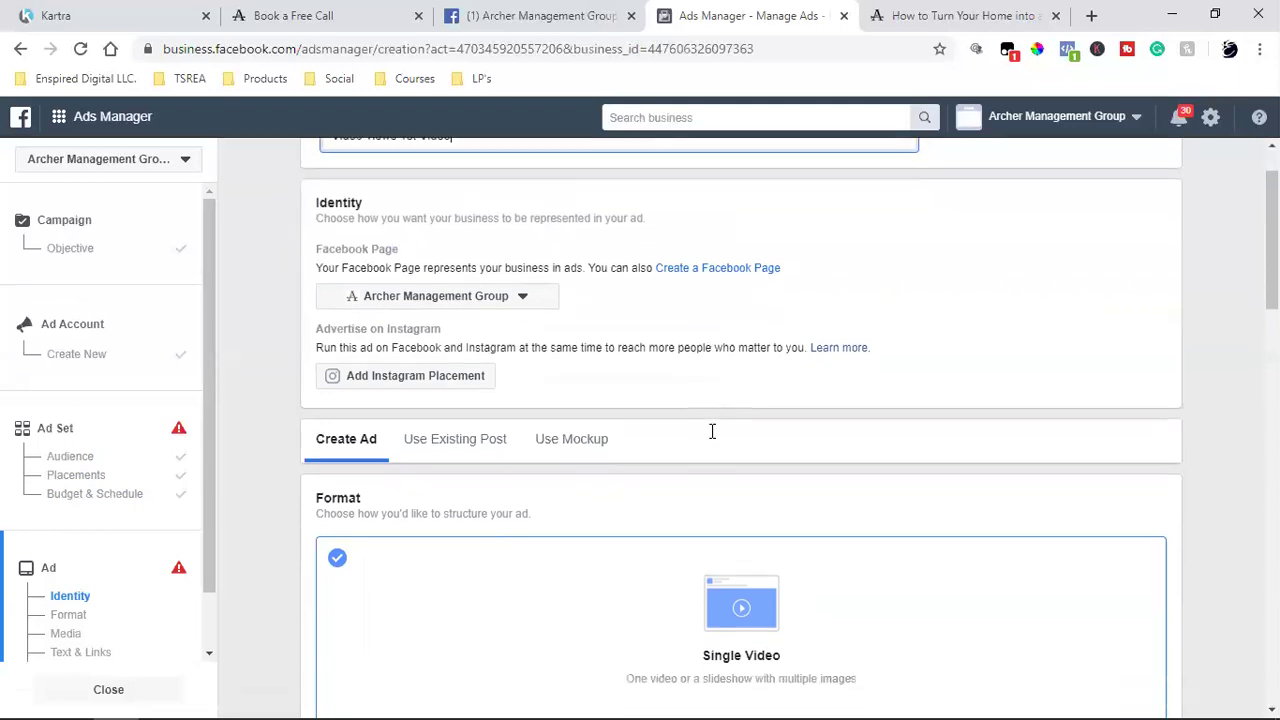
{"action": "scroll", "coordinate": [711, 425], "scroll_direction": "down", "scroll_amount": 1}
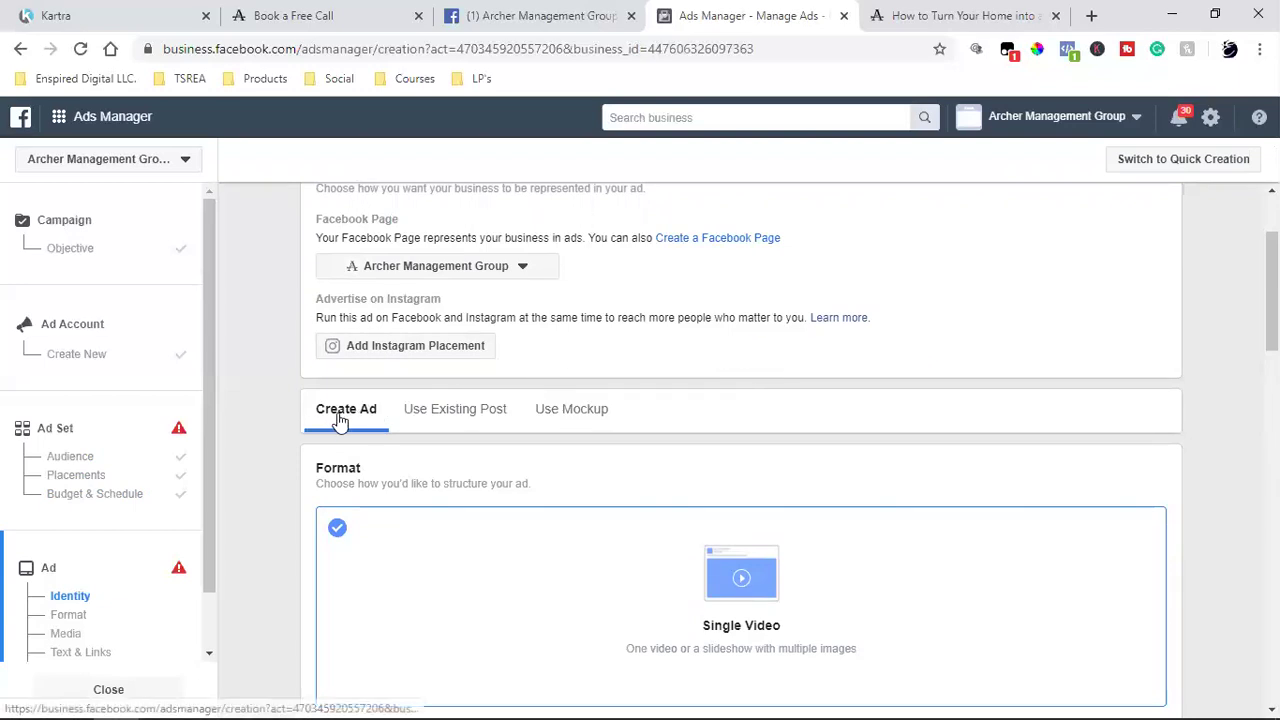
{"action": "scroll", "coordinate": [864, 578], "scroll_direction": "down", "scroll_amount": 2}
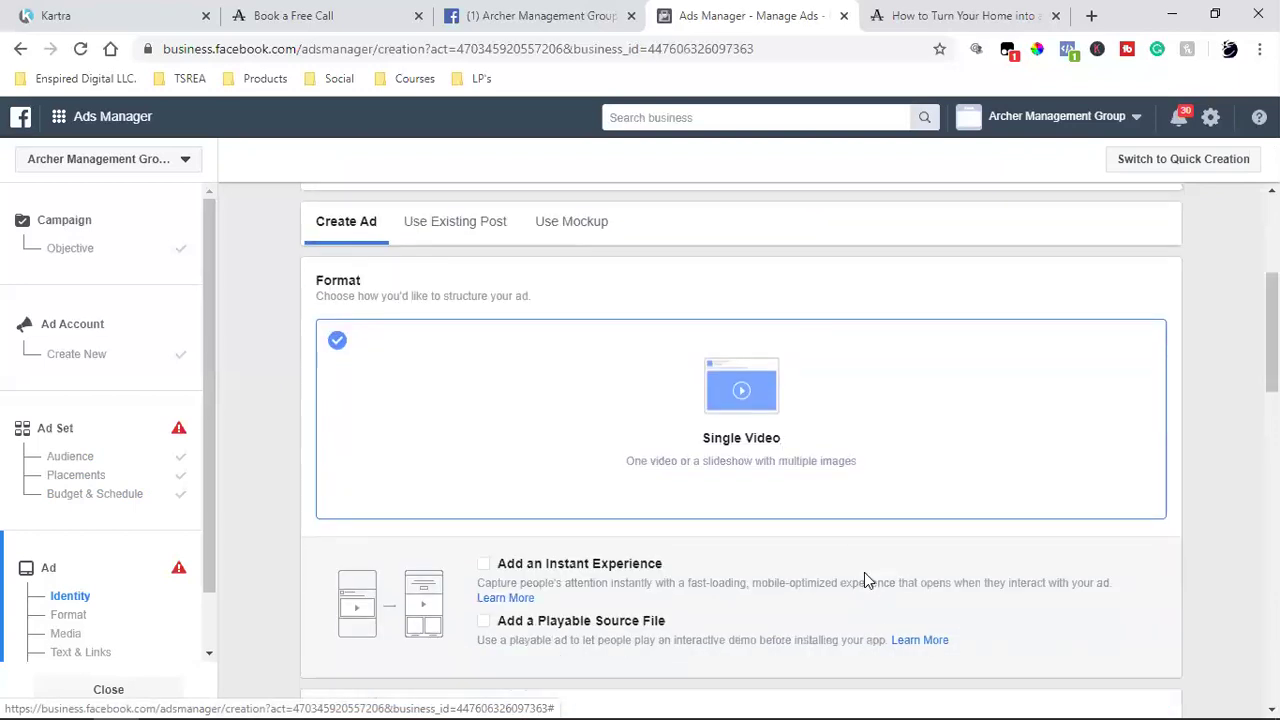
{"action": "scroll", "coordinate": [864, 578], "scroll_direction": "down", "scroll_amount": 2}
{"action": "scroll", "coordinate": [864, 578], "scroll_direction": "down", "scroll_amount": 1}
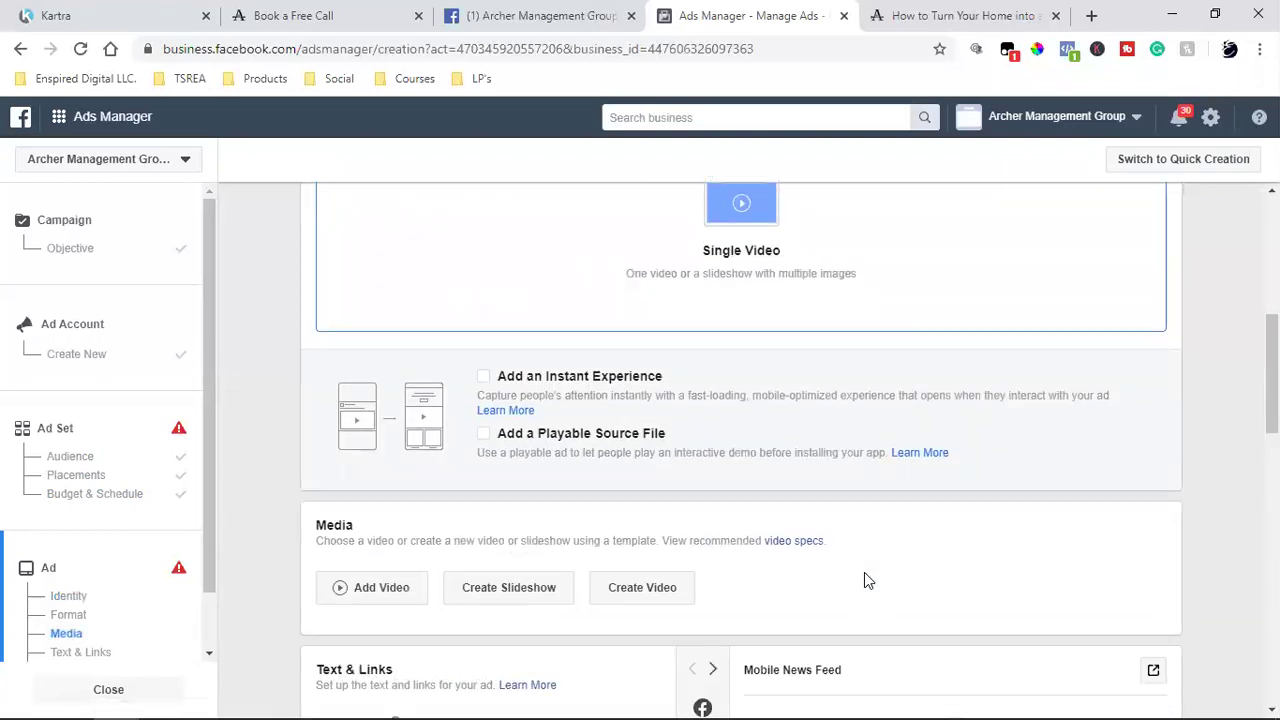
{"action": "left_click", "coordinate": [395, 600]}
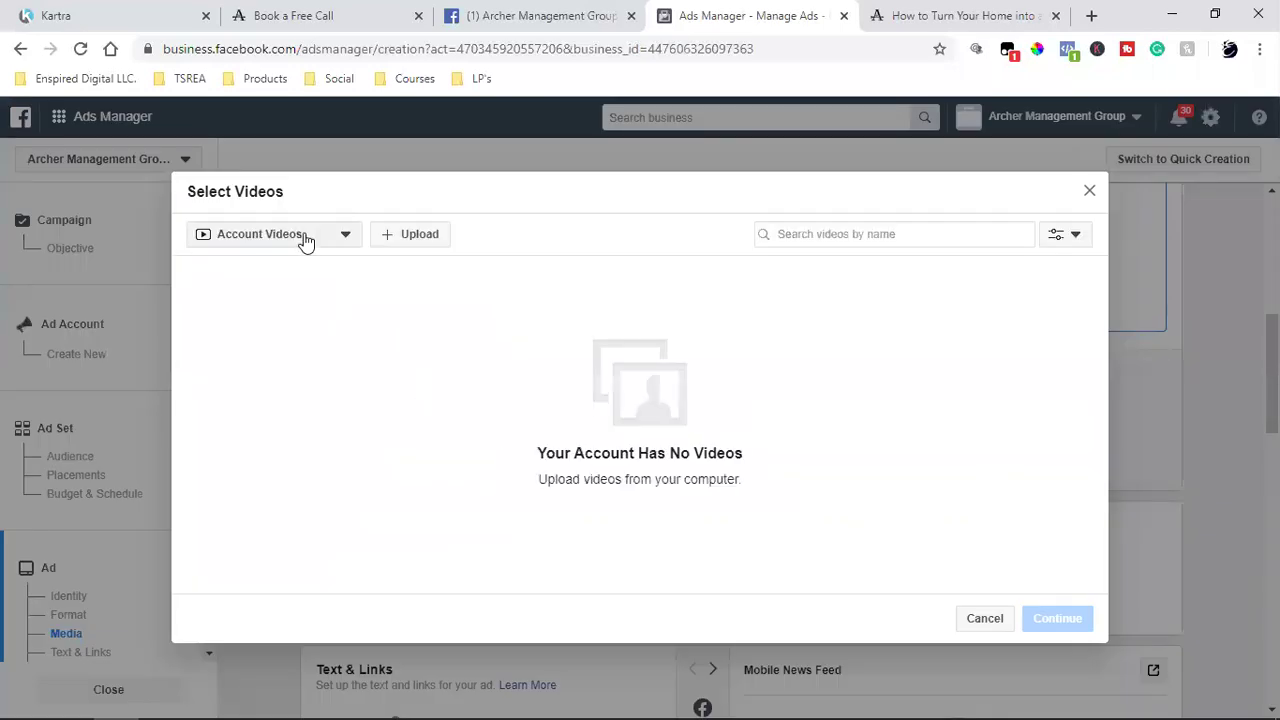
{"action": "left_click", "coordinate": [410, 234]}
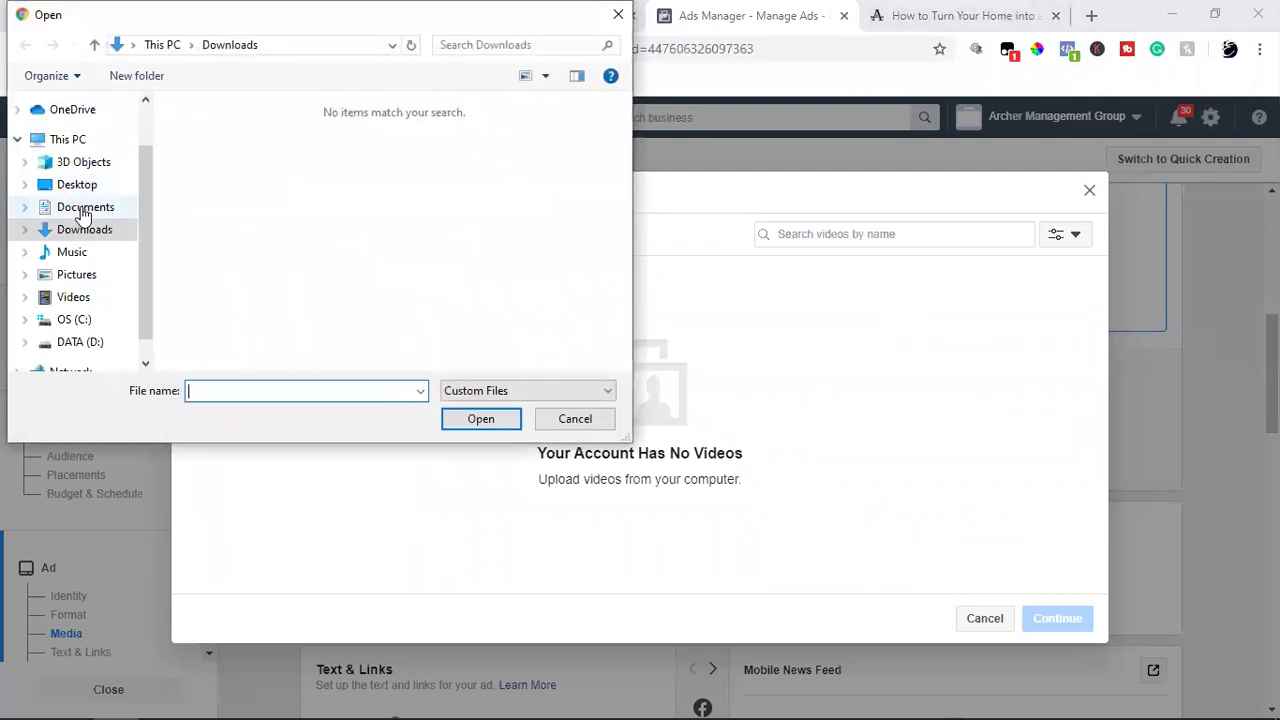
{"action": "left_click", "coordinate": [572, 419]}
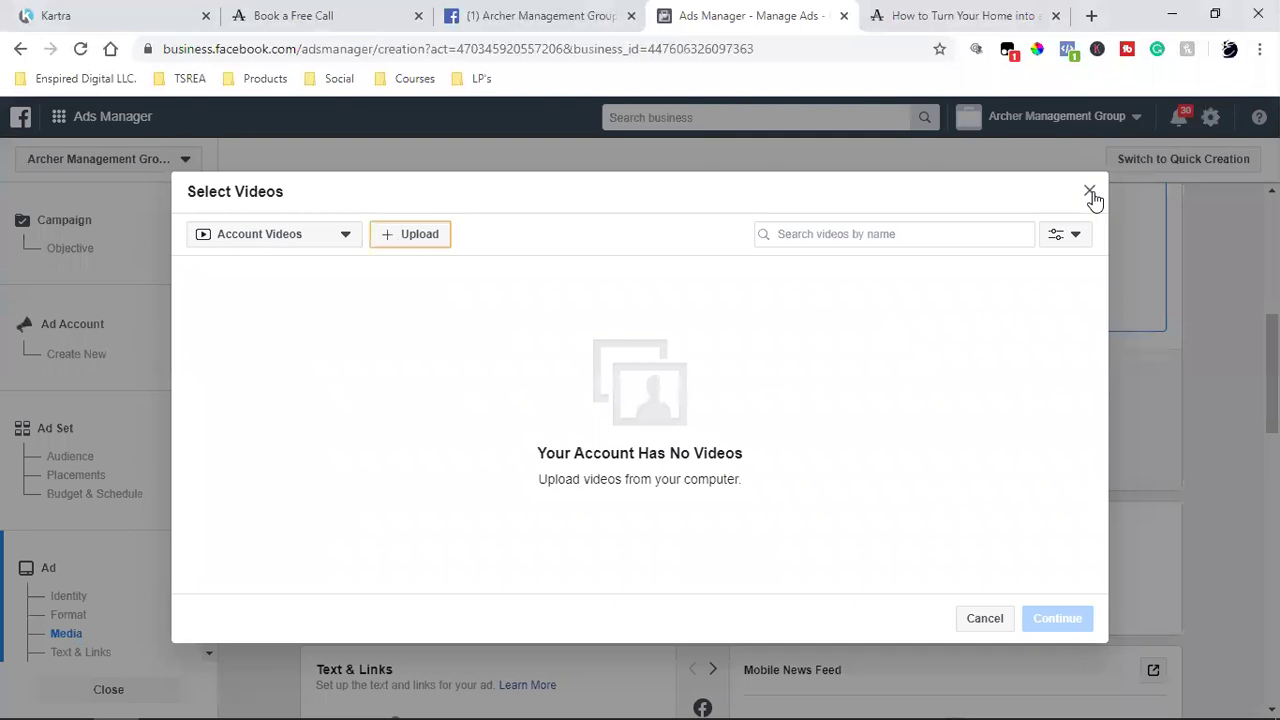
{"action": "left_click", "coordinate": [1090, 192]}
- Switch the ad's creative from creating a new ad to using an existing post of the Archer Management Group page
{"action": "scroll", "coordinate": [929, 400], "scroll_direction": "up", "scroll_amount": 4}
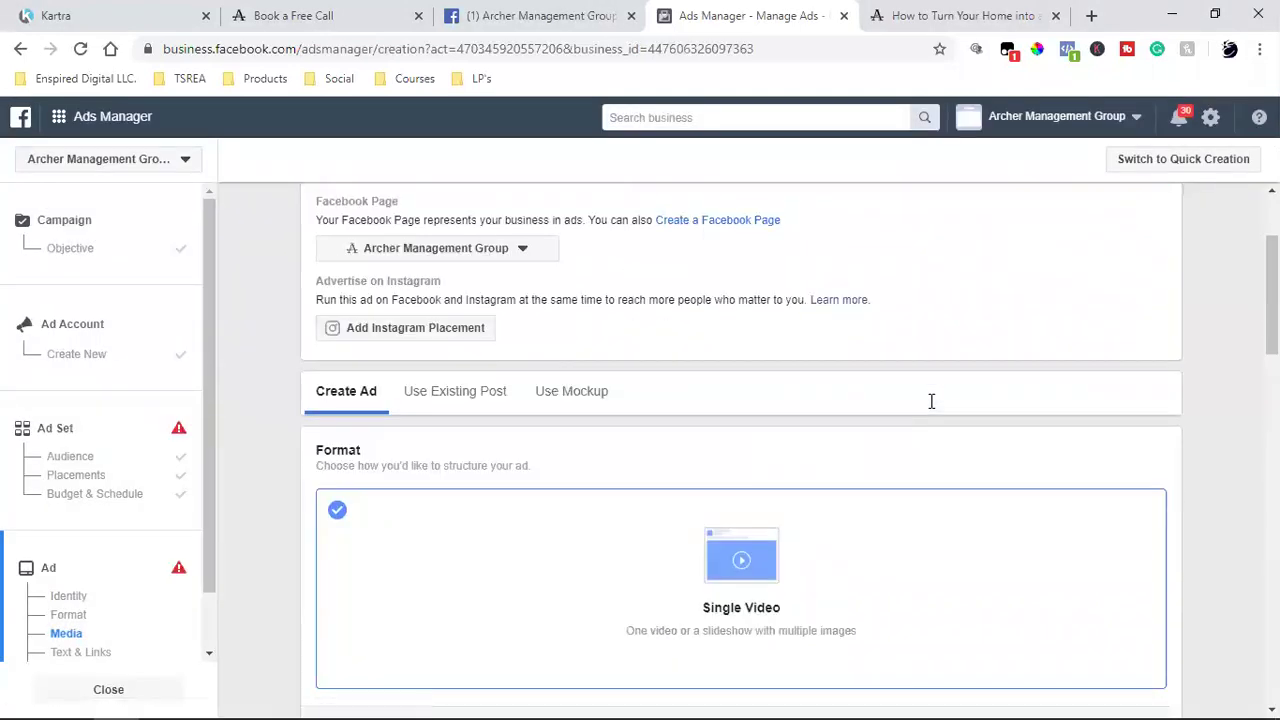
{"action": "scroll", "coordinate": [930, 405], "scroll_direction": "up", "scroll_amount": 2}
{"action": "scroll", "coordinate": [930, 409], "scroll_direction": "down", "scroll_amount": 1}
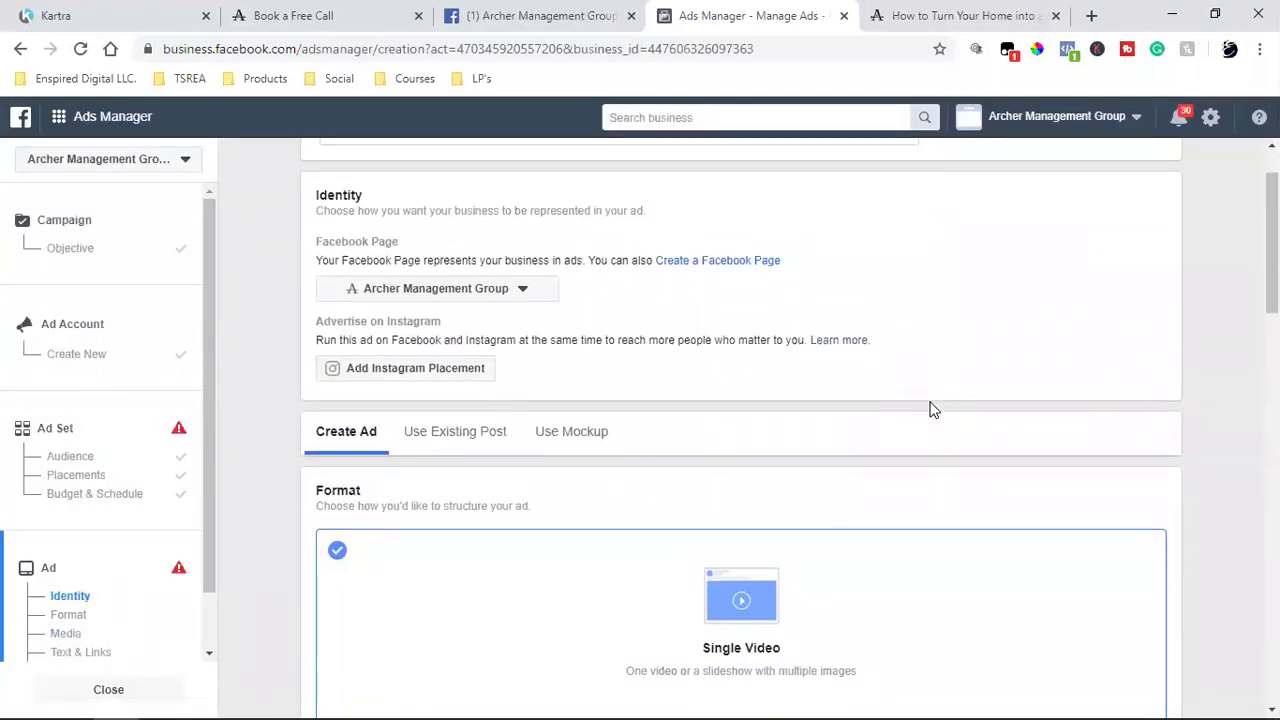
{"action": "scroll", "coordinate": [930, 409], "scroll_direction": "down", "scroll_amount": 1}
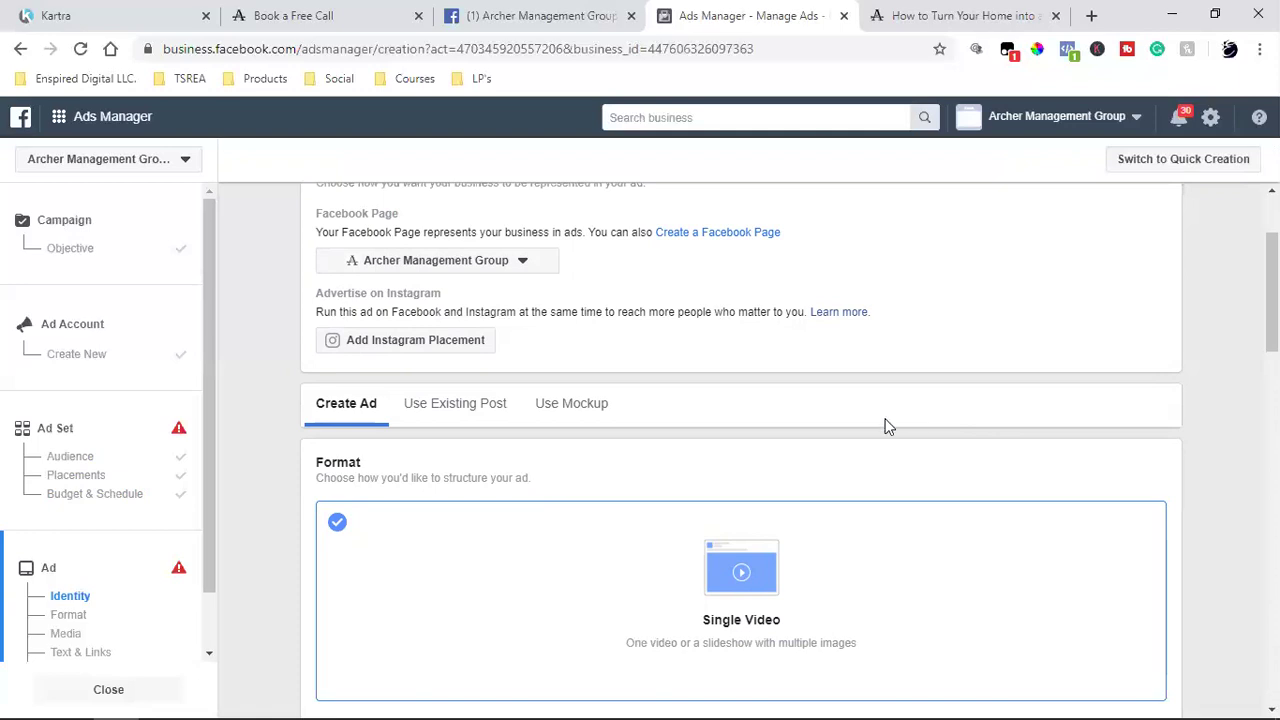
{"action": "left_click", "coordinate": [488, 10]}
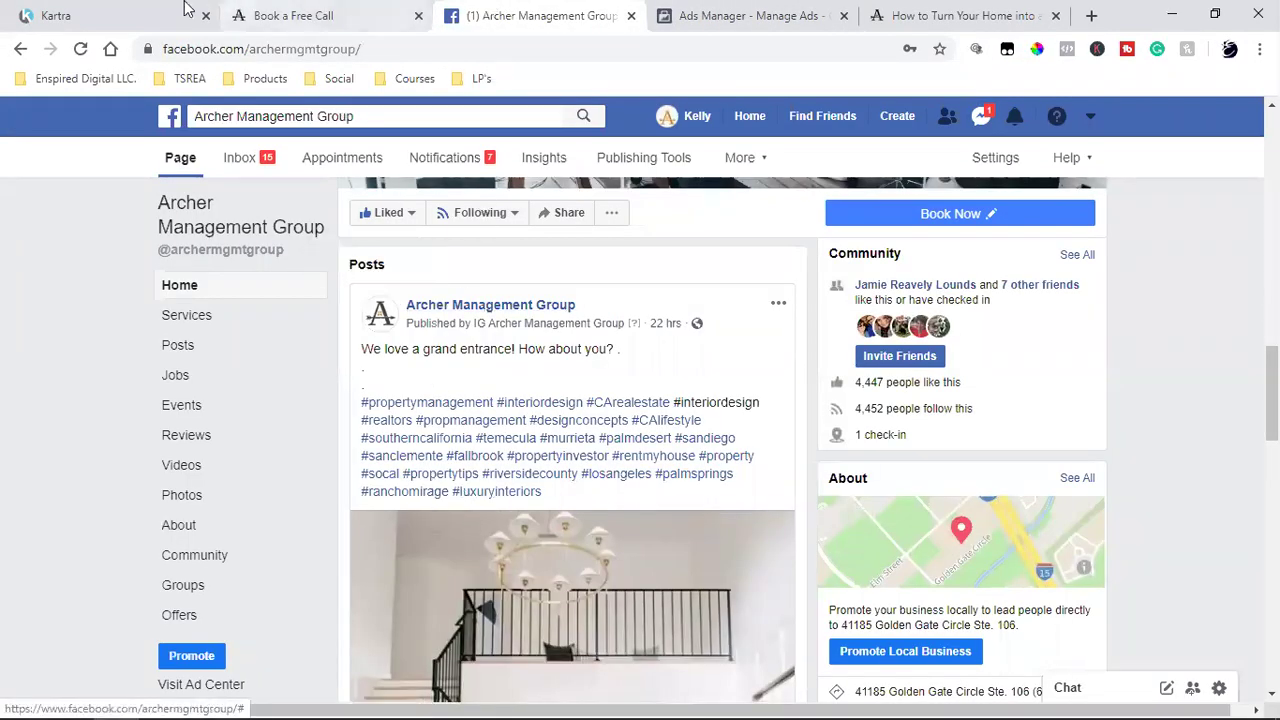
{"action": "left_click", "coordinate": [680, 12]}
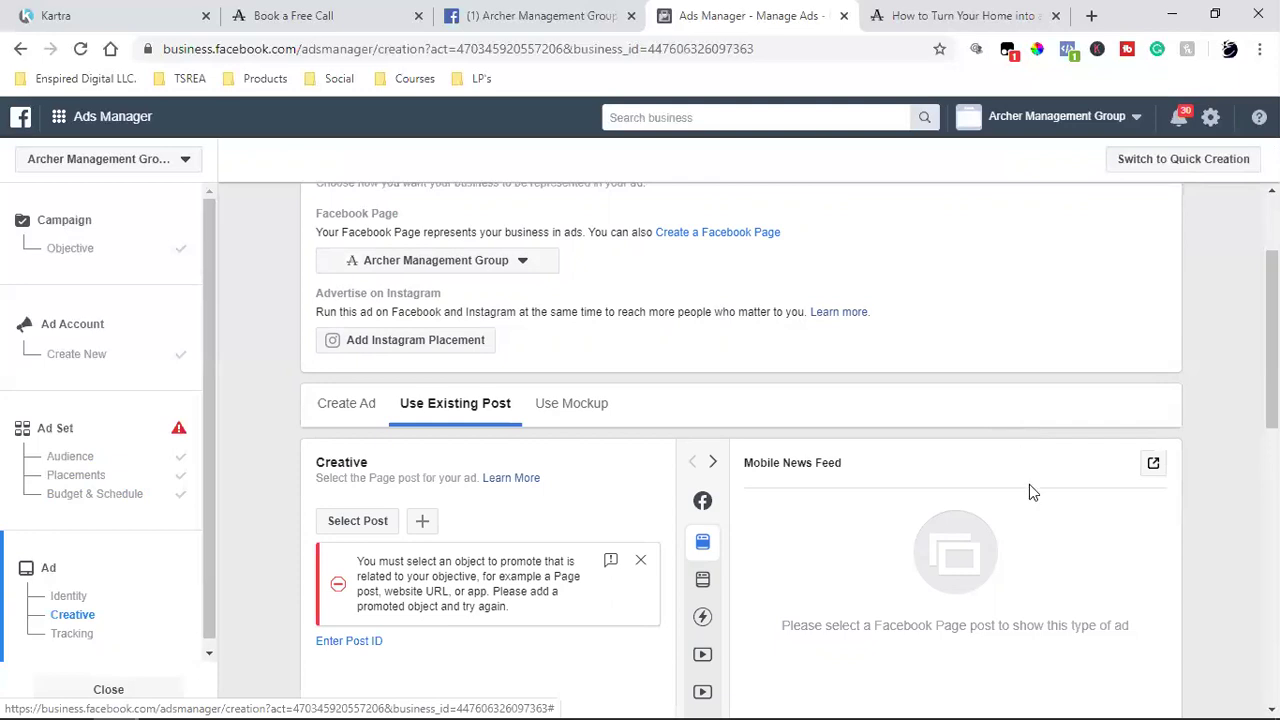
{"action": "scroll", "coordinate": [1029, 484], "scroll_direction": "down", "scroll_amount": 2}
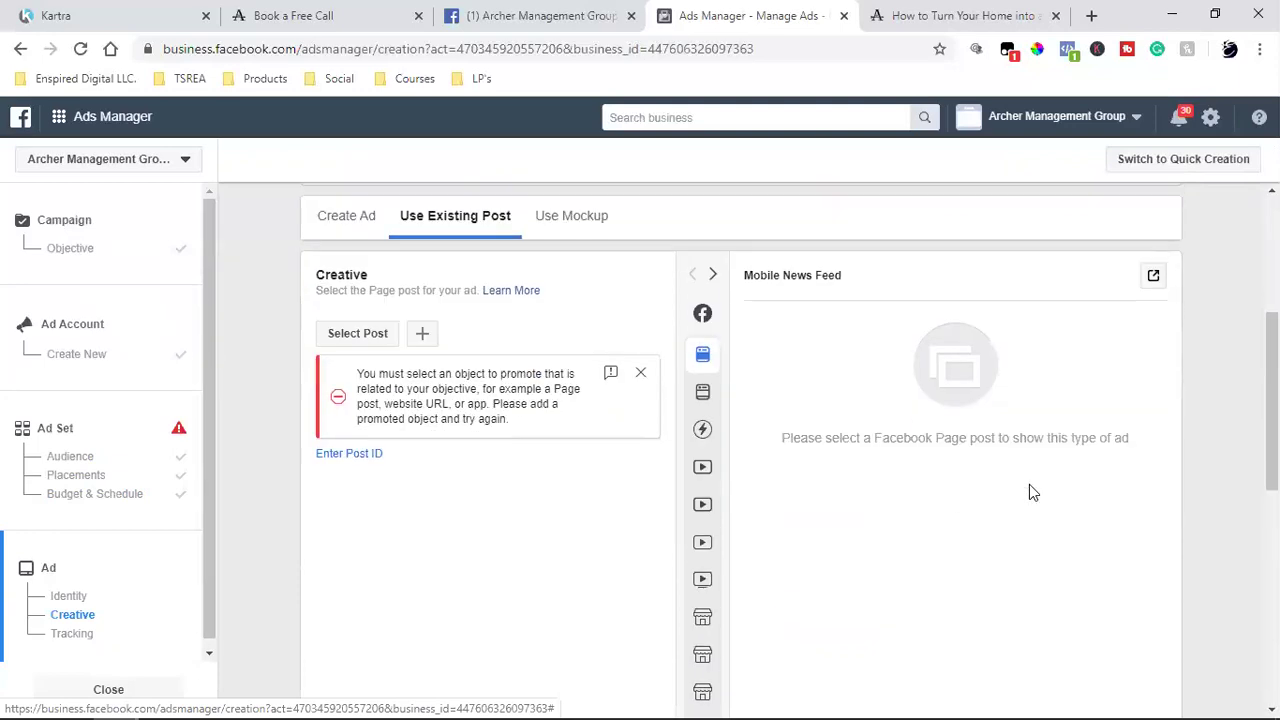
- Start selecting a Facebook Page post for the ad and filter the list by Published posts
{"action": "left_click", "coordinate": [376, 334]}
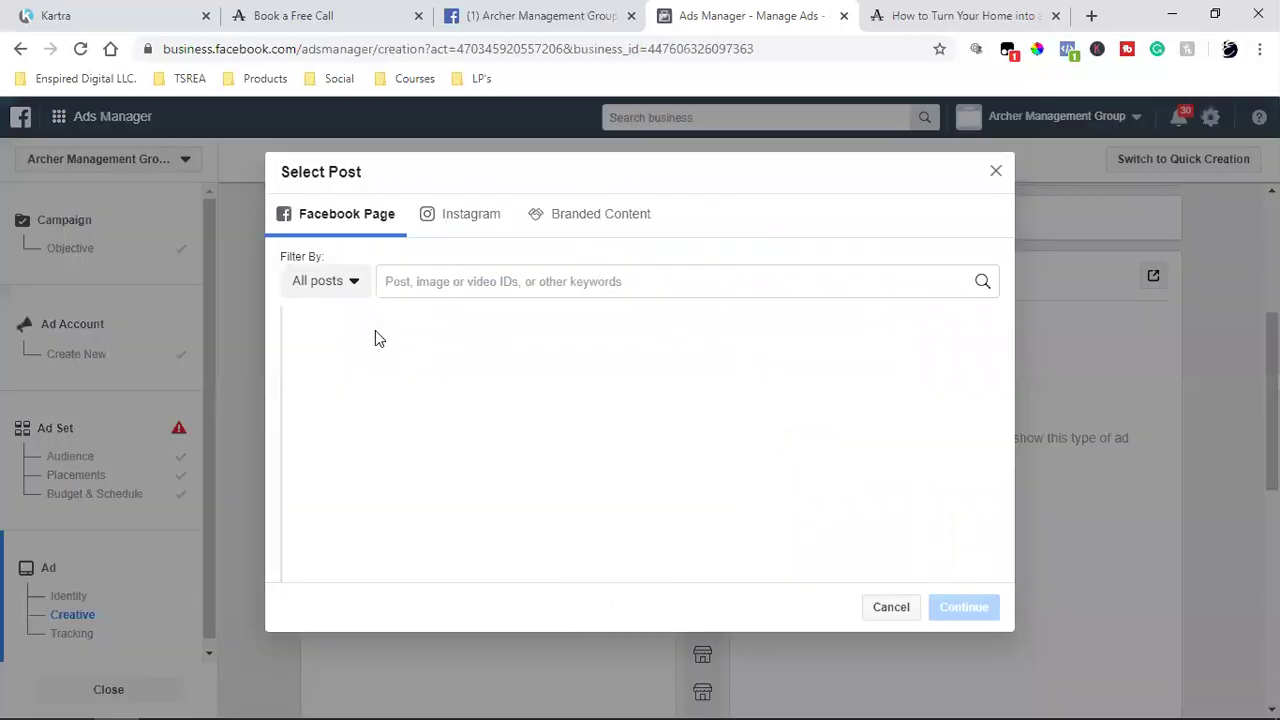
{"action": "left_click", "coordinate": [329, 290]}
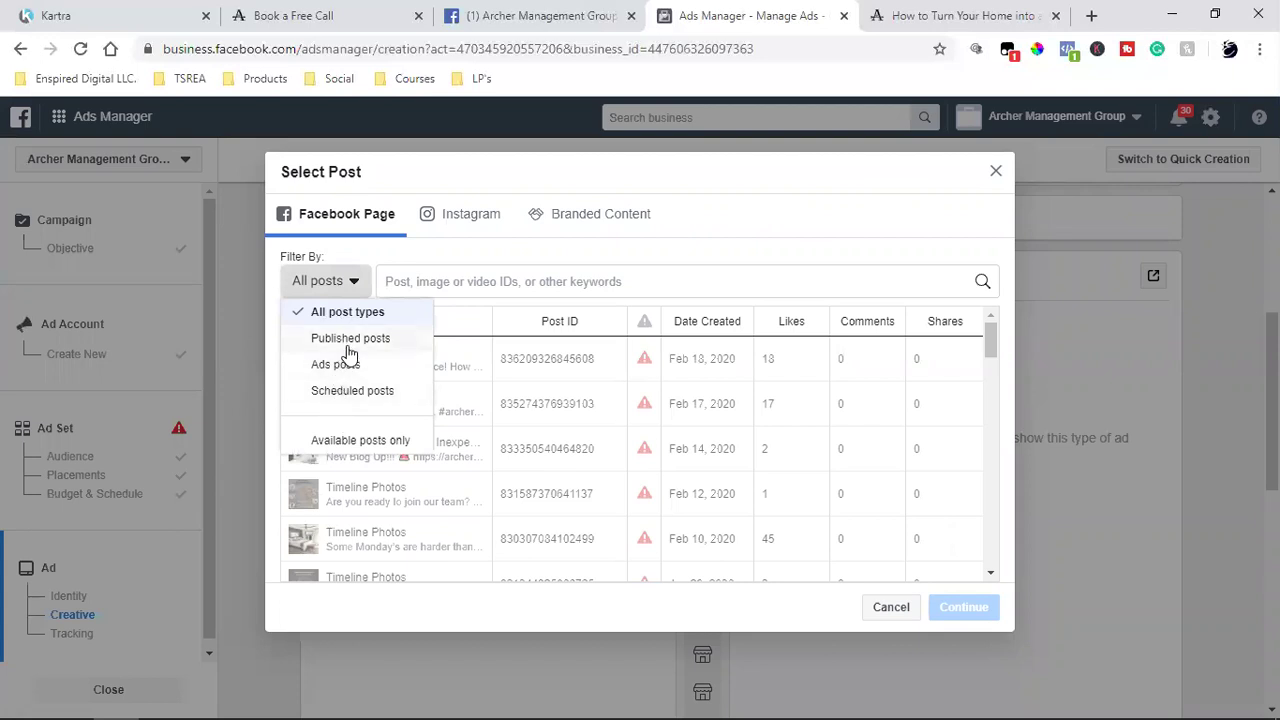
{"action": "left_click", "coordinate": [349, 340]}
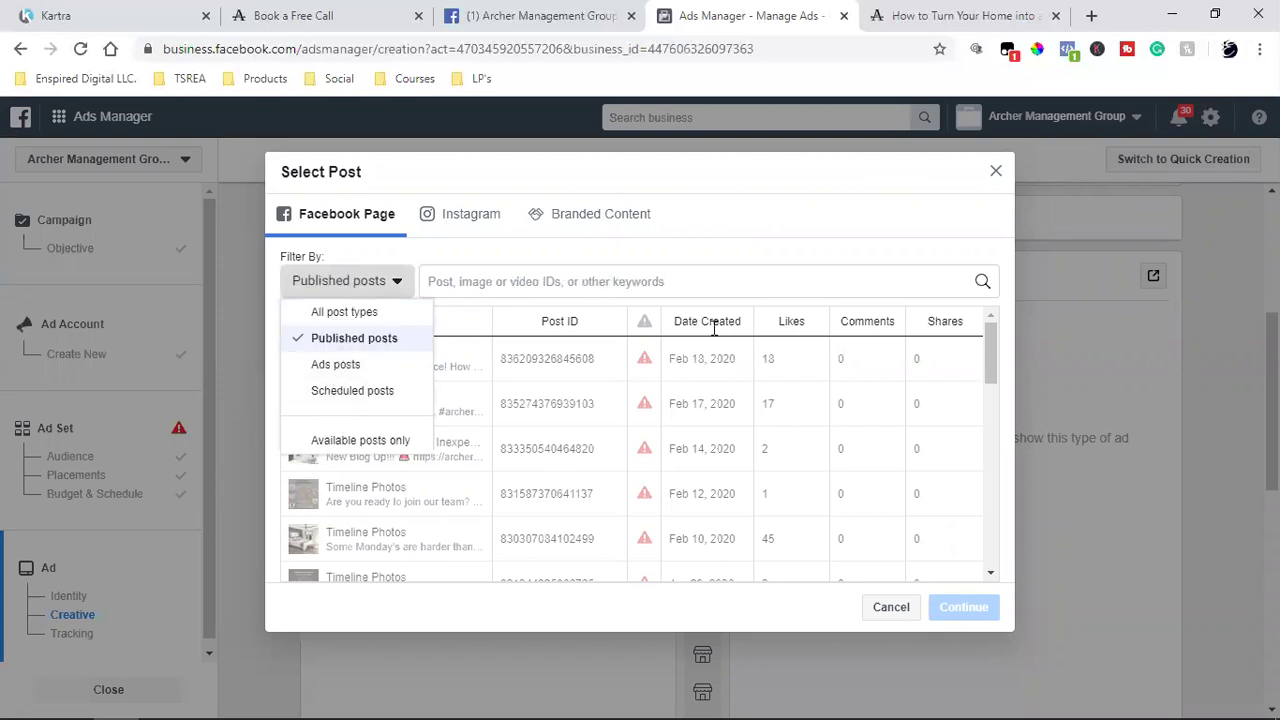
- Look through the published posts, then open the "Why Choose Archer Management Group?" video from the Facebook page's videos and pause it
{"action": "left_click_drag", "start_coordinate": [995, 339], "coordinate": [999, 559]}
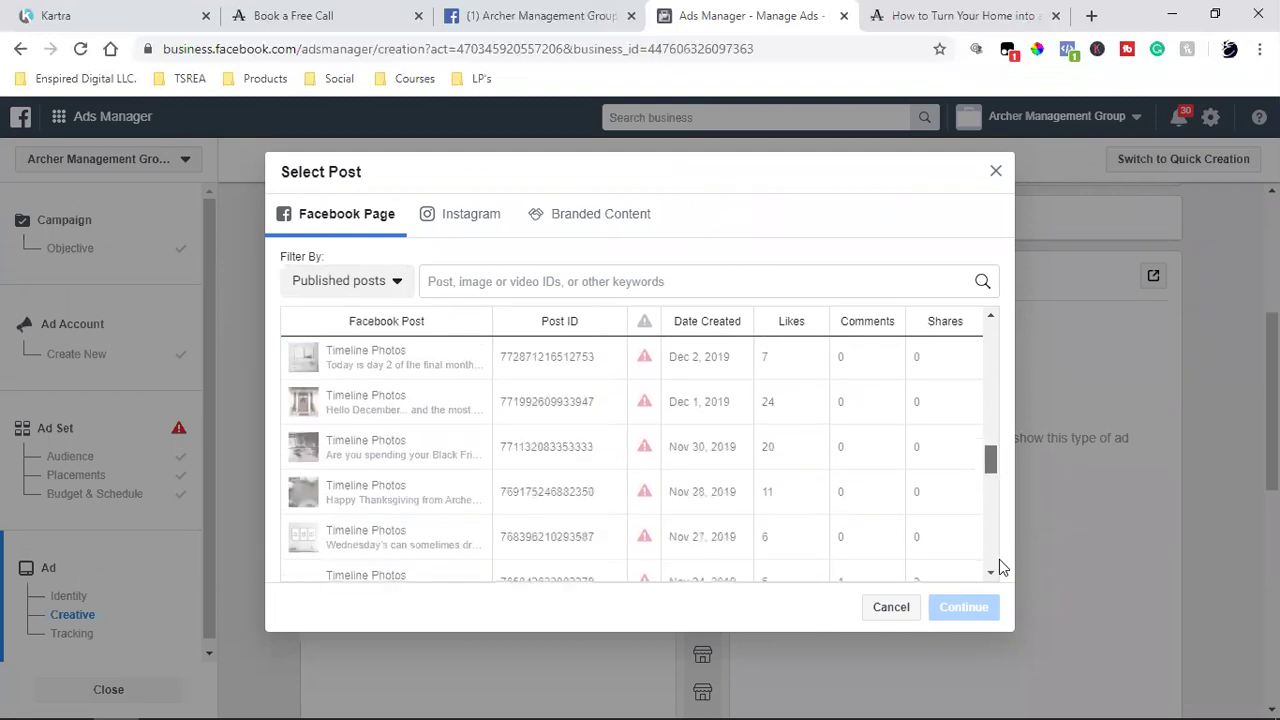
{"action": "scroll", "coordinate": [489, 506], "scroll_direction": "down", "scroll_amount": 10}
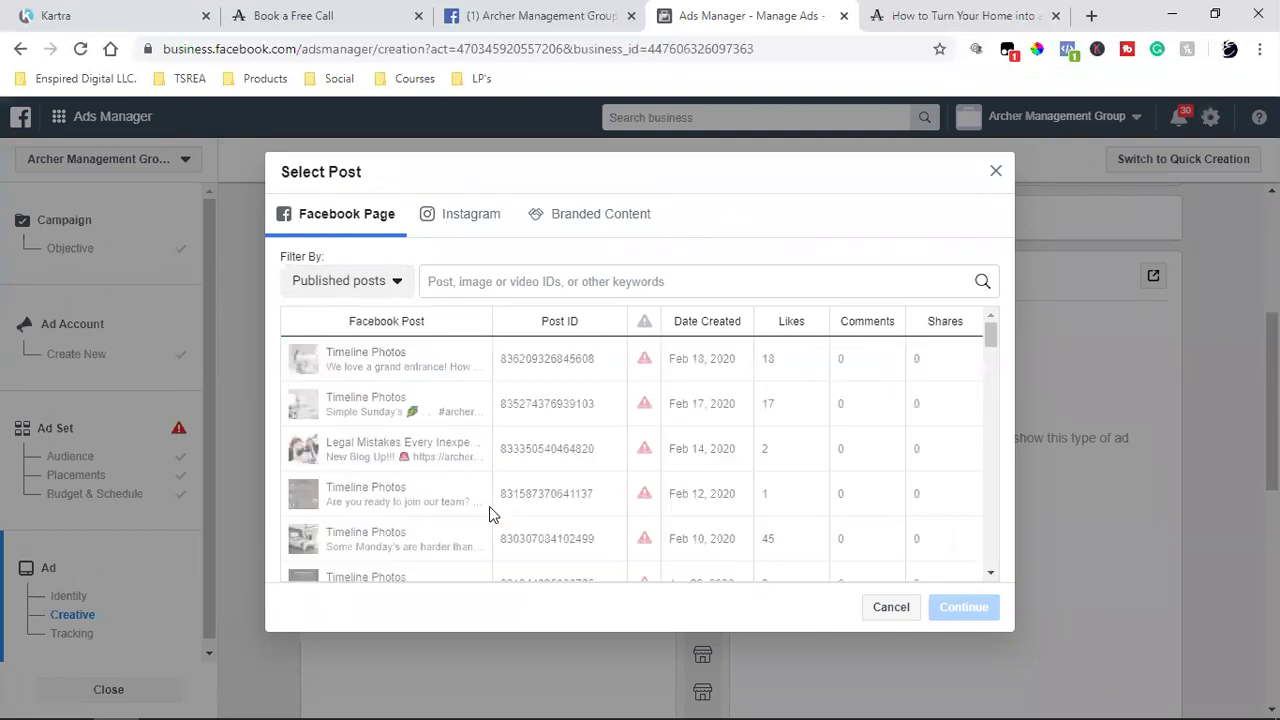
{"action": "left_click", "coordinate": [555, 15]}
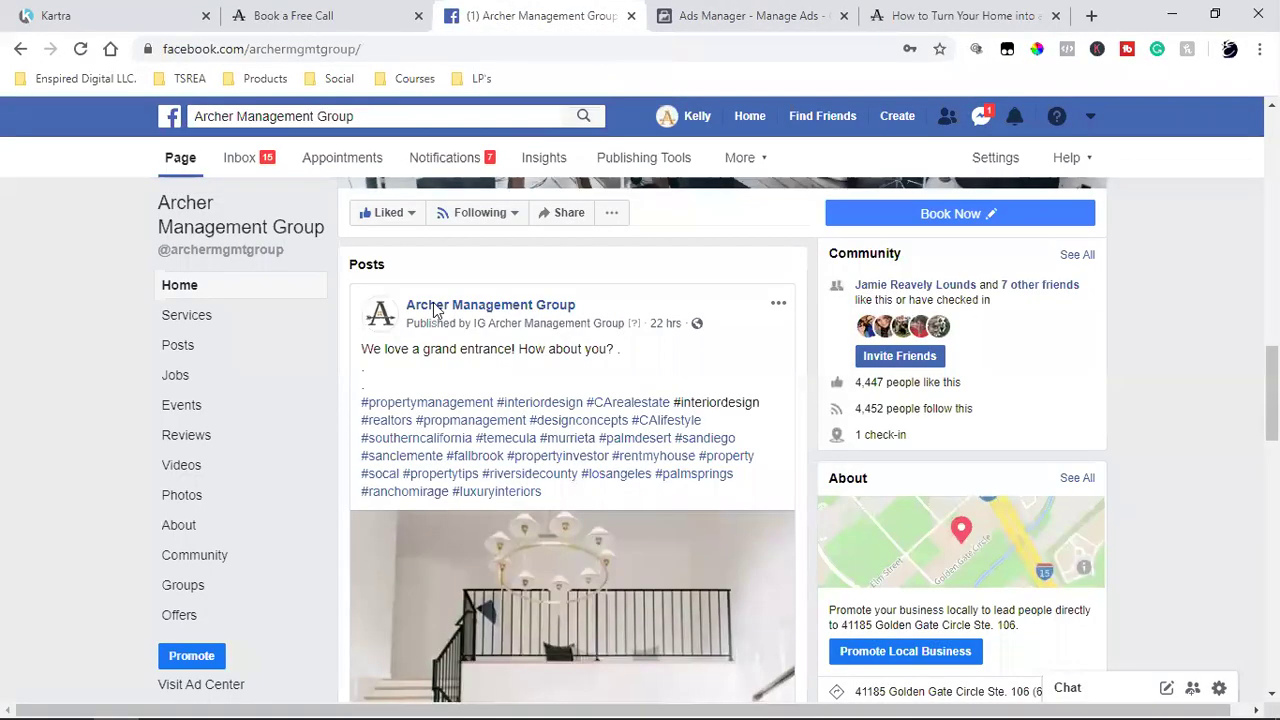
{"action": "left_click", "coordinate": [208, 476]}
{"action": "scroll", "coordinate": [1040, 495], "scroll_direction": "down", "scroll_amount": 3}
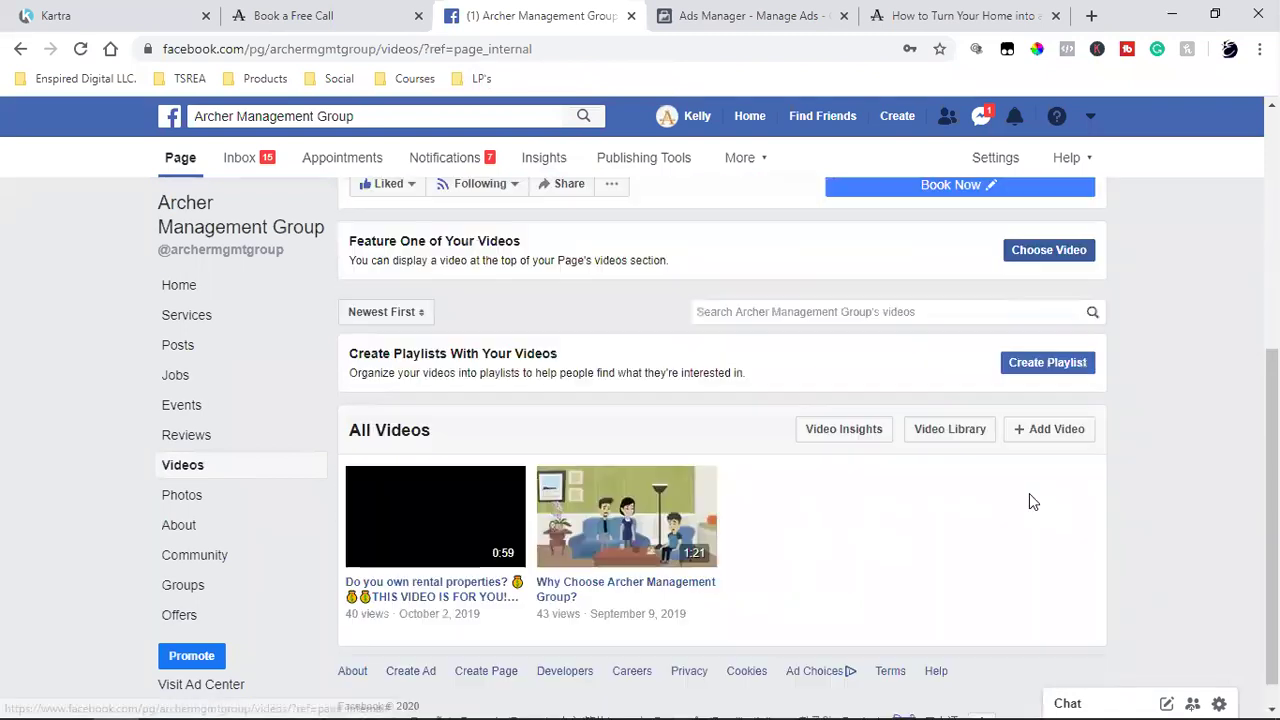
{"action": "left_click", "coordinate": [606, 502]}
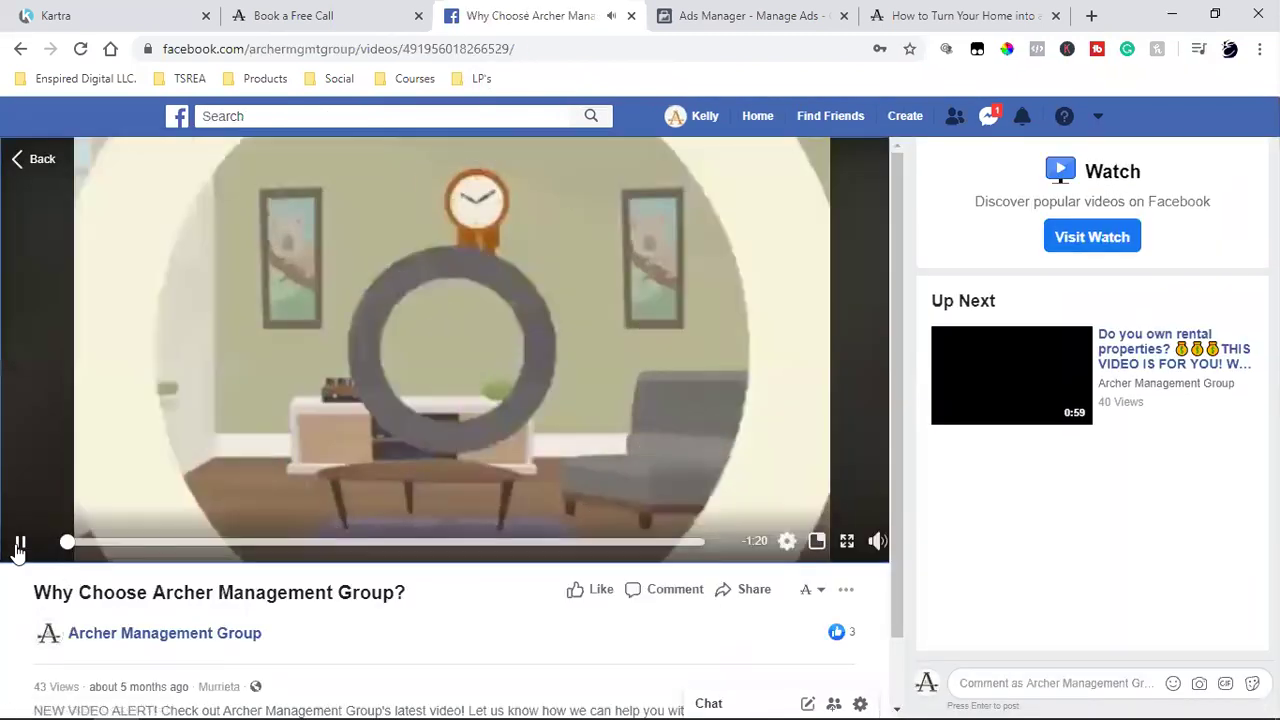
{"action": "left_click", "coordinate": [20, 545]}
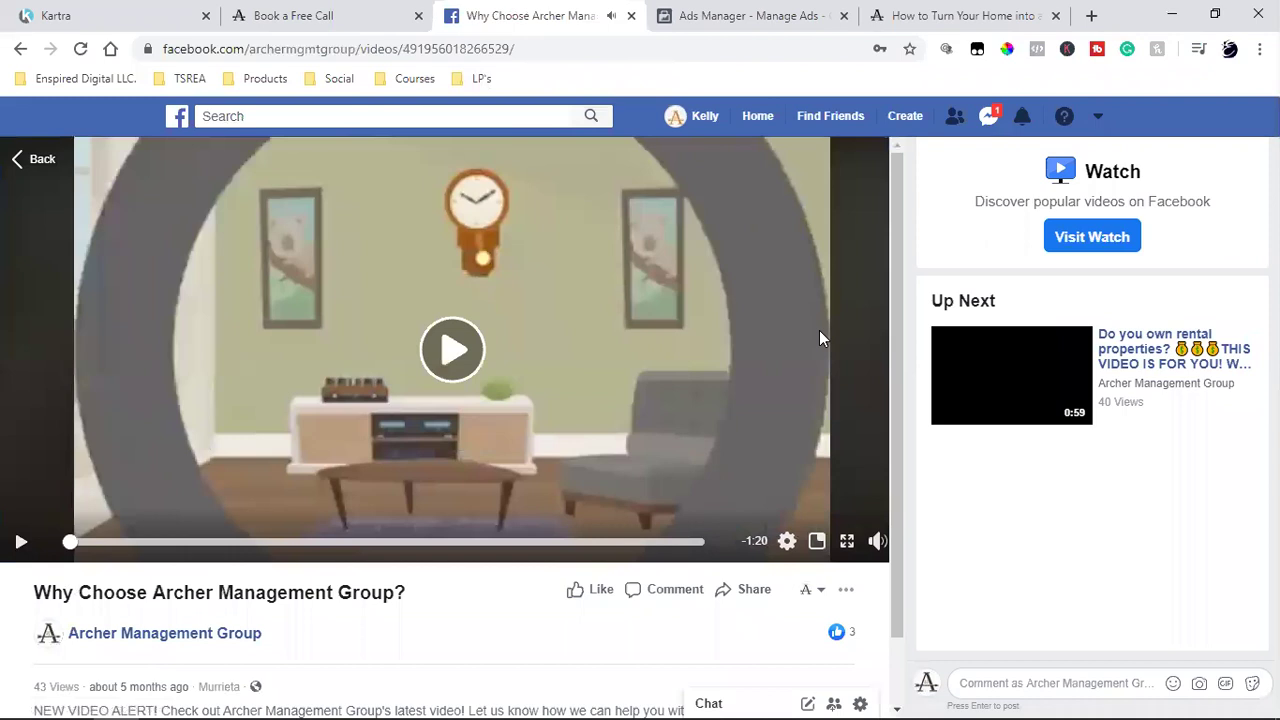
{"action": "double_click", "coordinate": [481, 50]}
{"action": "right_click", "coordinate": [489, 51]}
{"action": "left_click", "coordinate": [511, 152]}
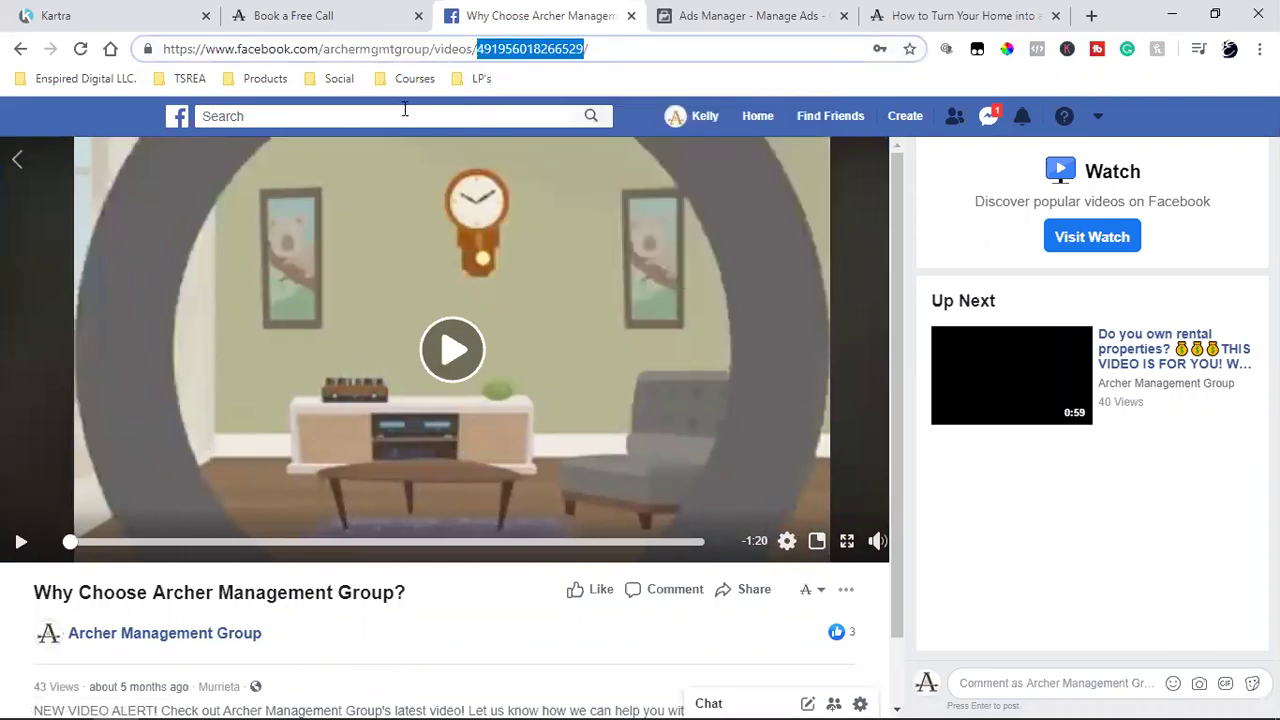
{"action": "left_click", "coordinate": [767, 12]}
{"action": "left_click", "coordinate": [489, 284]}
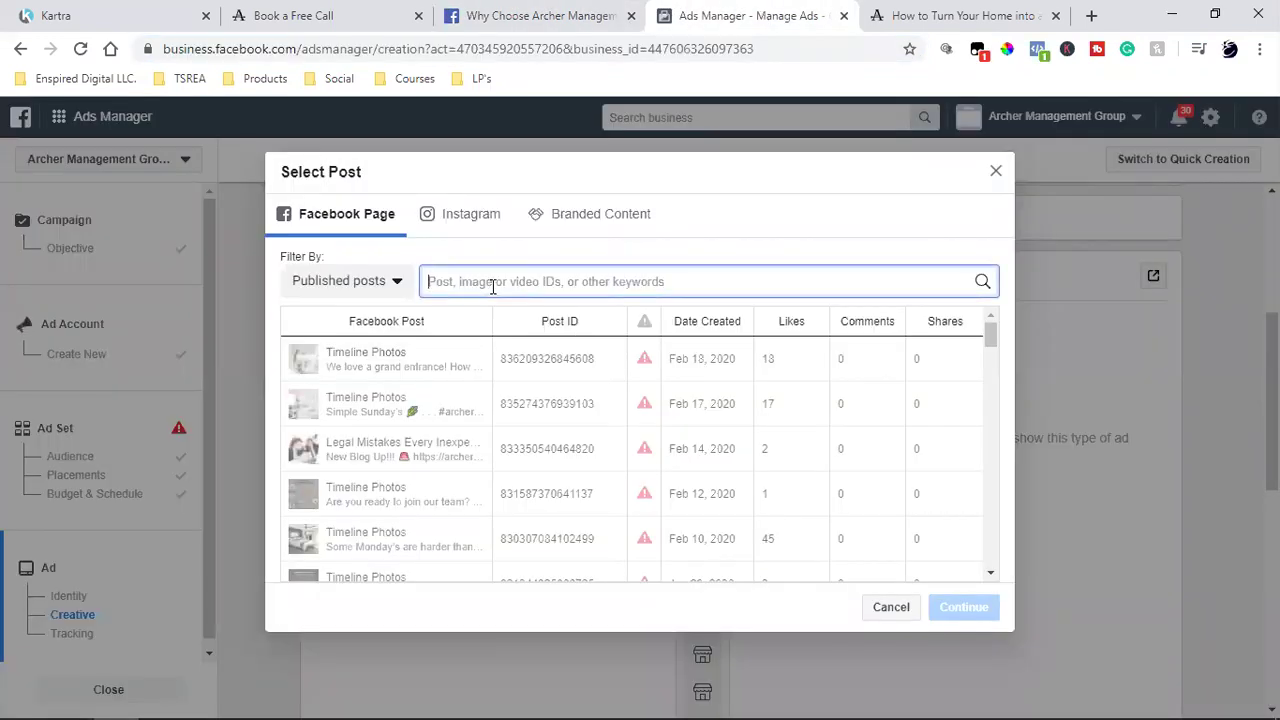
{"action": "key", "text": "ctrl+v"}
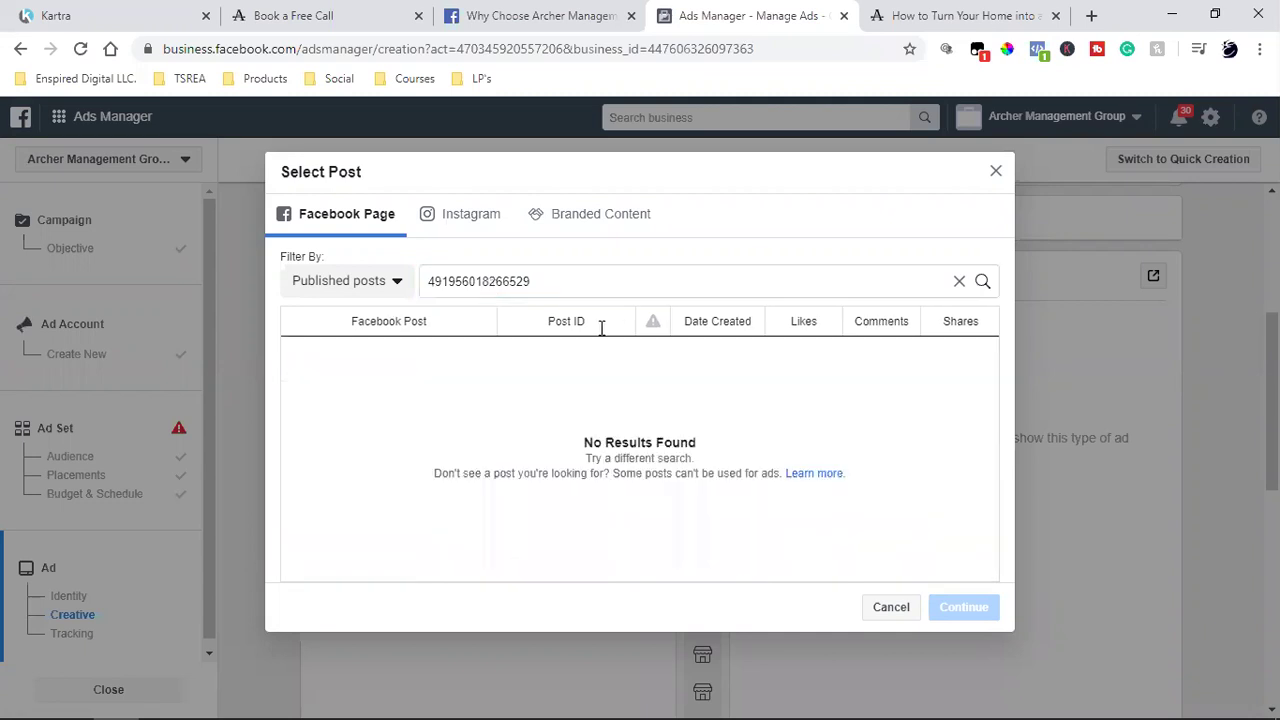
- Restrict the published posts search for the video ID to available posts only
{"action": "left_click", "coordinate": [352, 289]}
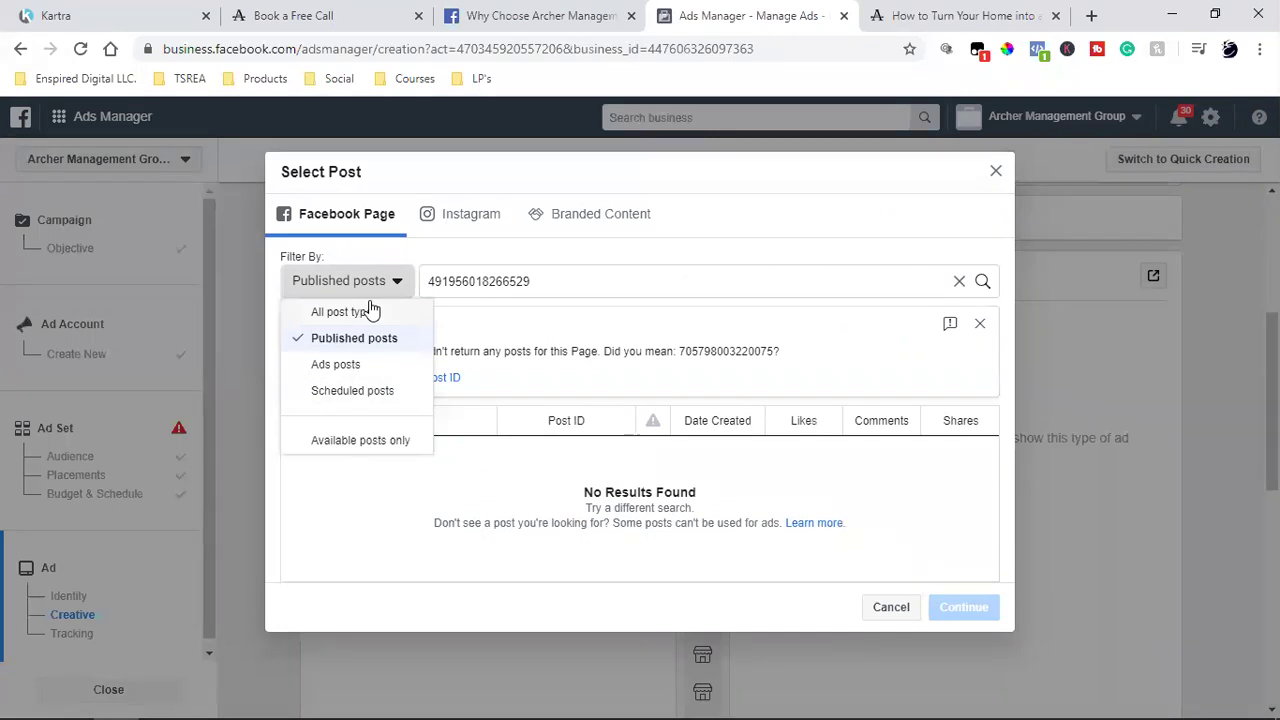
{"action": "left_click", "coordinate": [350, 465]}
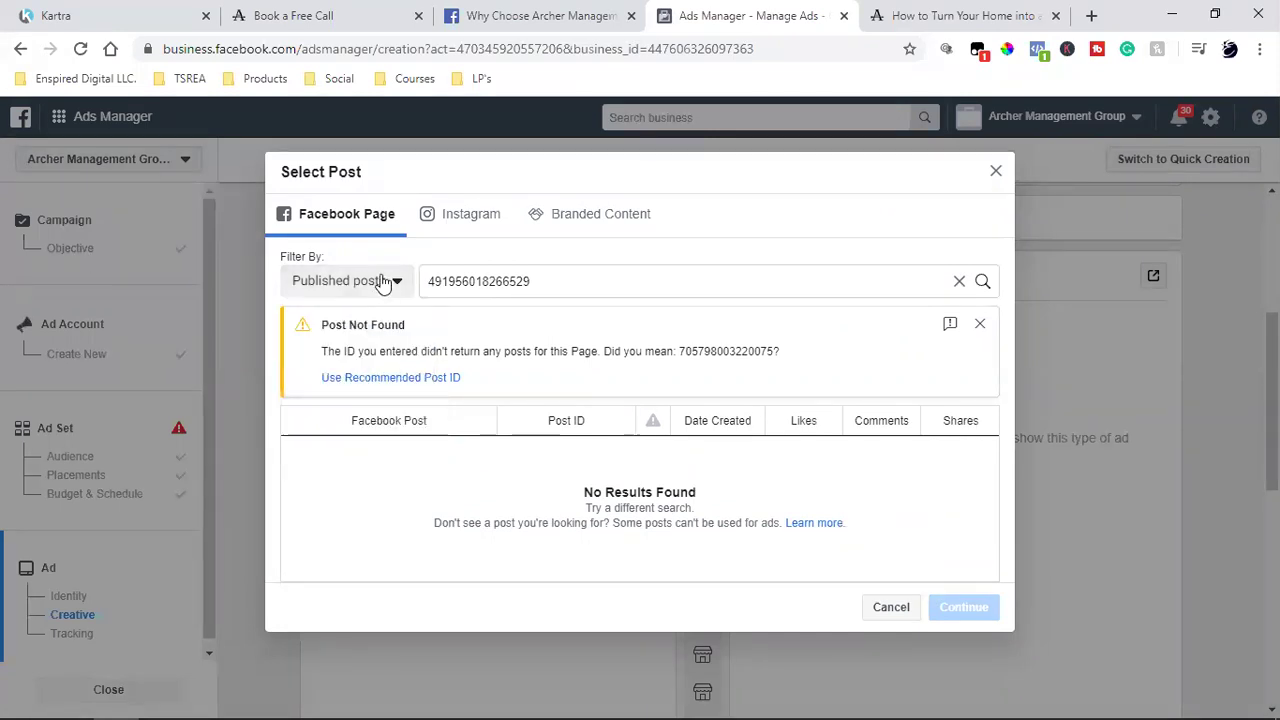
{"action": "left_click", "coordinate": [396, 280]}
{"action": "left_click", "coordinate": [355, 445]}
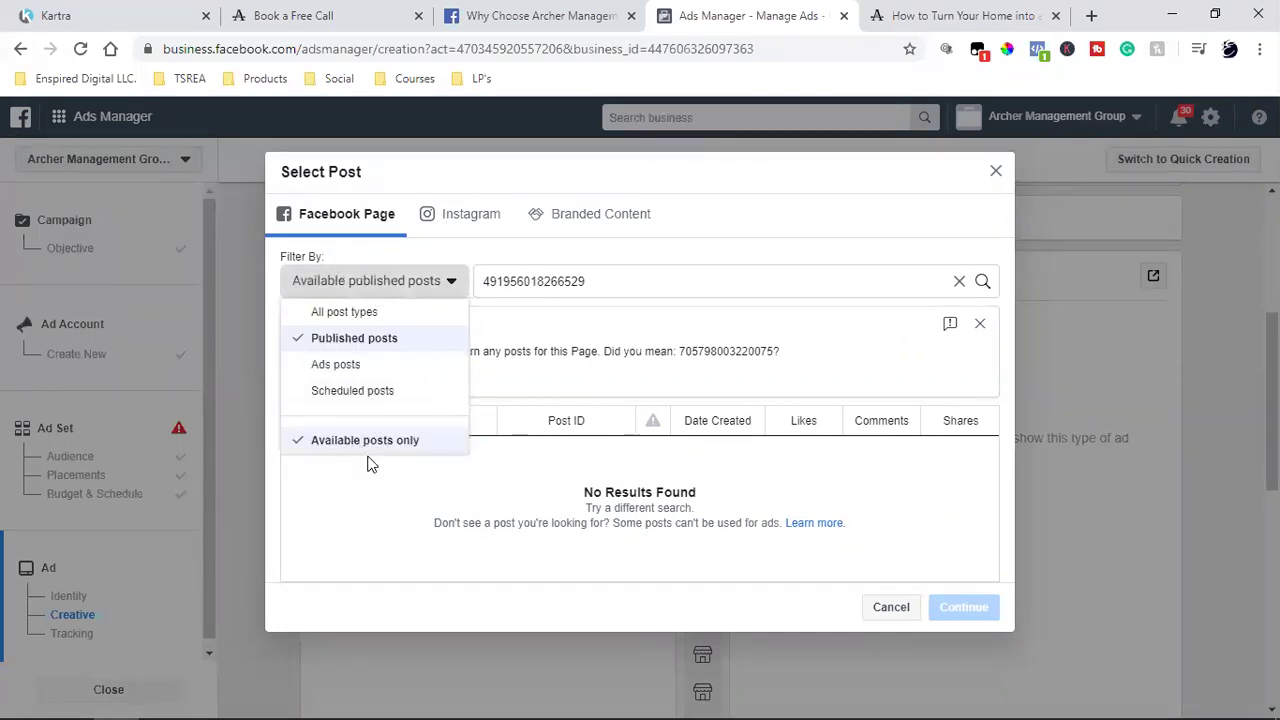
{"action": "left_click", "coordinate": [468, 357]}
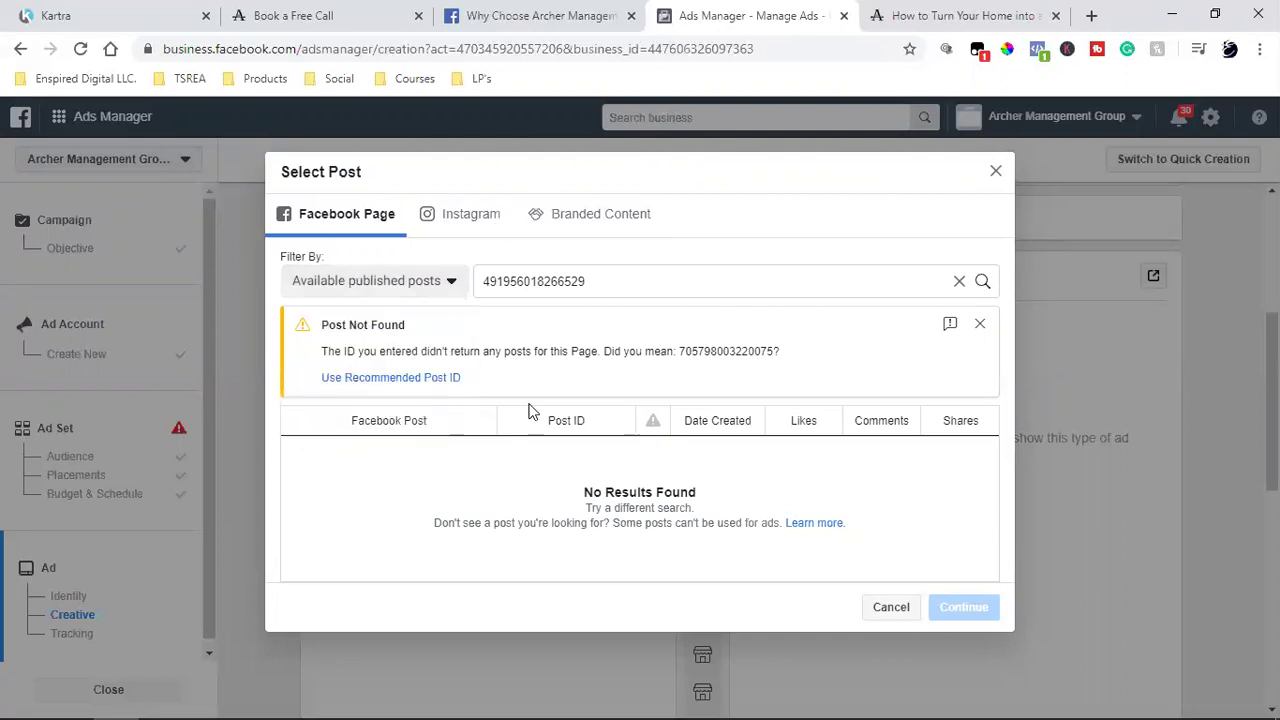
- Try the video ID search with all post types, then with scheduled posts
{"action": "left_click", "coordinate": [363, 290]}
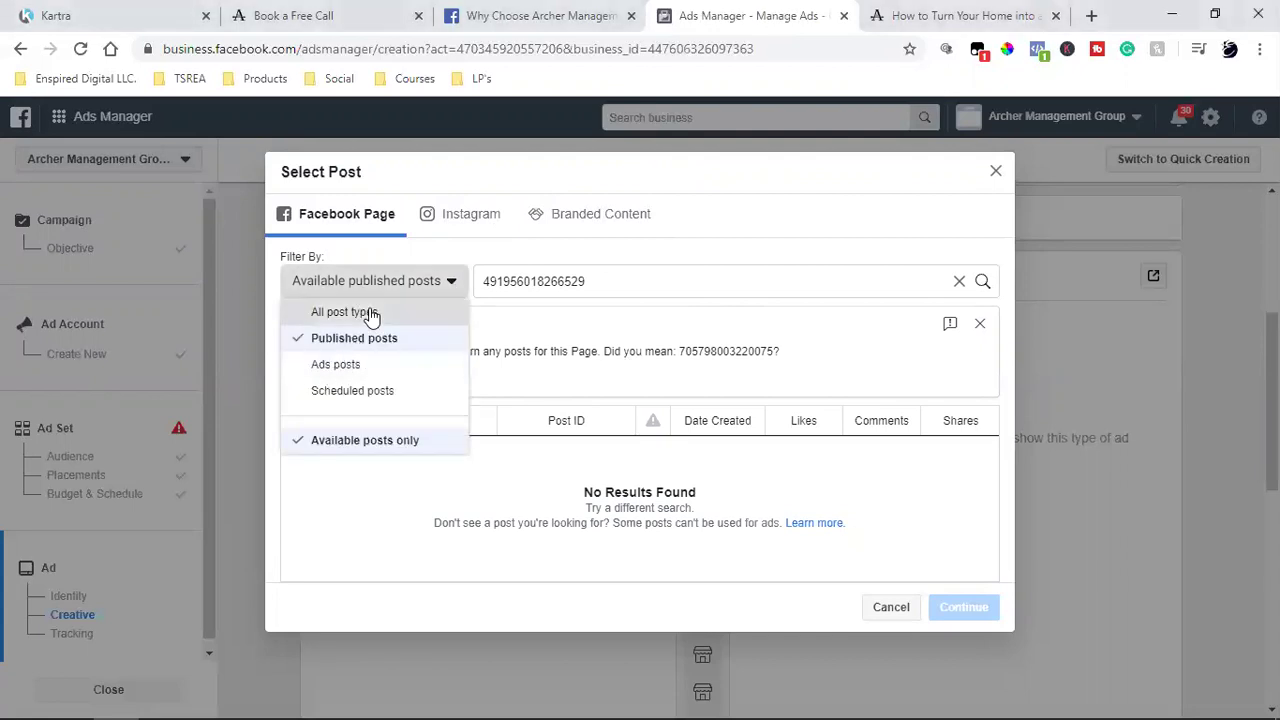
{"action": "left_click", "coordinate": [370, 313]}
{"action": "key", "text": "Escape"}
{"action": "key", "text": "Return"}
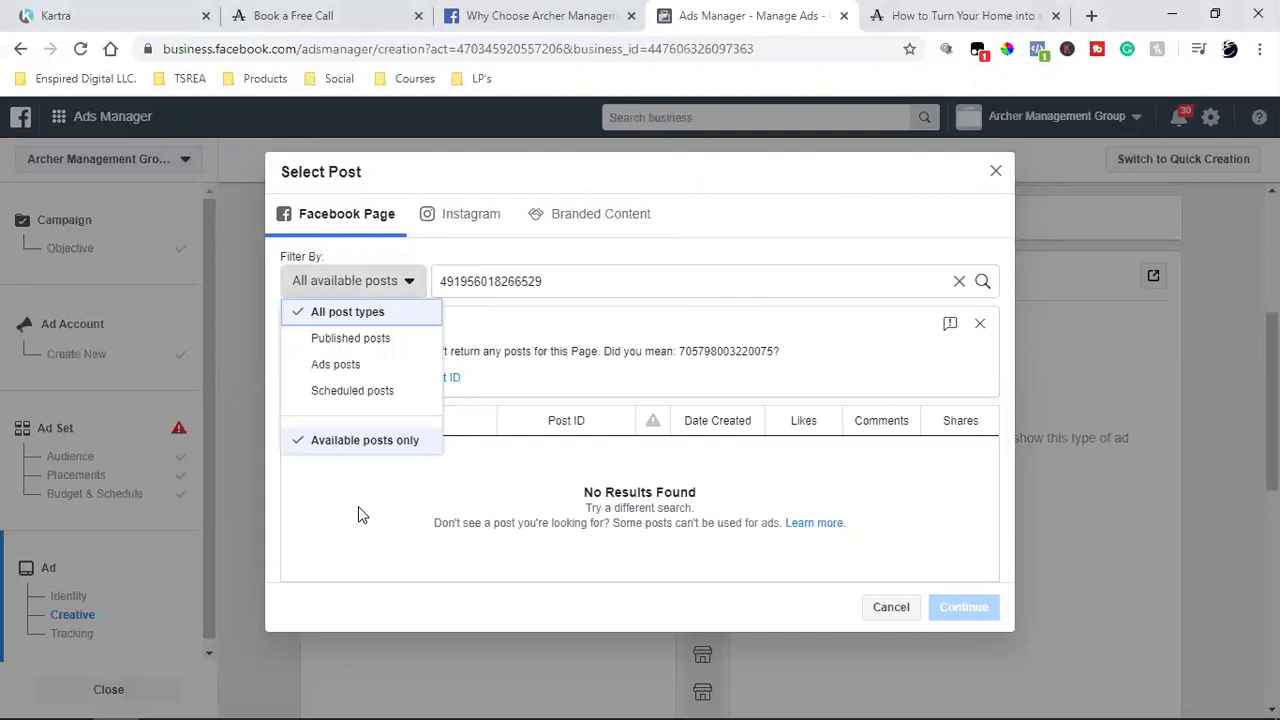
{"action": "left_click", "coordinate": [378, 400]}
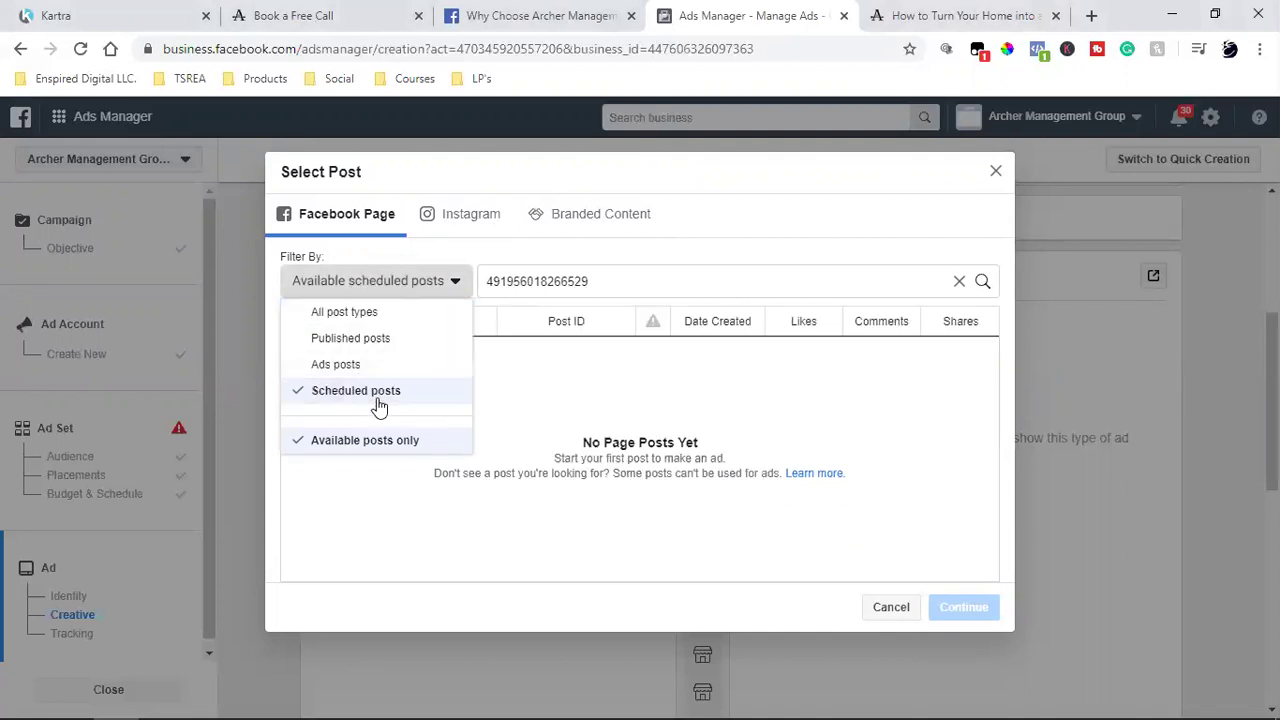
- Clear the video ID from the search and list all available posts of every type
{"action": "left_click", "coordinate": [393, 283]}
{"action": "key", "text": "Tab"}
{"action": "key", "text": "BackSpace"}
{"action": "left_click", "coordinate": [432, 288]}
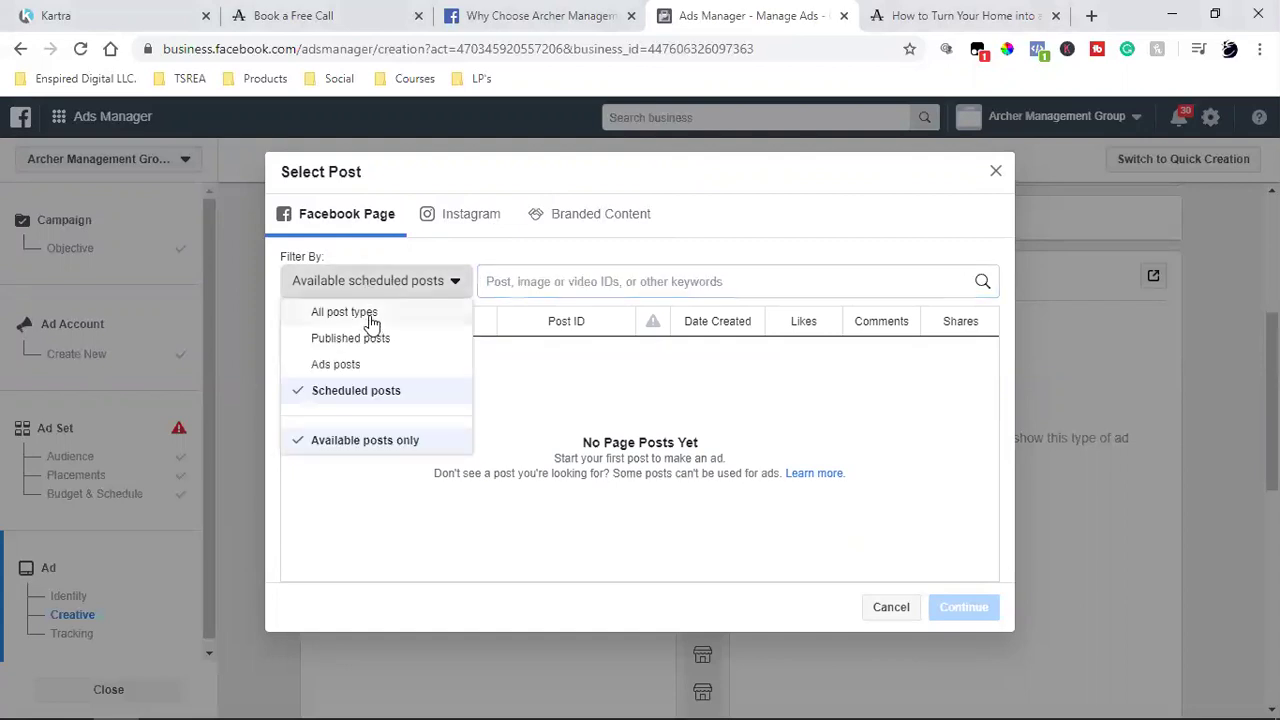
{"action": "left_click", "coordinate": [365, 313]}
{"action": "left_click", "coordinate": [515, 258]}
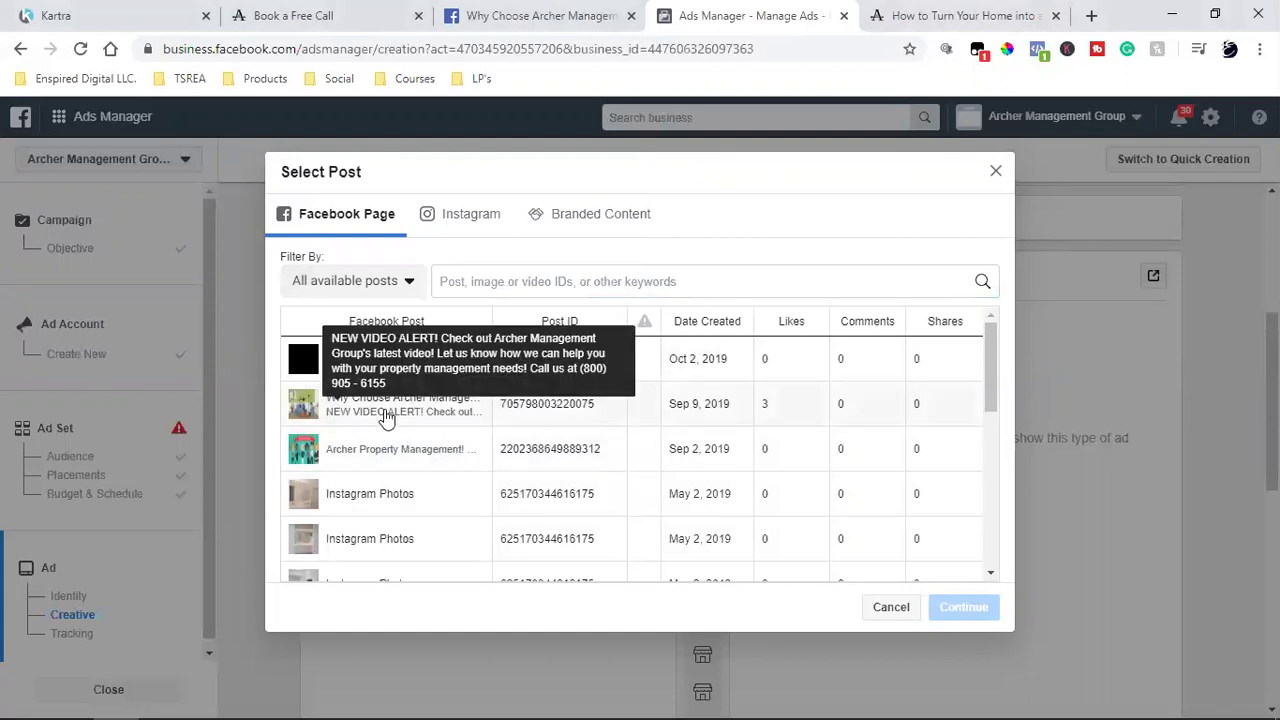
- Check the video's Facebook page for its title, description and ID, then return to Ads Manager's post selection
{"action": "left_click", "coordinate": [470, 15]}
{"action": "scroll", "coordinate": [551, 504], "scroll_direction": "down", "scroll_amount": 1}
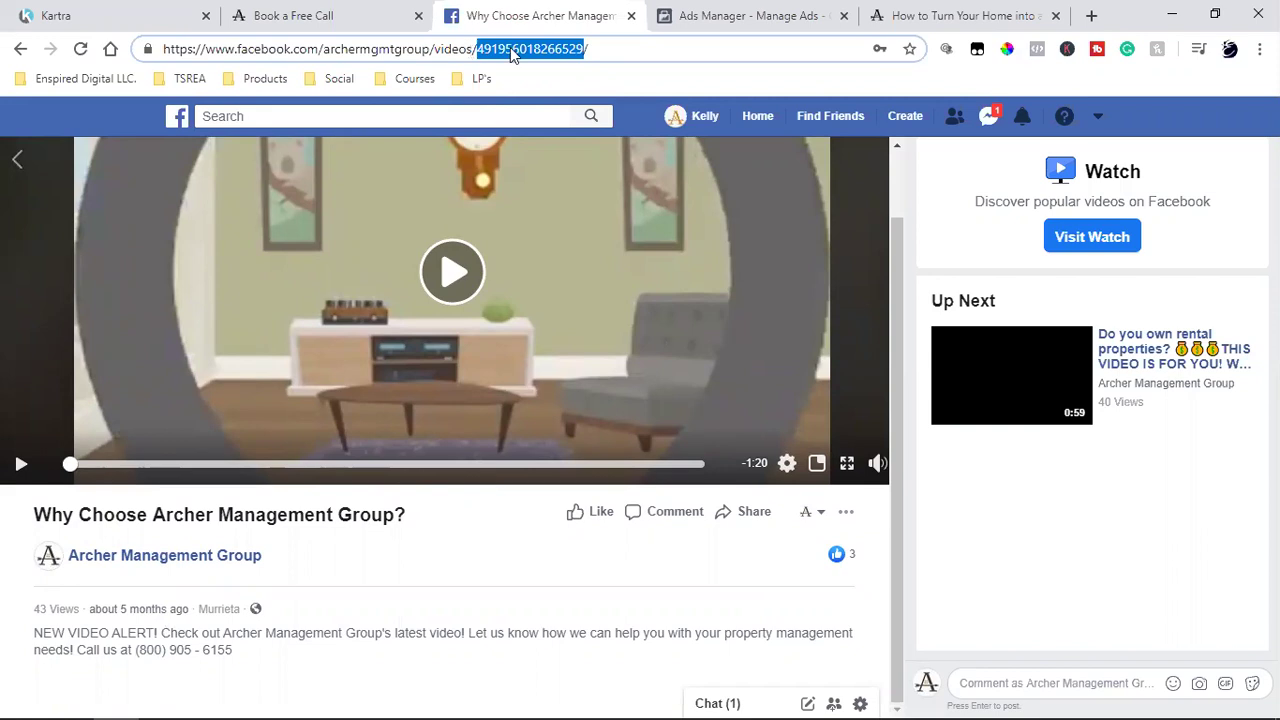
{"action": "key", "text": "ctrl+Tab"}
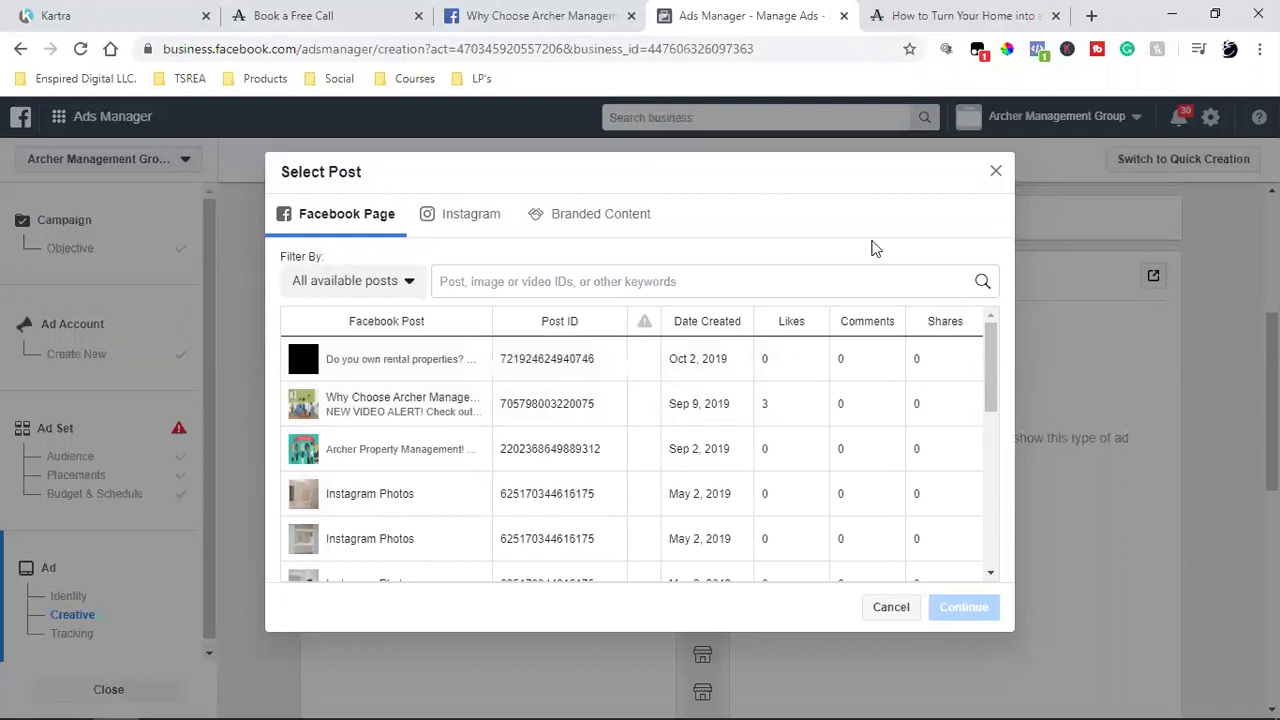
- Try to select the "Why Choose Archer Management Group?" post from the available posts, then cancel the post selection
{"action": "scroll", "coordinate": [480, 437], "scroll_direction": "down", "scroll_amount": 5}
{"action": "scroll", "coordinate": [480, 437], "scroll_direction": "up", "scroll_amount": 5}
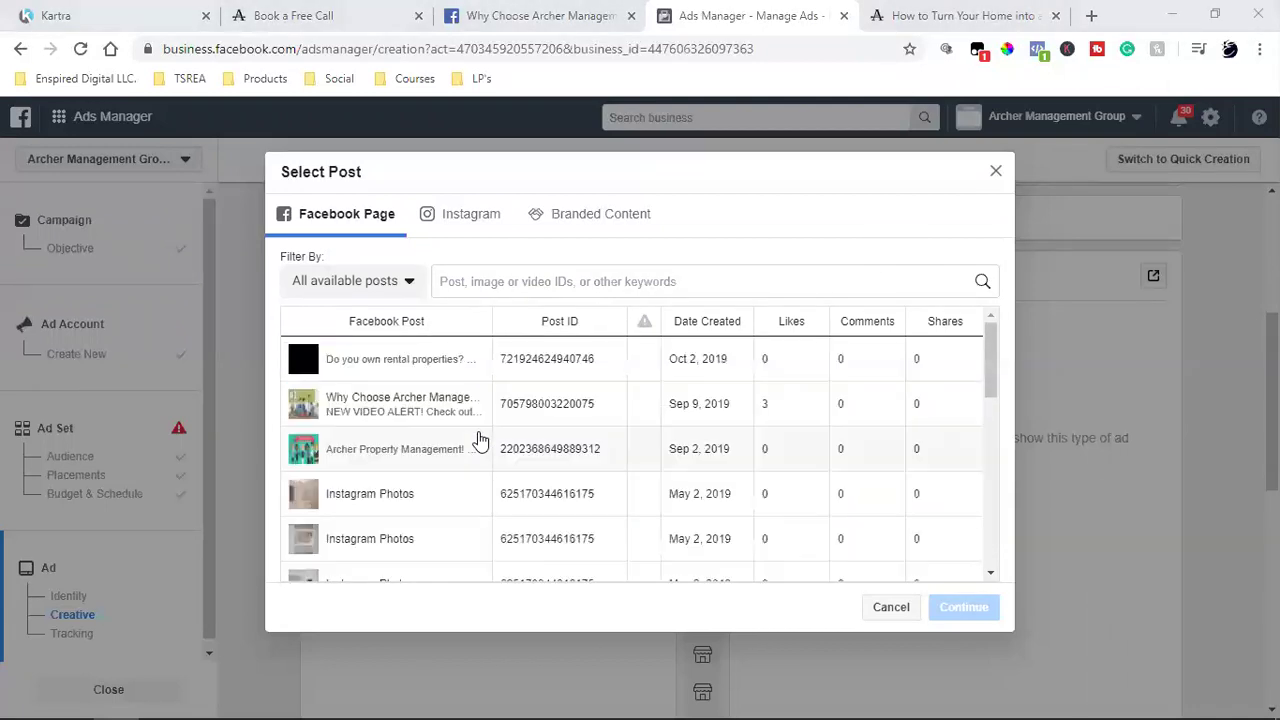
{"action": "double_click", "coordinate": [379, 402]}
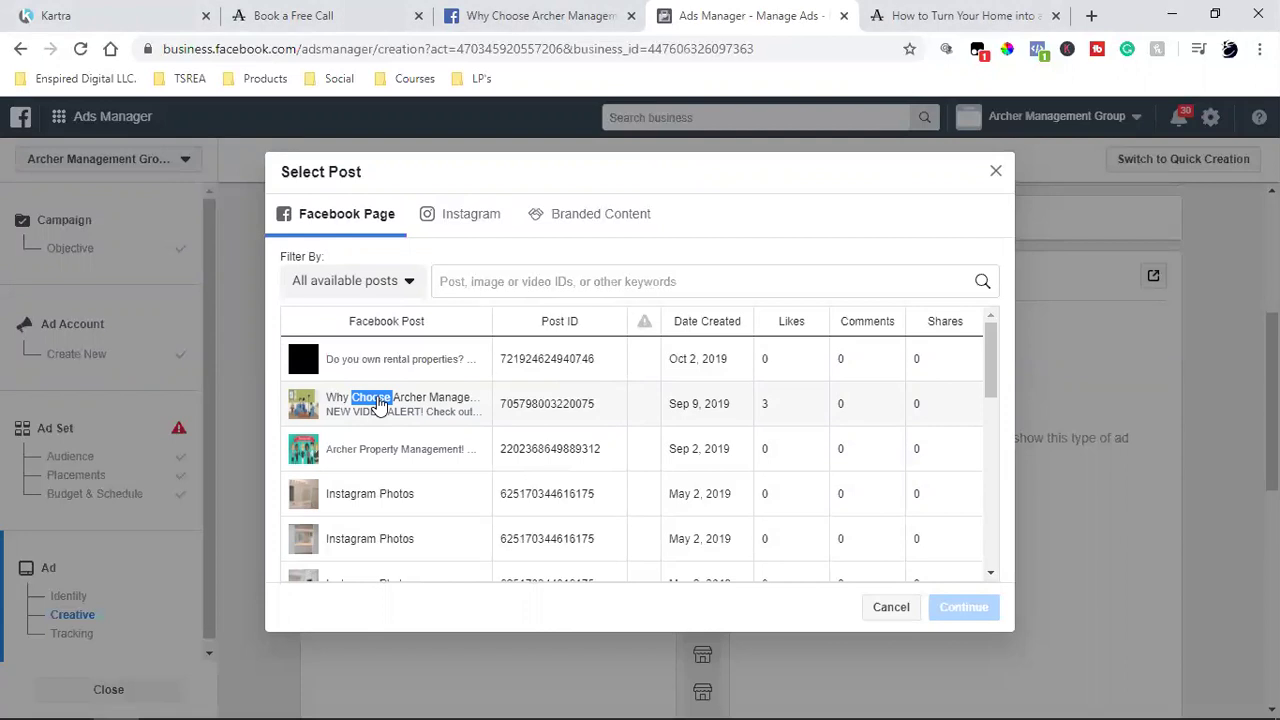
{"action": "double_click", "coordinate": [437, 401]}
{"action": "left_click", "coordinate": [893, 617]}
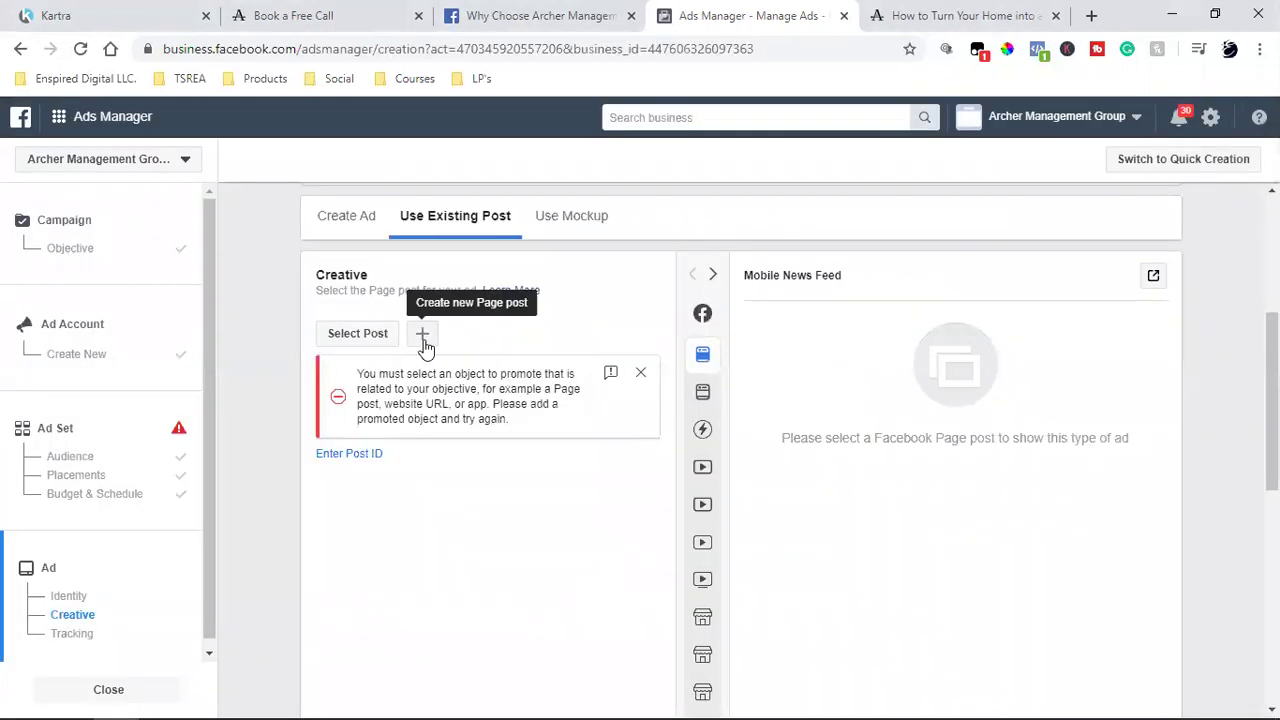
{"action": "left_click", "coordinate": [376, 332]}
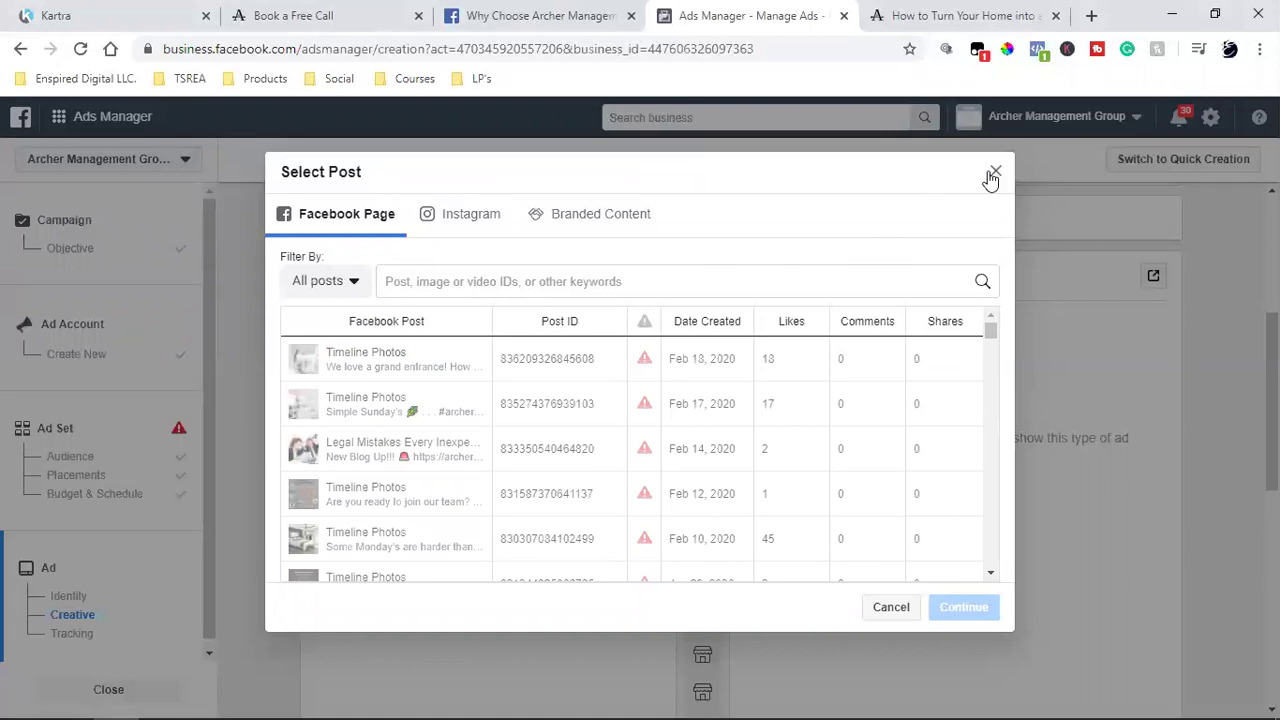
{"action": "left_click", "coordinate": [995, 171]}
{"action": "left_click", "coordinate": [326, 453]}
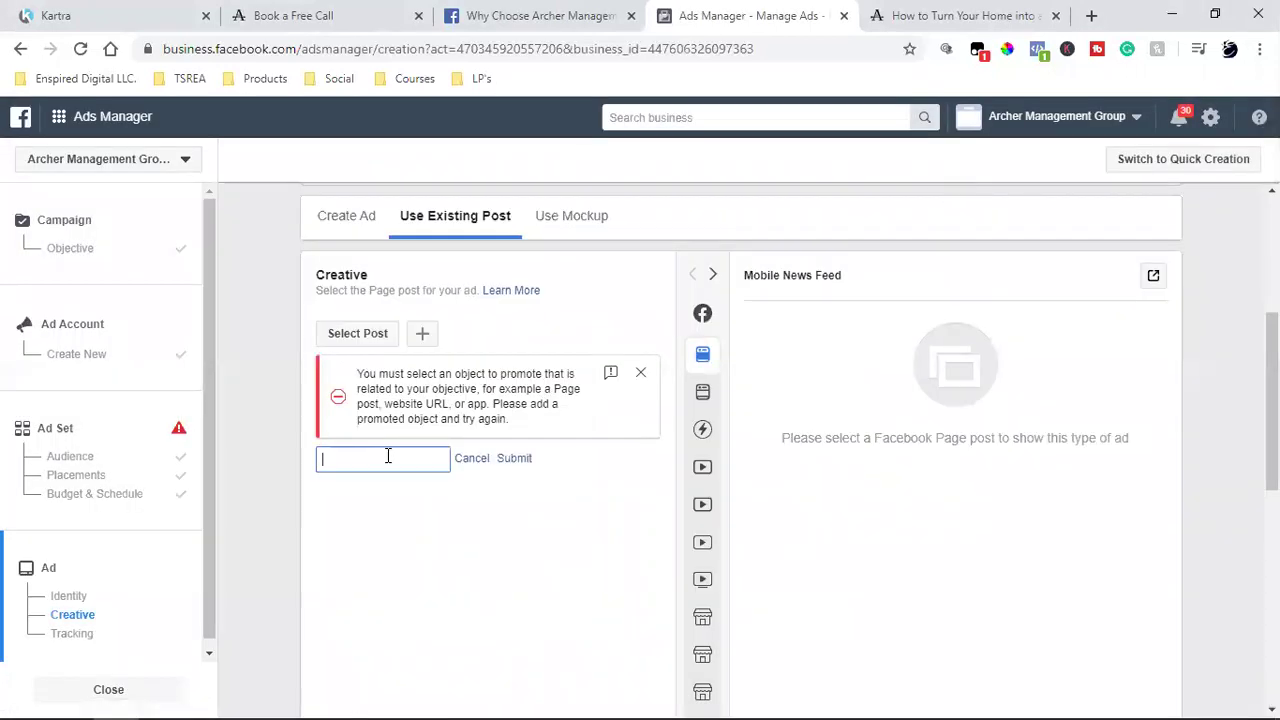
{"action": "key", "text": "ctrl+v"}
{"action": "left_click", "coordinate": [514, 458]}
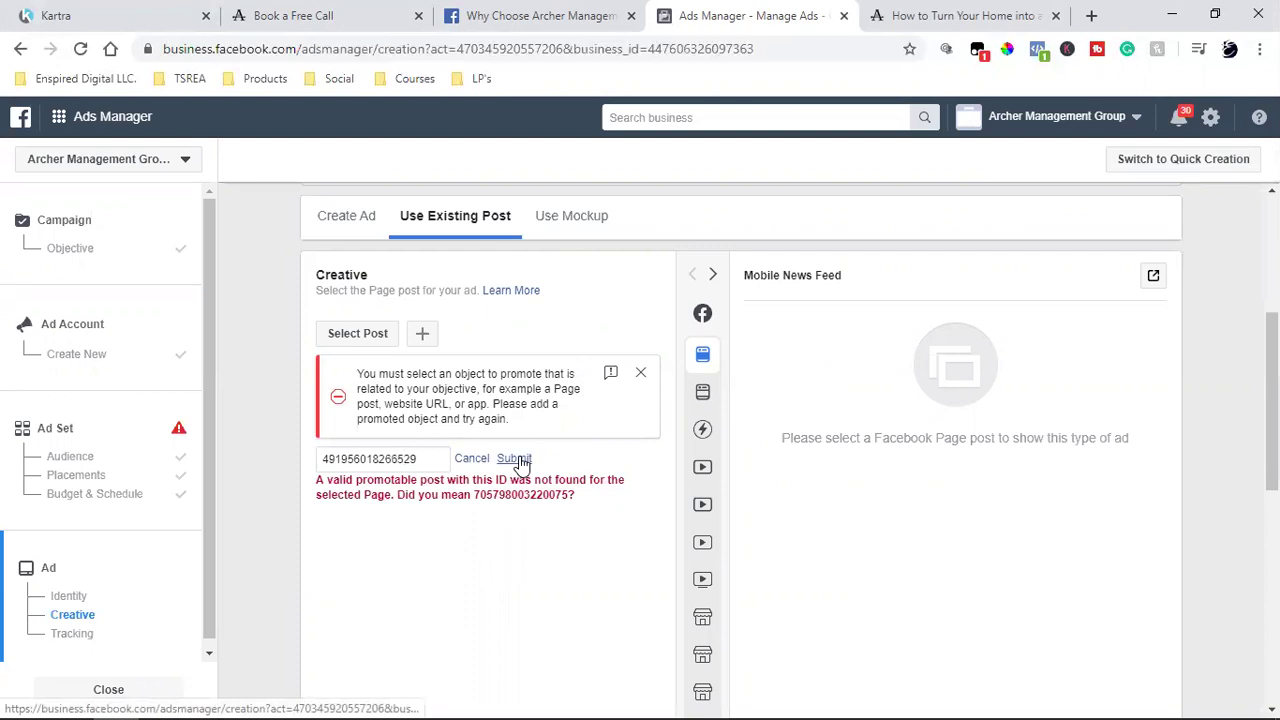
{"action": "left_click_drag", "start_coordinate": [567, 492], "coordinate": [485, 500]}
{"action": "right_click", "coordinate": [485, 500]}
{"action": "left_click", "coordinate": [530, 506]}
{"action": "double_click", "coordinate": [376, 452]}
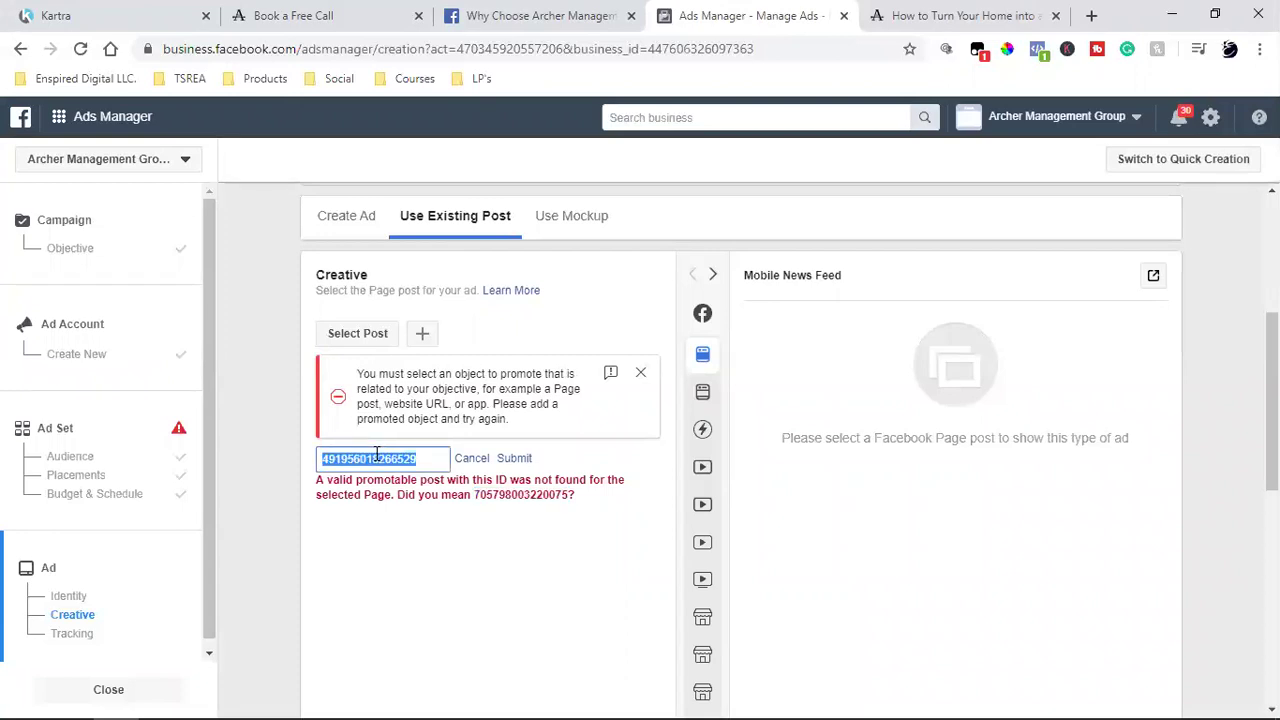
{"action": "key", "text": "ctrl+v"}
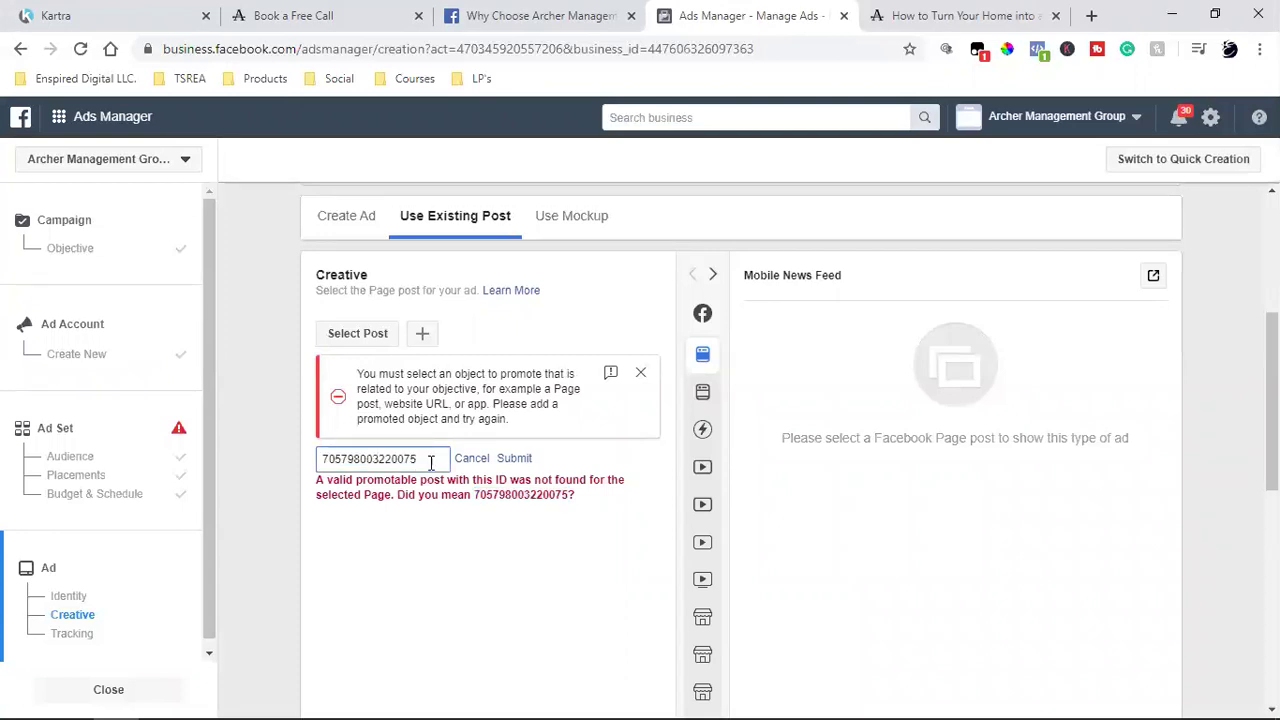
{"action": "left_click", "coordinate": [512, 460]}
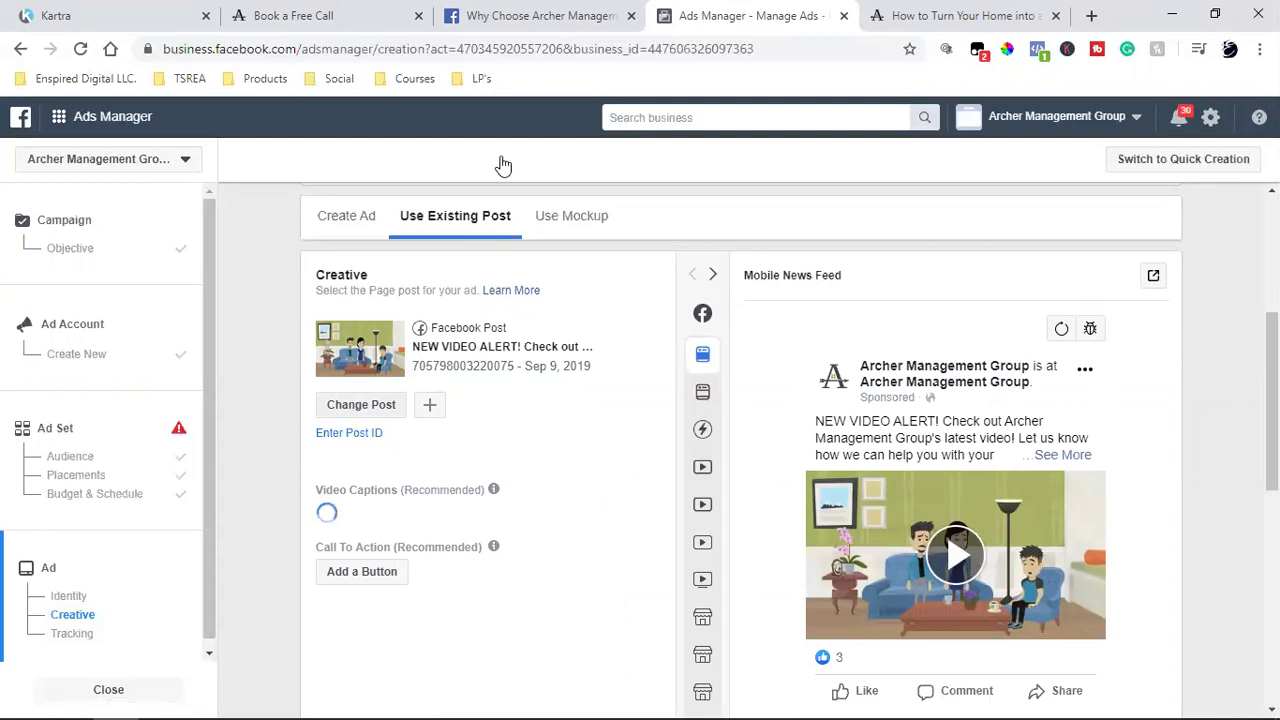
- Review where the video ID comes from by reopening the "Why Choose Archer Management Group?" video from the page's videos and pausing it
{"action": "left_click", "coordinate": [890, 14]}
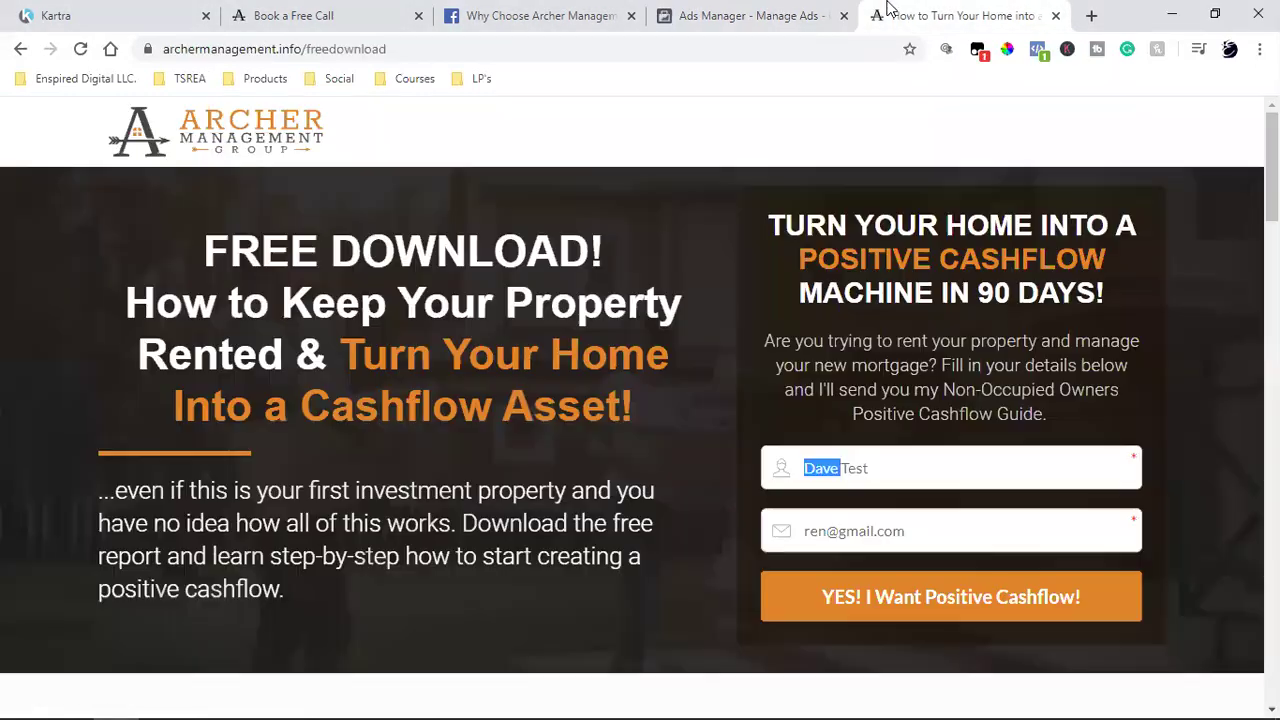
{"action": "left_click", "coordinate": [560, 12]}
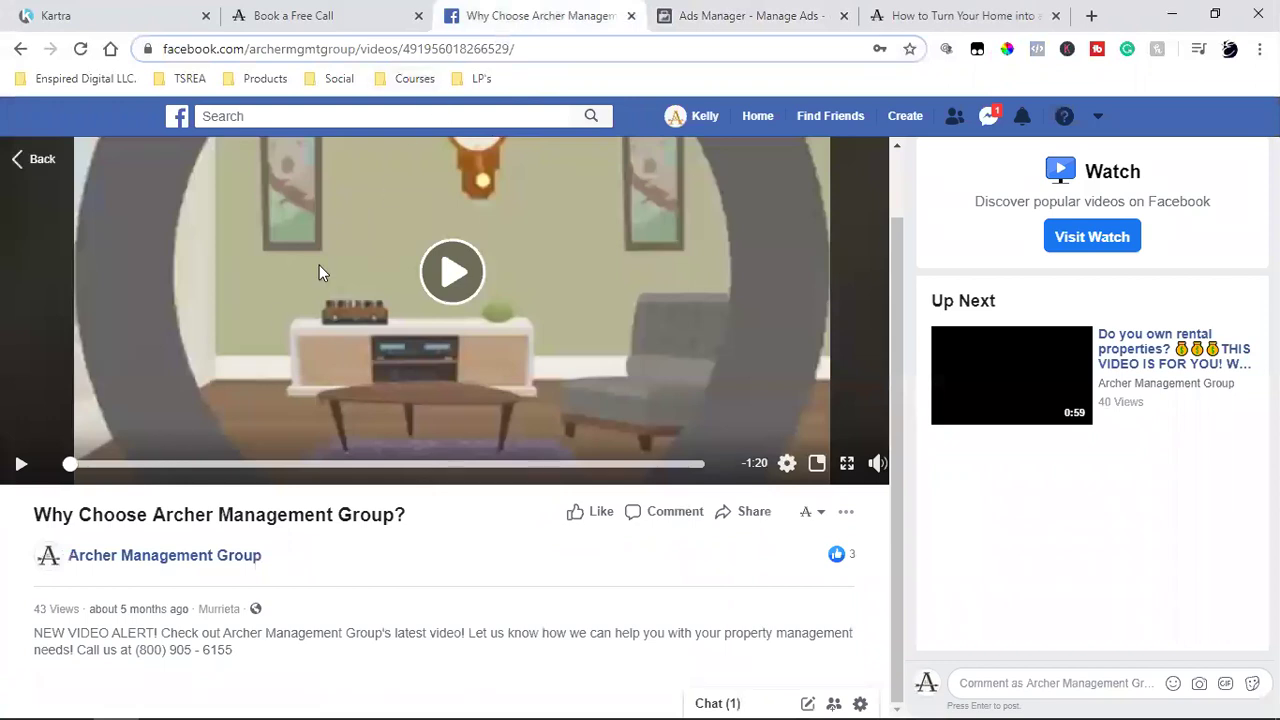
{"action": "double_click", "coordinate": [525, 49]}
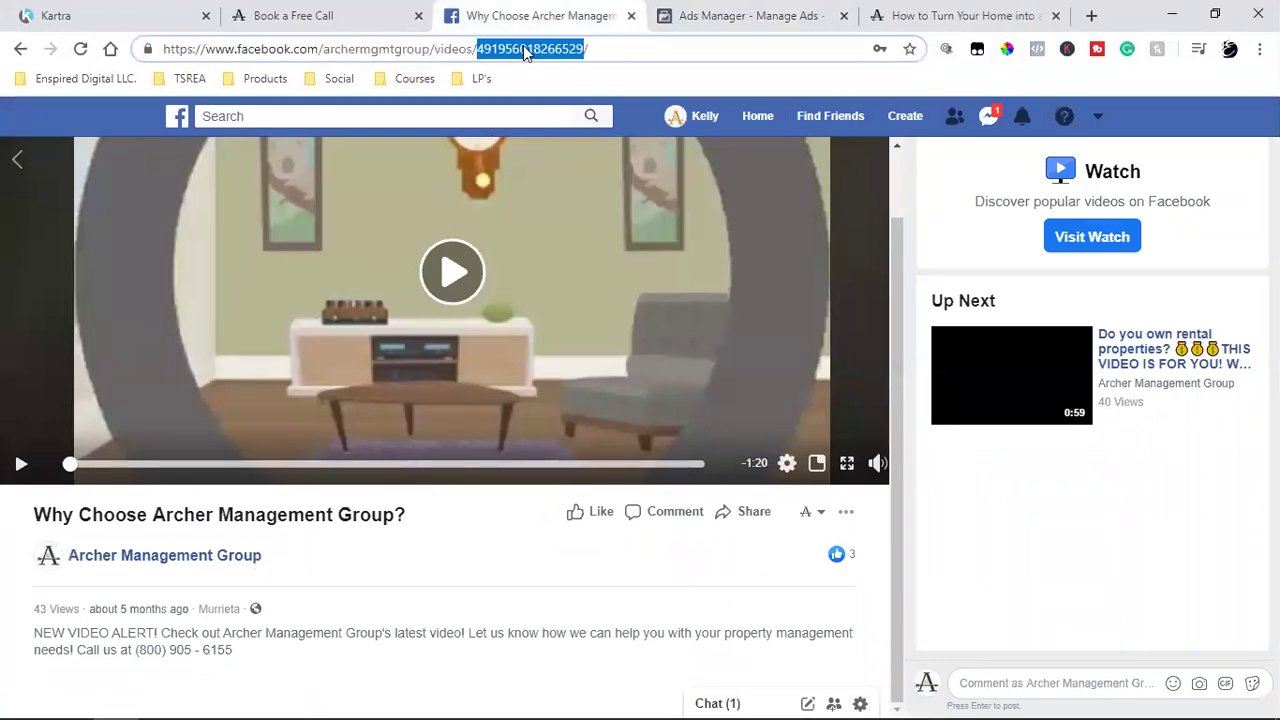
{"action": "left_click", "coordinate": [15, 164]}
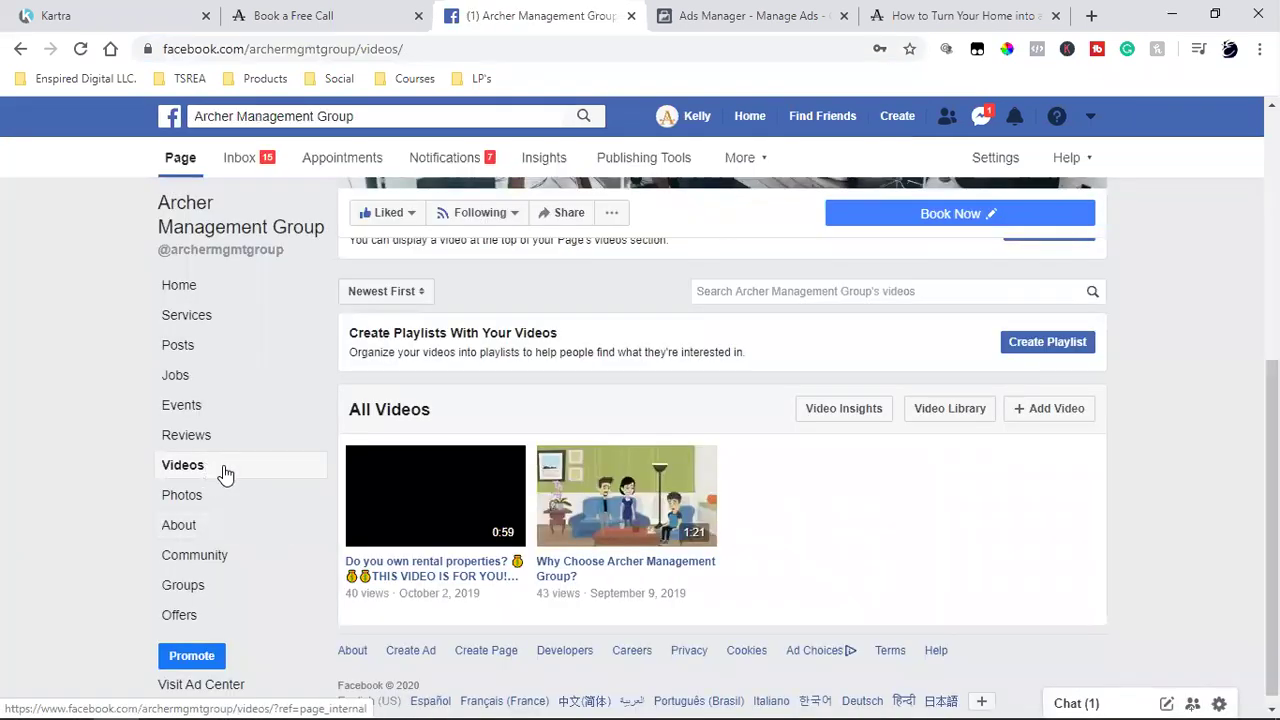
{"action": "left_click", "coordinate": [632, 496]}
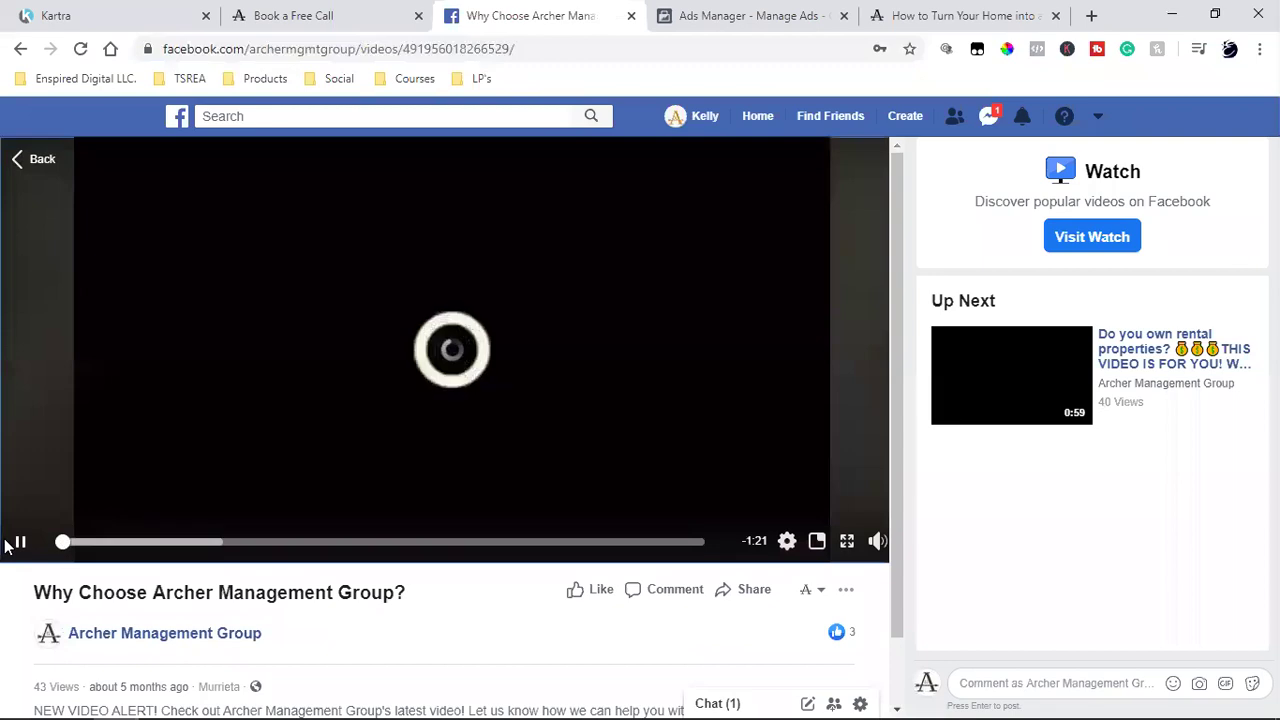
{"action": "left_click", "coordinate": [21, 541]}
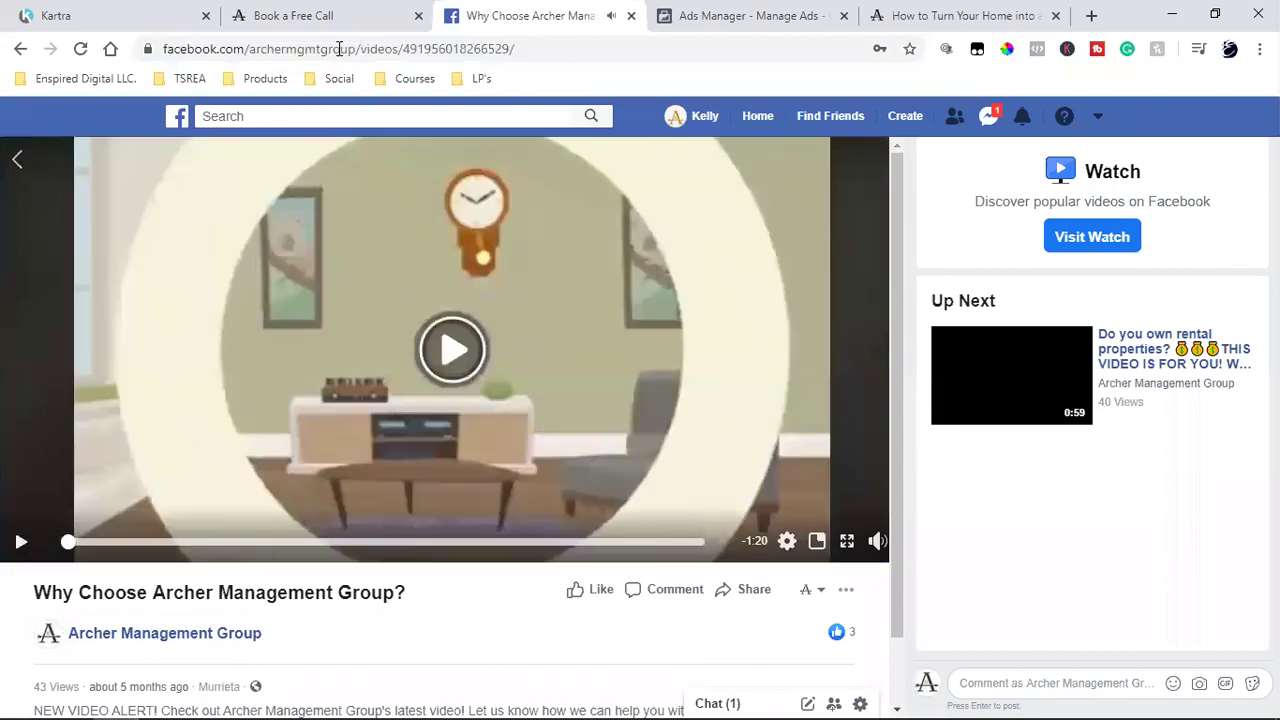
{"action": "double_click", "coordinate": [476, 48]}
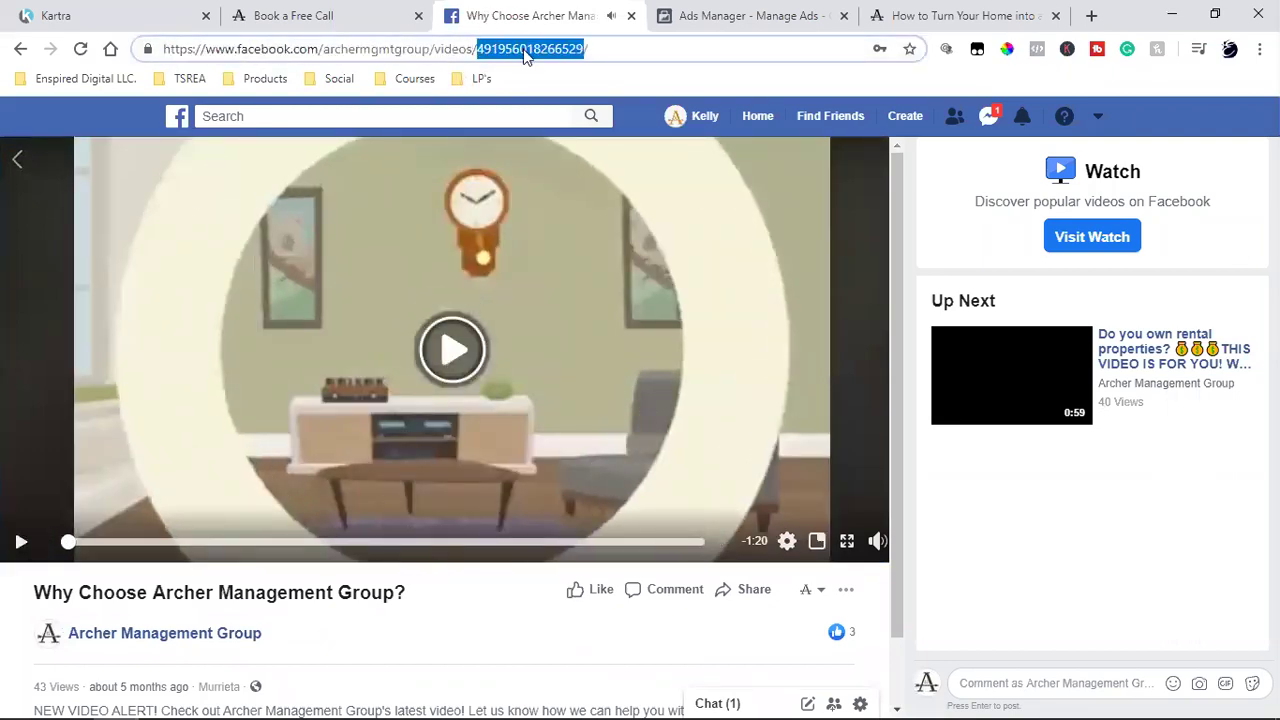
{"action": "left_click", "coordinate": [738, 12]}
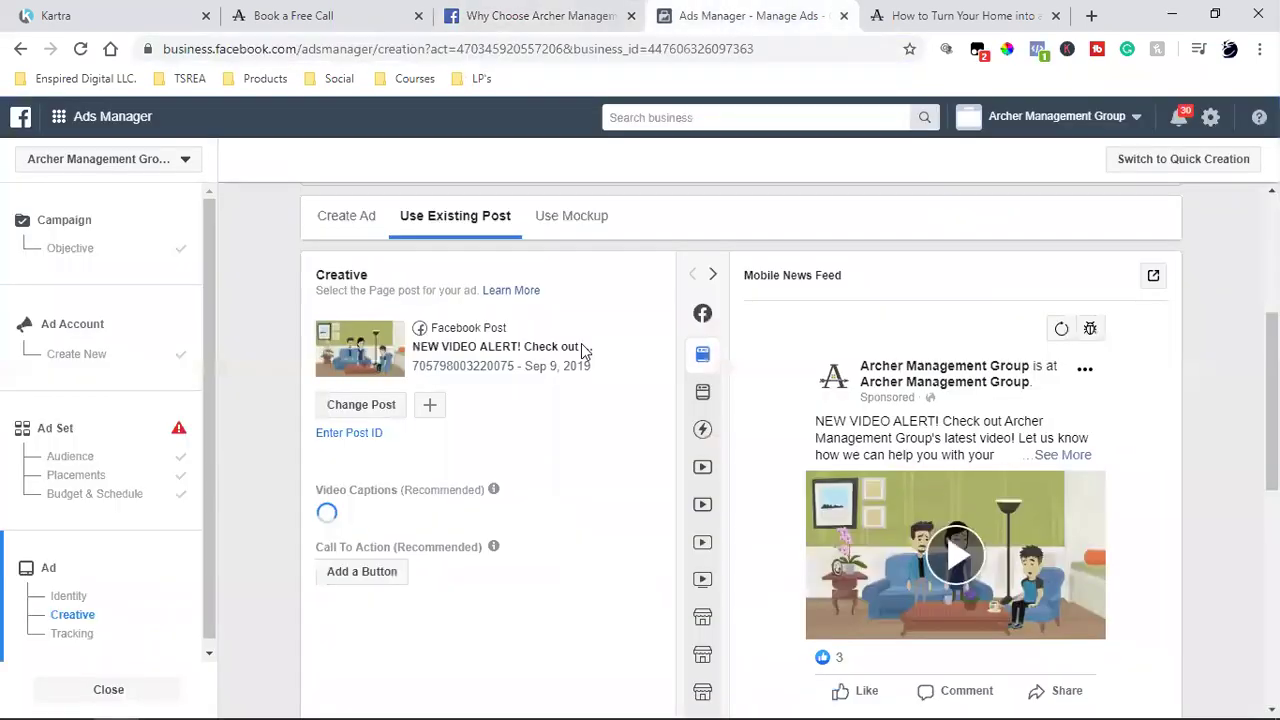
{"action": "triple_click", "coordinate": [482, 365]}
{"action": "left_click", "coordinate": [478, 364]}
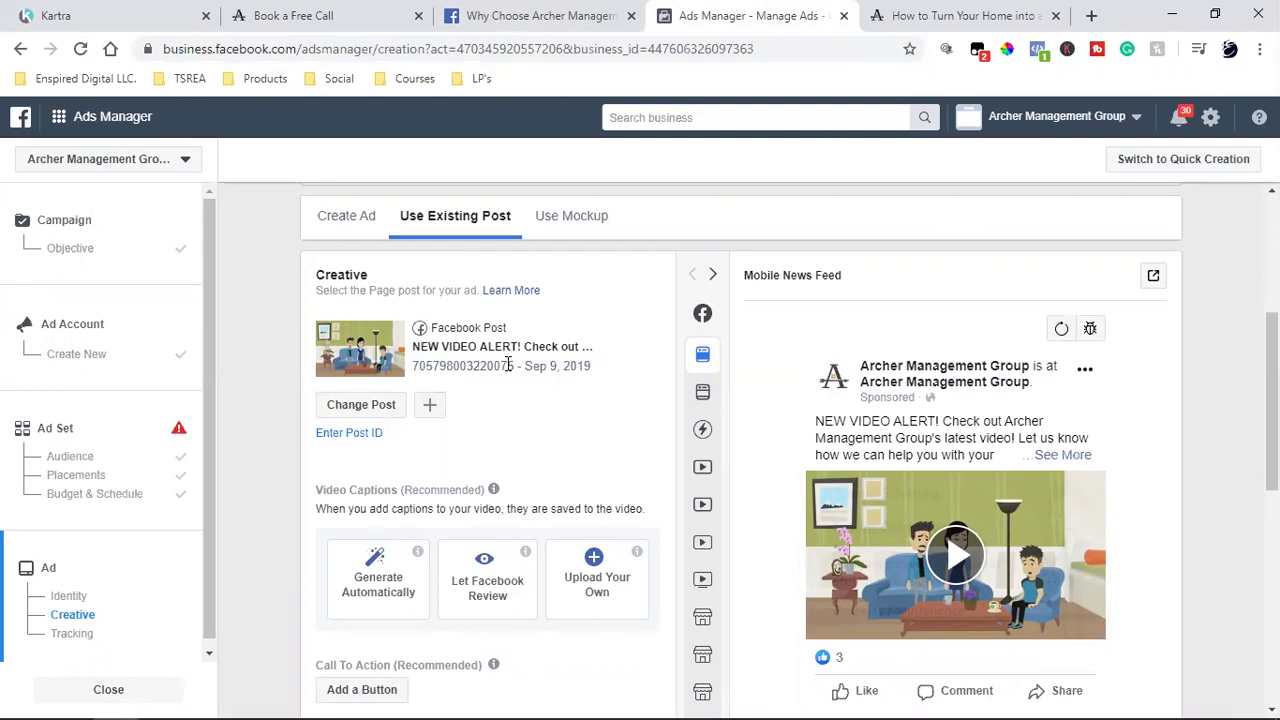
{"action": "left_click_drag", "start_coordinate": [514, 366], "coordinate": [413, 366]}
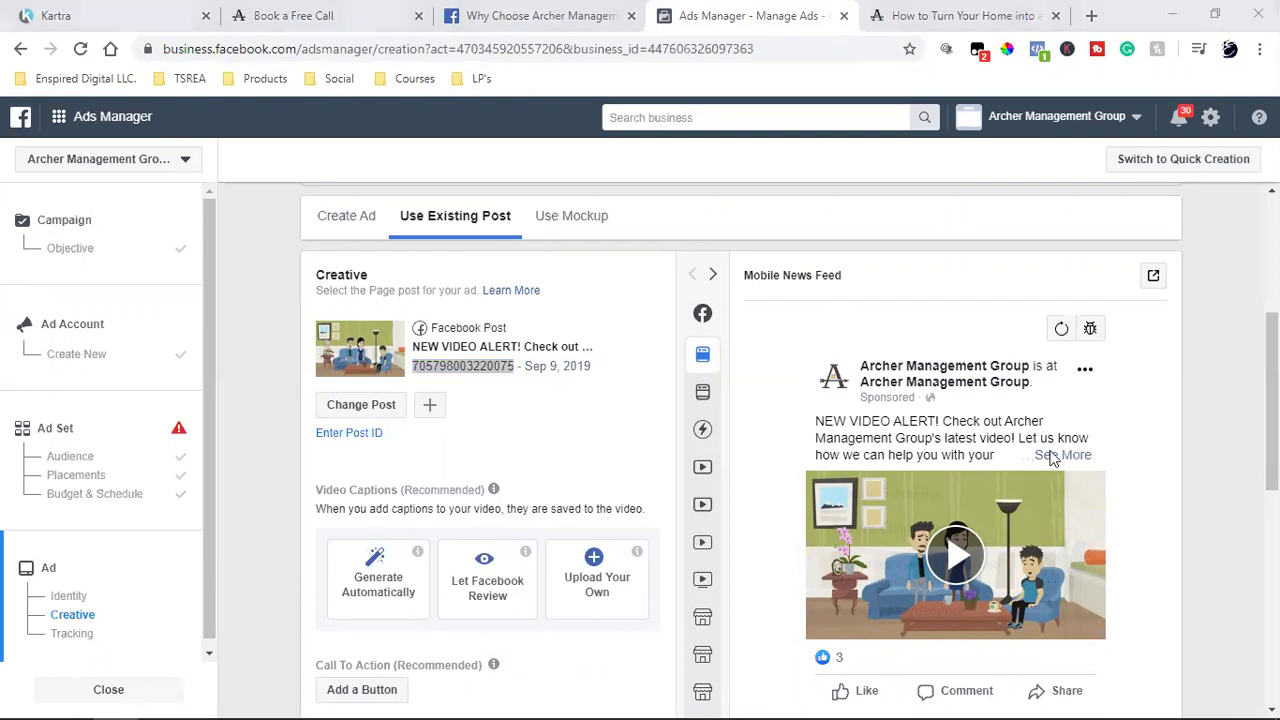
{"action": "left_click", "coordinate": [545, 16]}
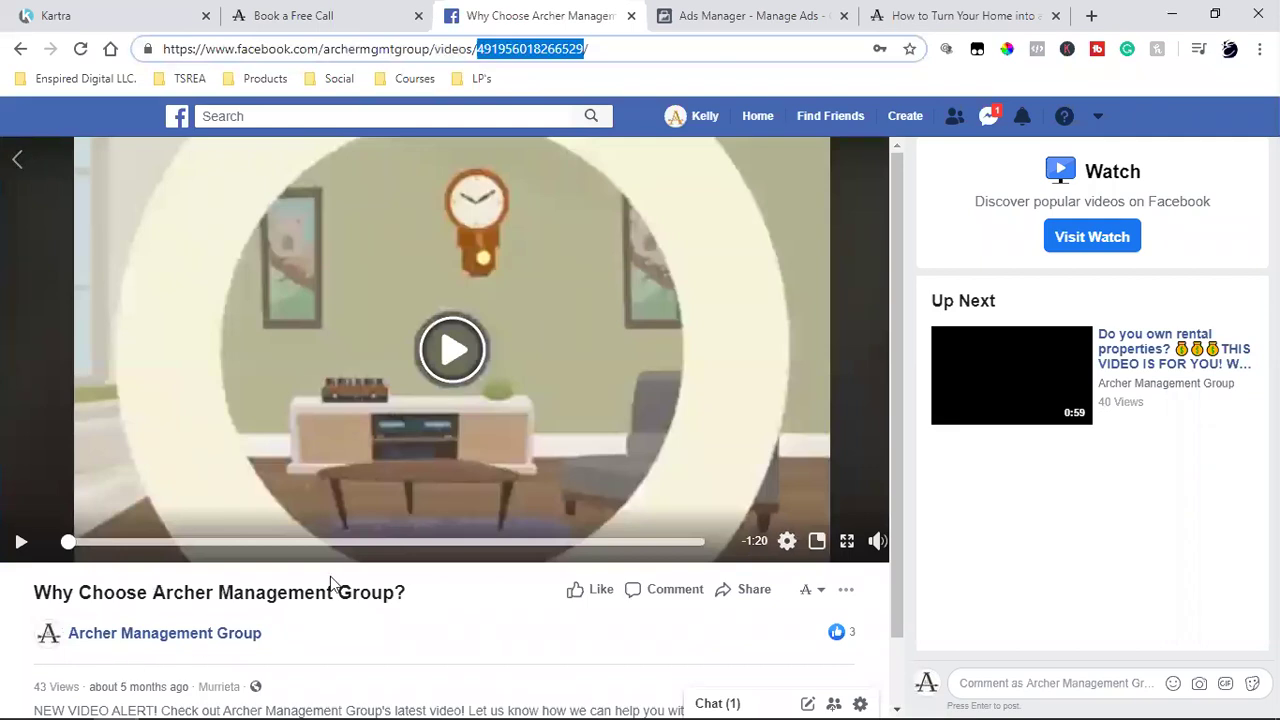
{"action": "scroll", "coordinate": [330, 585], "scroll_direction": "down", "scroll_amount": 1}
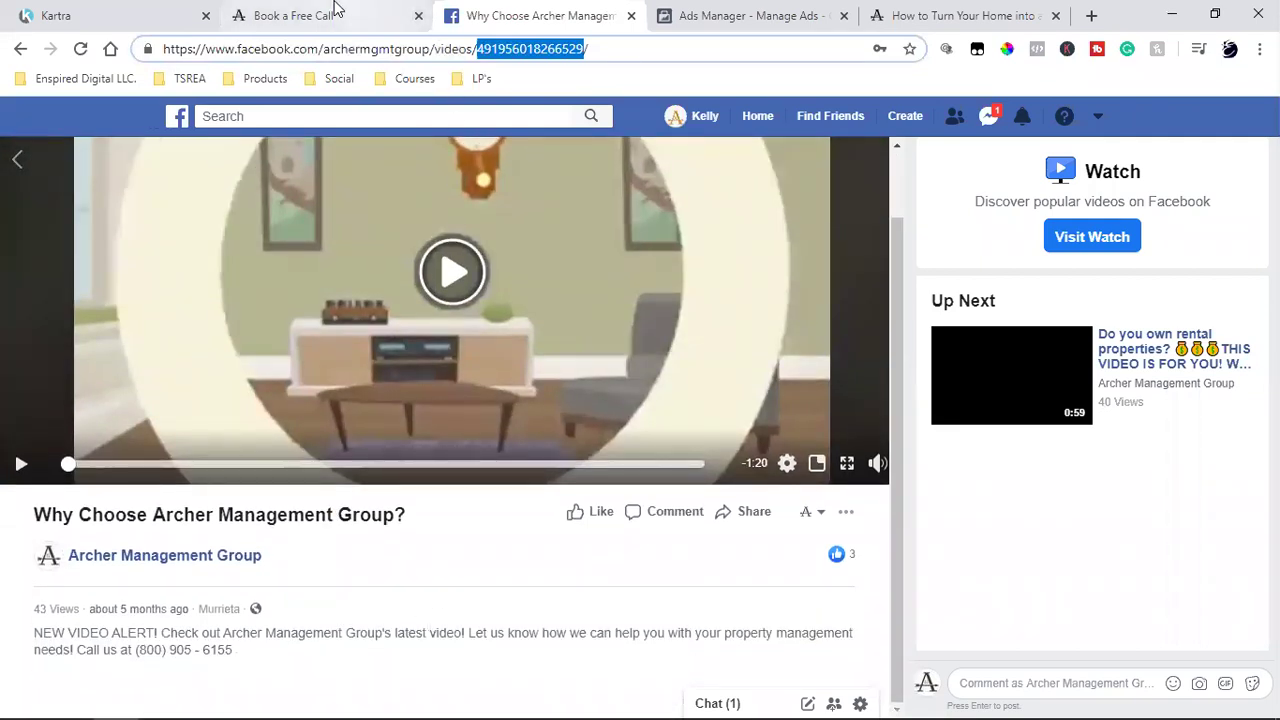
{"action": "left_click", "coordinate": [710, 14]}
{"action": "right_click", "coordinate": [472, 368]}
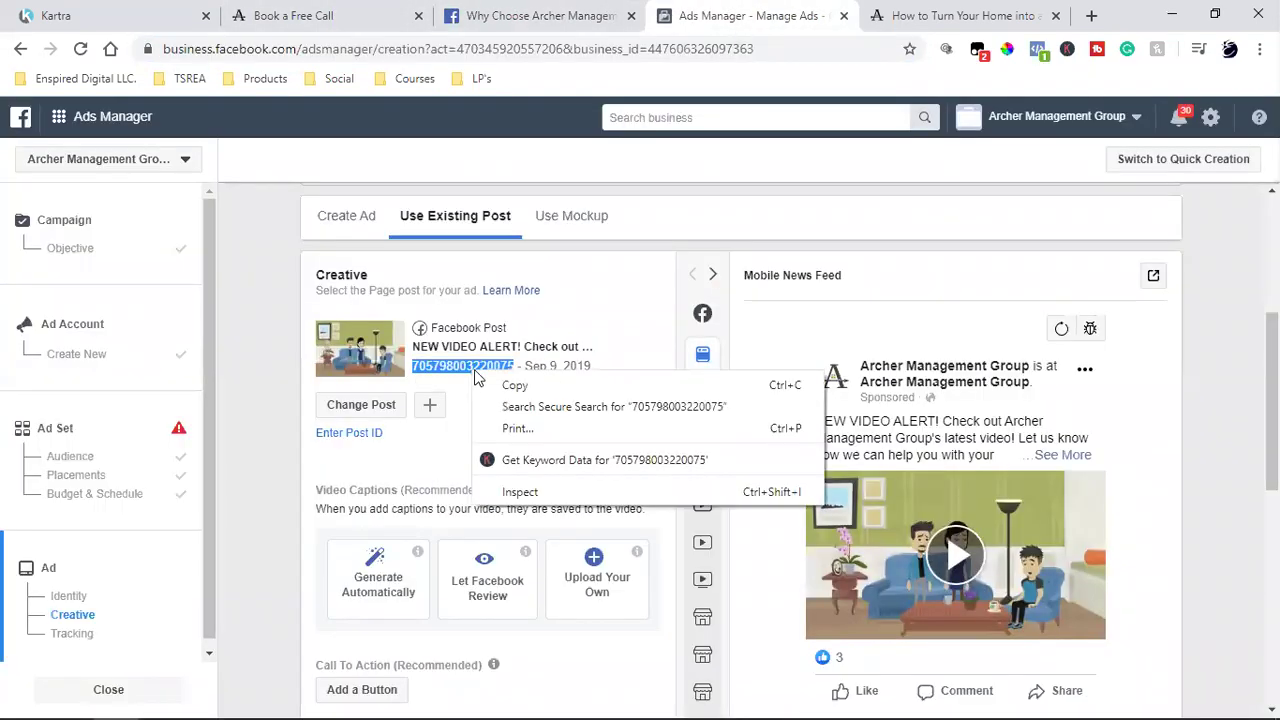
{"action": "left_click", "coordinate": [497, 381]}
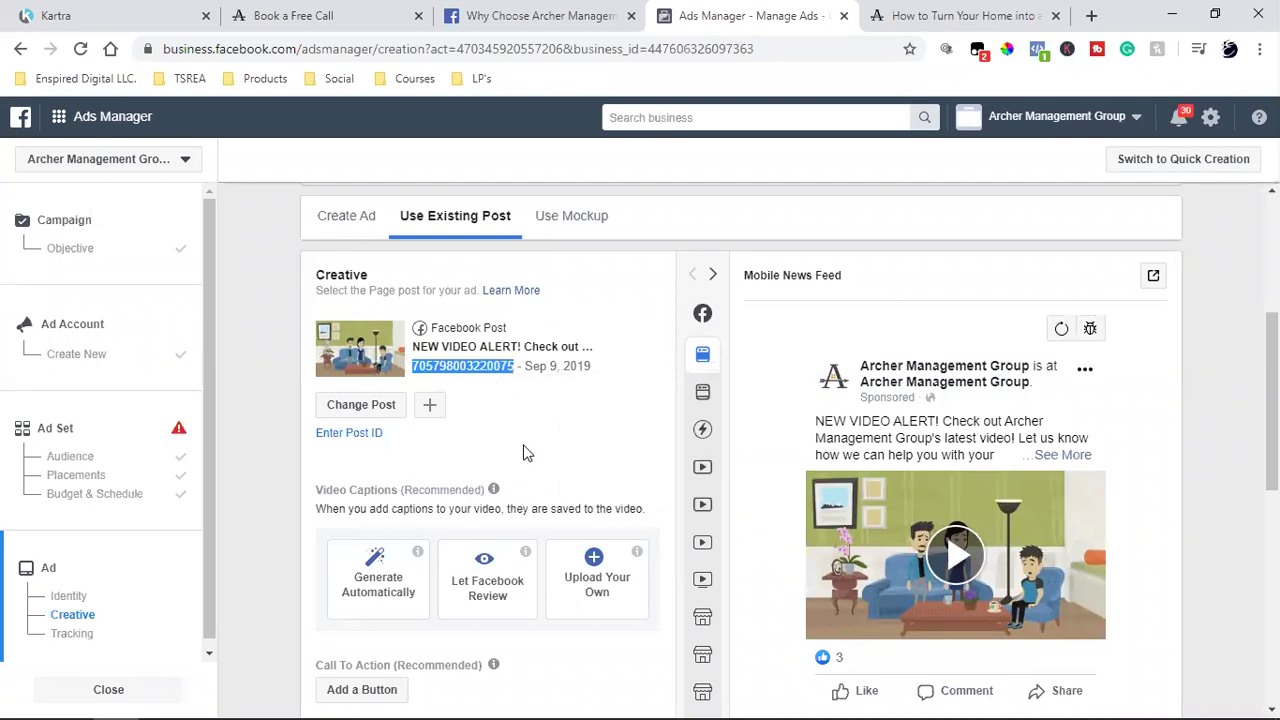
{"action": "left_click", "coordinate": [437, 411]}
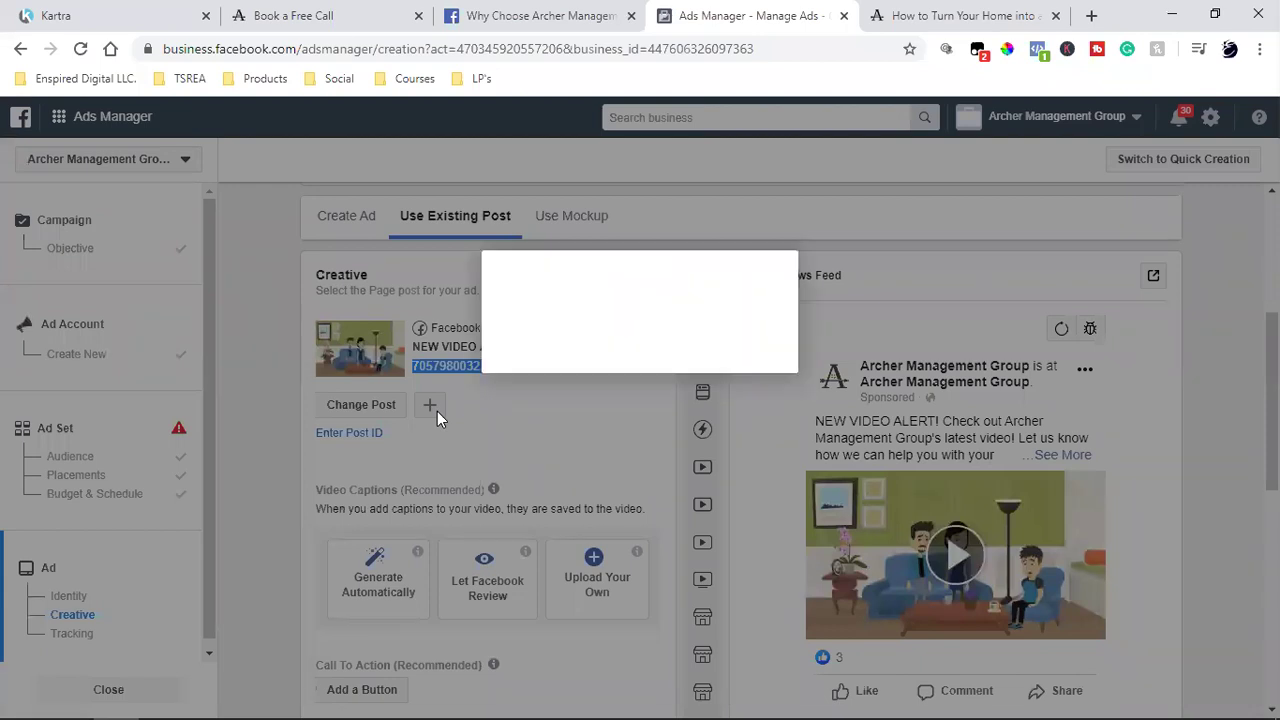
{"action": "left_click", "coordinate": [726, 214]}
{"action": "left_click", "coordinate": [360, 407]}
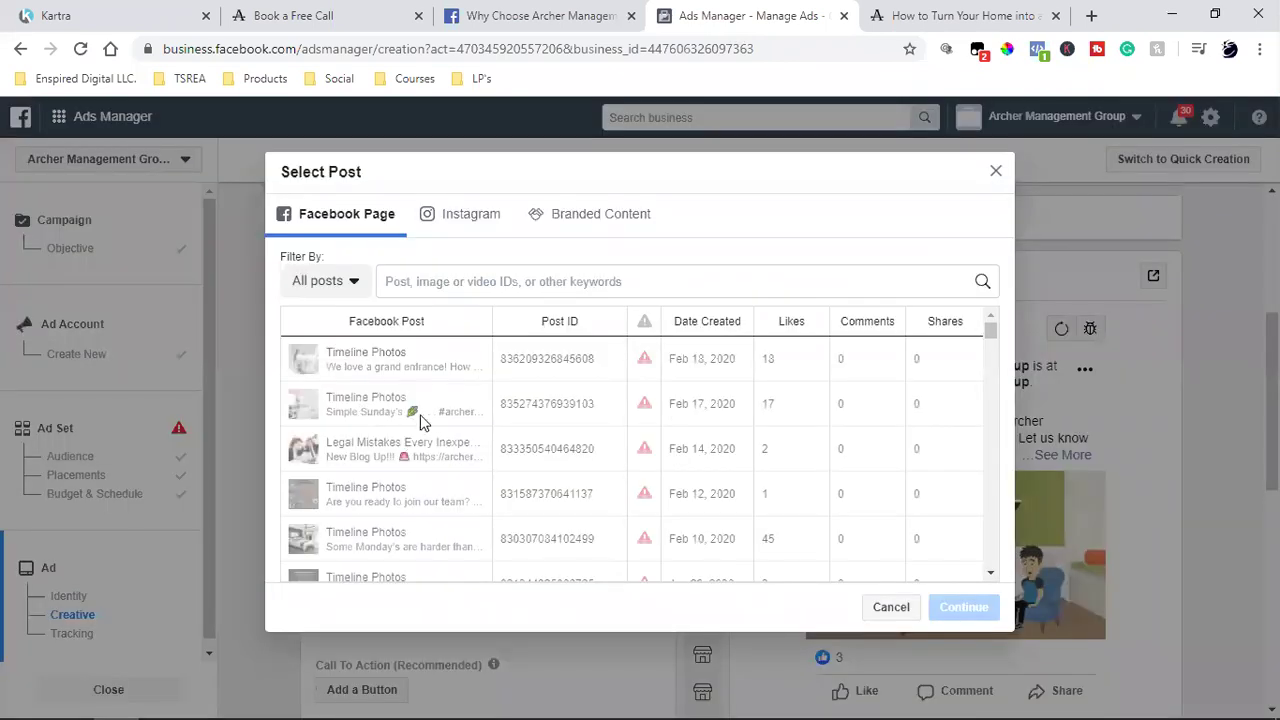
{"action": "left_click", "coordinate": [958, 15]}
- Open the "Why Choose Archer Management Group?" video on the Facebook page for editing
{"action": "left_click", "coordinate": [530, 15]}
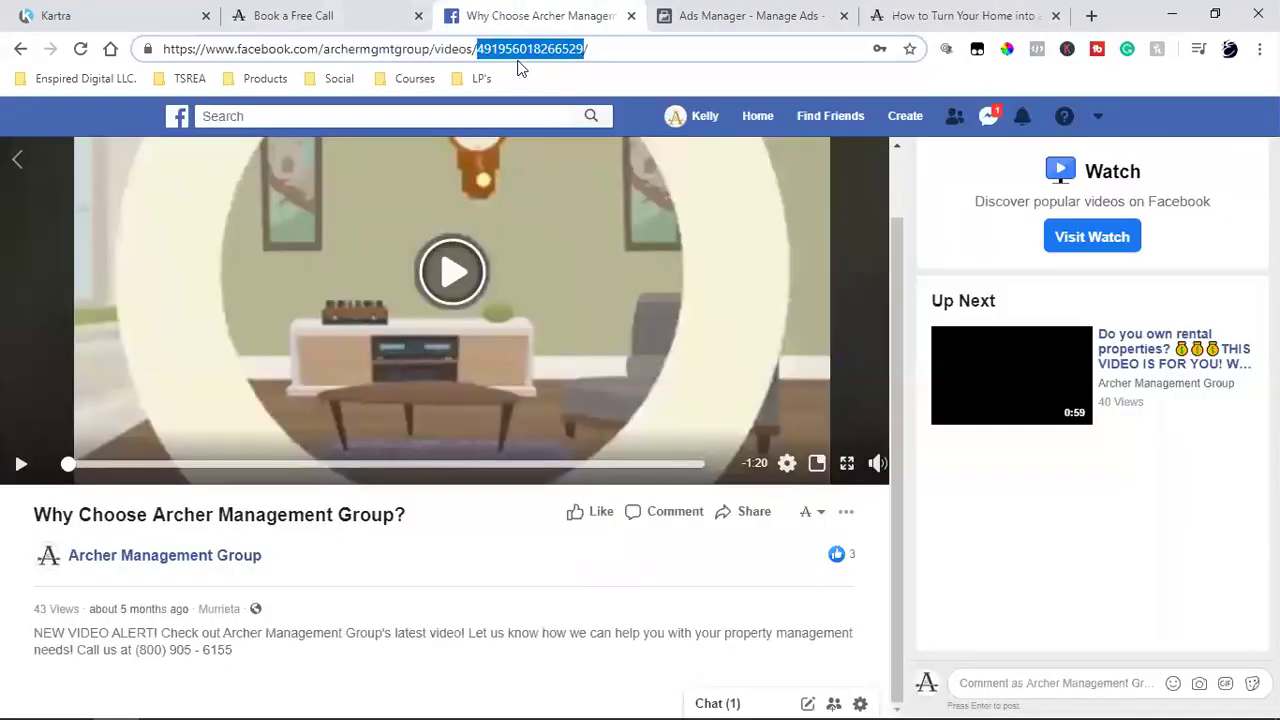
{"action": "left_click", "coordinate": [846, 513]}
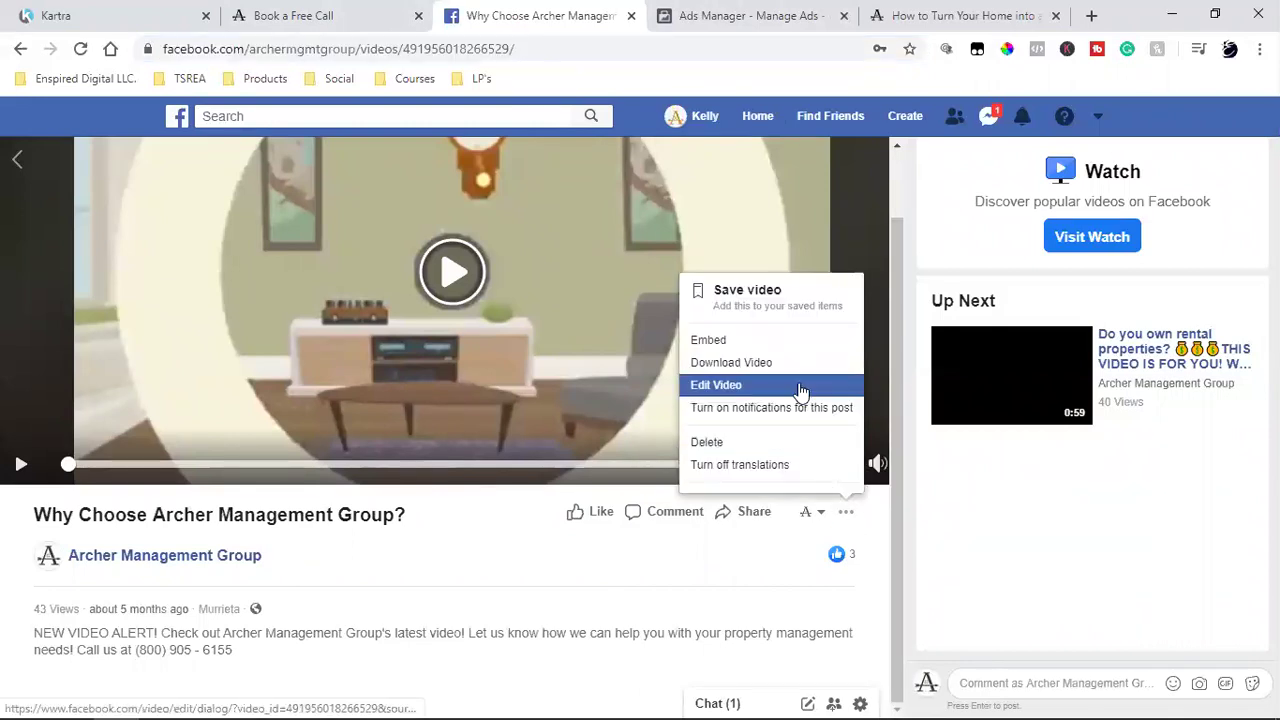
{"action": "left_click", "coordinate": [800, 387]}
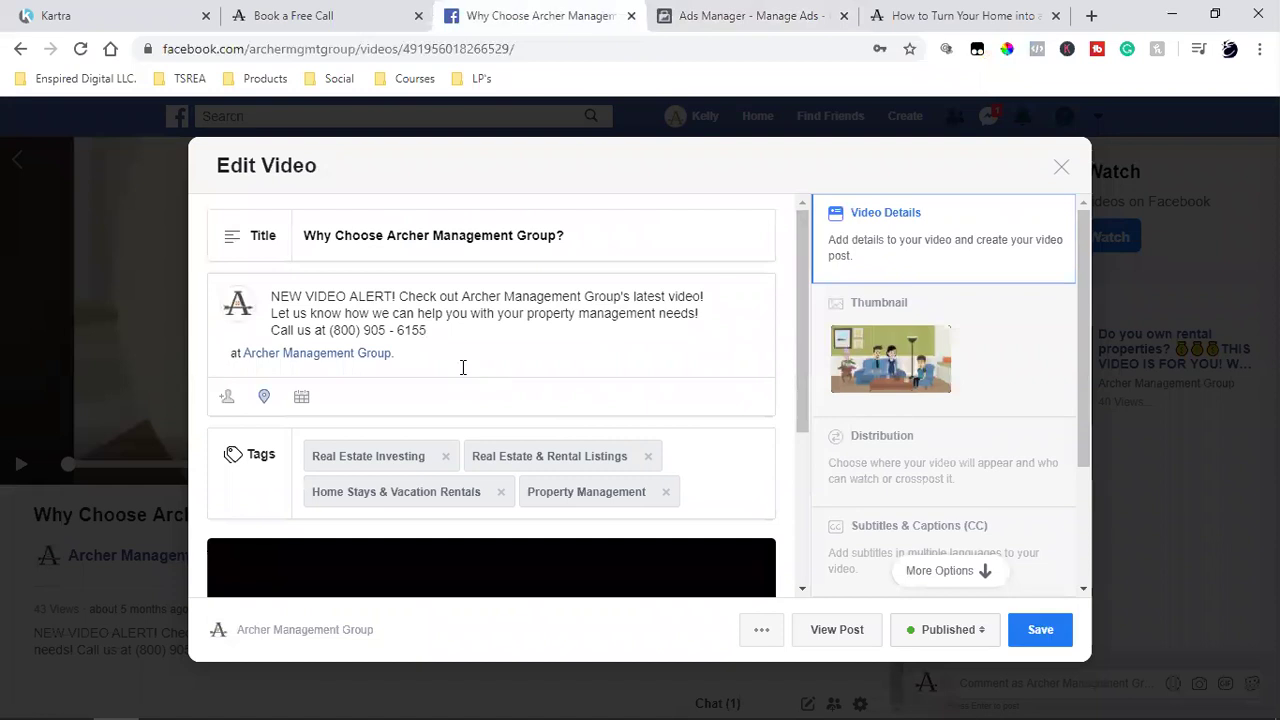
- Cancel the ad's post selection, check the free download landing page, and return to the video being edited
{"action": "left_click", "coordinate": [738, 15]}
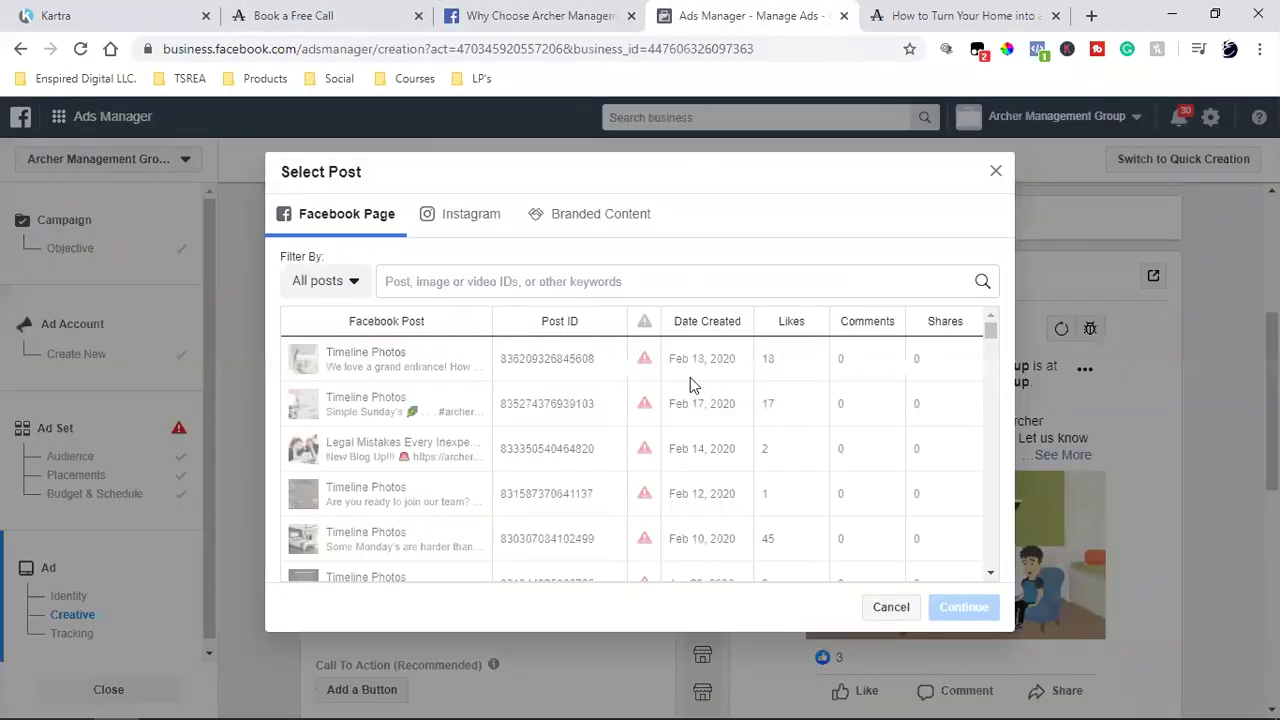
{"action": "left_click", "coordinate": [882, 608]}
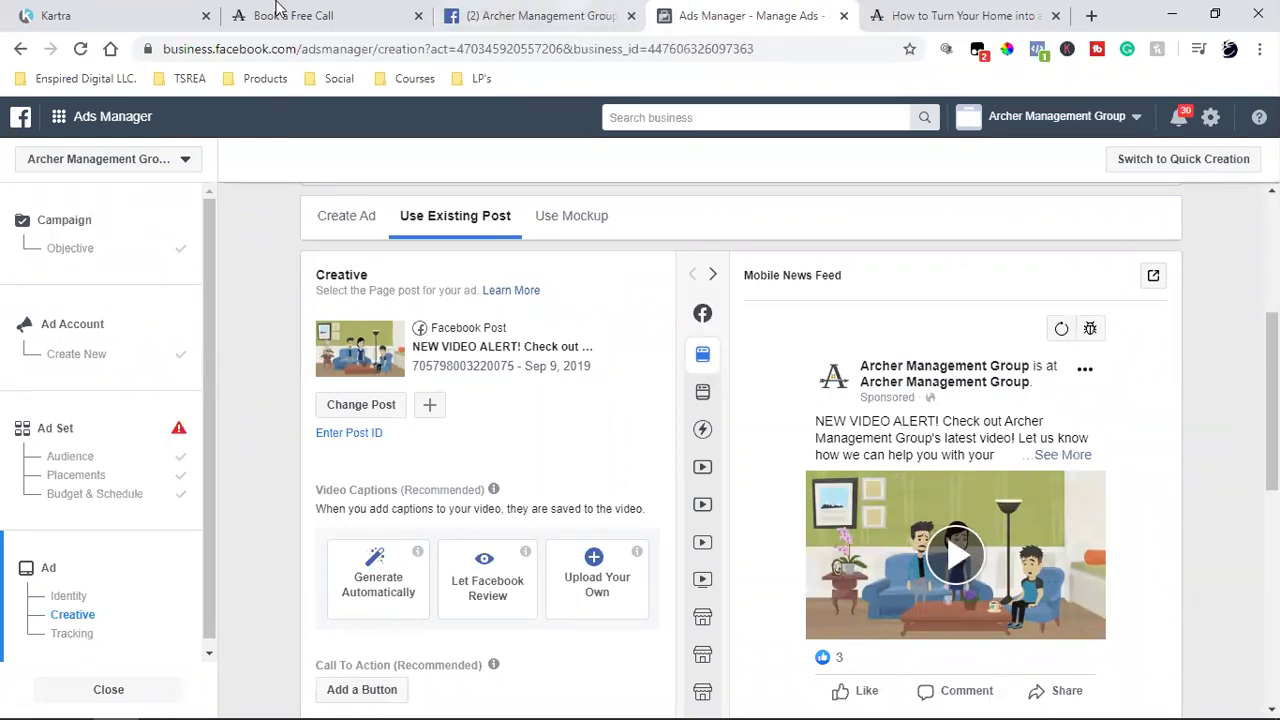
{"action": "left_click", "coordinate": [885, 15]}
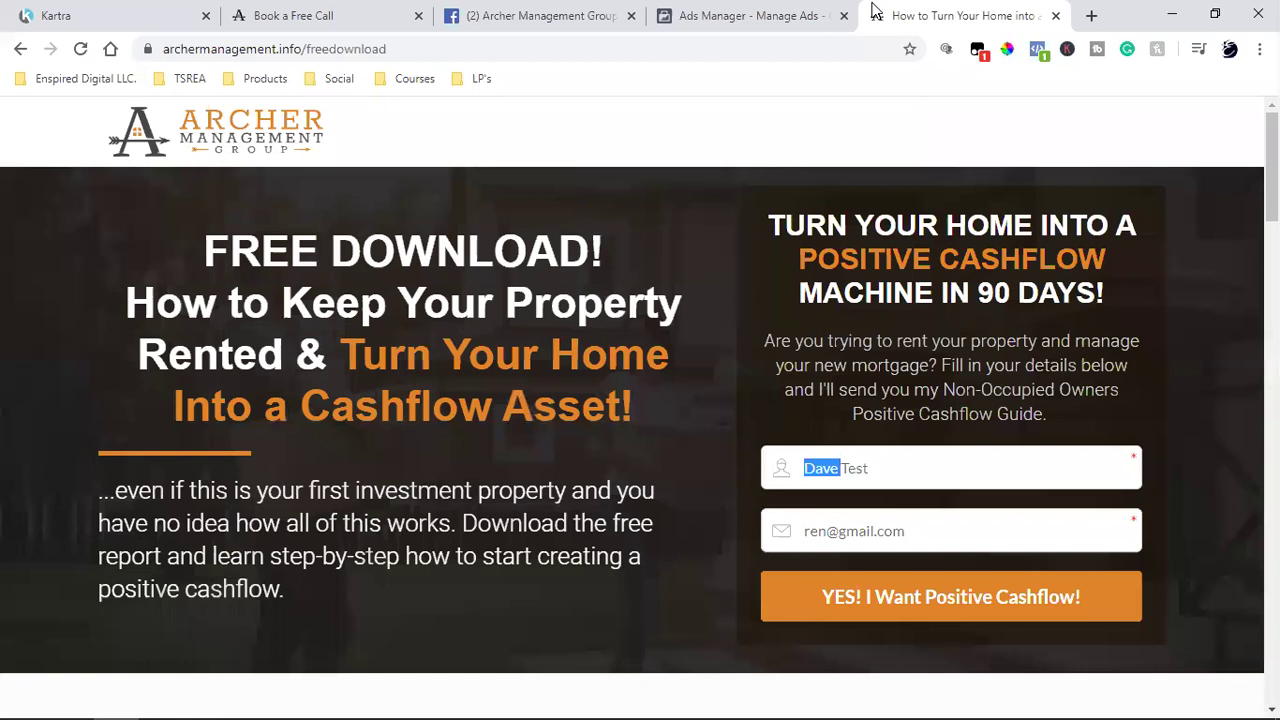
{"action": "left_click", "coordinate": [590, 12]}
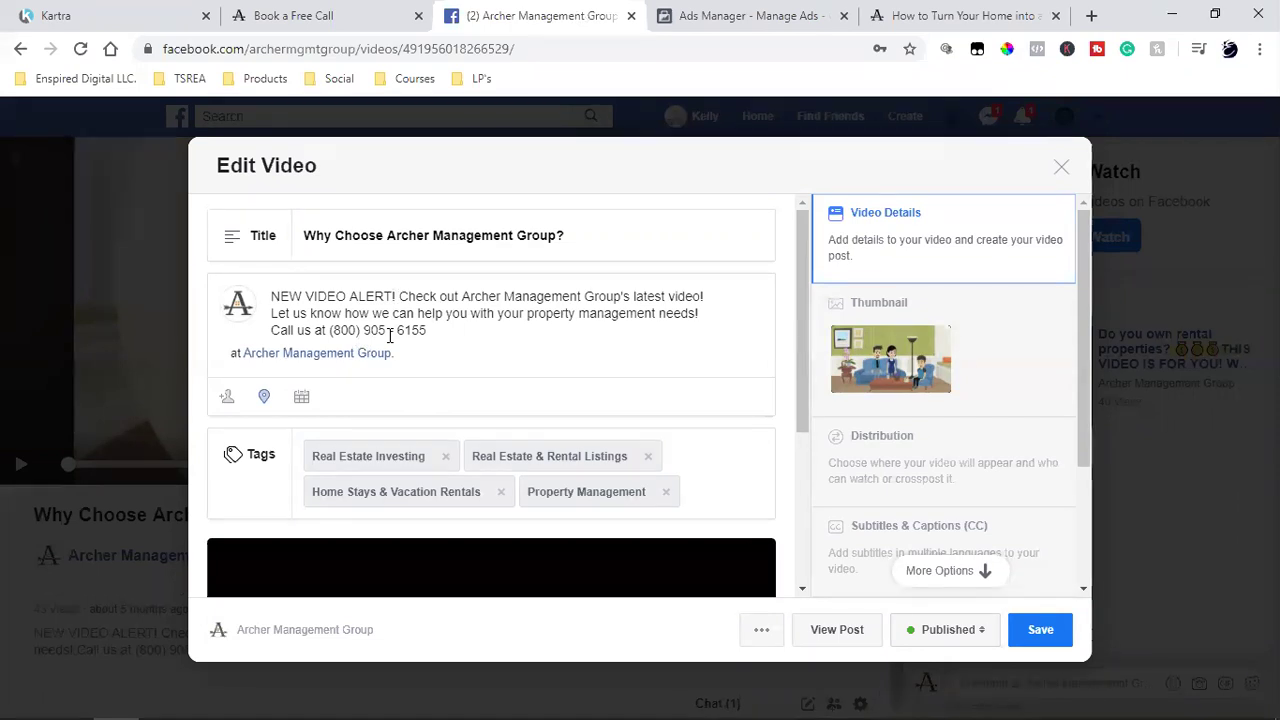
- Replace the phone number line in the video's description with "Click Learn More For", set off by a blank line
{"action": "triple_click", "coordinate": [323, 331]}
{"action": "left_click", "coordinate": [323, 331]}
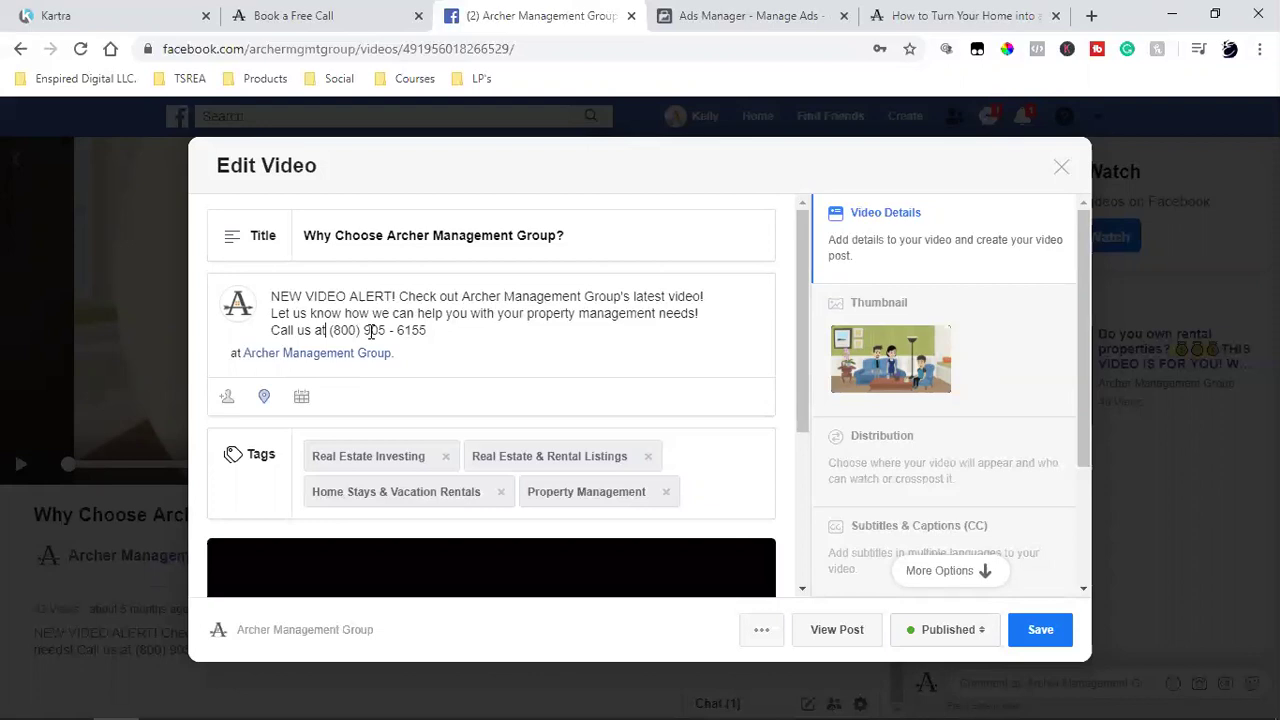
{"action": "left_click_drag", "start_coordinate": [428, 331], "coordinate": [267, 330]}
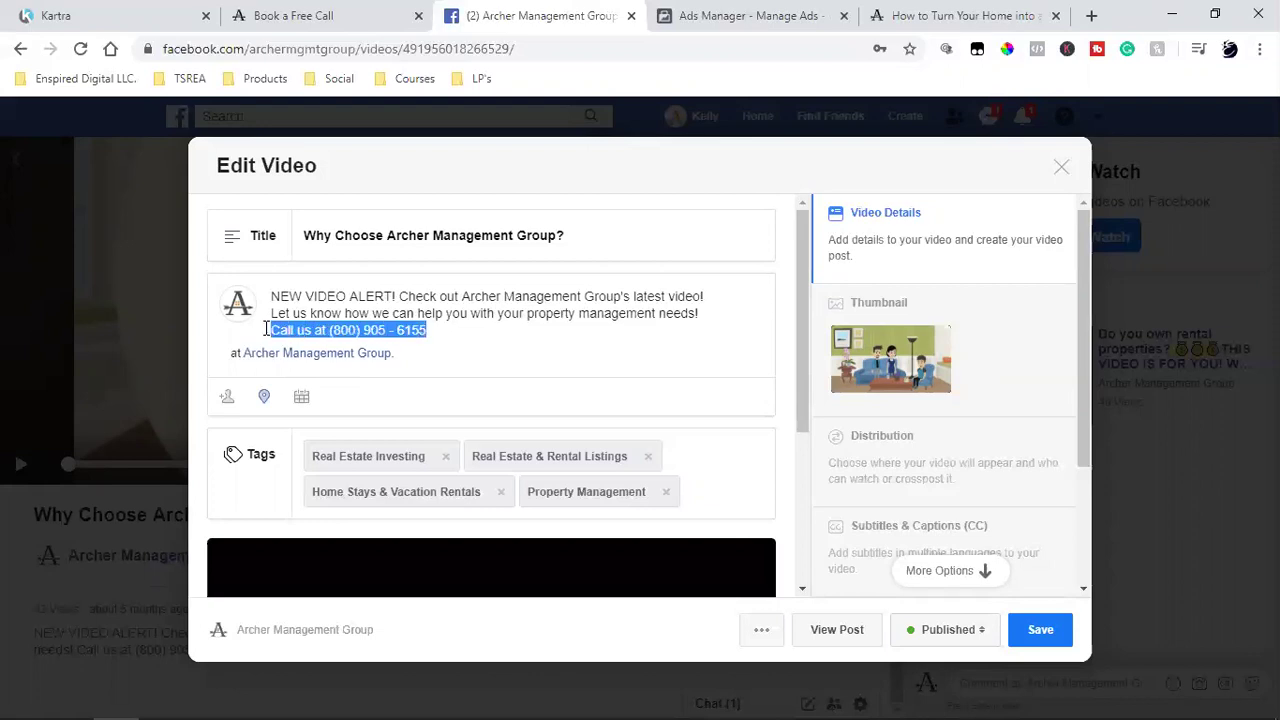
{"action": "key", "text": "BackSpace"}
{"action": "type", "text": "Click Learn Moer"}
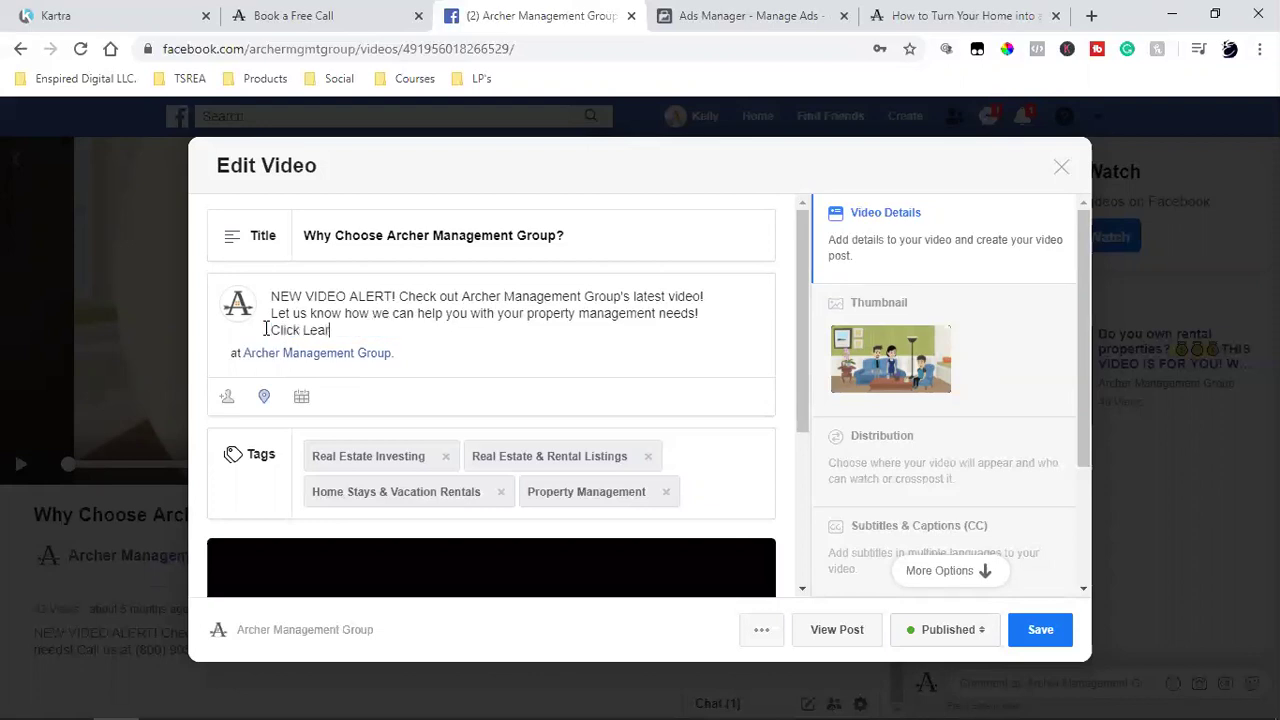
{"action": "key", "text": "BackSpace"}
{"action": "key", "text": "BackSpace"}
{"action": "type", "text": "re"}
{"action": "key", "text": "Return"}
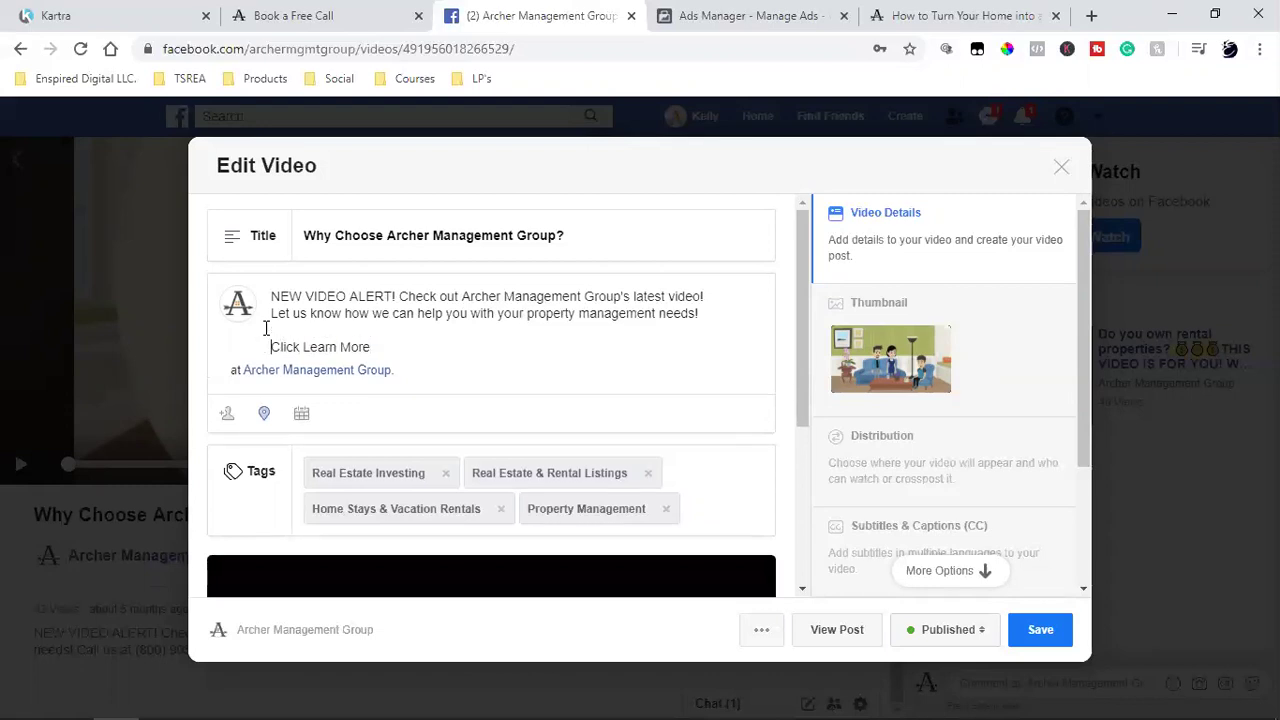
{"action": "key", "text": "Right"}
{"action": "key", "text": "Right"}
{"action": "key", "text": "Right"}
{"action": "type", "text": "For"}
- Copy the free download page's web address and check the ad draft and the call booking page
{"action": "left_click", "coordinate": [885, 15]}
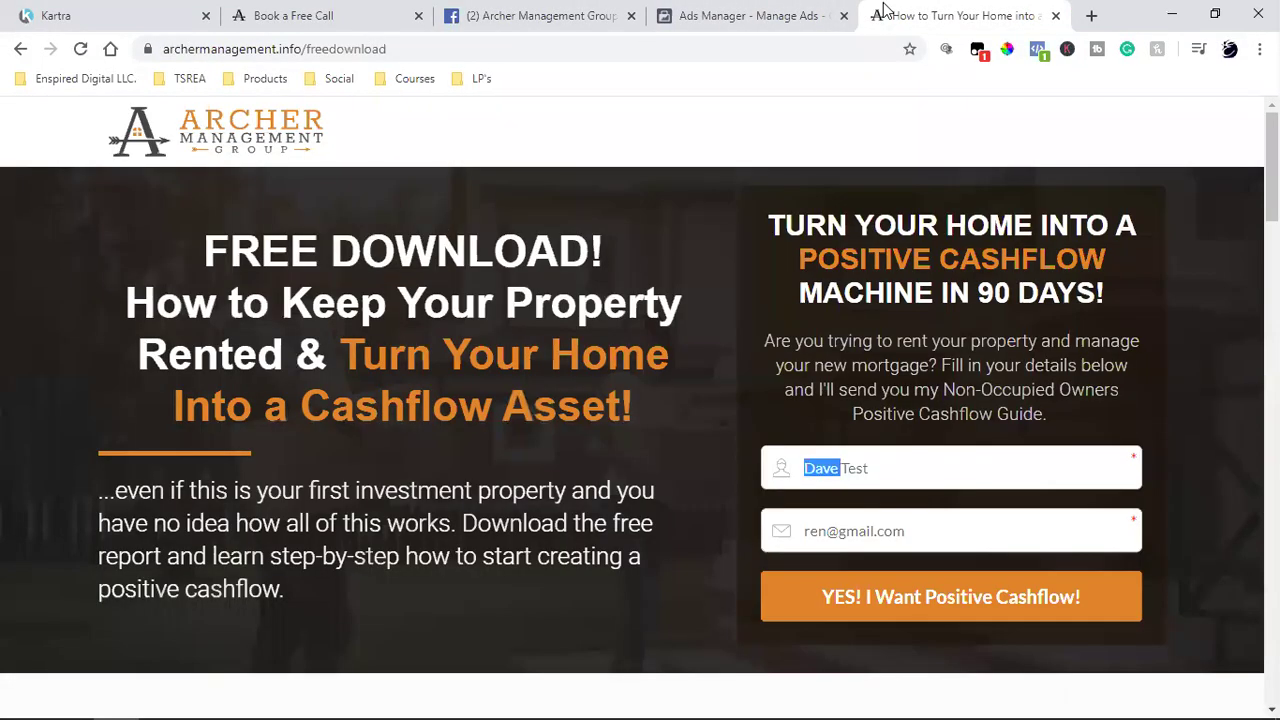
{"action": "double_click", "coordinate": [312, 52]}
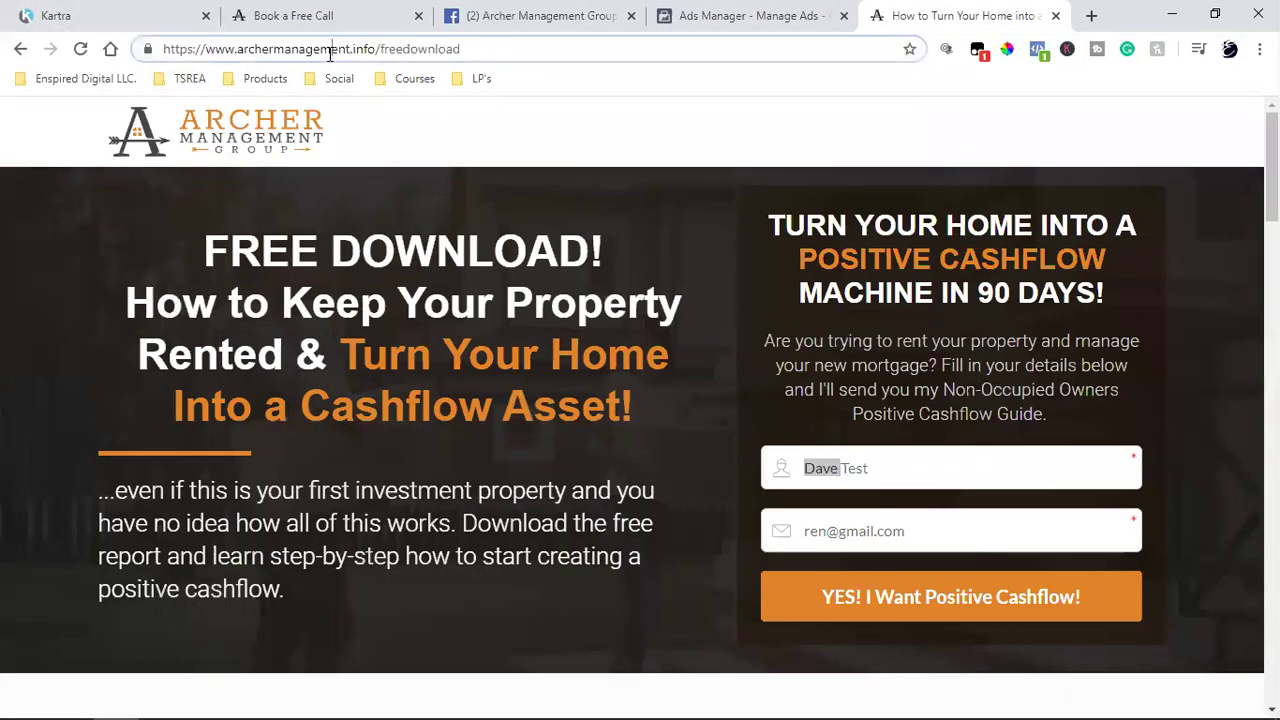
{"action": "triple_click", "coordinate": [330, 51]}
{"action": "right_click", "coordinate": [328, 56]}
{"action": "left_click", "coordinate": [358, 158]}
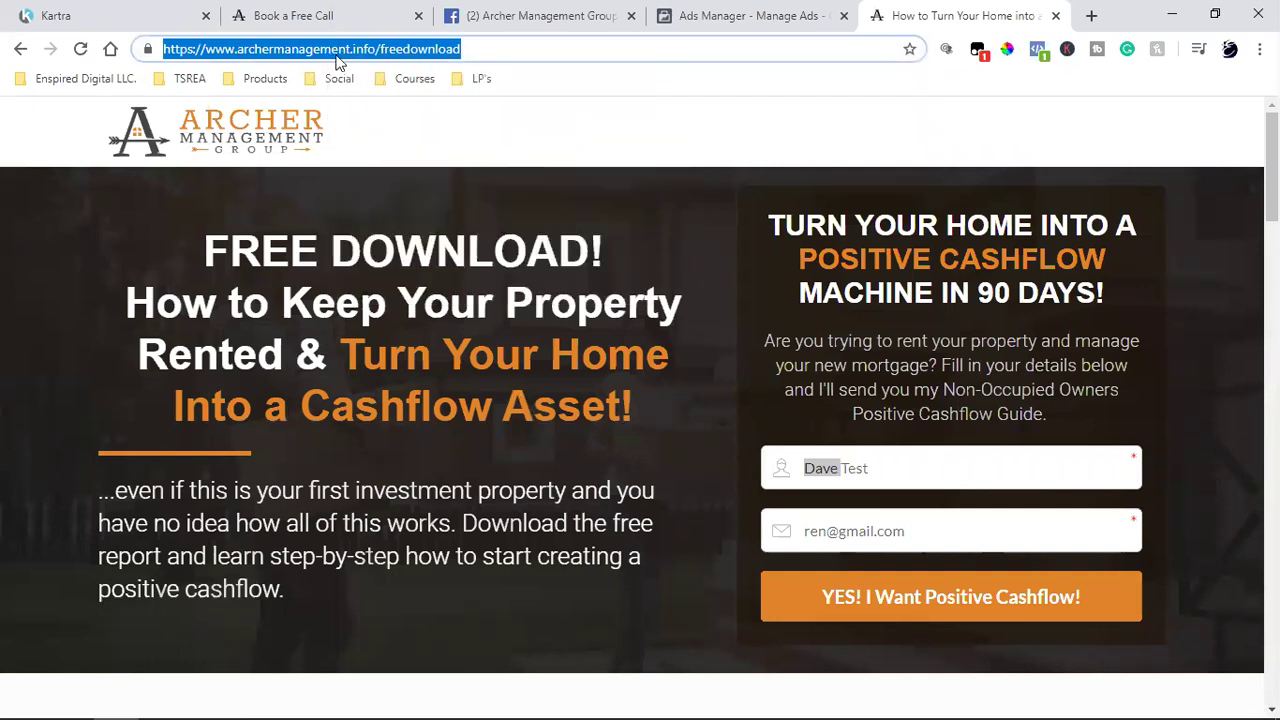
{"action": "left_click", "coordinate": [683, 22]}
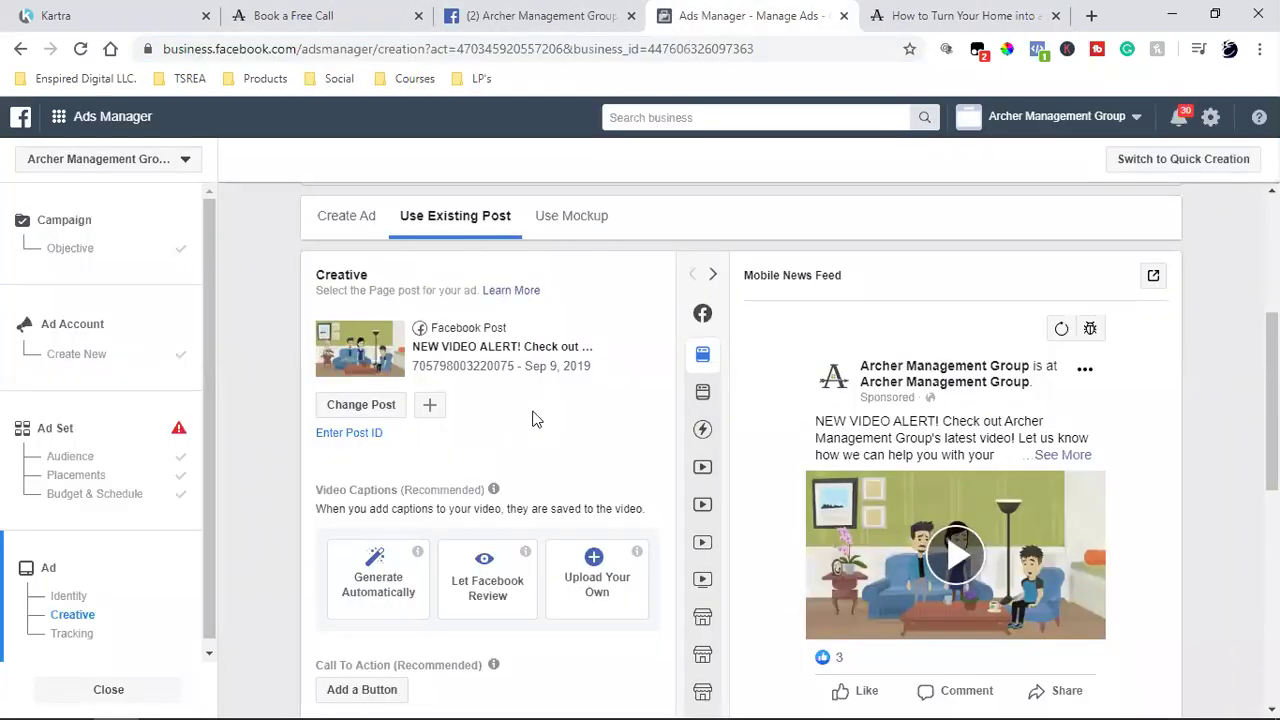
{"action": "left_click", "coordinate": [330, 8]}
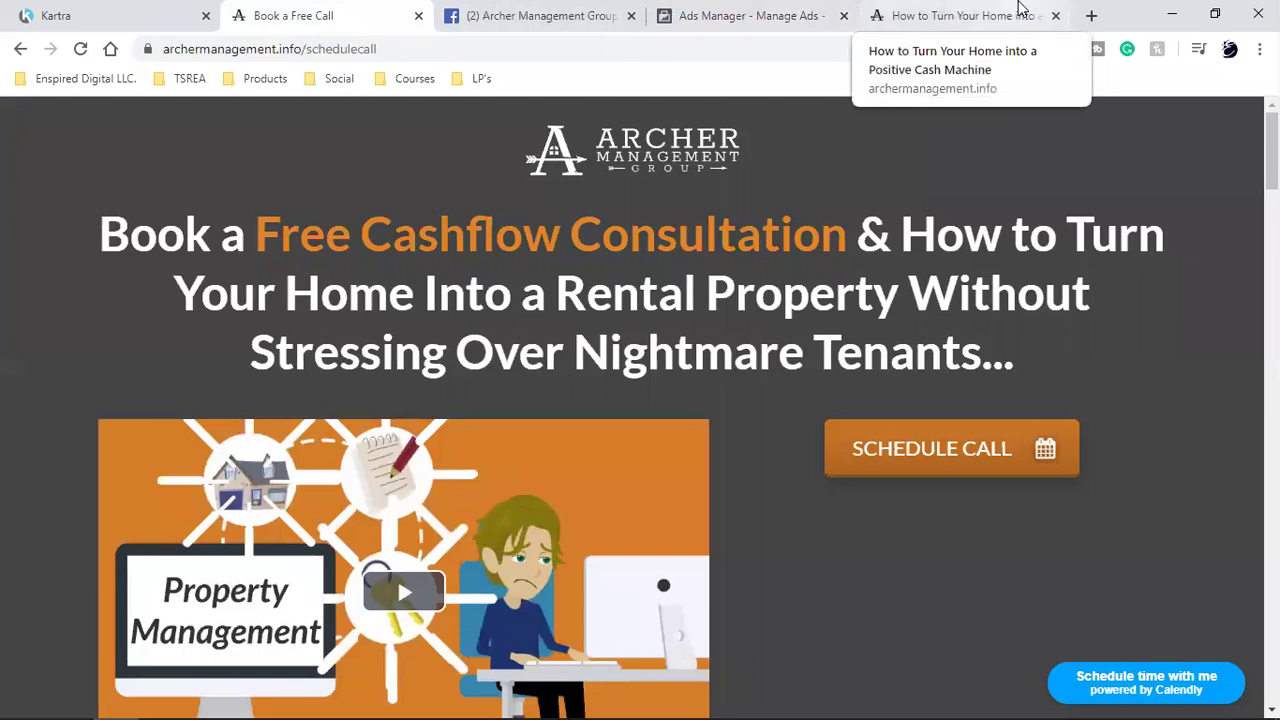
{"action": "left_click", "coordinate": [766, 18]}
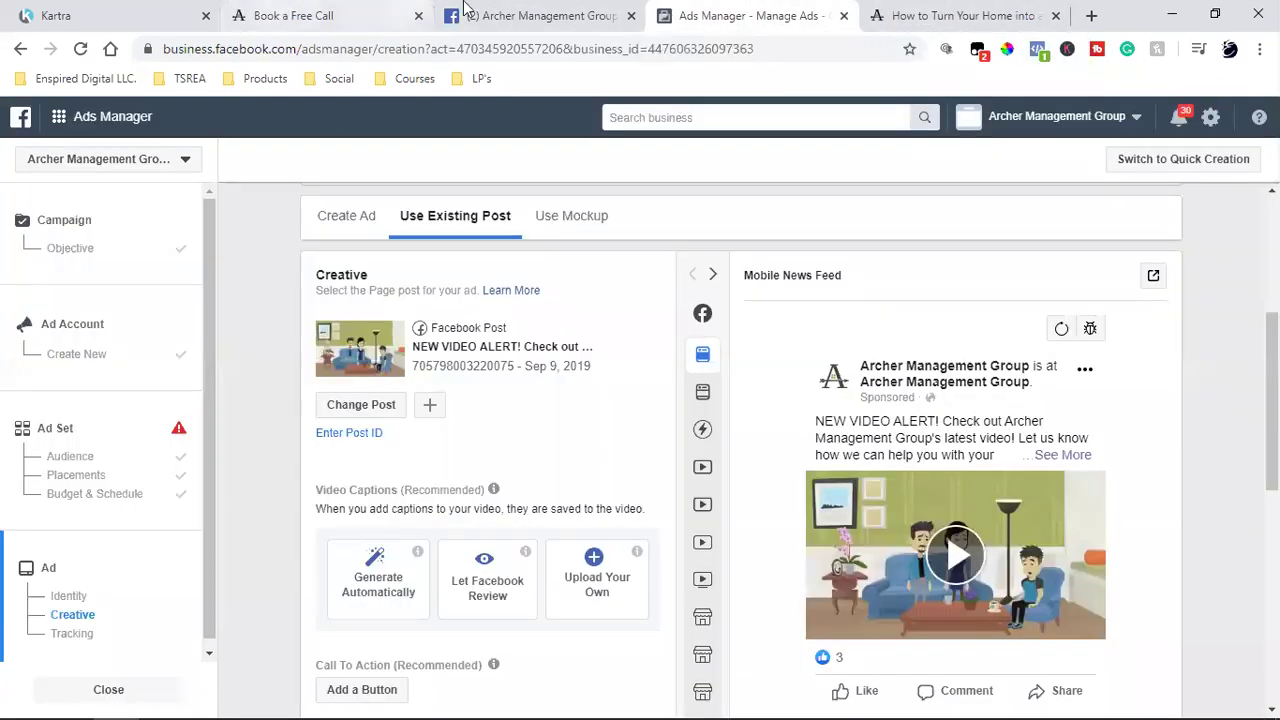
- Continue the video description with "Your Free Download" and copy the "How to Keep Your Property Rented" headline from the free download page
{"action": "left_click", "coordinate": [500, 14]}
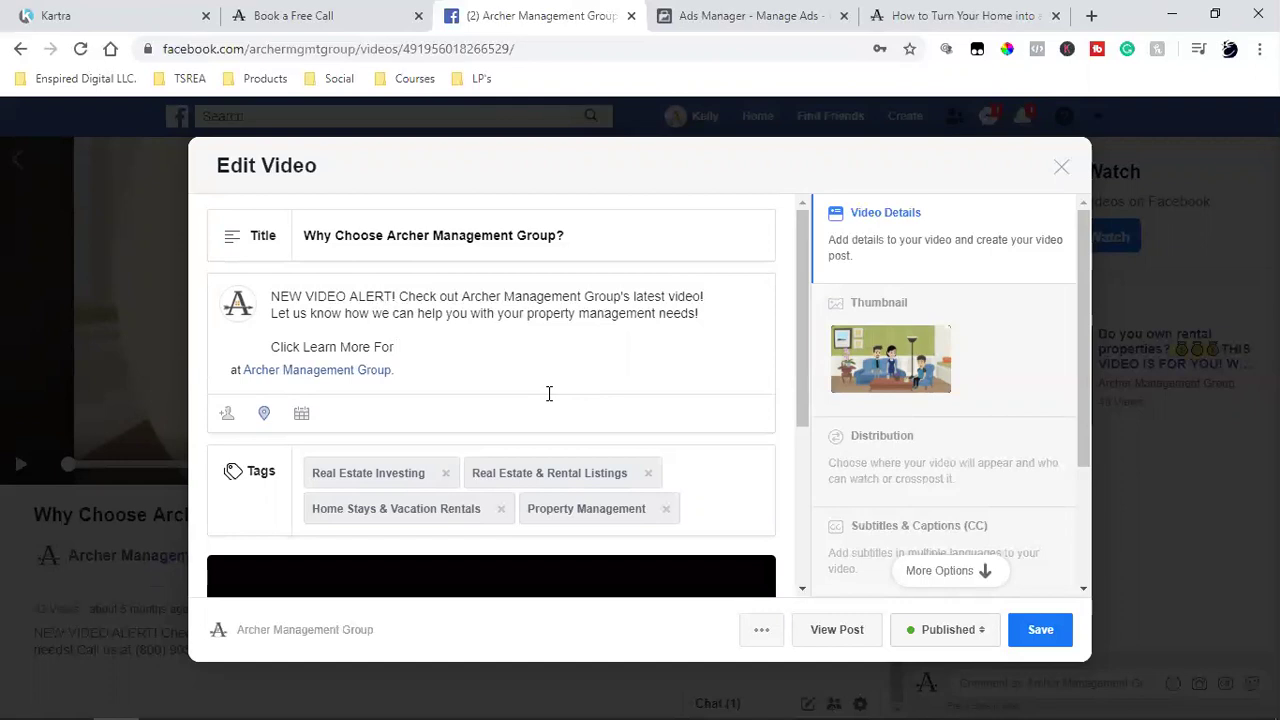
{"action": "type", "text": "Your Free Download"}
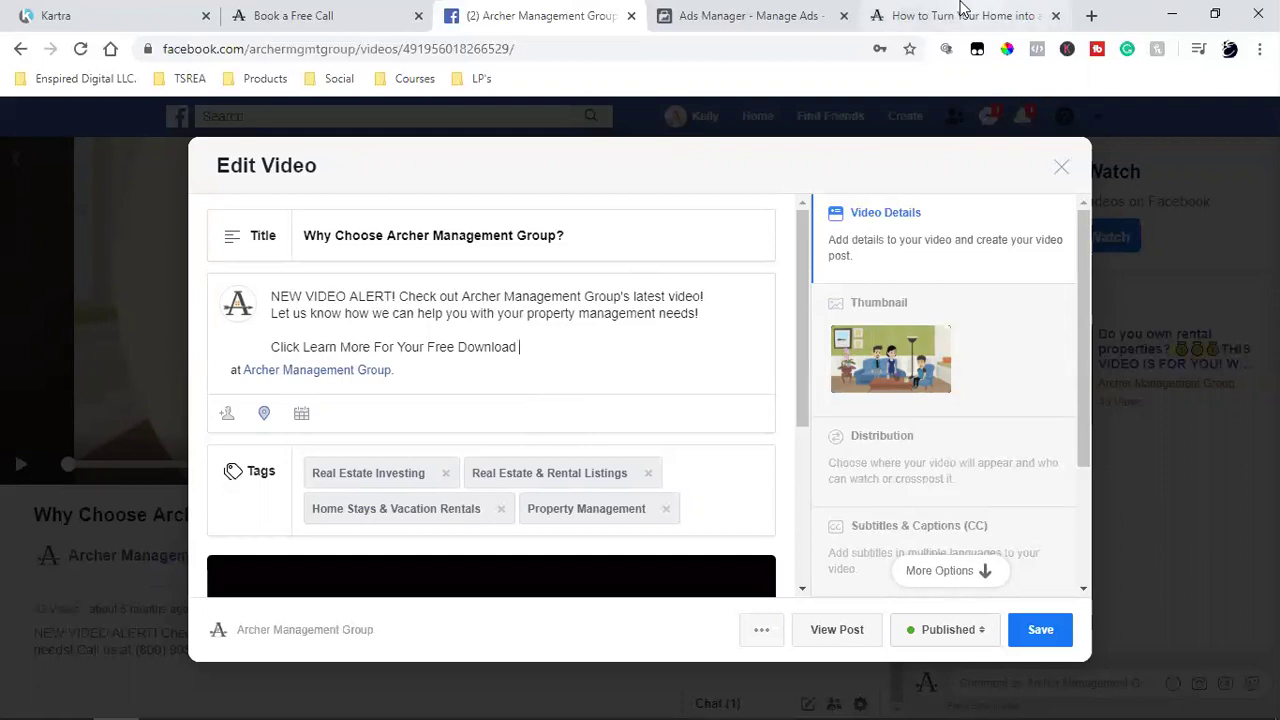
{"action": "left_click", "coordinate": [990, 15]}
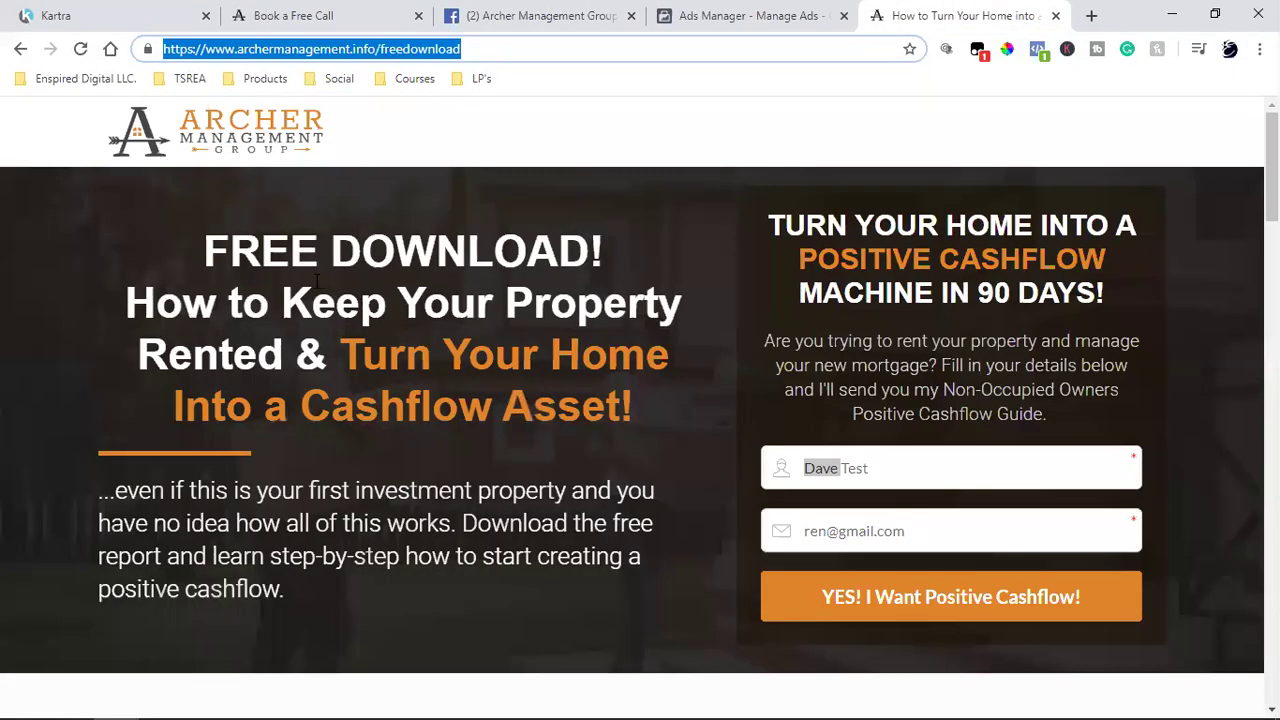
{"action": "left_click", "coordinate": [140, 300]}
{"action": "left_click_drag", "start_coordinate": [130, 300], "coordinate": [631, 393]}
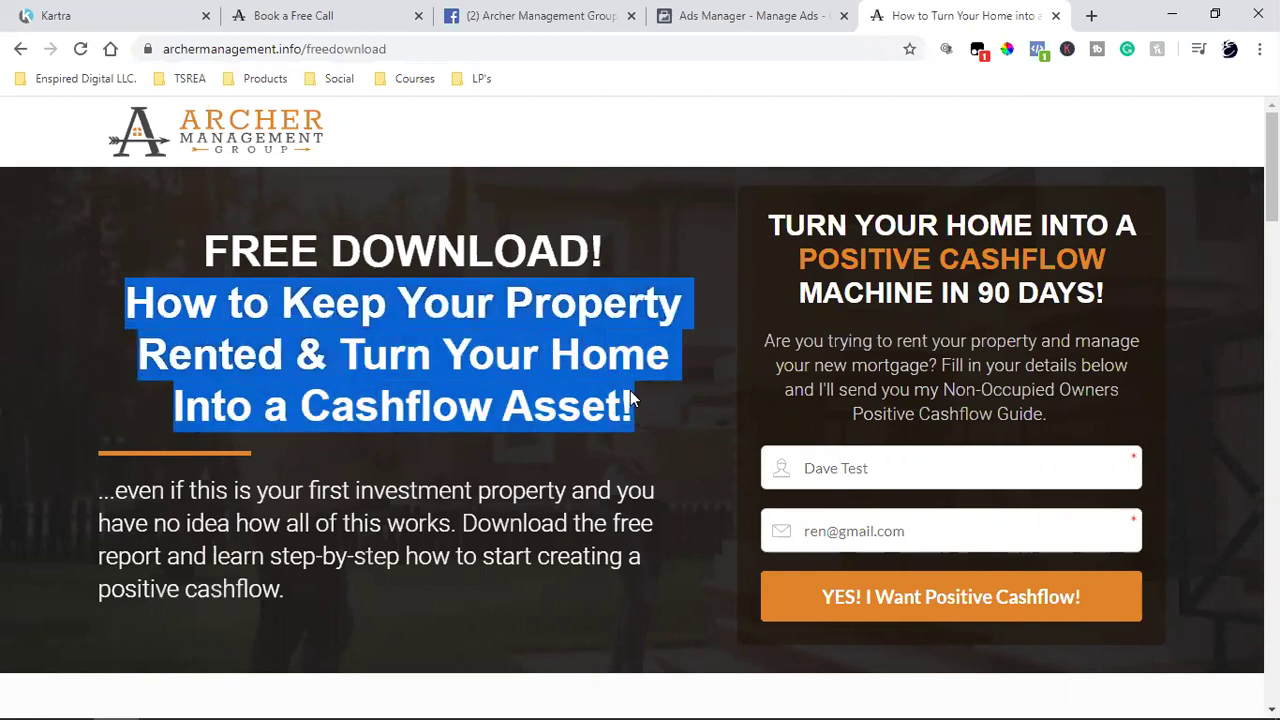
{"action": "right_click", "coordinate": [495, 377]}
{"action": "left_click", "coordinate": [514, 386]}
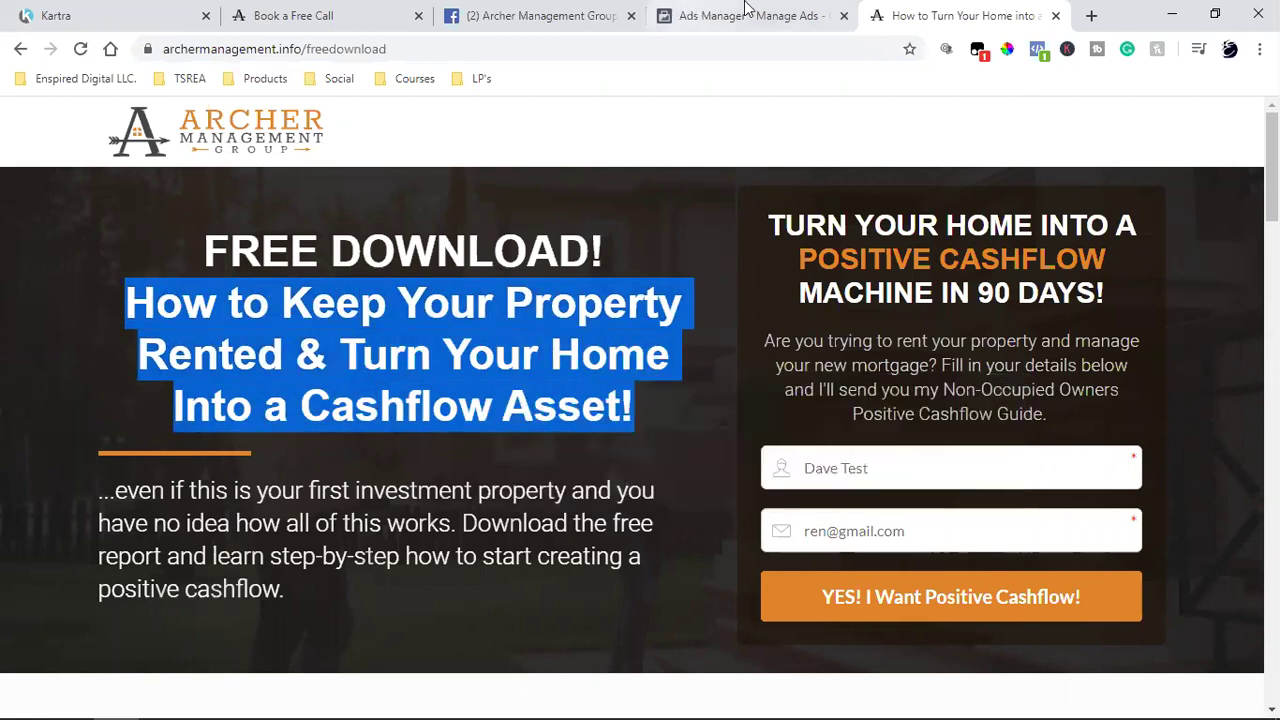
- Paste the headline "How to Keep Your Property Rented & Turn Your Home Into a Cashflow Asset!" after "Free Download", separated by a colon
{"action": "left_click", "coordinate": [745, 12]}
{"action": "left_click", "coordinate": [525, 15]}
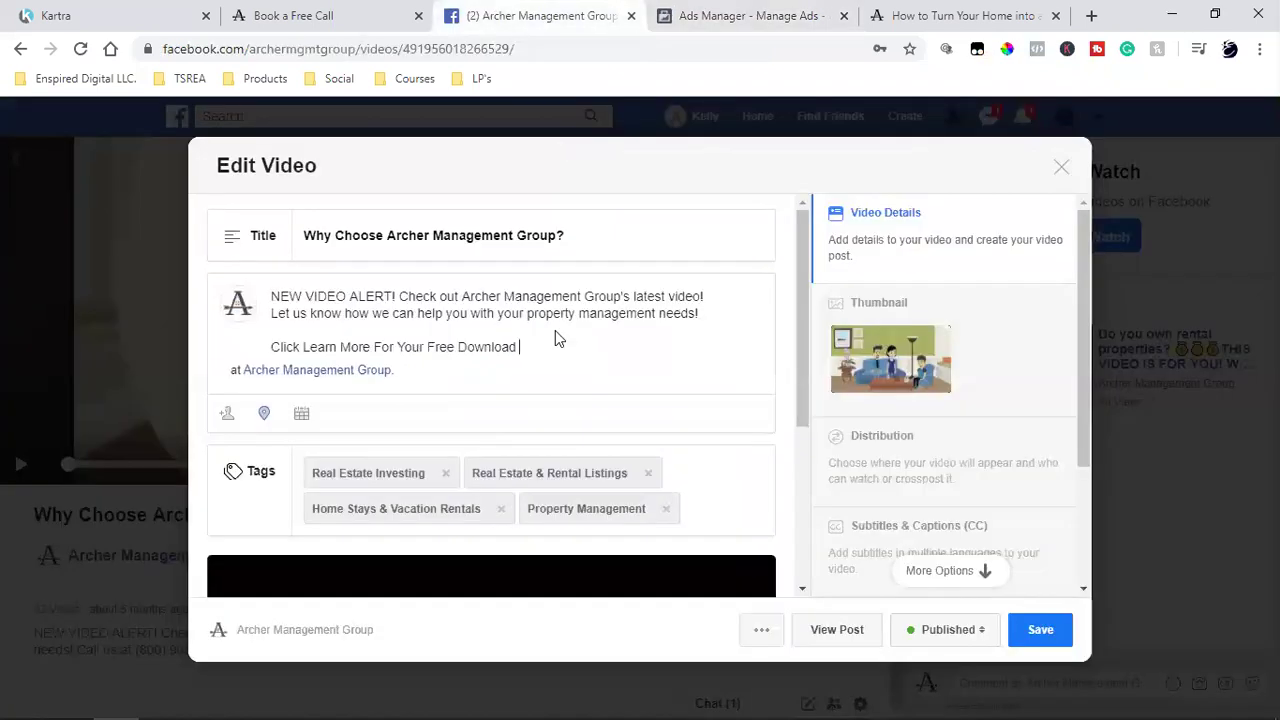
{"action": "key", "text": "ctrl+v"}
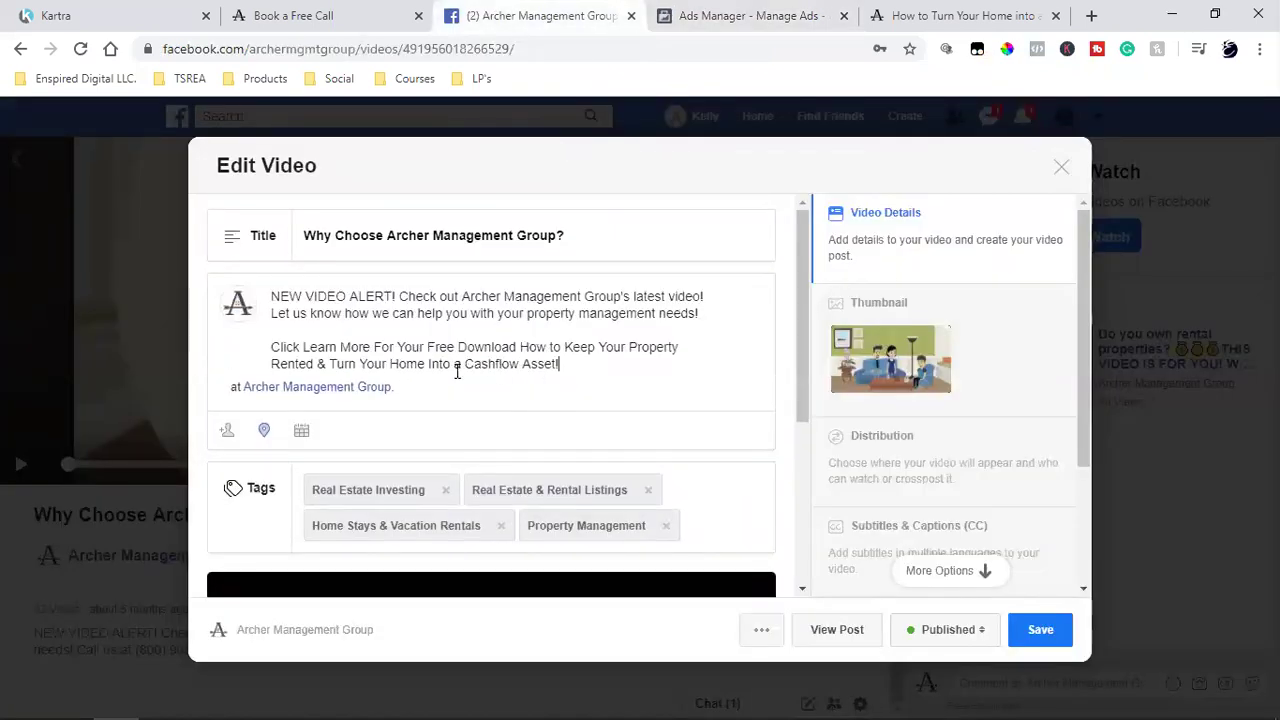
{"action": "left_click", "coordinate": [519, 346]}
{"action": "type", "text": ":"}
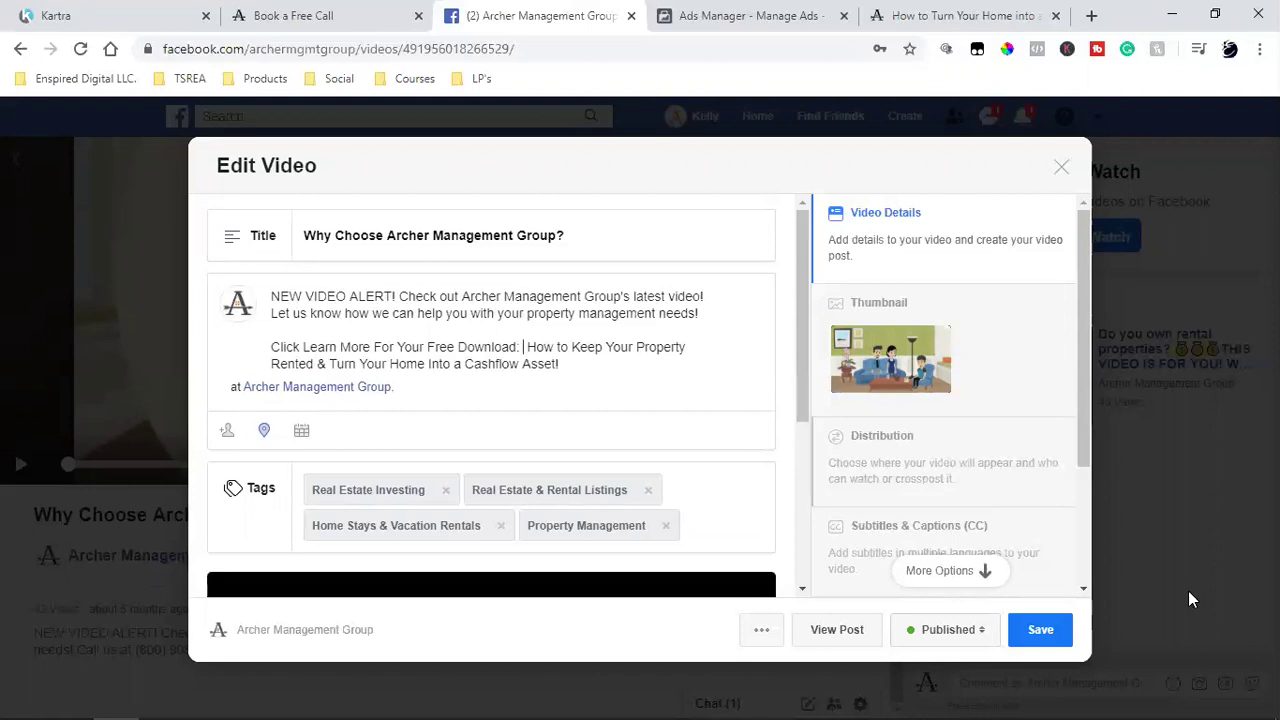
- Set the video's thumbnail to the auto-generated image of a coin stack and bar chart on blue, and save the video's edits
{"action": "scroll", "coordinate": [774, 364], "scroll_direction": "down", "scroll_amount": 2}
{"action": "scroll", "coordinate": [774, 364], "scroll_direction": "down", "scroll_amount": 2}
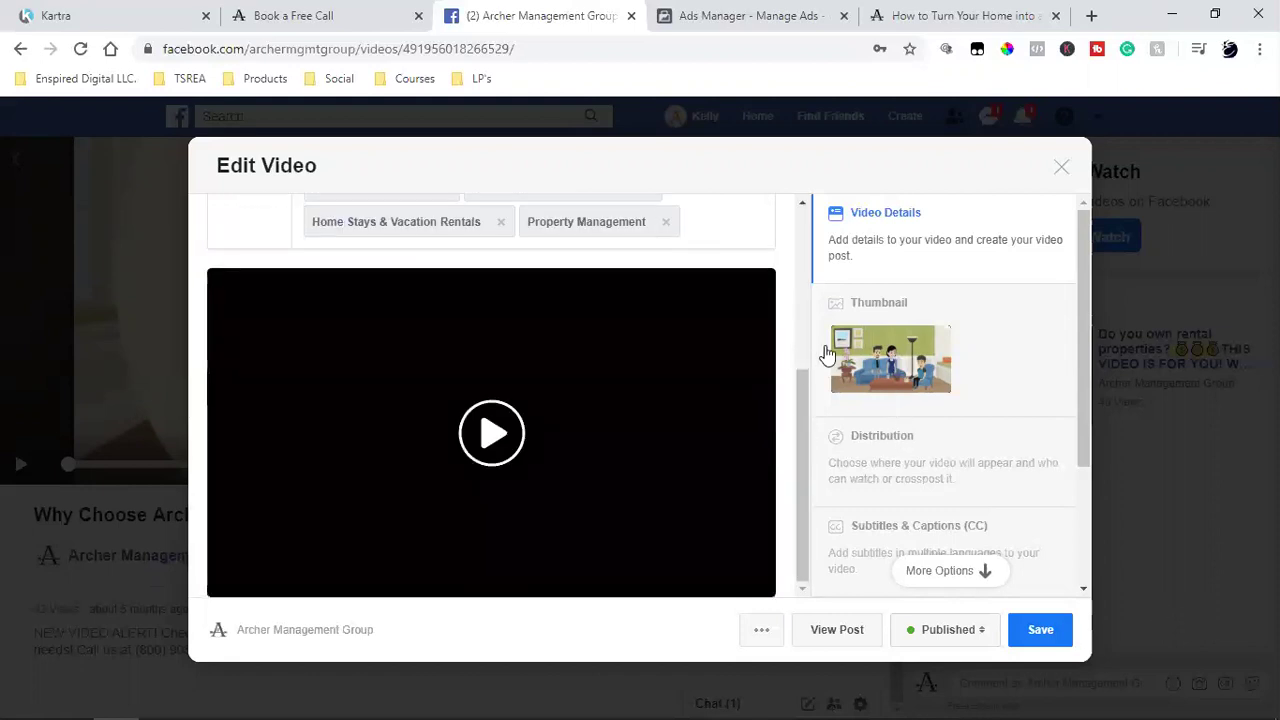
{"action": "left_click", "coordinate": [872, 360]}
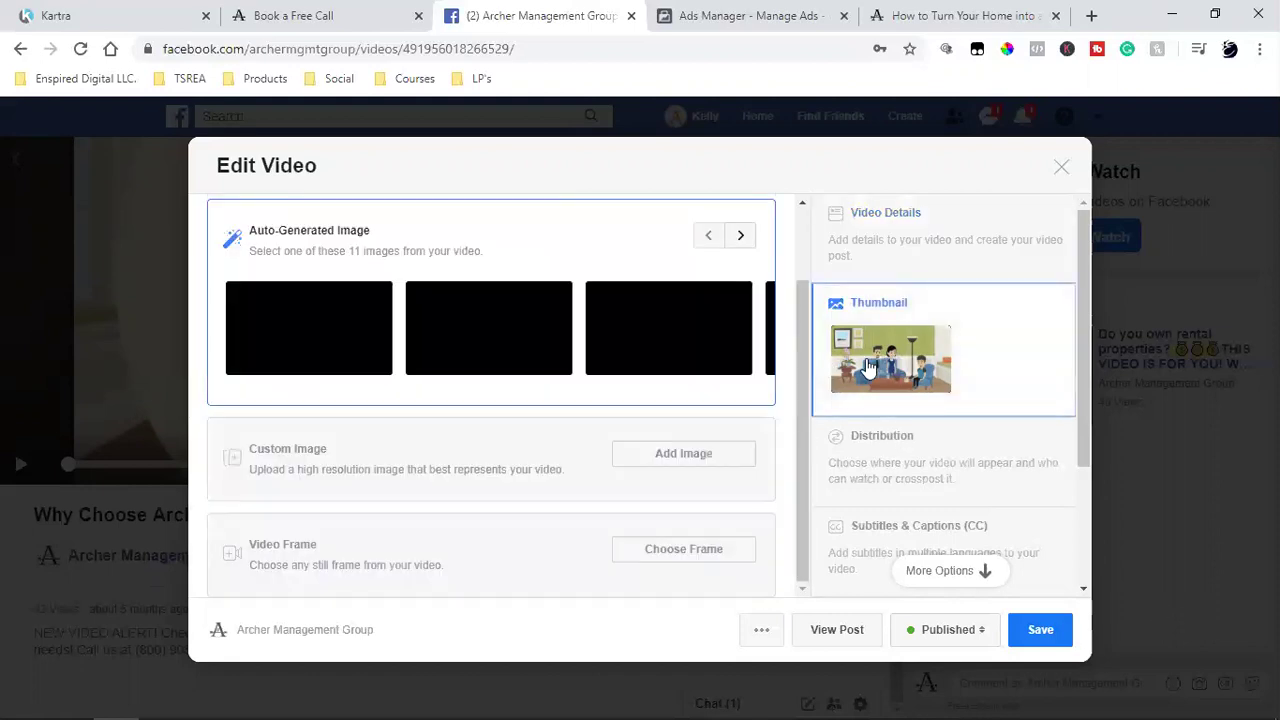
{"action": "left_click", "coordinate": [742, 233]}
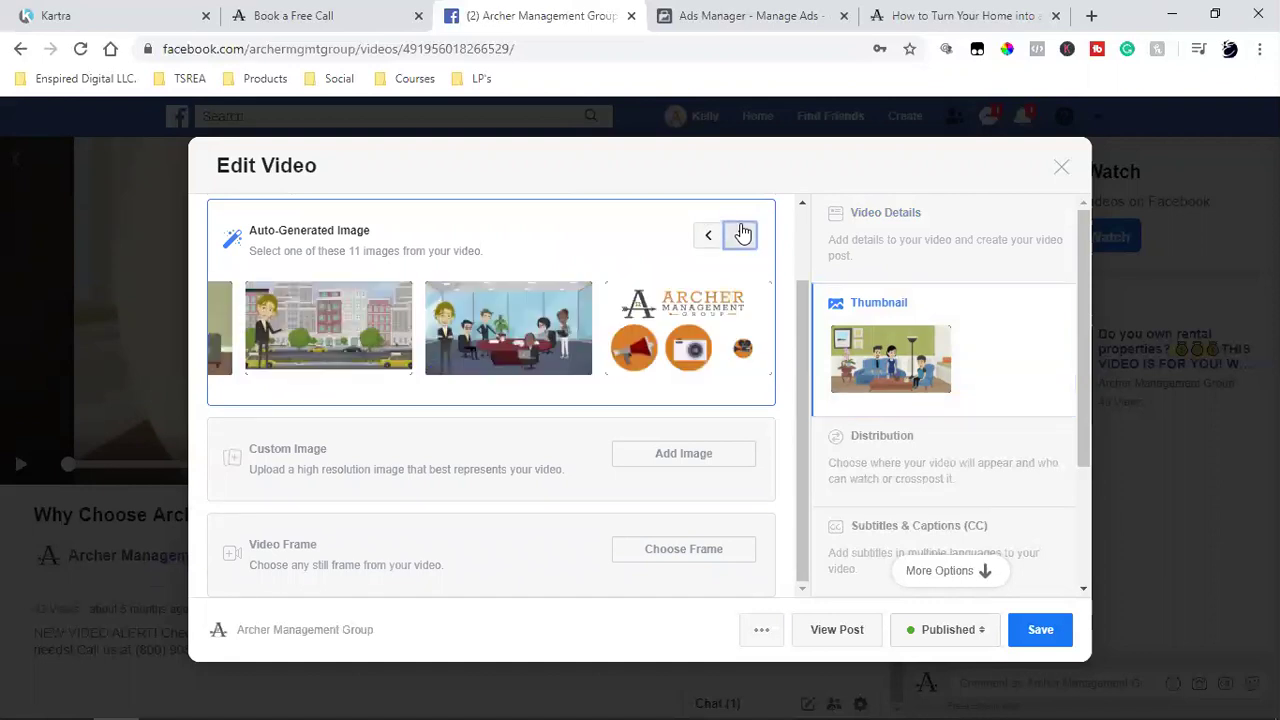
{"action": "left_click", "coordinate": [742, 233]}
{"action": "left_click", "coordinate": [742, 233]}
{"action": "left_click", "coordinate": [742, 233]}
{"action": "left_click", "coordinate": [742, 233]}
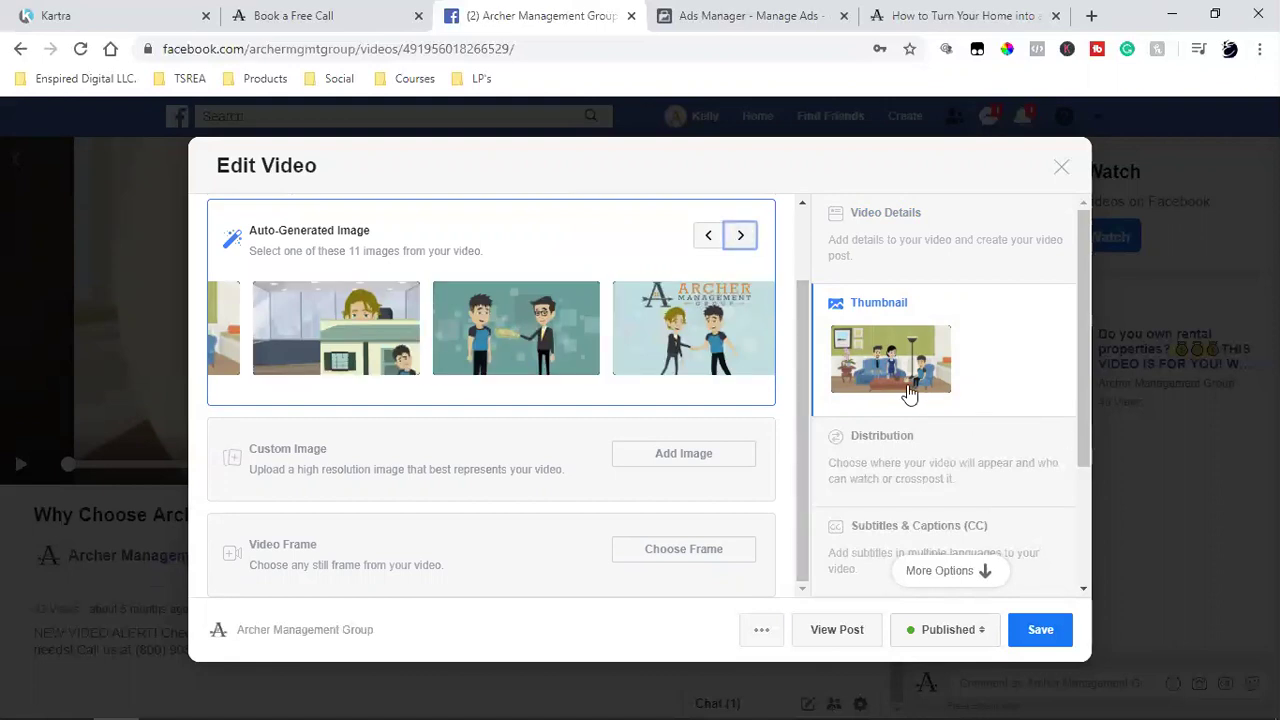
{"action": "left_click", "coordinate": [741, 236]}
{"action": "left_click", "coordinate": [741, 236]}
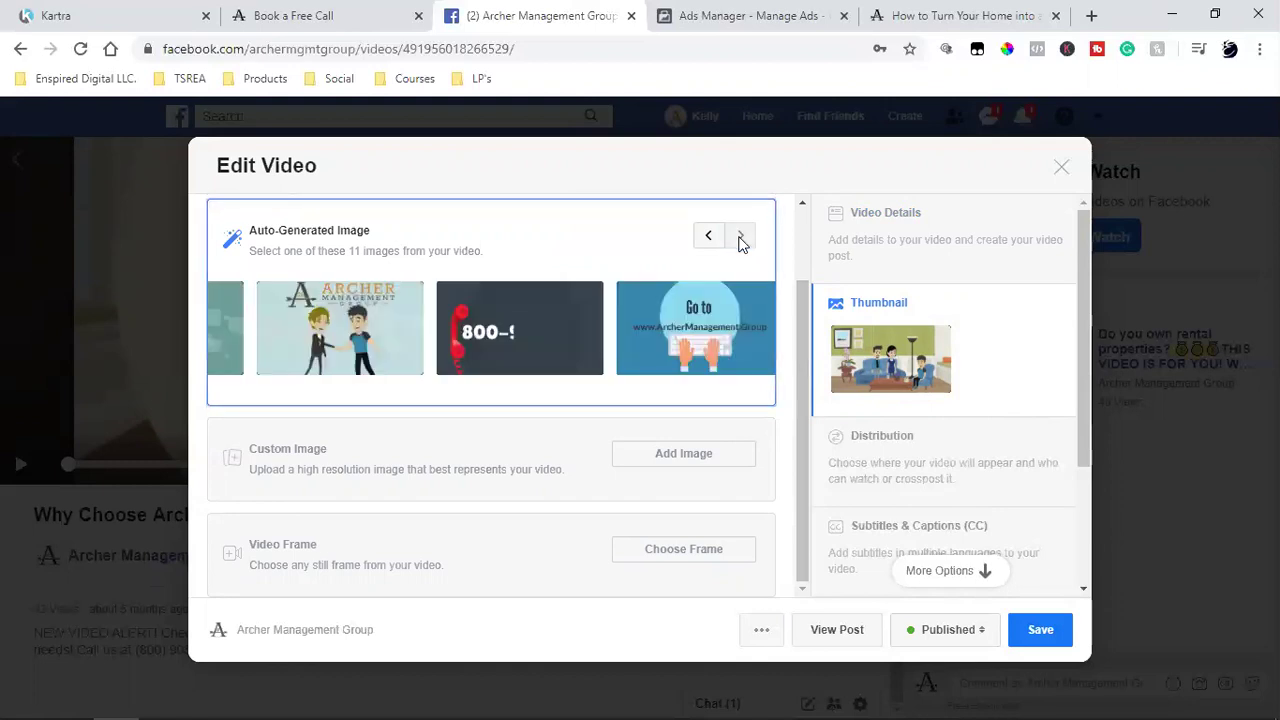
{"action": "left_click", "coordinate": [718, 246]}
{"action": "left_click", "coordinate": [718, 246]}
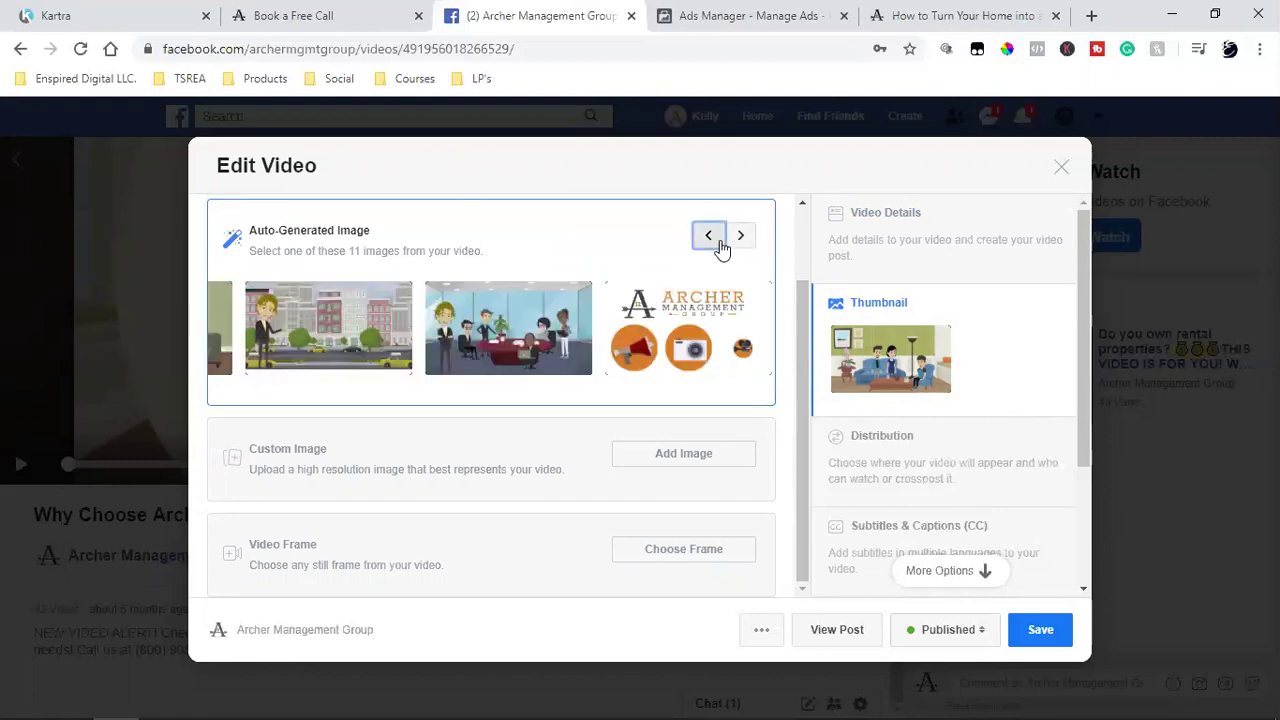
{"action": "left_click", "coordinate": [720, 247]}
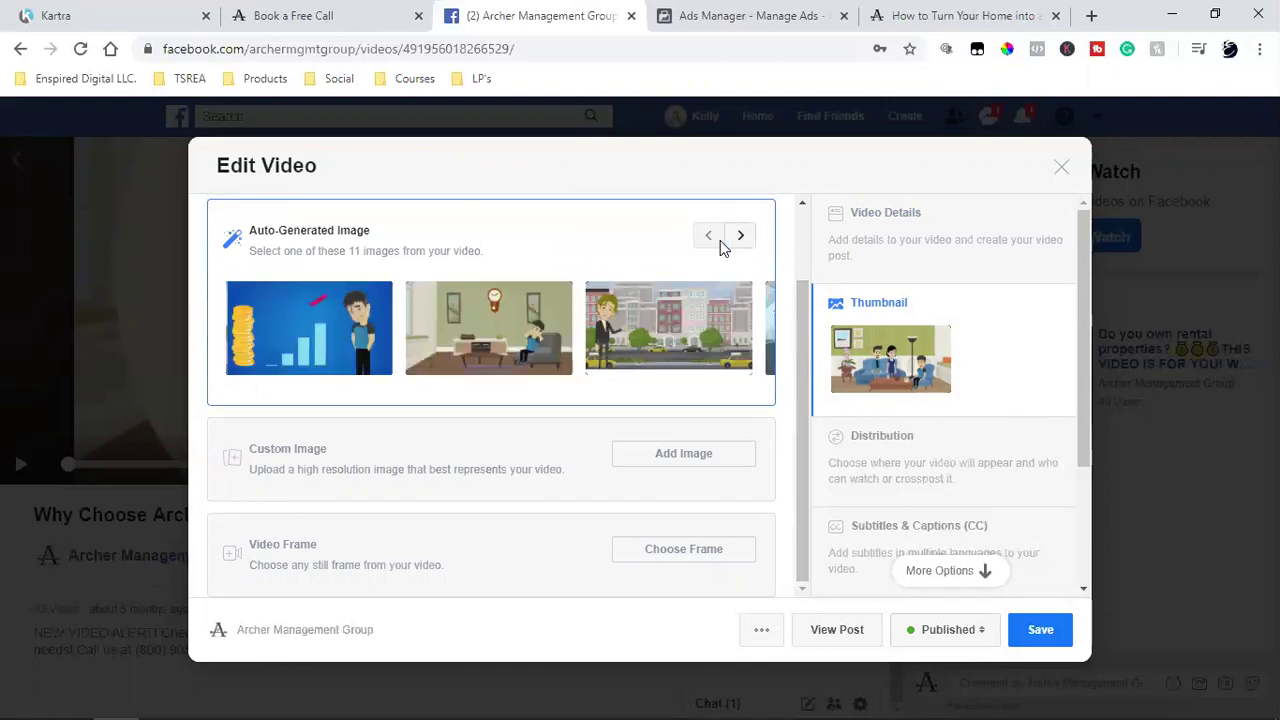
{"action": "left_click", "coordinate": [322, 316]}
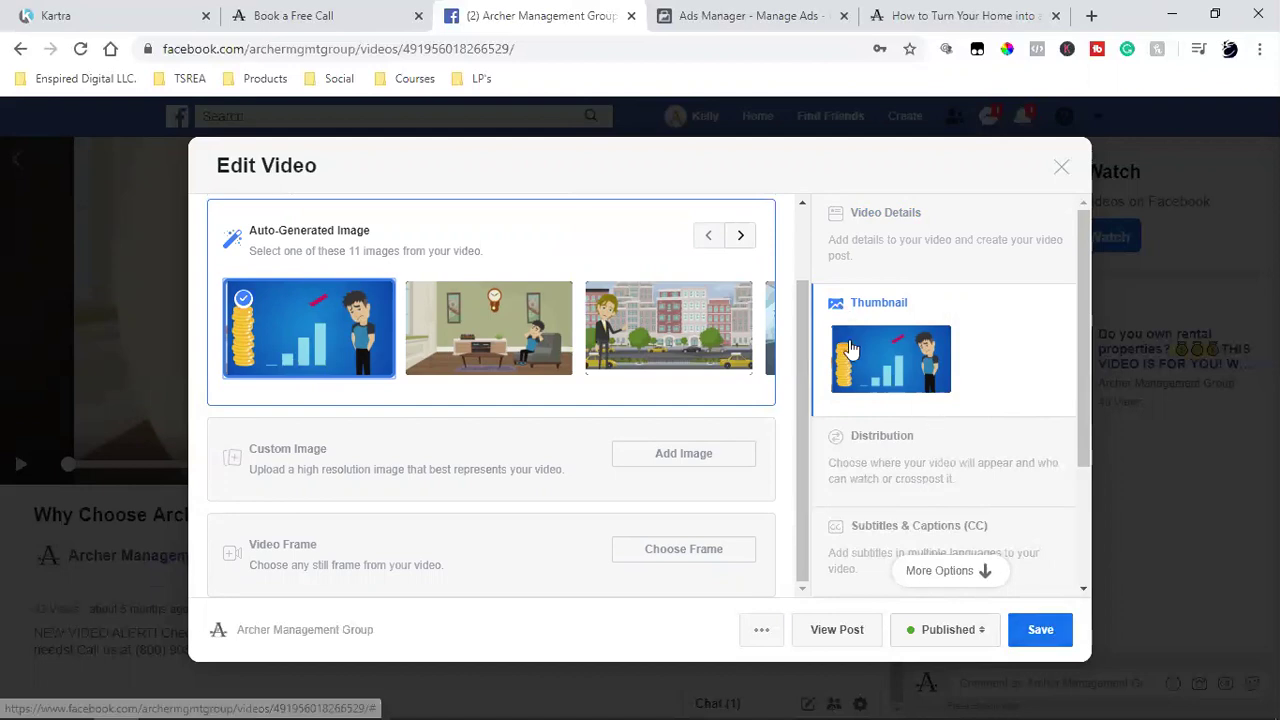
{"action": "left_click", "coordinate": [1040, 629]}
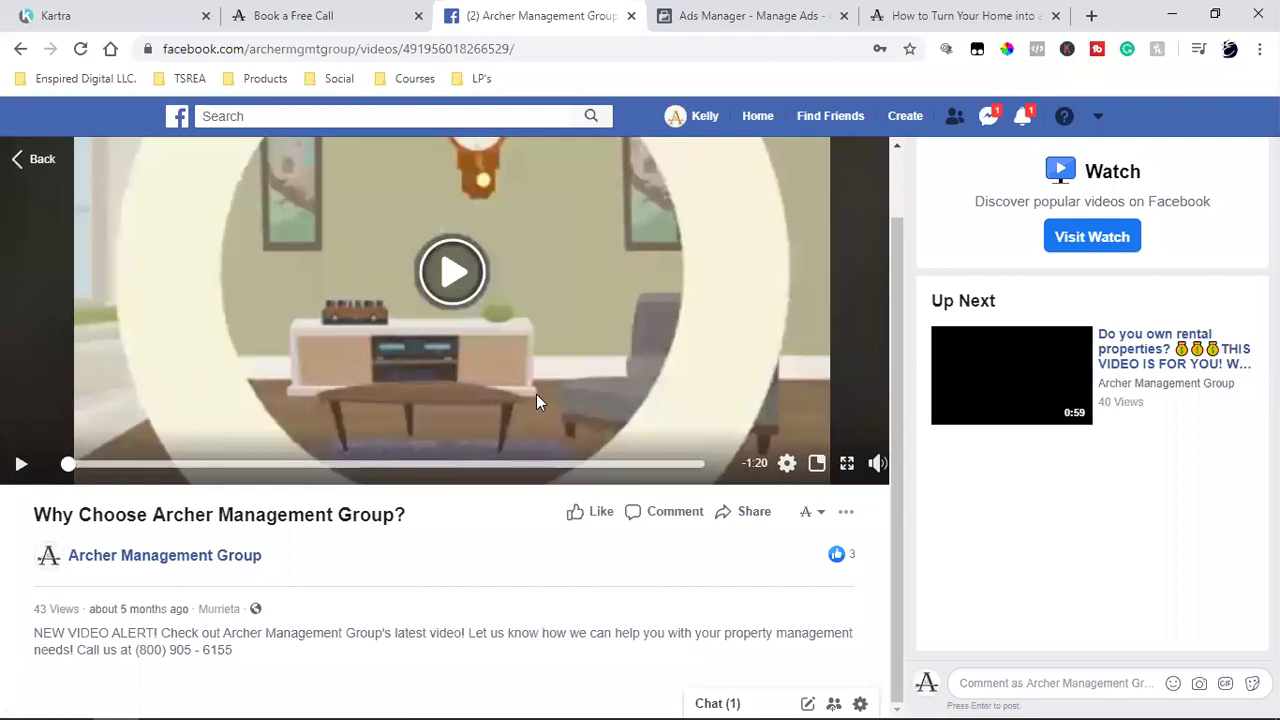
- Open the Archer Management Group page's Videos section and reload it to check whether the edited video's thumbnail is updated
{"action": "left_click", "coordinate": [157, 563]}
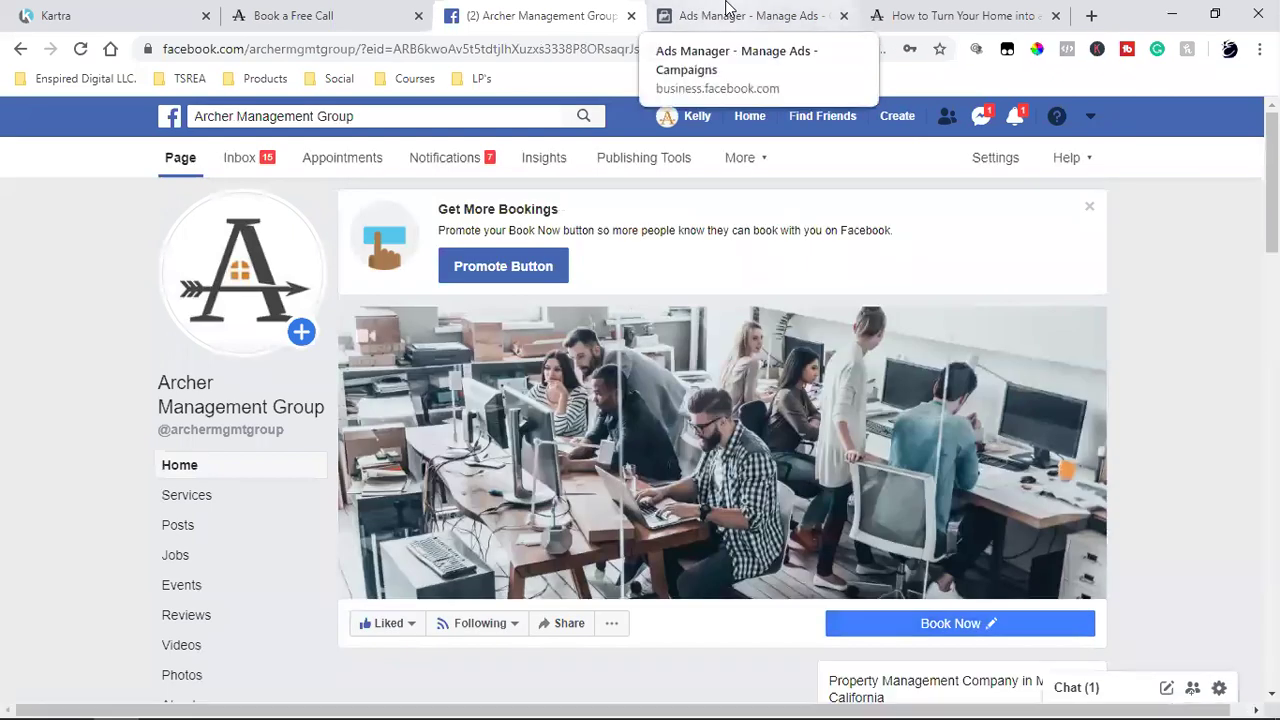
{"action": "left_click", "coordinate": [726, 16]}
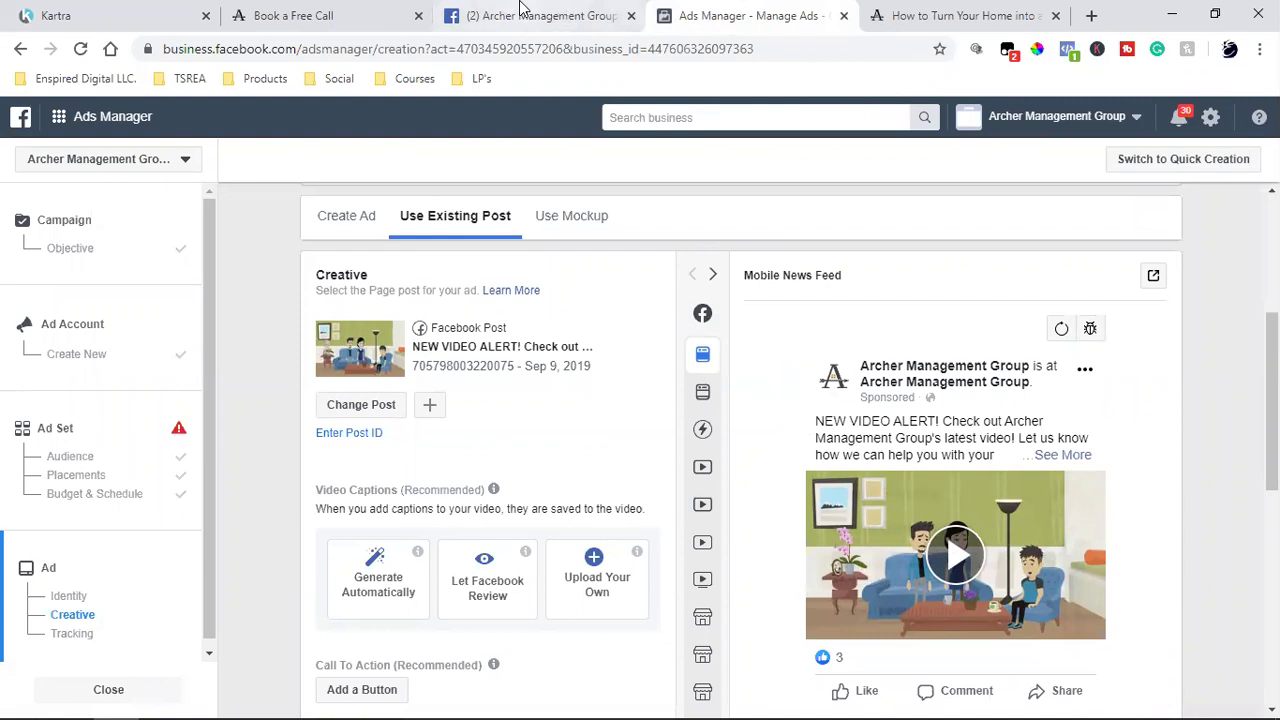
{"action": "left_click", "coordinate": [447, 14]}
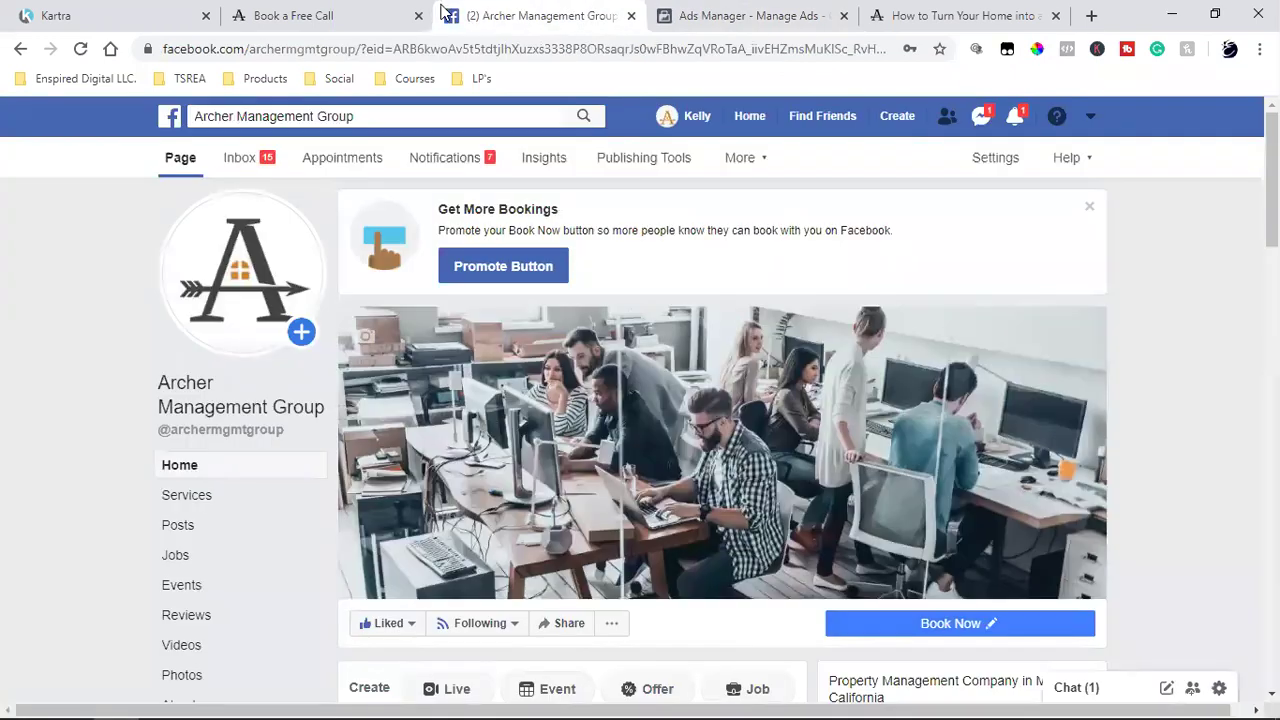
{"action": "left_click", "coordinate": [202, 658]}
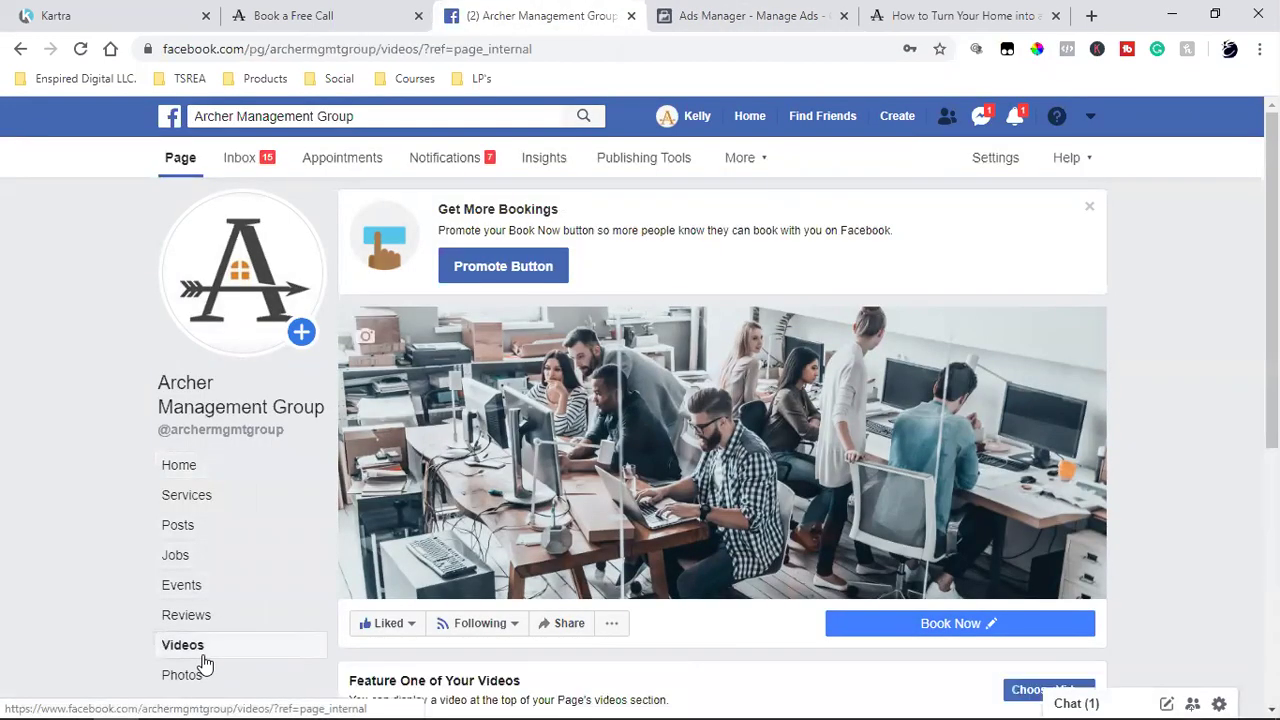
{"action": "scroll", "coordinate": [202, 660], "scroll_direction": "down", "scroll_amount": 2}
{"action": "scroll", "coordinate": [202, 660], "scroll_direction": "down", "scroll_amount": 1}
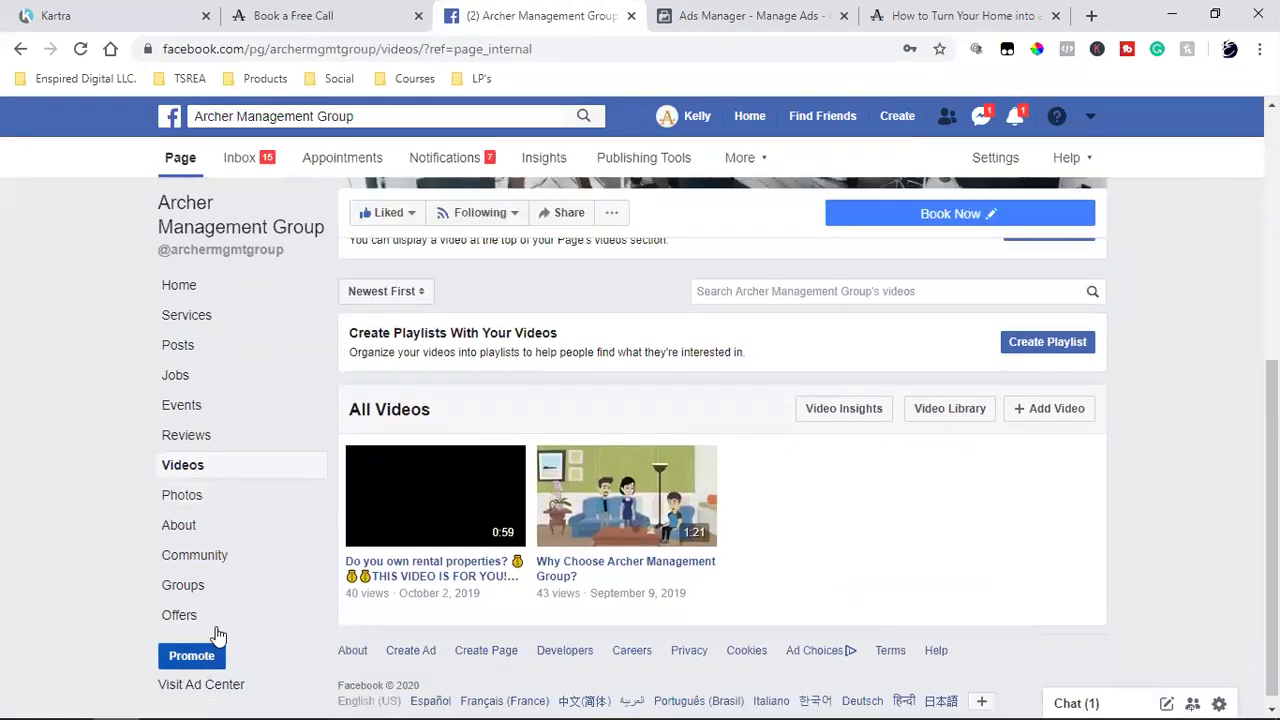
{"action": "left_click", "coordinate": [82, 50]}
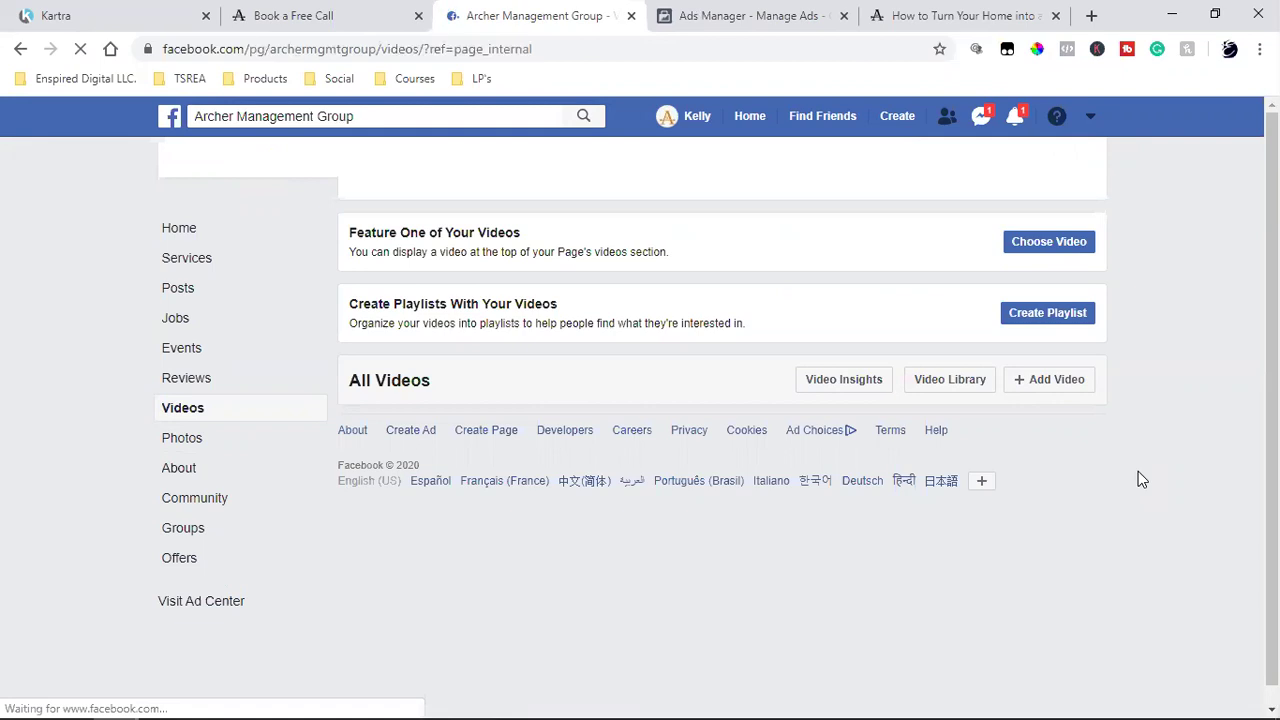
{"action": "scroll", "coordinate": [1171, 471], "scroll_direction": "down", "scroll_amount": 5}
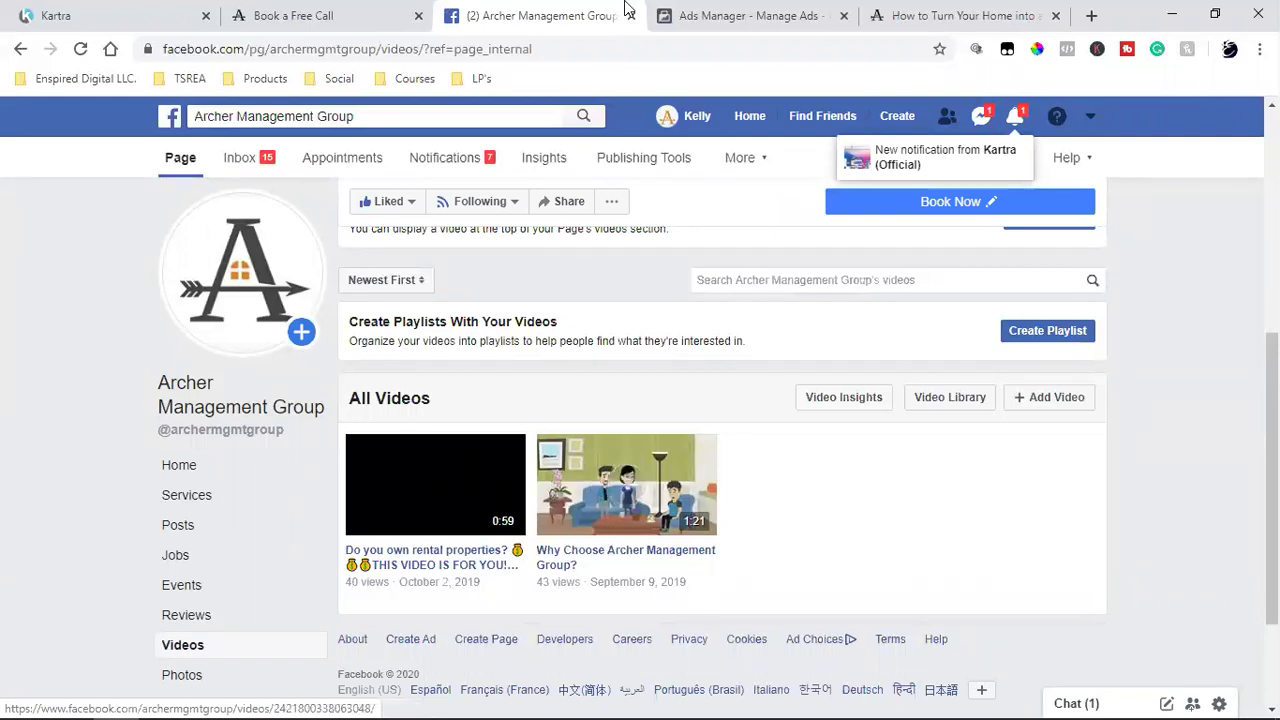
- Return to the ad draft in Ads Manager and start adding a Learn More call-to-action button to the post
{"action": "left_click", "coordinate": [740, 15]}
{"action": "scroll", "coordinate": [585, 435], "scroll_direction": "down", "scroll_amount": 5}
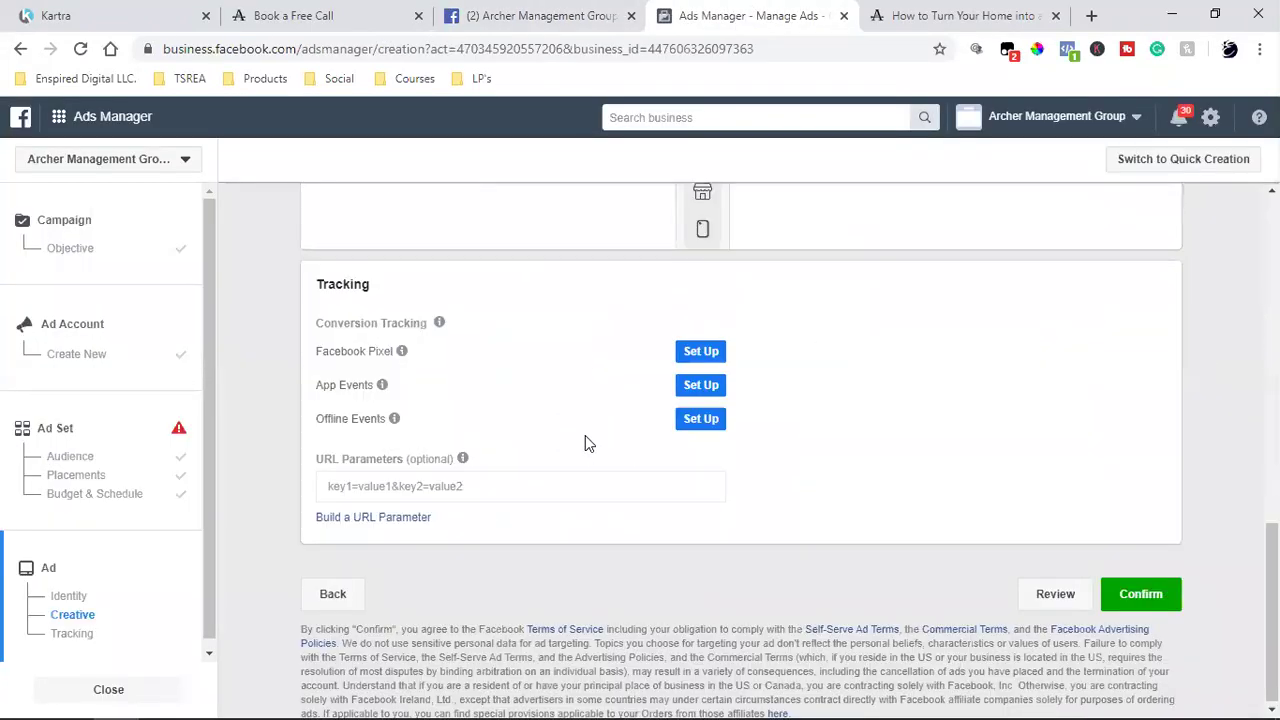
{"action": "scroll", "coordinate": [585, 443], "scroll_direction": "up", "scroll_amount": 6}
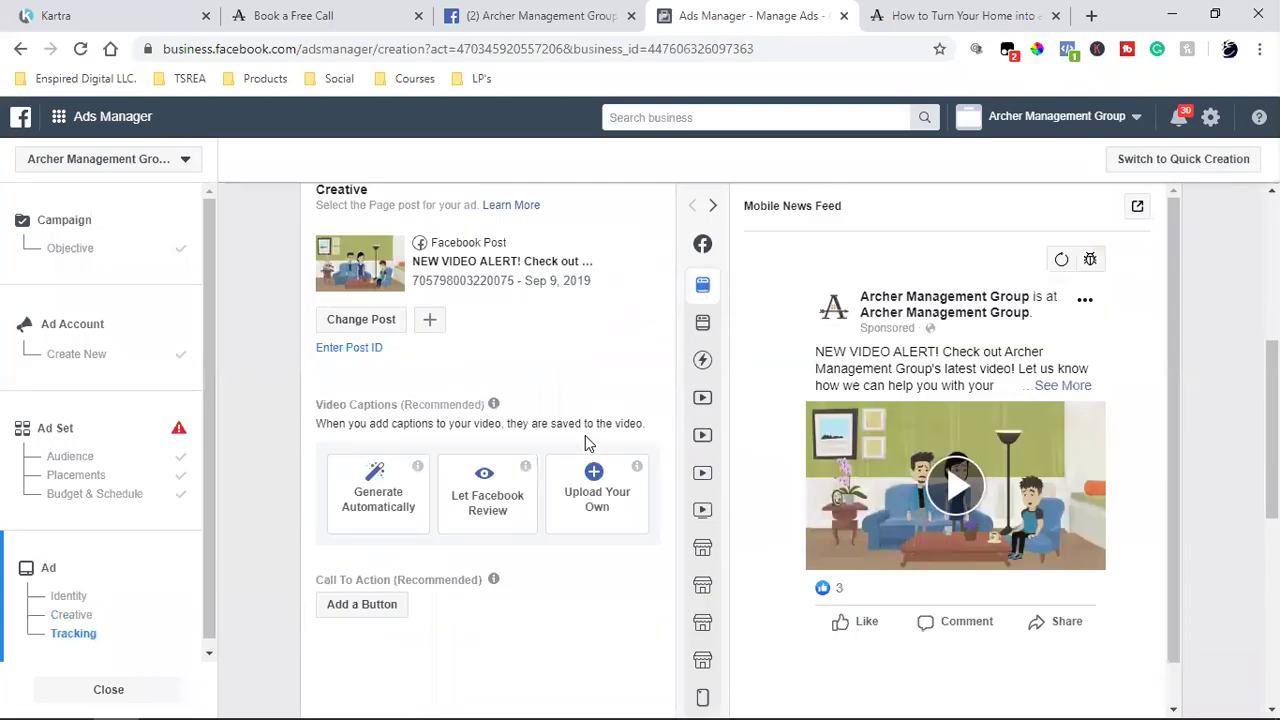
{"action": "left_click", "coordinate": [364, 617]}
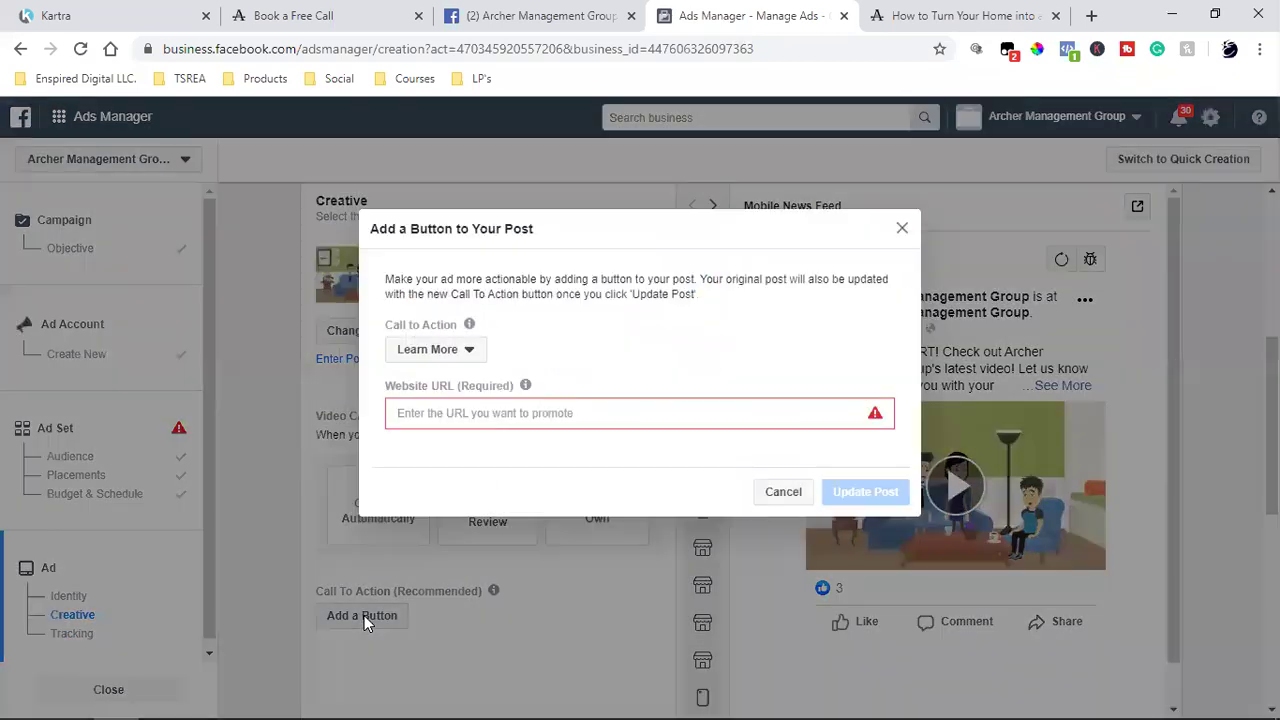
{"action": "left_click", "coordinate": [420, 348]}
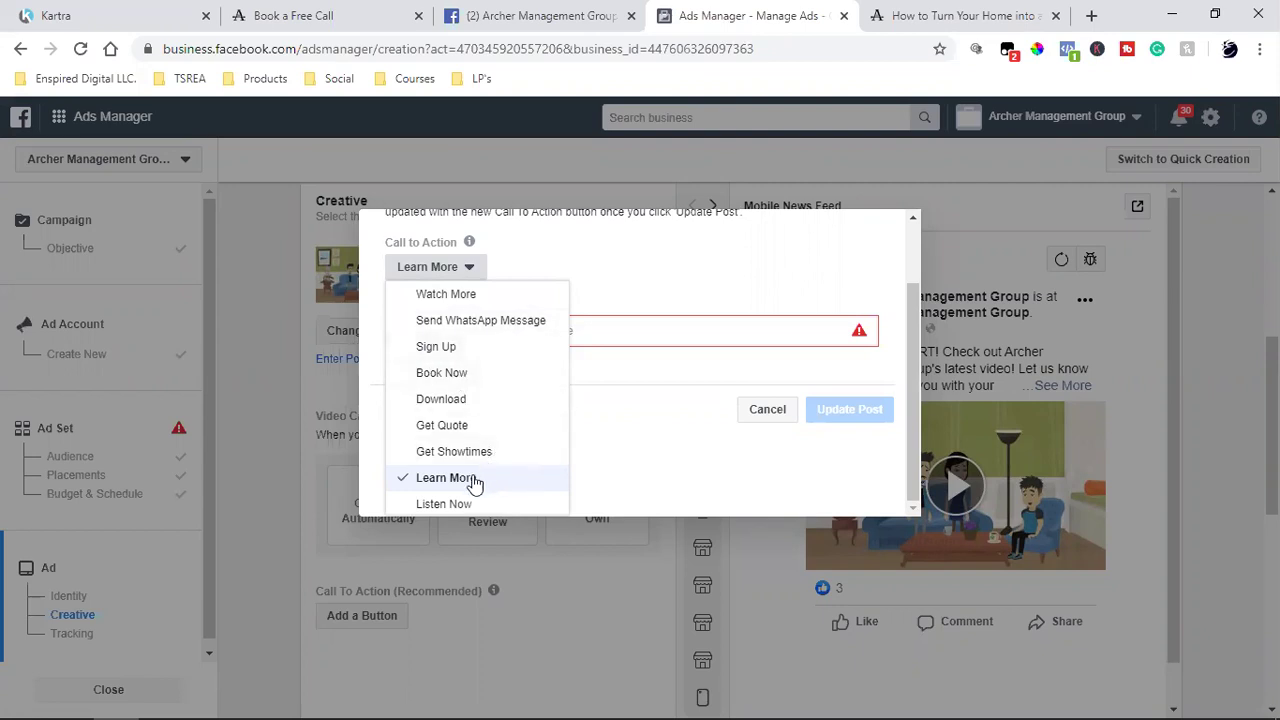
{"action": "scroll", "coordinate": [476, 484], "scroll_direction": "down", "scroll_amount": 1}
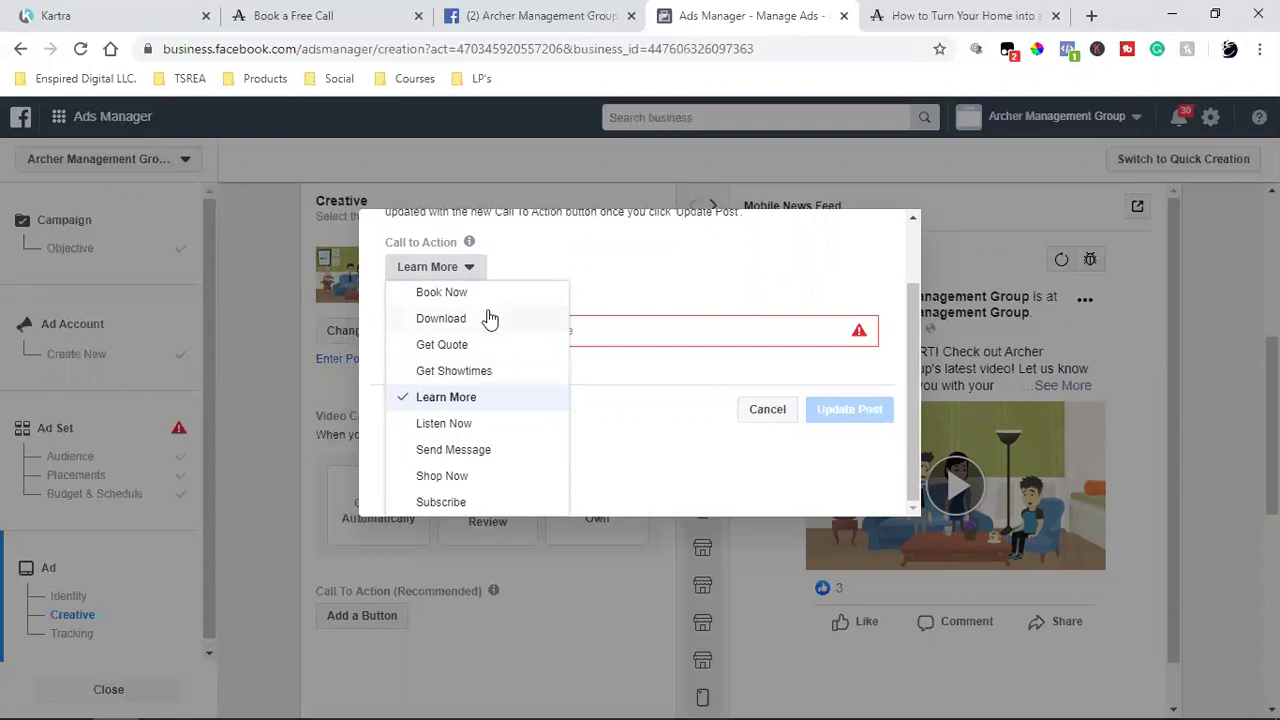
{"action": "left_click", "coordinate": [465, 405]}
{"action": "left_click", "coordinate": [524, 413]}
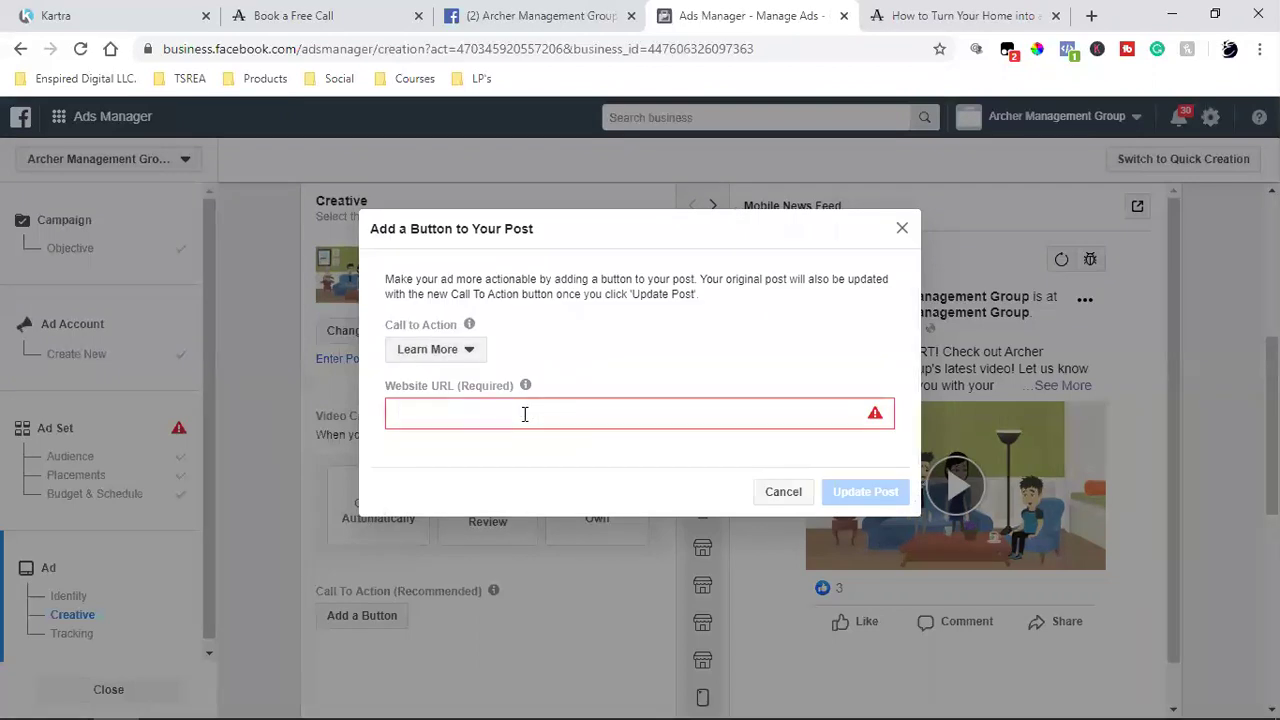
{"action": "type", "text": "How to Keep Your Property Rented & Turn Your Home Into a Cashflow Asset!"}
{"action": "key", "text": "ctrl+a"}
{"action": "key", "text": "BackSpace"}
{"action": "left_click", "coordinate": [880, 15]}
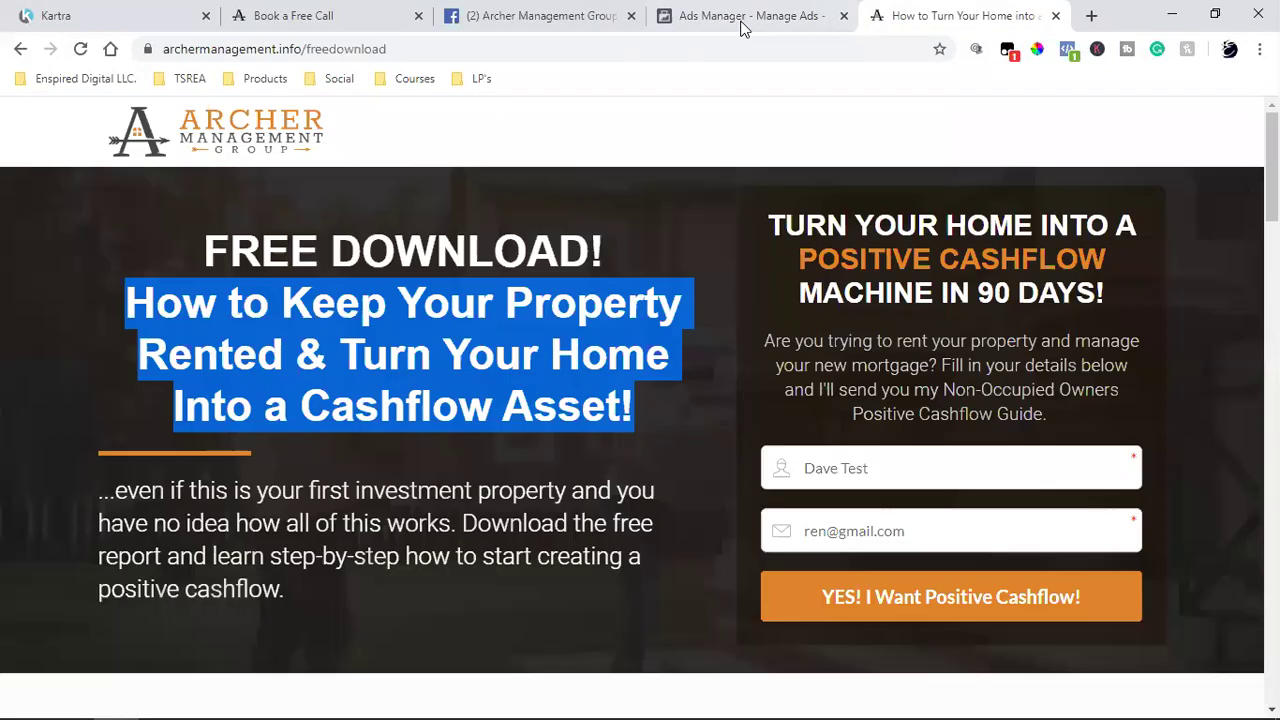
{"action": "left_click", "coordinate": [285, 48]}
{"action": "right_click", "coordinate": [278, 50]}
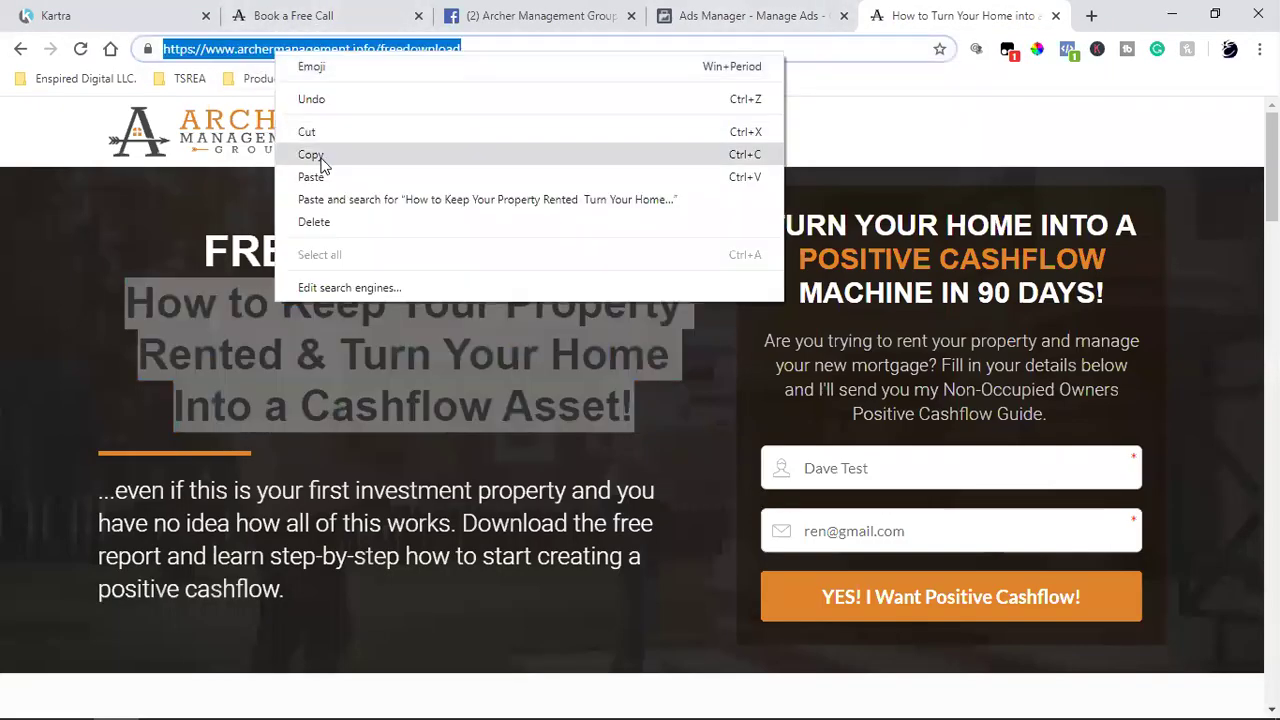
{"action": "left_click", "coordinate": [314, 155]}
{"action": "left_click", "coordinate": [770, 20]}
{"action": "left_click", "coordinate": [502, 418]}
{"action": "key", "text": "ctrl+v"}
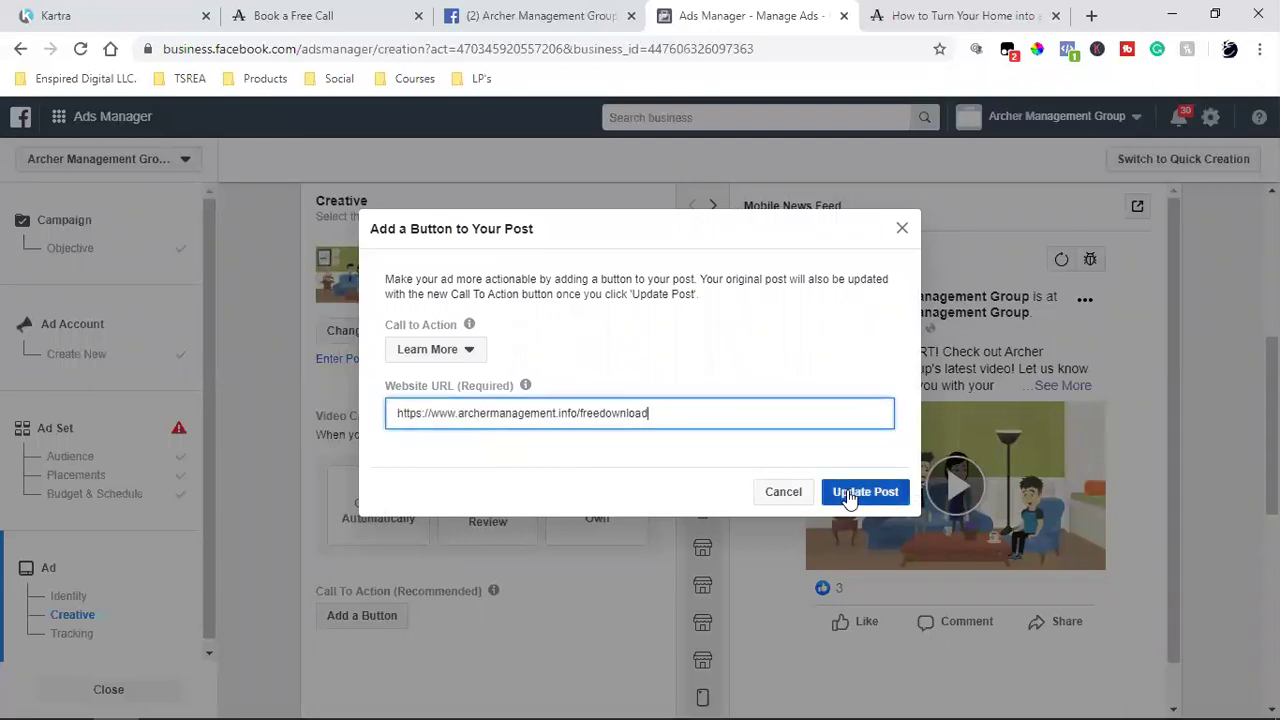
{"action": "left_click", "coordinate": [848, 492]}
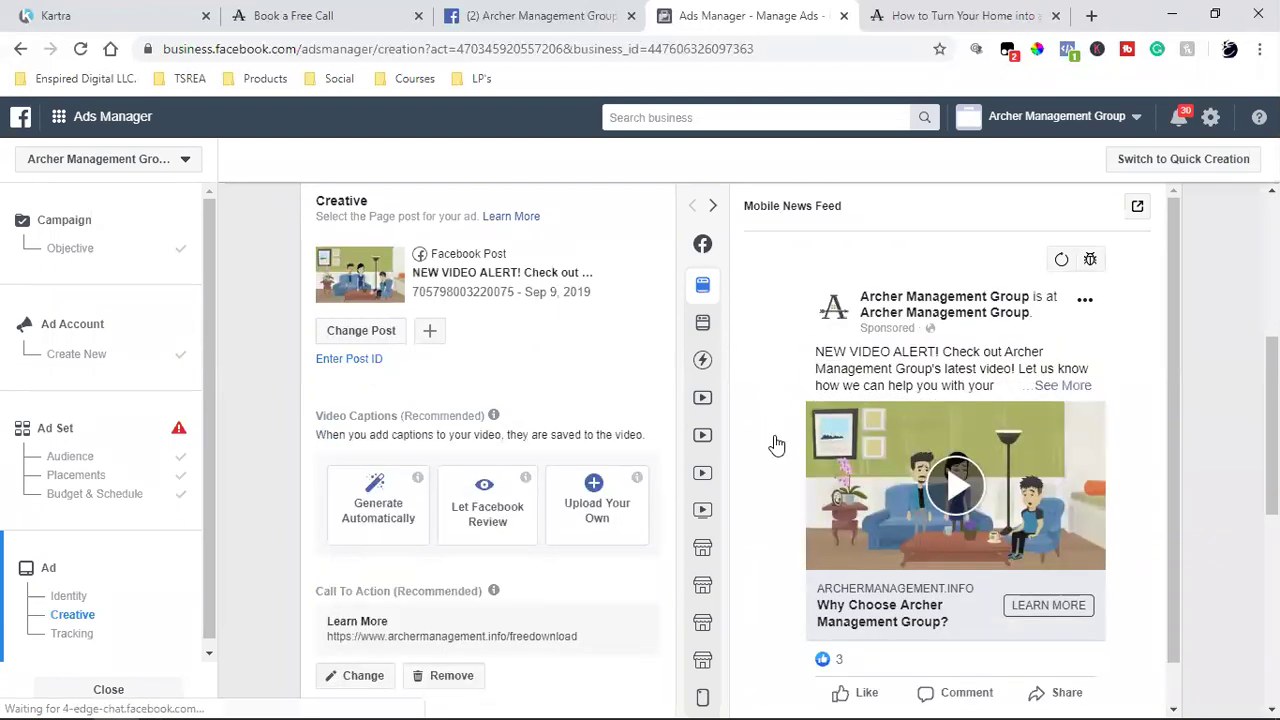
- Send the Mobile News Feed ad preview to Facebook as a notification and dismiss the message
{"action": "left_click", "coordinate": [1137, 205]}
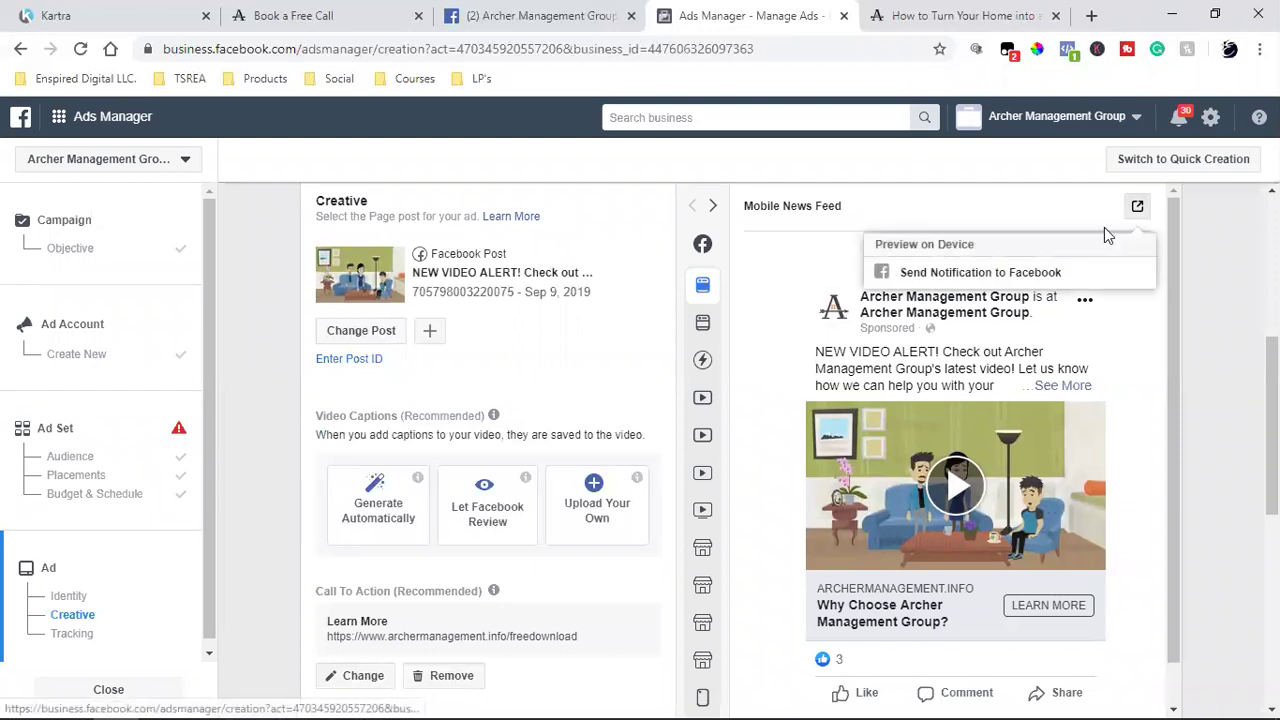
{"action": "left_click", "coordinate": [947, 280]}
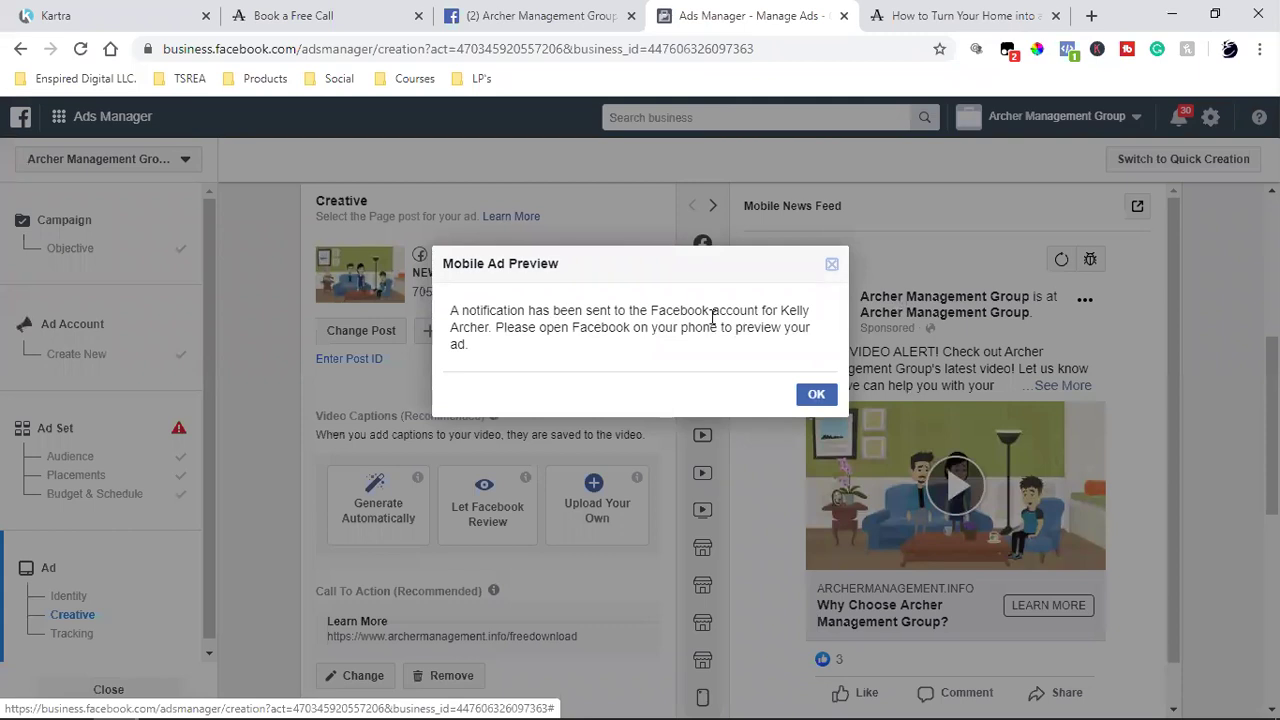
{"action": "left_click", "coordinate": [813, 398]}
- Confirm the ad to submit the campaign, leaving the tracking options not set up
{"action": "scroll", "coordinate": [960, 534], "scroll_direction": "down", "scroll_amount": 1}
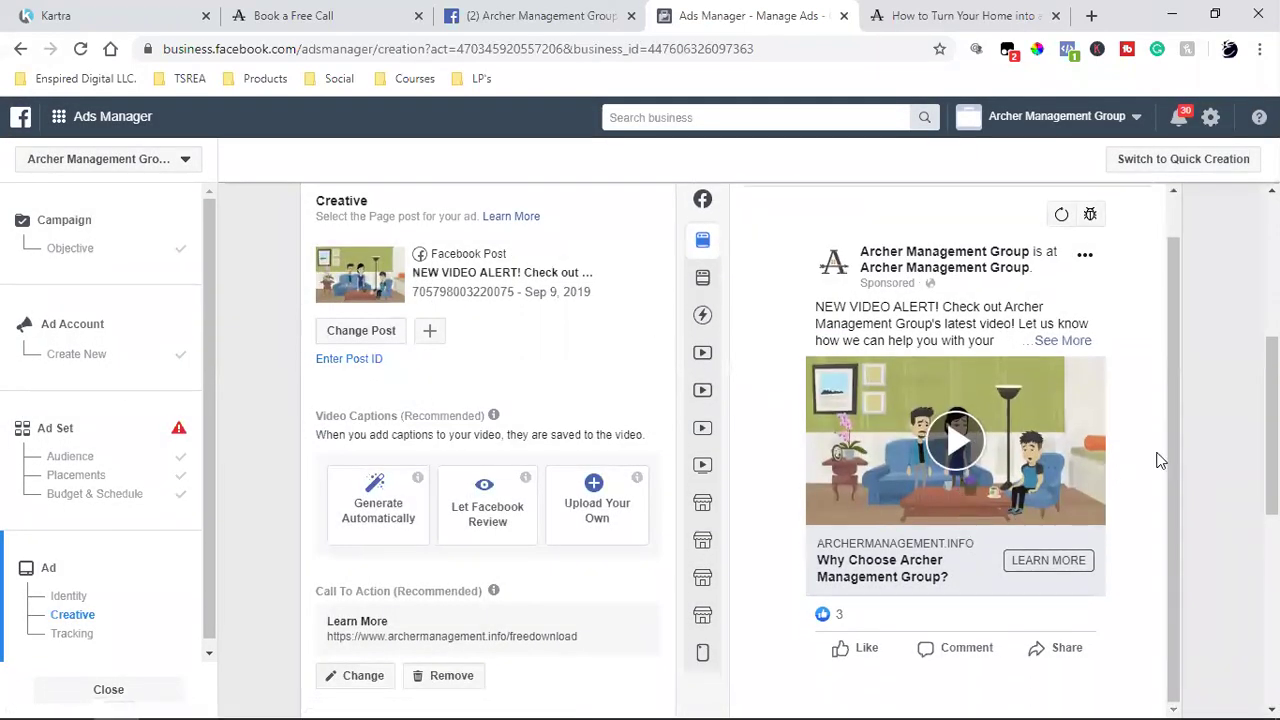
{"action": "scroll", "coordinate": [1175, 450], "scroll_direction": "down", "scroll_amount": 10}
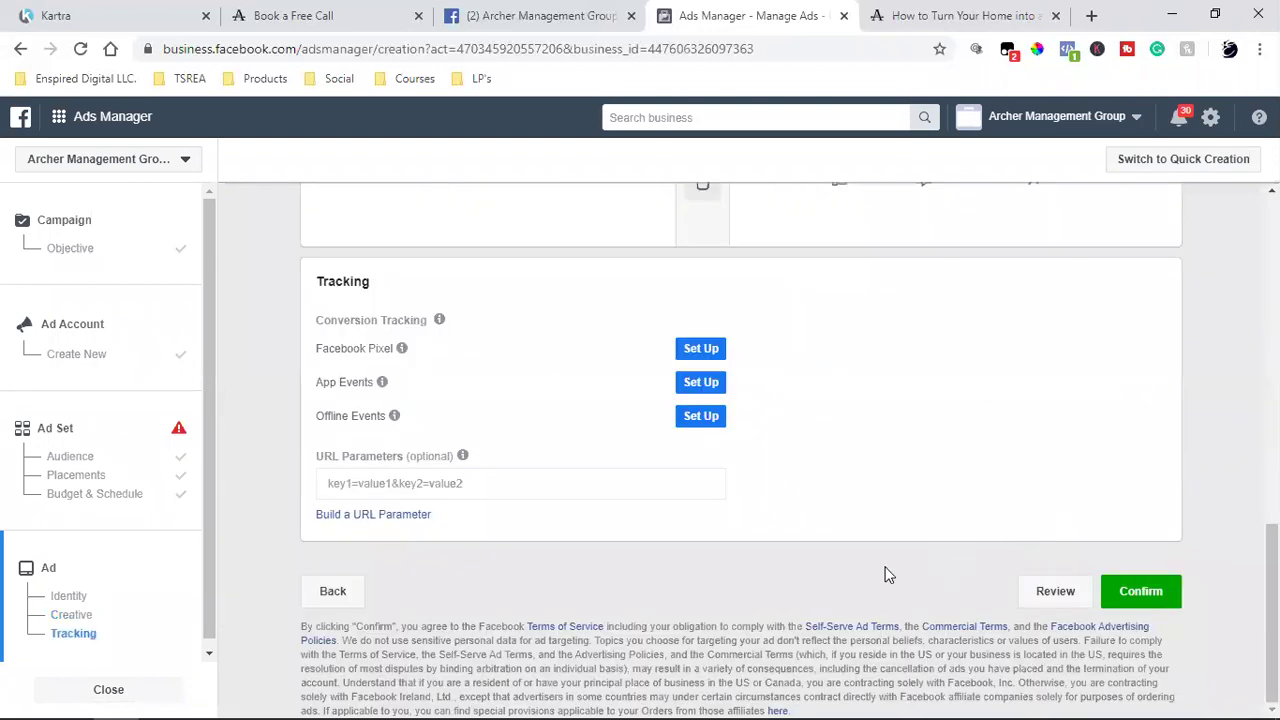
{"action": "left_click", "coordinate": [1140, 592]}
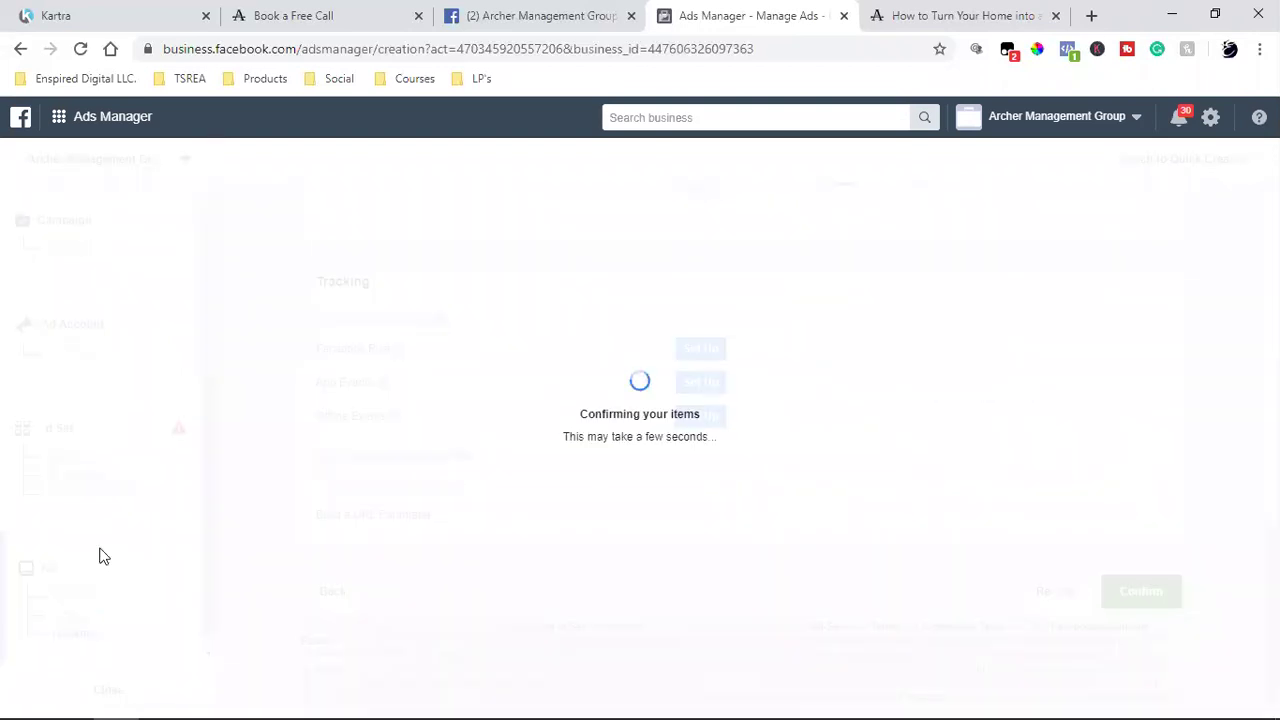